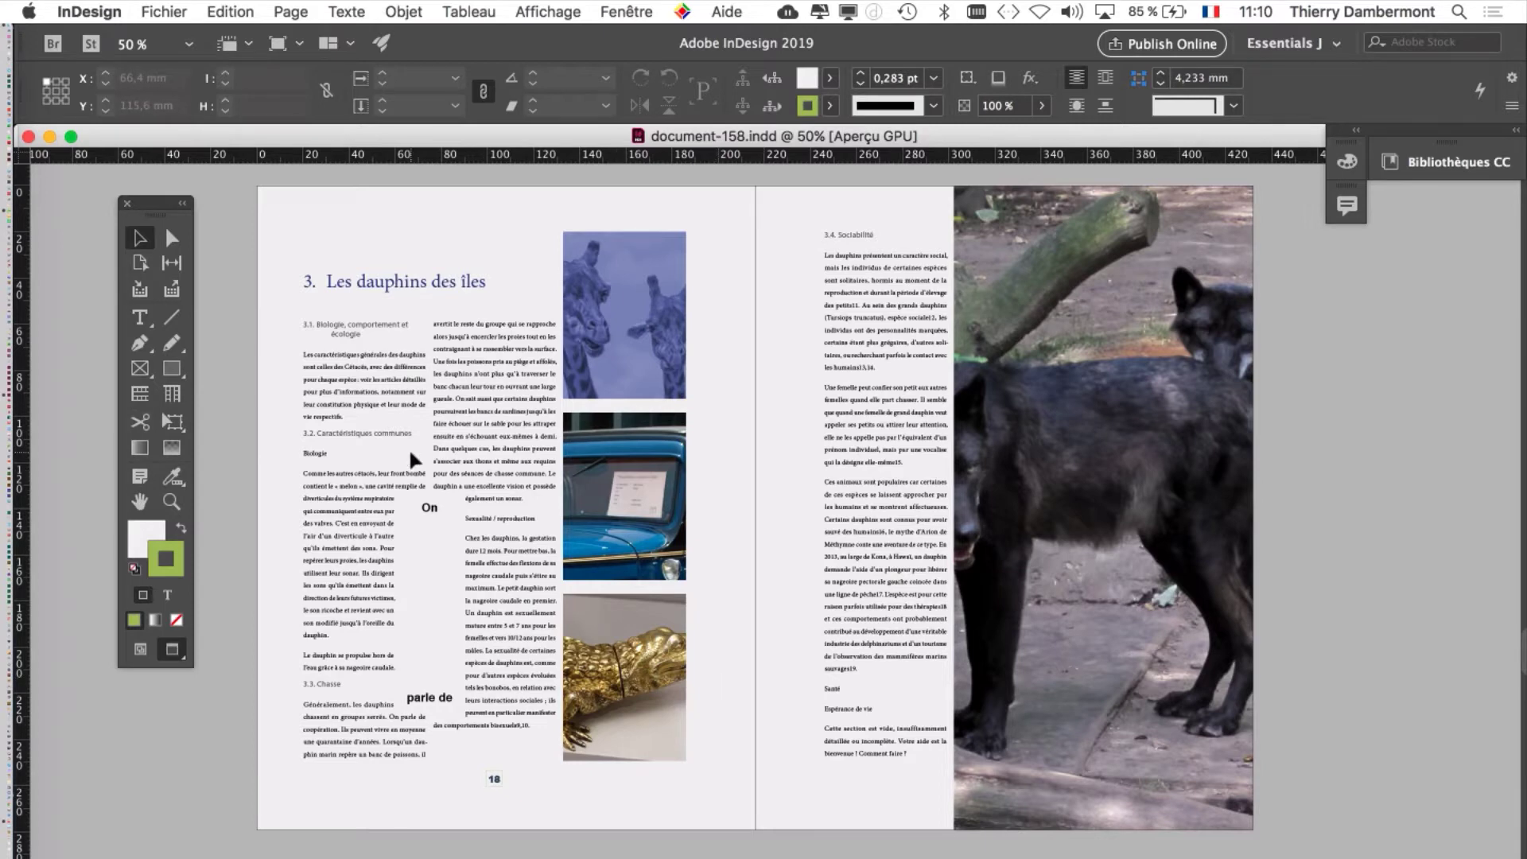
left_click(164, 11)
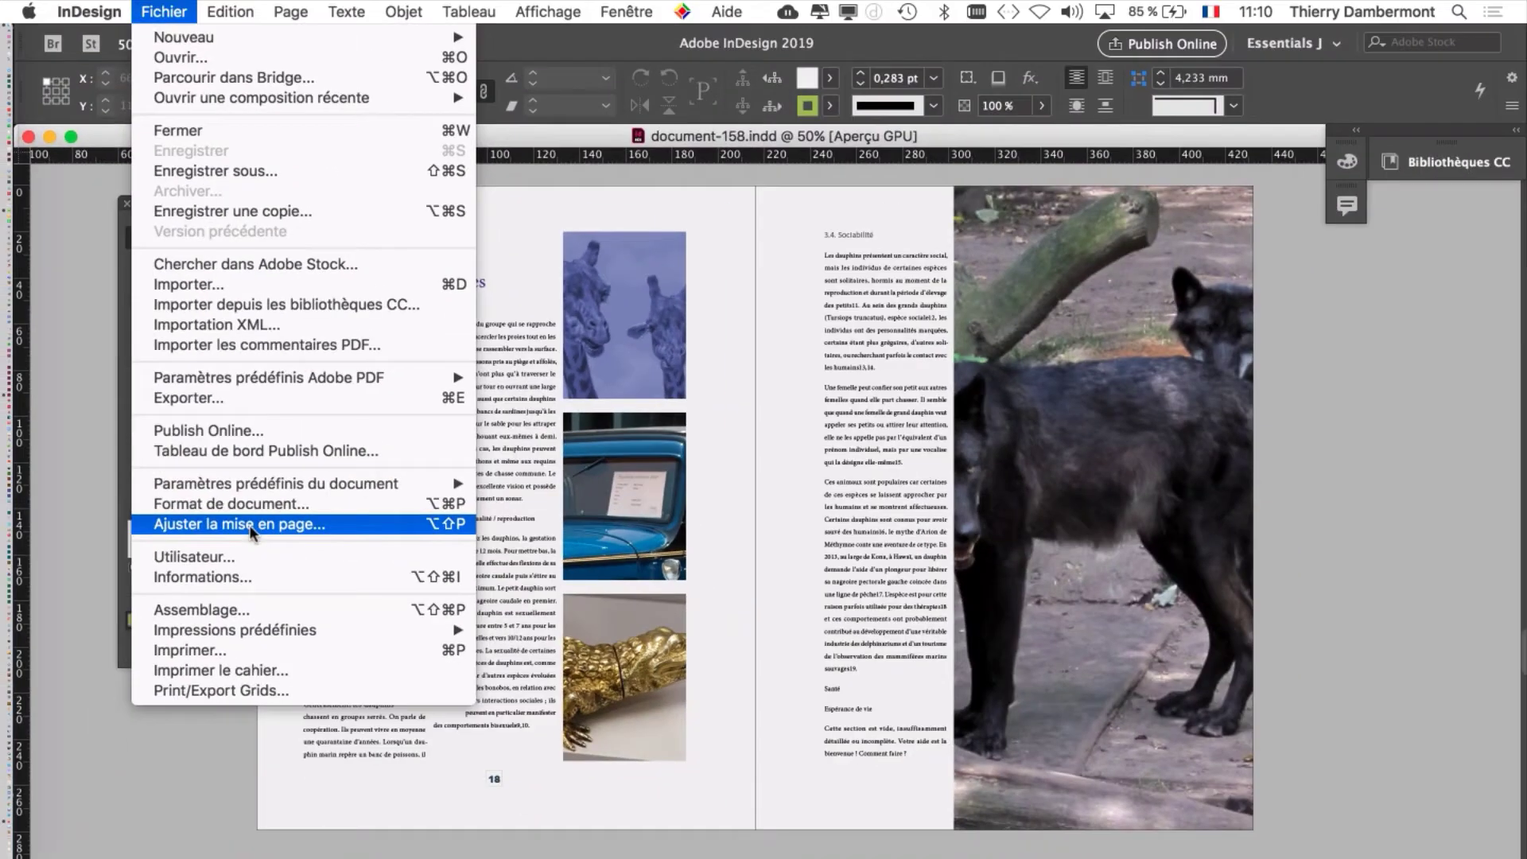
left_click(1335, 597)
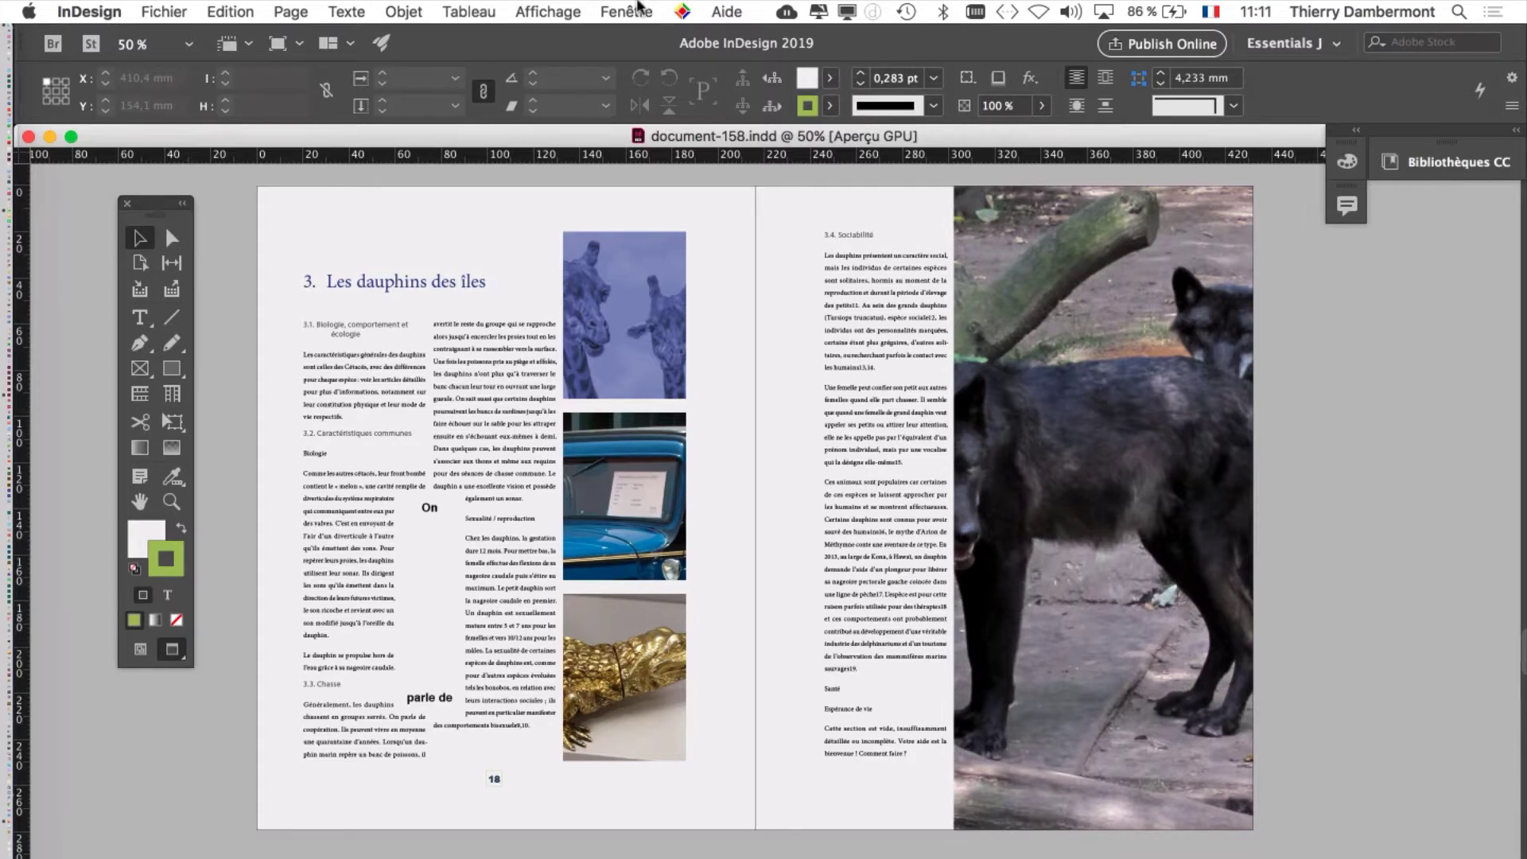
- Show the Pages panel, enlarge its master page area and place the panel over the right-hand page
left_click(638, 10)
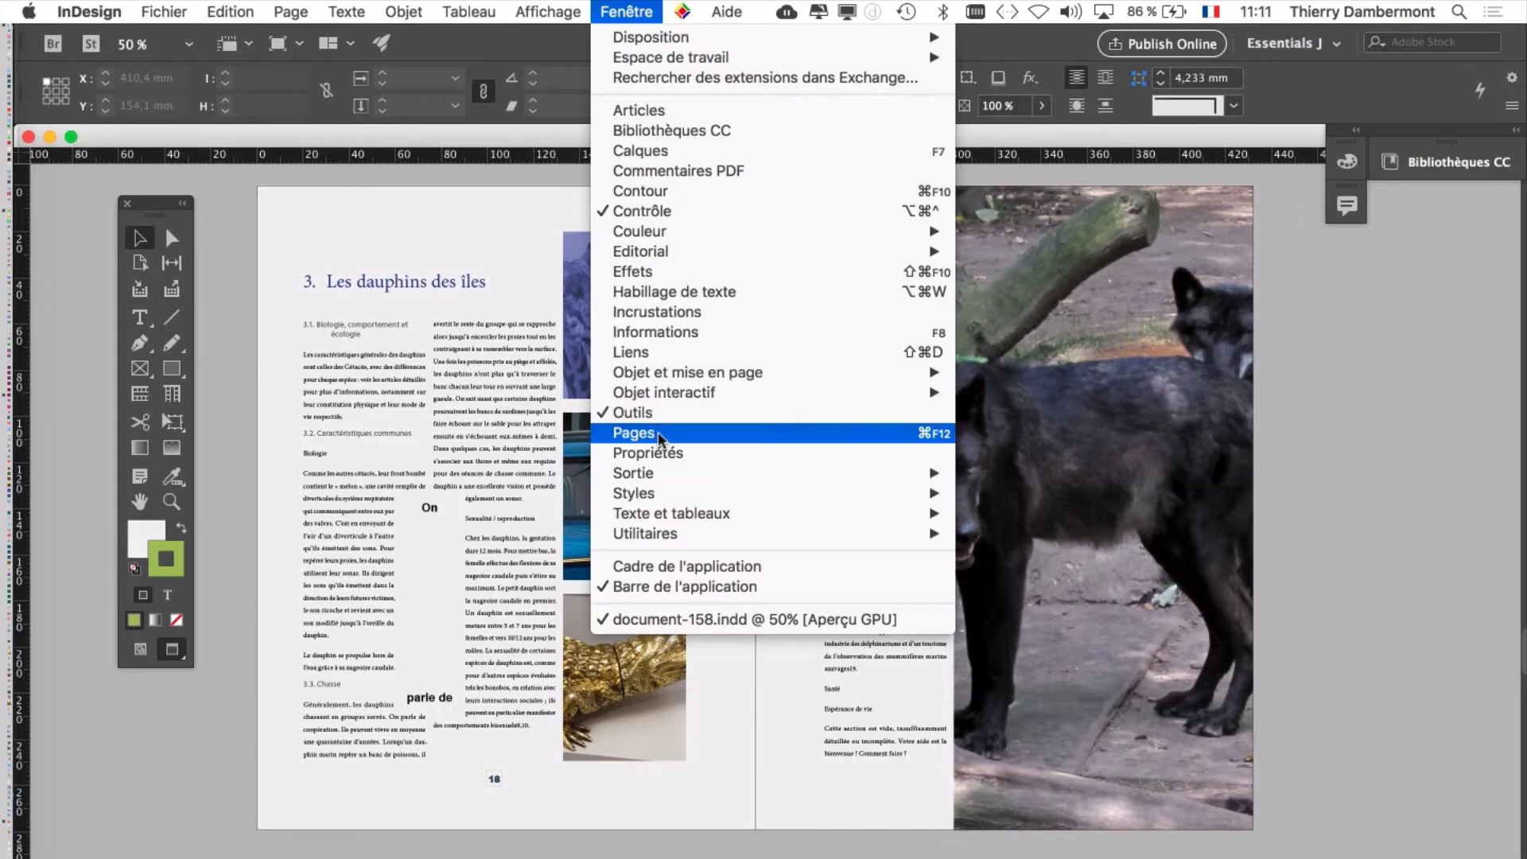
left_click(634, 433)
left_click_drag(1048, 134, 830, 49)
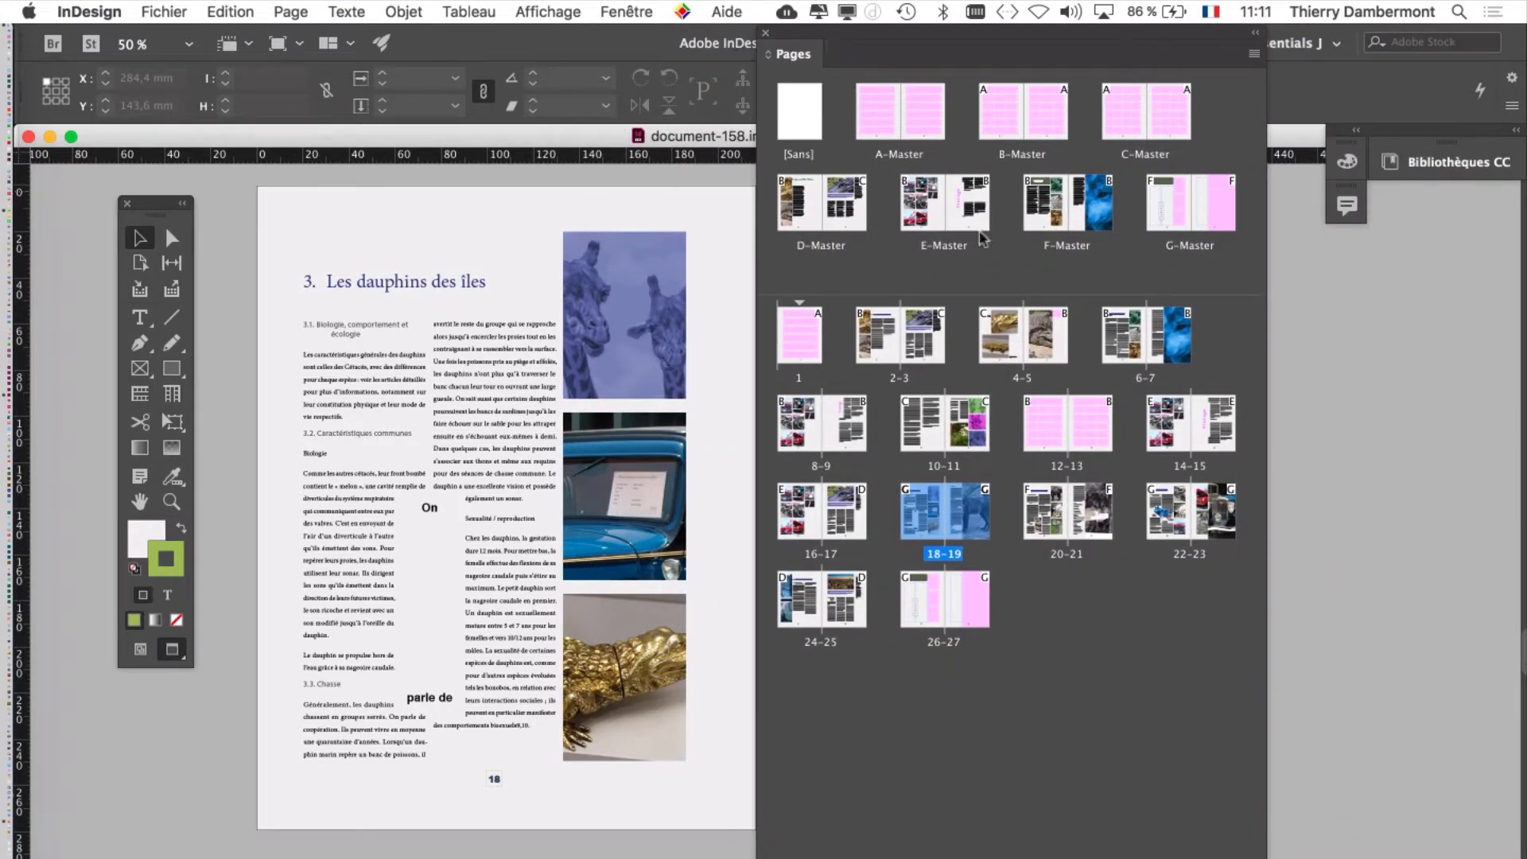
left_click_drag(1183, 296, 1174, 380)
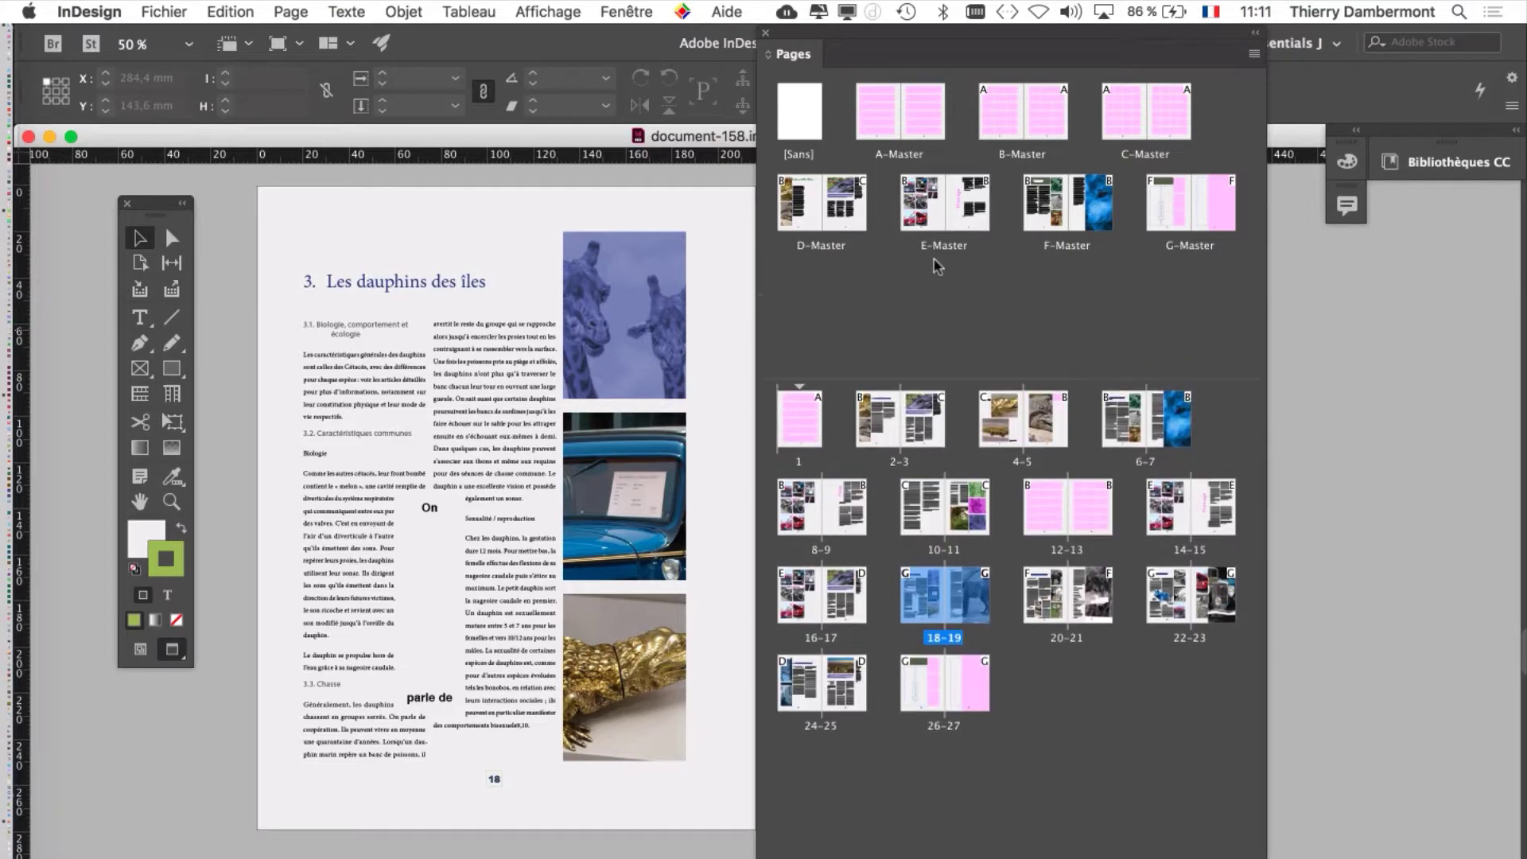
left_click_drag(873, 51, 932, 259)
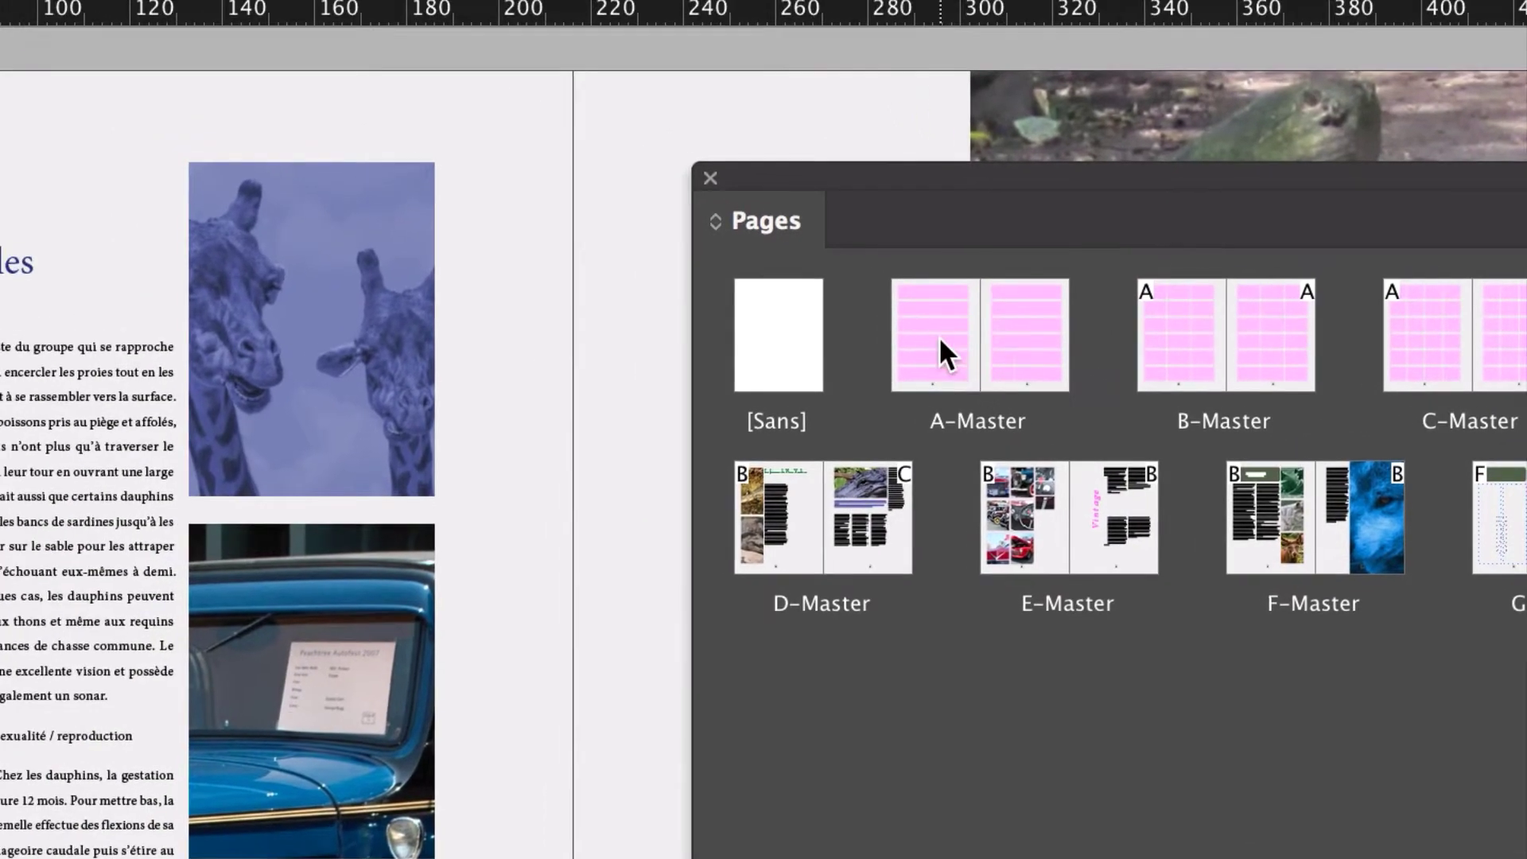
- Select all master spreads from A-Master to G-Master and move the page overview clear of the layout
left_click(871, 296)
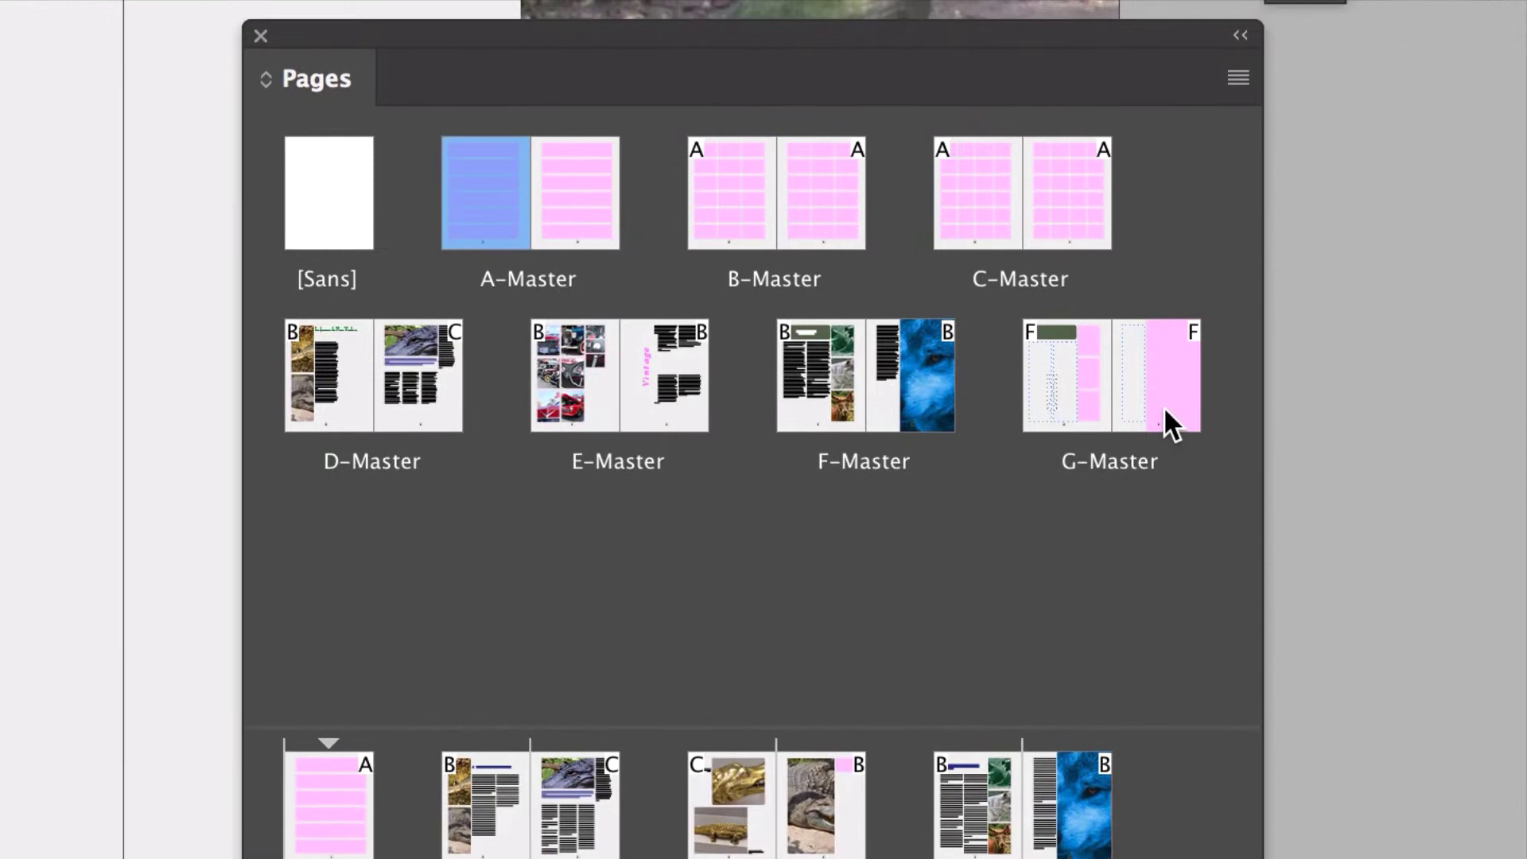
left_click(1162, 406, "shift")
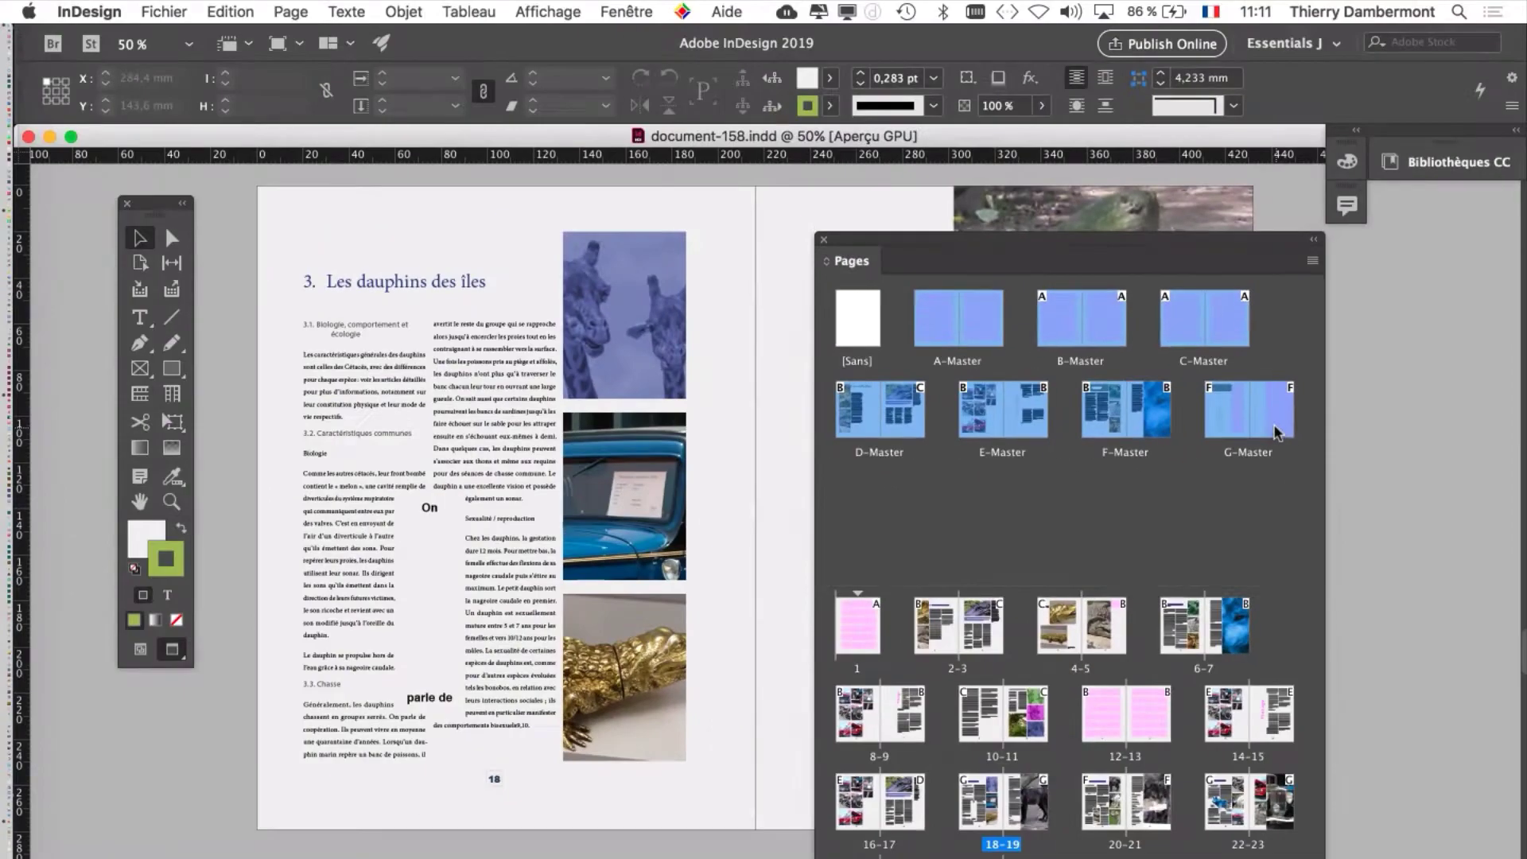
left_click_drag(909, 244, 1113, 306)
- Open the margins and columns settings for the selected masters and set the top margin (De tête) to 16 mm
left_click(305, 10)
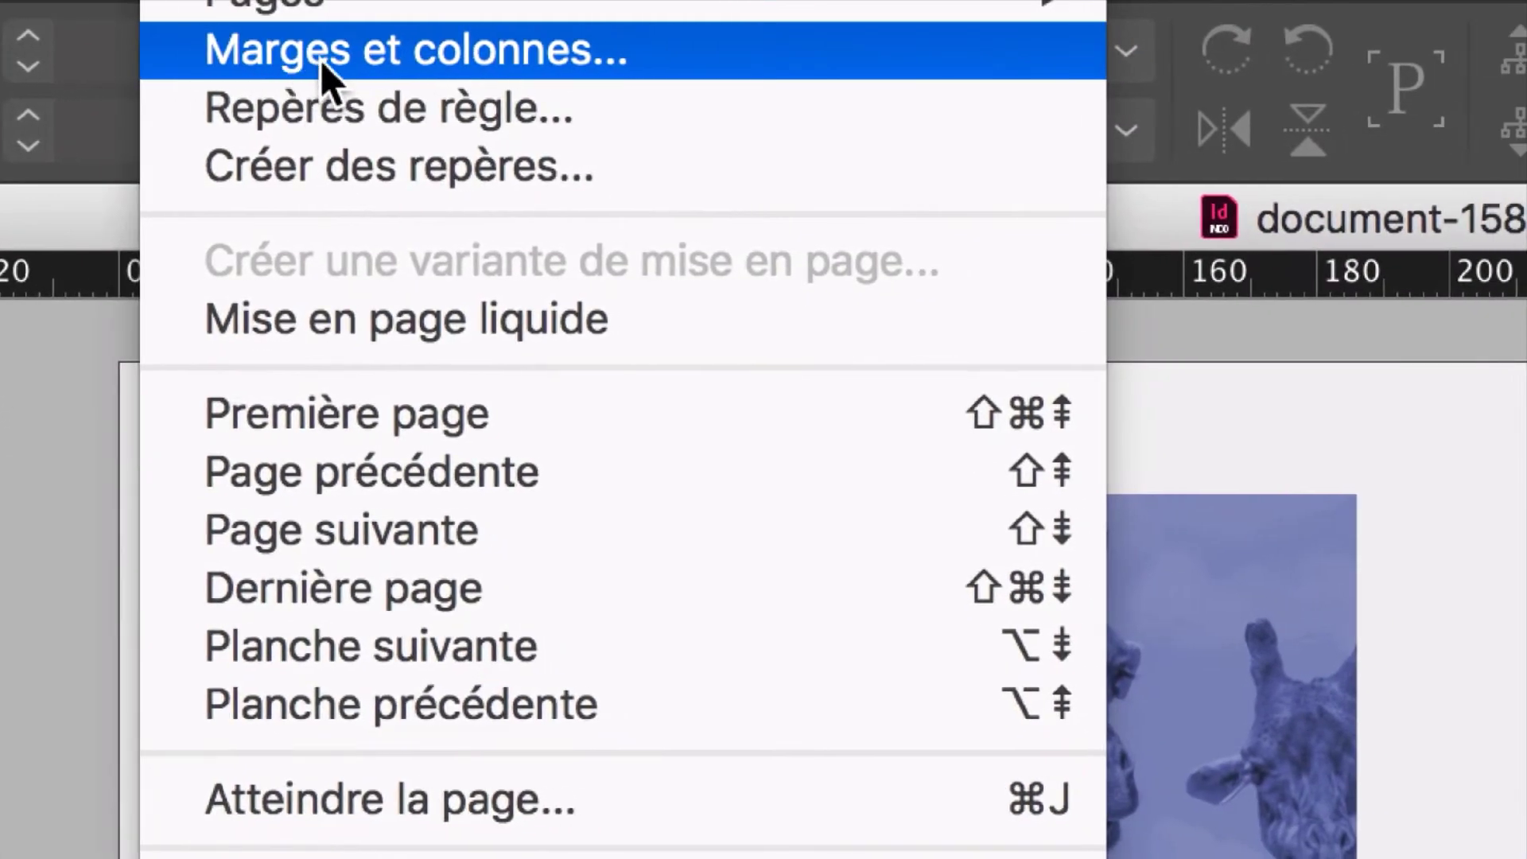
left_click(322, 62)
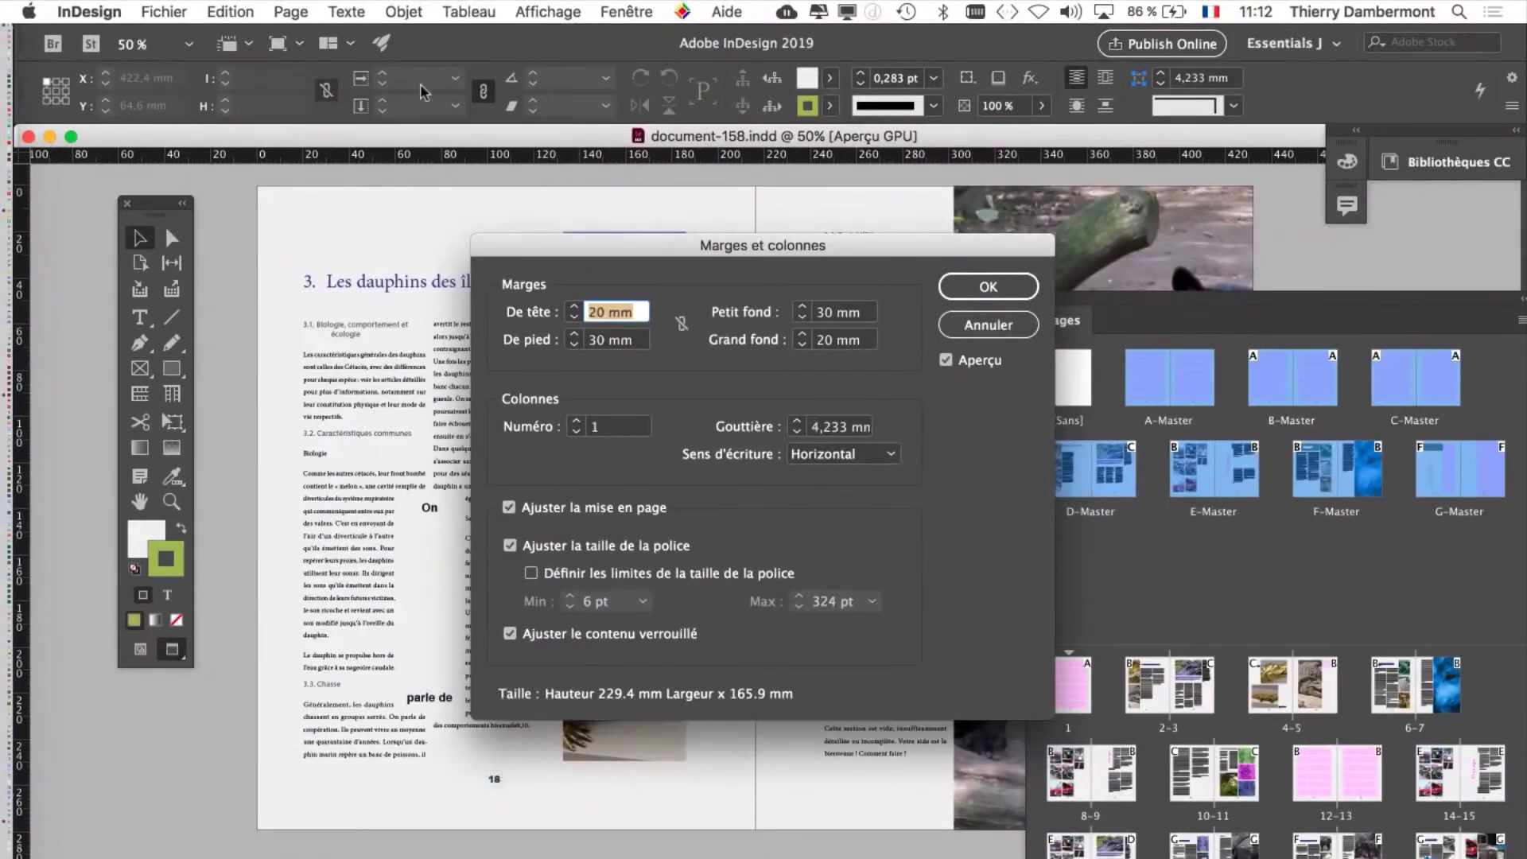
left_click_drag(728, 251, 1037, 230)
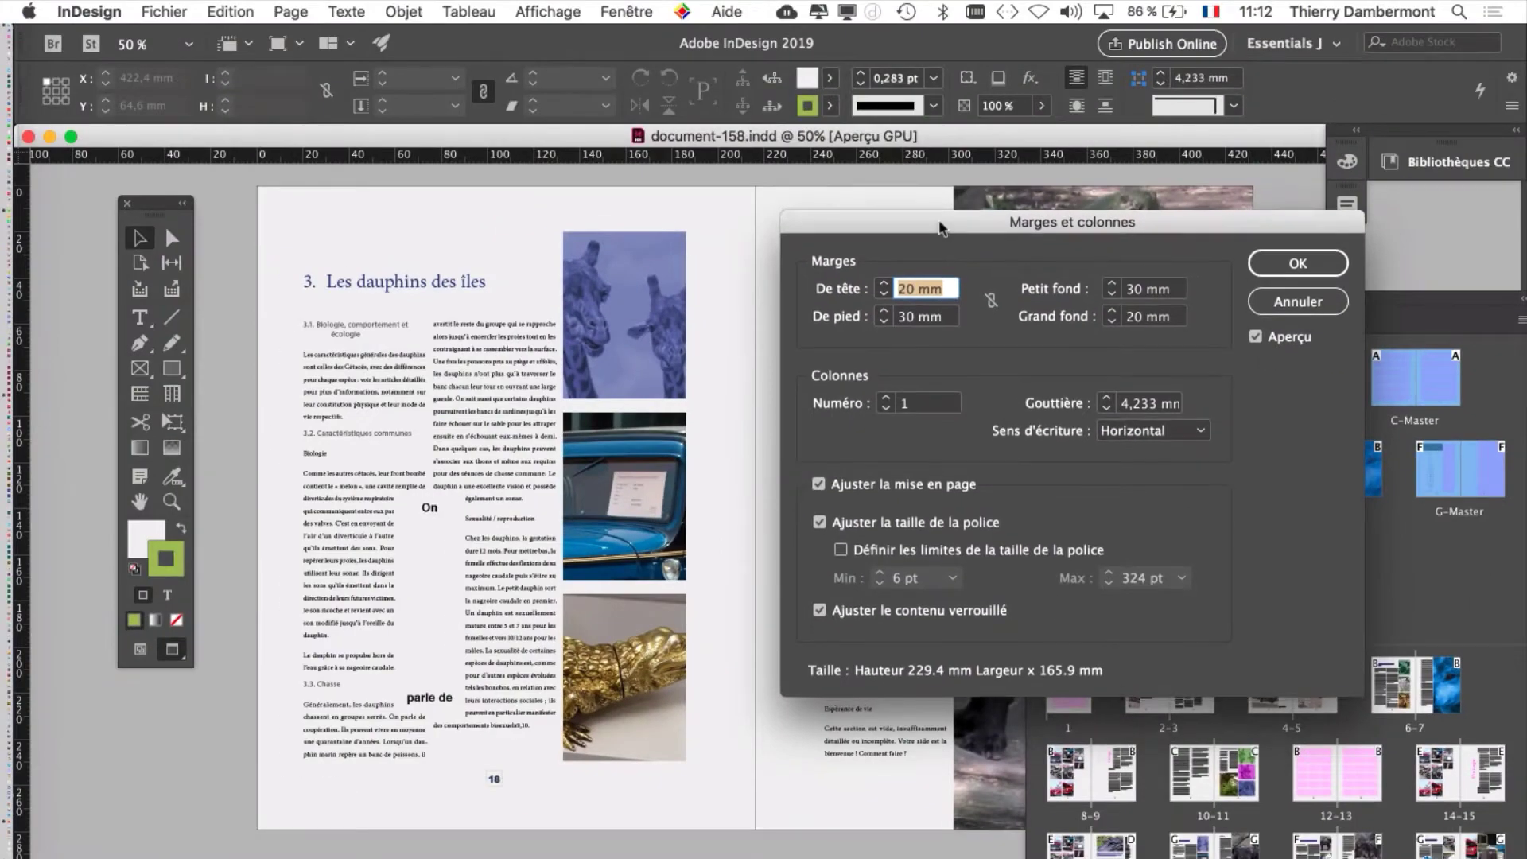
left_click_drag(946, 217, 896, 210)
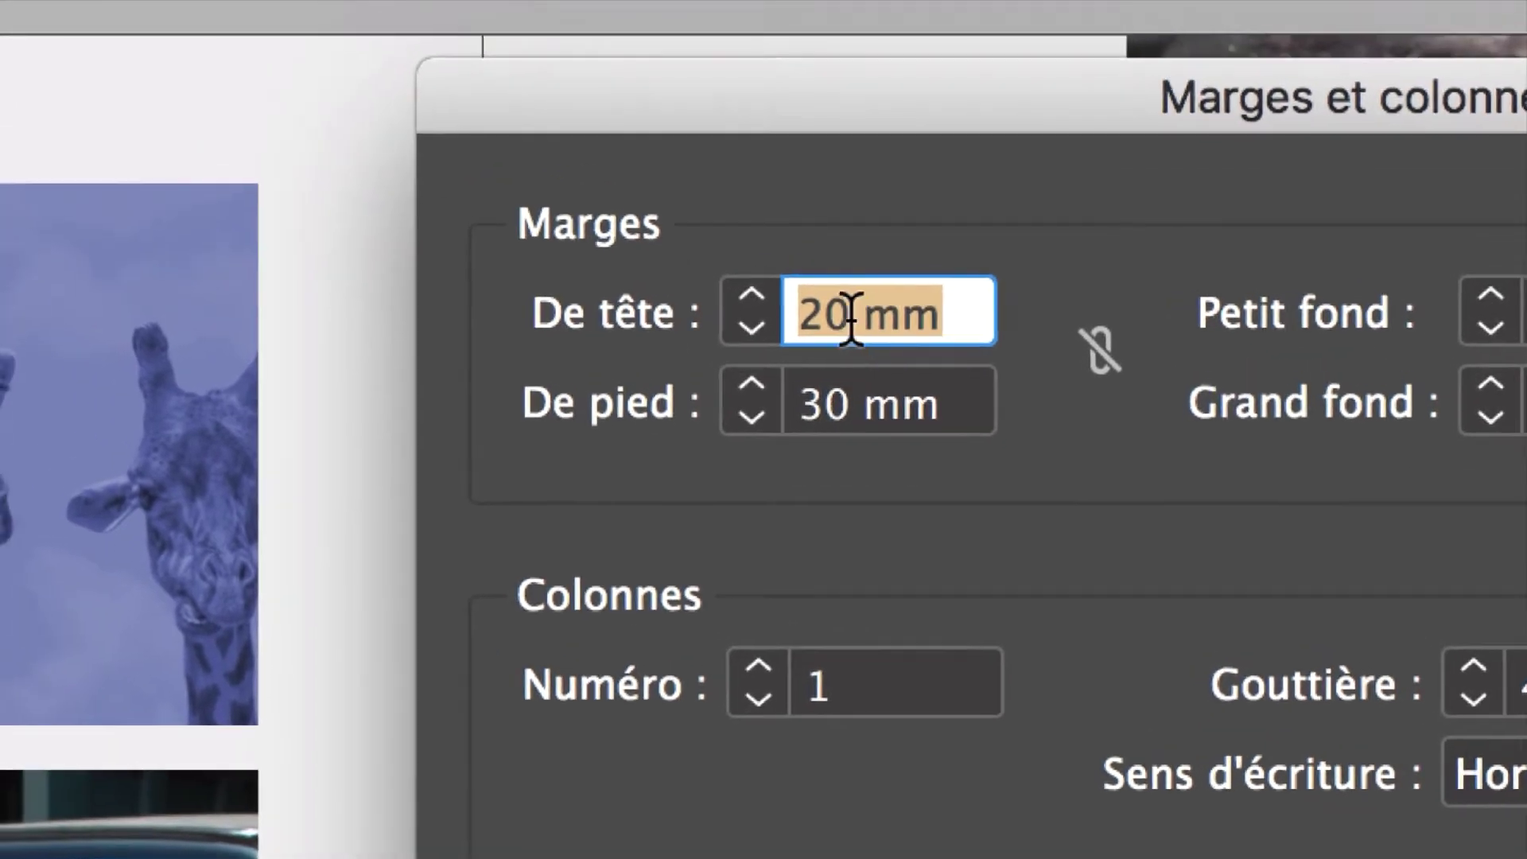
left_click_drag(768, 256, 736, 259)
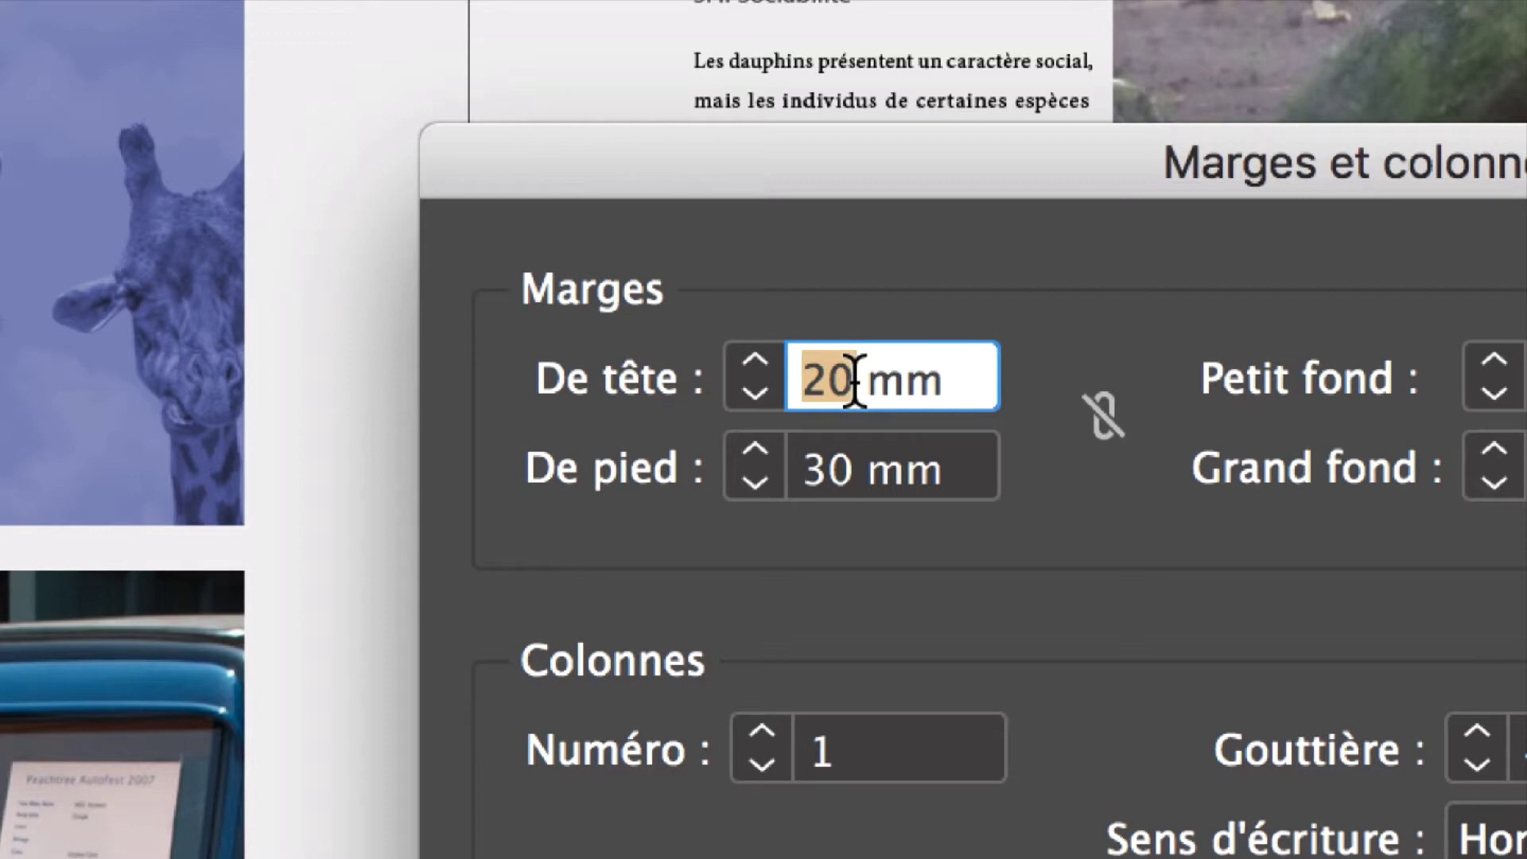
type("16")
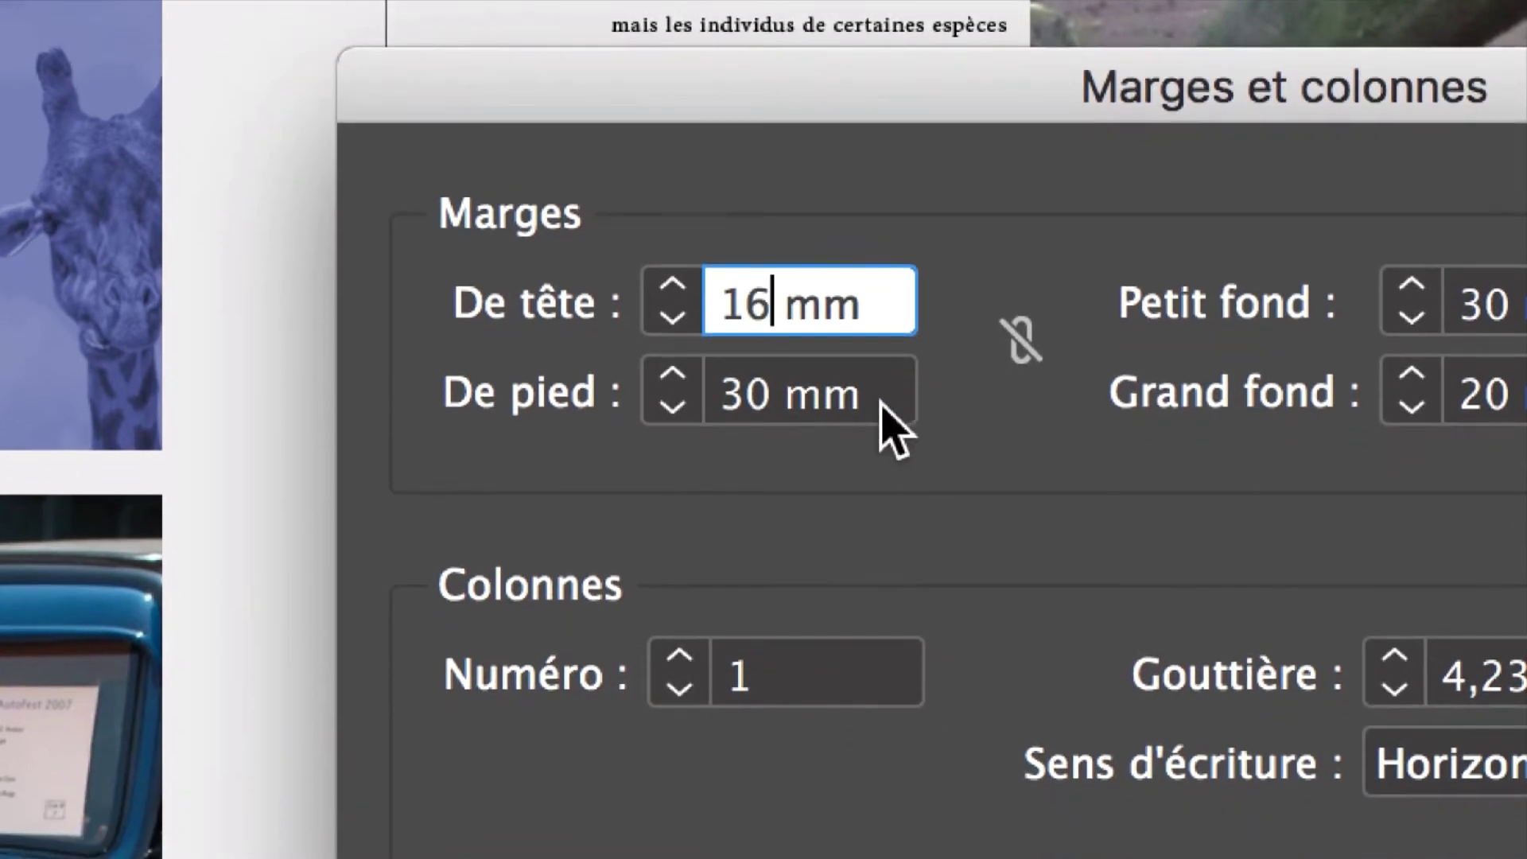
key("Tab")
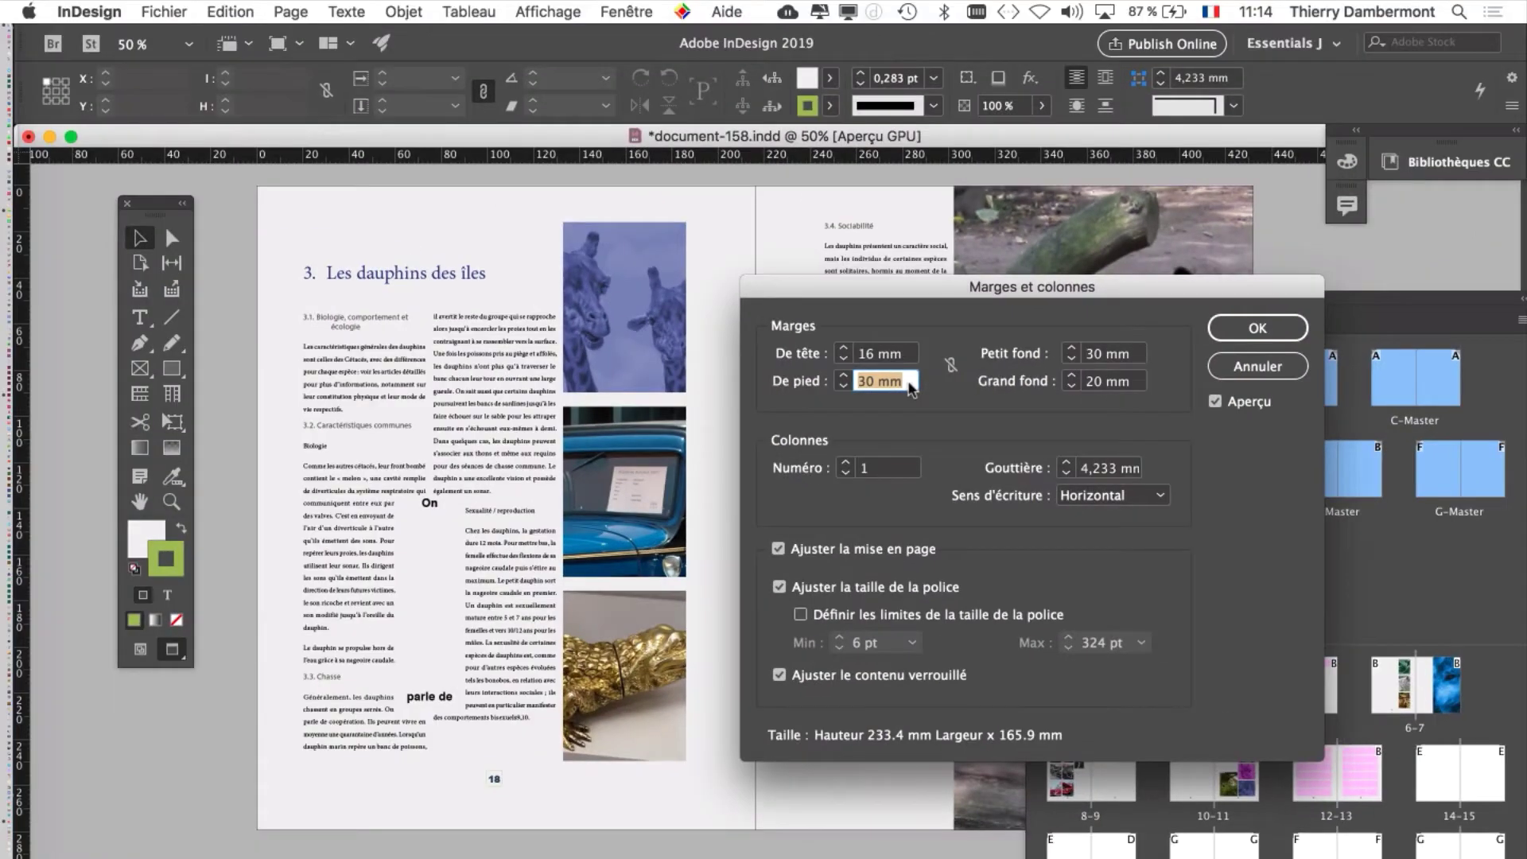
- Set the masters' bottom margin (De pied) to 20 mm
mouse_move(952, 291)
left_mouse_down()
mouse_move(955, 250)
mouse_move(947, 294)
left_mouse_up()
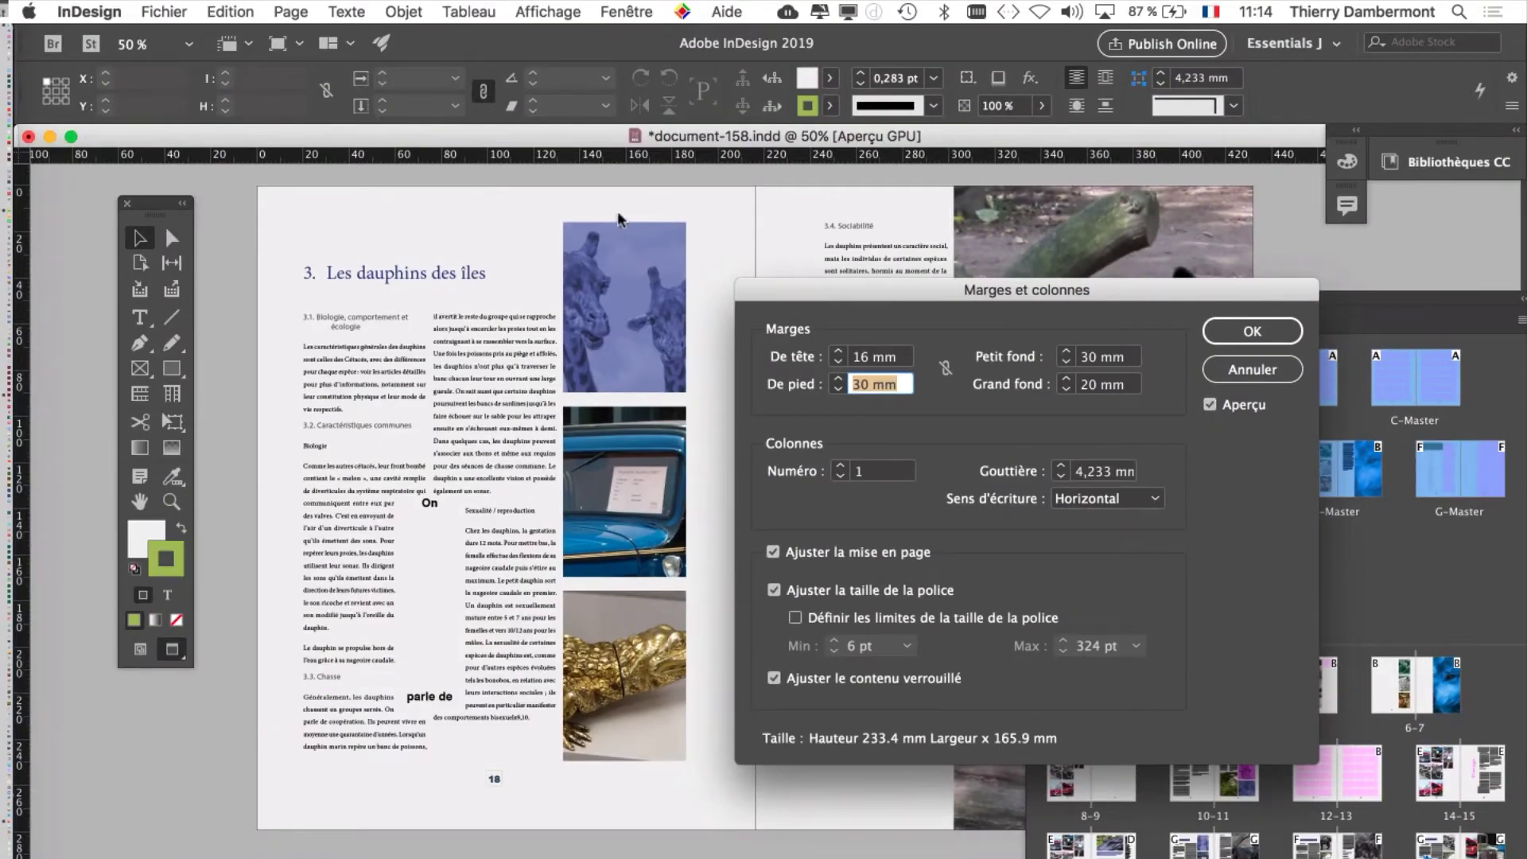
left_click_drag(1019, 280, 533, 286)
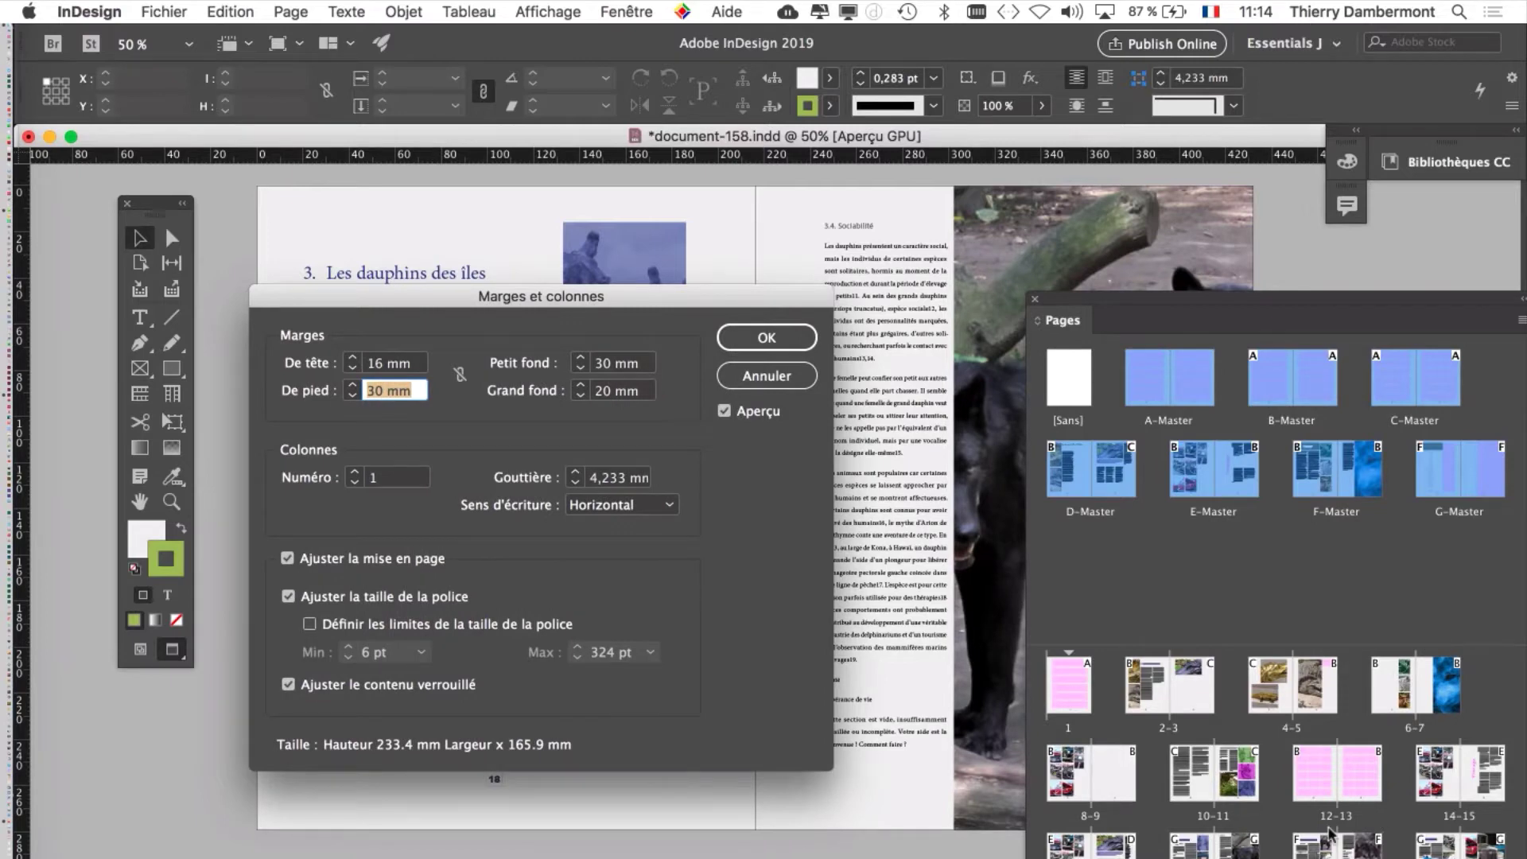
left_click_drag(449, 305, 987, 193)
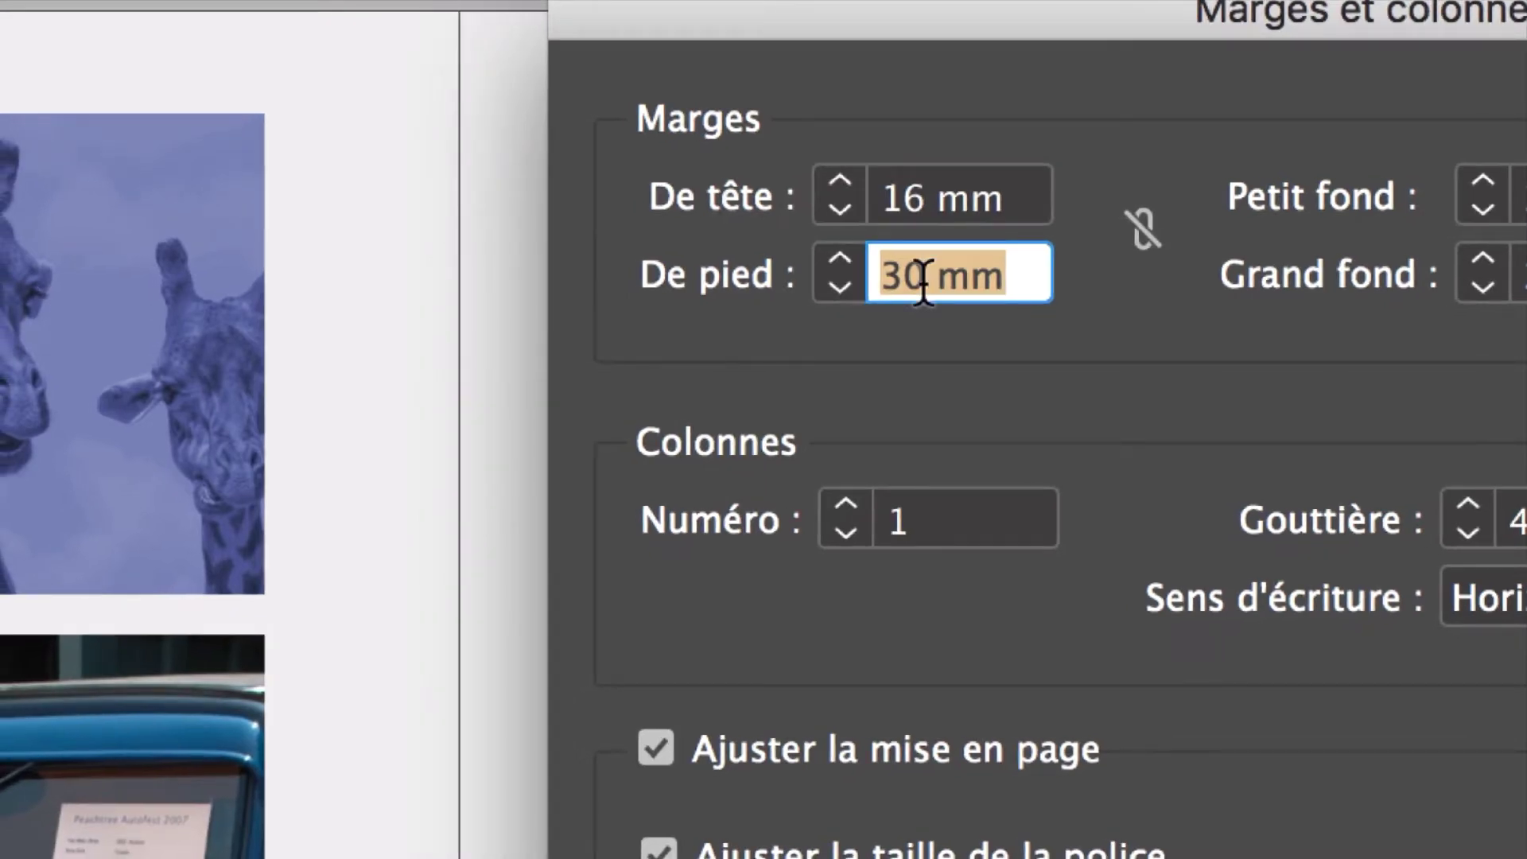
type("20")
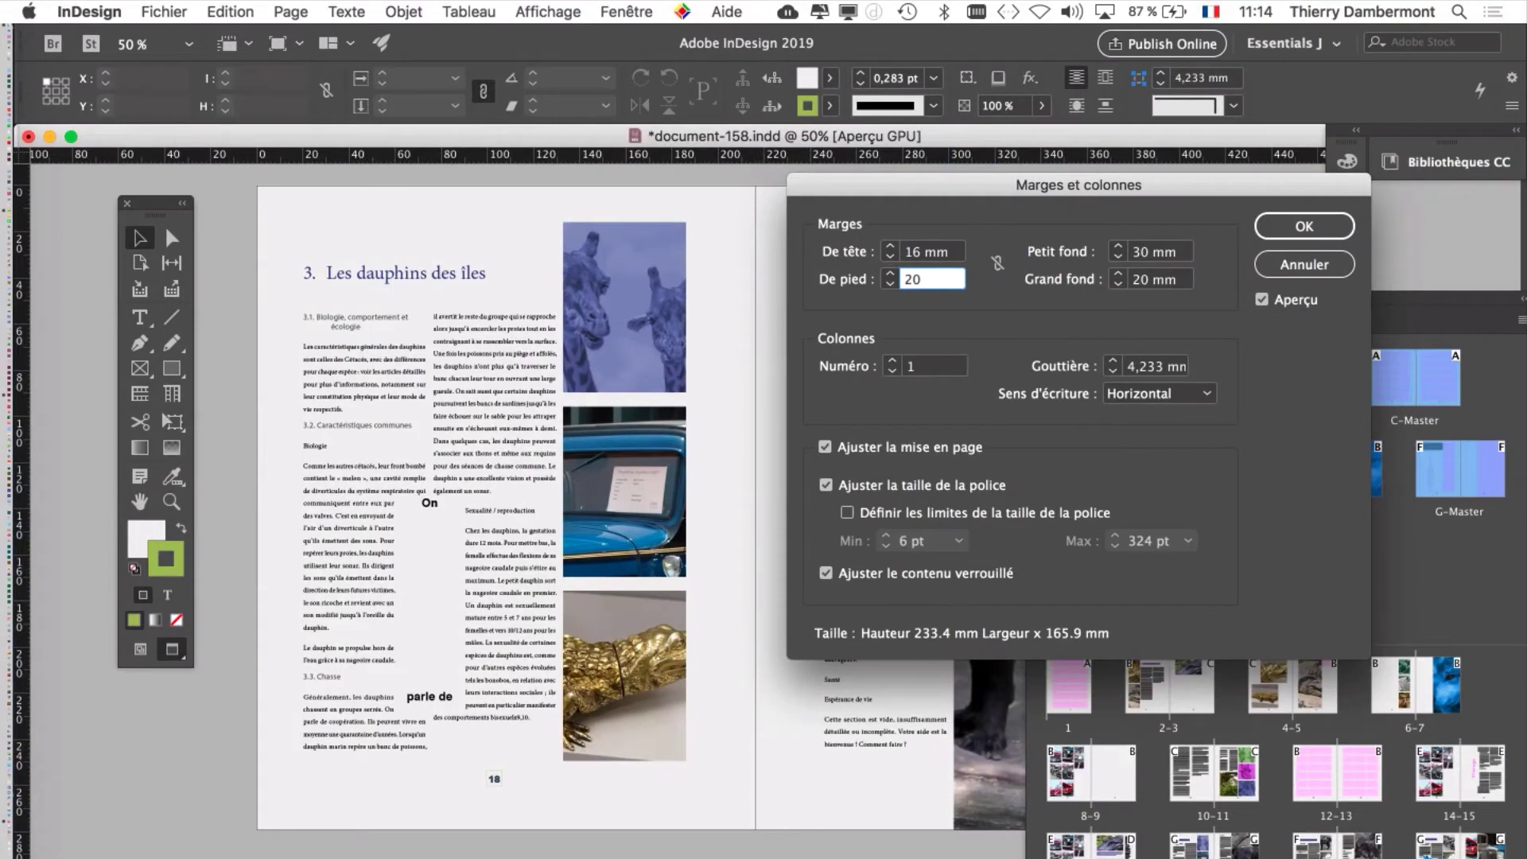
key("Tab")
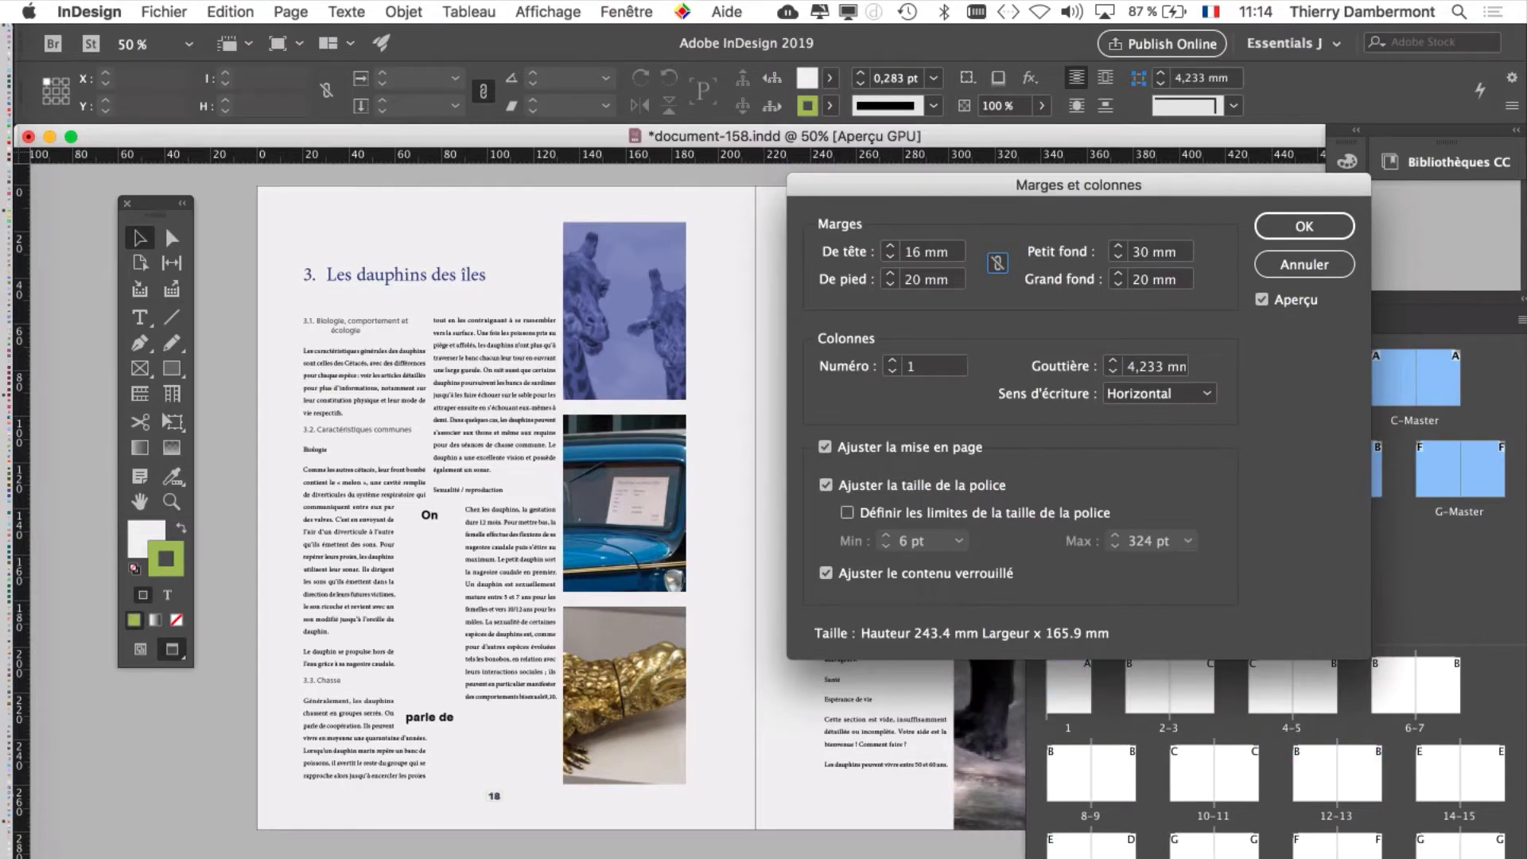
- Set the masters' inside margin (Petit fond) to 20 mm
left_click_drag(1078, 185, 1180, 137)
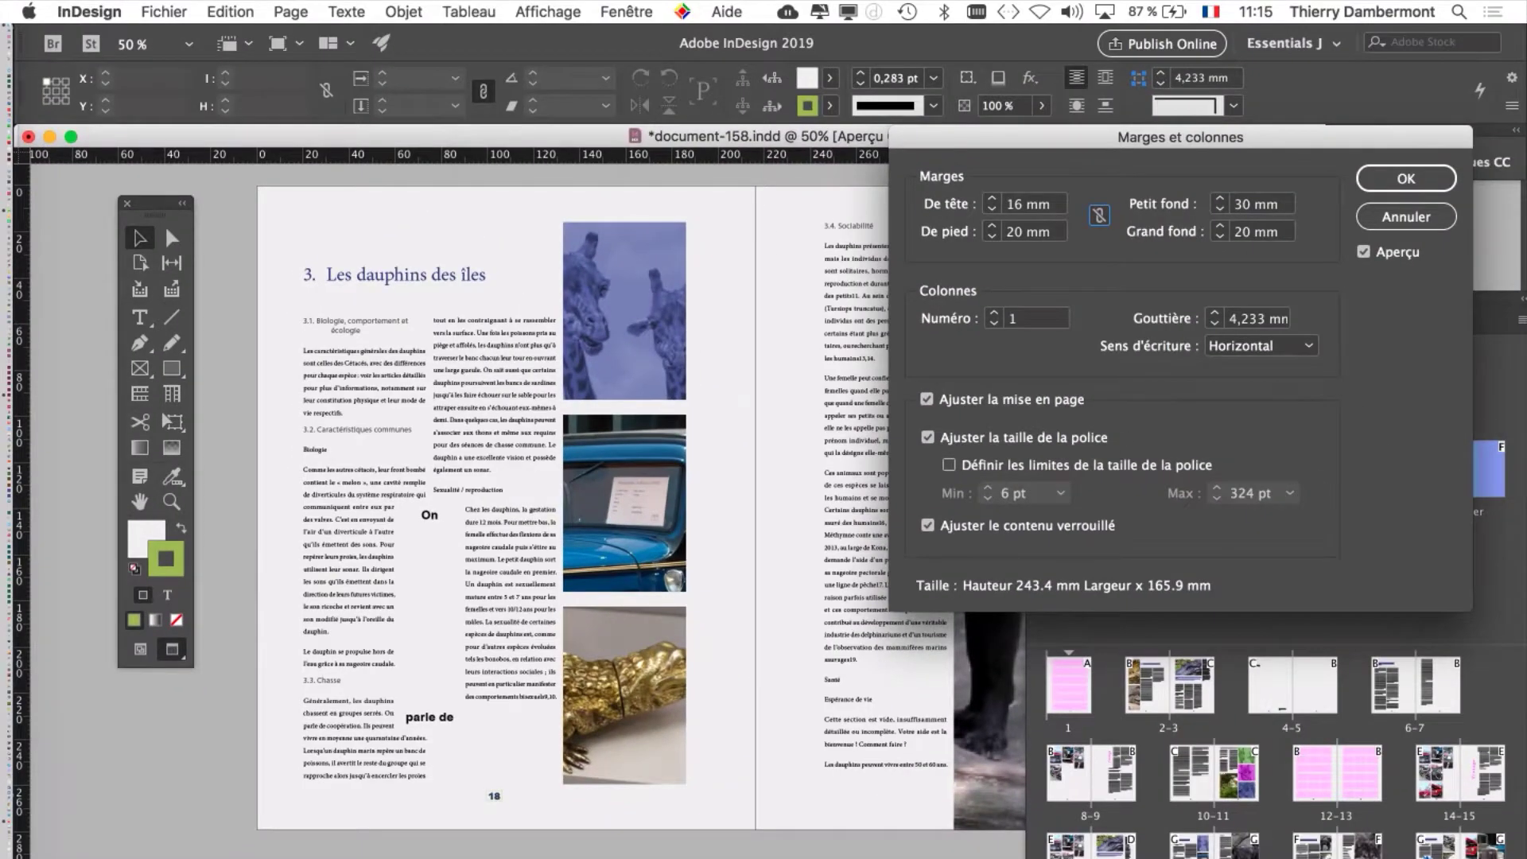
left_click_drag(1180, 137, 1216, 224)
left_click(1278, 290)
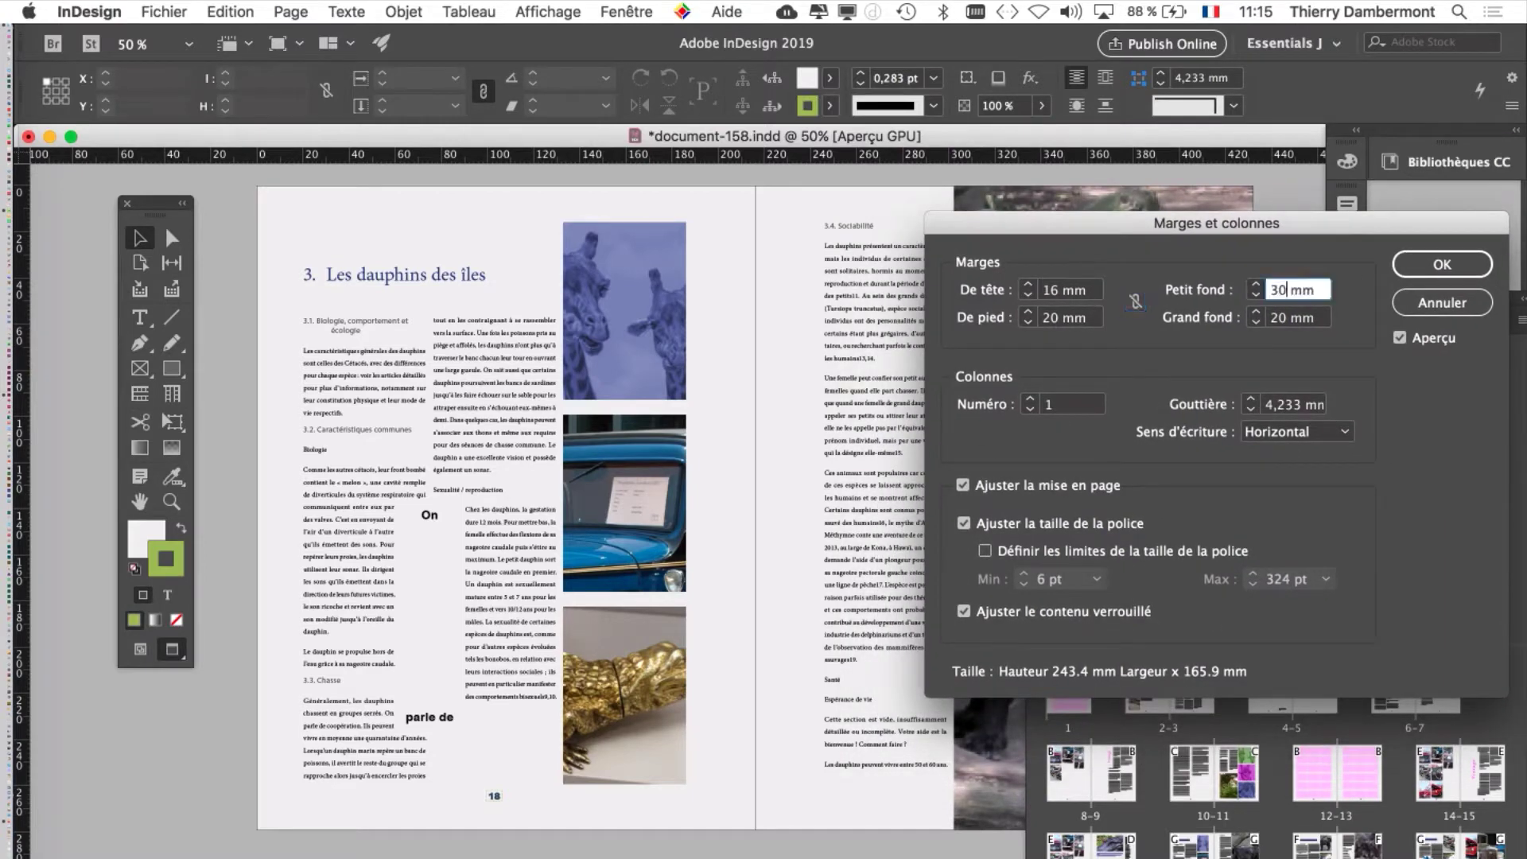
double_click(1278, 289)
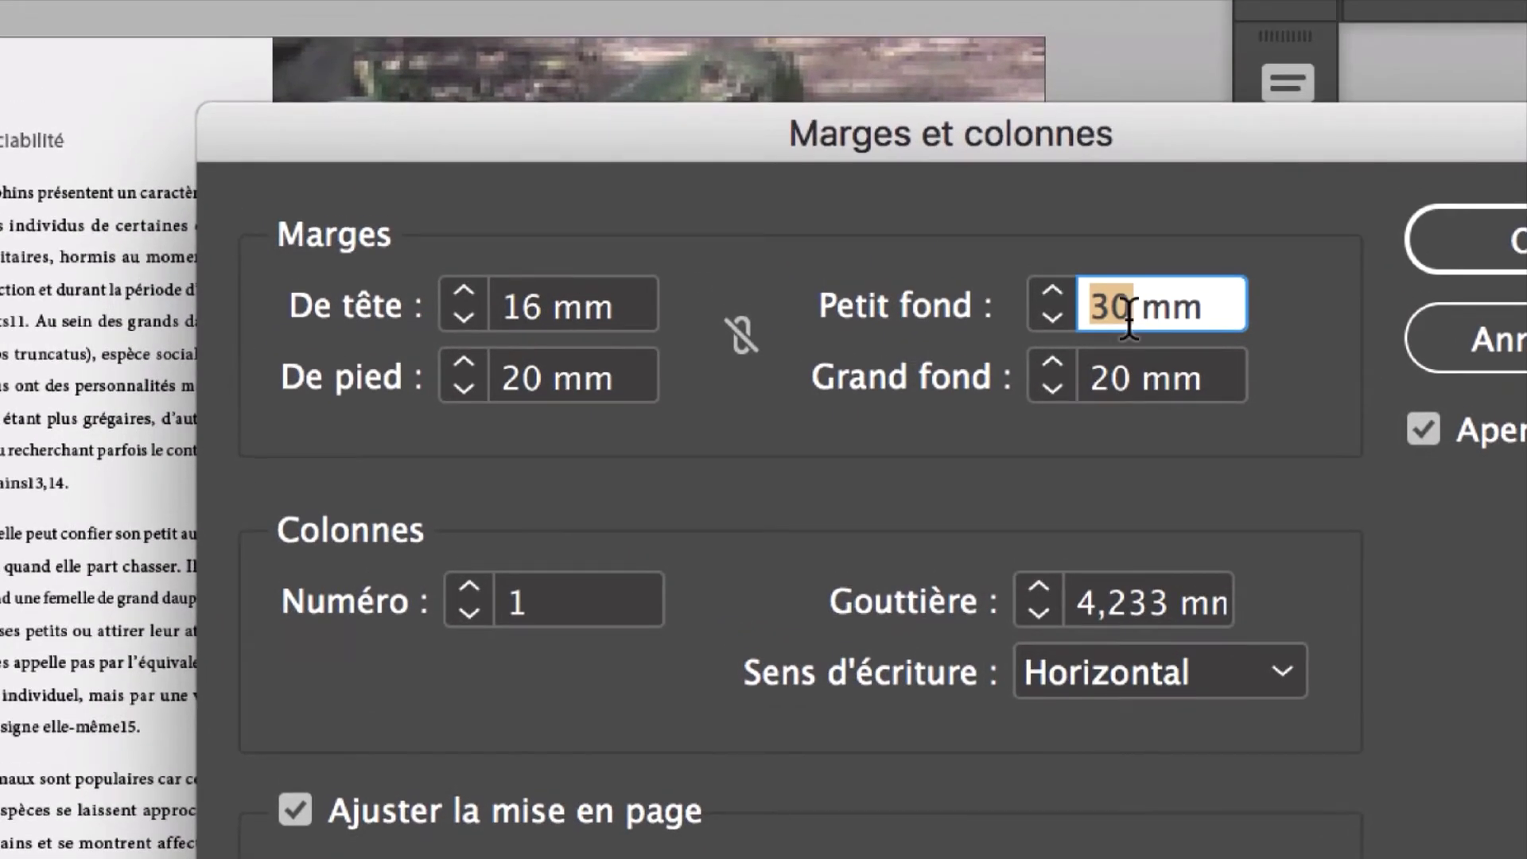
type("20")
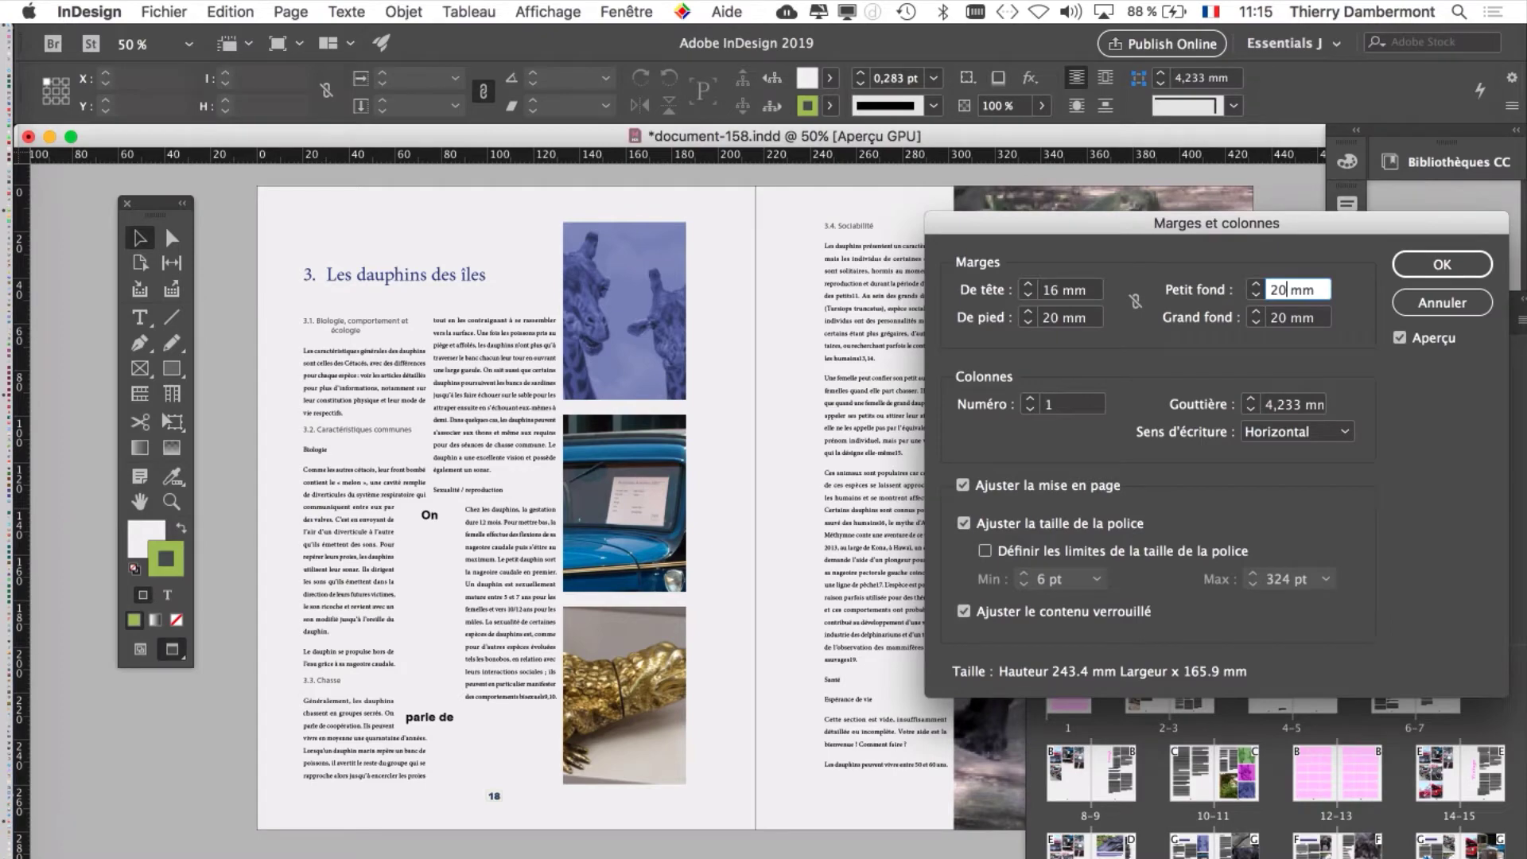
key("Tab")
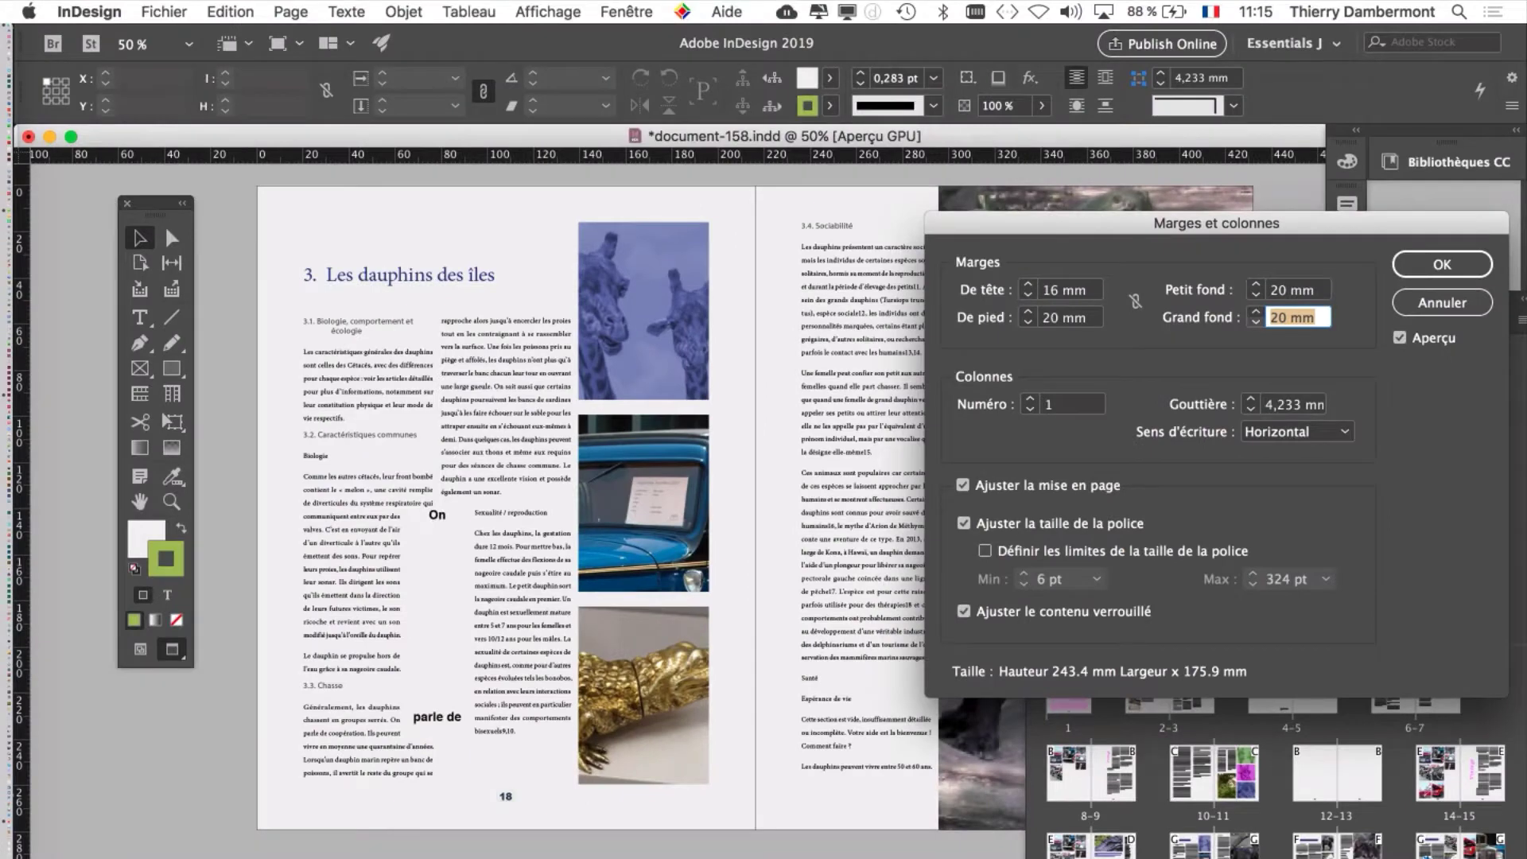
- Set the masters' outside margin (Grand fond) to 16 mm and apply the new margins
type("16")
key("Tab")
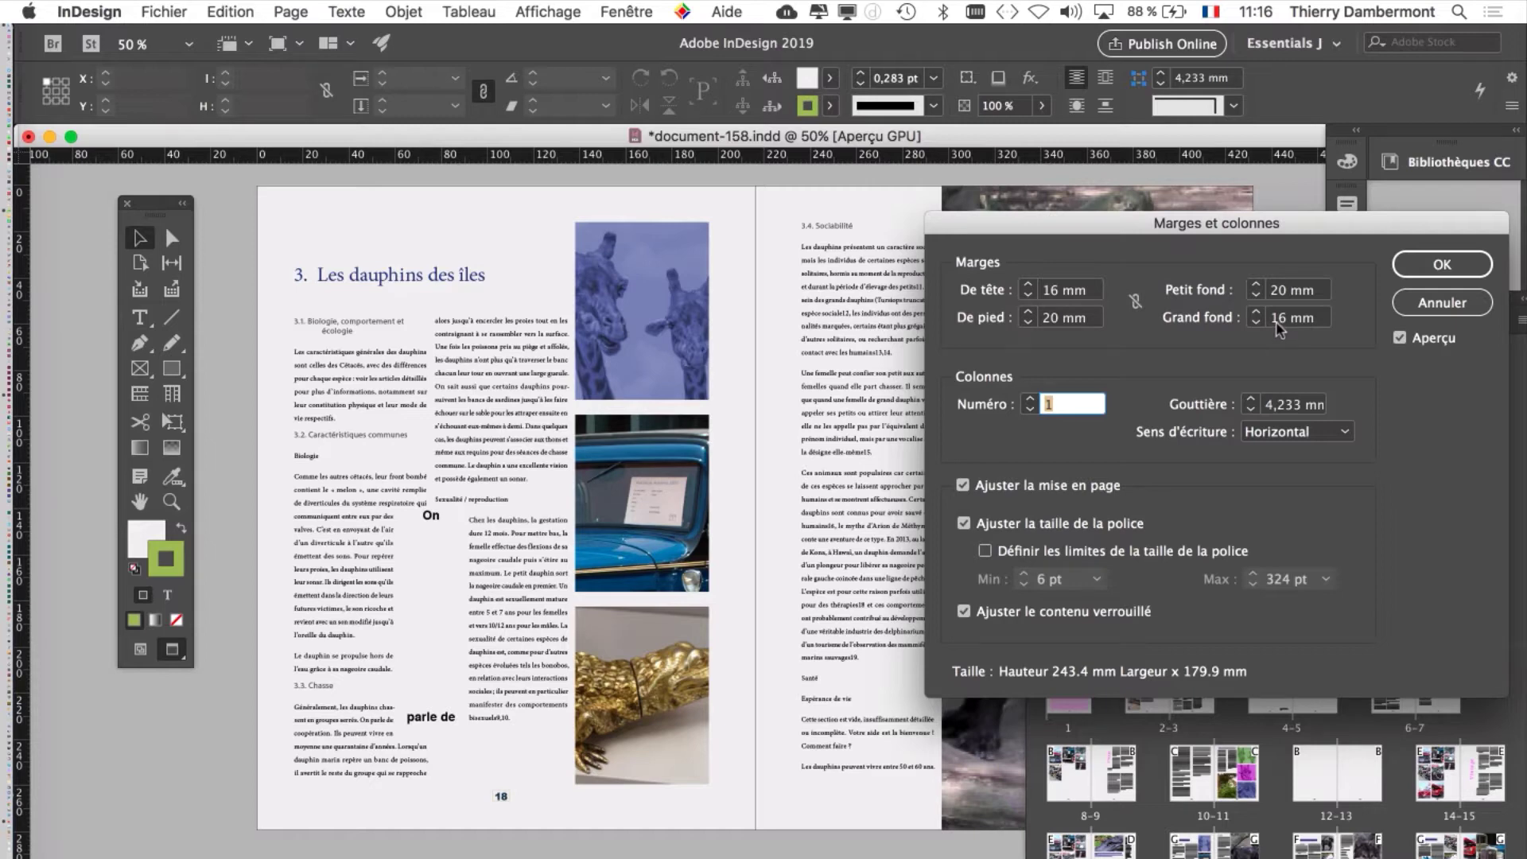
left_click(1442, 264)
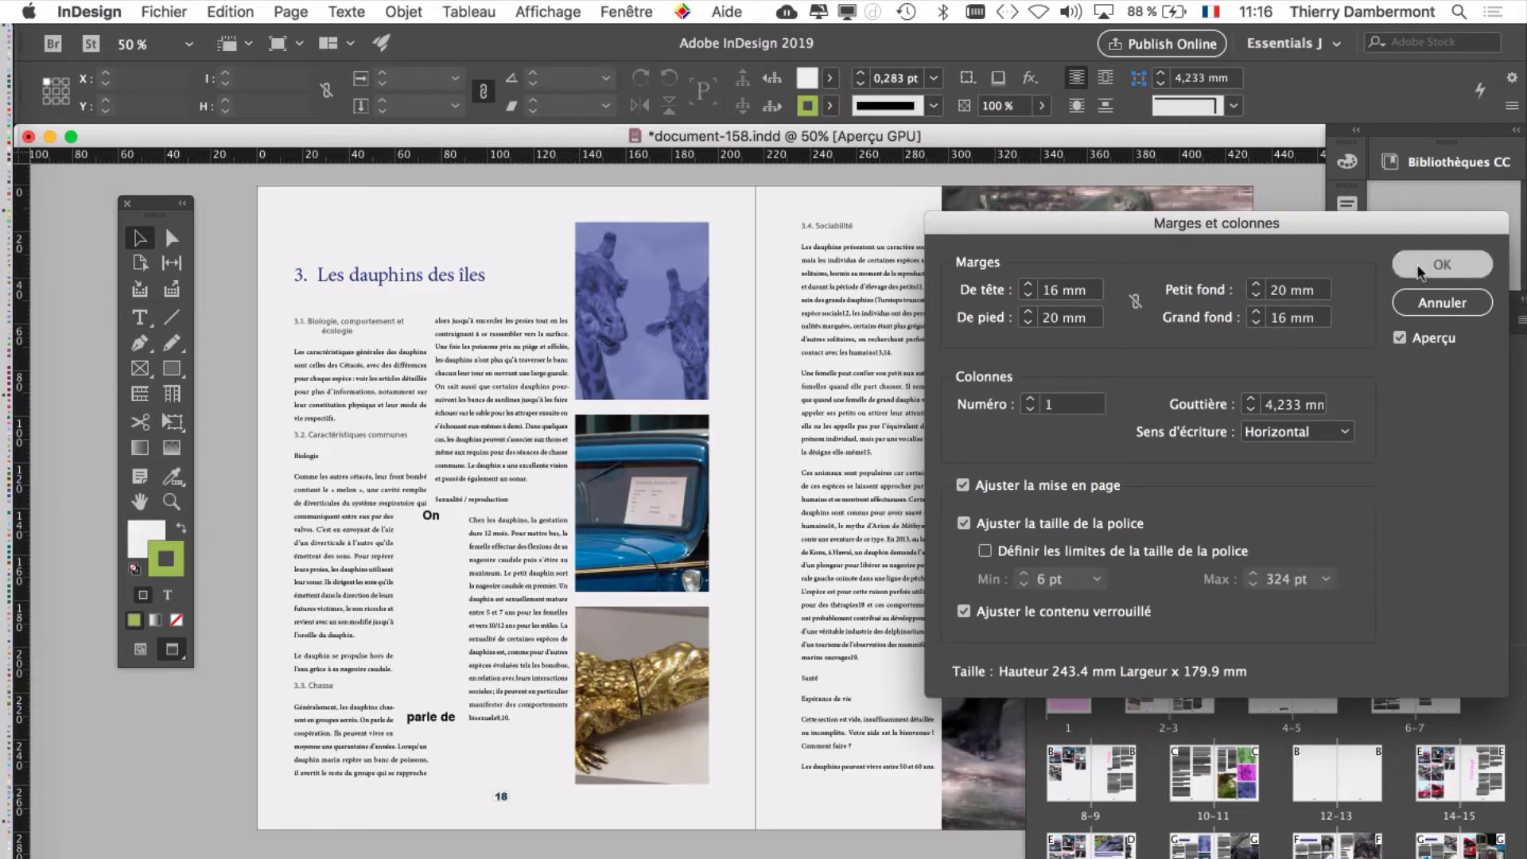
left_click(930, 518)
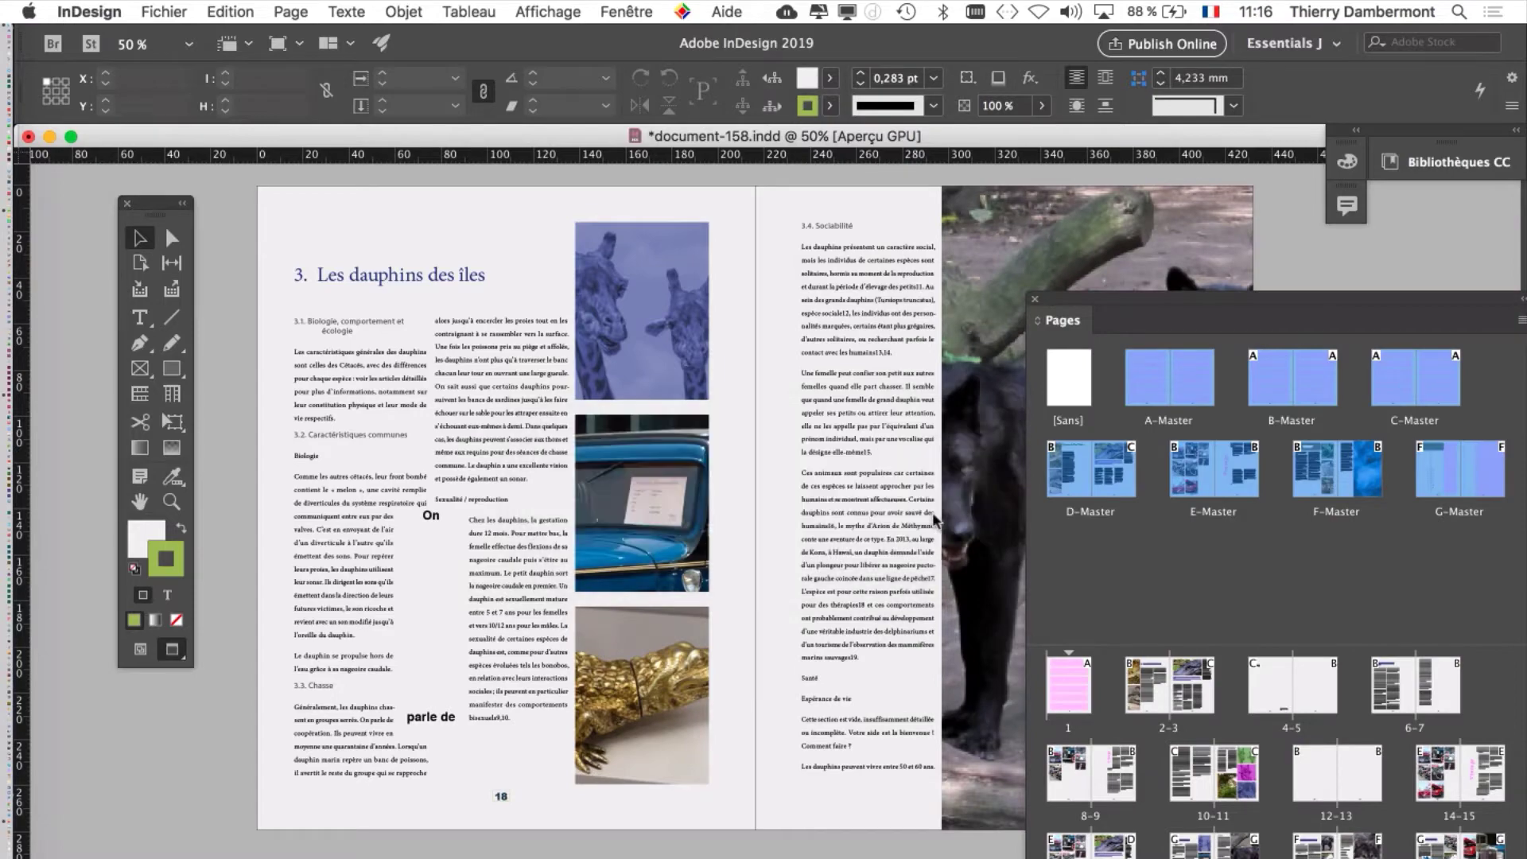
- Save the document under the new name document-159.indd in the same folder and move the Pages panel off the spread
left_click(164, 11)
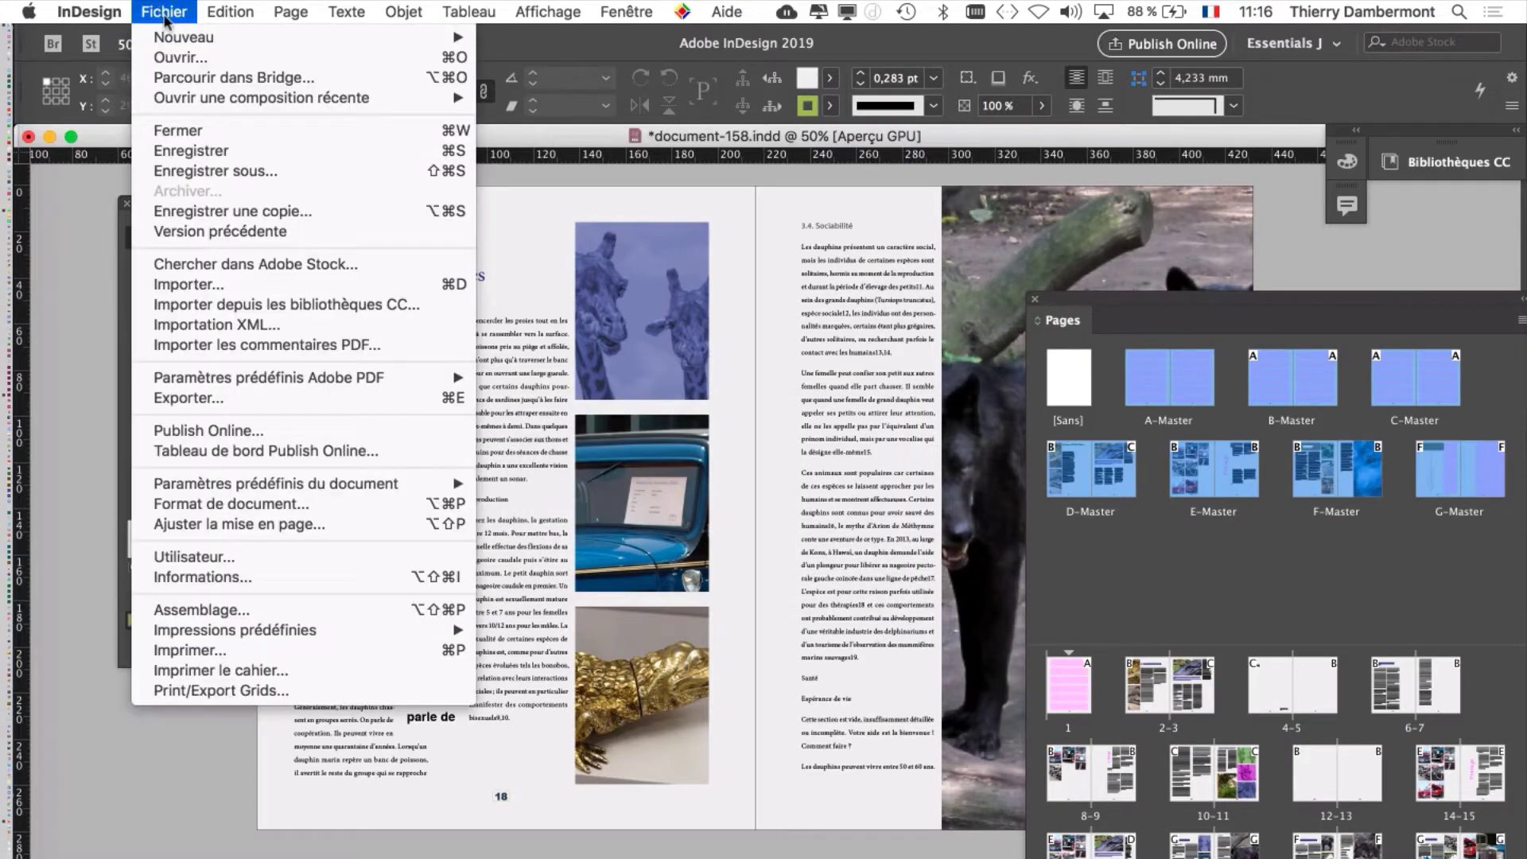
left_click(207, 159)
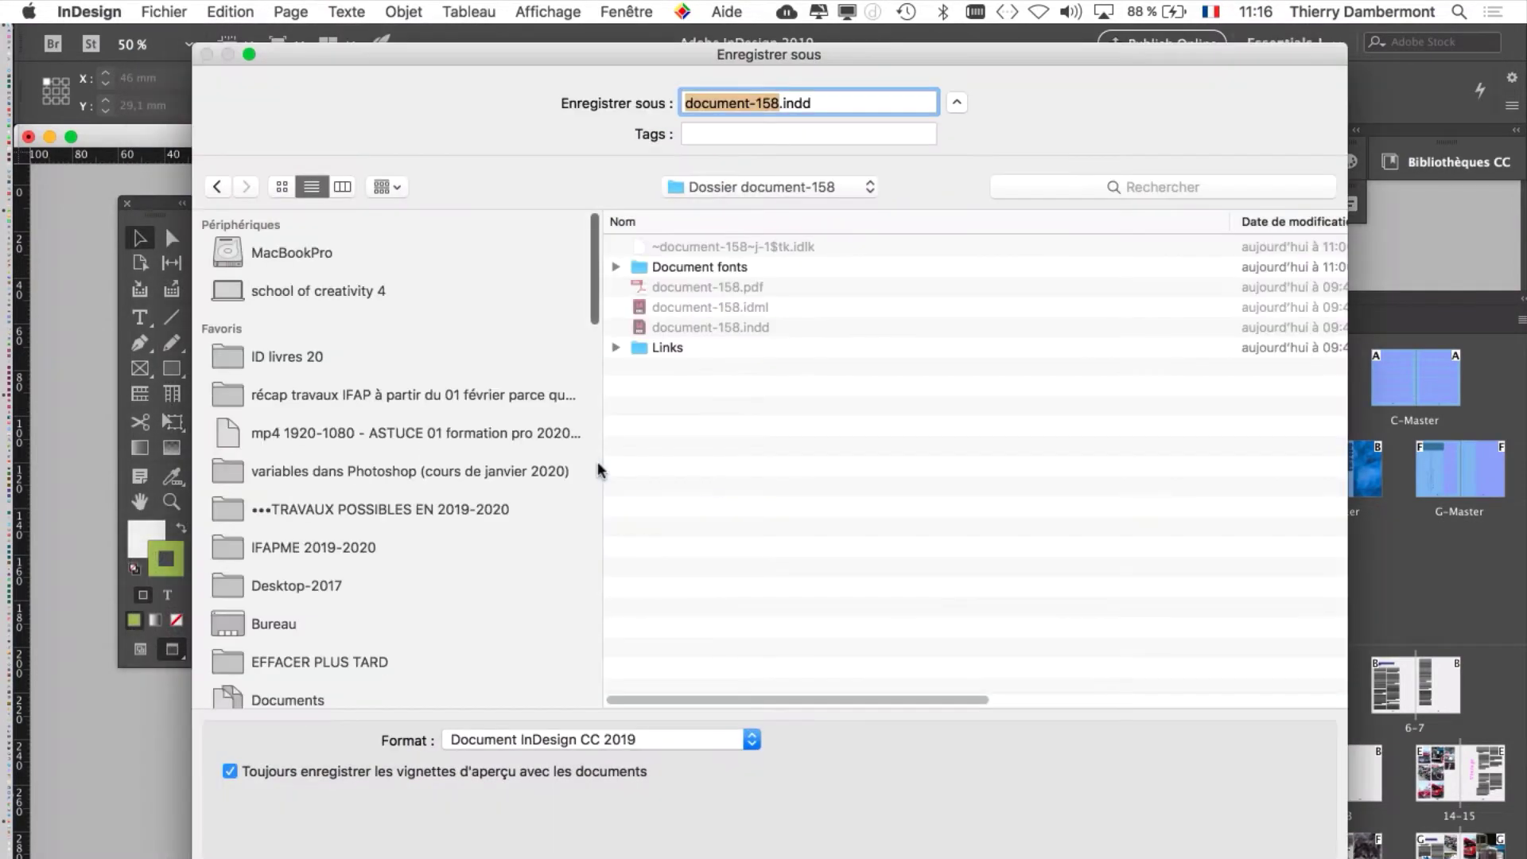
left_click(768, 103)
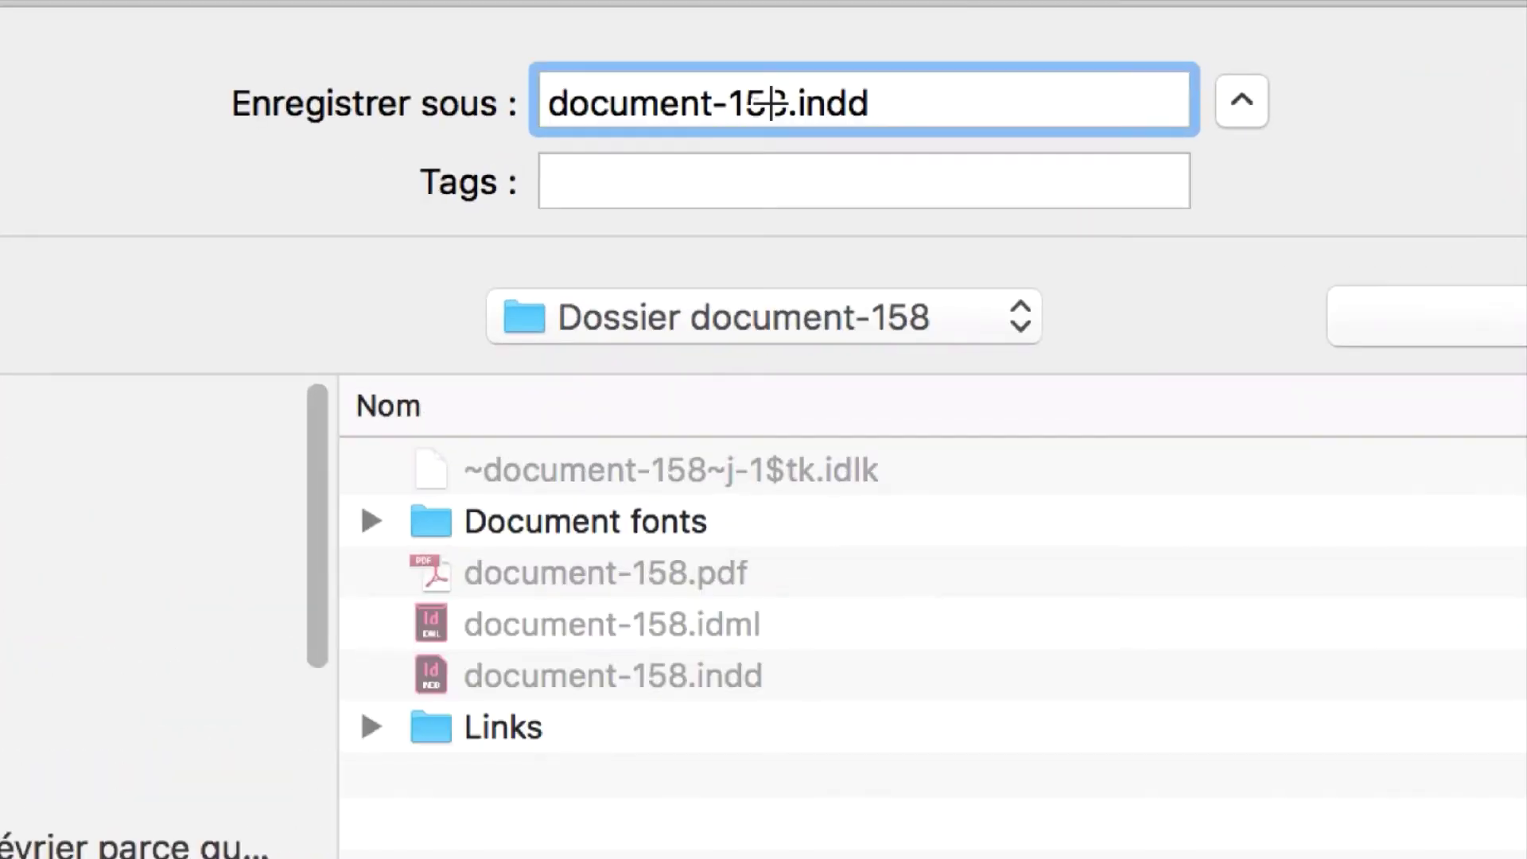
left_click_drag(767, 103, 784, 99)
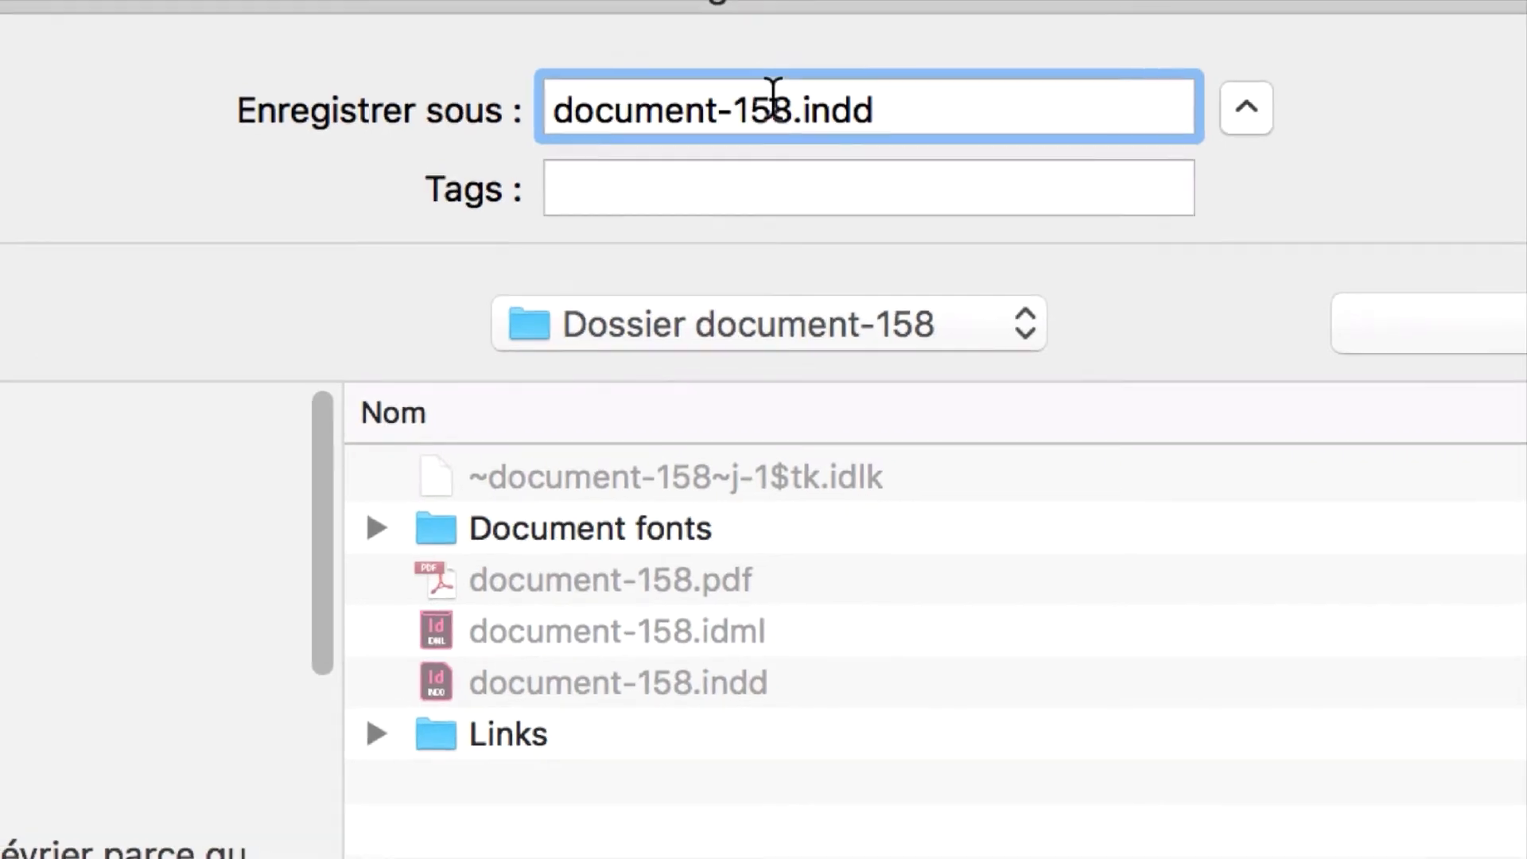
type("9")
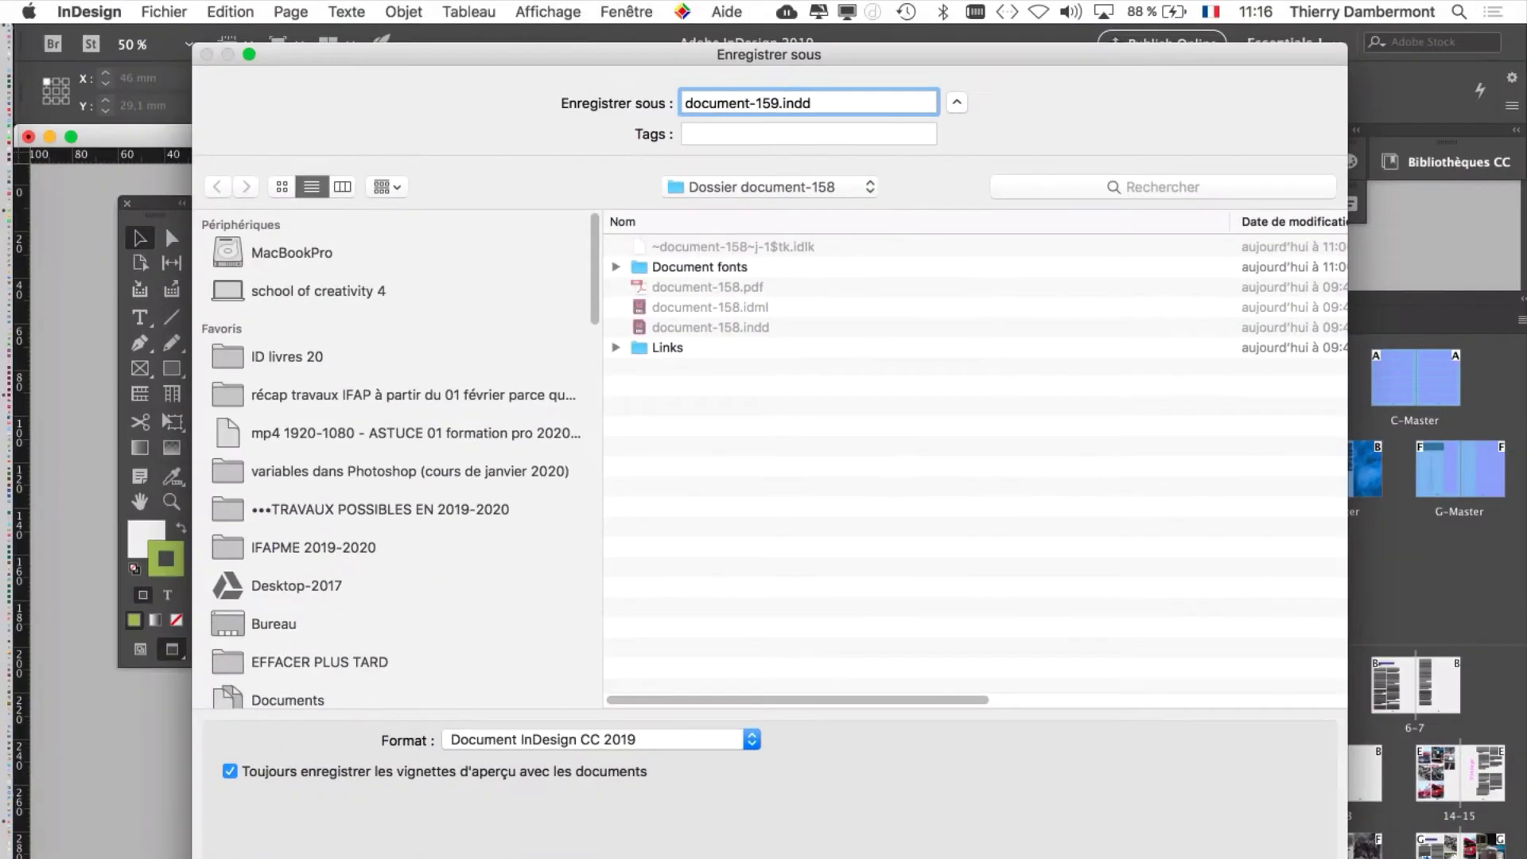
key("Return")
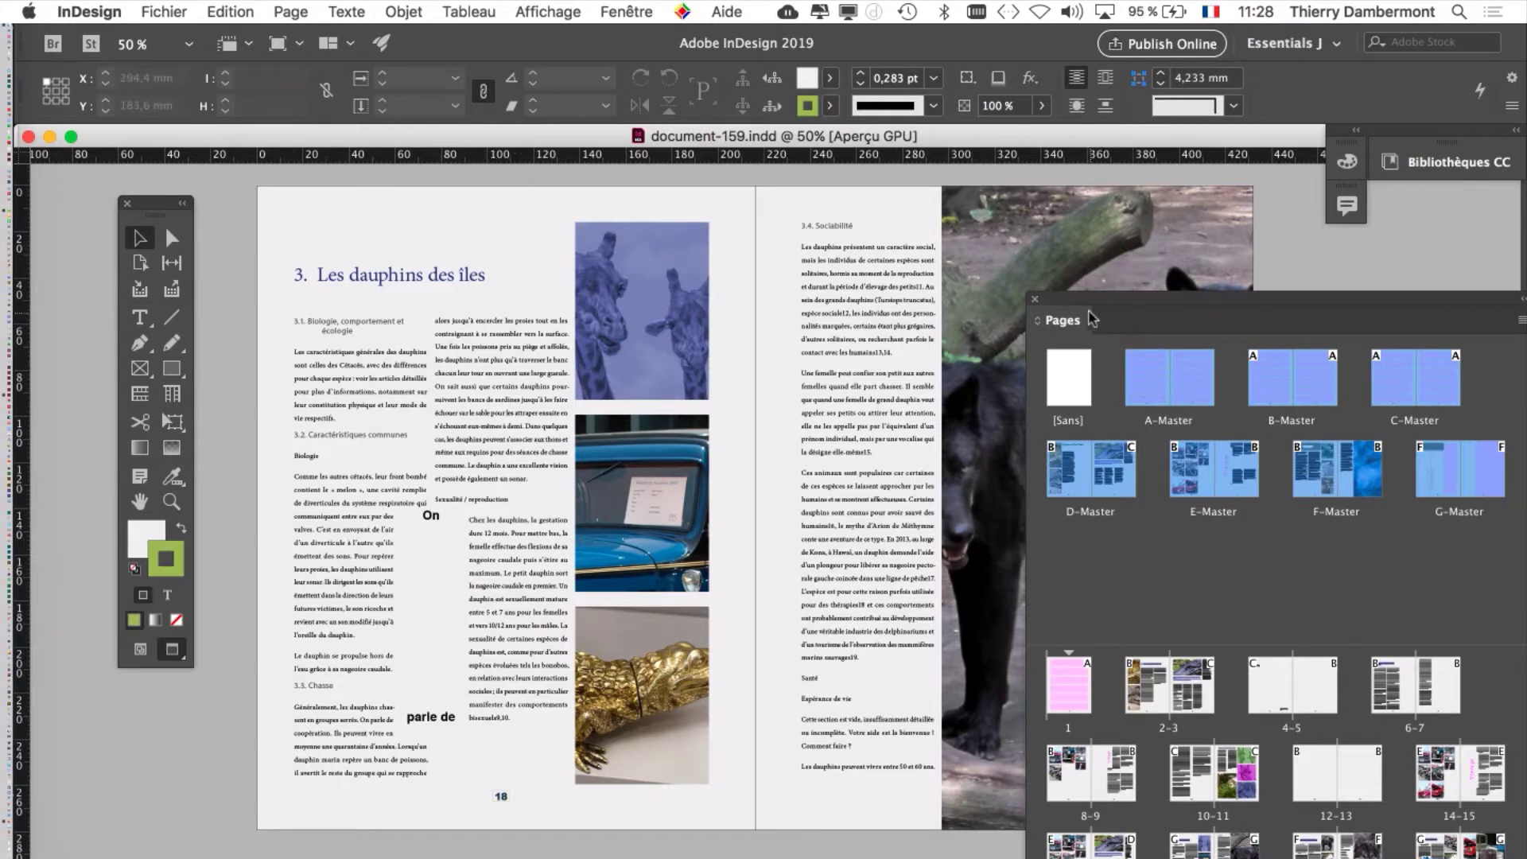
left_click_drag(1095, 307, 1383, 331)
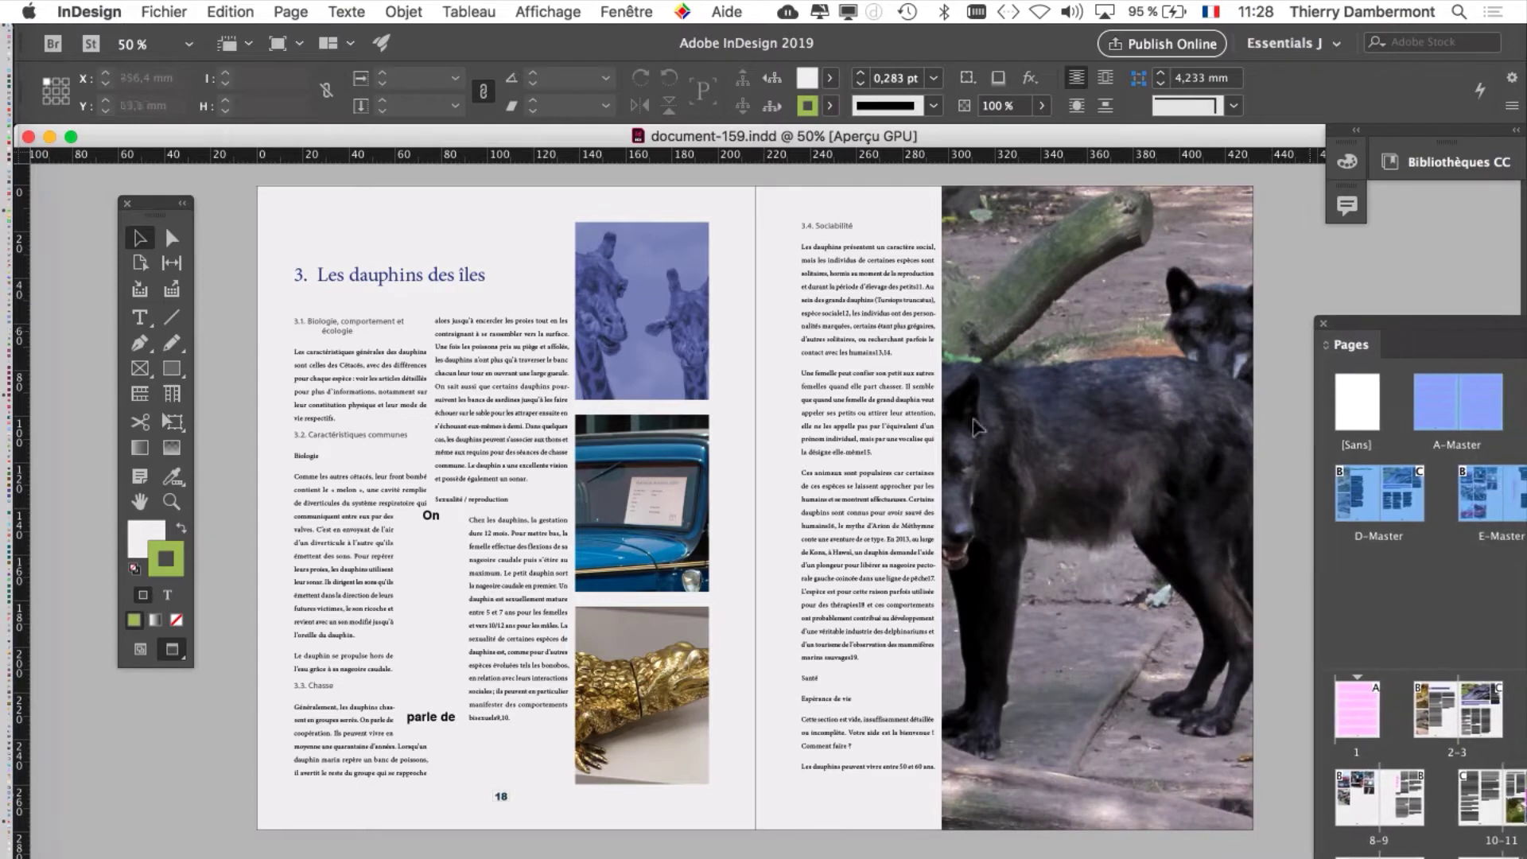
- Examine the placement of the page numbers at the foot of pages 16 to 19
scroll(852, 468, "up", 1)
scroll(849, 463, "down", 3)
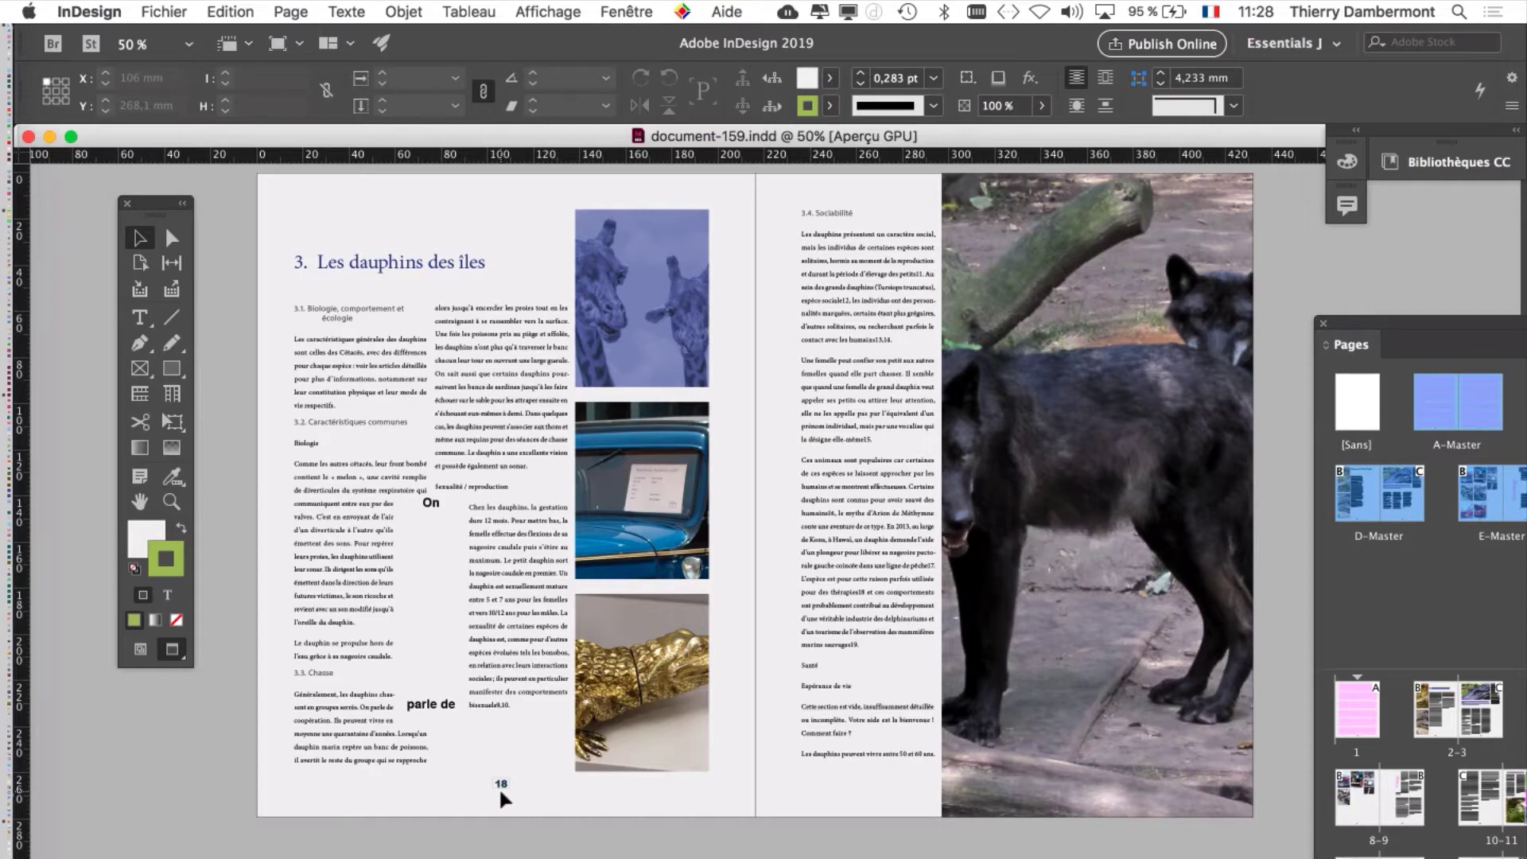
scroll(598, 679, "up", 10)
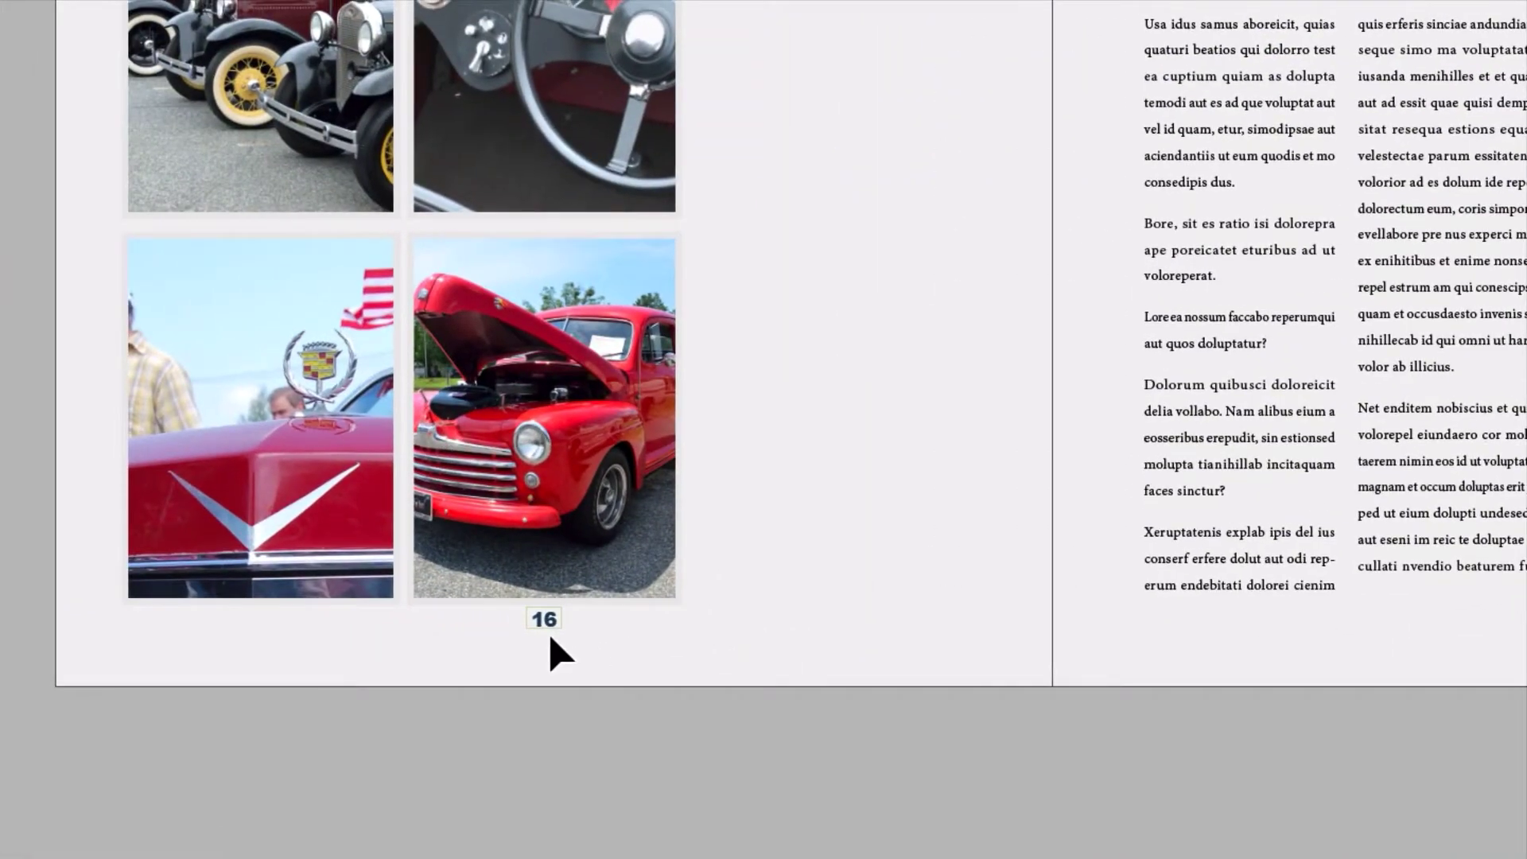
scroll(898, 651, "up", 6)
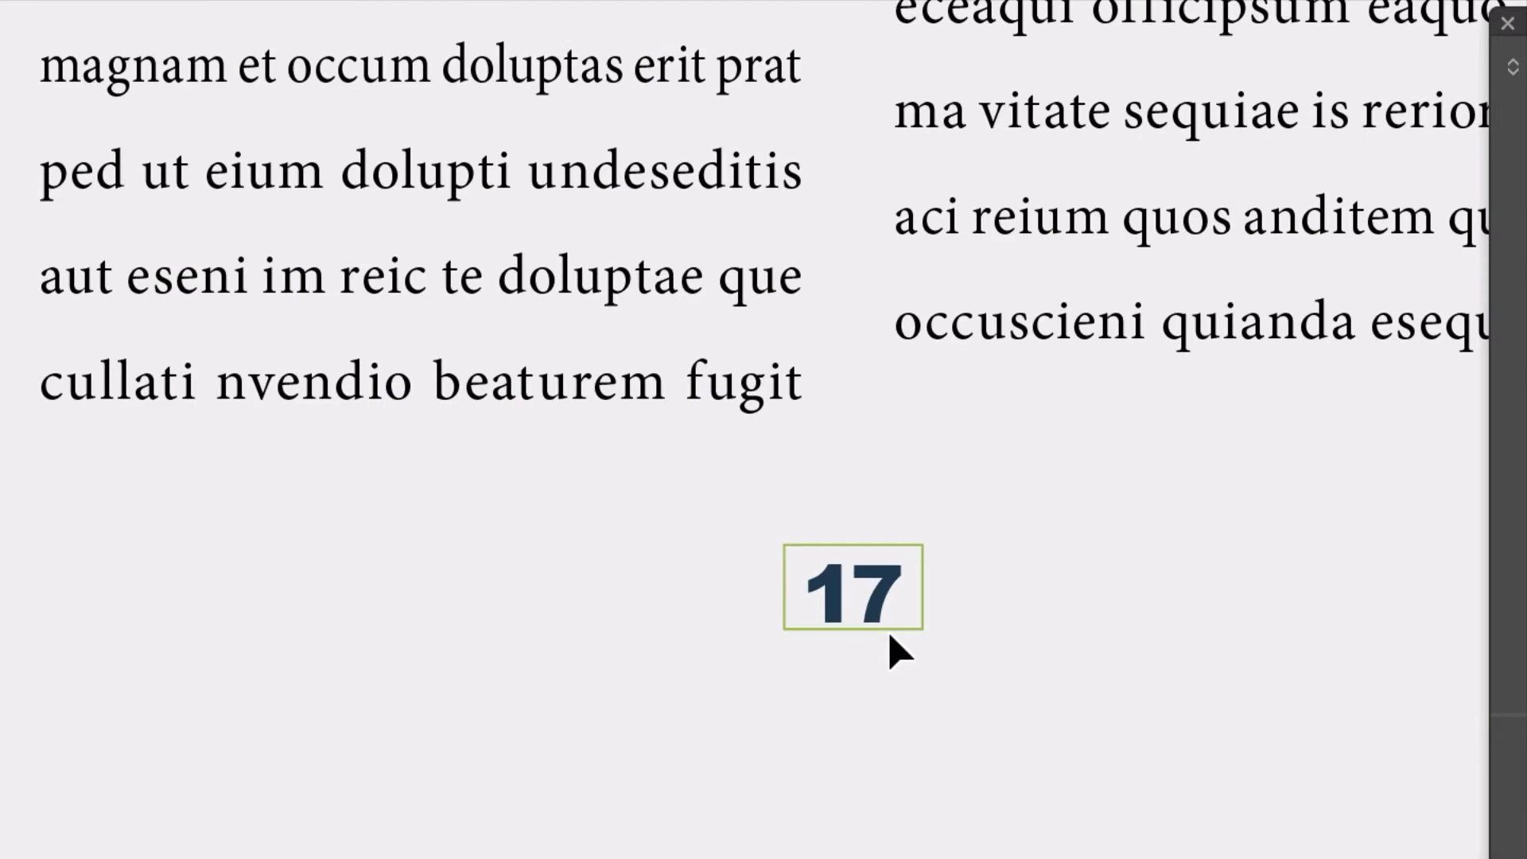
scroll(891, 636, "down", 5)
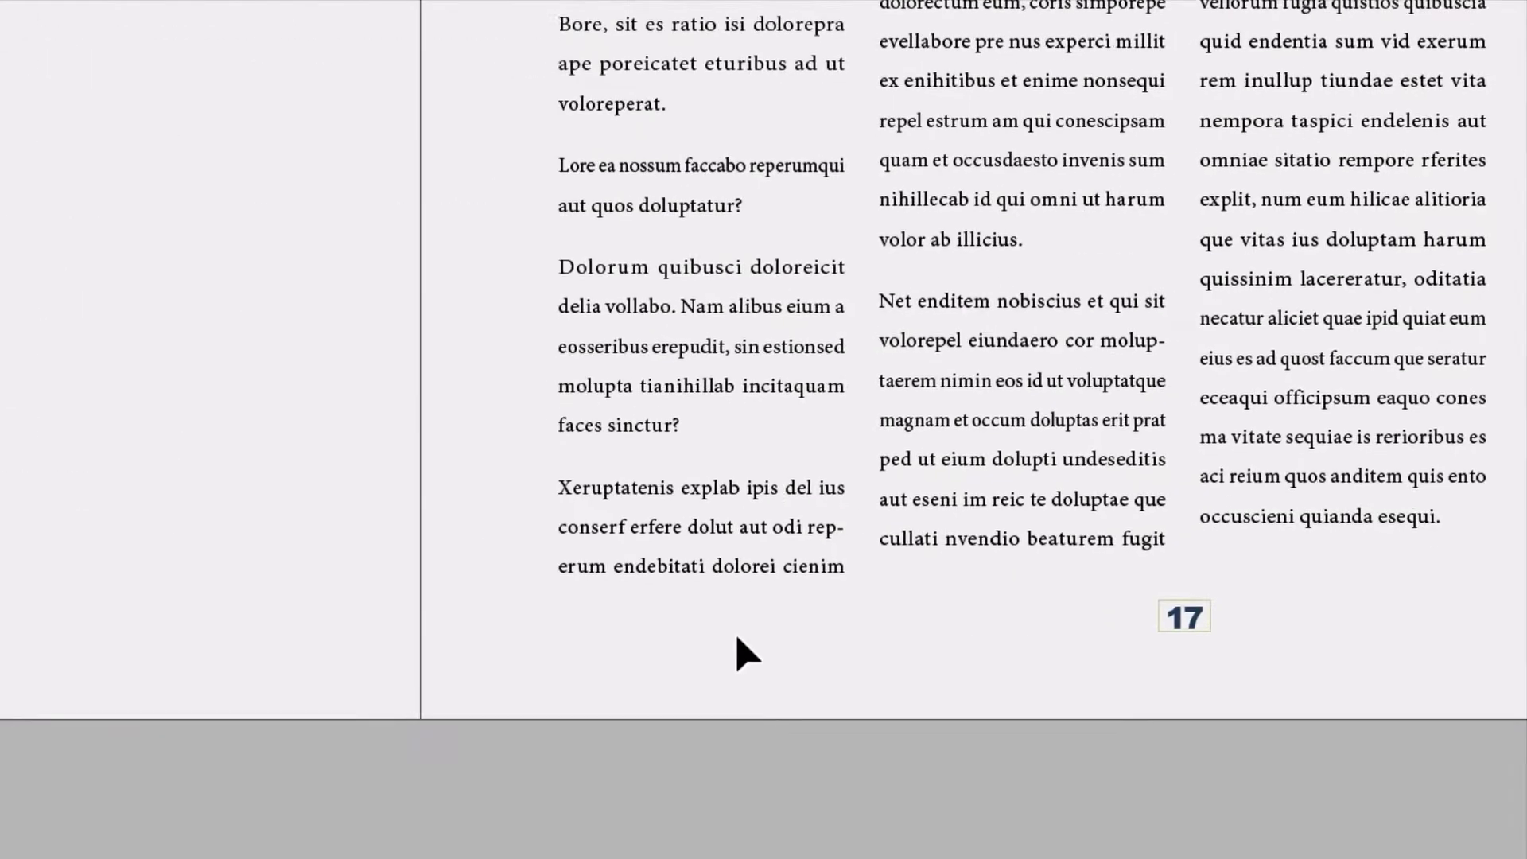
scroll(378, 640, "up", 3)
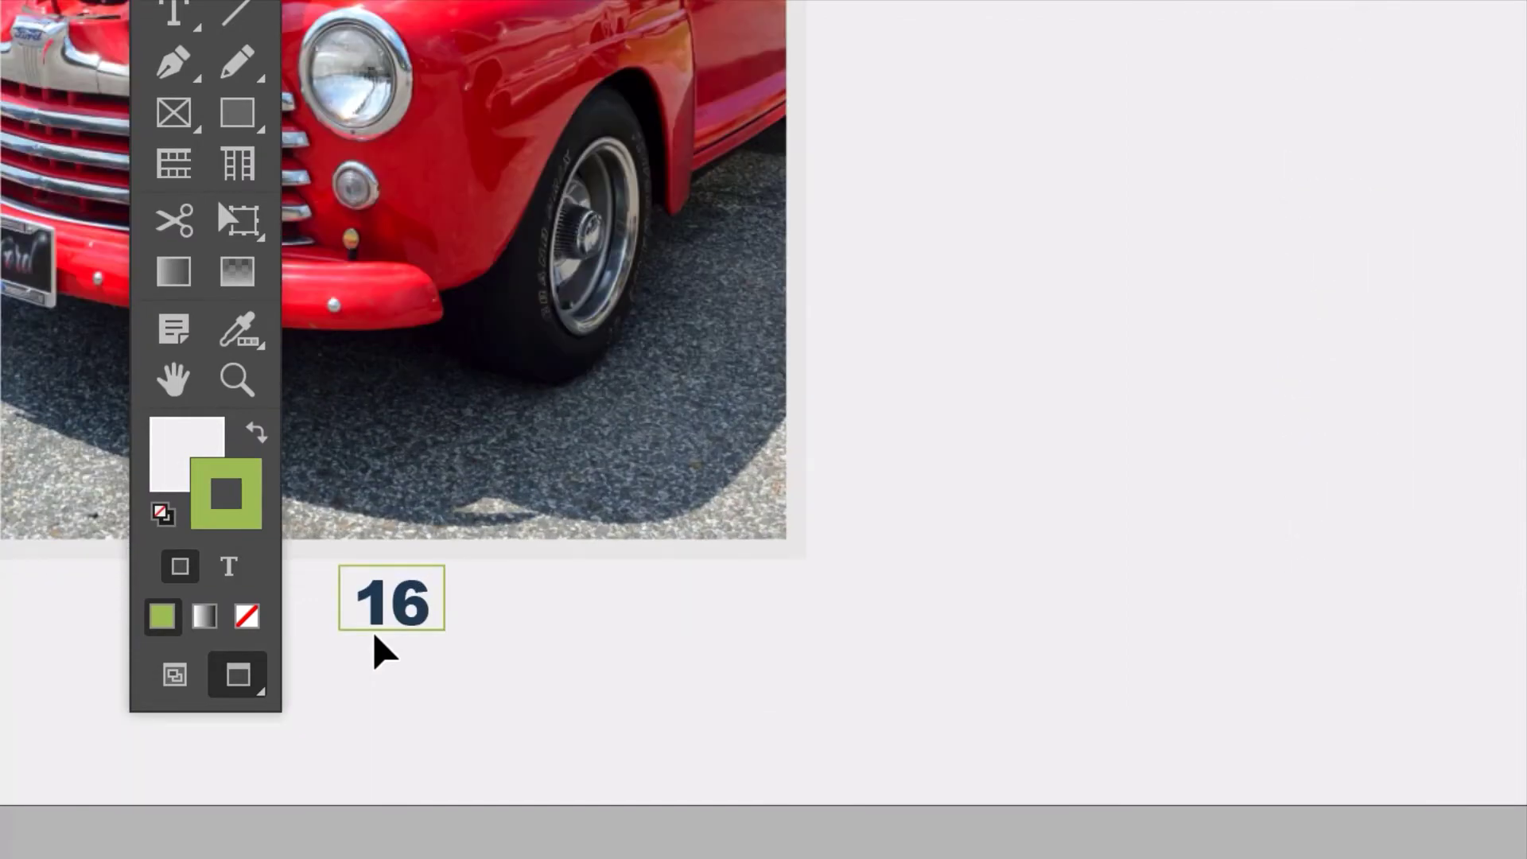
scroll(376, 636, "down", 4)
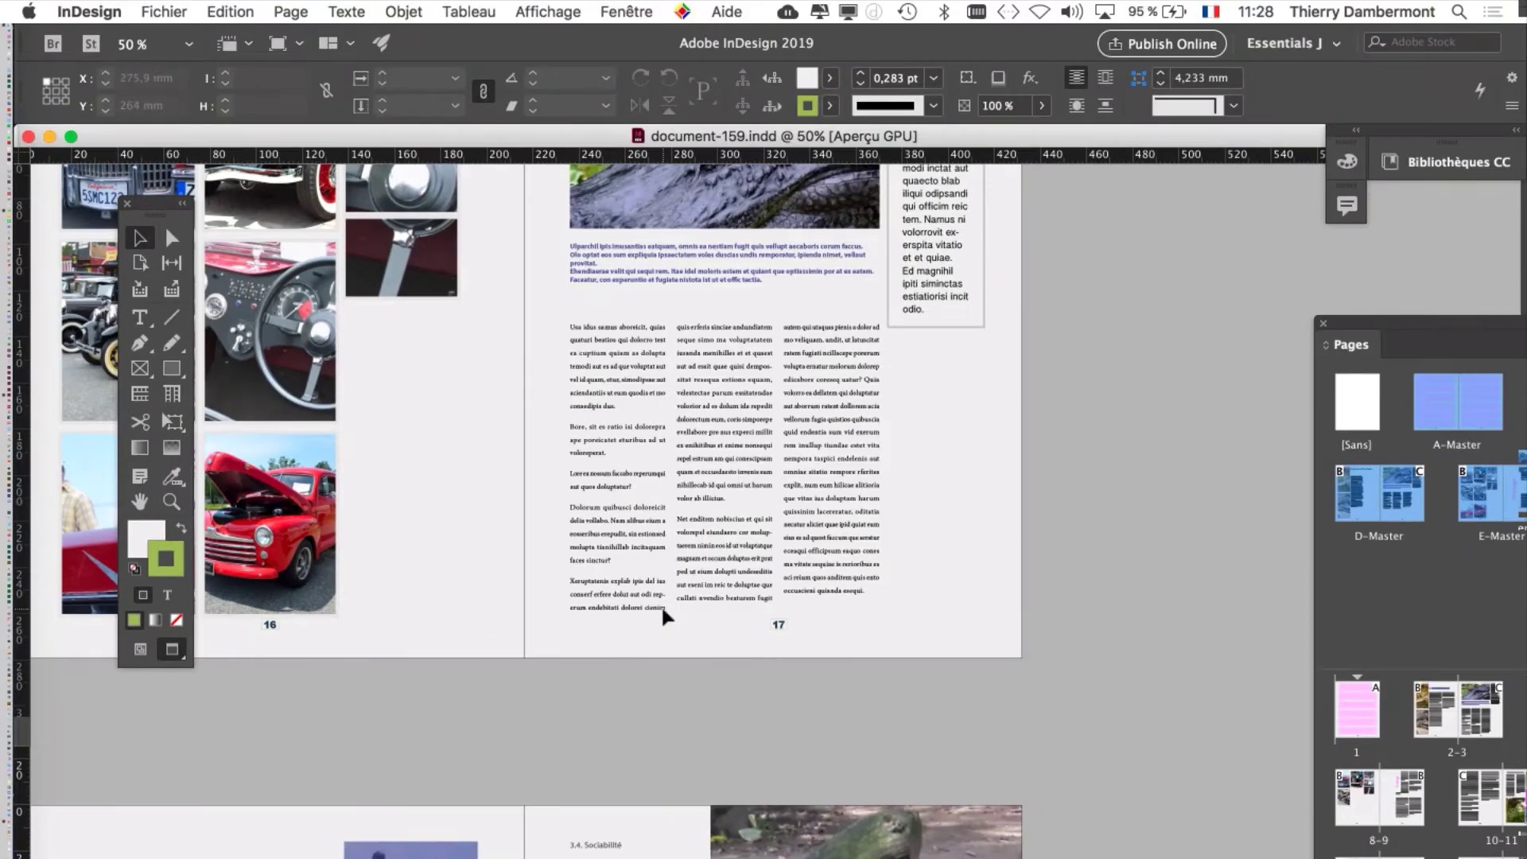
scroll(662, 613, "down", 3)
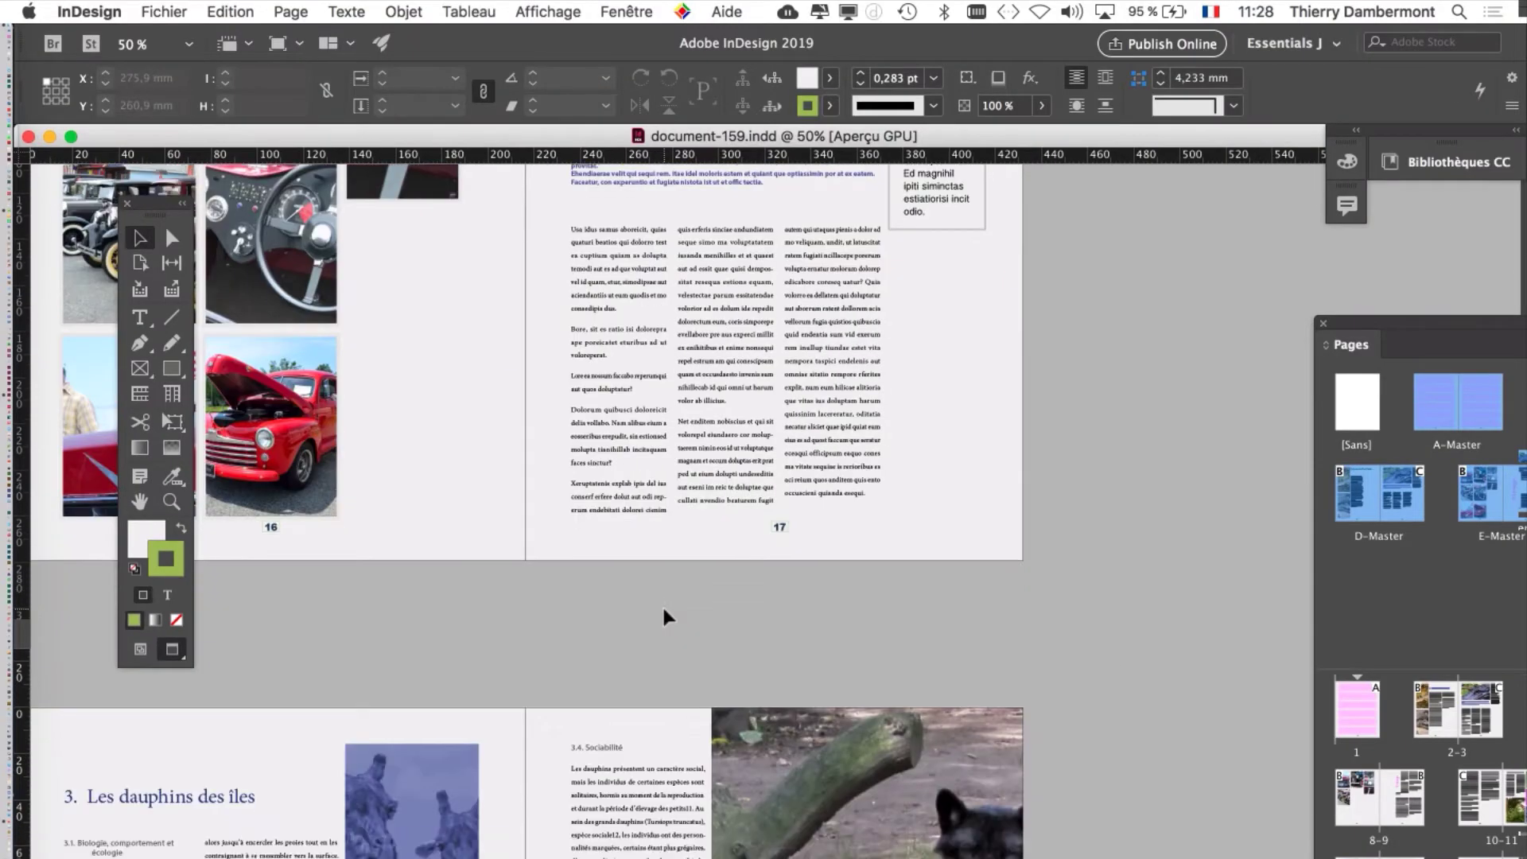
scroll(783, 528, "up", 10)
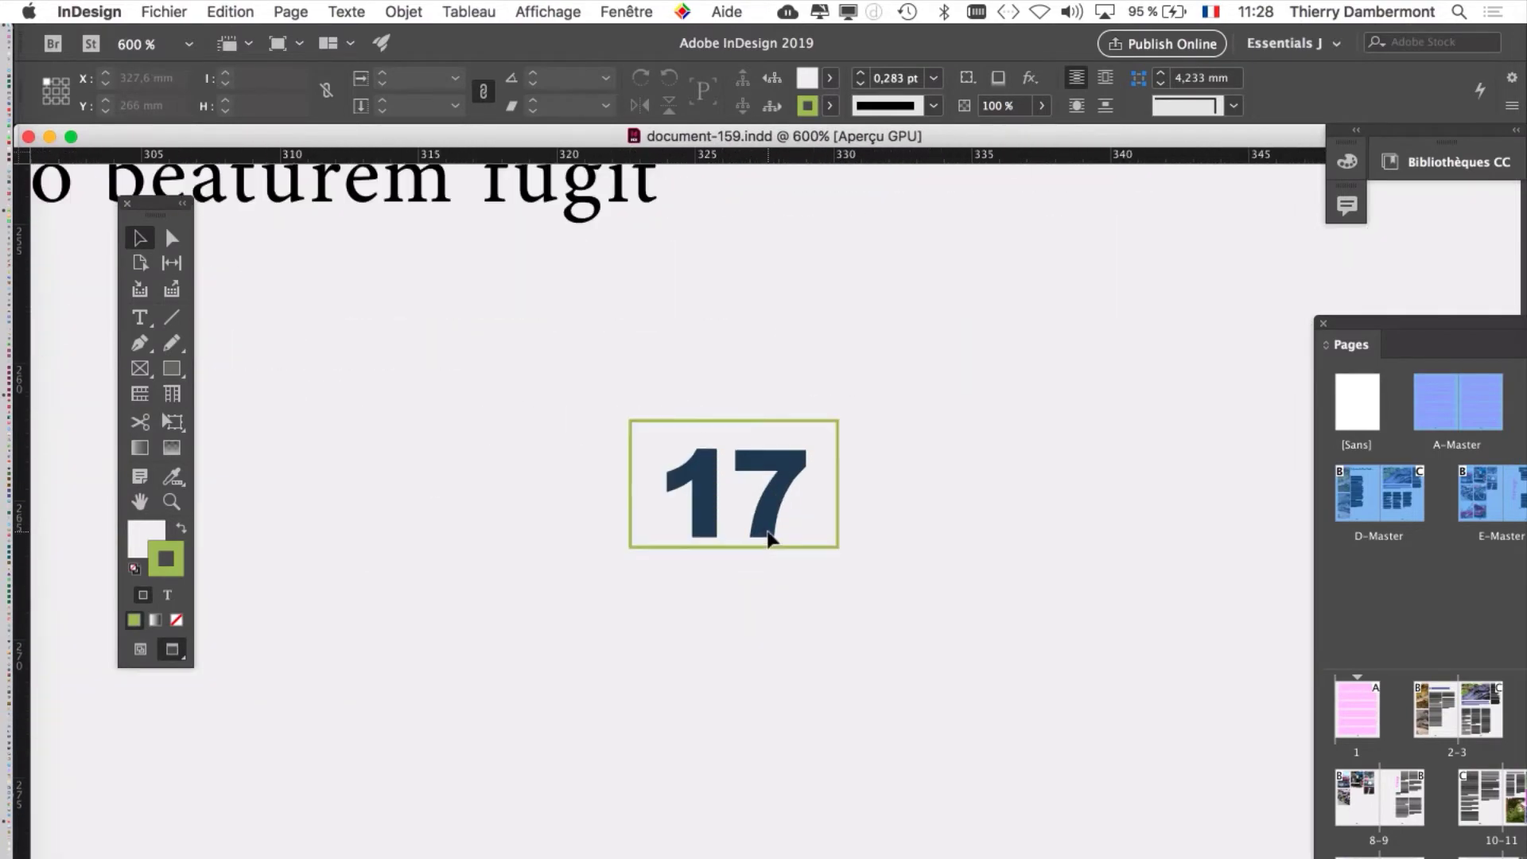
scroll(768, 539, "down", 5)
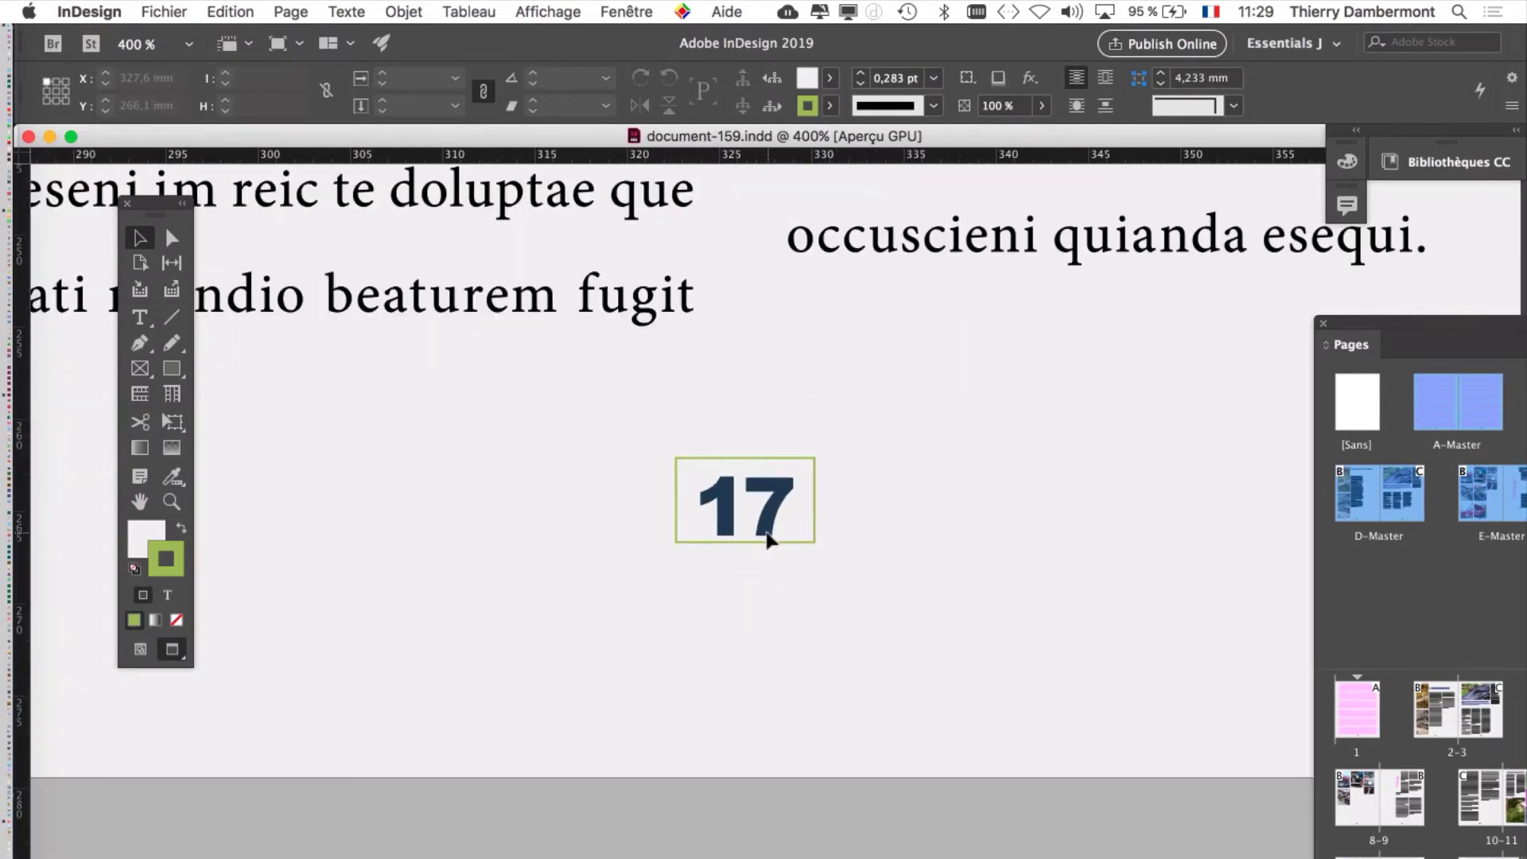
scroll(768, 540, "down", 5)
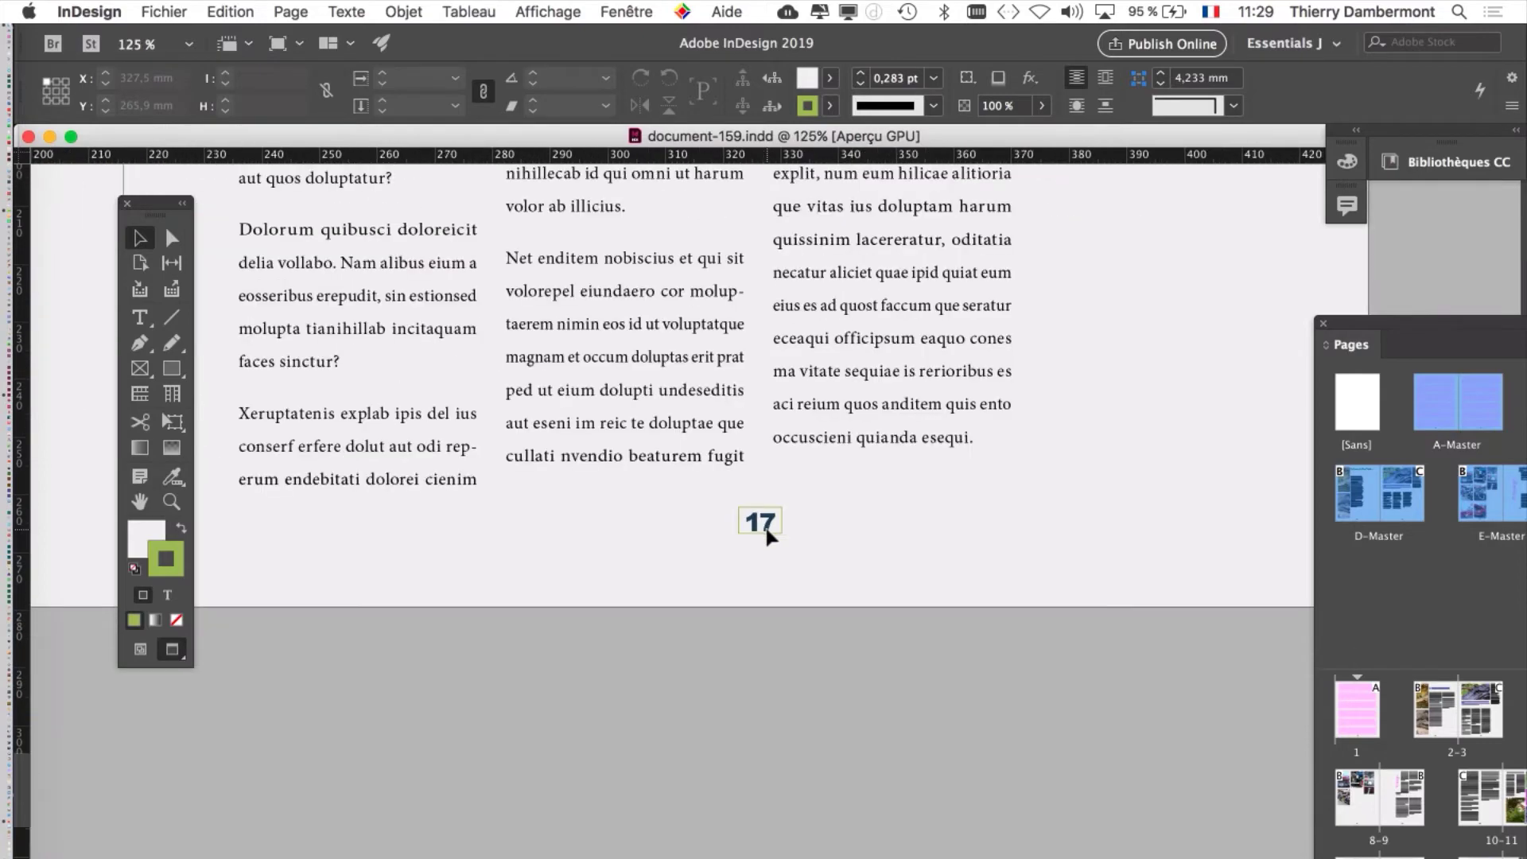
scroll(707, 450, "down", 3)
scroll(706, 450, "down", 8)
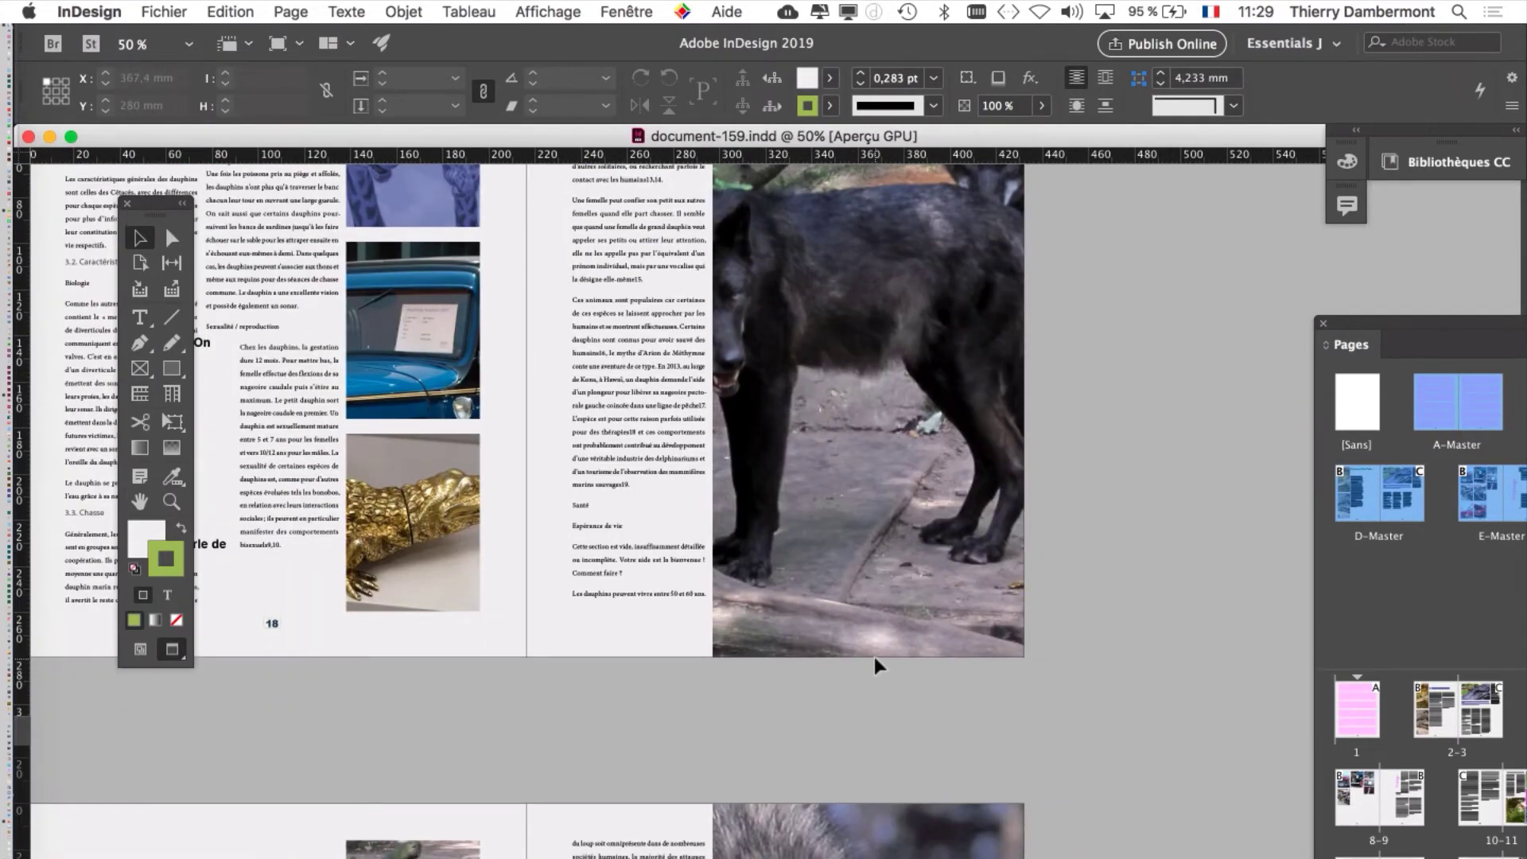
scroll(871, 652, "up", 4)
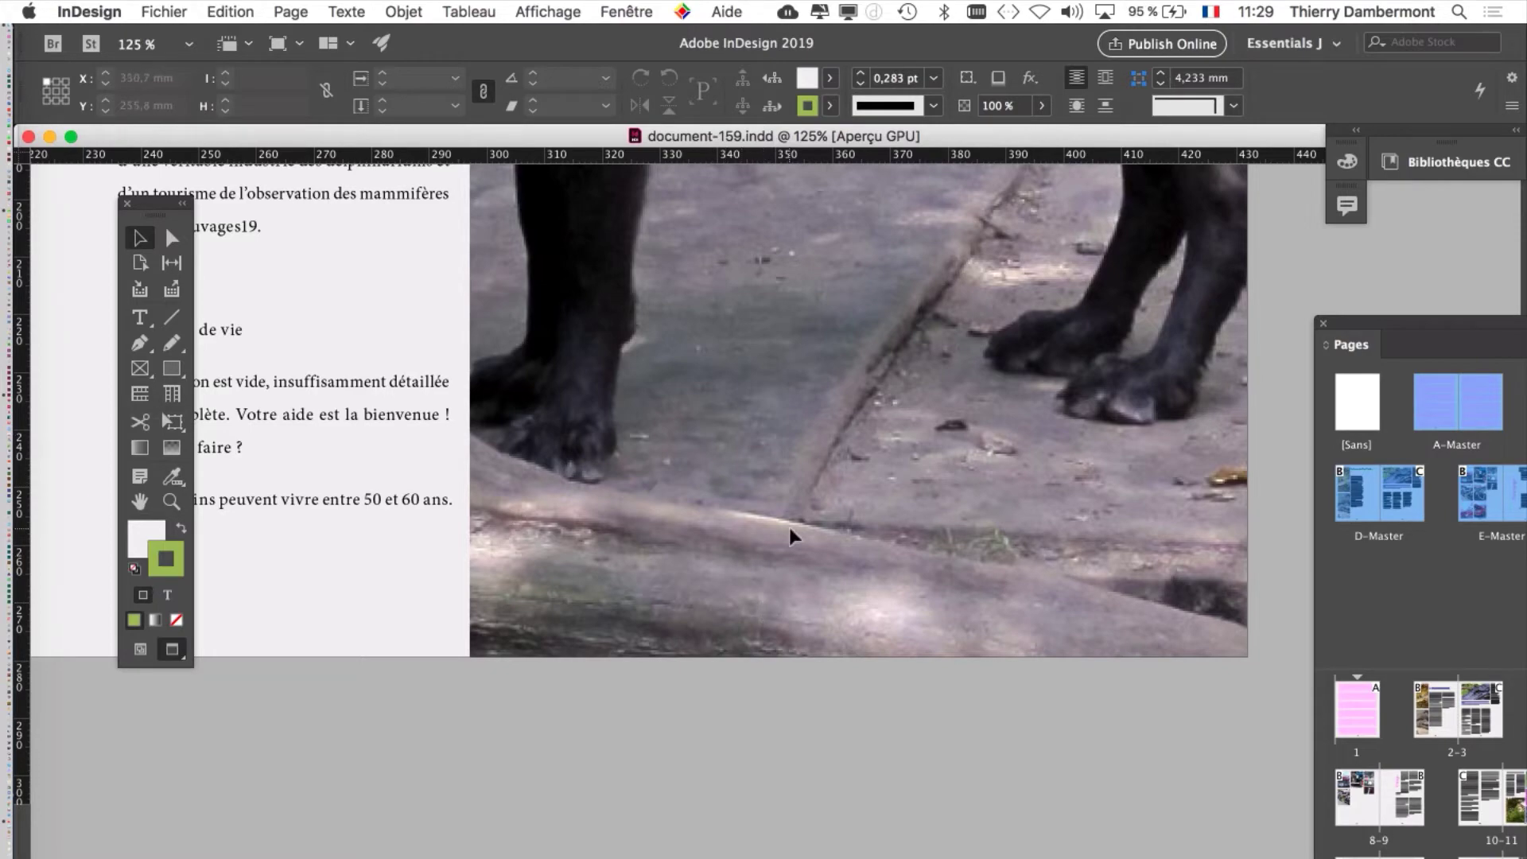
scroll(724, 520, "down", 2)
scroll(1095, 539, "left", 5)
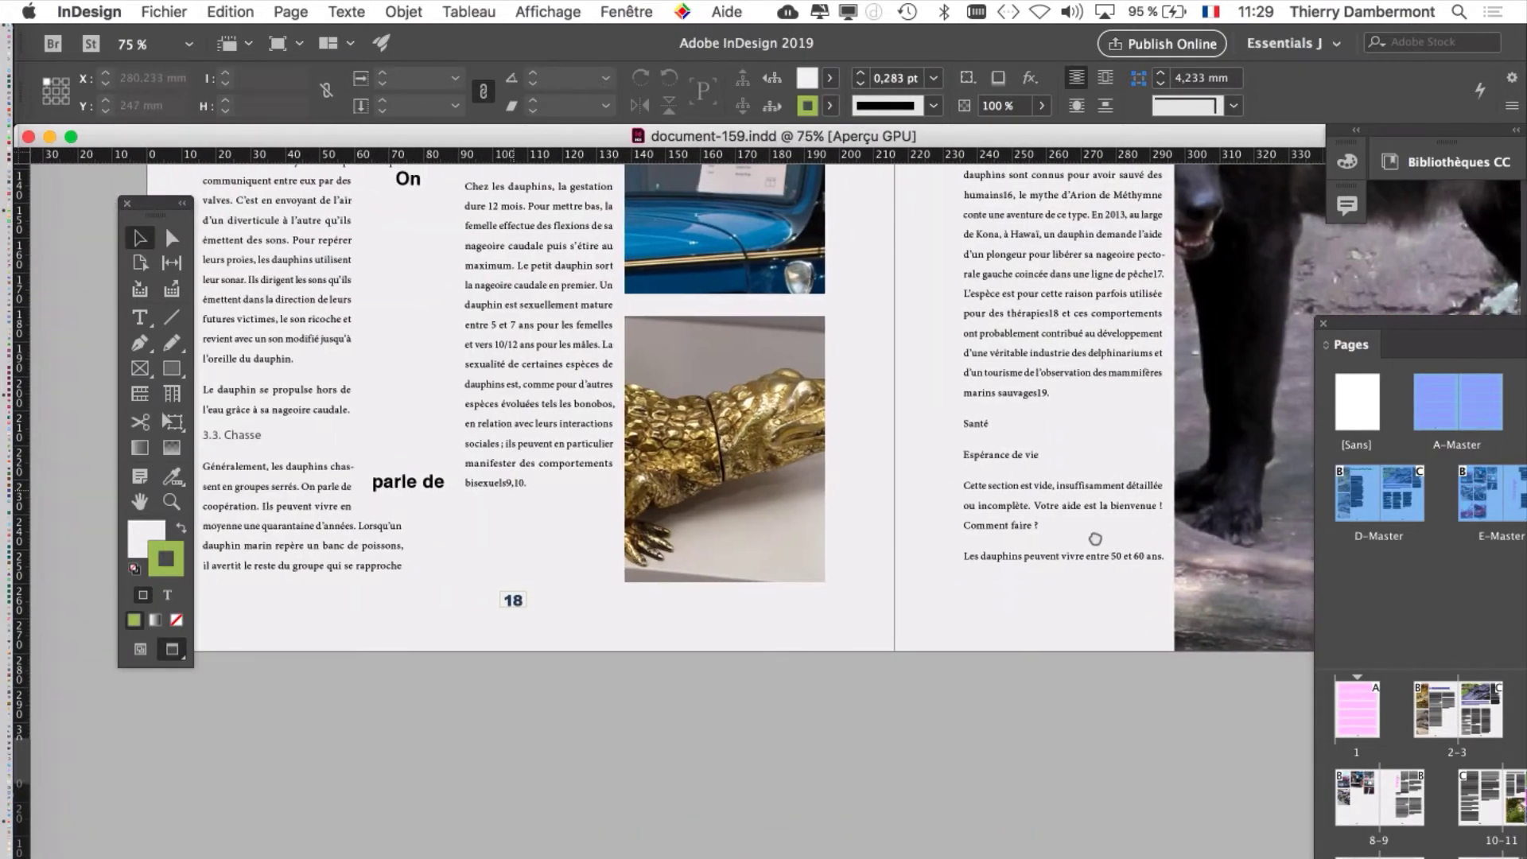
- Open the Calques panel for spread 18-19 and expand the numérotation layer
scroll(1094, 539, "right", 5)
left_click(626, 11)
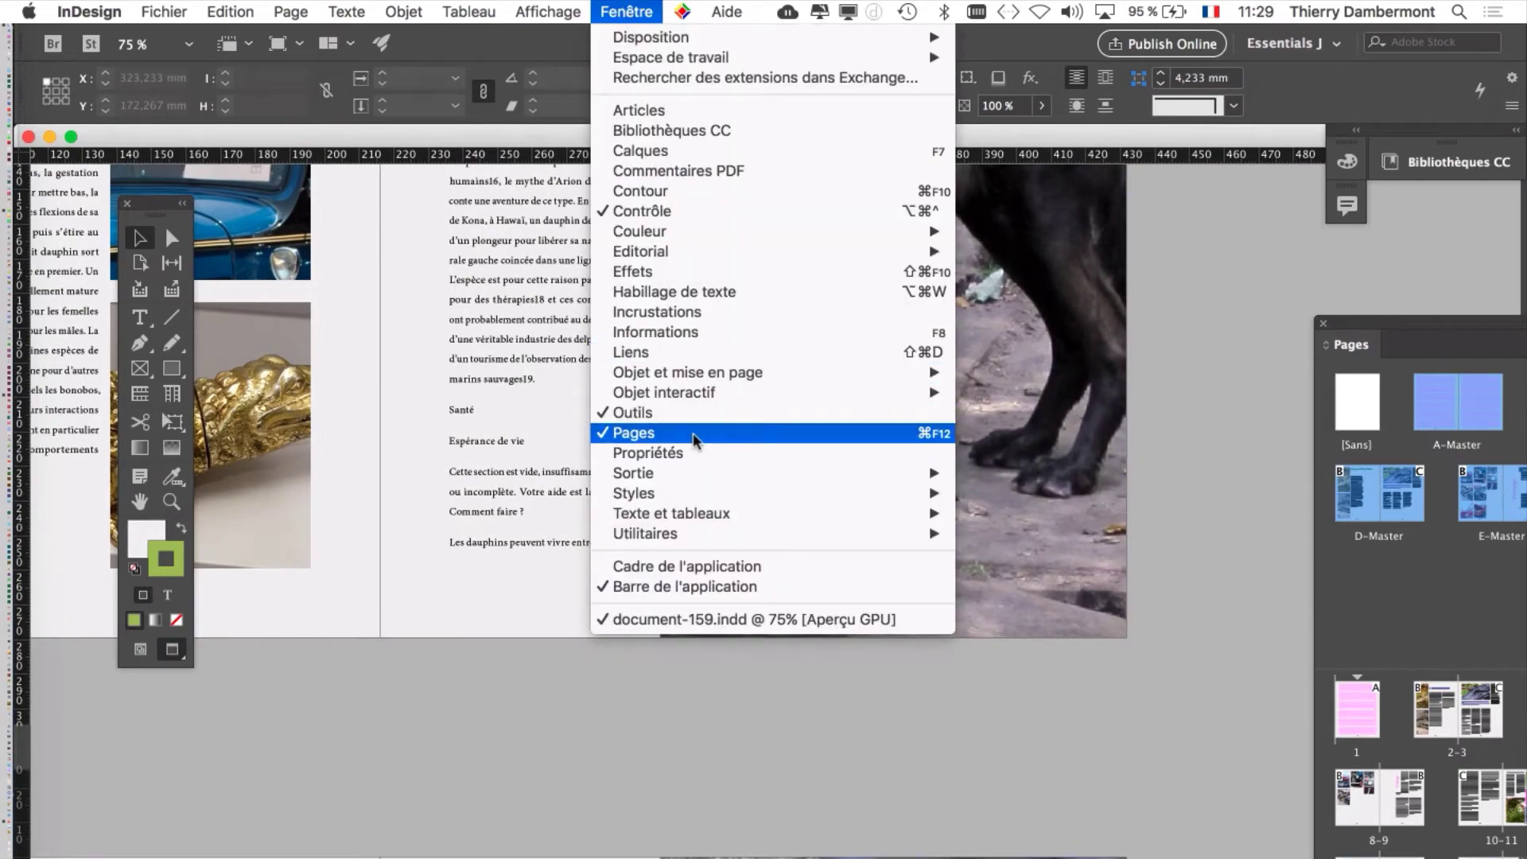
left_click(685, 151)
left_click_drag(1147, 249, 995, 246)
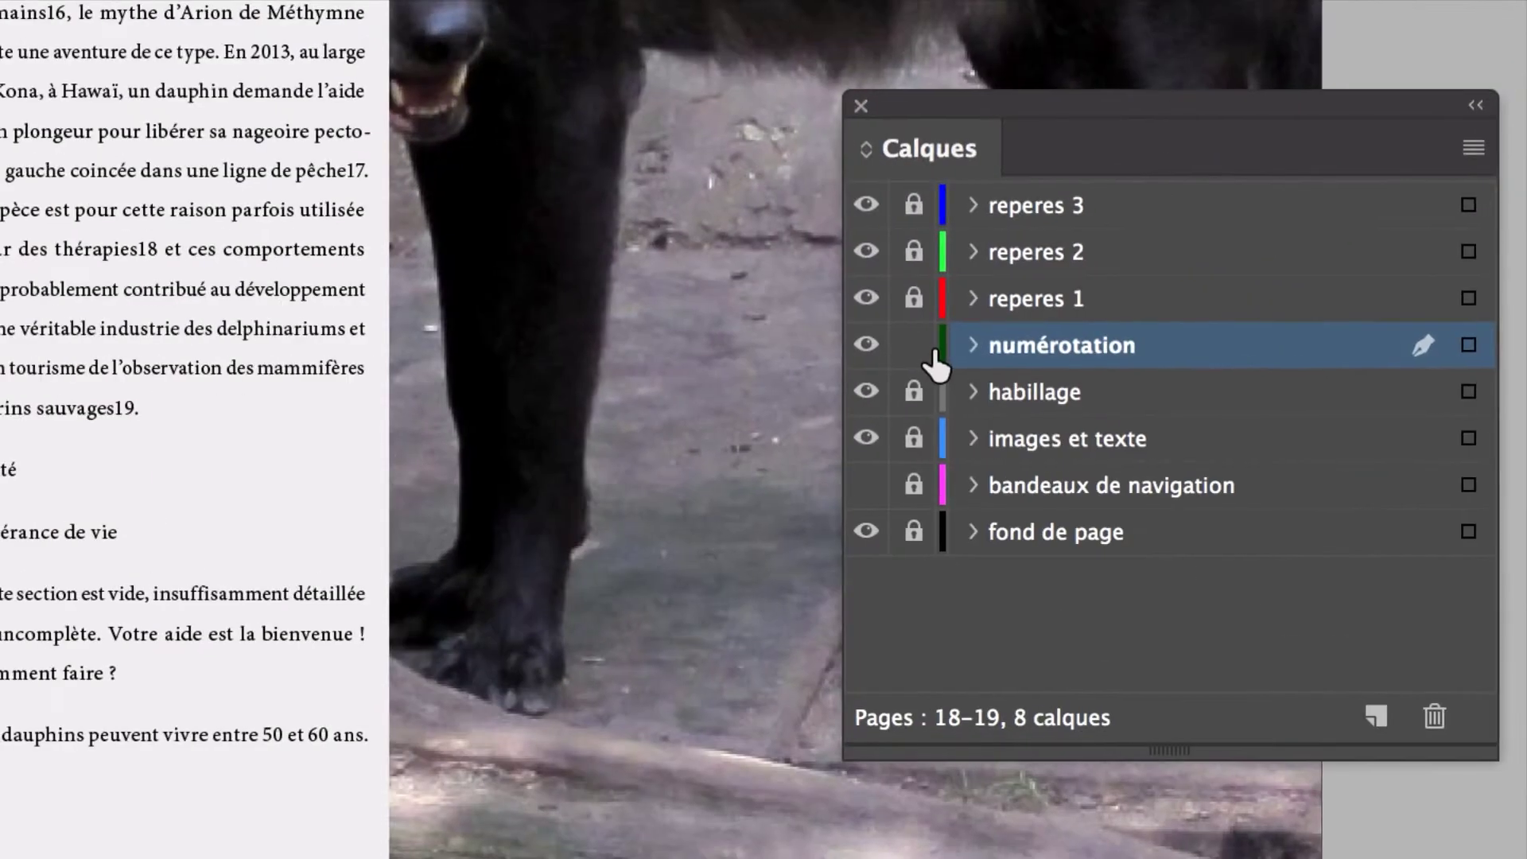
left_click(945, 347)
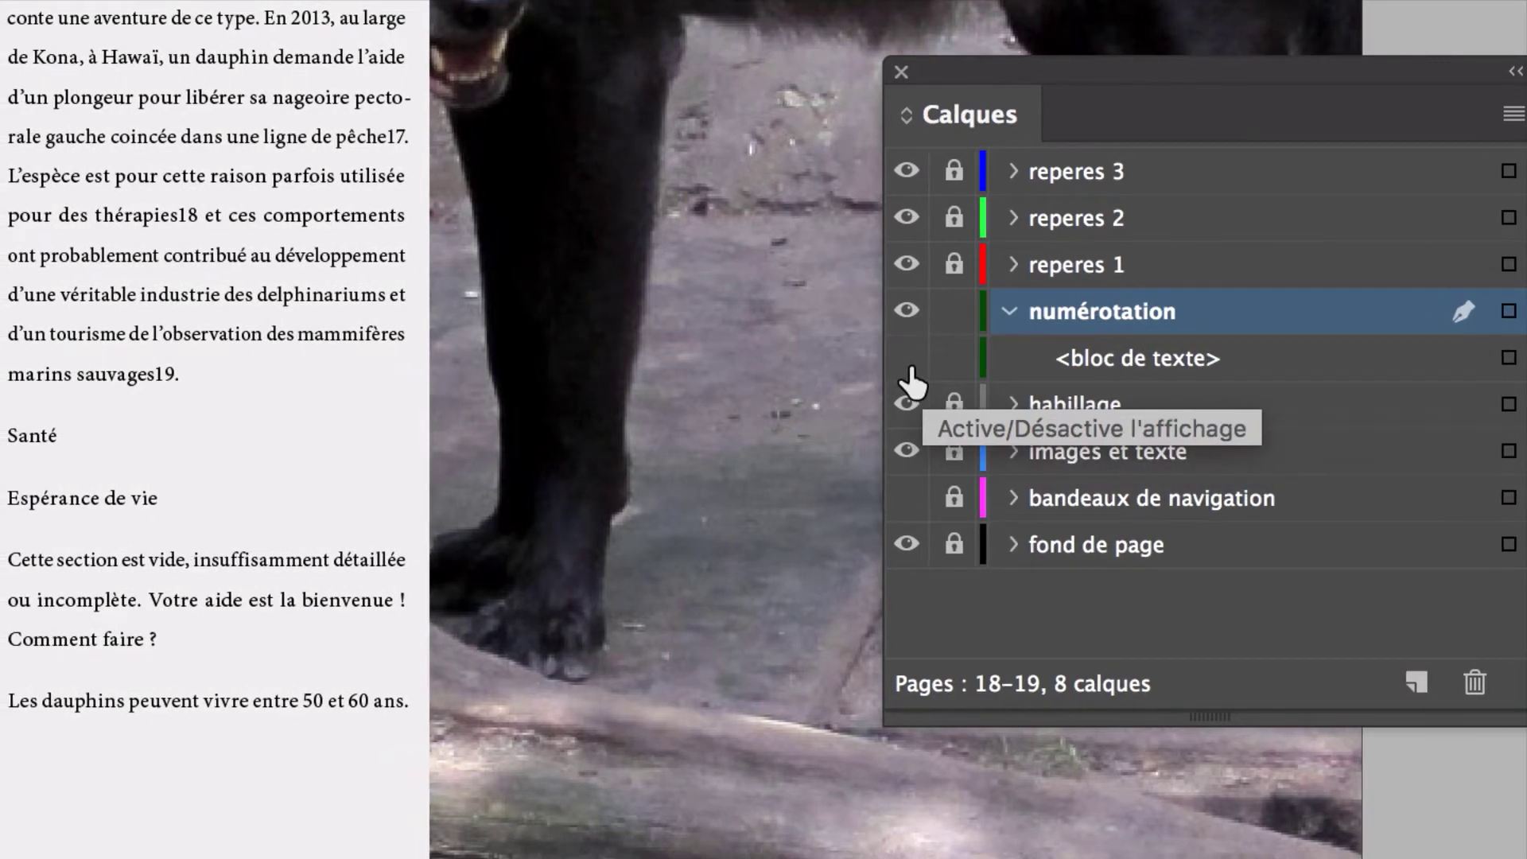
- Toggle the visibility of page 19's page-number text frame on the numérotation layer several times, finishing with it hidden
left_click(908, 364)
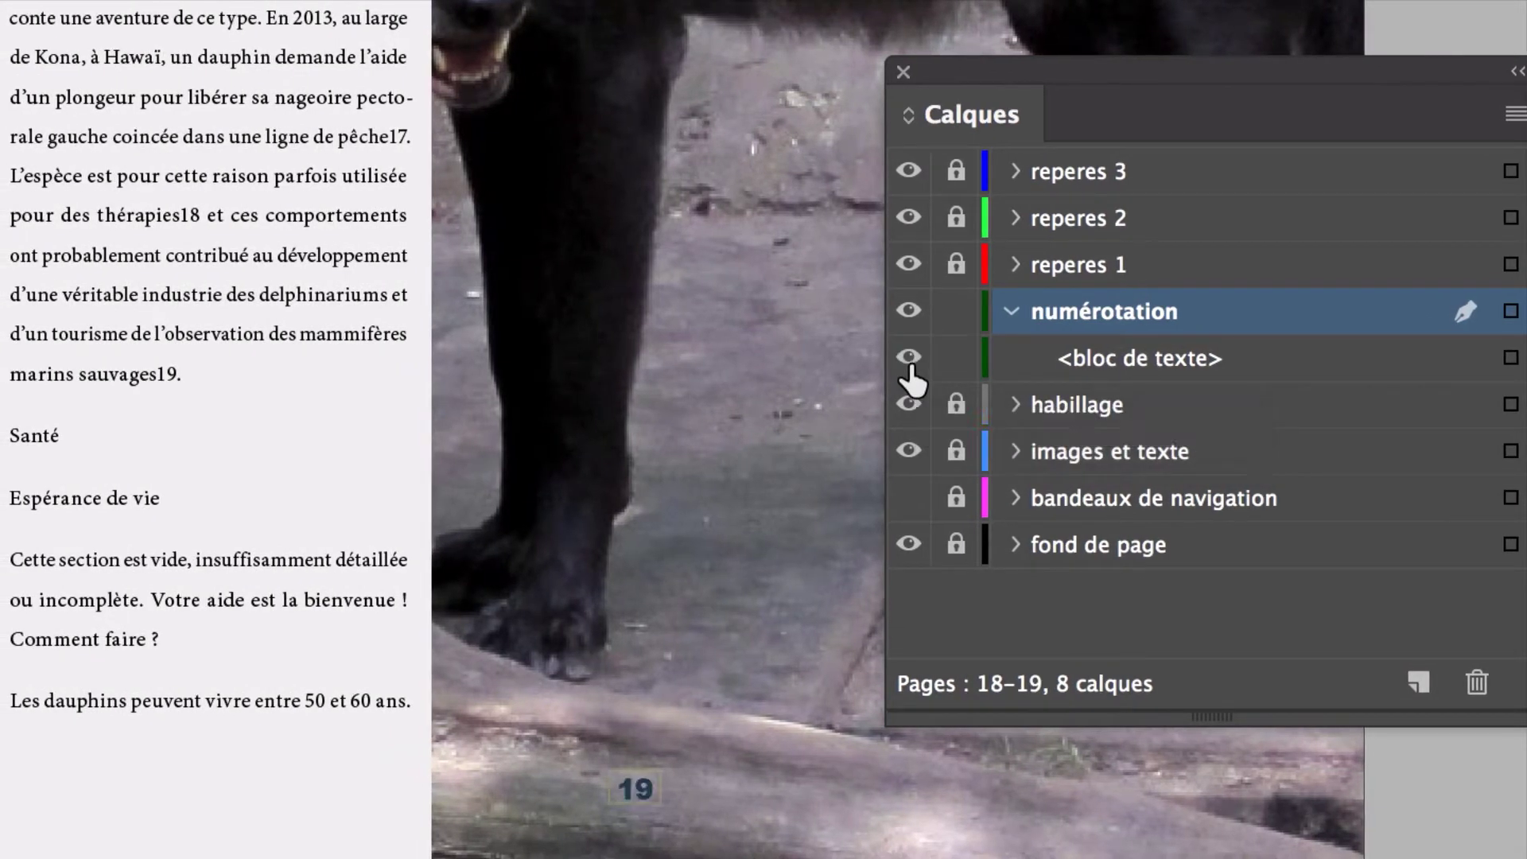
left_click(908, 359)
left_click(911, 380)
left_click(909, 360)
left_click(909, 360)
left_click(908, 362)
left_click(909, 362)
left_click(909, 362)
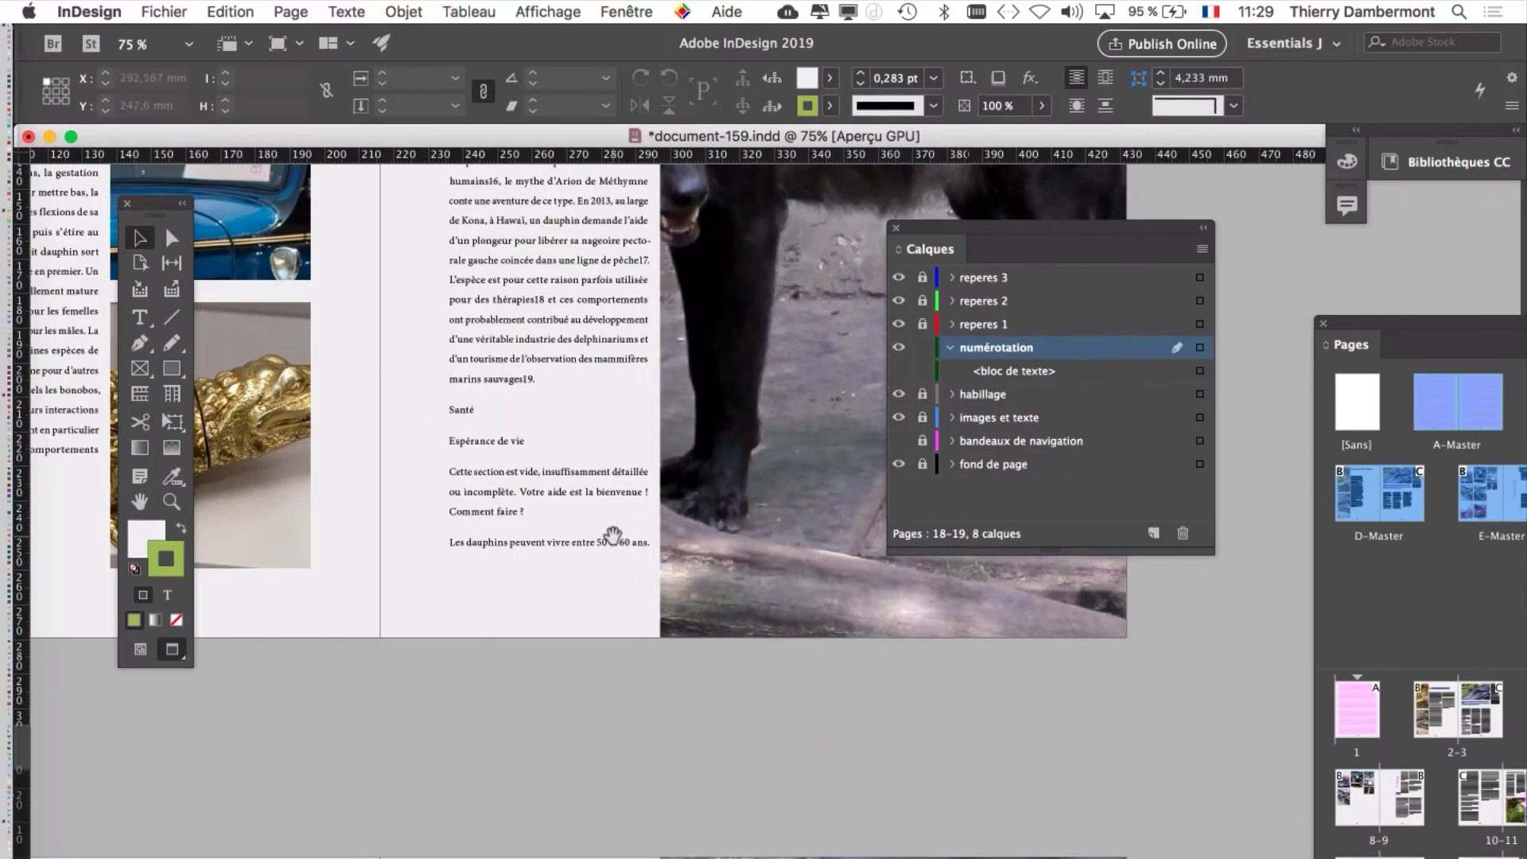
- Inspect the page number of page 18 and collapse the numérotation layer
scroll(337, 692, "left", 10)
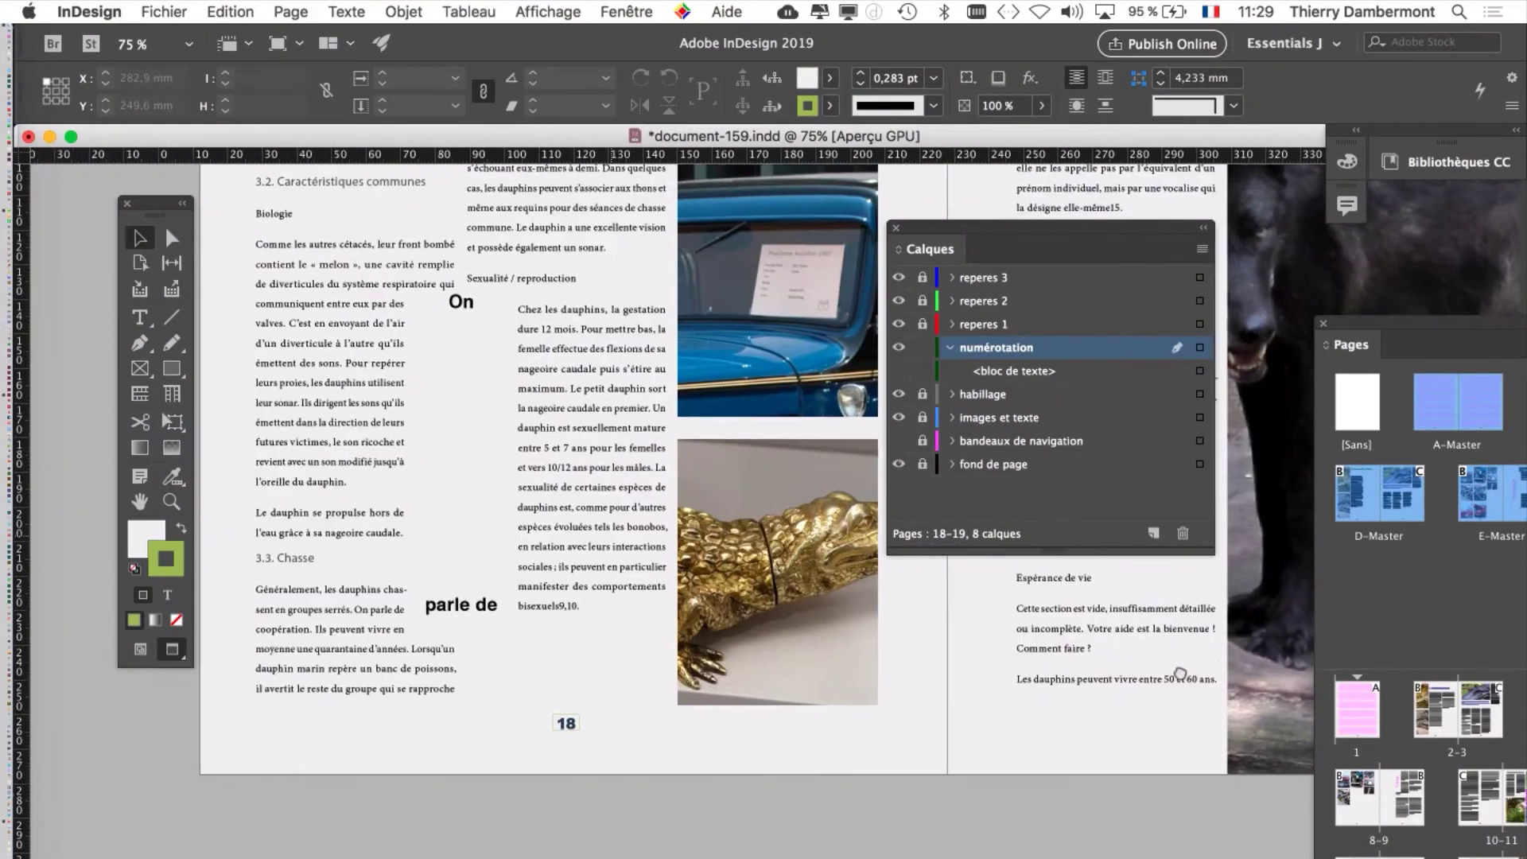
scroll(624, 637, "up", 2)
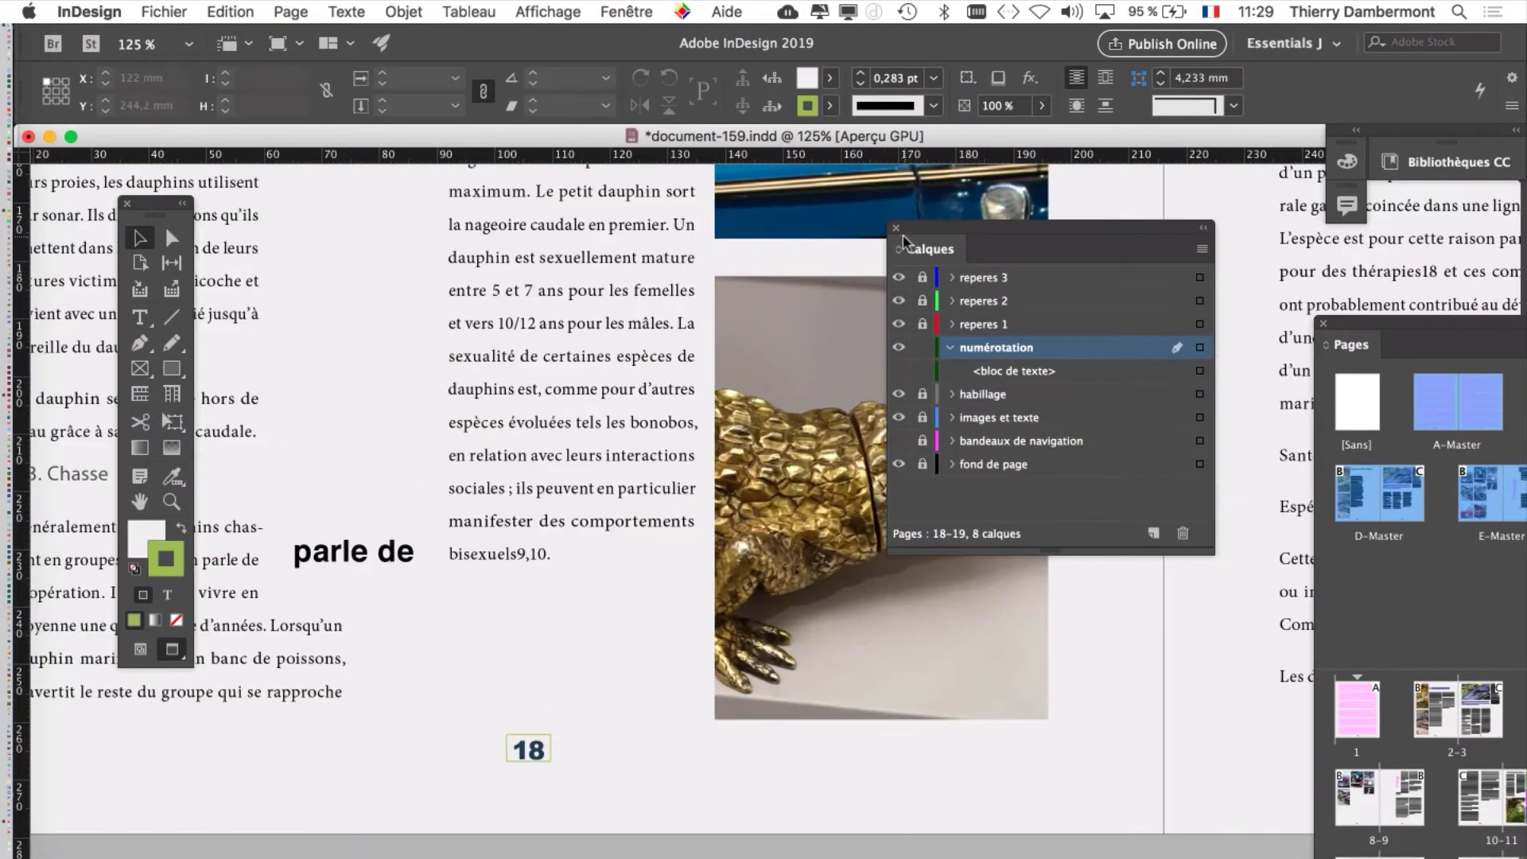
left_click(949, 348)
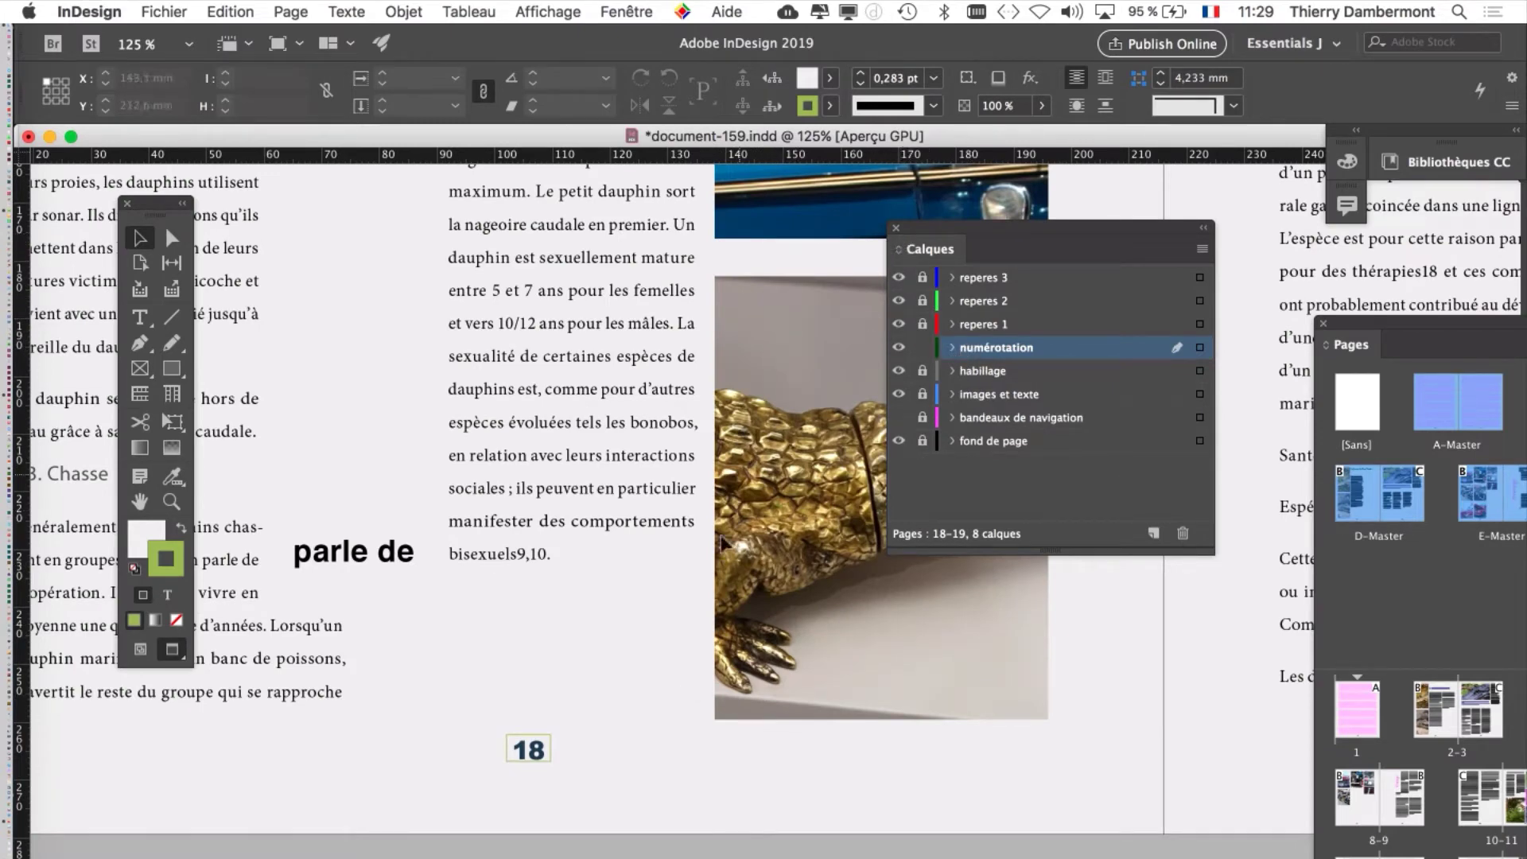
scroll(685, 532, "down", 3)
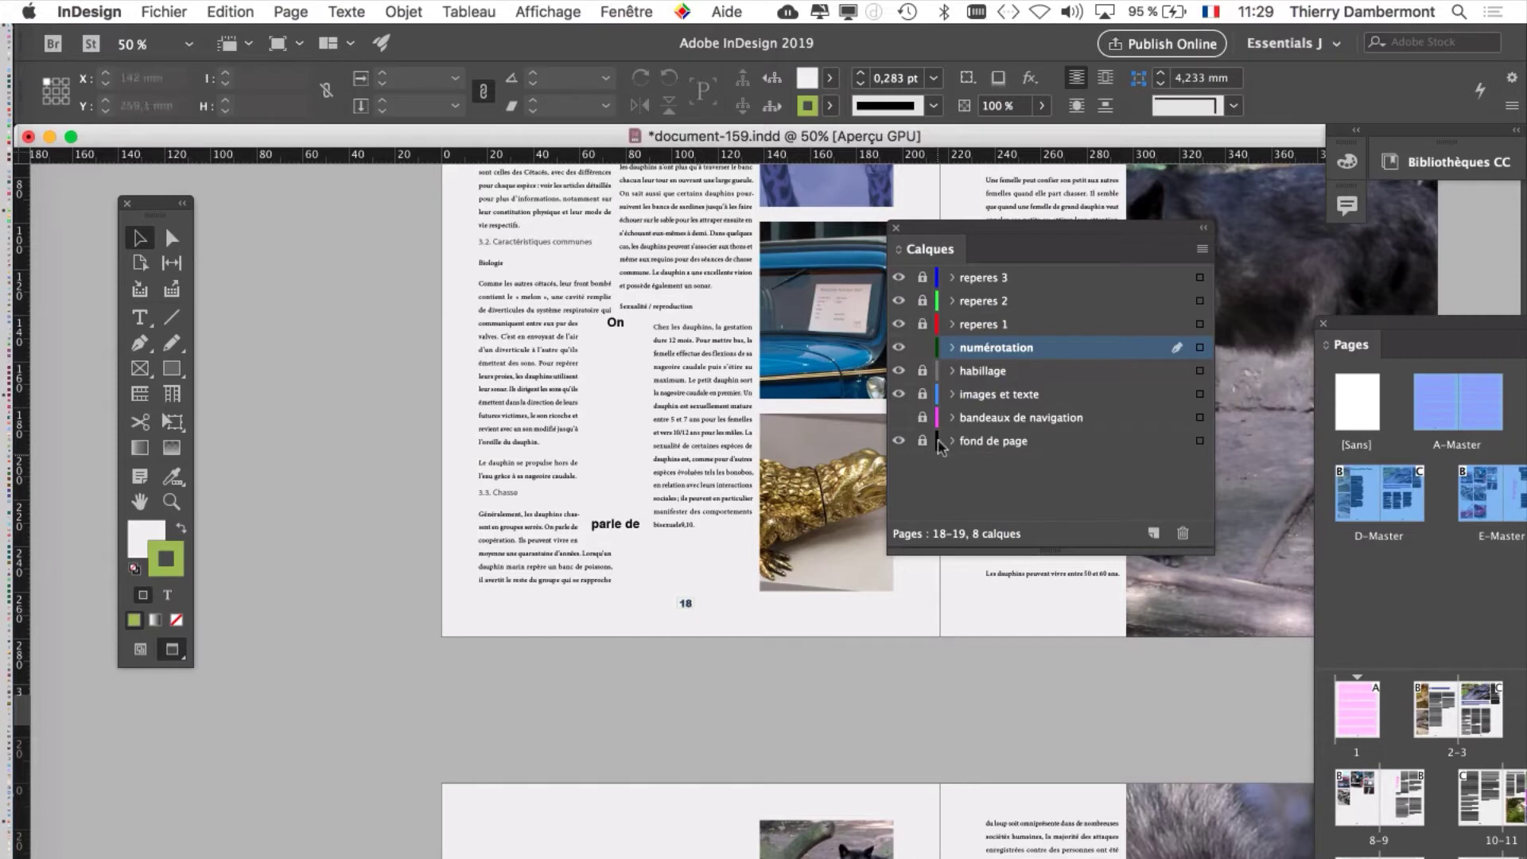
left_click(950, 348)
left_click(950, 349)
- Move the Calques panel off the spread and bring the Pages panel fully into view
left_click_drag(1021, 630, 700, 824)
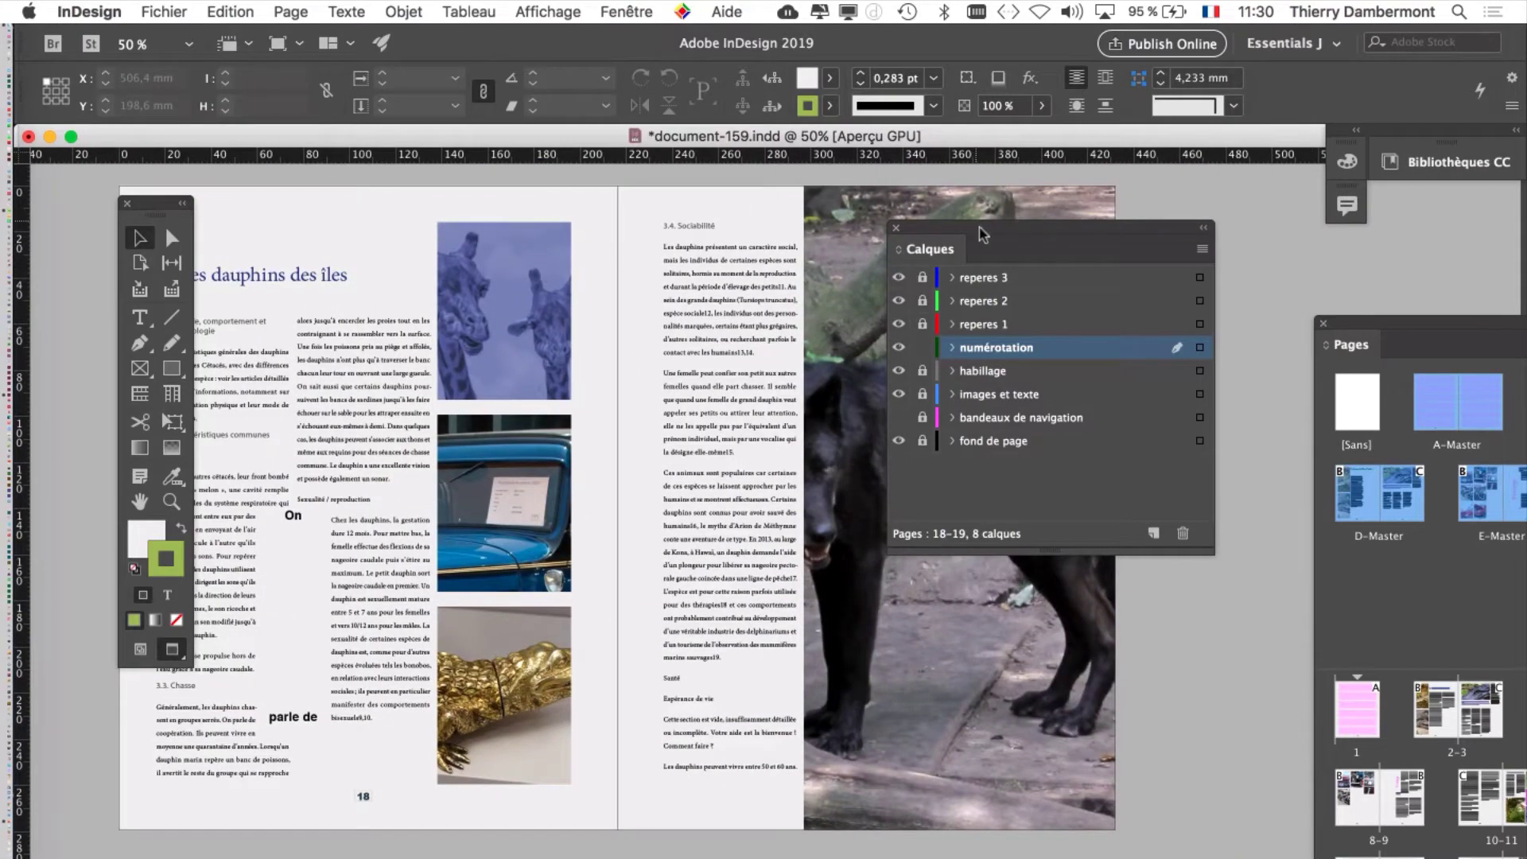
left_click_drag(980, 228, 146, 829)
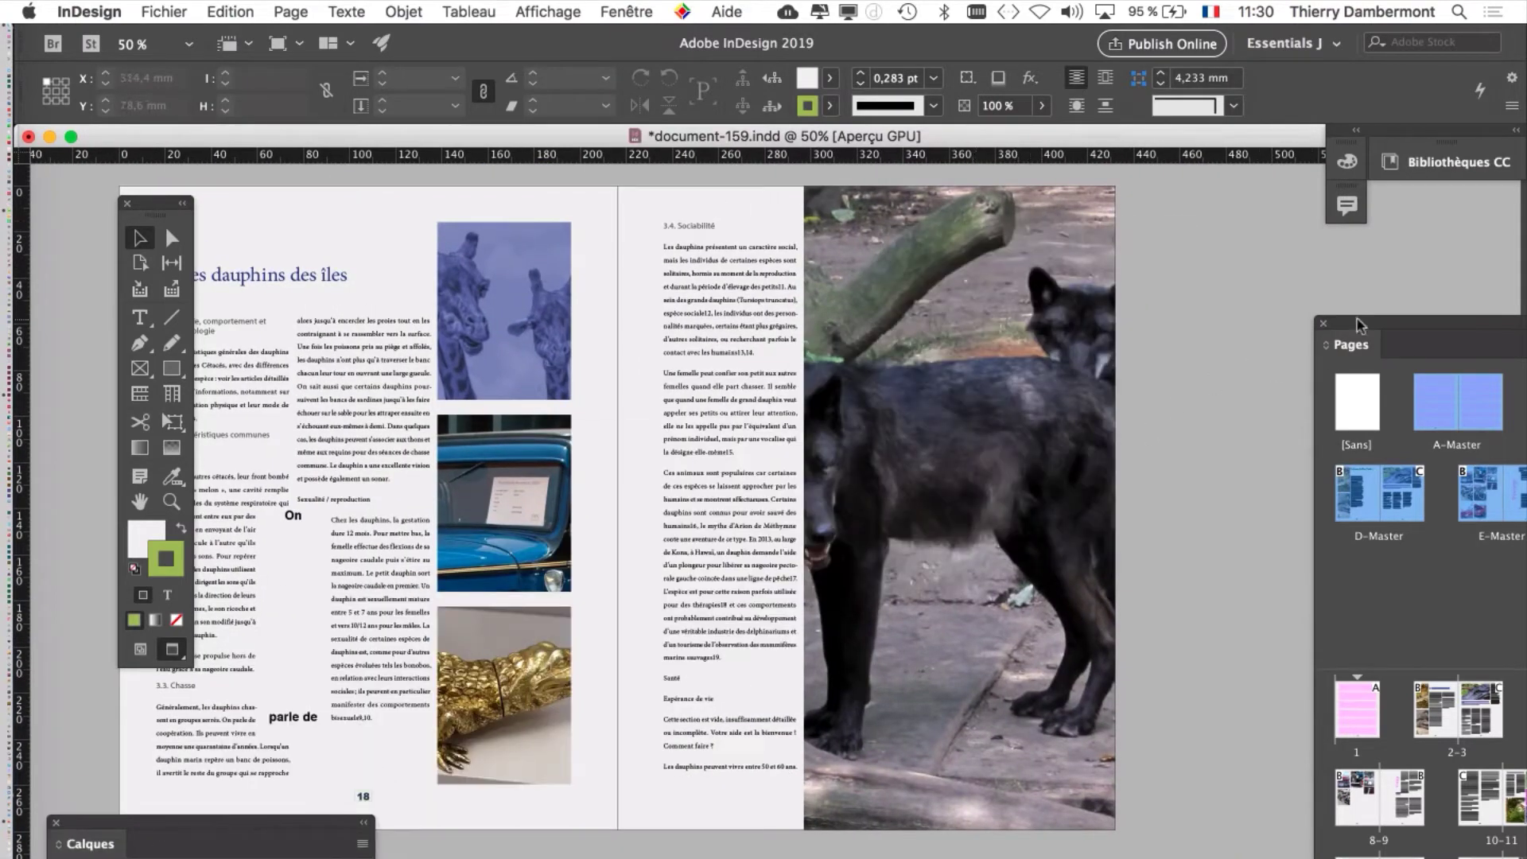
left_click_drag(1356, 326, 892, 194)
- Review the master spreads from A-Master to F-Master in the Pages panel, finishing with A-Master's left page selected
left_click(903, 291)
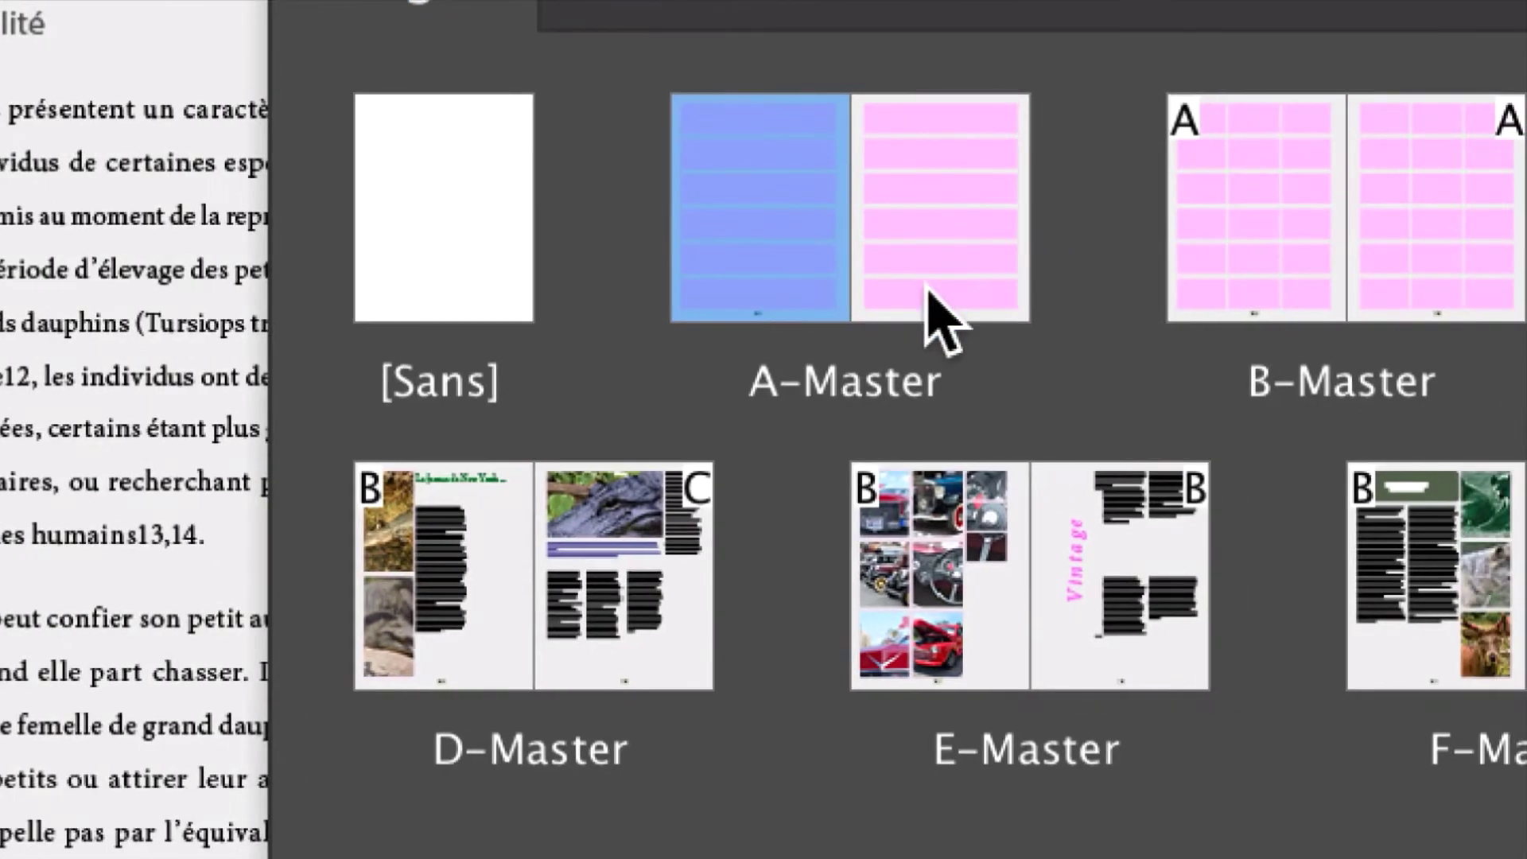
left_click(1023, 318)
left_click(931, 308)
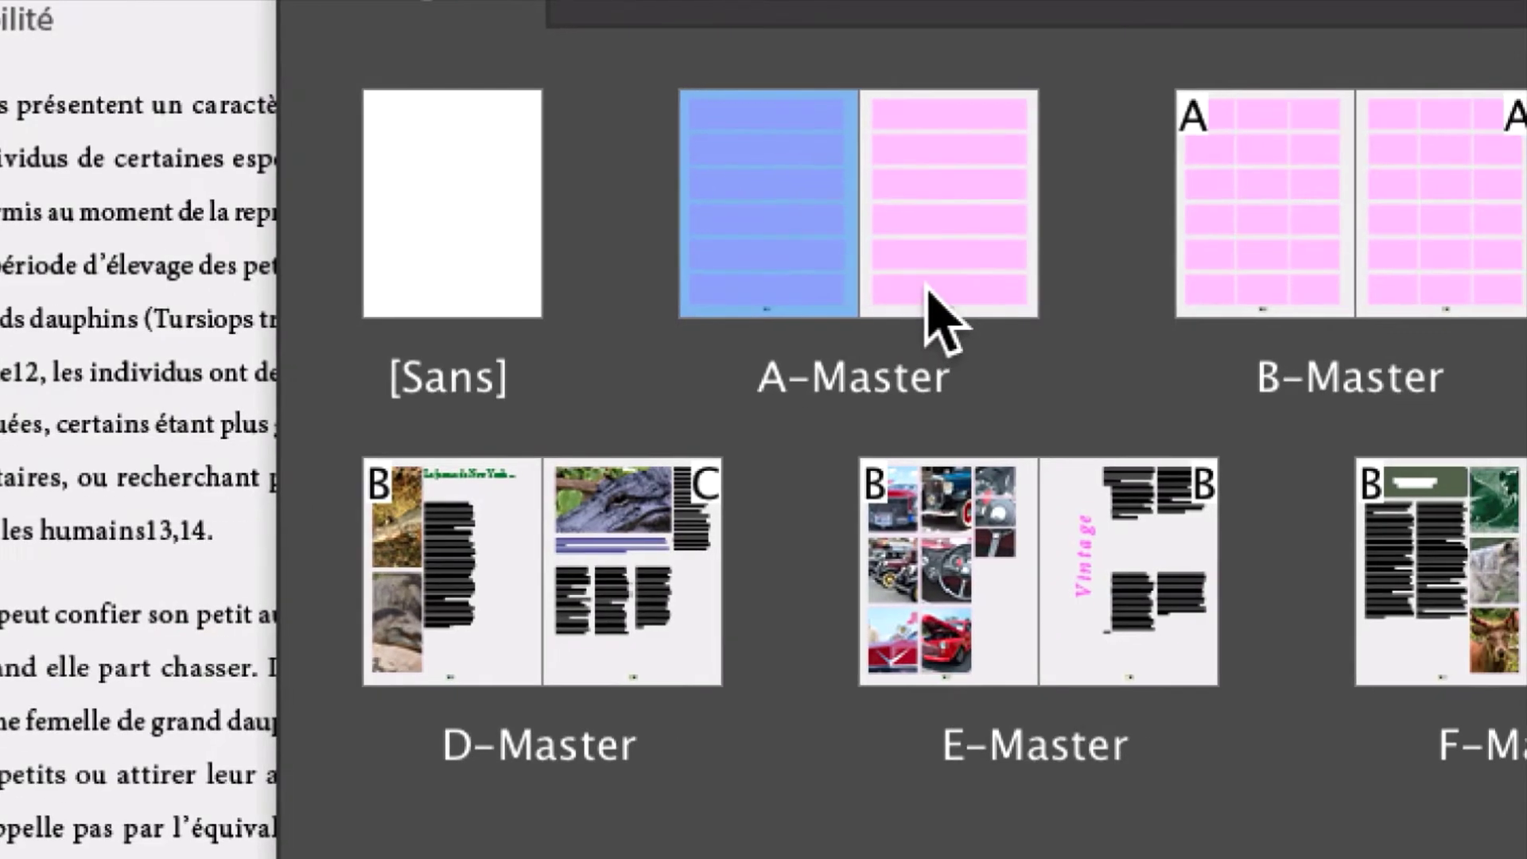
left_click(1006, 306)
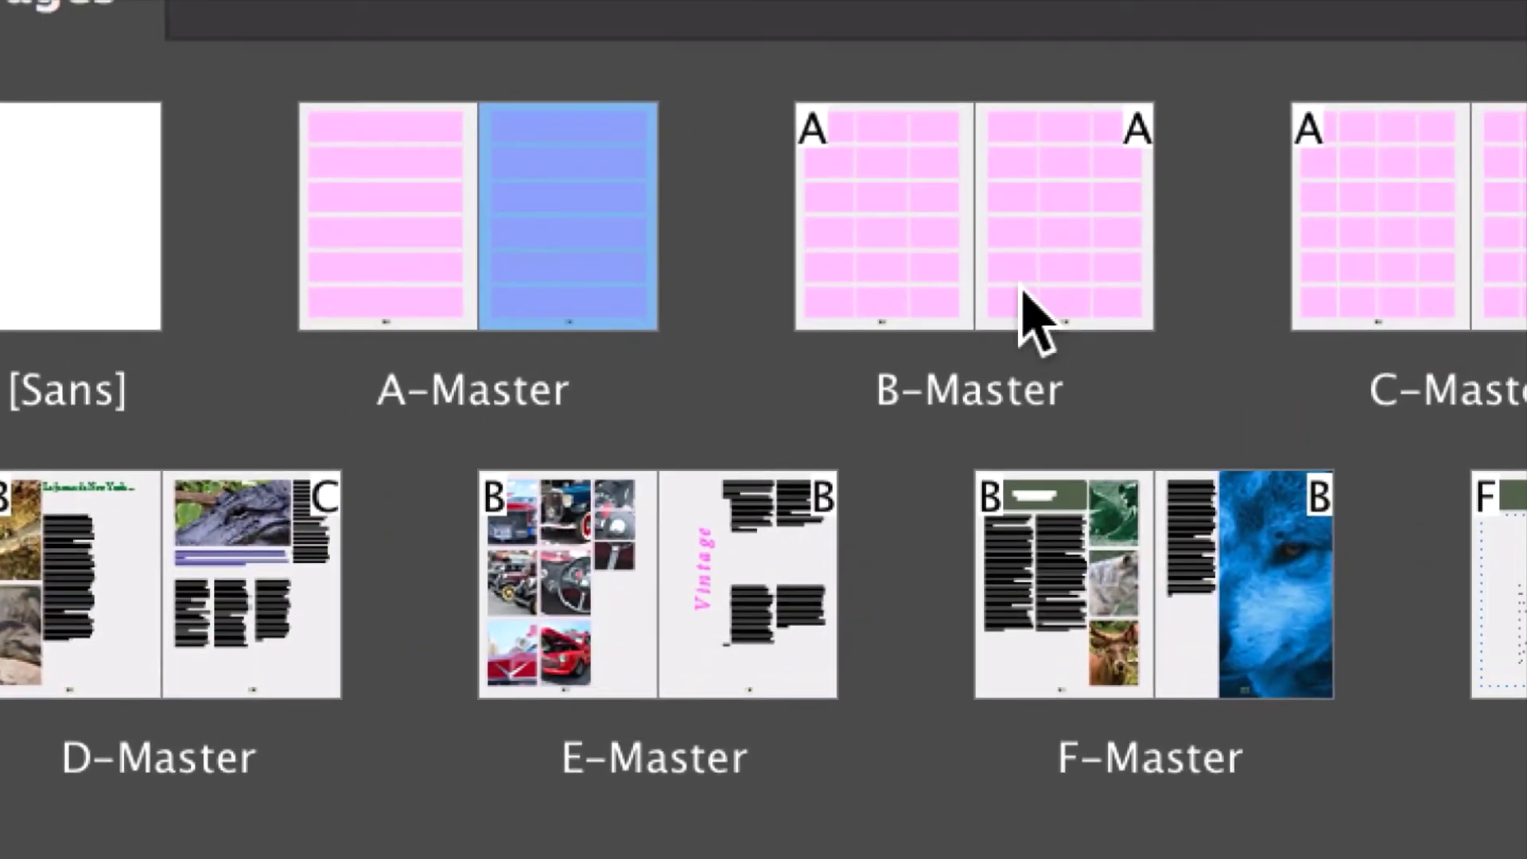
left_click(1269, 254)
left_click(1106, 334)
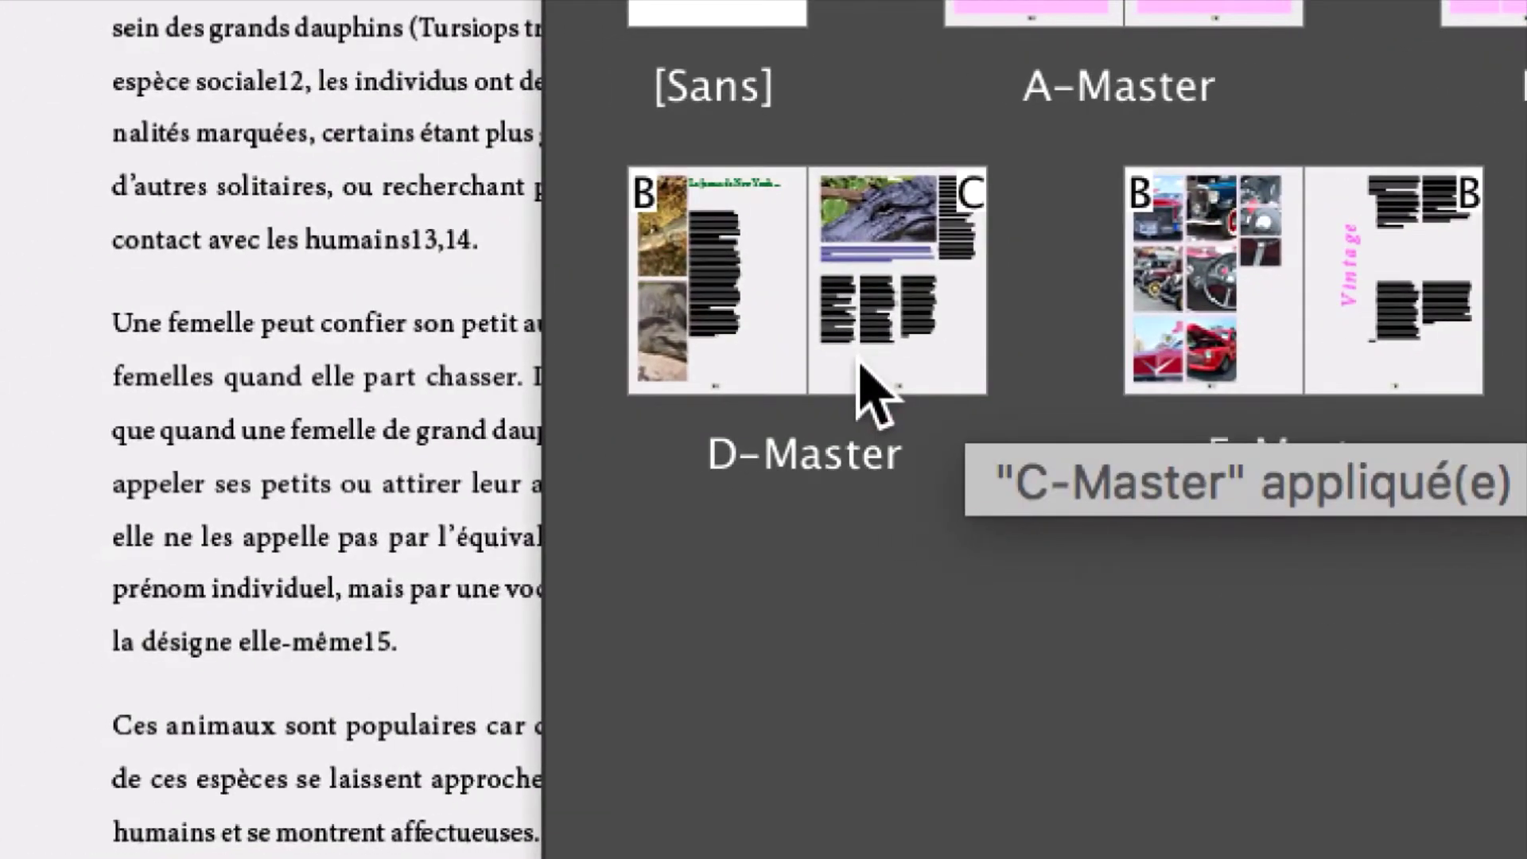
left_click(874, 394)
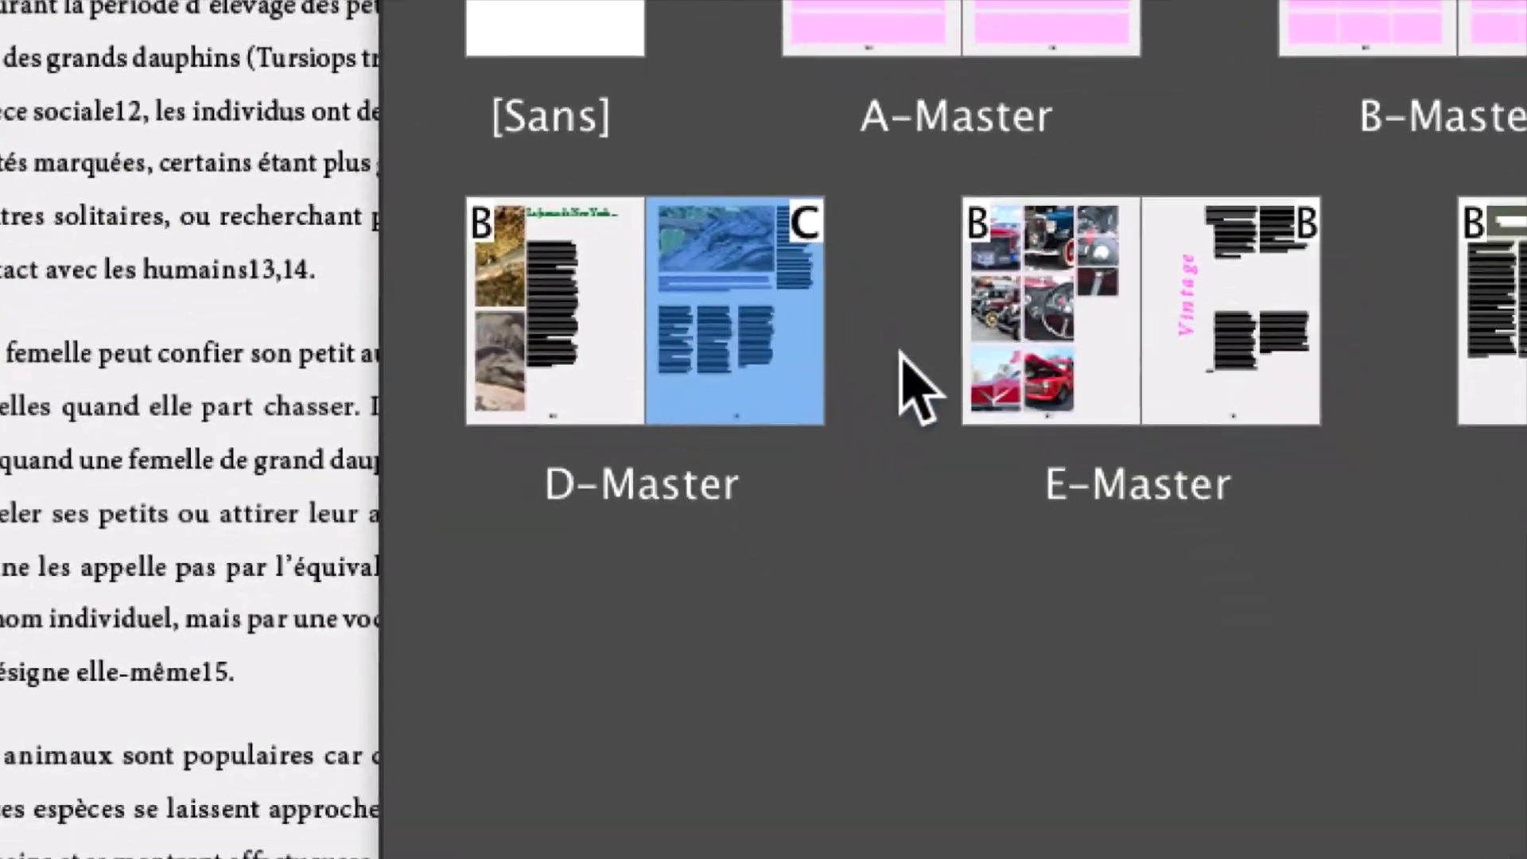
left_click(1233, 353)
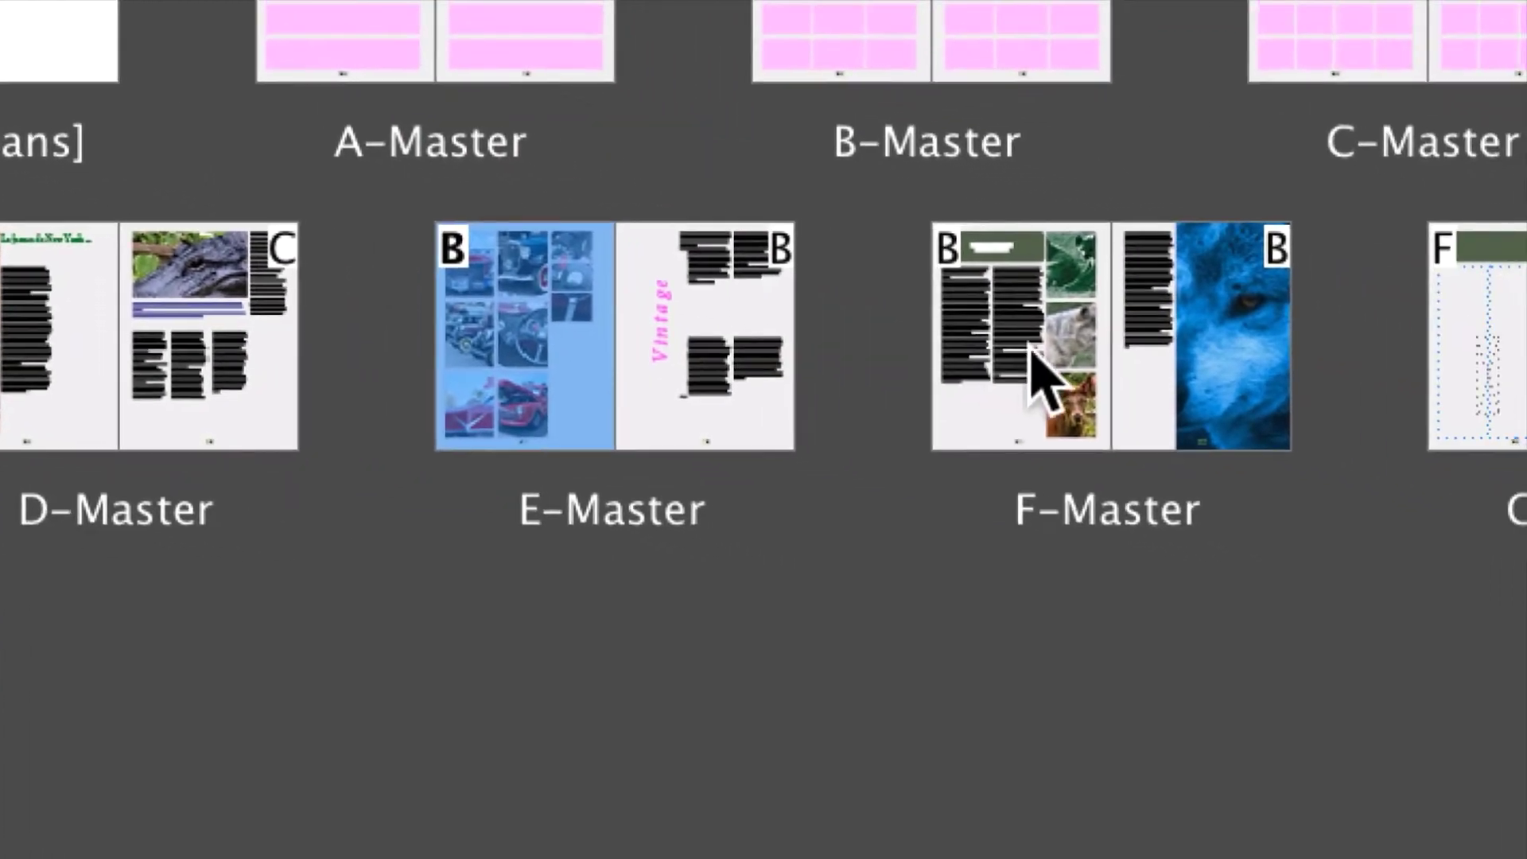
left_click(1033, 374)
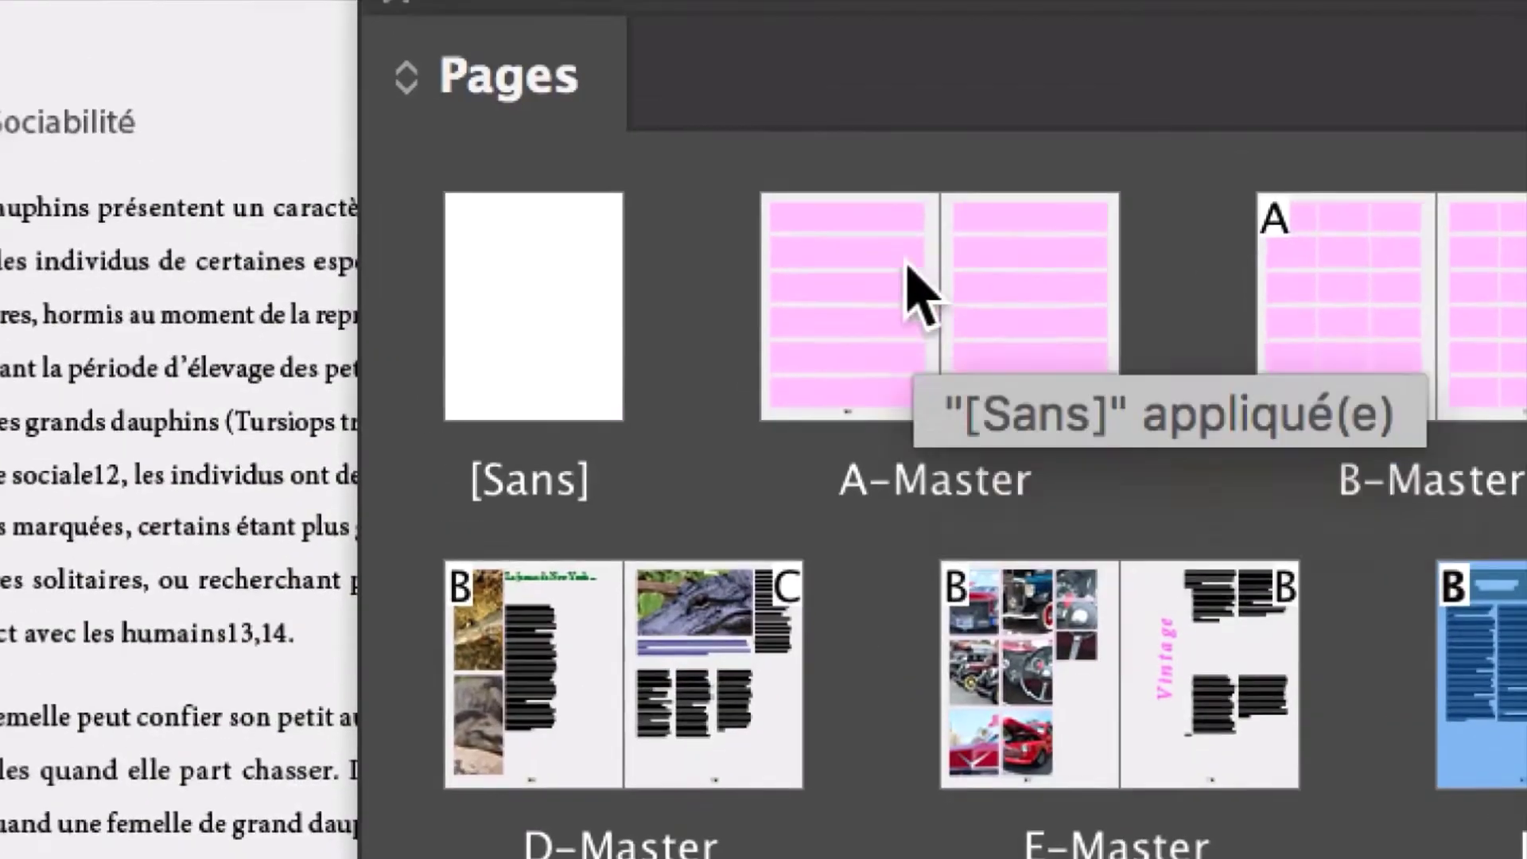
left_click(918, 290)
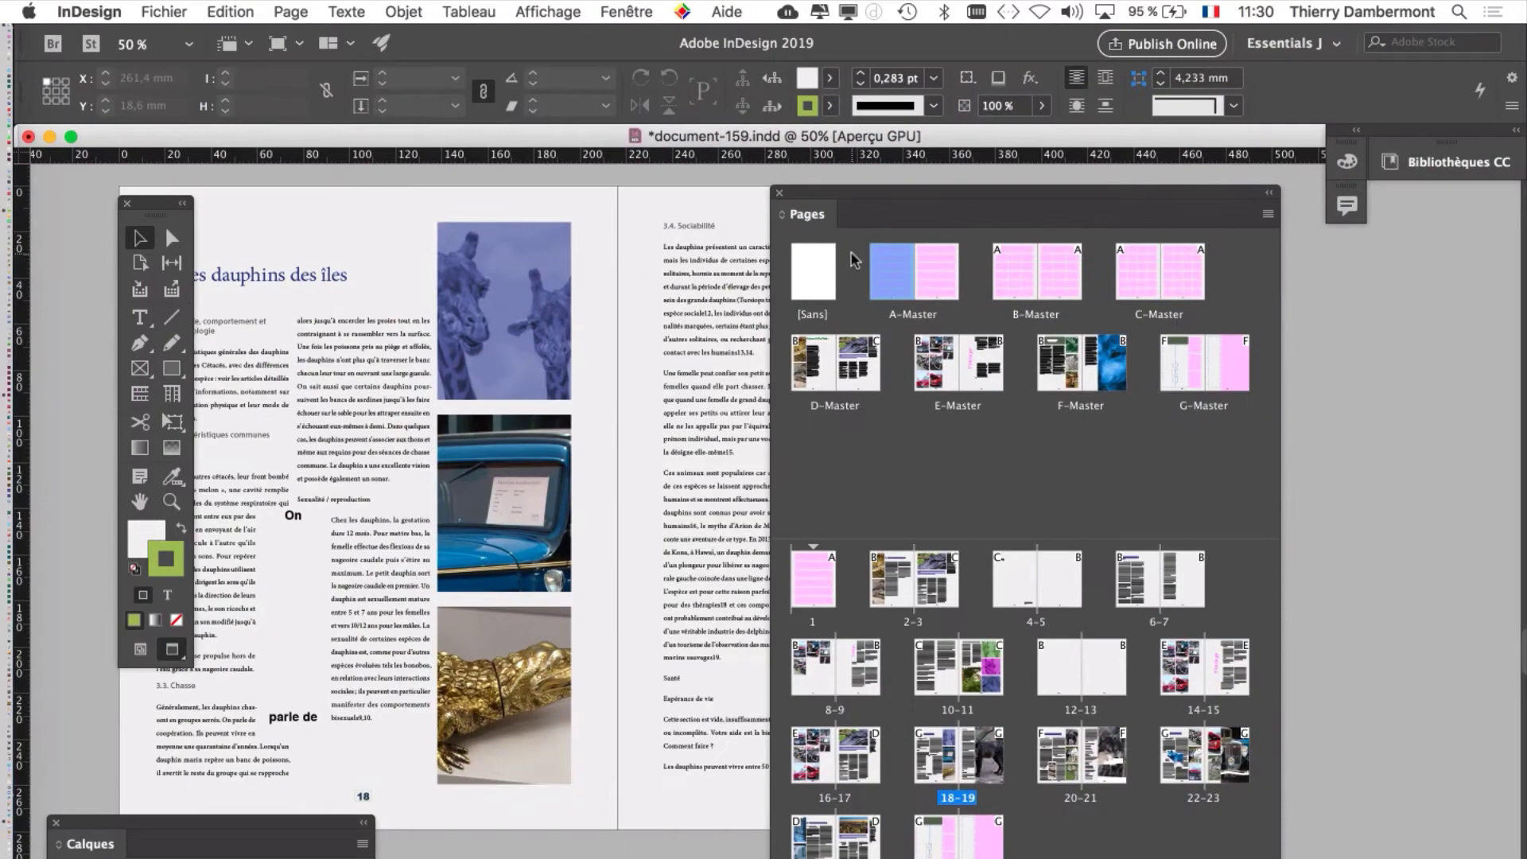
- Open the A-Master spread, move the Pages panel aside and zoom in on the left page's page-number marker
double_click(892, 288)
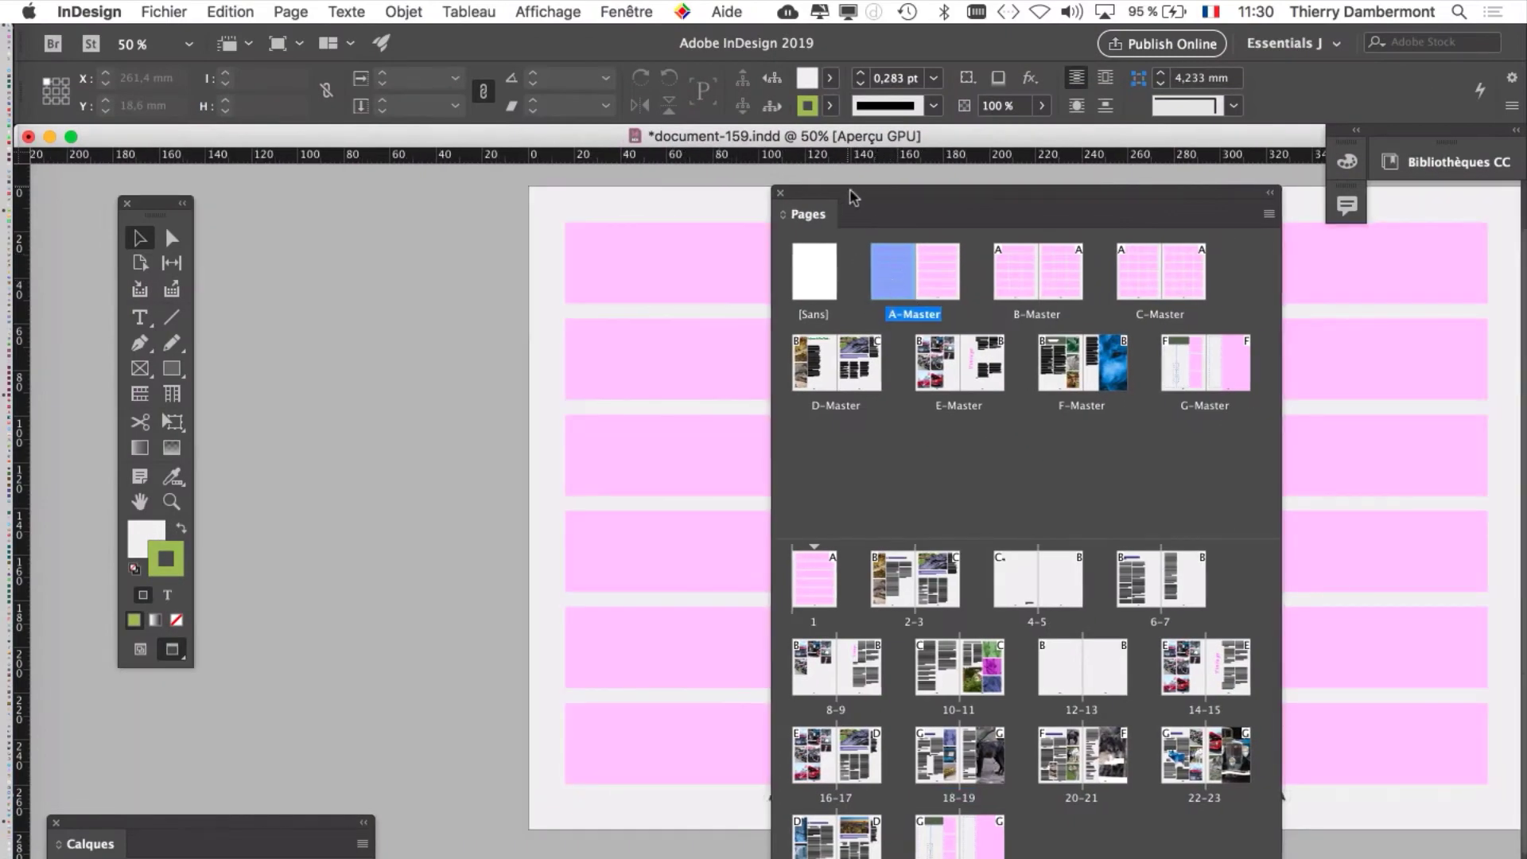
left_click_drag(853, 196, 1143, 260)
left_click_drag(845, 426, 539, 313)
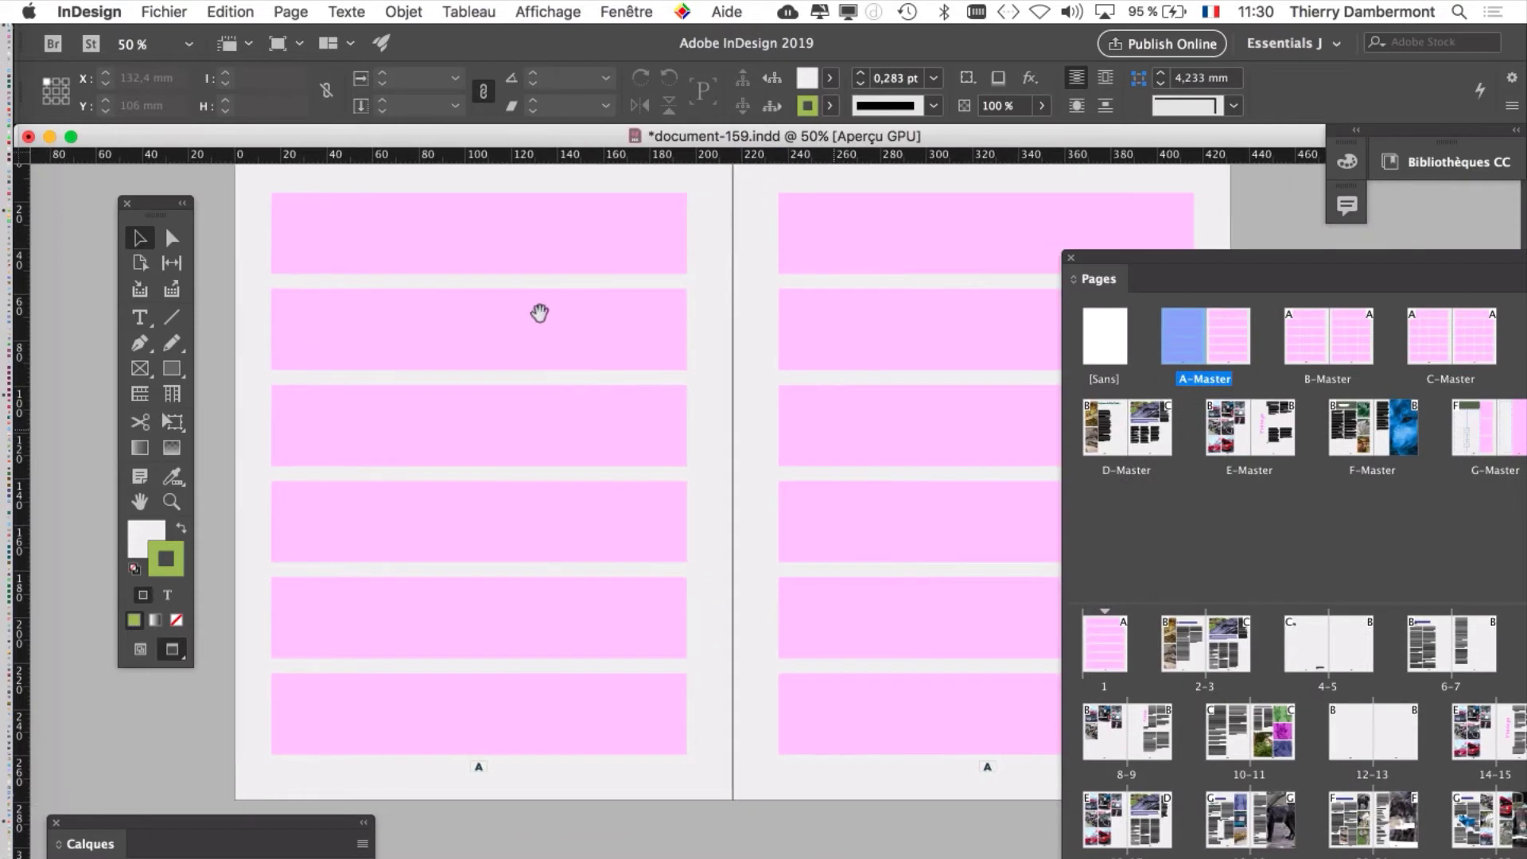
scroll(470, 784, "up", 3)
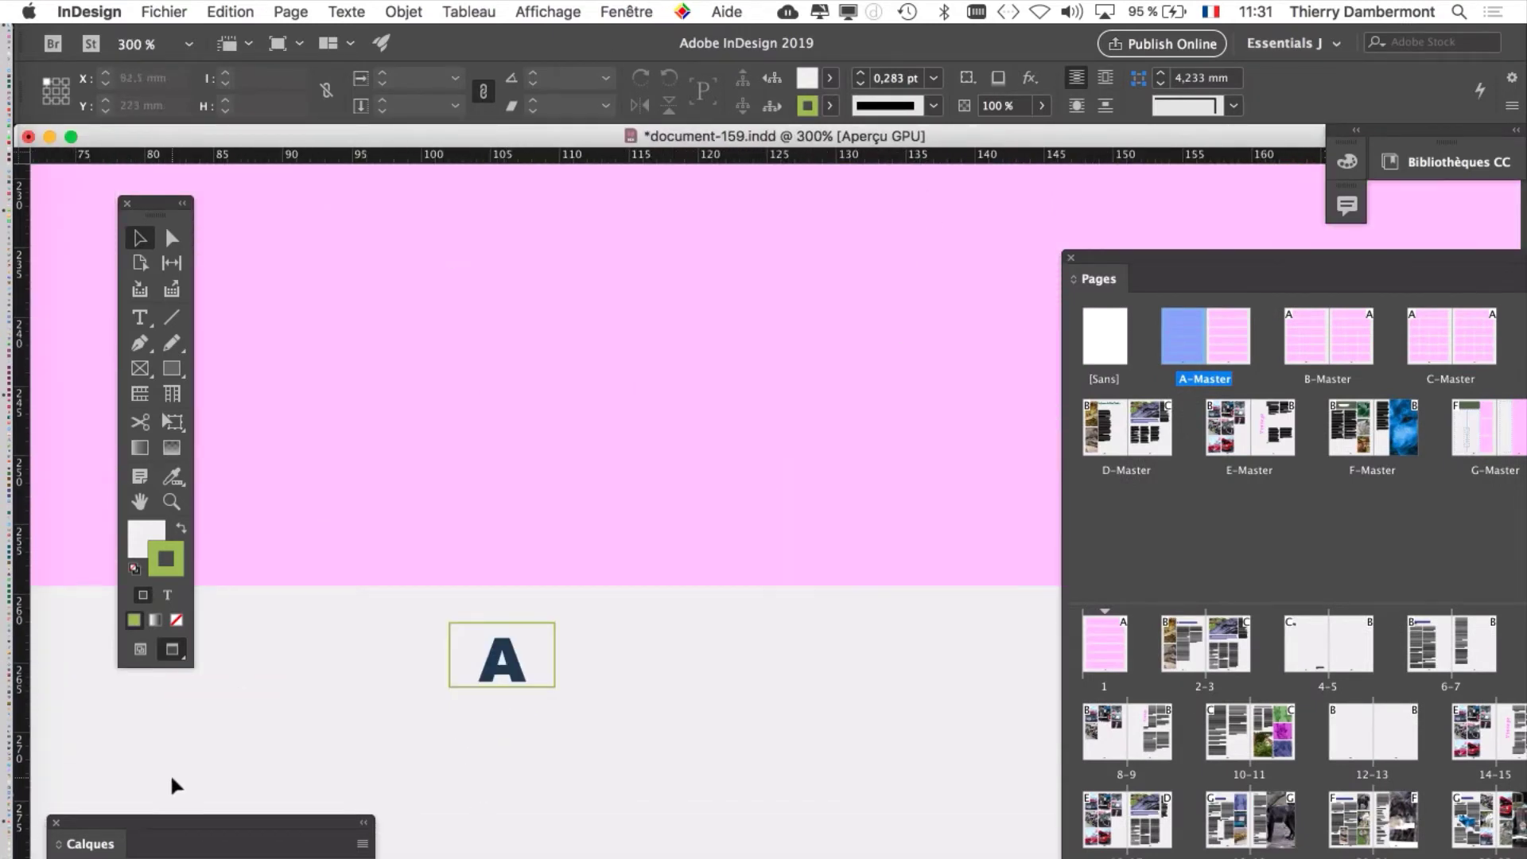
- Bring the Calques panel fully into view, make numérotation the active layer and move the panel away from the page-number marker
left_click_drag(194, 825, 836, 231)
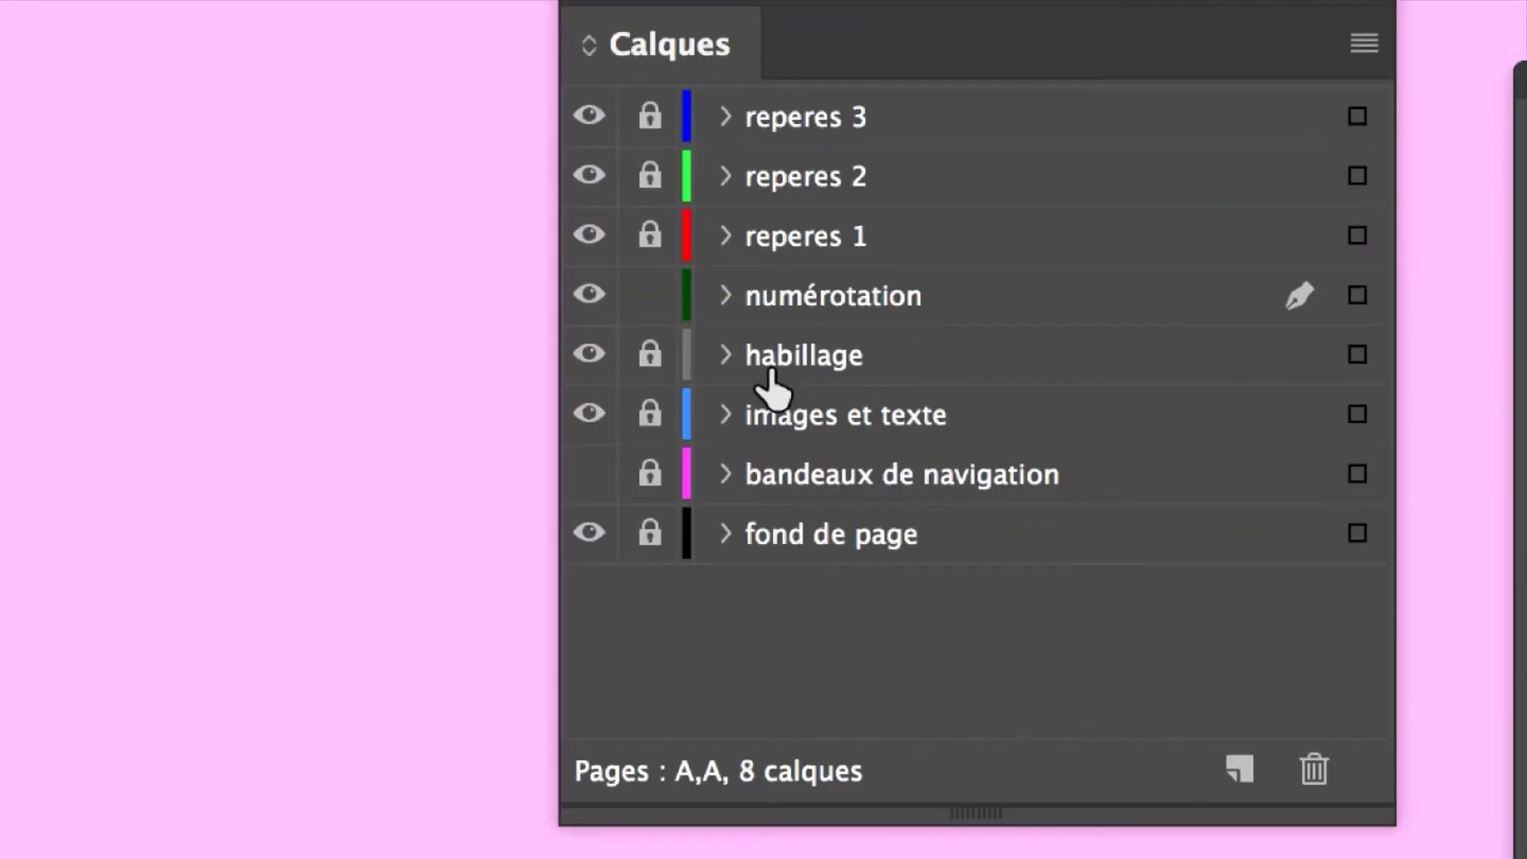
left_click(784, 308)
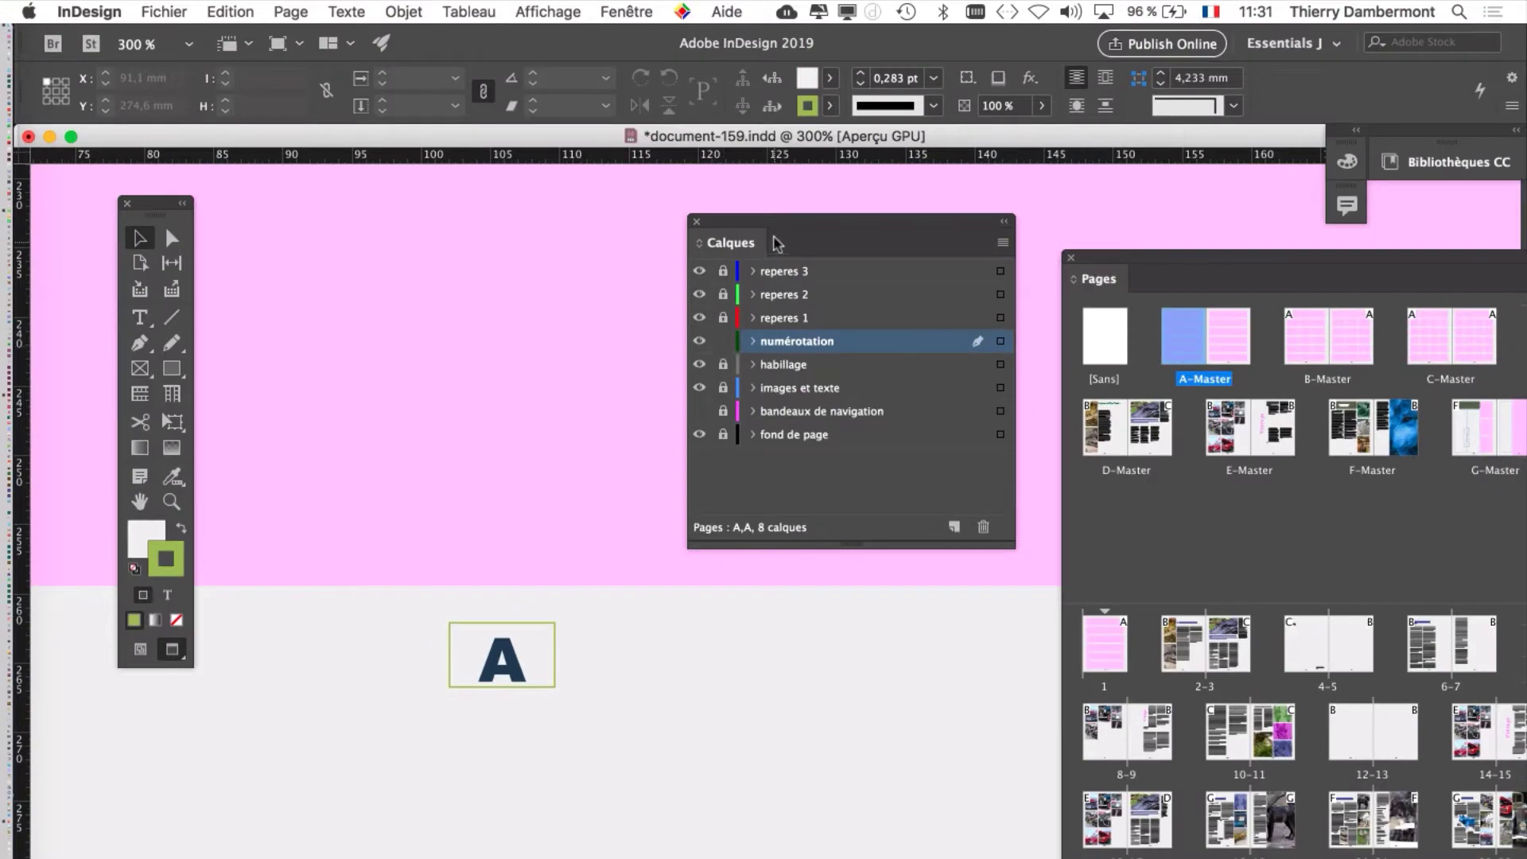
left_click_drag(733, 231, 825, 547)
- Select the page-number frame on A-Master's left page and keep the Calques panel clear of the frame
left_click(501, 624)
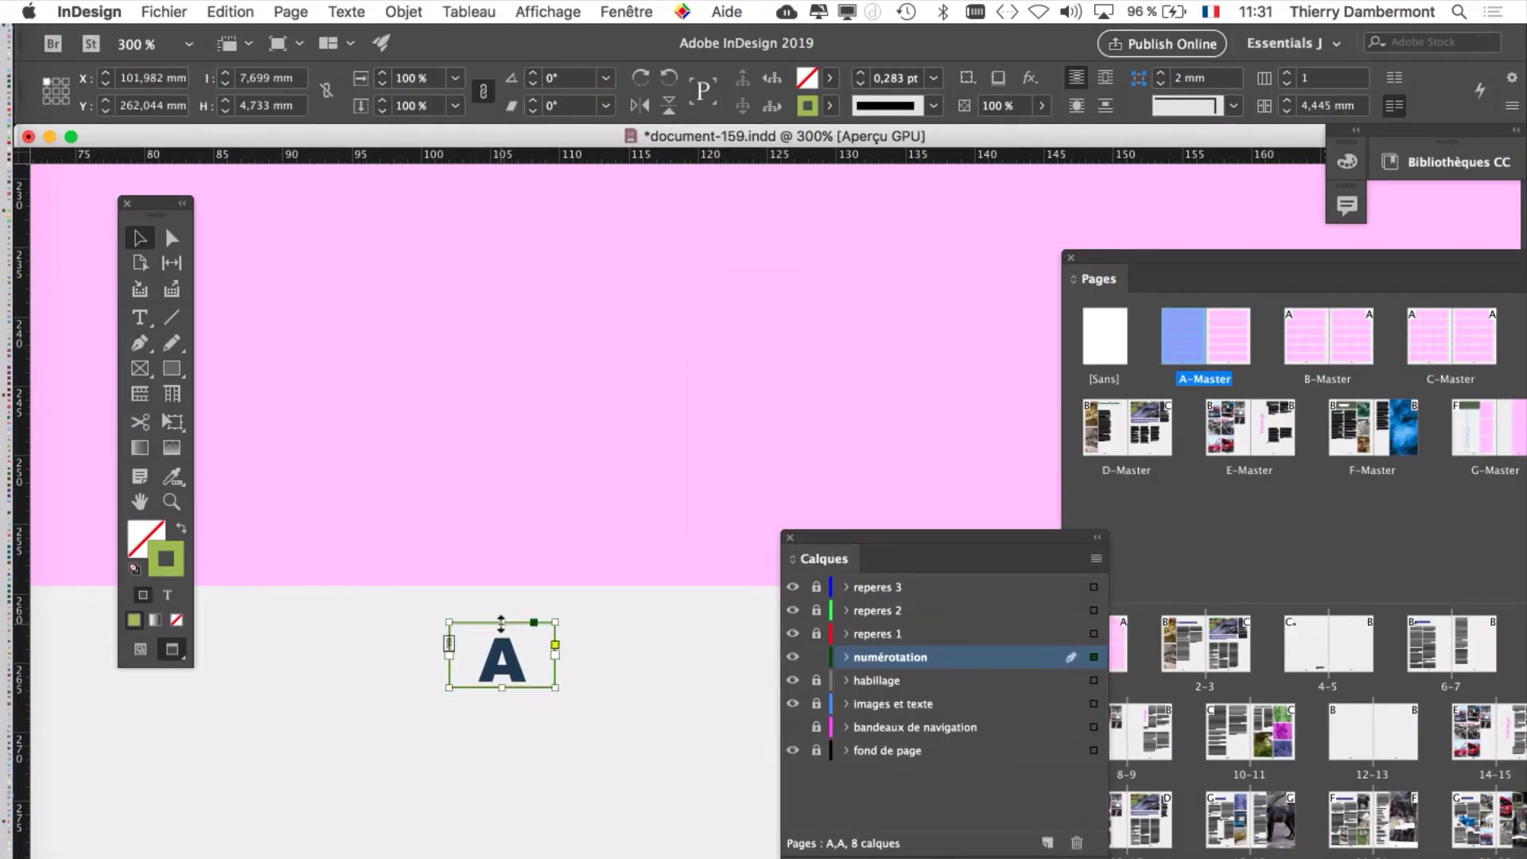
scroll(489, 620, "up", 4)
scroll(497, 612, "down", 5)
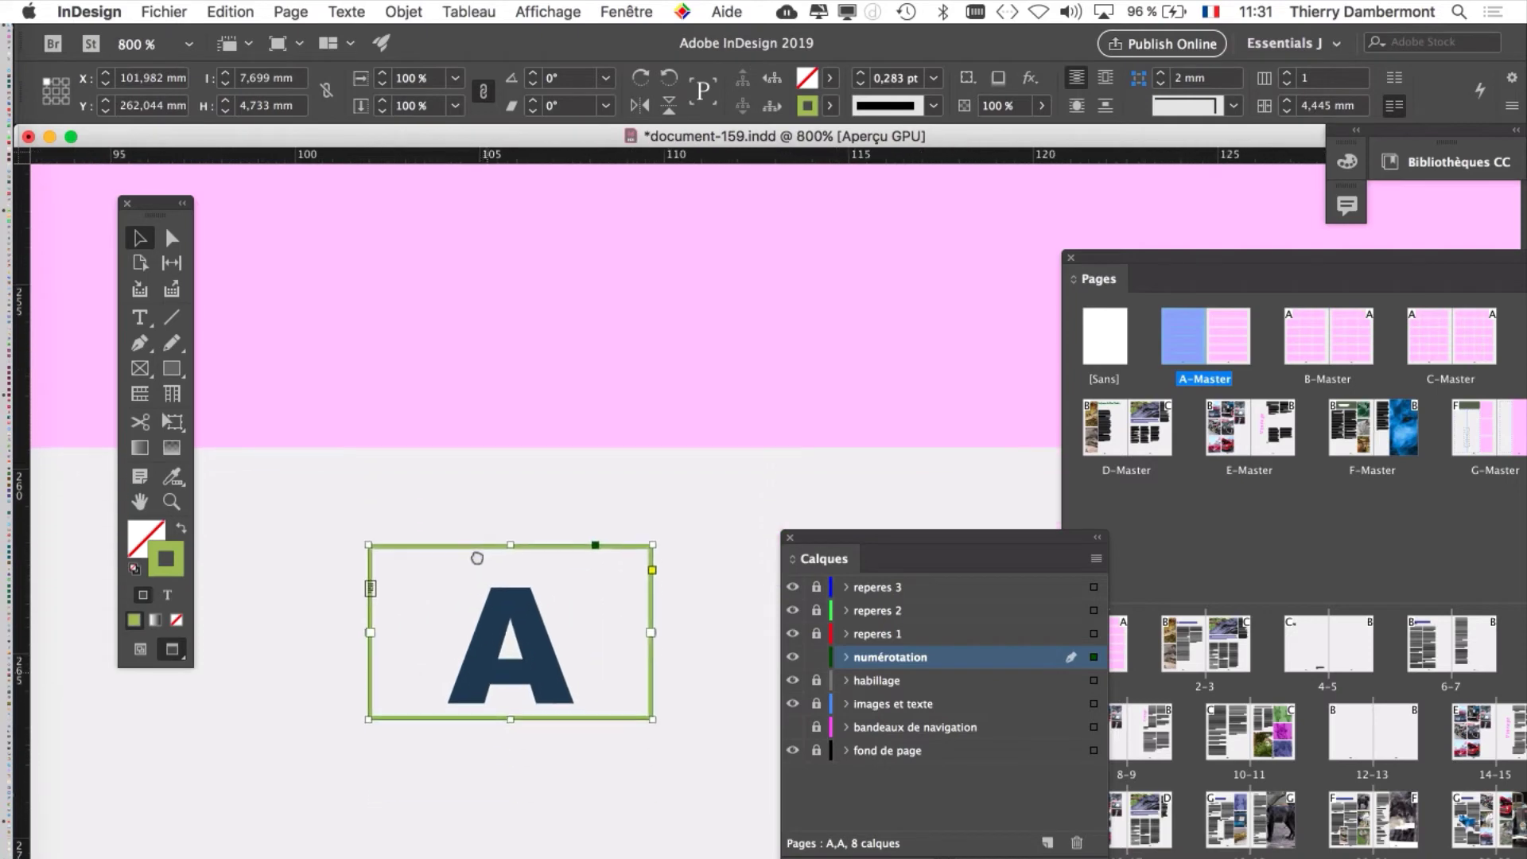
scroll(500, 598, "up", 1)
scroll(507, 607, "up", 1)
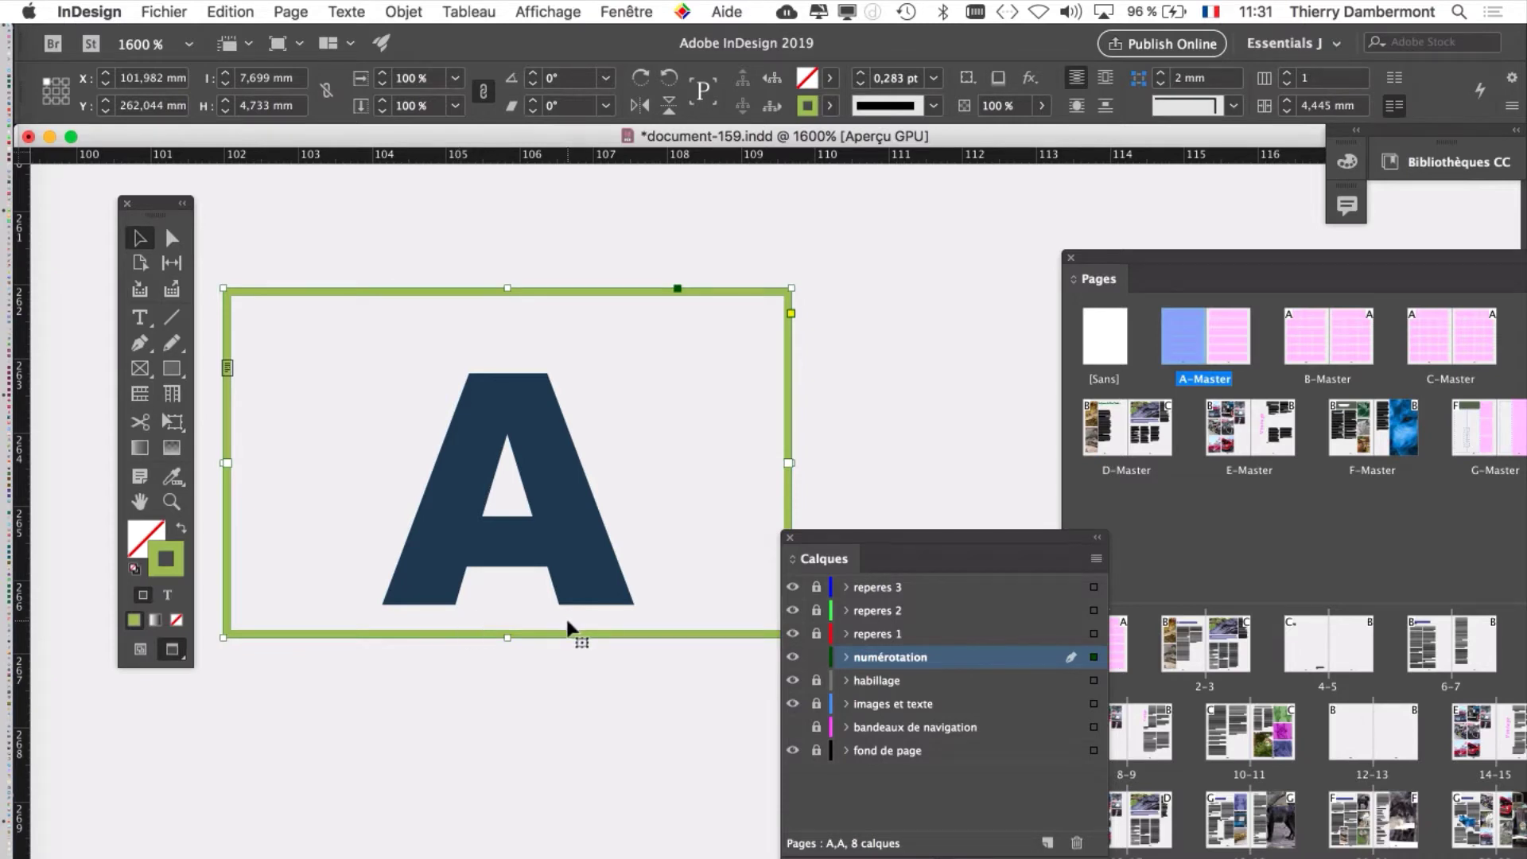
left_click_drag(834, 548, 910, 566)
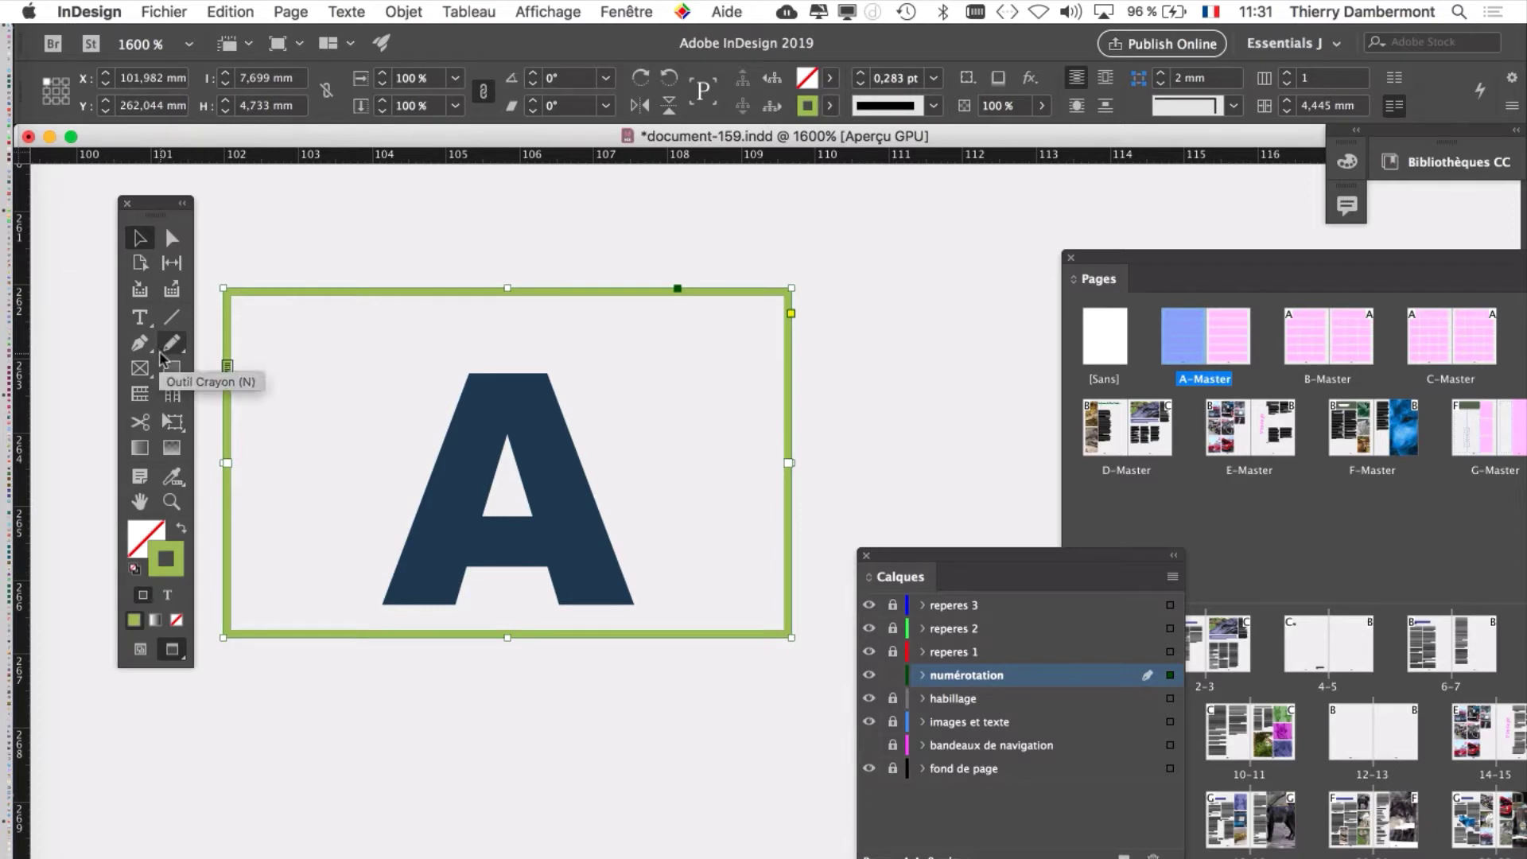
- Replace the A marker's text with the special character Numéro de page active and select the resulting text
left_click(140, 316)
double_click(513, 474)
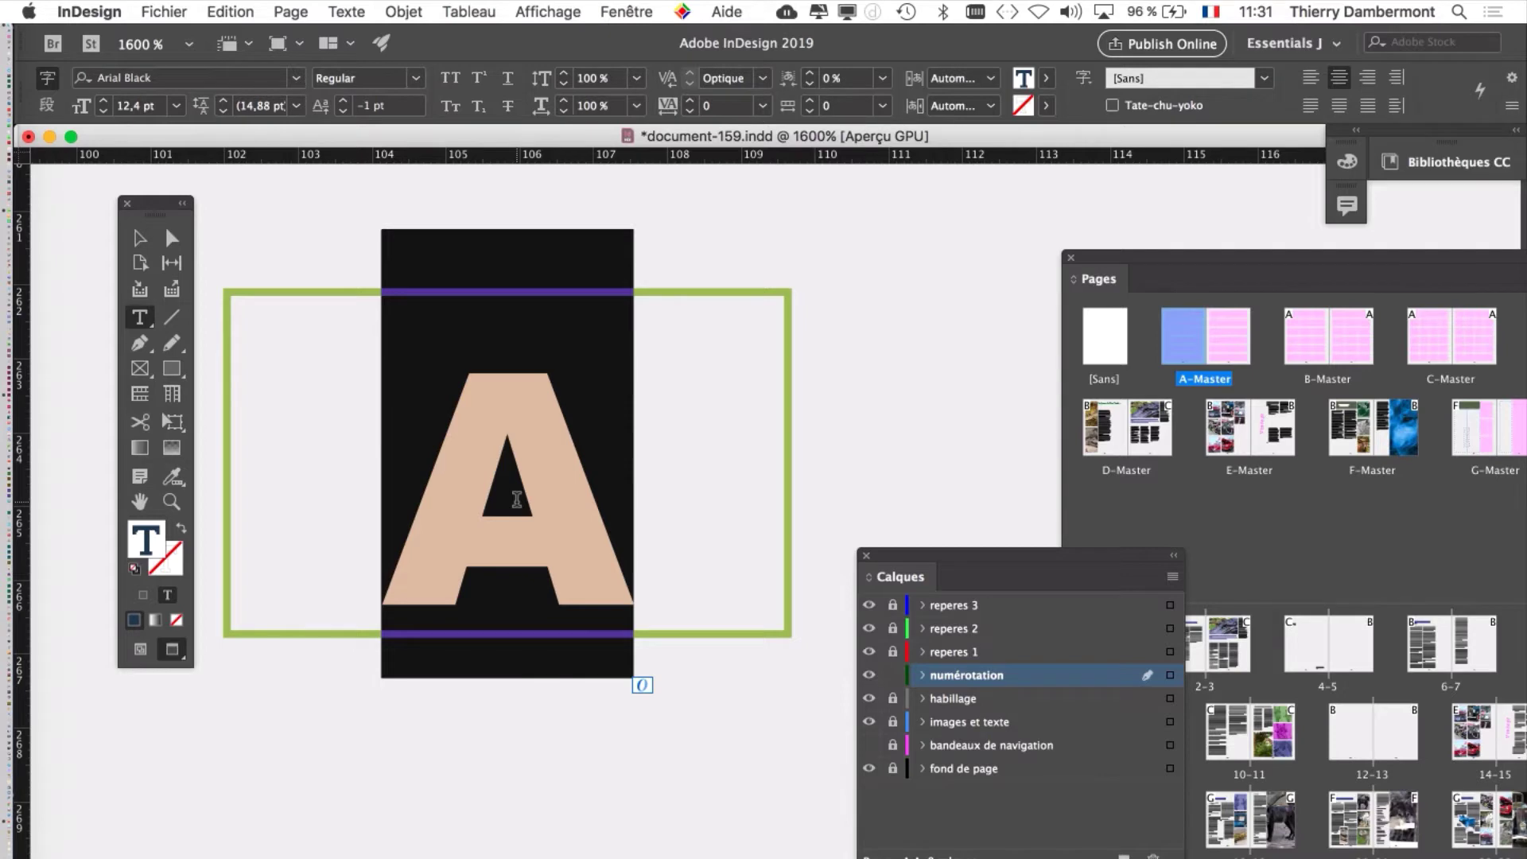
right_click(495, 483)
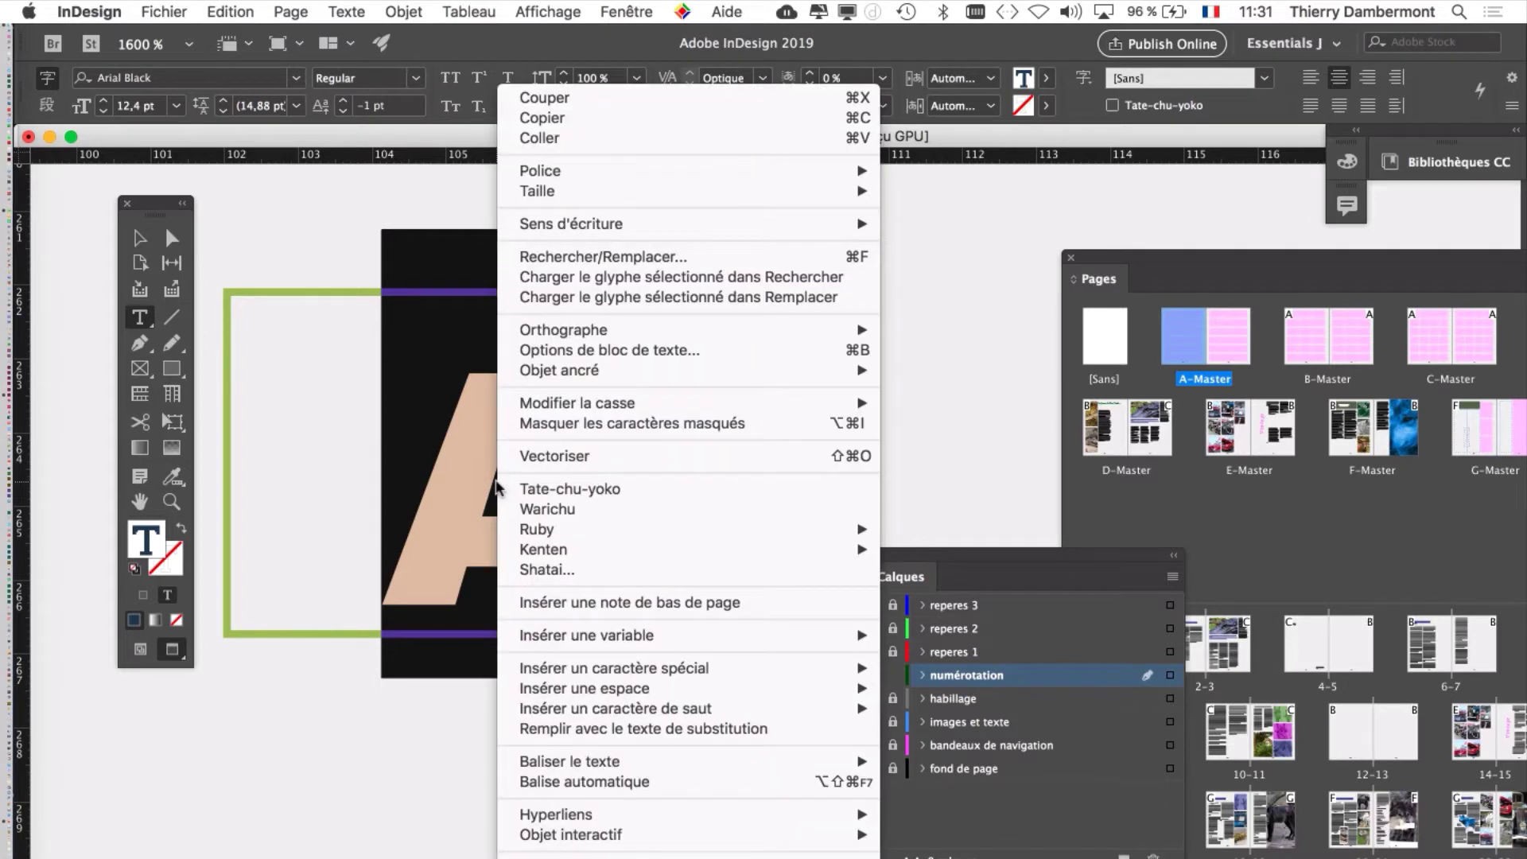
mouse_move(762, 672)
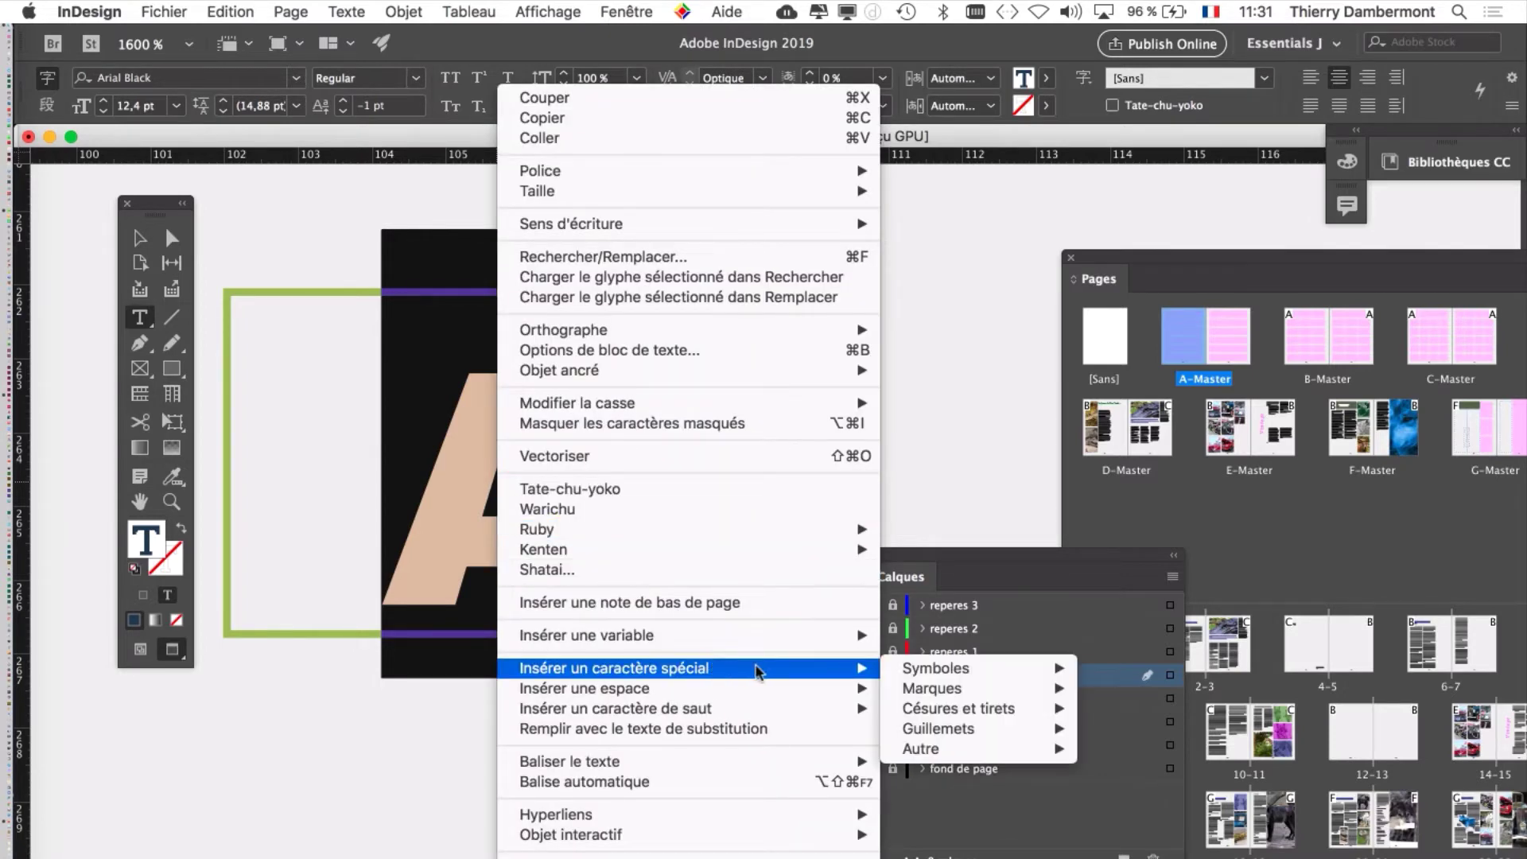
mouse_move(954, 692)
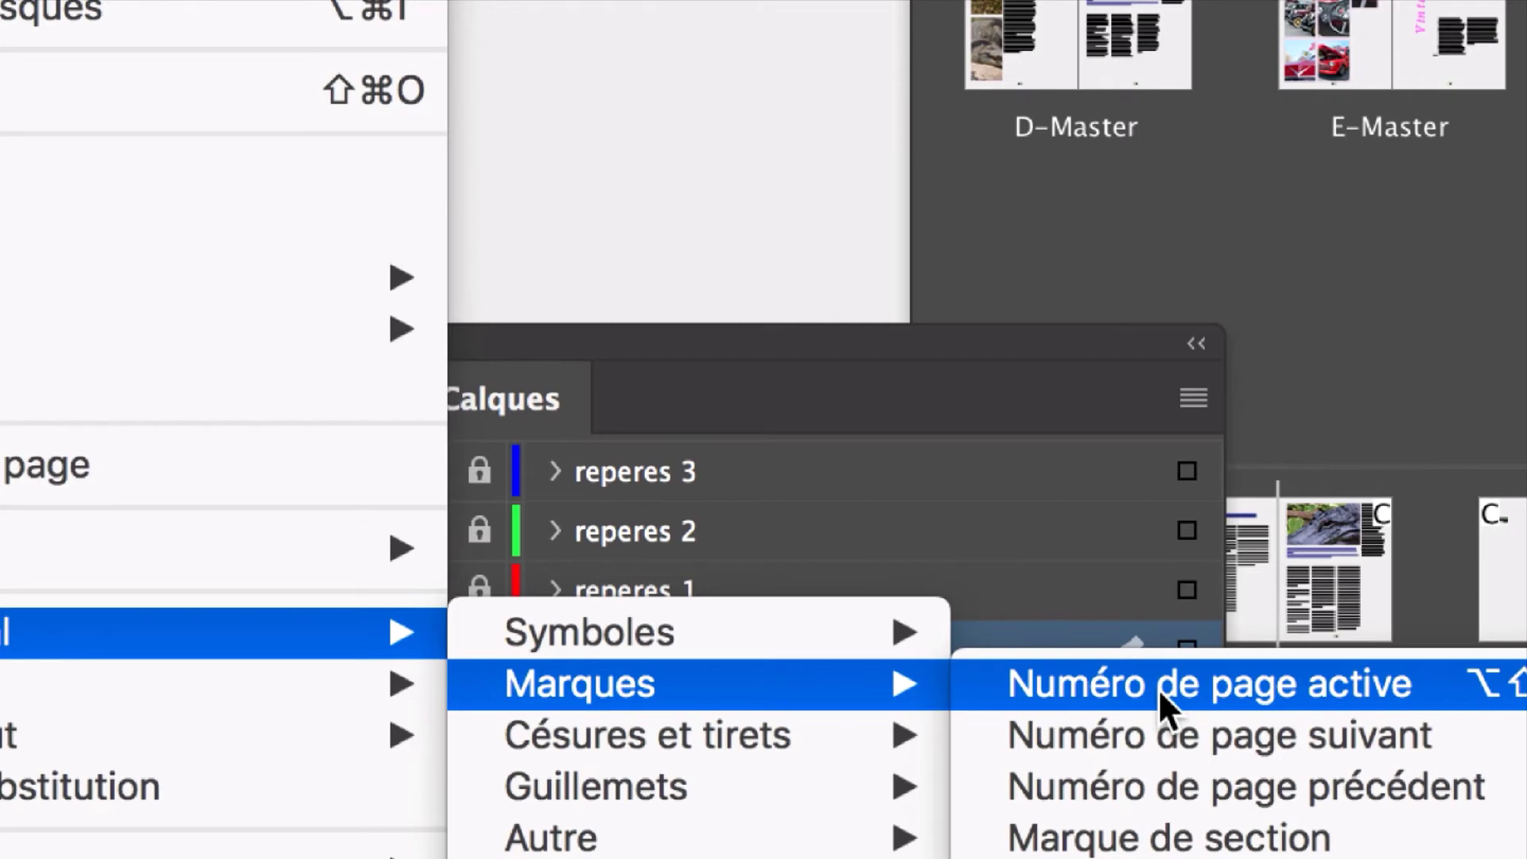
left_click(1158, 689)
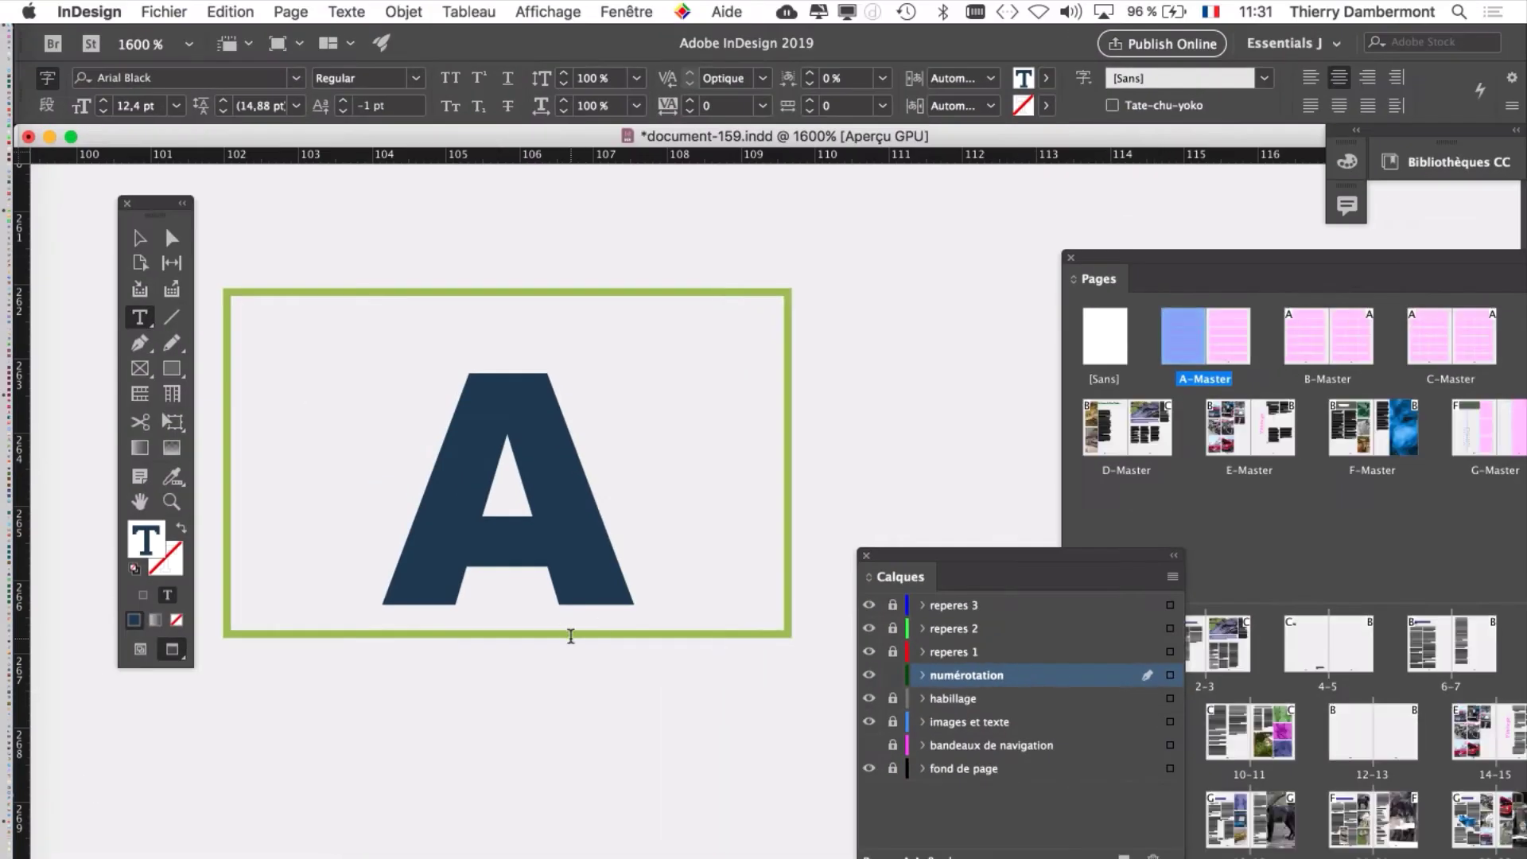
left_click_drag(685, 542, 416, 521)
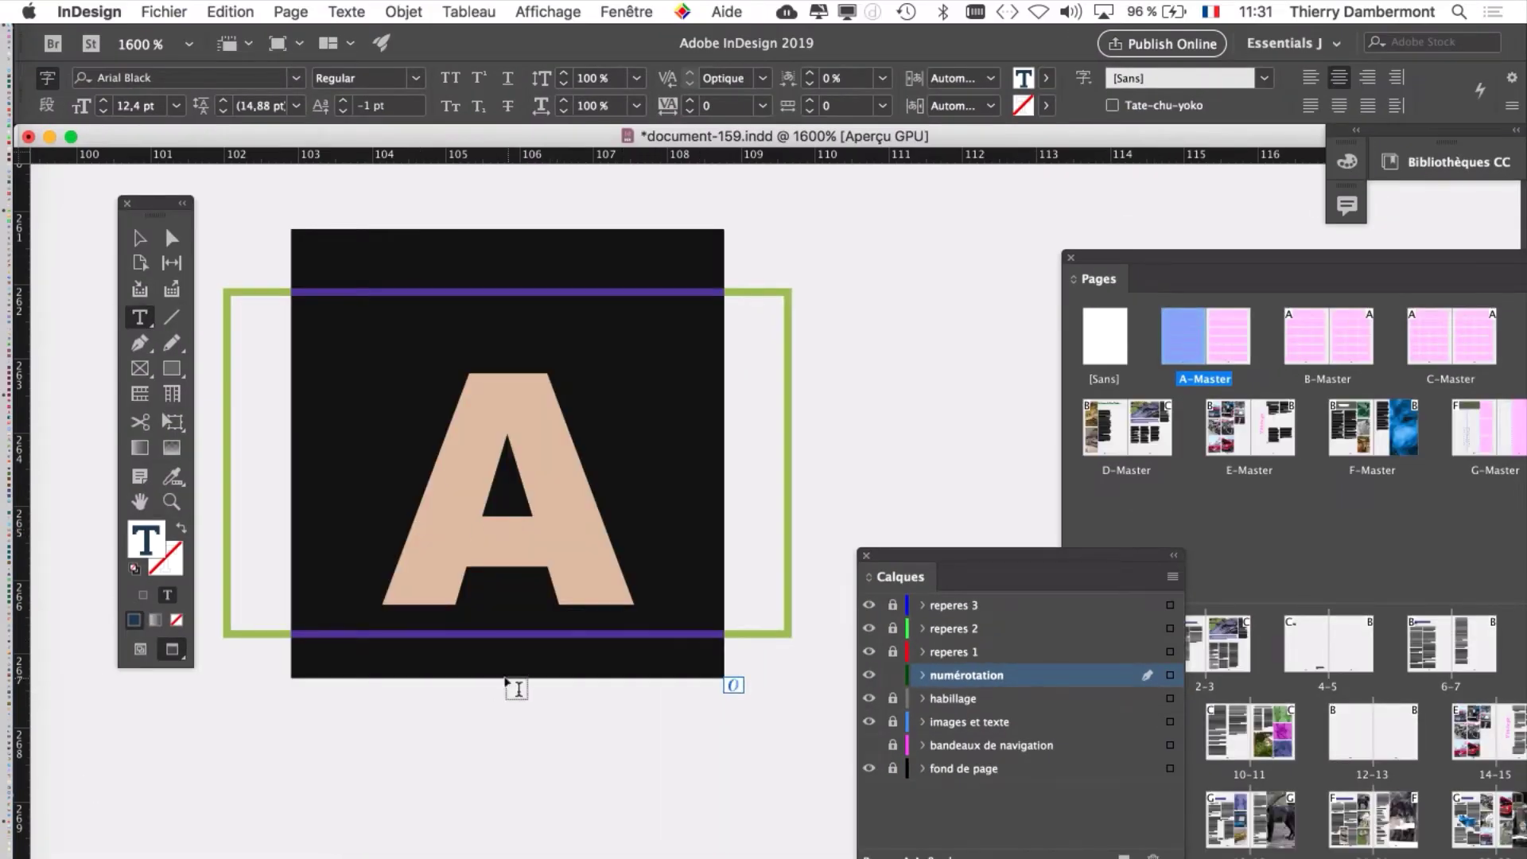
- Open Options de bloc de texte for the page-number frame and move the dialog clear of the A marker
left_click(140, 238)
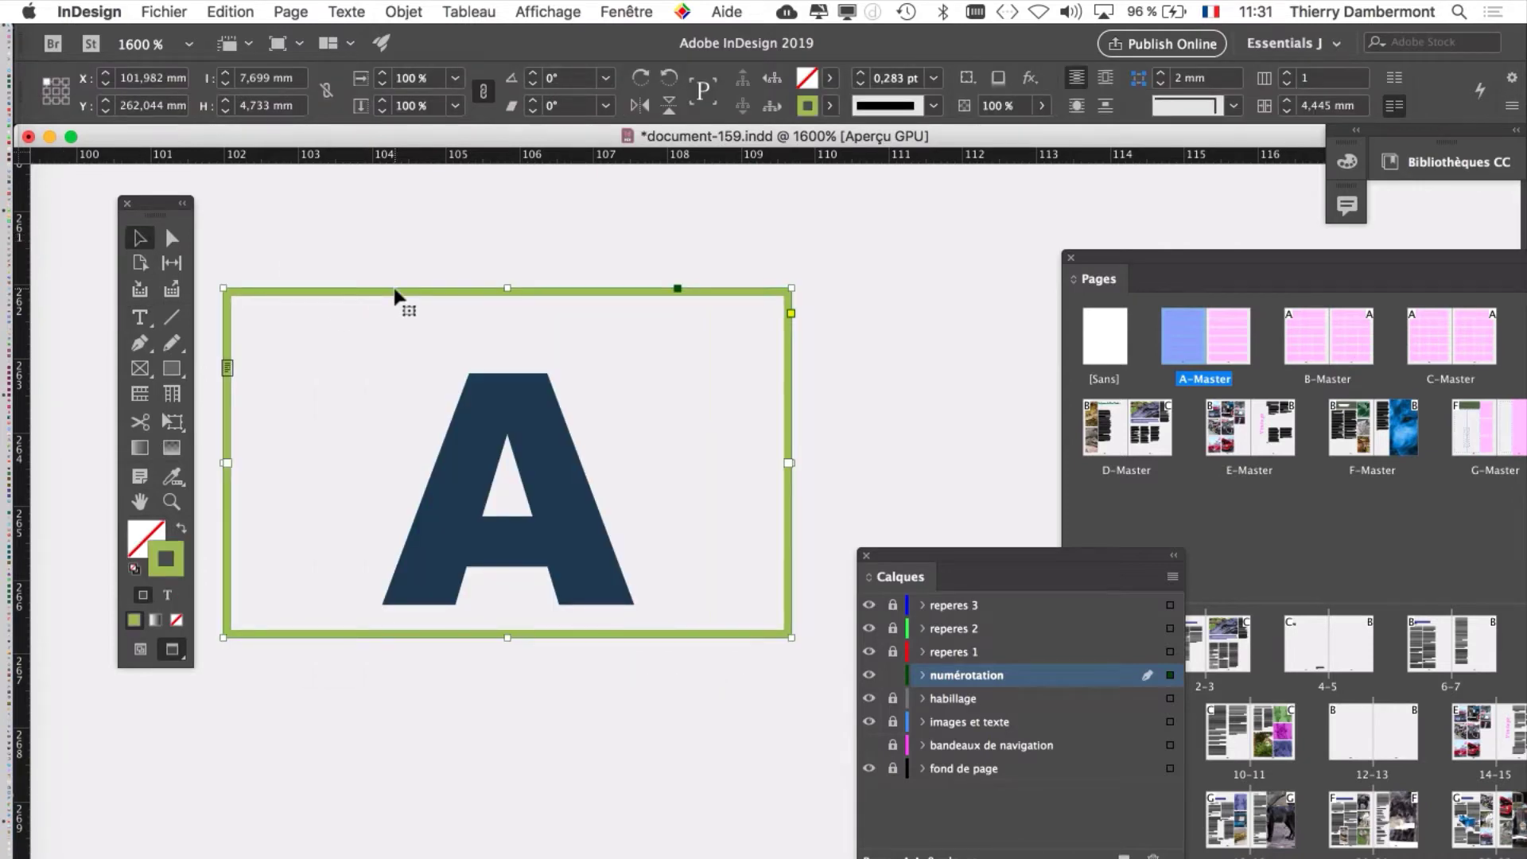
left_click(405, 11)
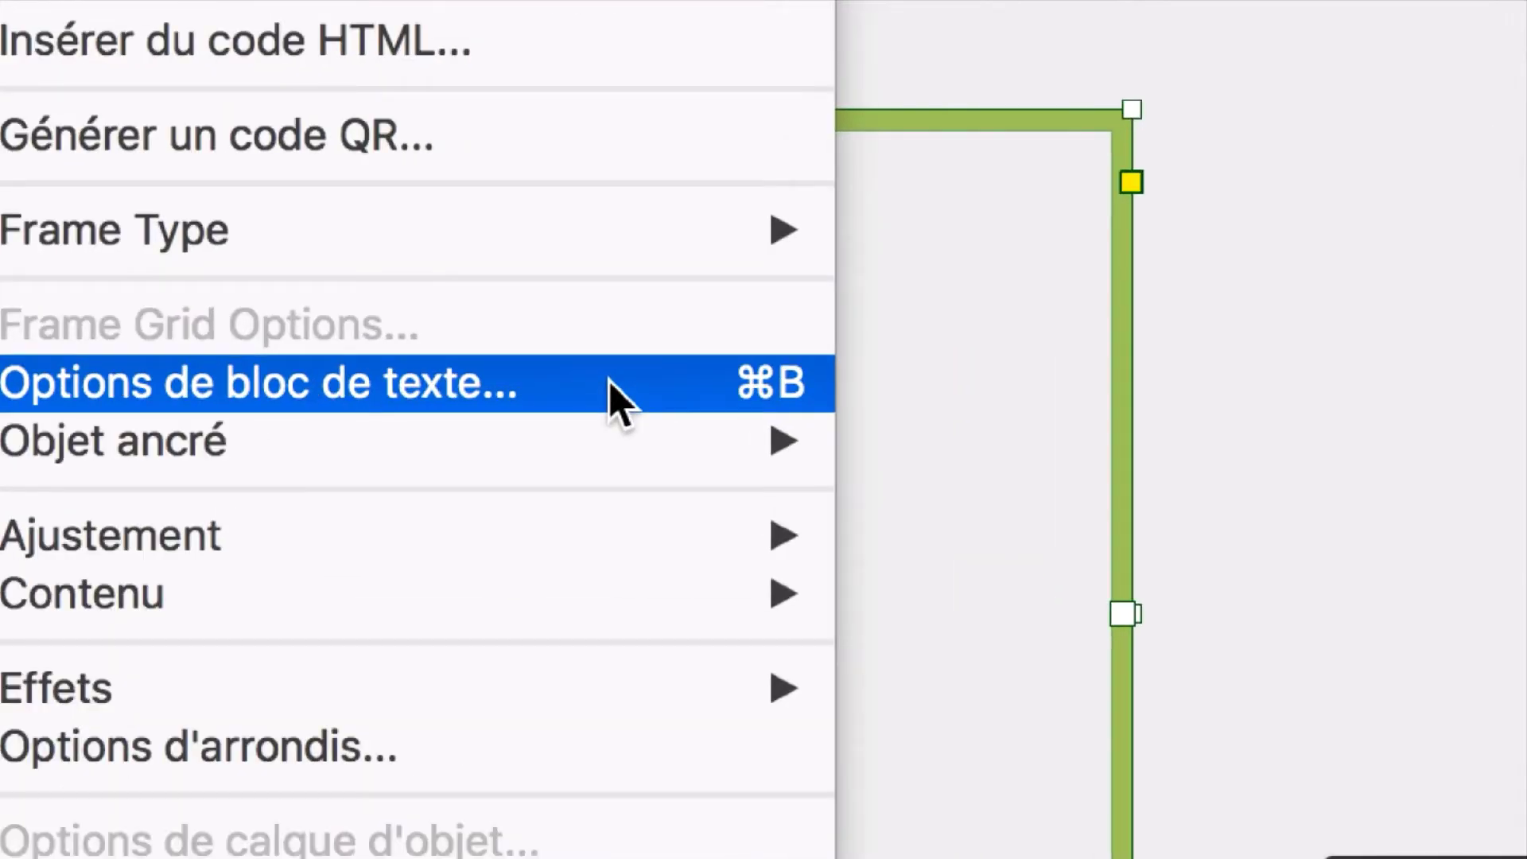
left_click(612, 397)
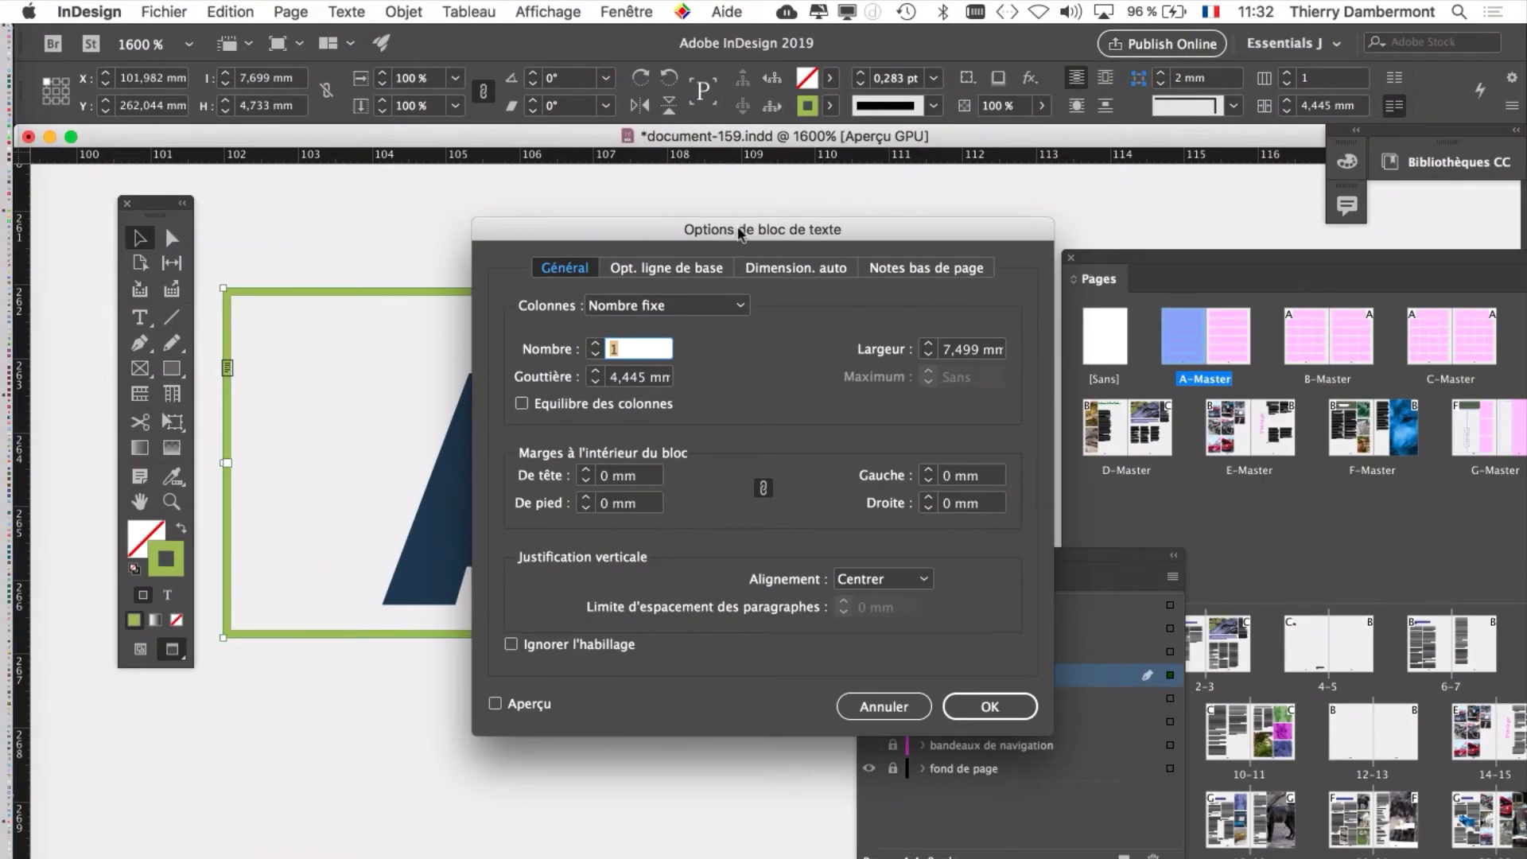
left_click_drag(739, 208, 1010, 179)
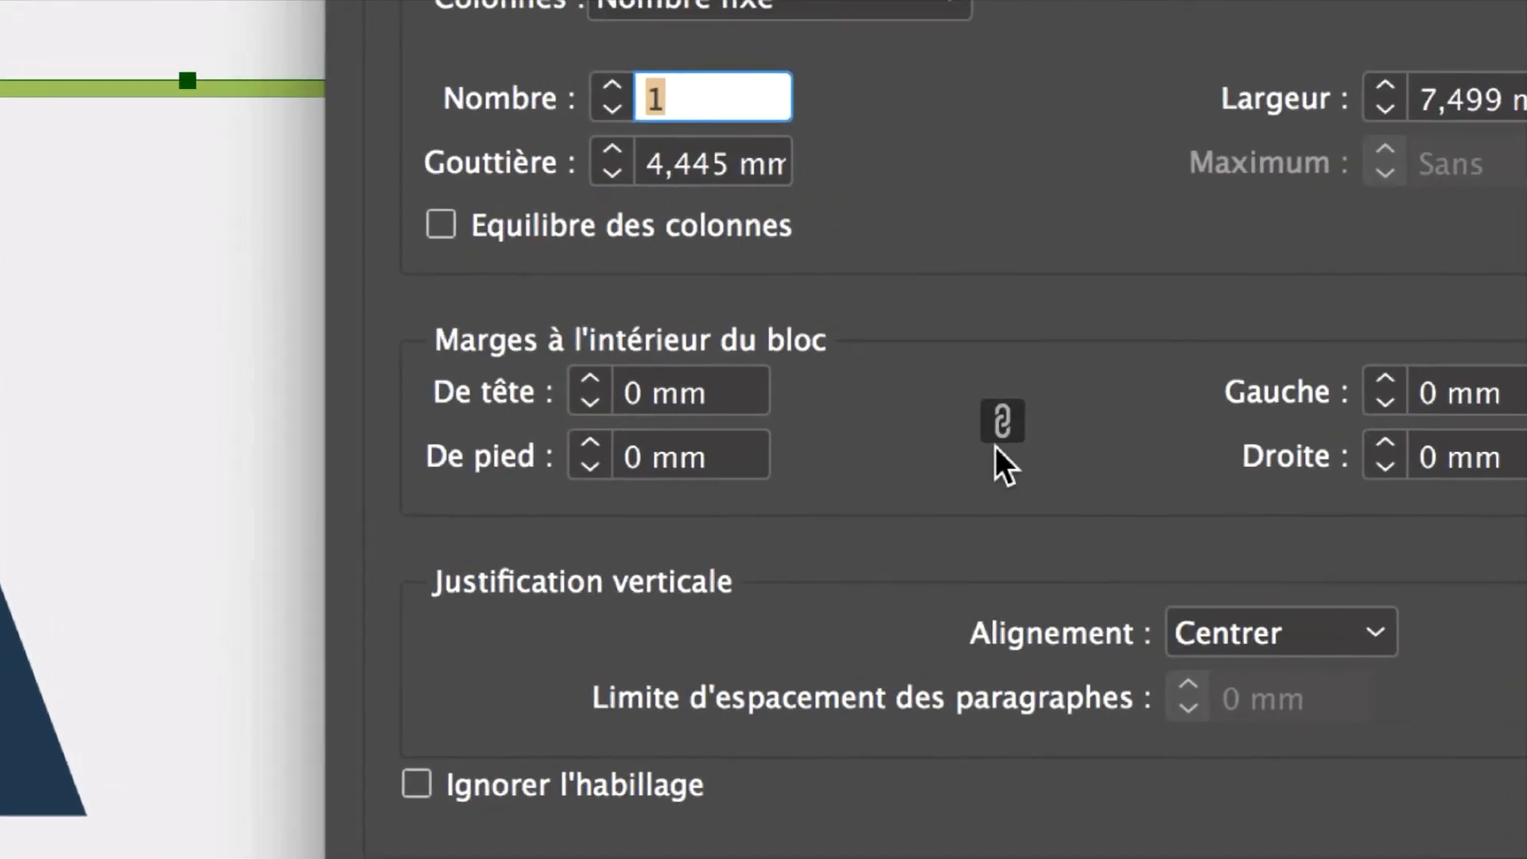
- Unlink the frame's inner margins, enable the preview and try bottom insets of 4 mm and 1 mm
left_click(1000, 436)
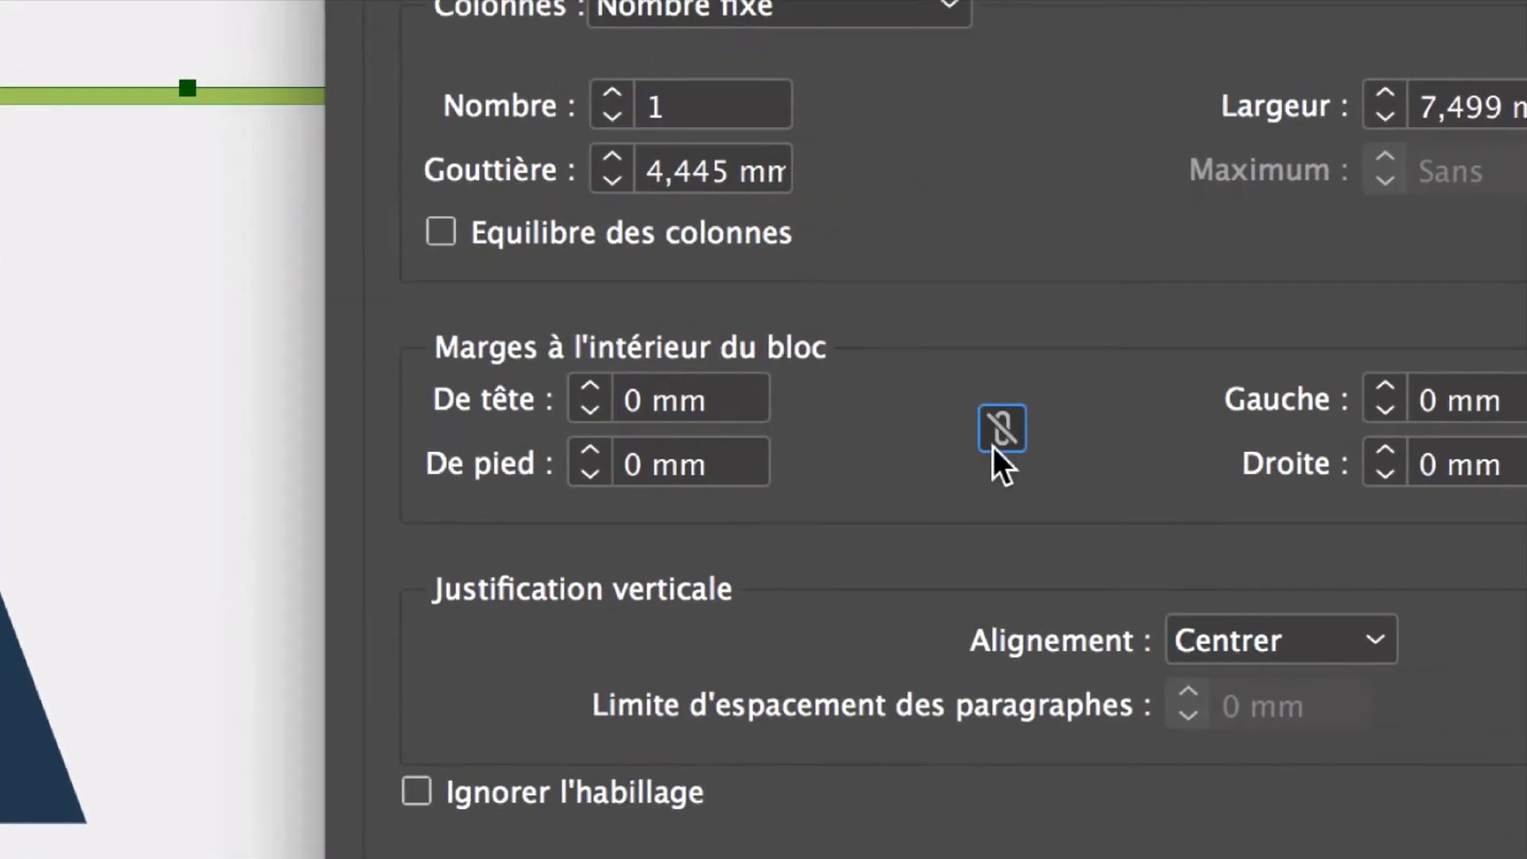
left_click(588, 443)
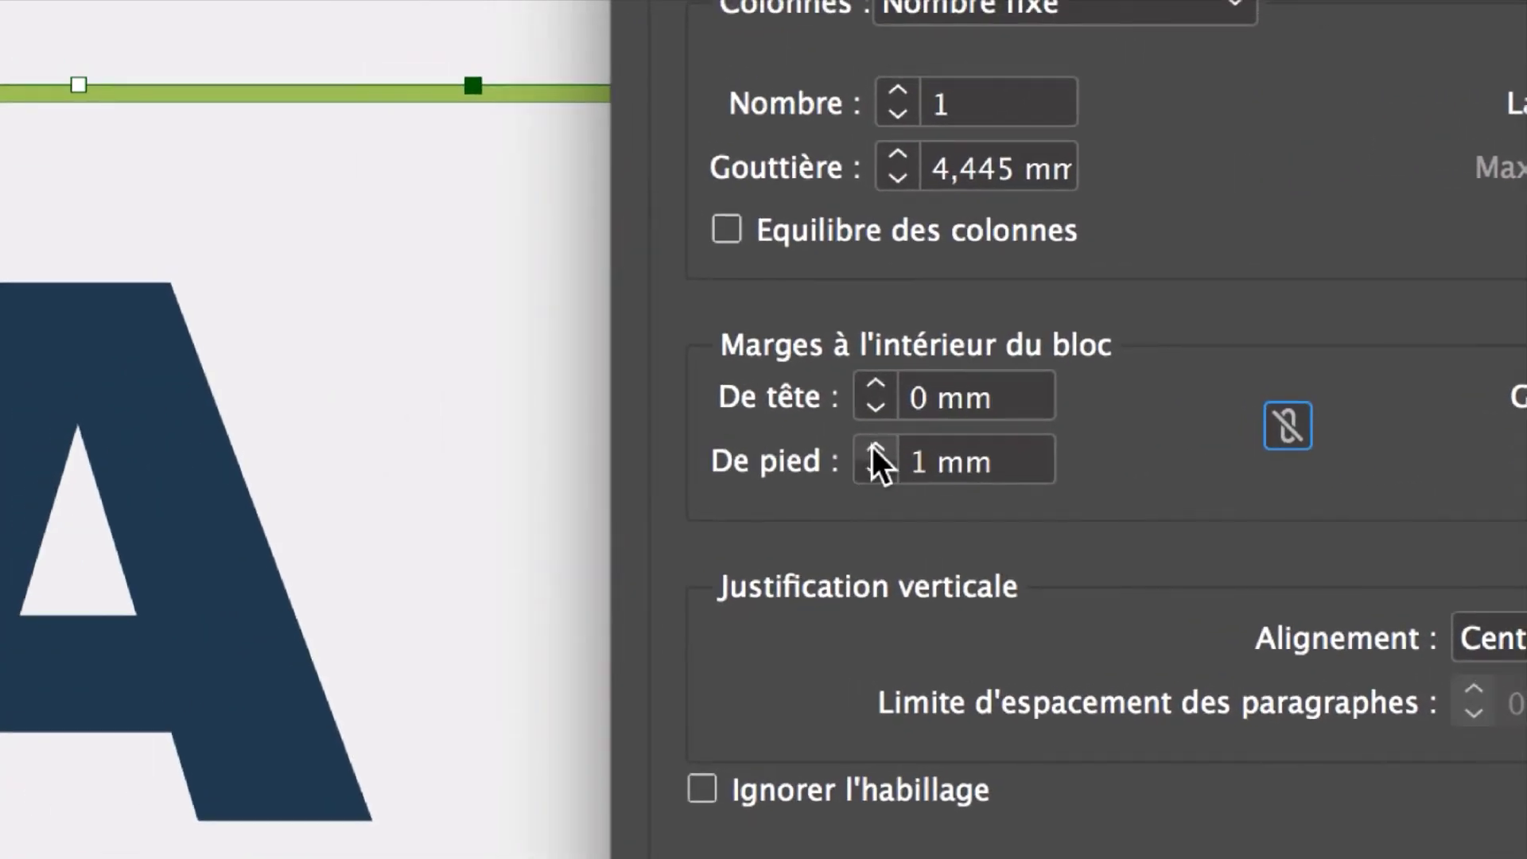
left_click(875, 448)
left_click(875, 448)
left_click(874, 448)
left_click(835, 594)
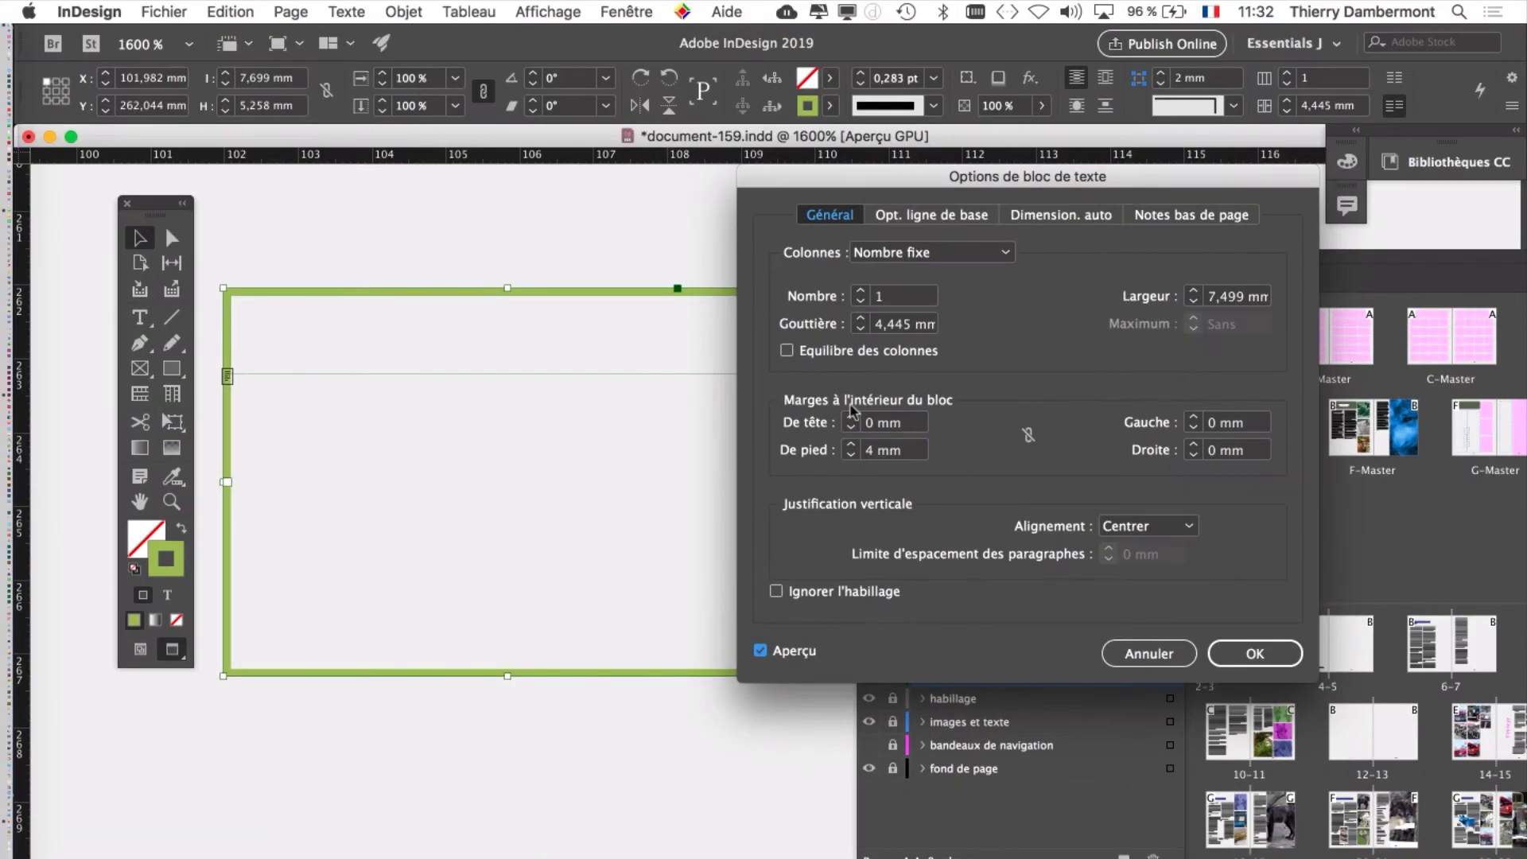
left_click(852, 454)
left_click(851, 454)
left_click(852, 455)
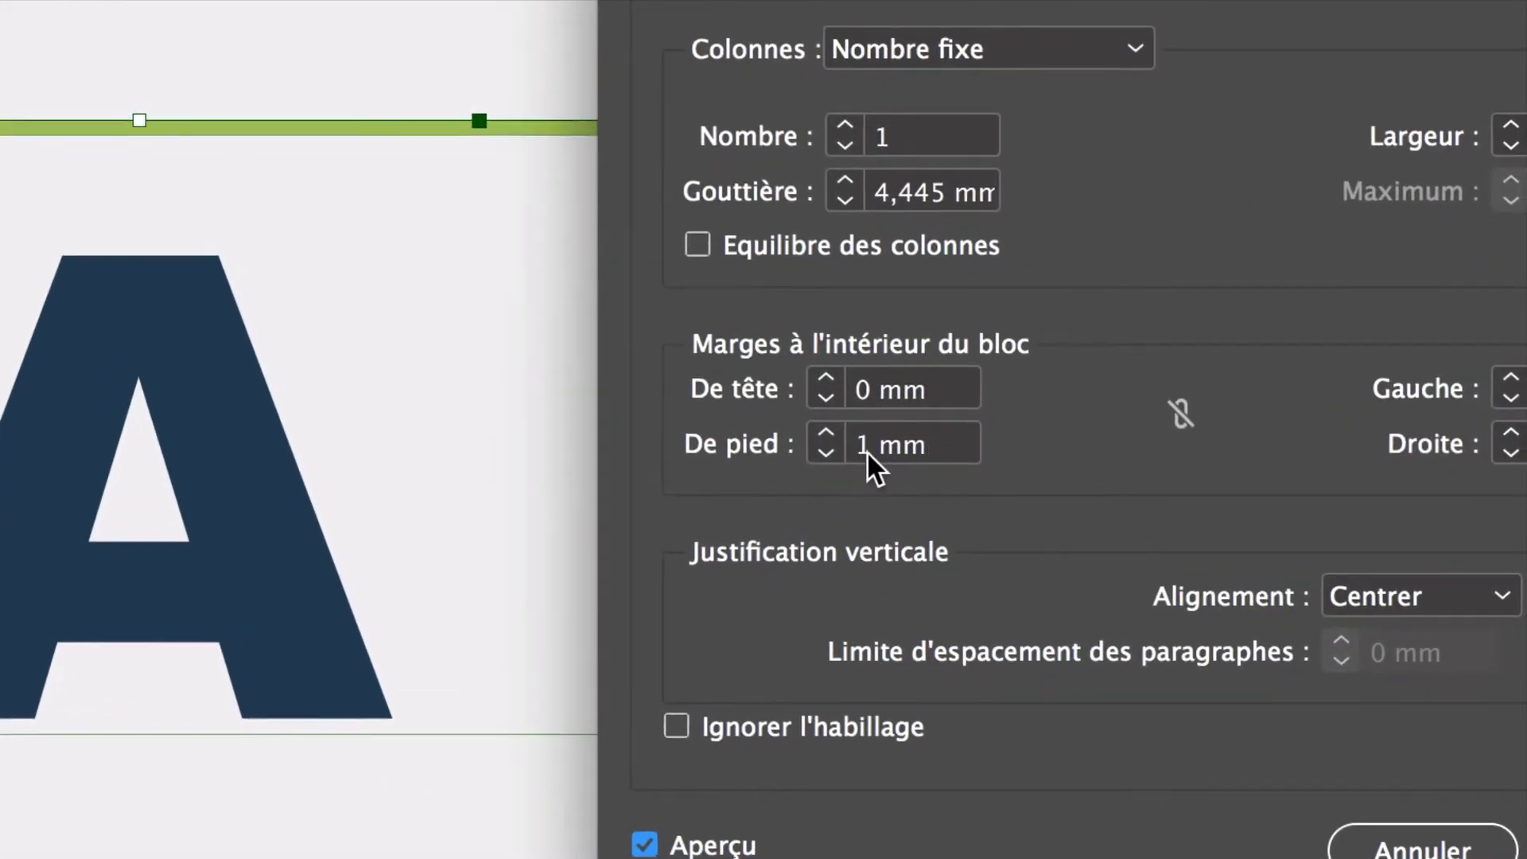
- Try a bottom inset of 0,5 mm, and relink the four inner margins at 0 mm
double_click(865, 451)
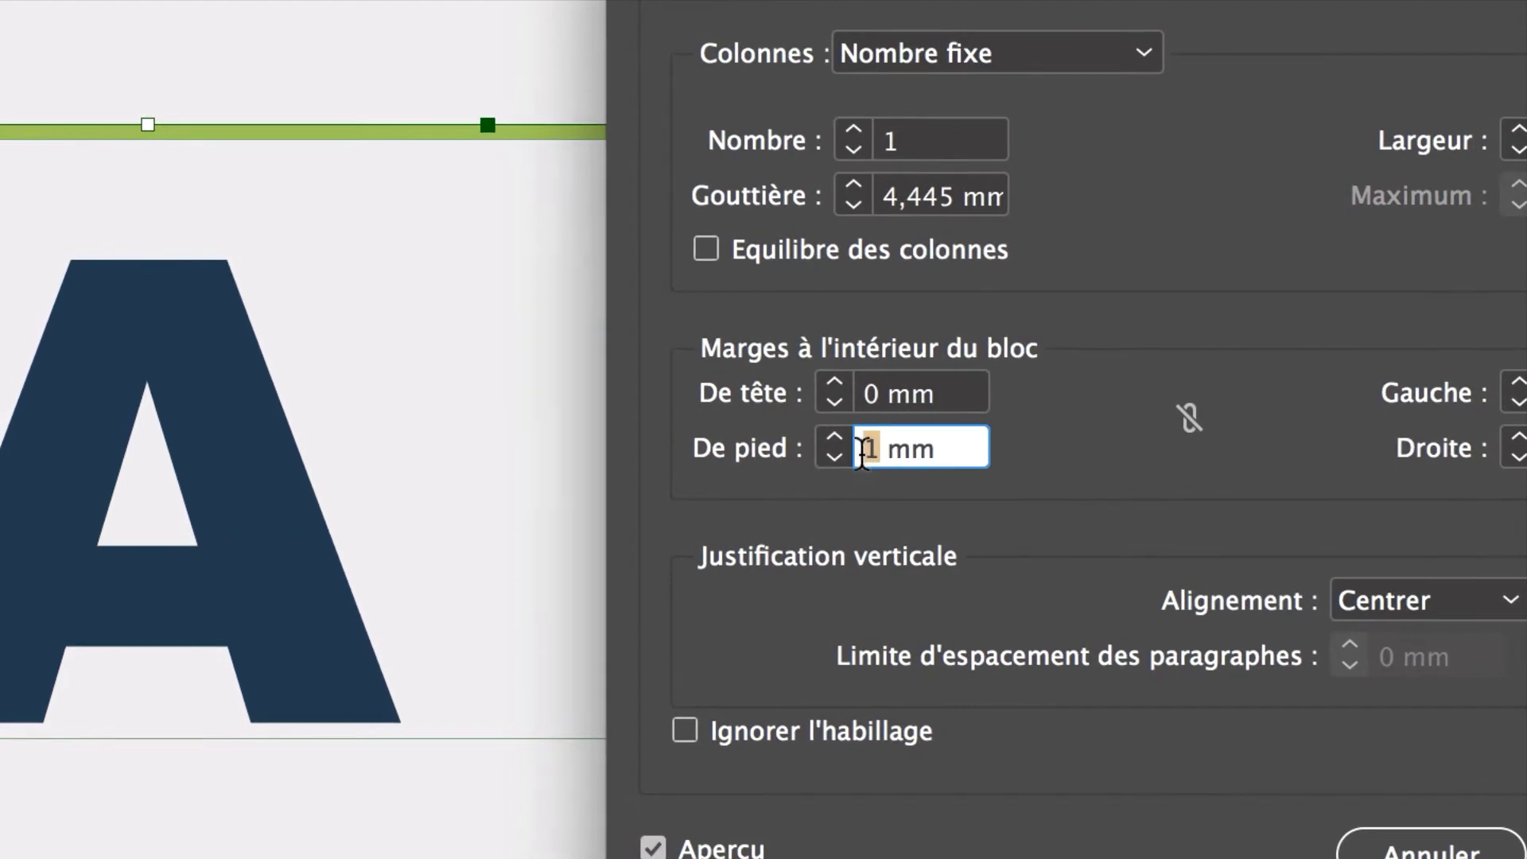
type("0,5")
key("Tab")
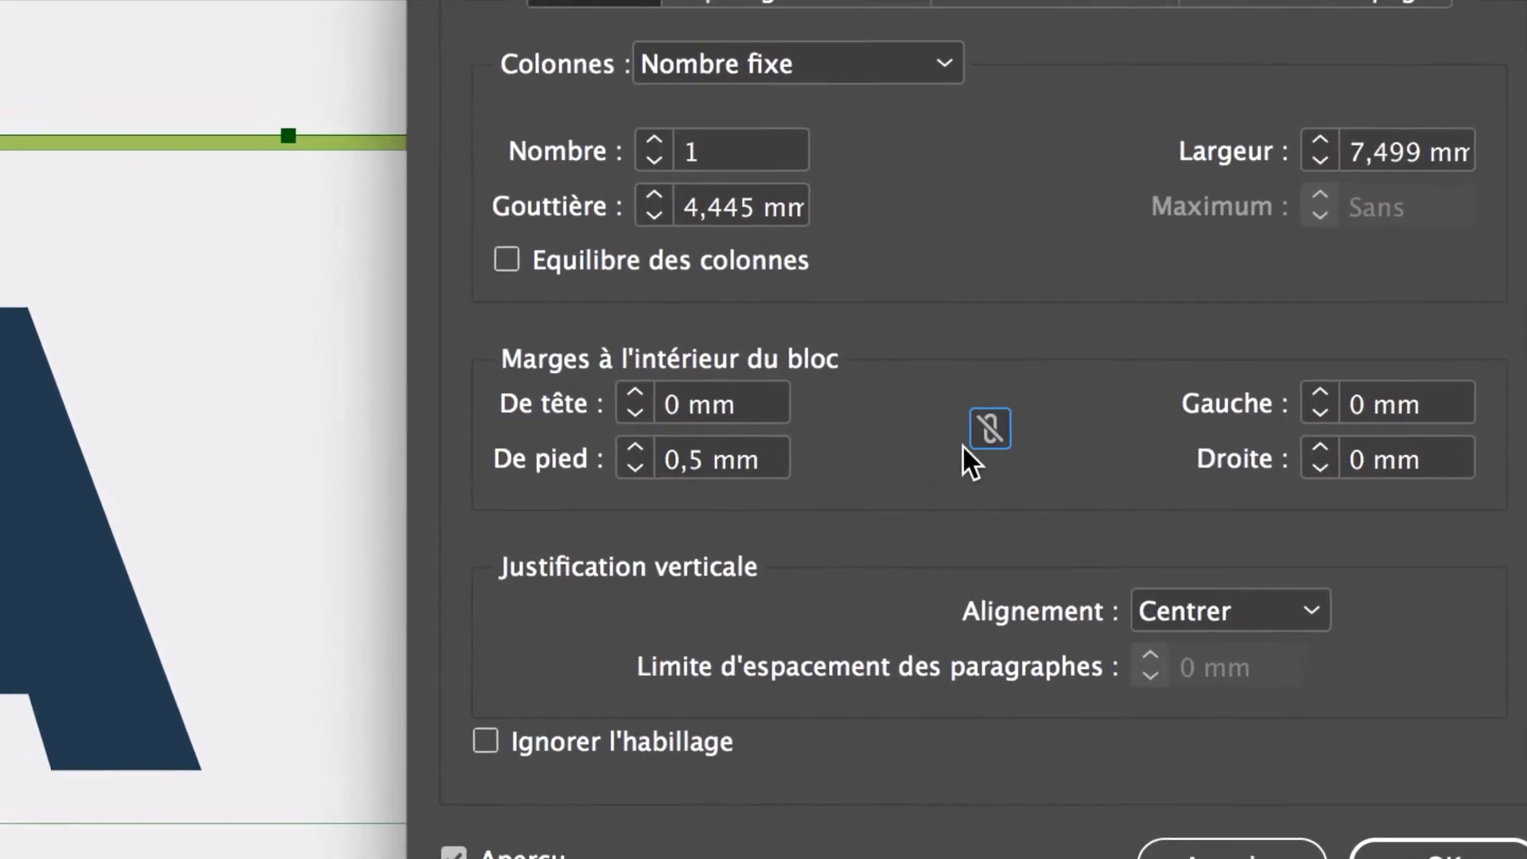
left_click(1184, 407)
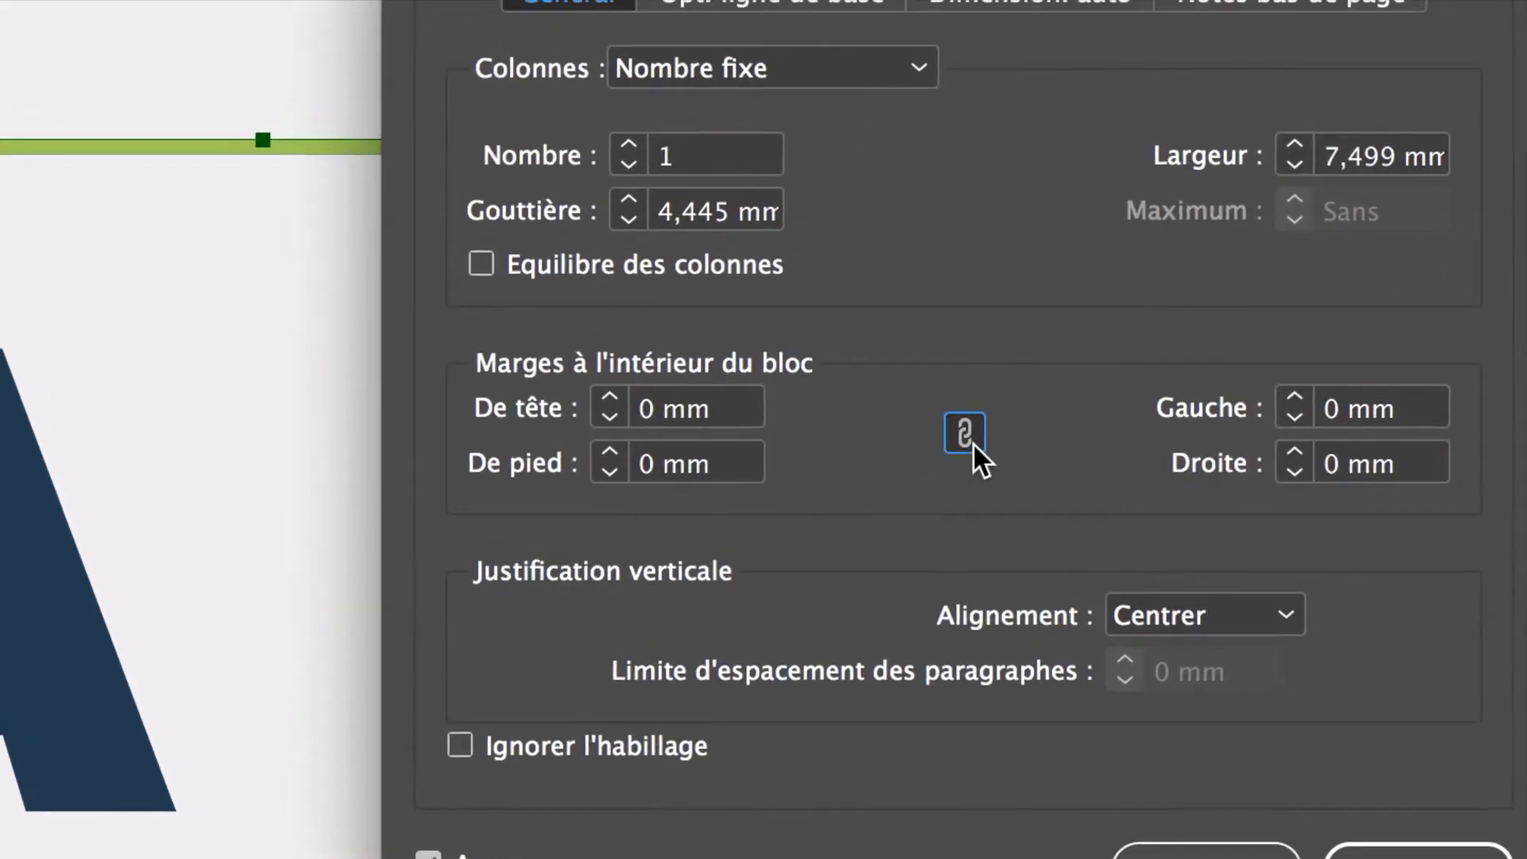
- Unlink the inner margins again, try a 1 mm bottom inset and return all four linked insets to 0 mm
left_click(973, 435)
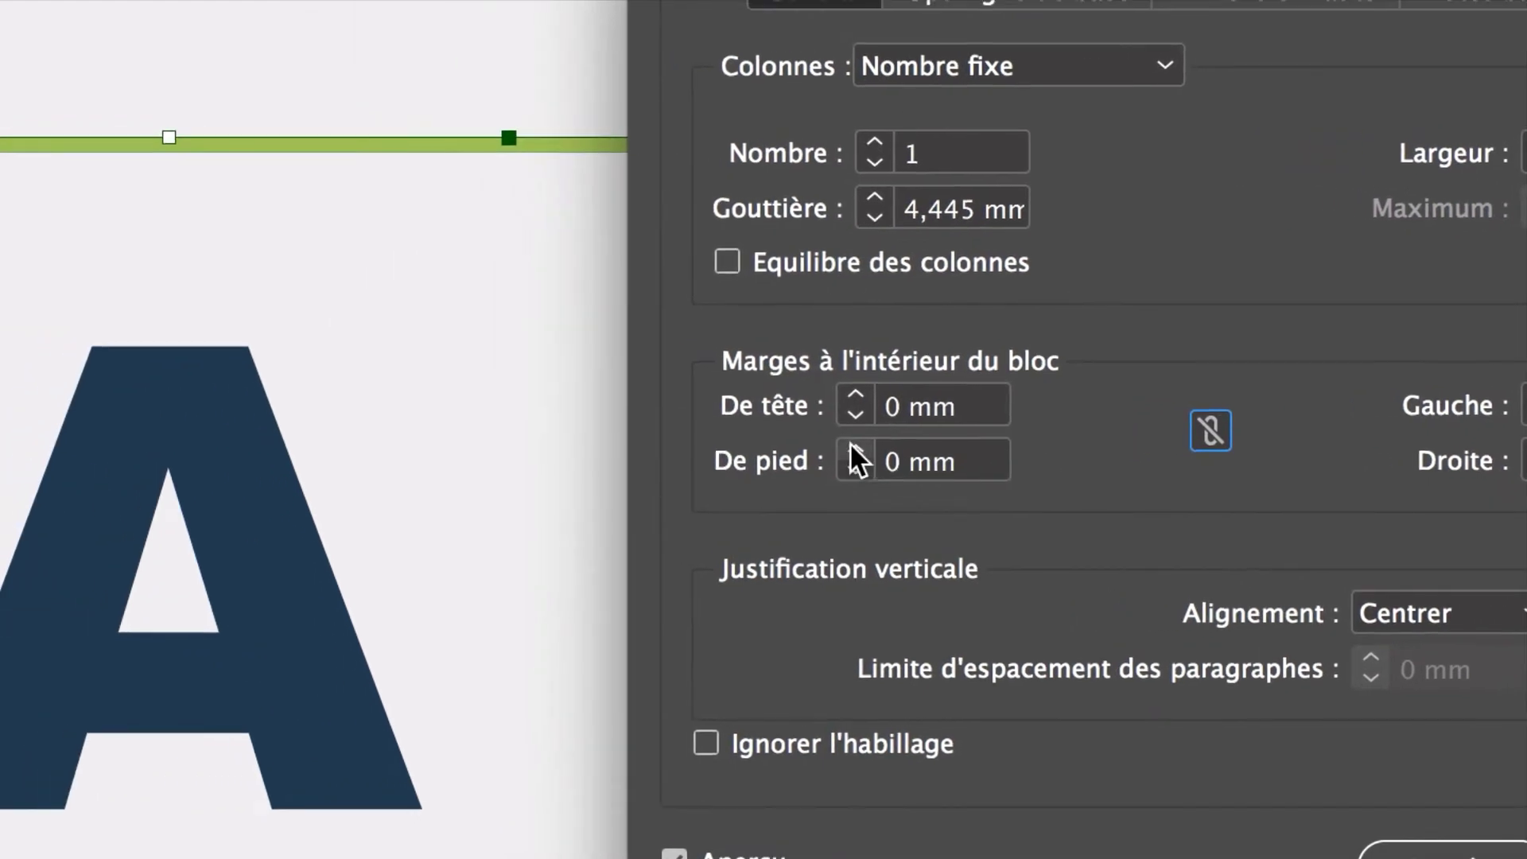
left_click(749, 441)
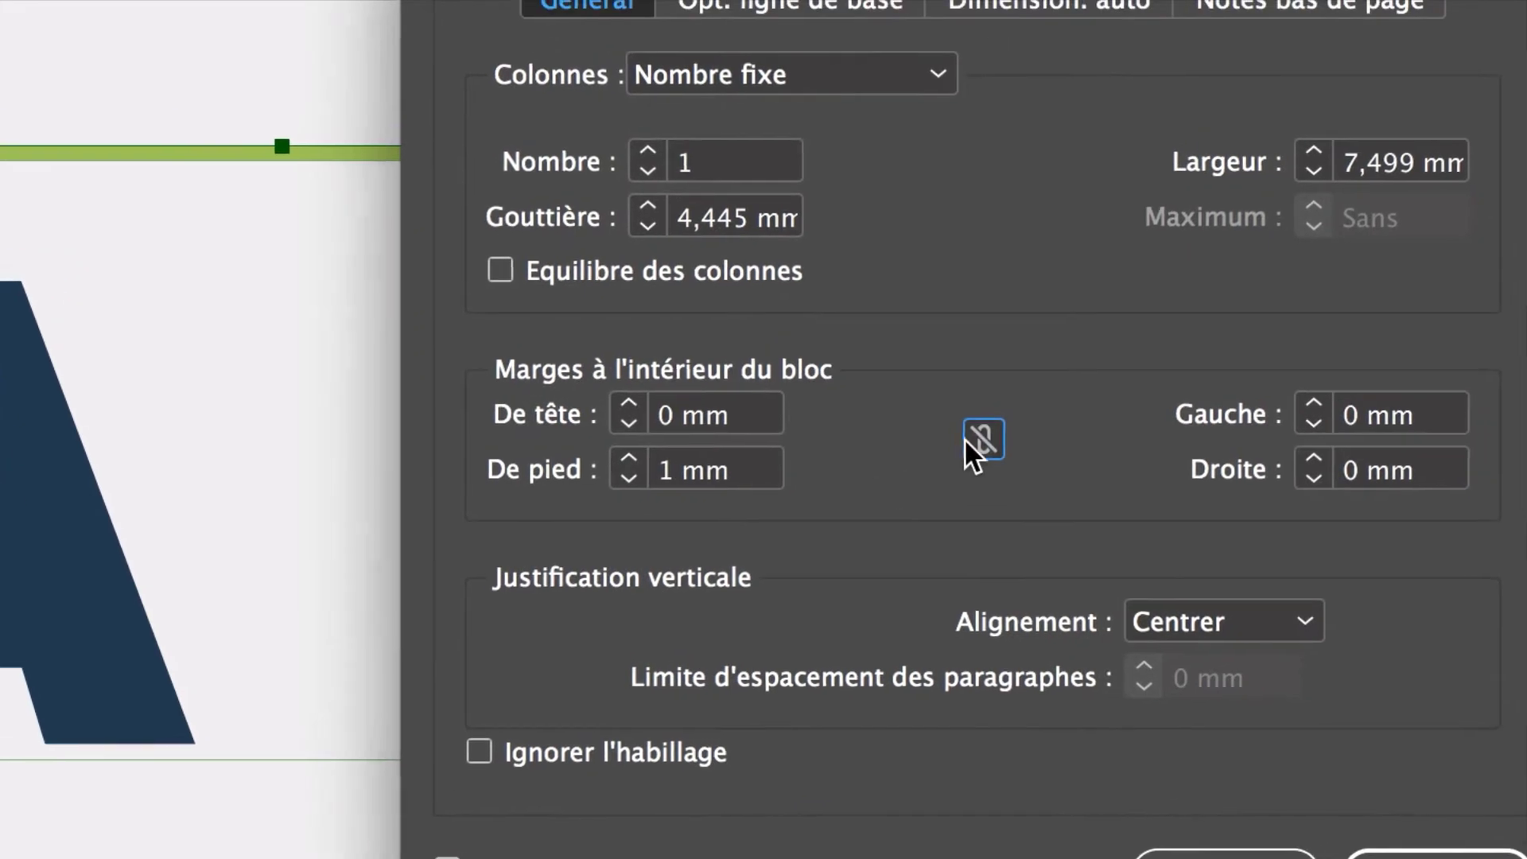
left_click(1276, 280)
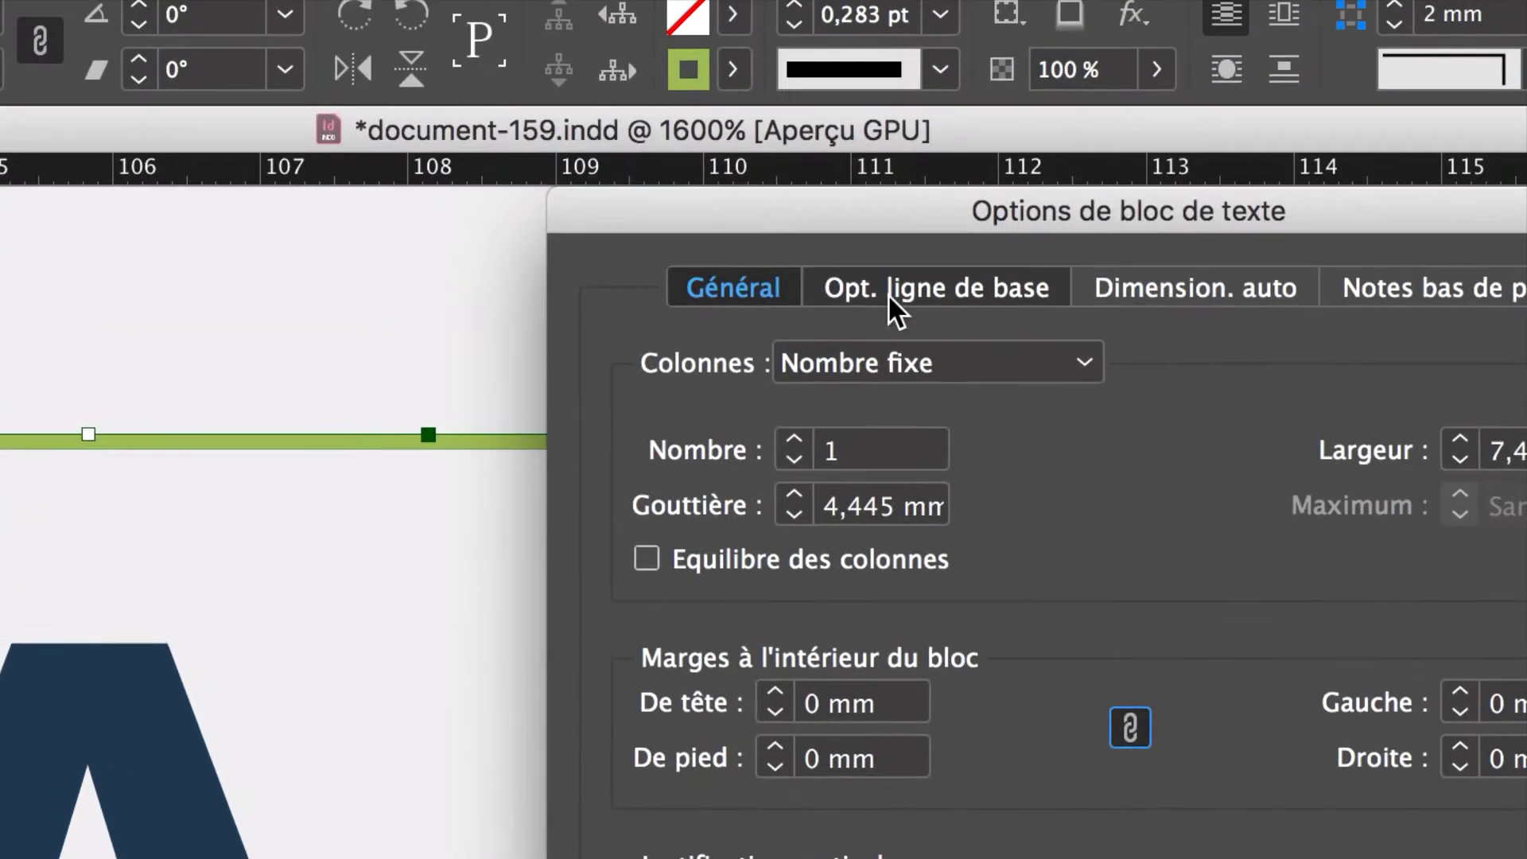
- Set the first baseline offset (Décalage) of the page-number frame to Œil
left_click(888, 293)
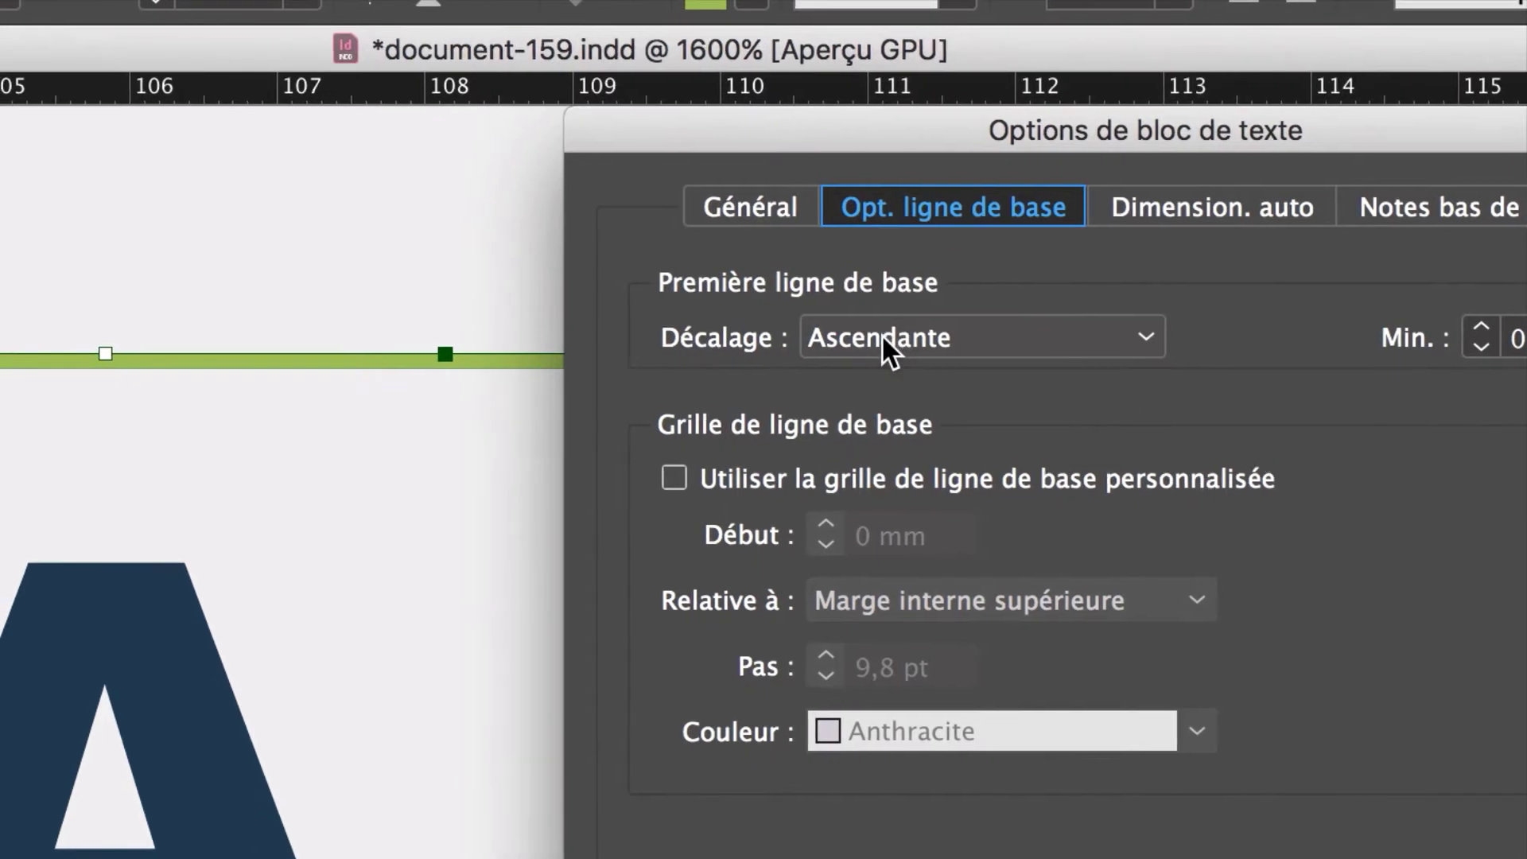
left_click(883, 338)
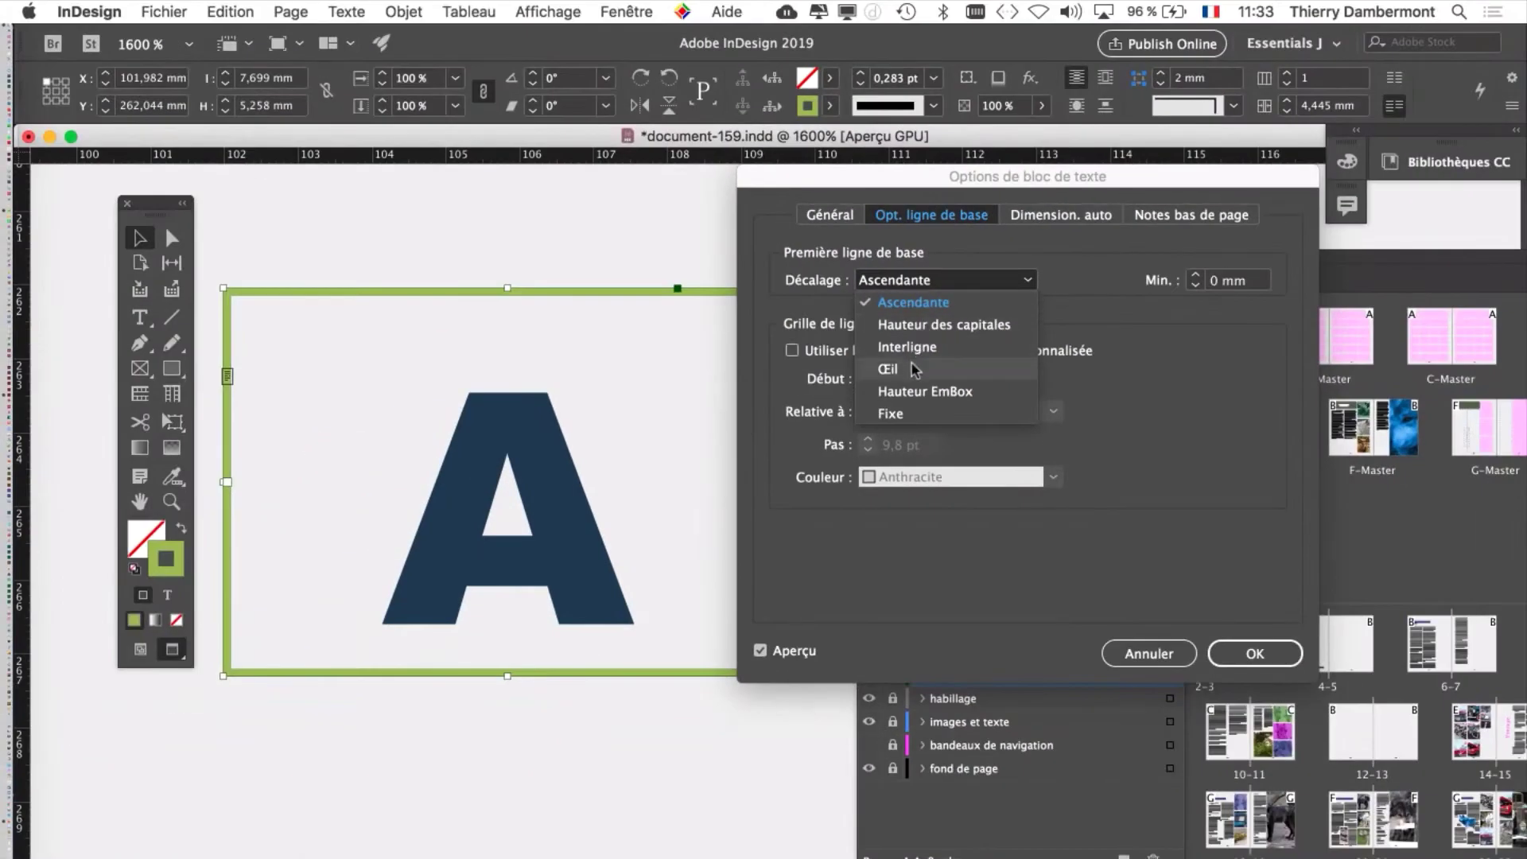
left_click(914, 370)
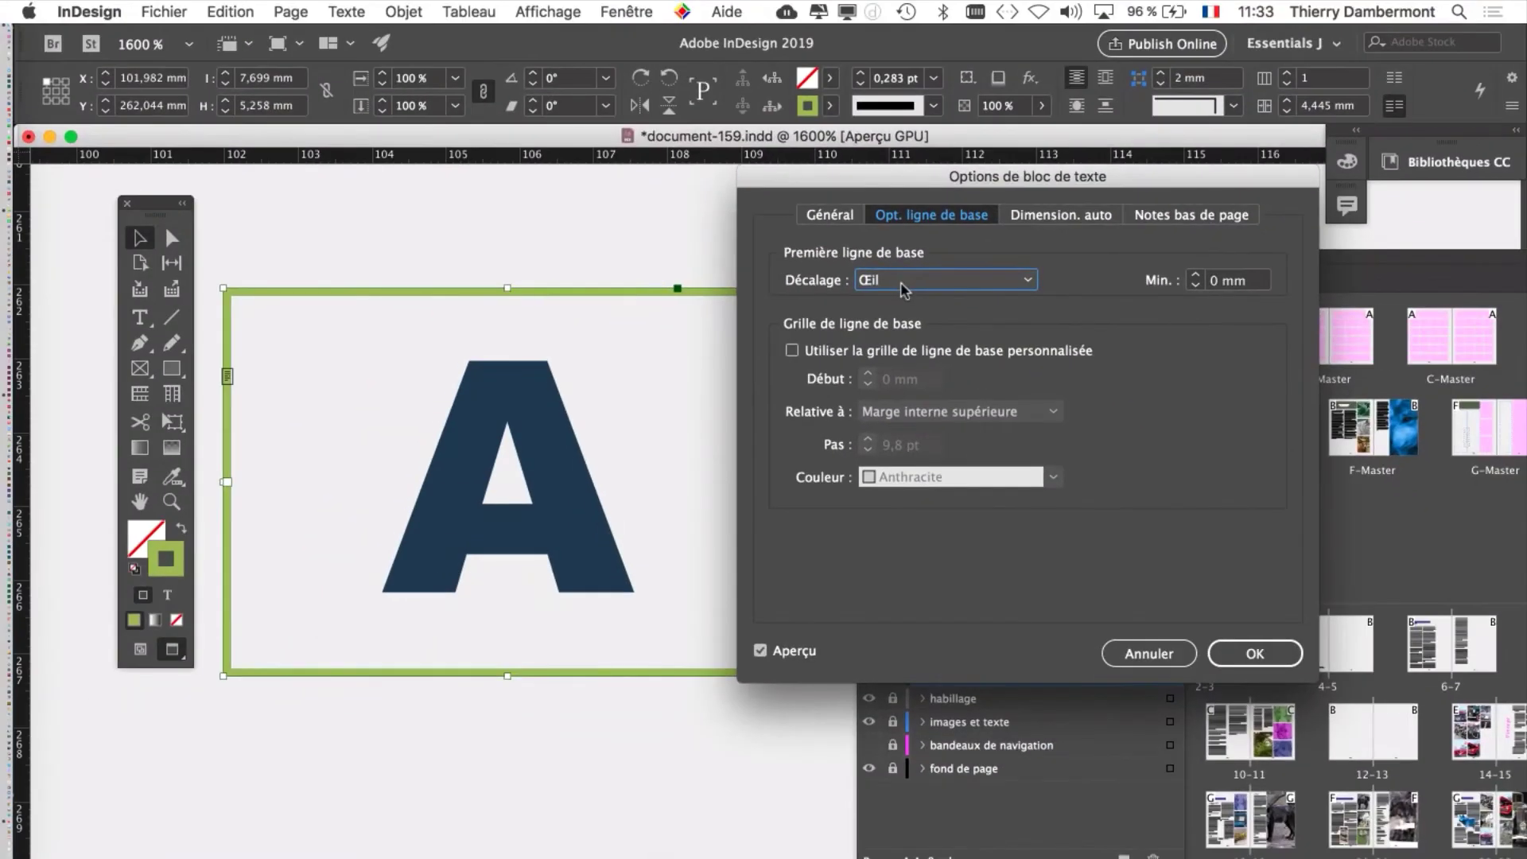
- Compare the marker's position with the preview off and on, and apply the text frame options
left_click(761, 652)
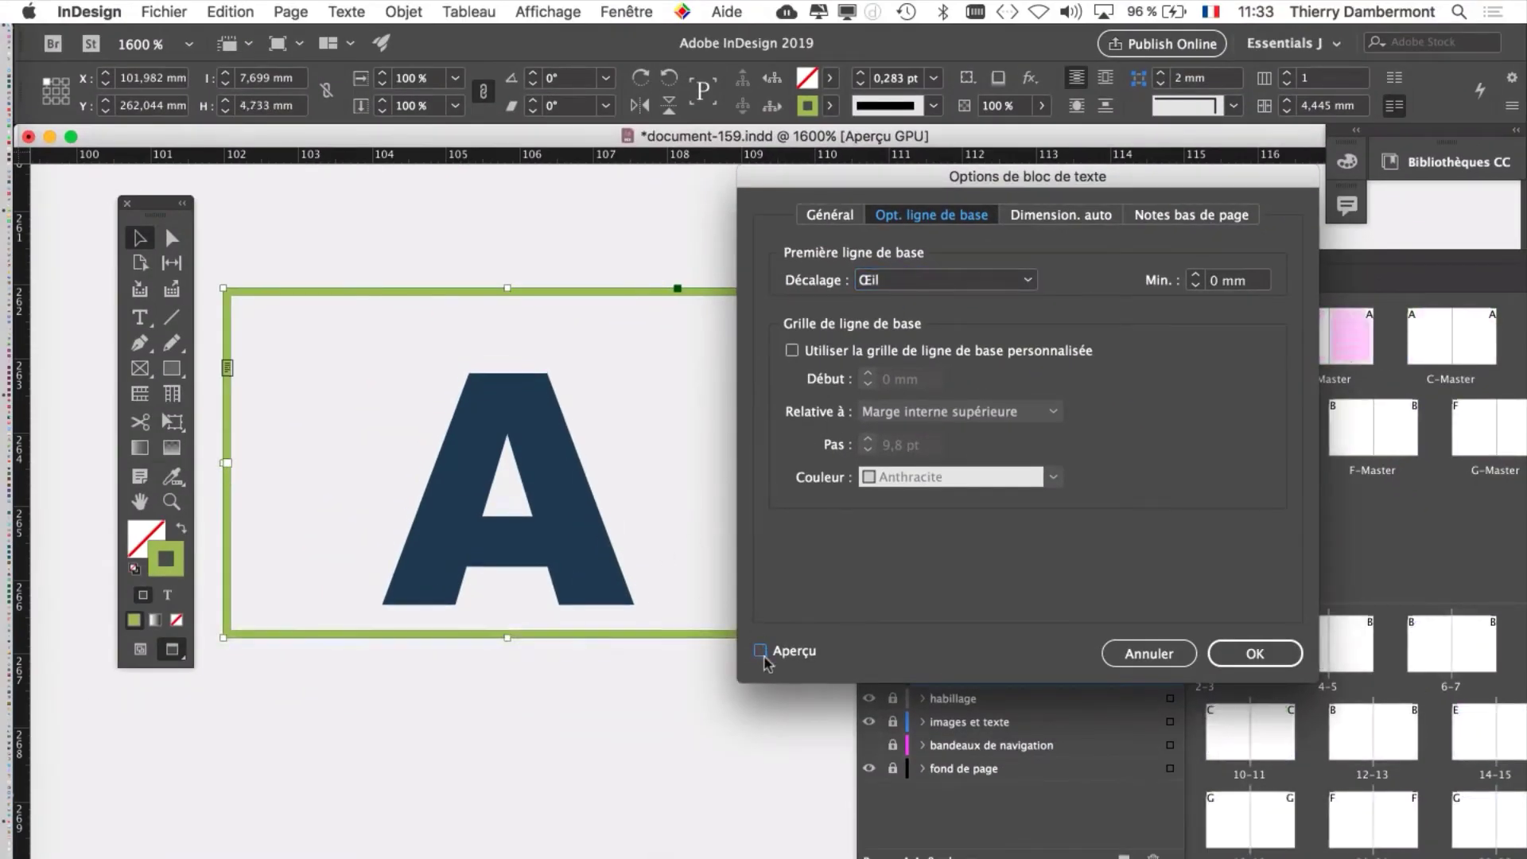
left_click(761, 652)
left_click(764, 656)
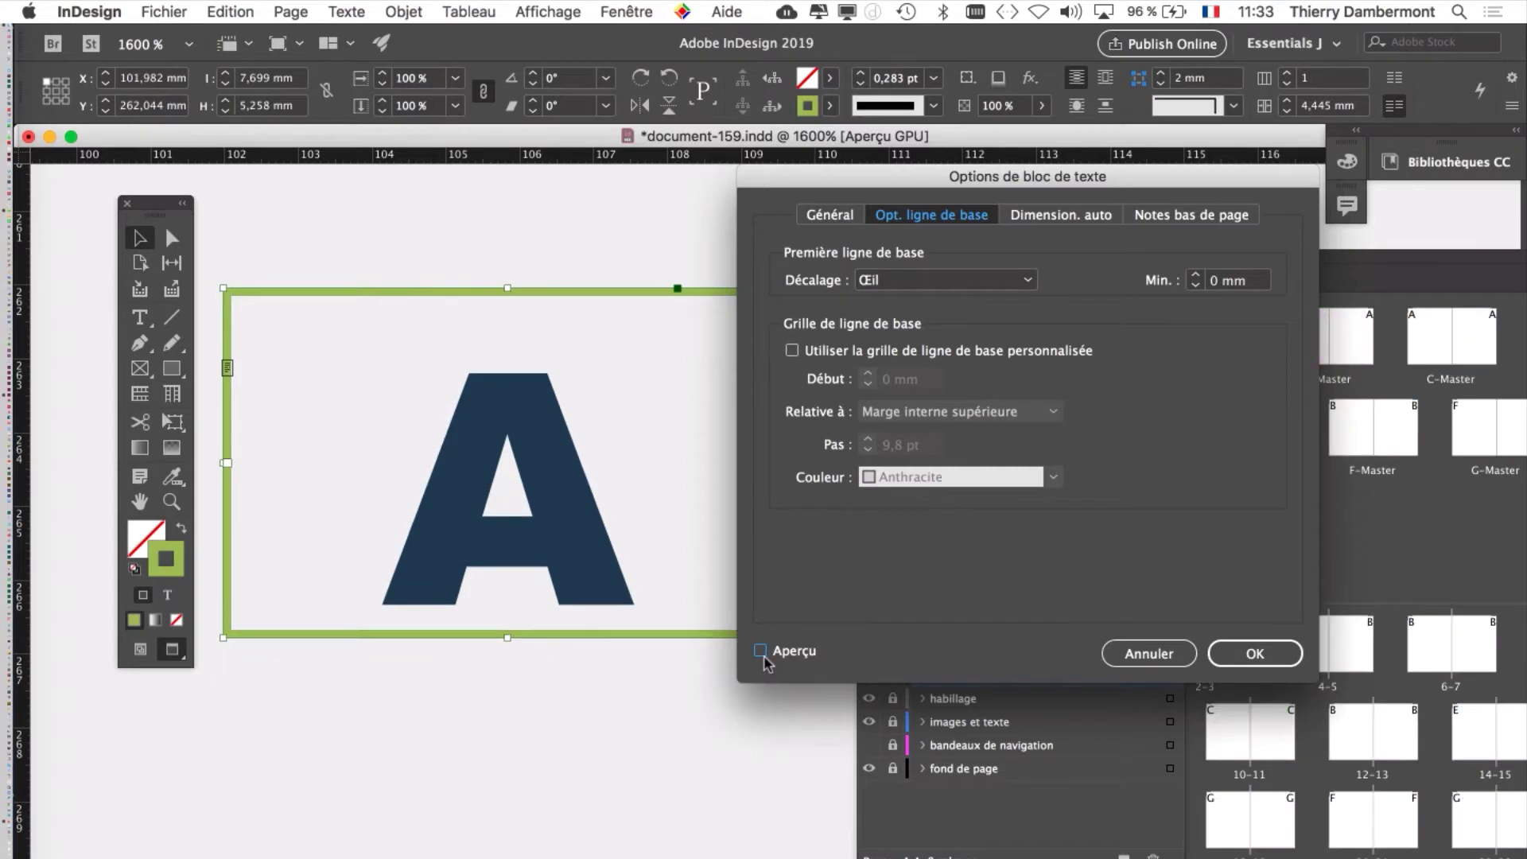
left_click(761, 652)
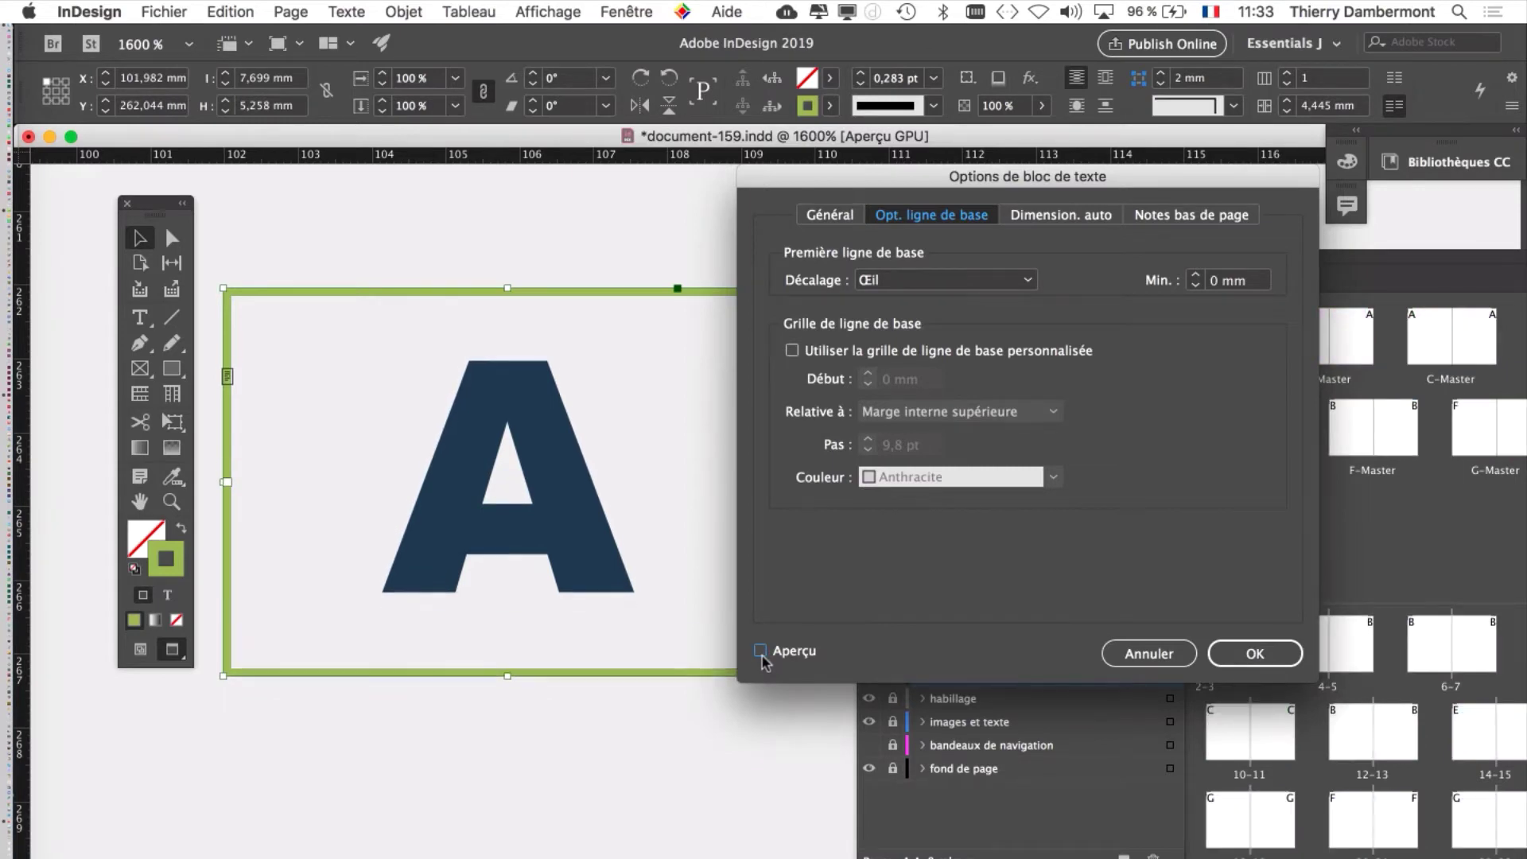
left_click(761, 653)
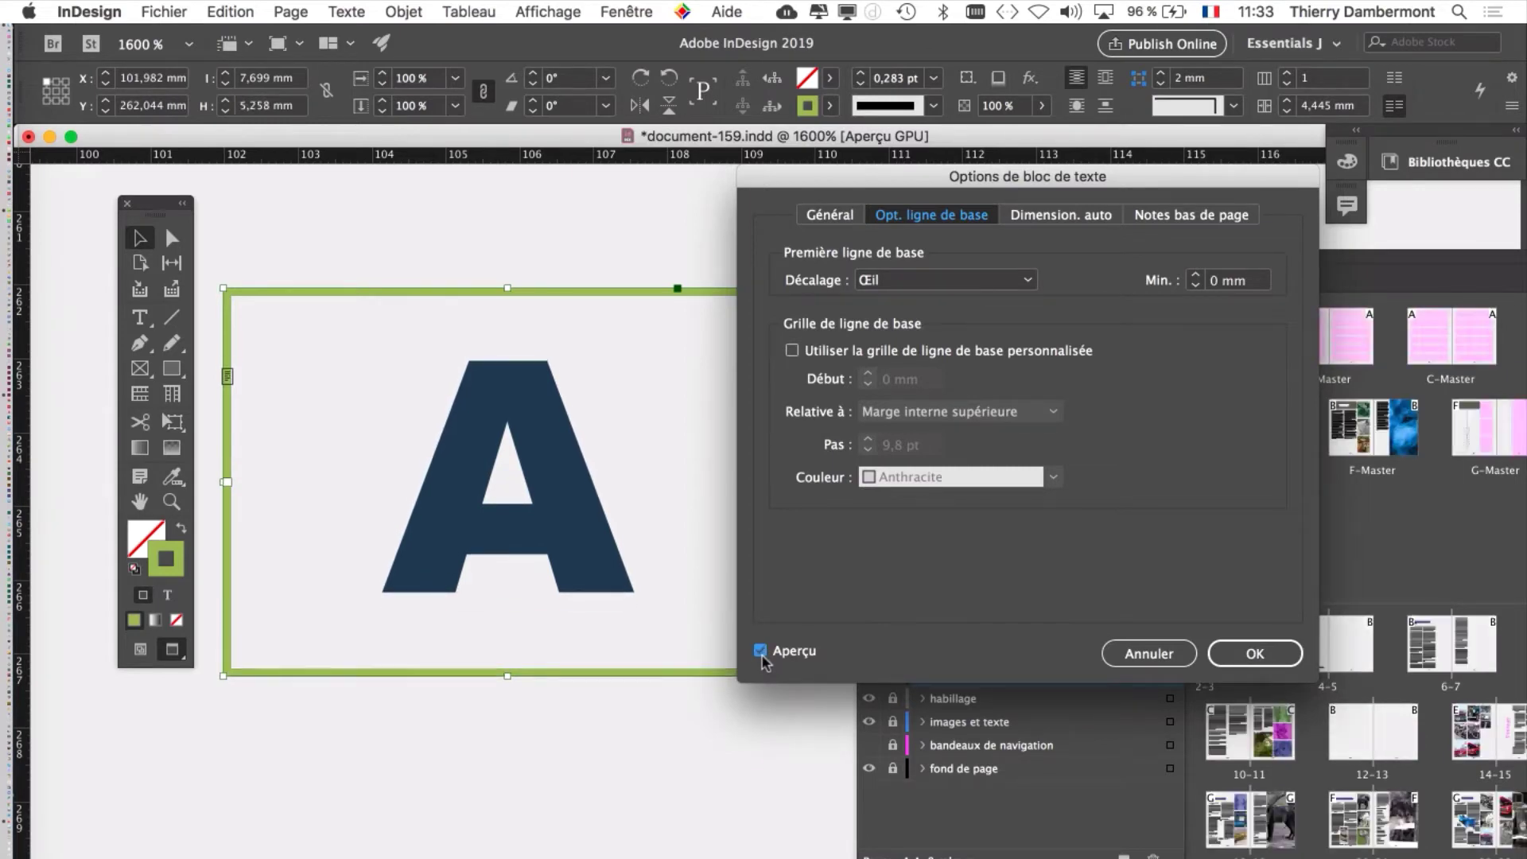
left_click(1277, 655)
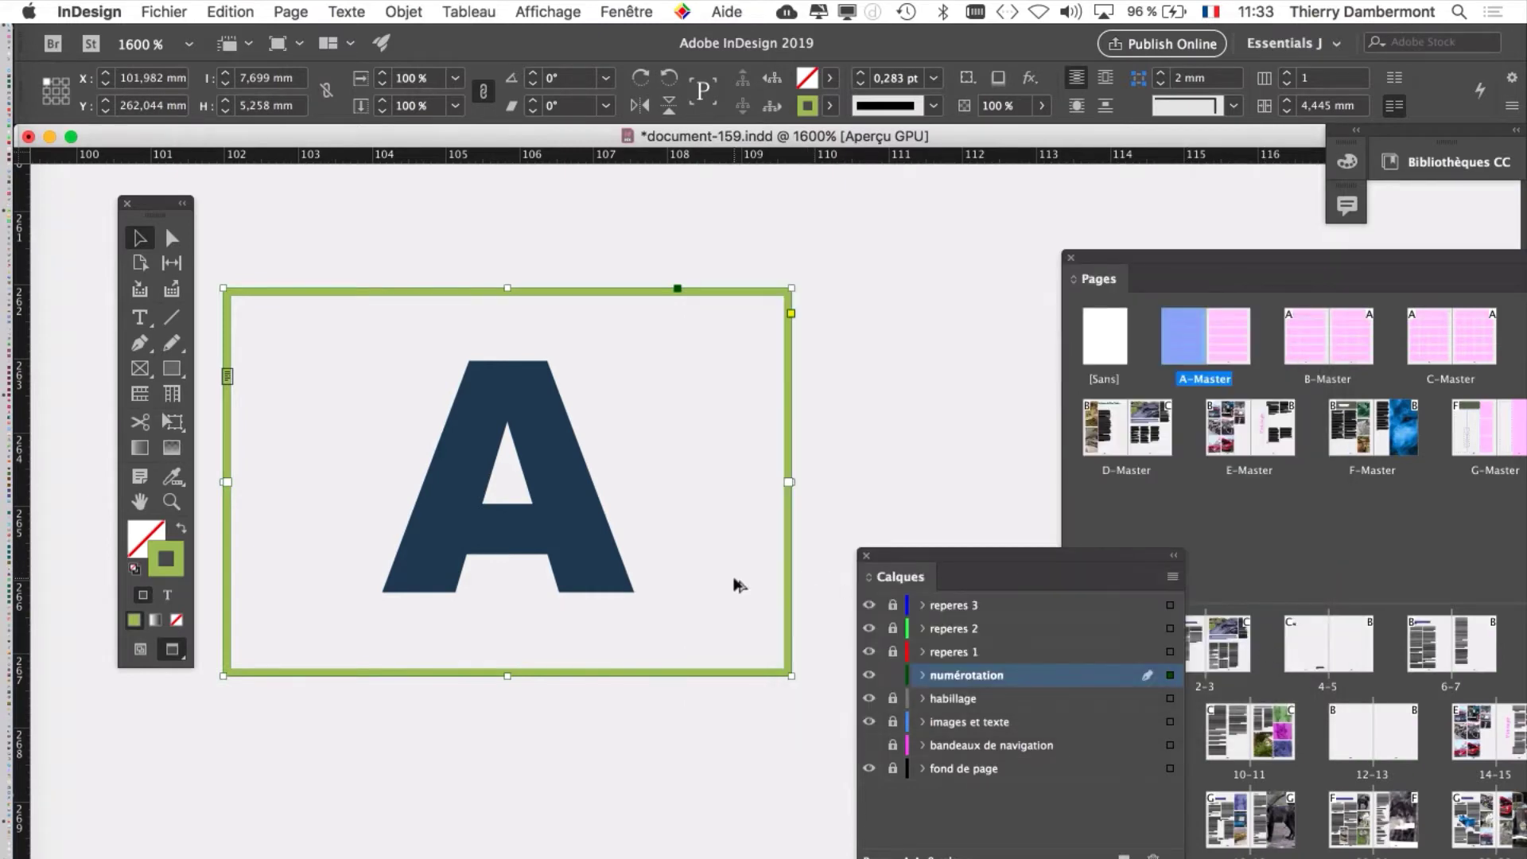
scroll(739, 586, "down", 3)
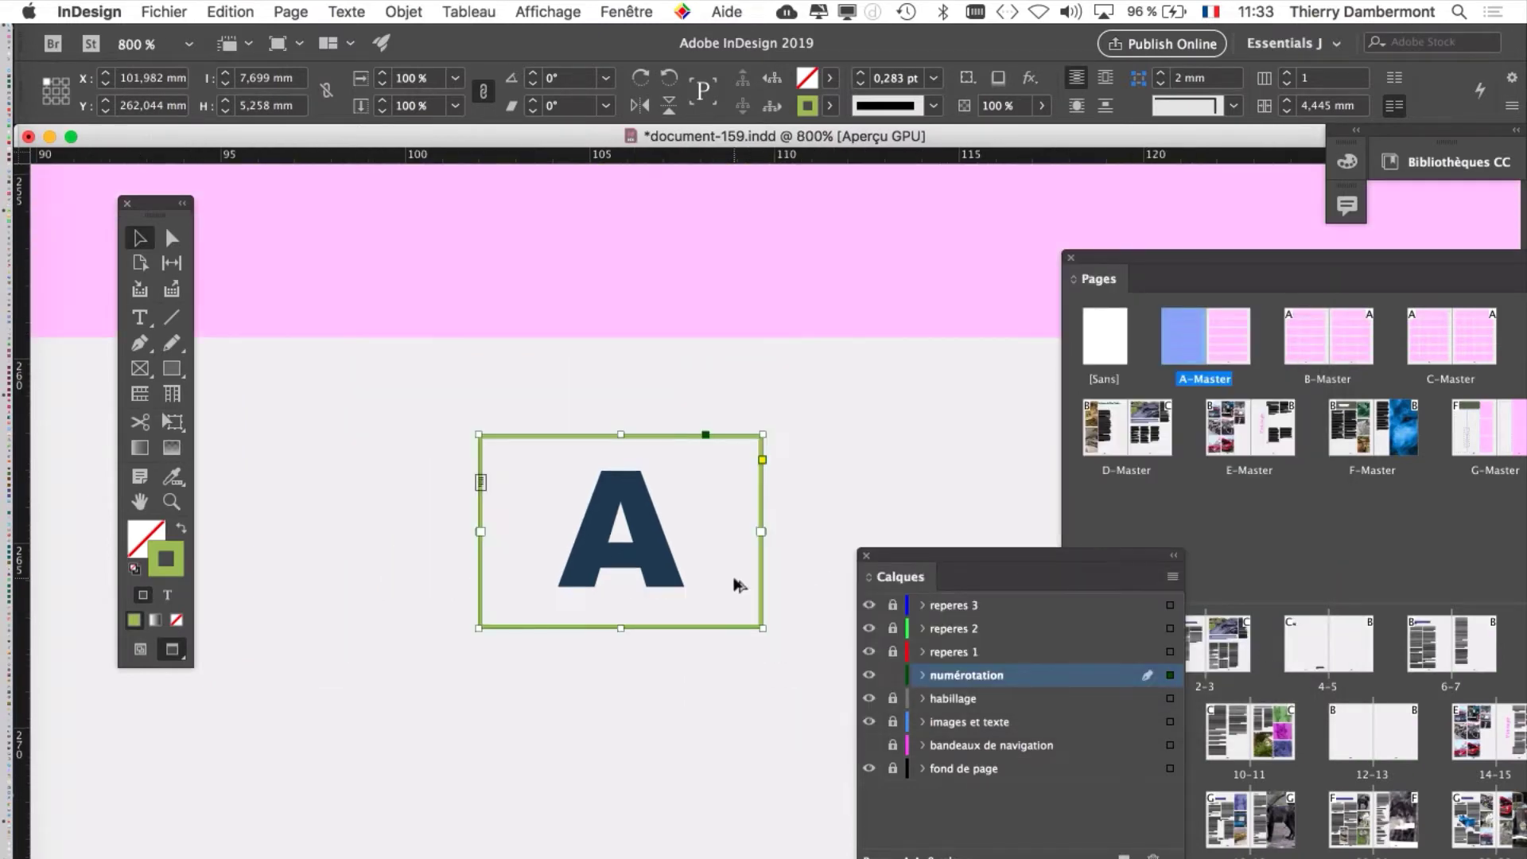
- Review the first baseline offset in the page-number frame's text options, keep Œil, and apply the options
left_click_drag(679, 556, 493, 416)
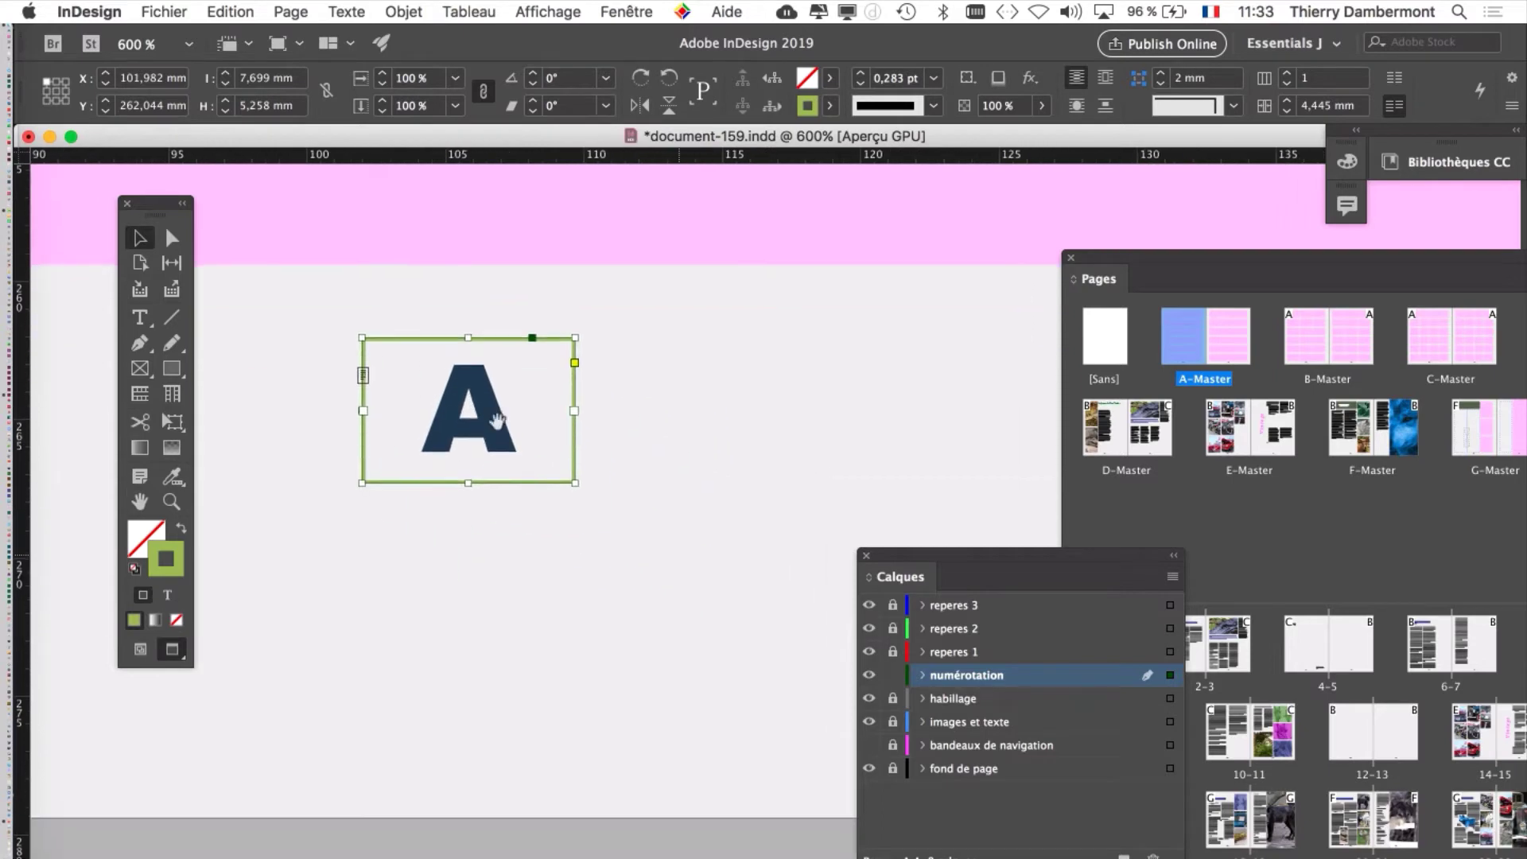
scroll(422, 416, "up", 3)
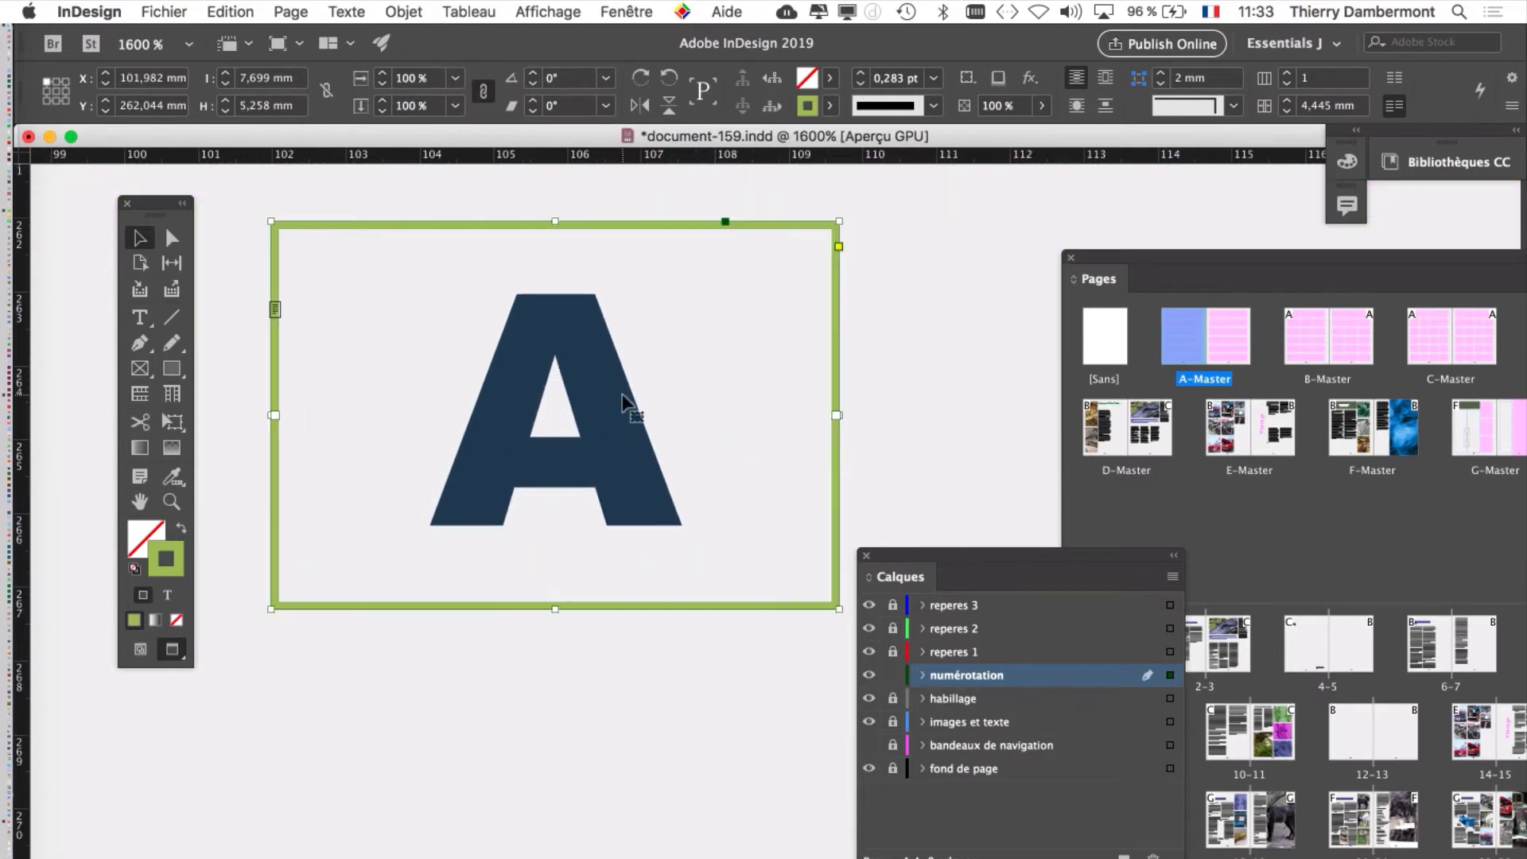
left_click(404, 12)
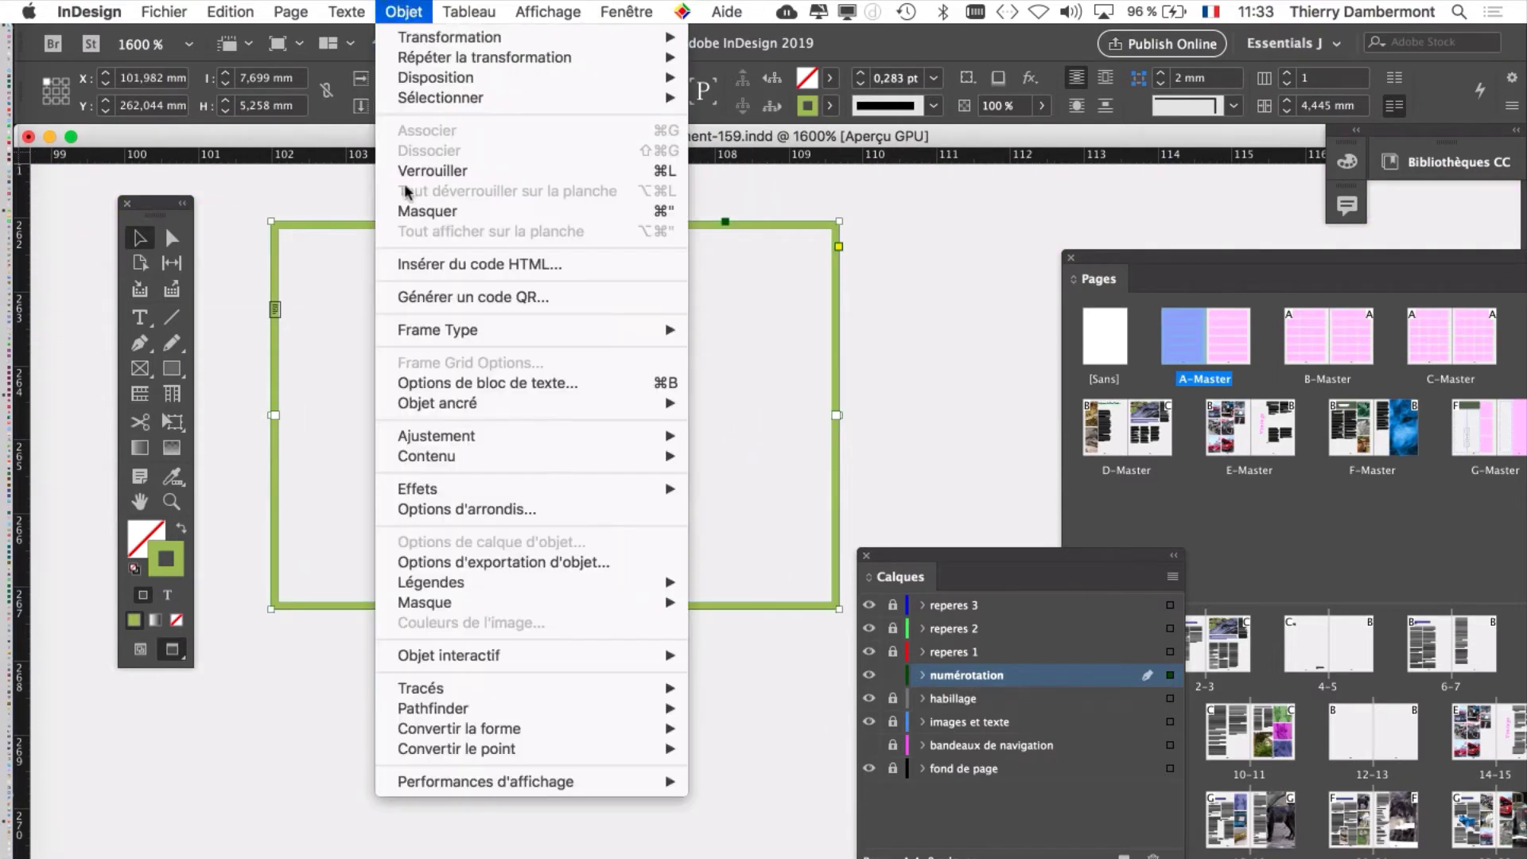
left_click(463, 384)
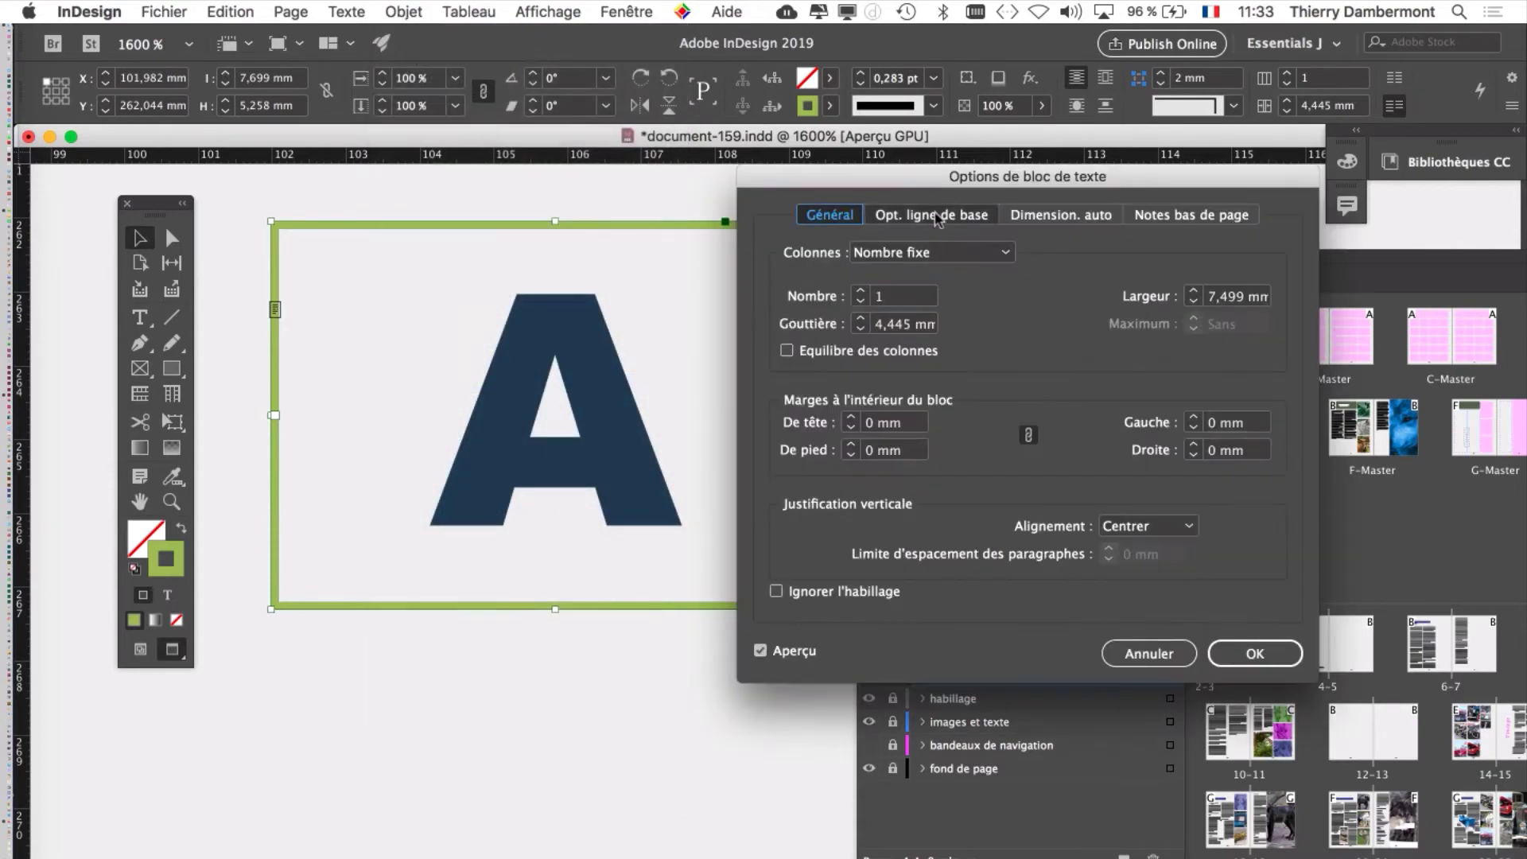
left_click(932, 214)
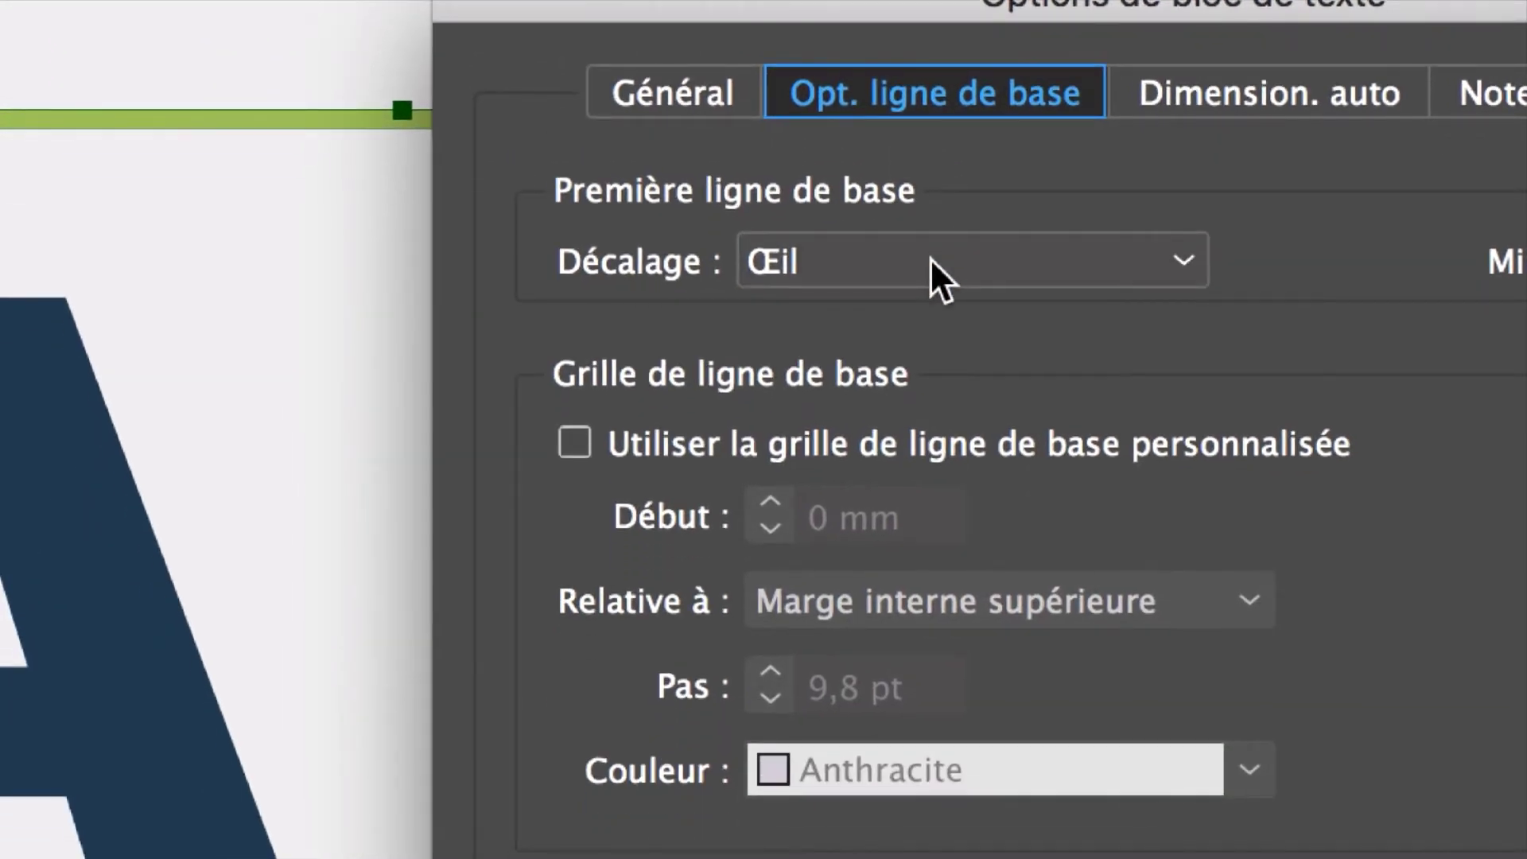
left_click(936, 278)
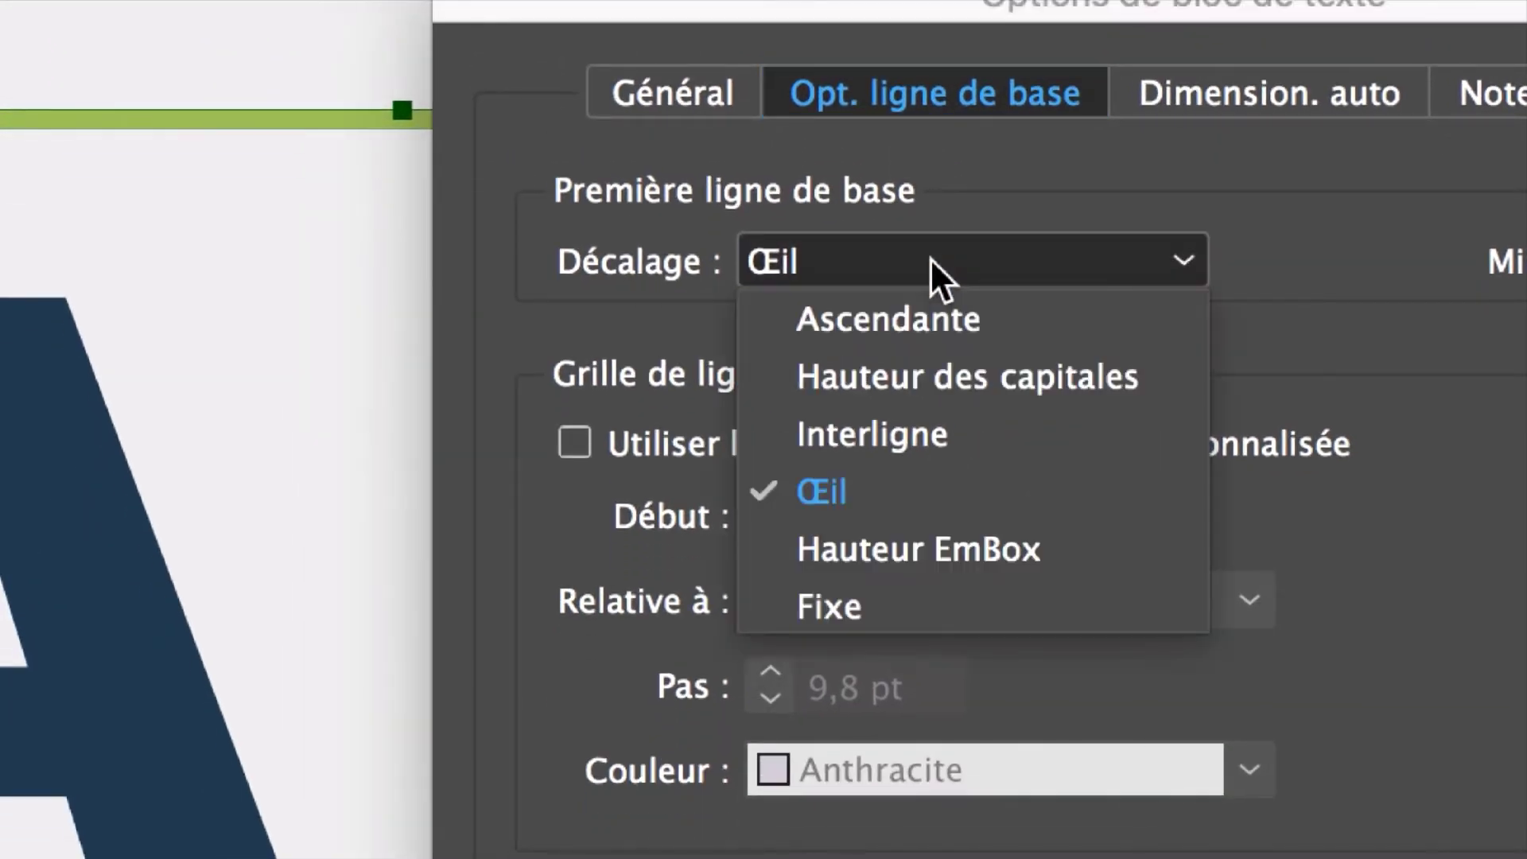
left_click(923, 495)
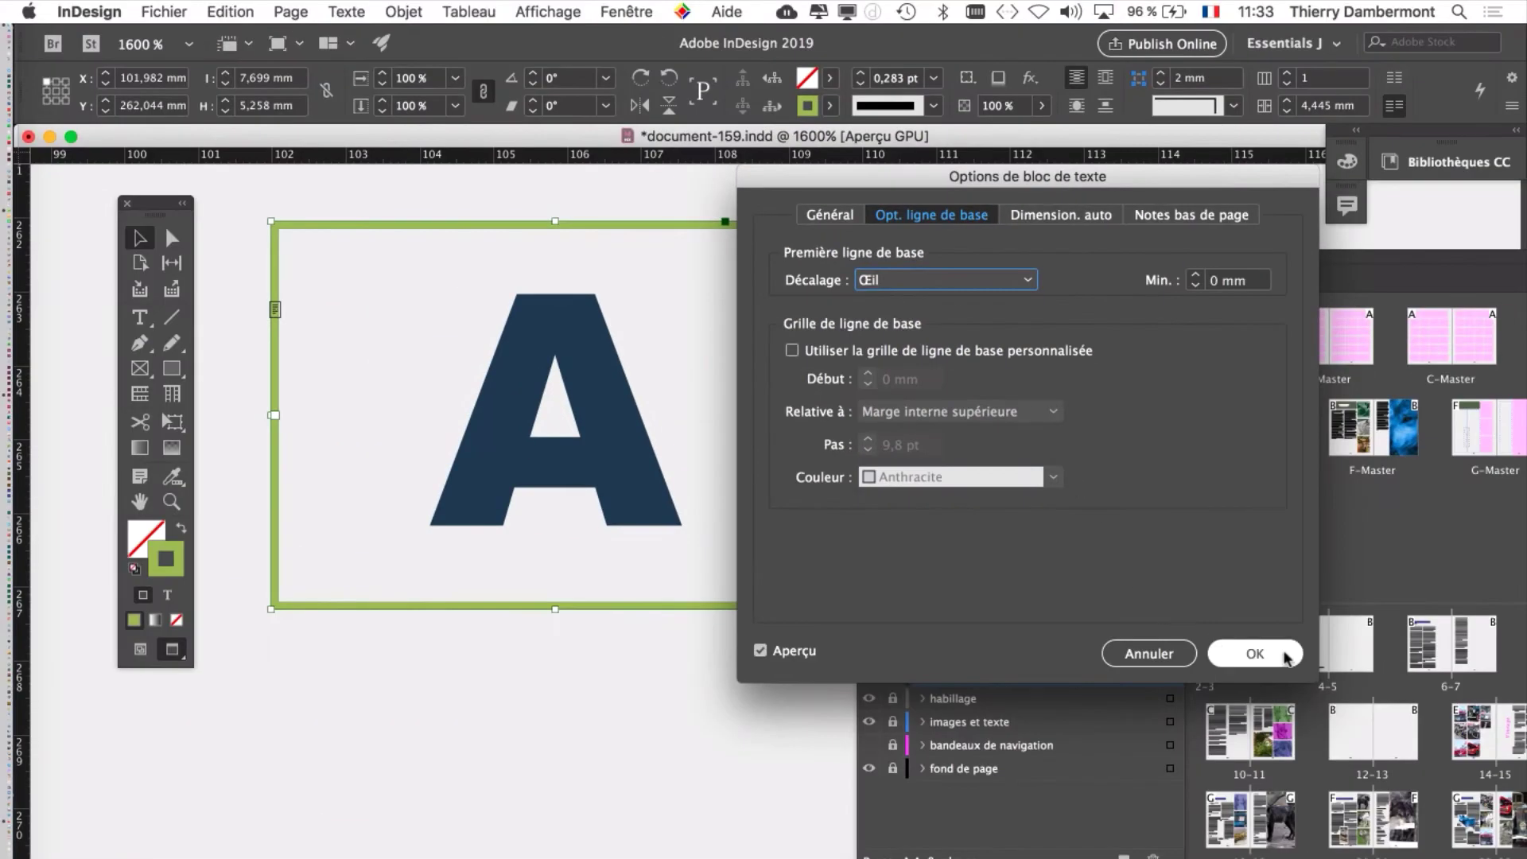
left_click(1255, 653)
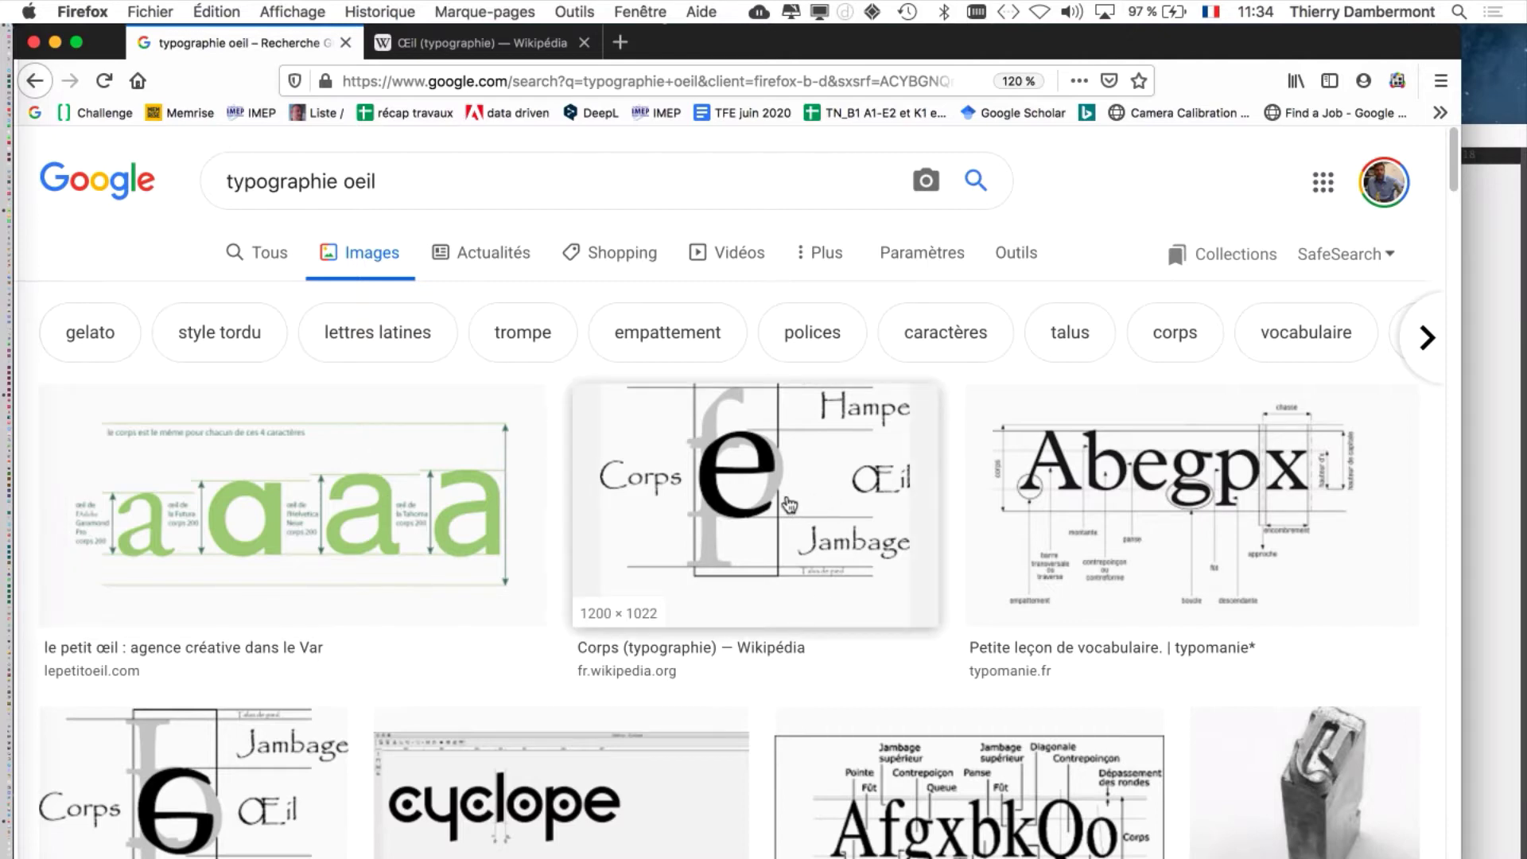
- In Firefox, view the Wikipédia image "Corps (typographie)" from the "typographie oeil" results in a new tab, and return to the InDesign document
left_click(787, 502, "super")
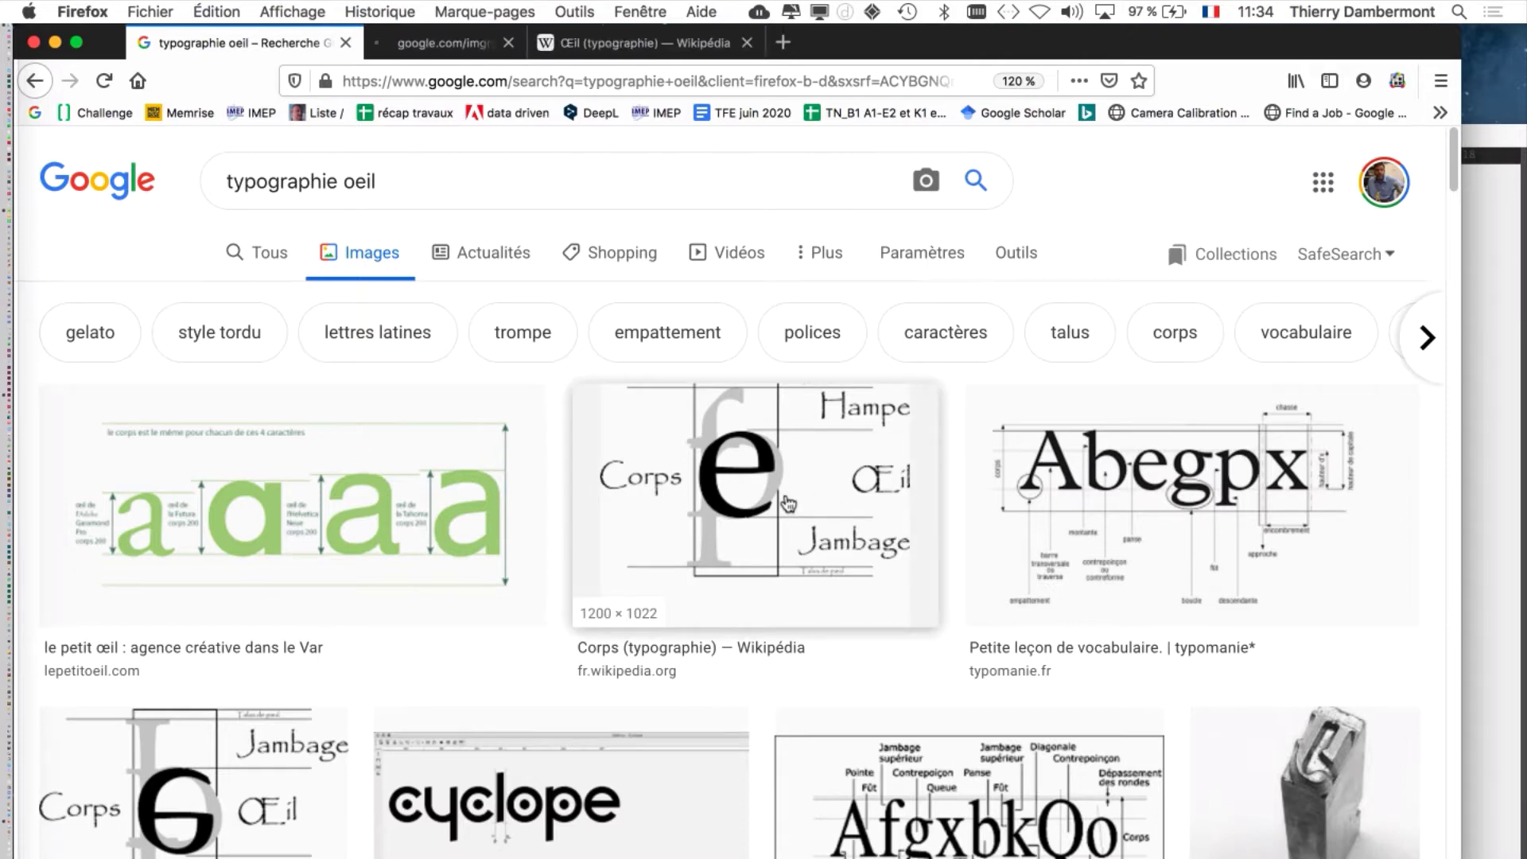
left_click(447, 45)
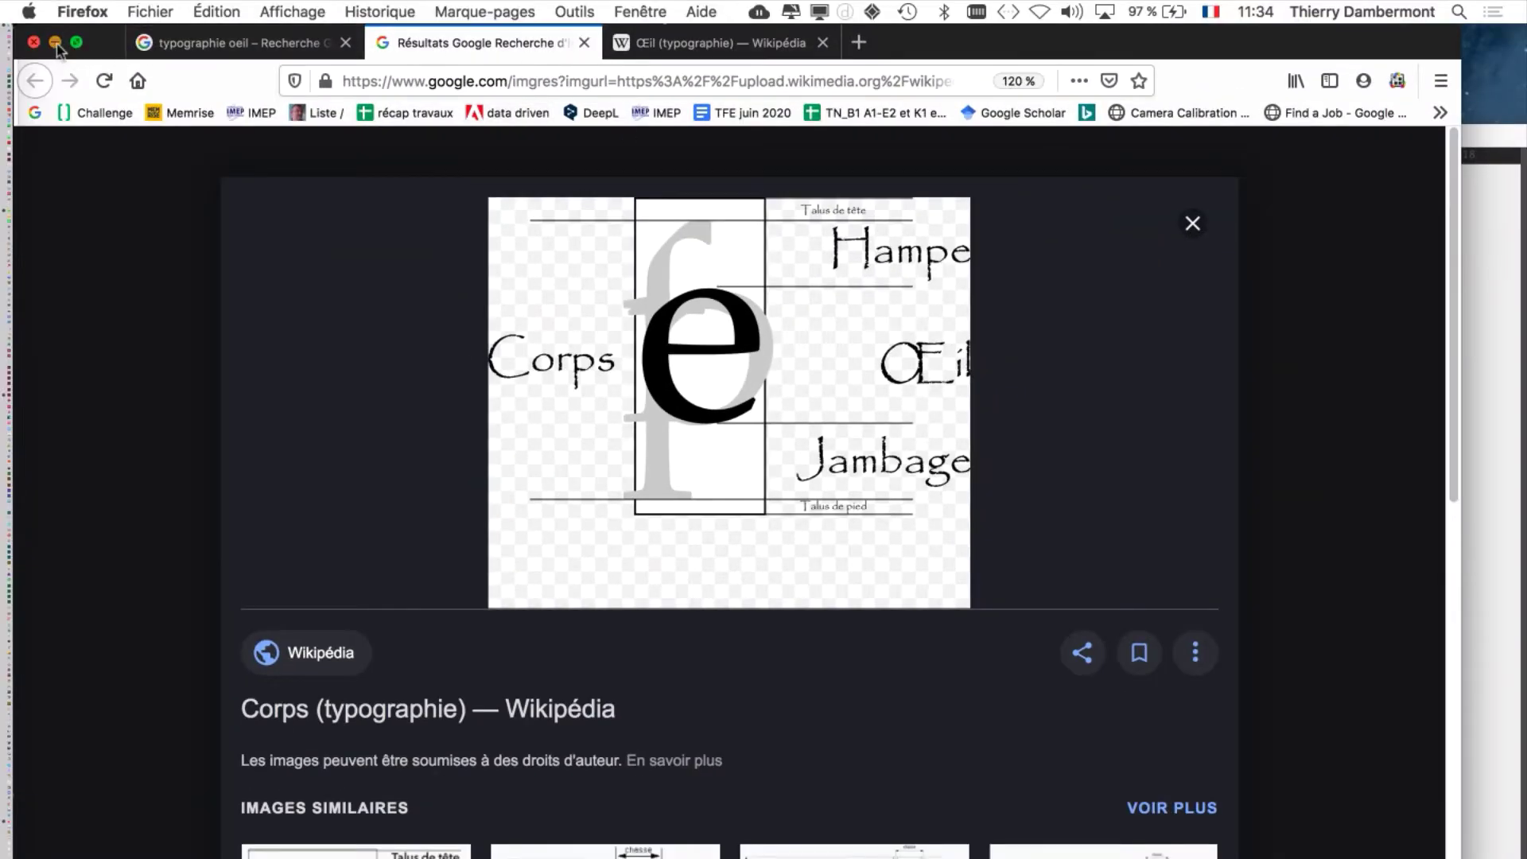
left_click(54, 42)
left_click(591, 138)
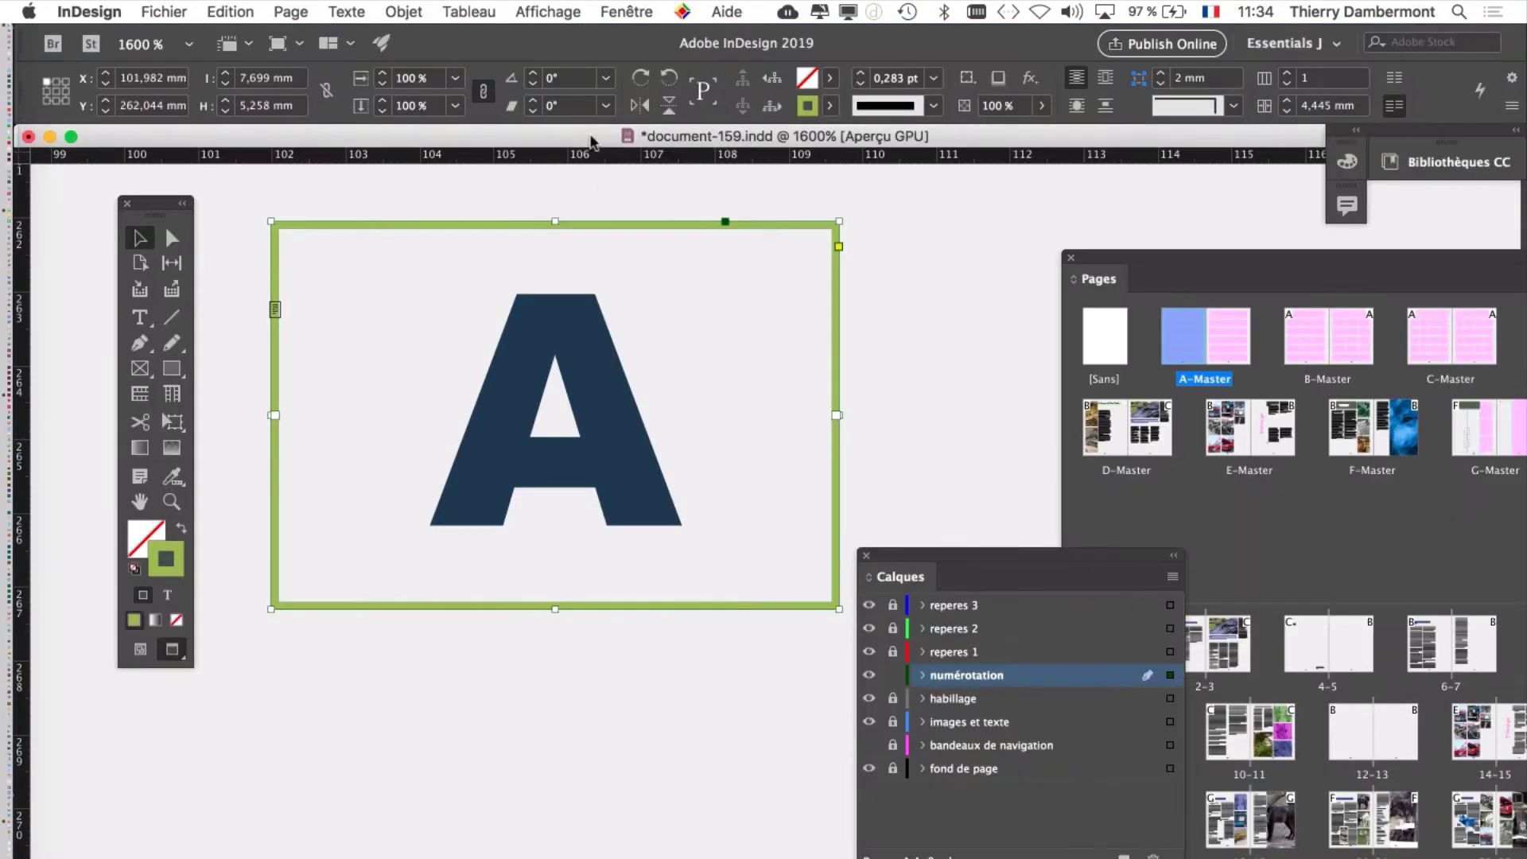
- Move the layers and pages panels aside, and compare the marker's vertical position in the page-number frames of both A-Master pages
scroll(623, 421, "down", 1)
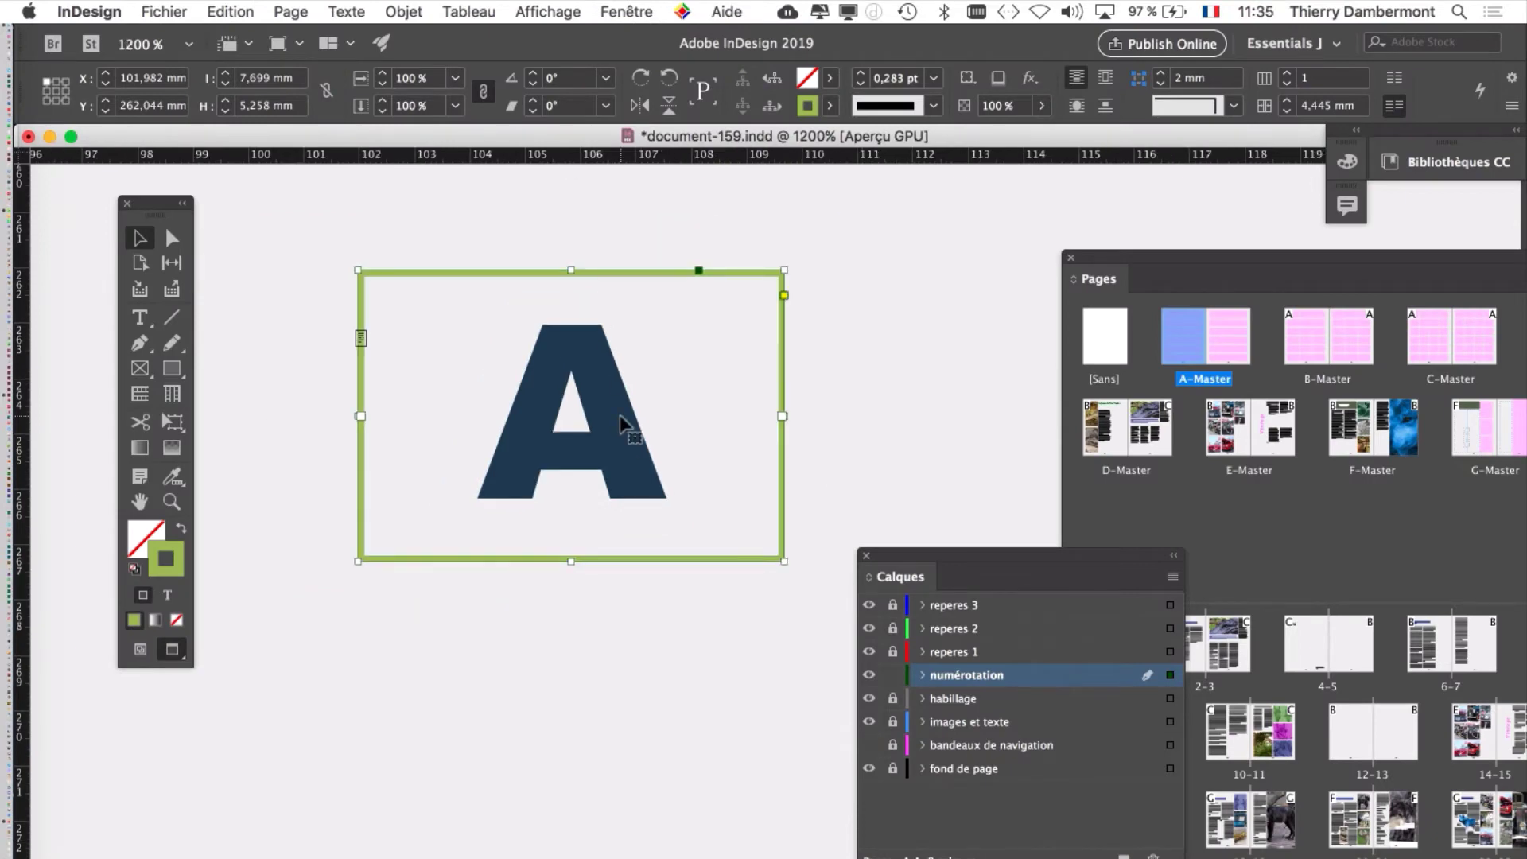
scroll(598, 477, "down", 3)
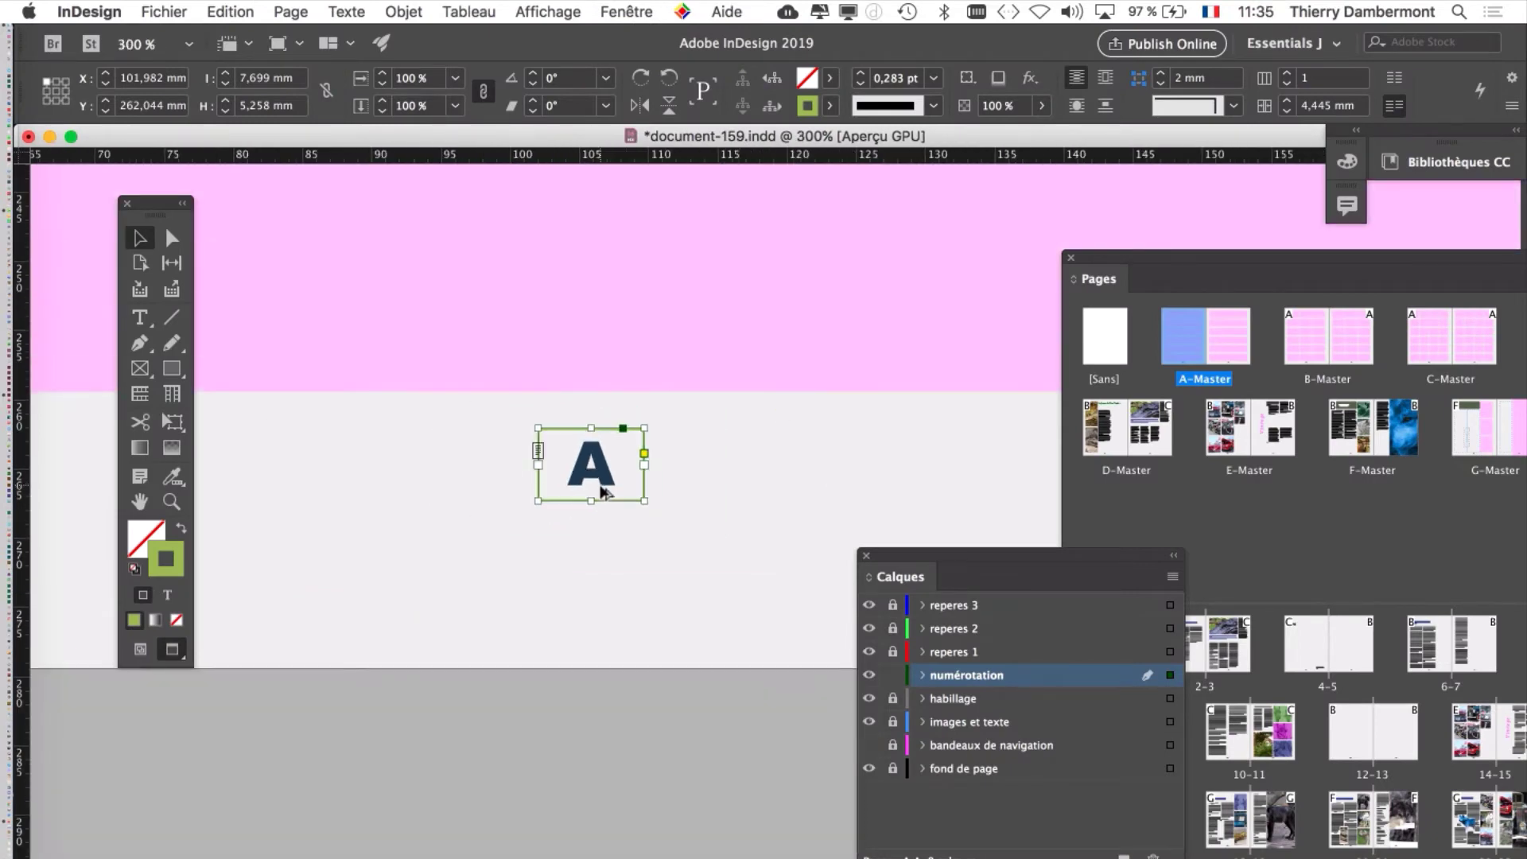
scroll(600, 489, "down", 3)
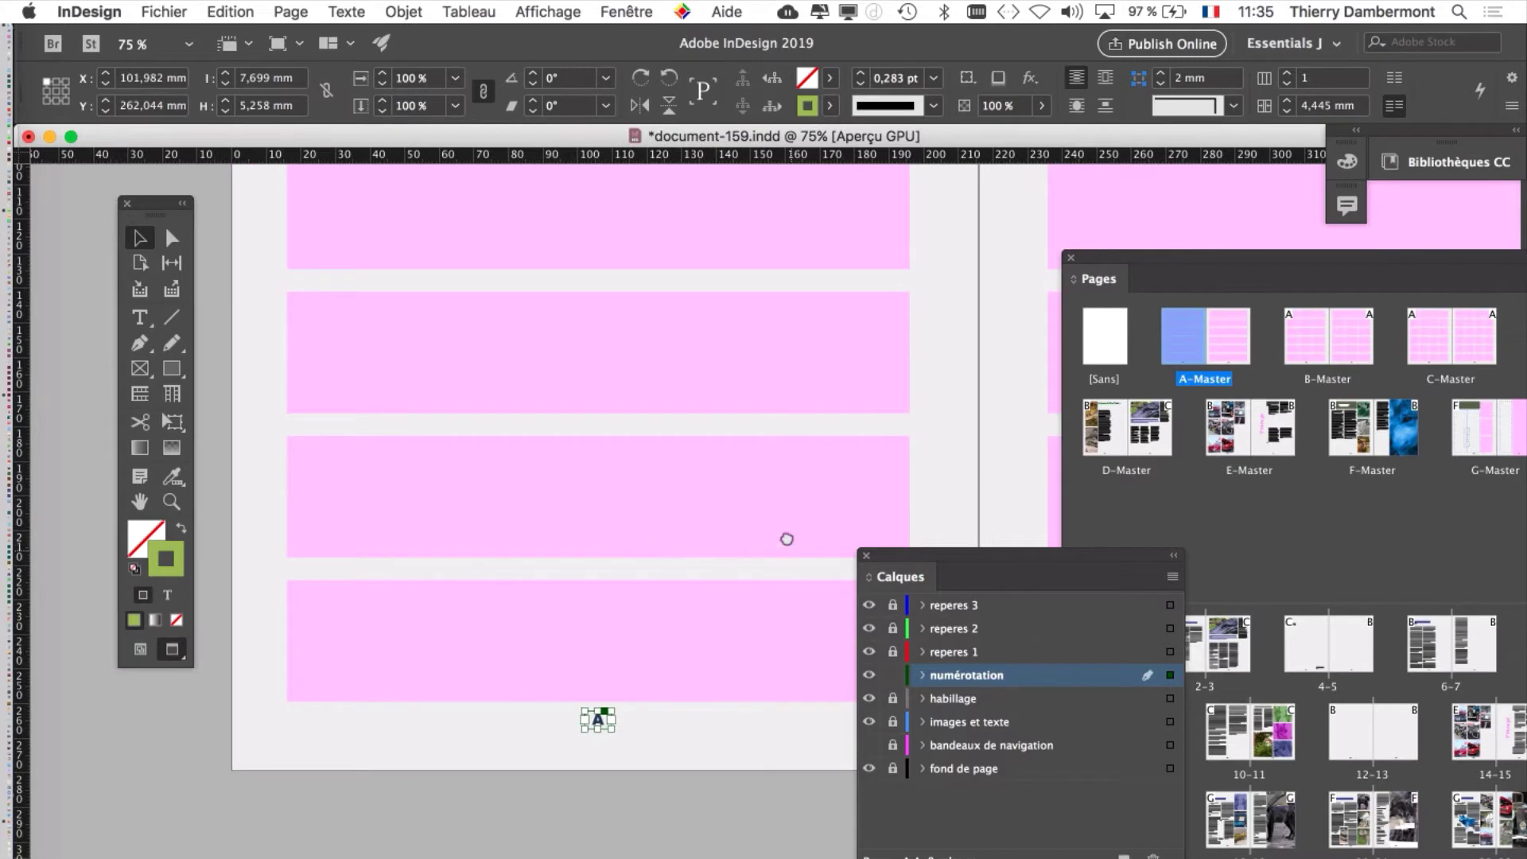
scroll(786, 539, "right", 5)
left_click_drag(888, 563, 715, 806)
left_click_drag(1102, 265, 1319, 570)
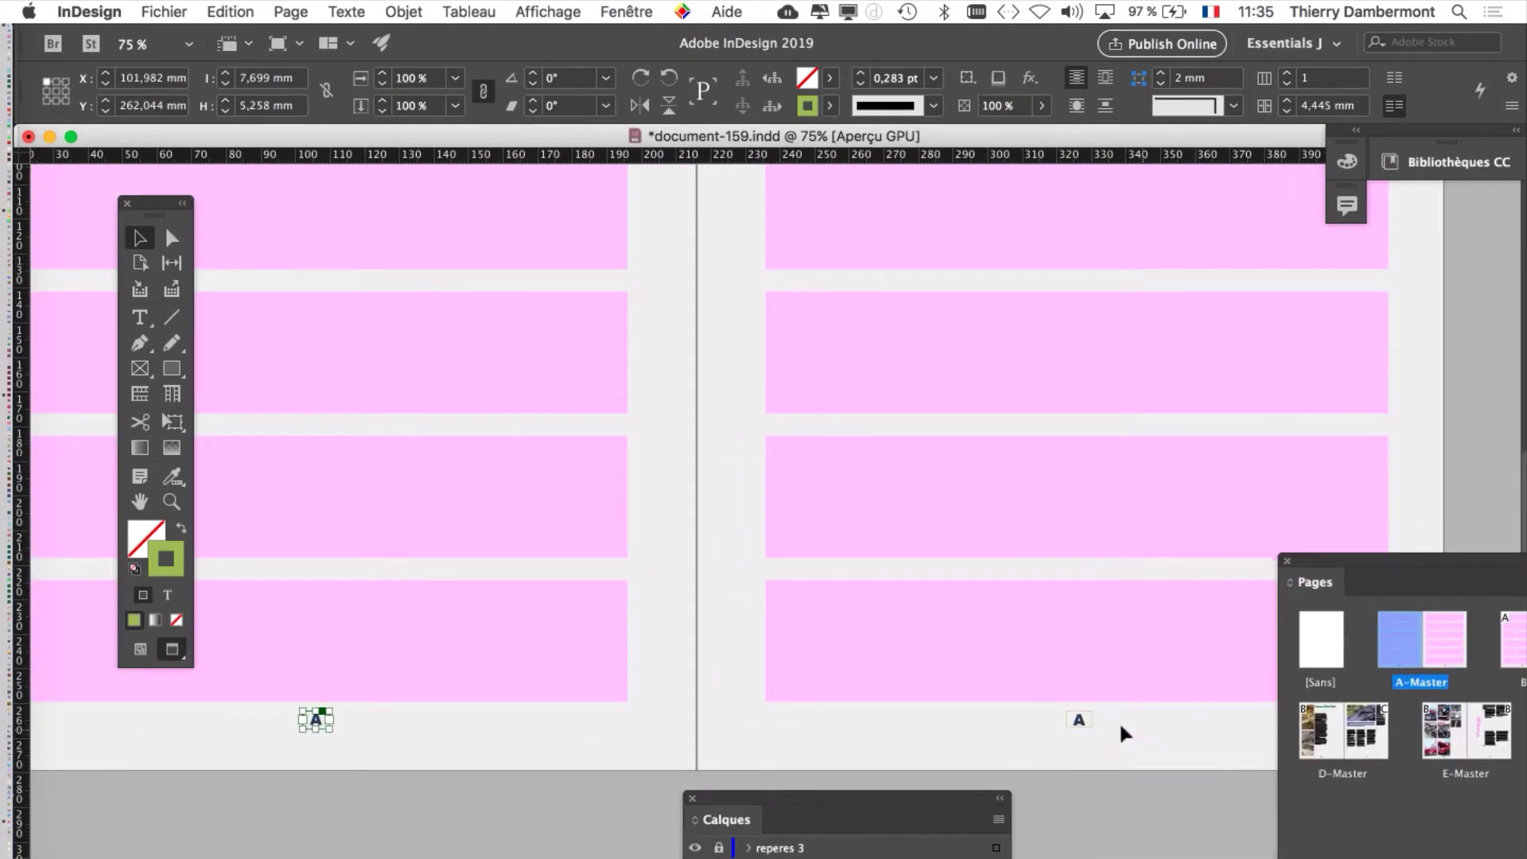
scroll(1111, 721, "up", 4)
scroll(1110, 720, "down", 5)
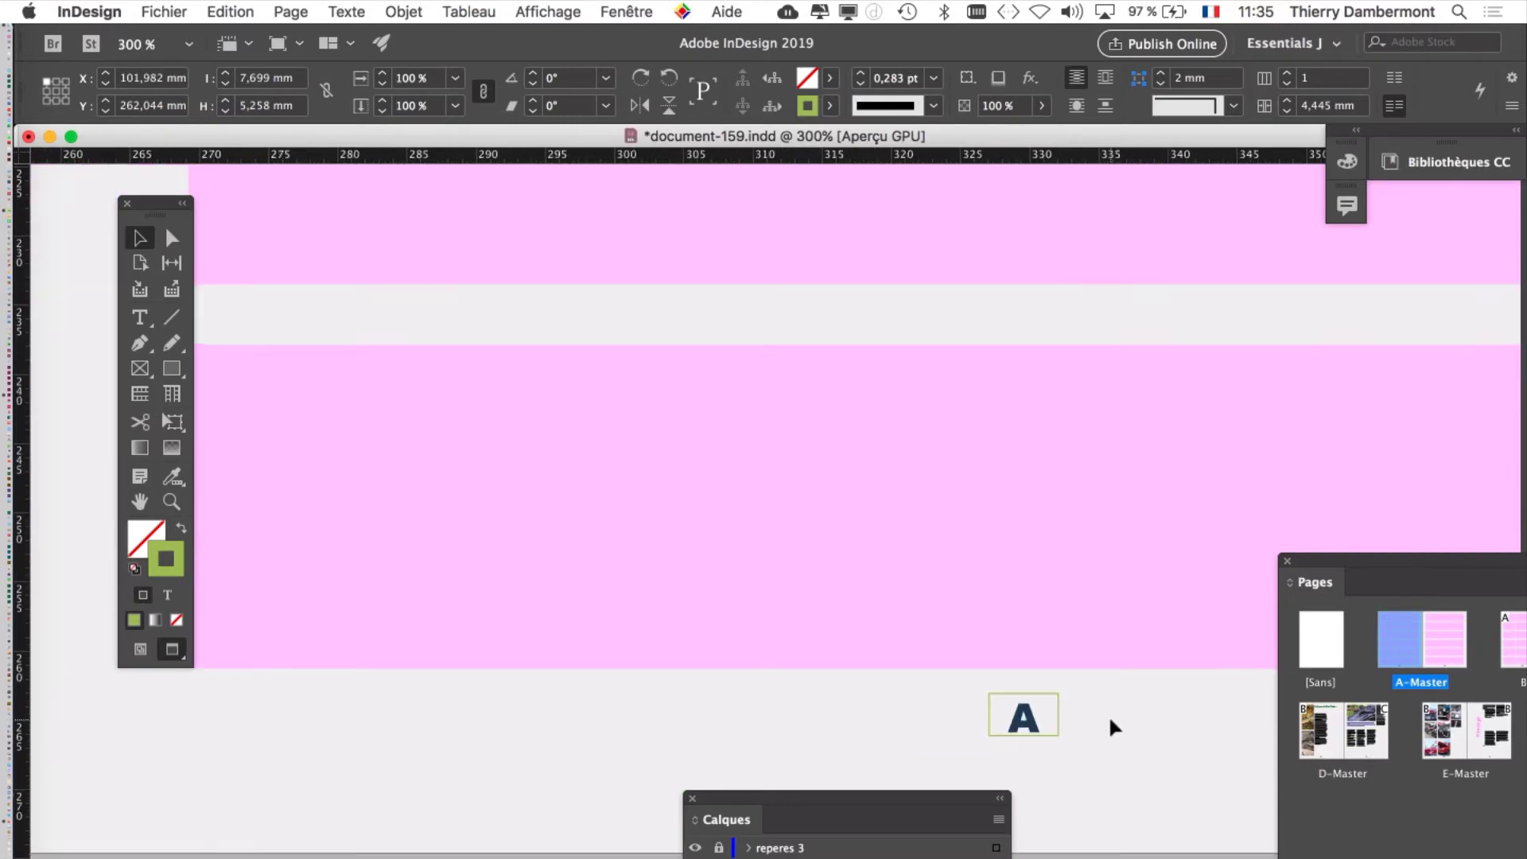
scroll(1058, 729, "up", 8)
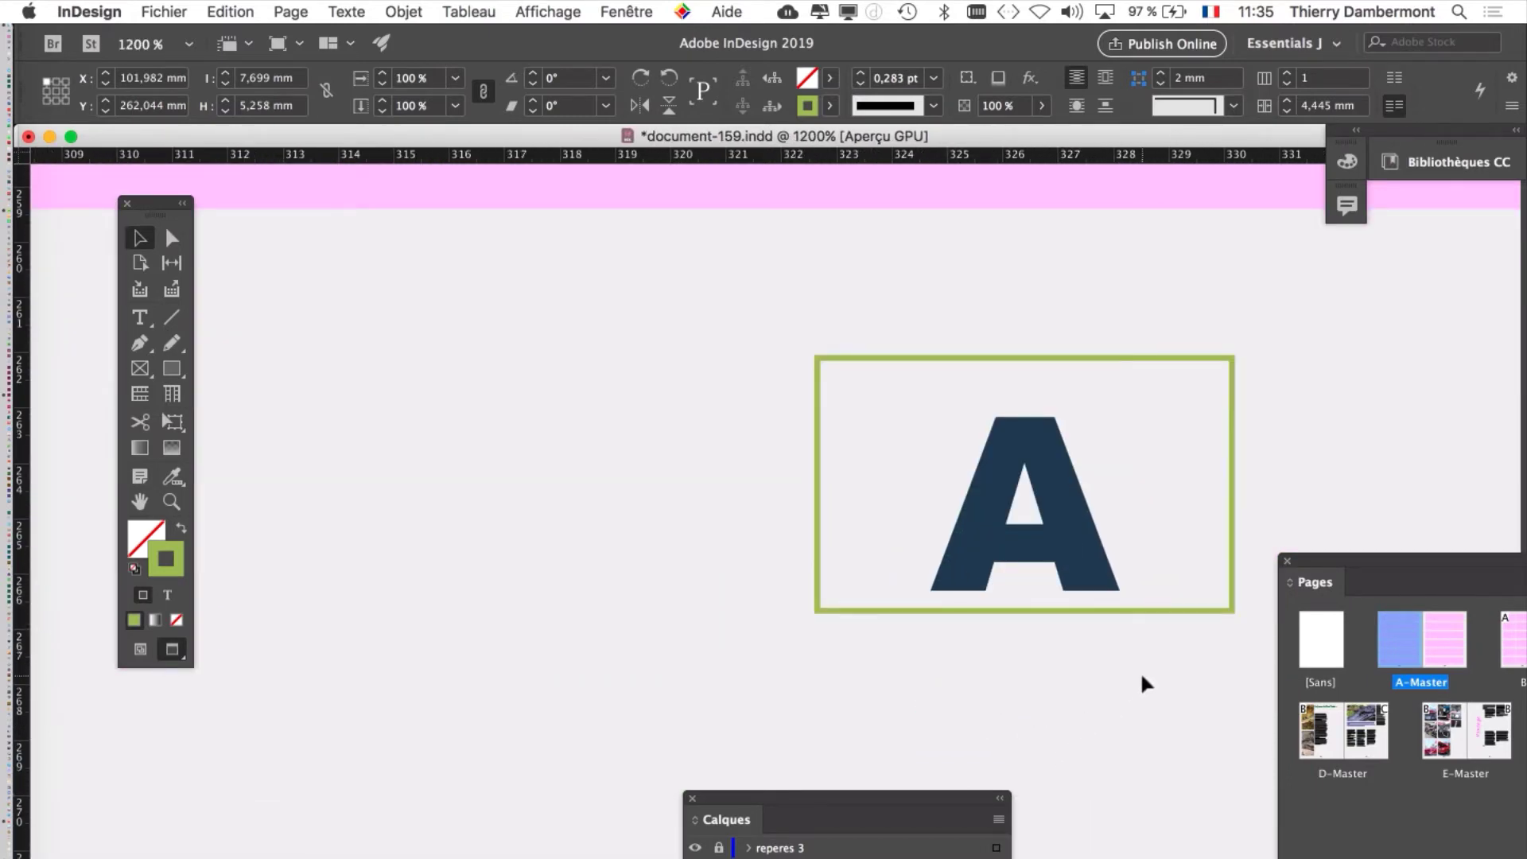
scroll(1142, 677, "down", 7)
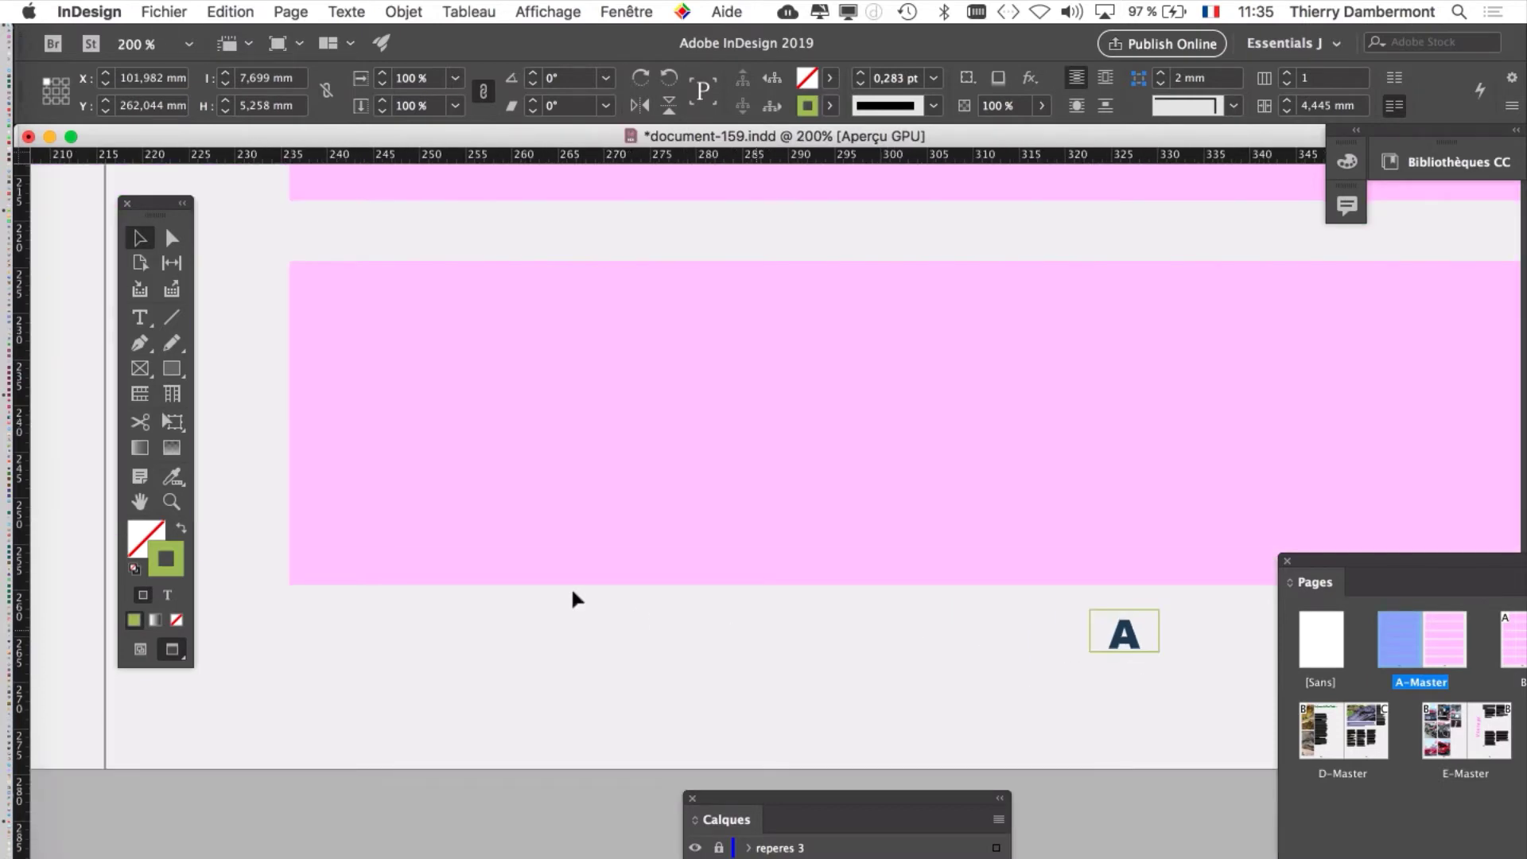
scroll(478, 545, "left", 15)
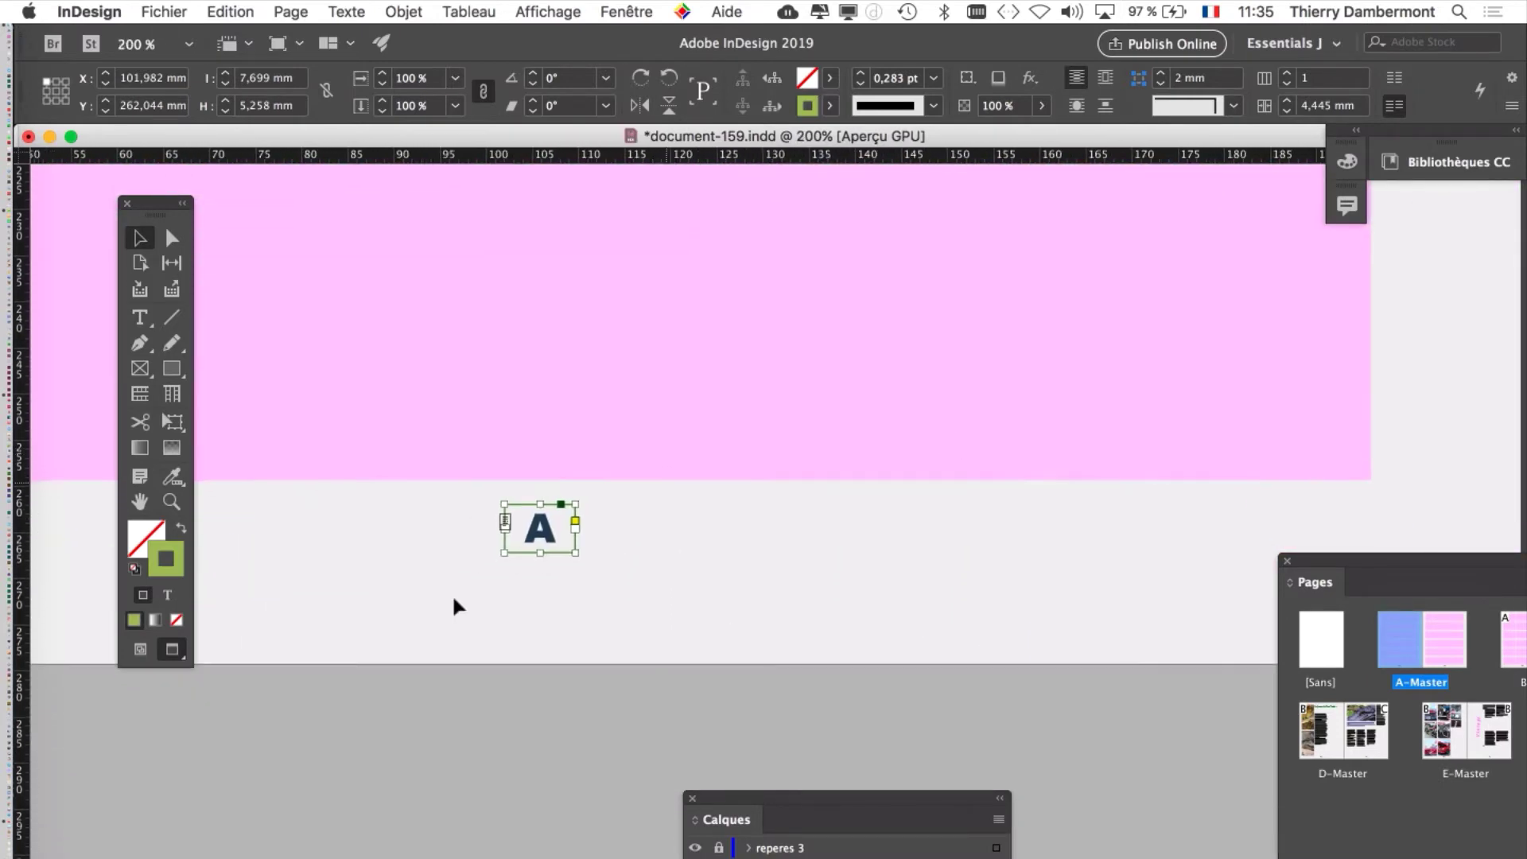
- Display the object styles (Styles d'objet) and place the list beside the page-number frame on the left page of A-Master
scroll(520, 574, "up", 5)
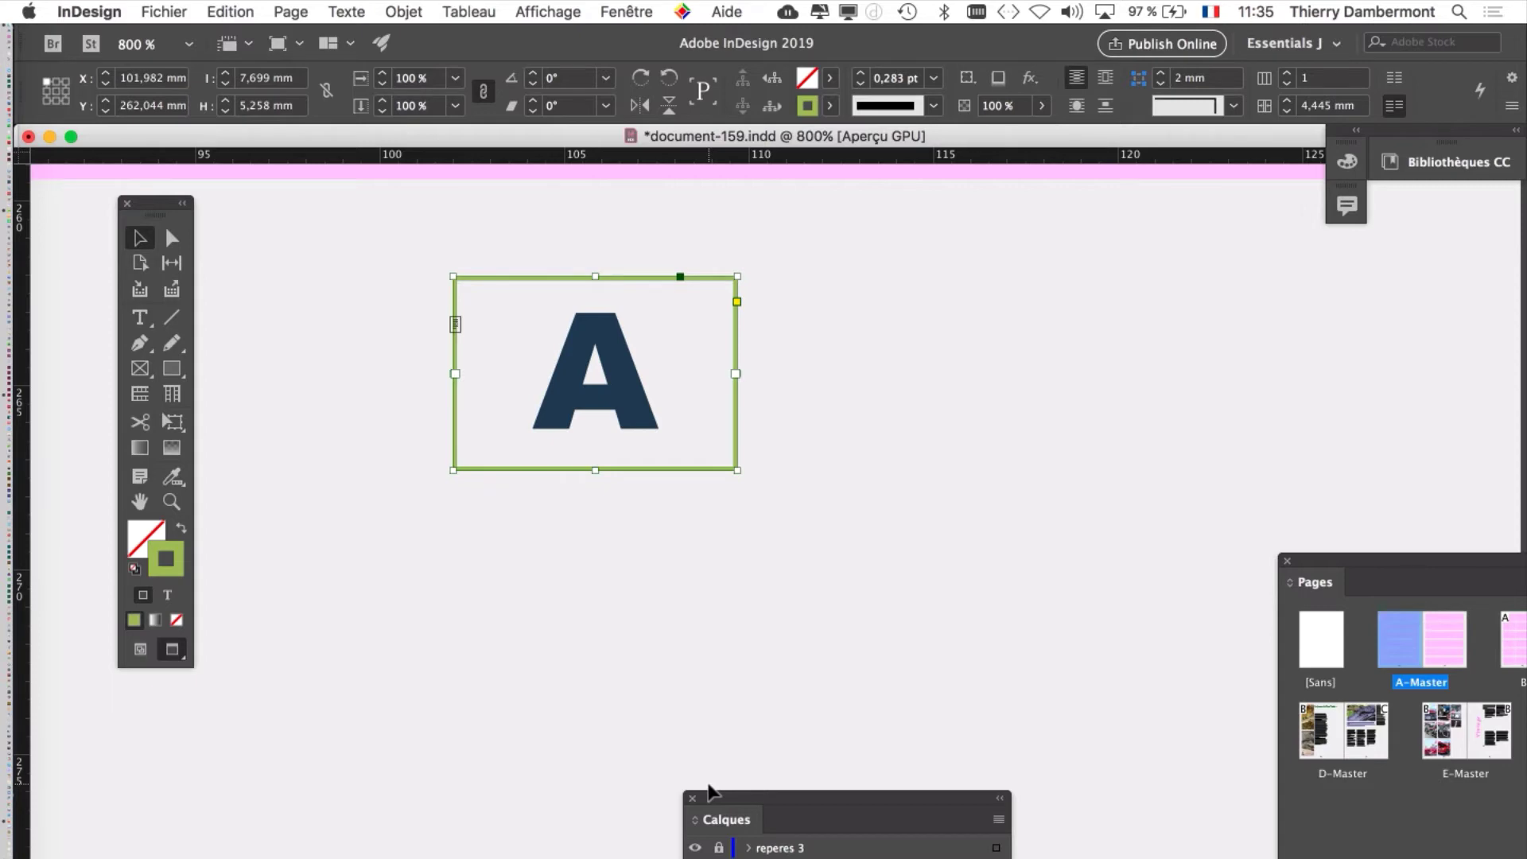
left_click_drag(628, 567, 446, 554)
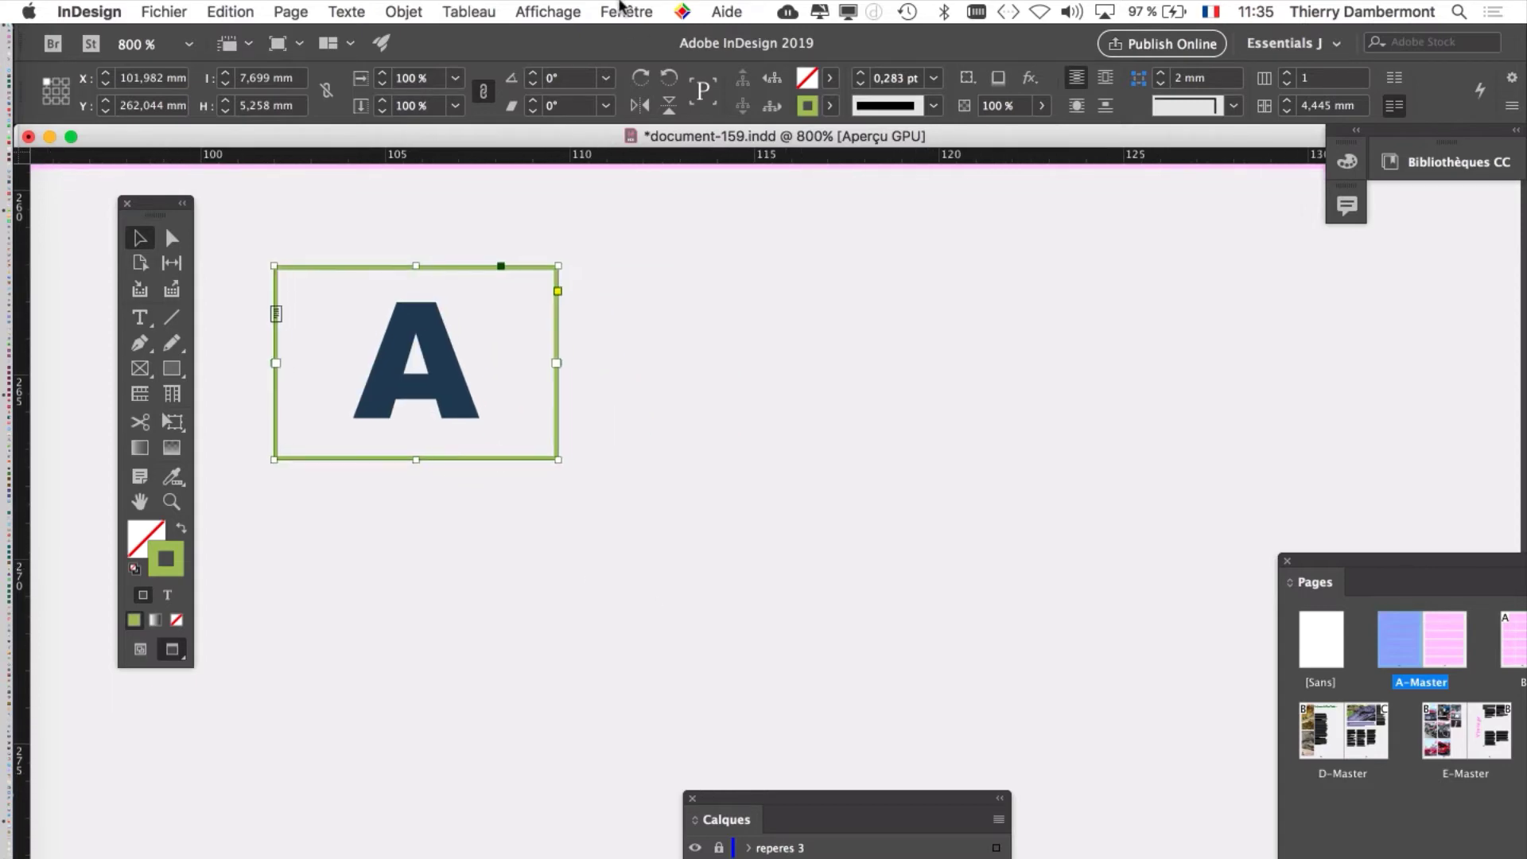
left_click(627, 11)
mouse_move(671, 488)
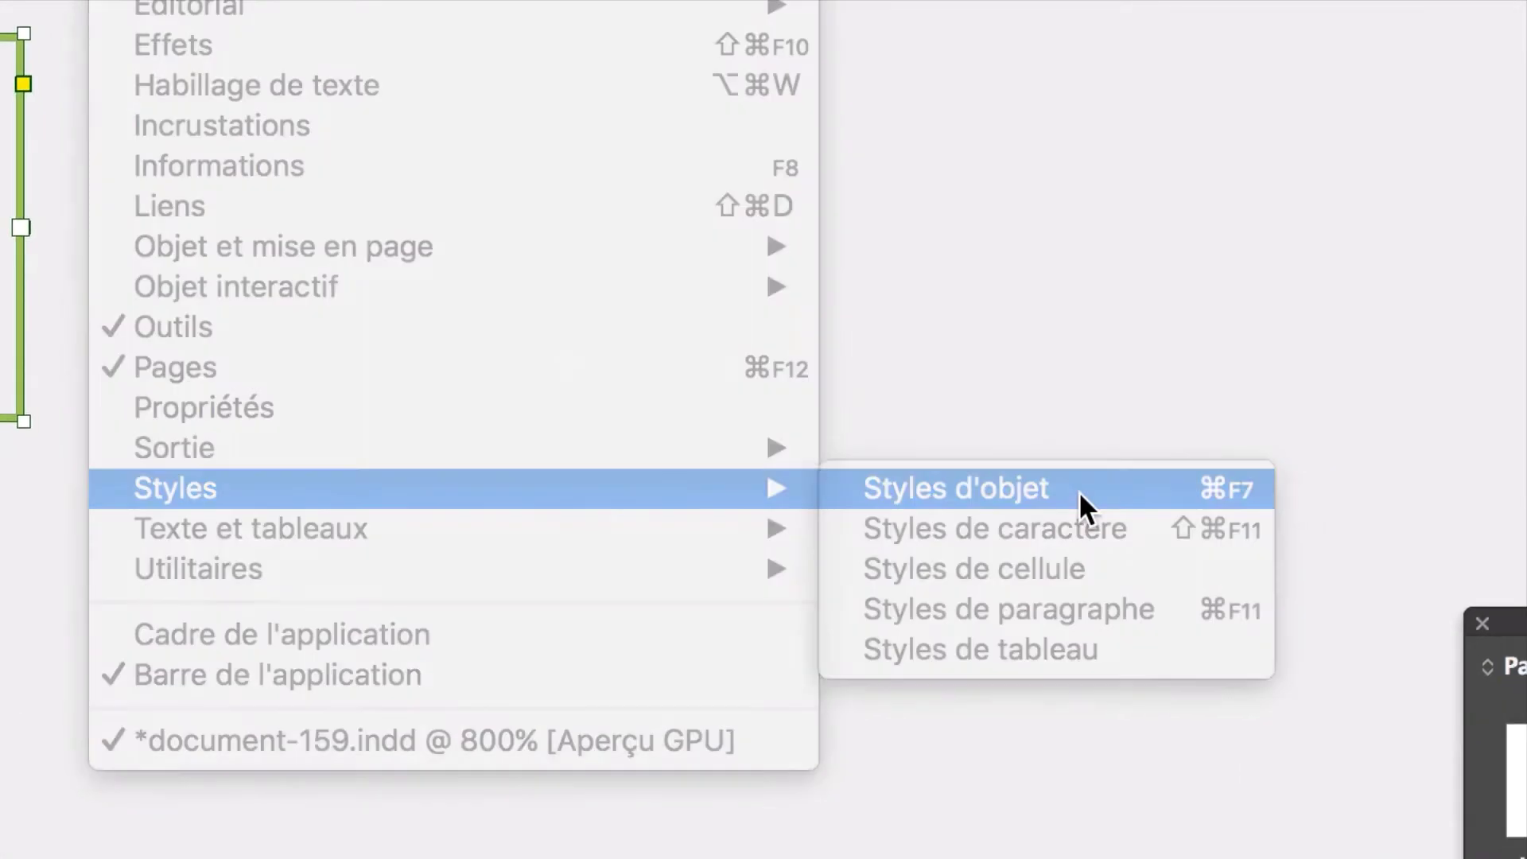
left_click(1078, 490)
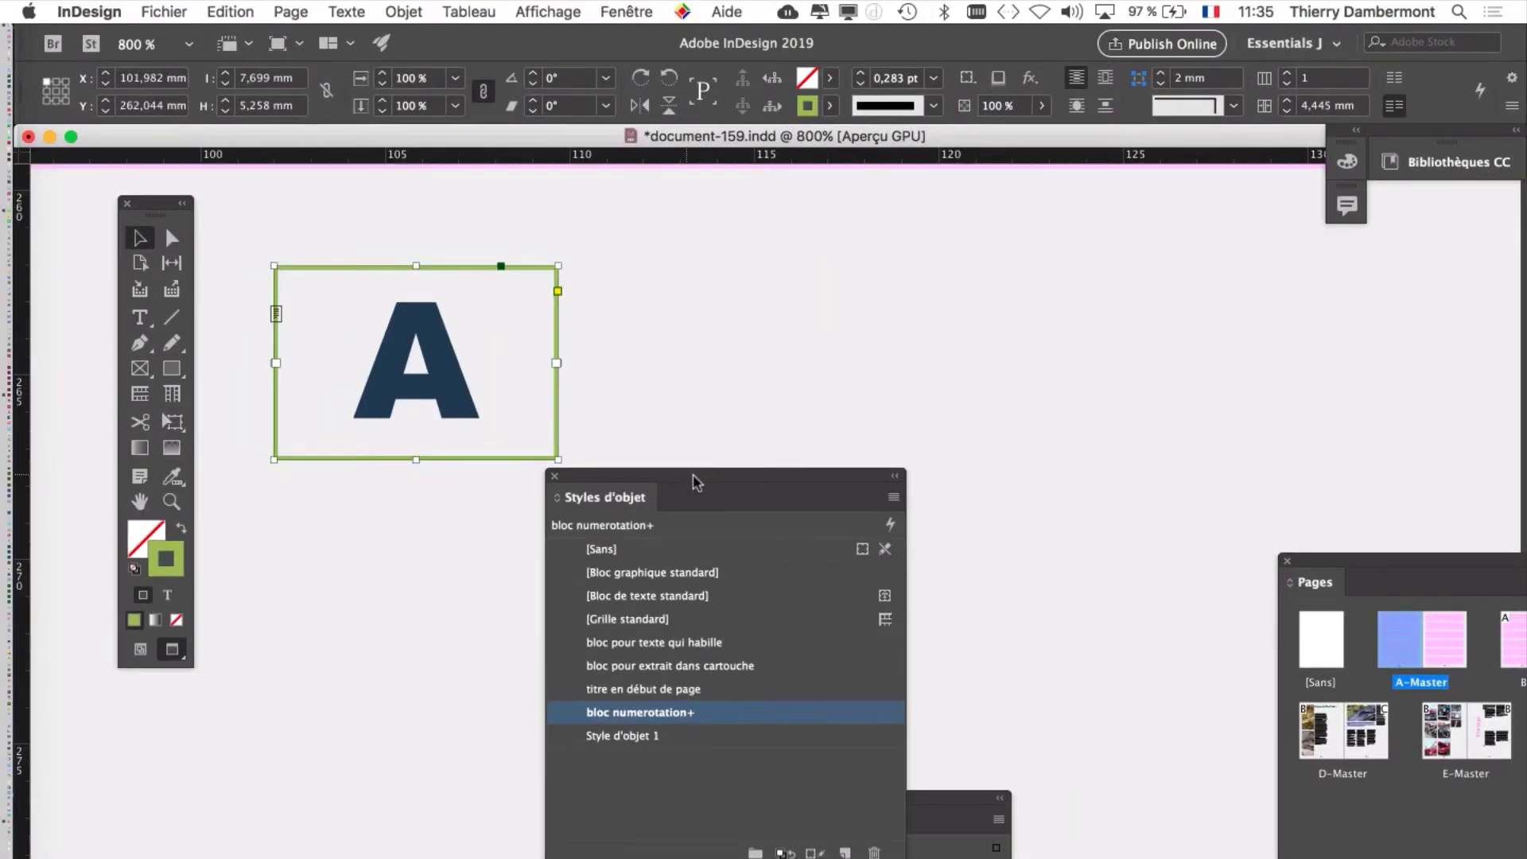
left_click_drag(693, 481, 872, 213)
scroll(586, 522, "left", 3)
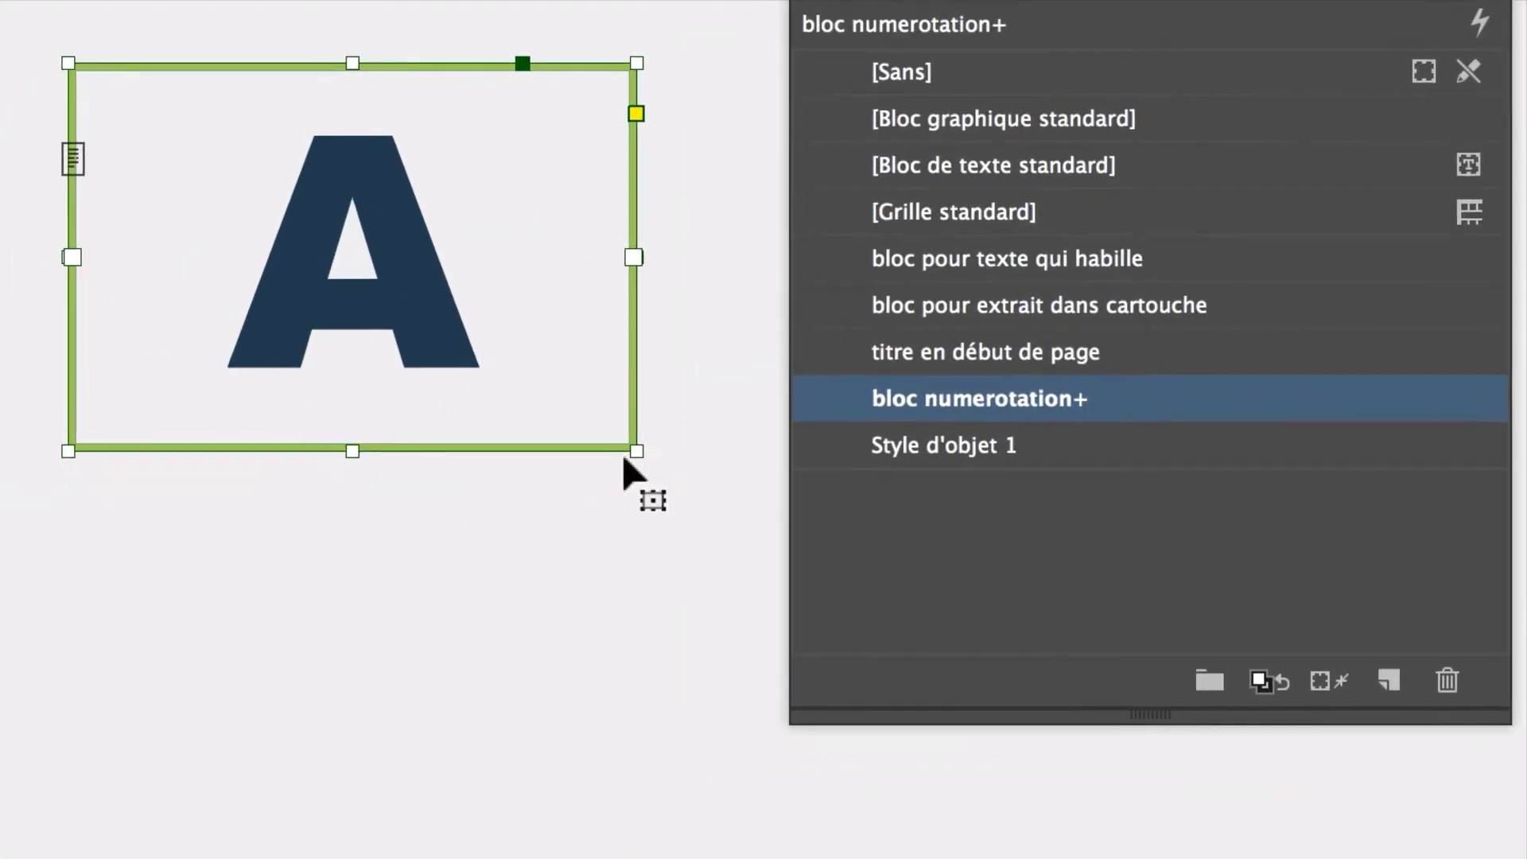
- Examine the override mark on the bloc numerotation object style against the selected page-number frame
mouse_move(1096, 408)
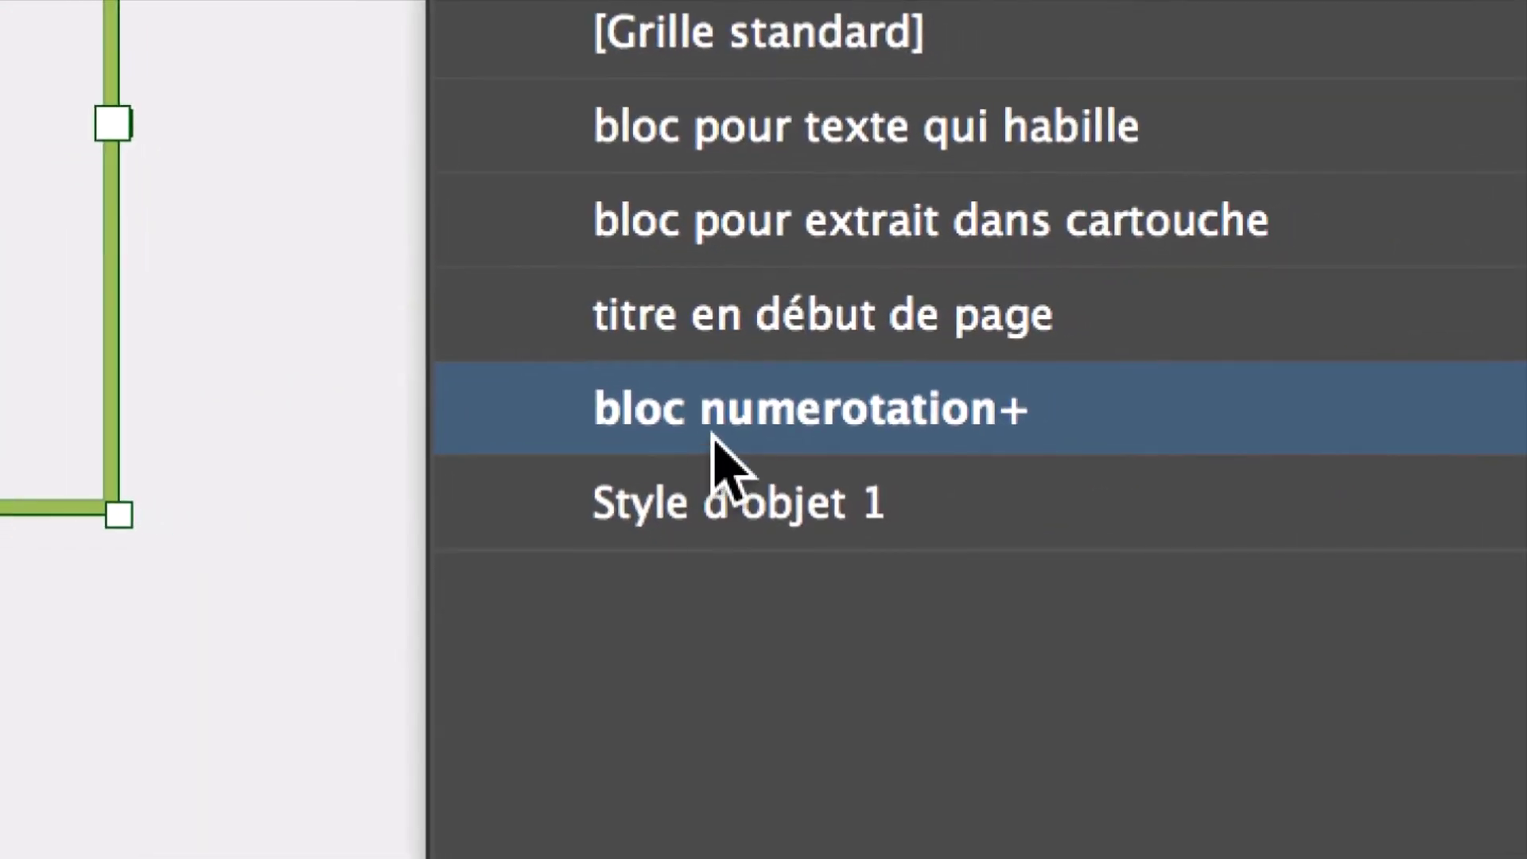
mouse_move(1192, 847)
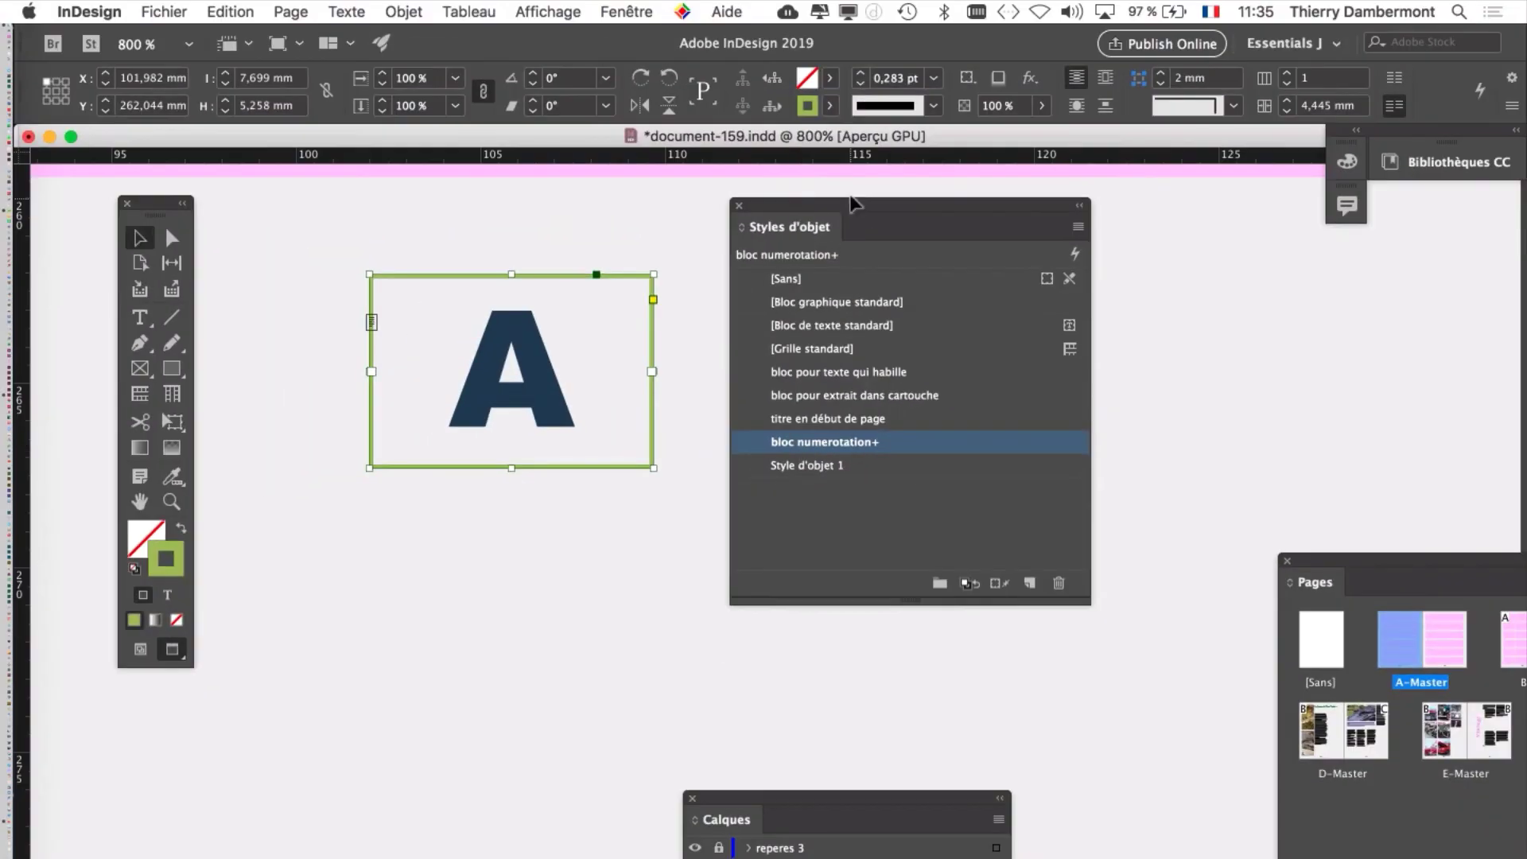
left_click_drag(733, 208, 447, 182)
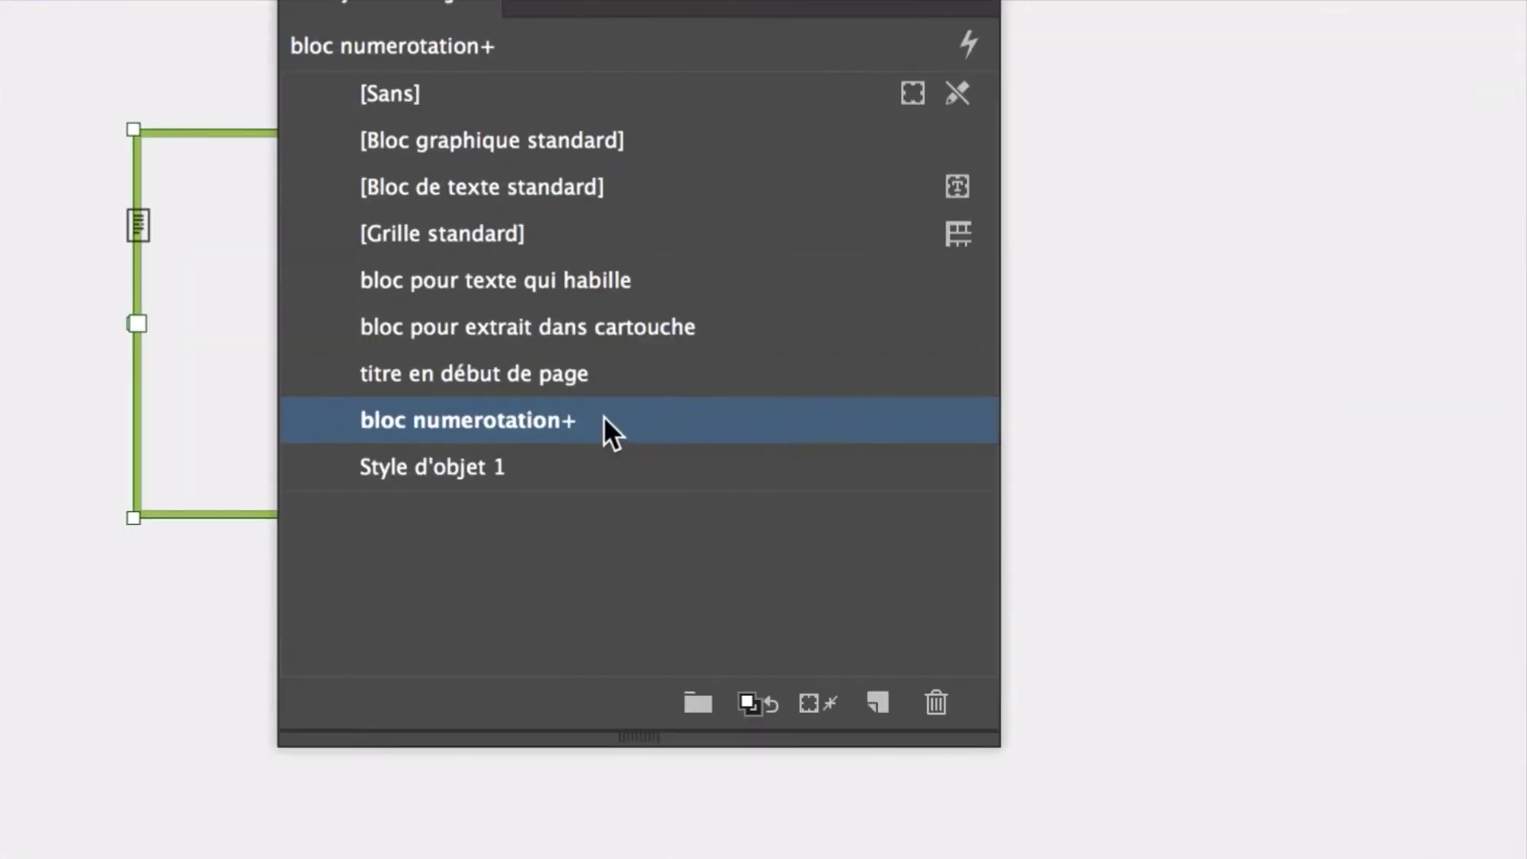
mouse_move(606, 404)
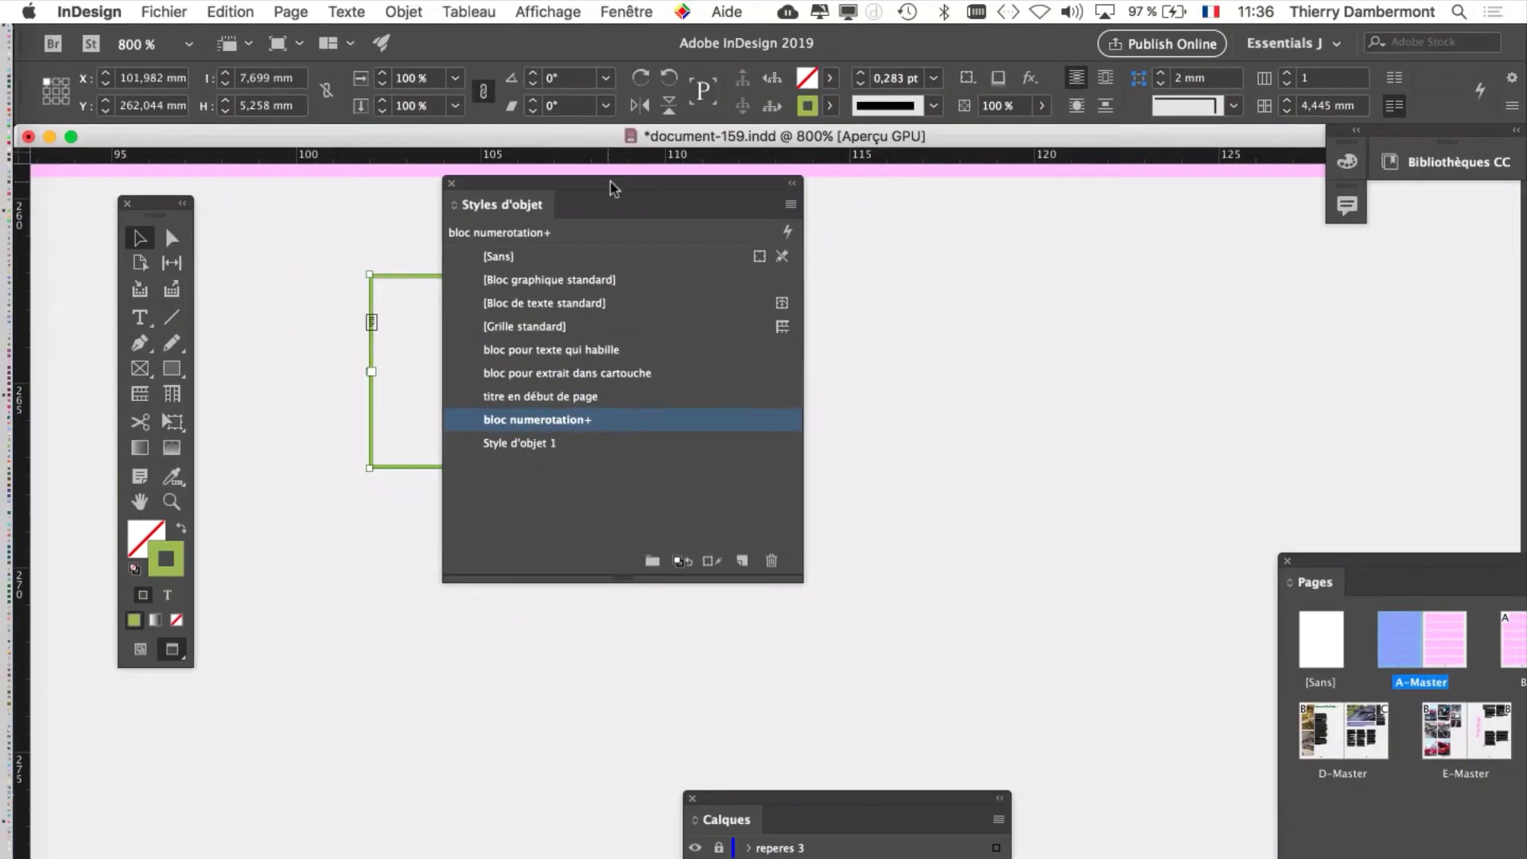
left_click_drag(612, 188, 862, 200)
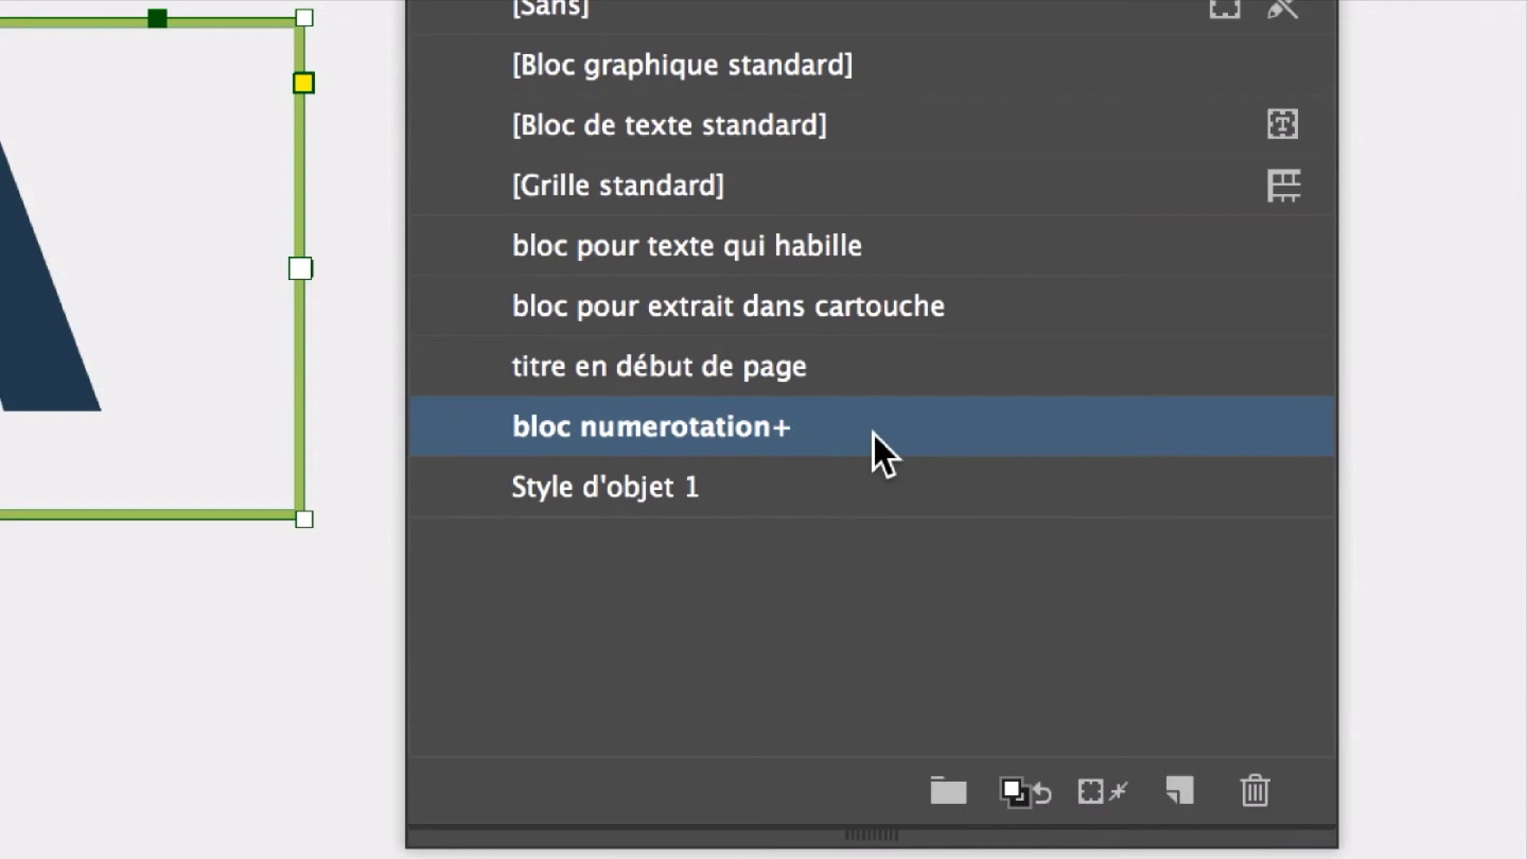
left_click_drag(875, 440, 685, 396)
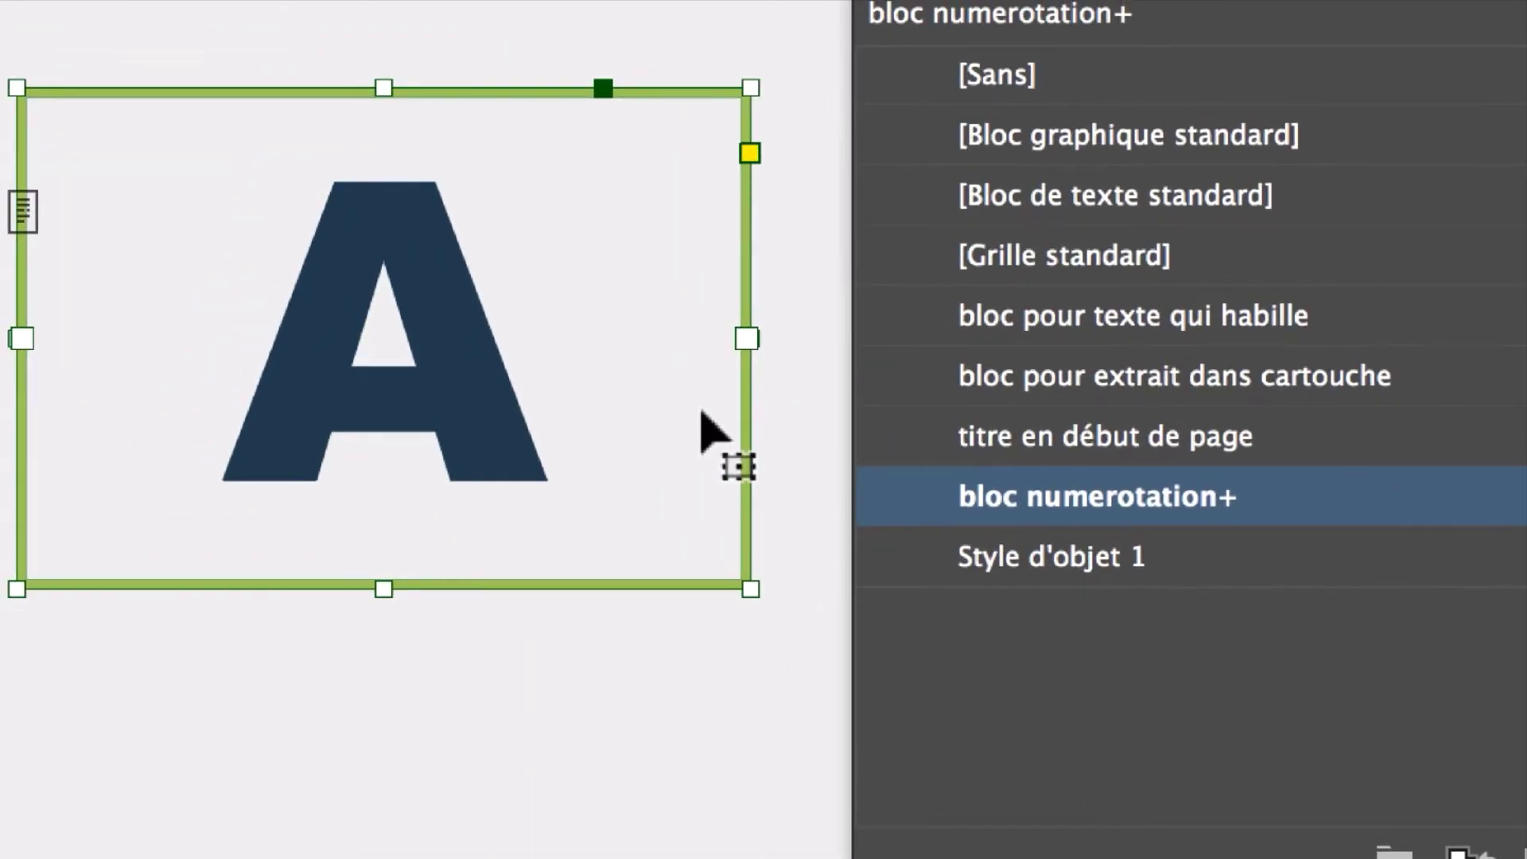
left_click_drag(699, 412, 702, 415)
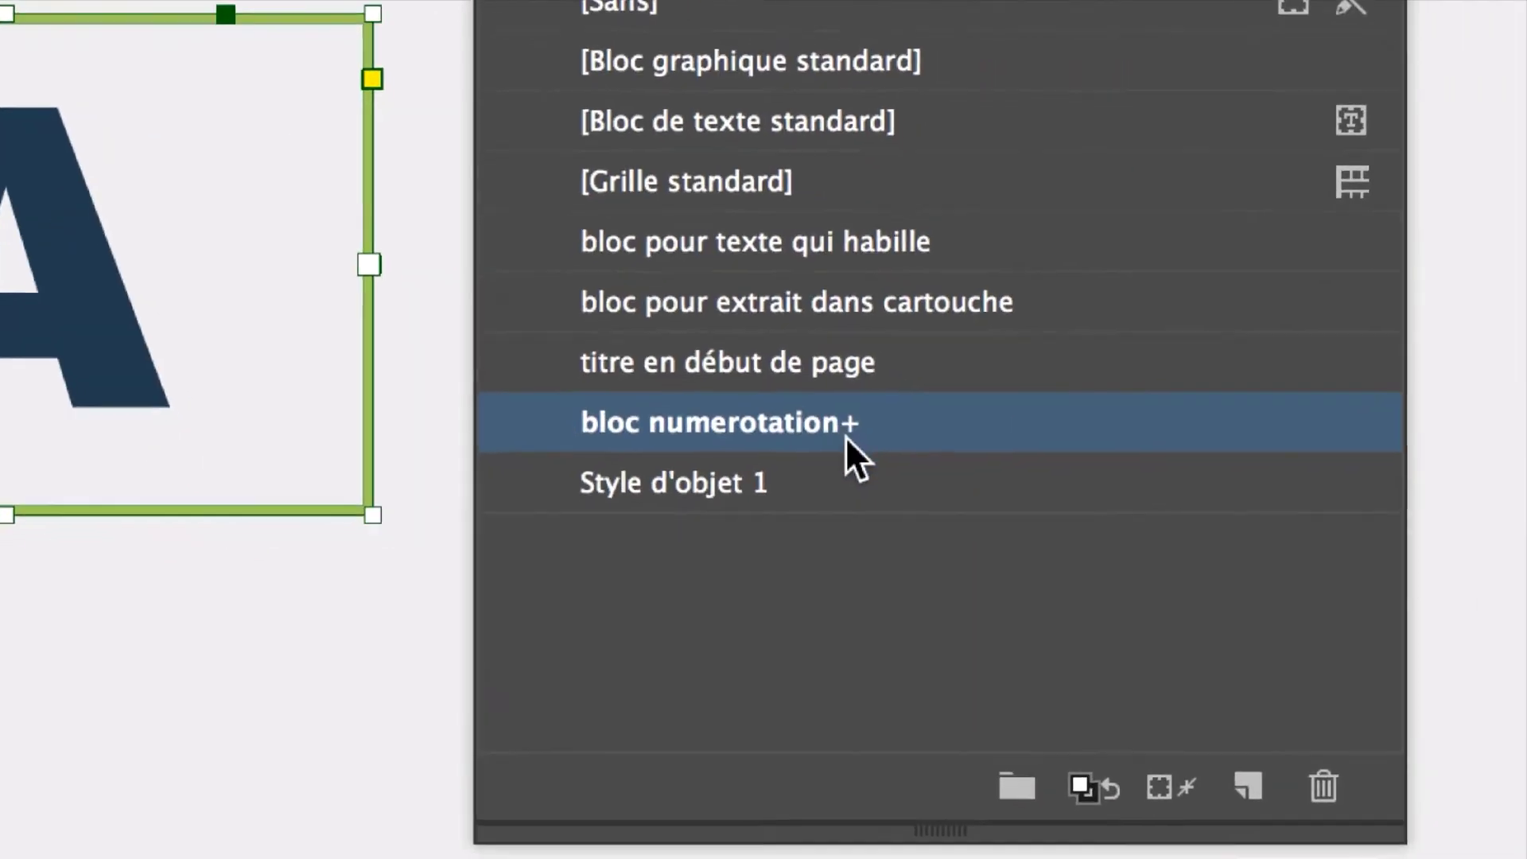
- Redefine the bloc numerotation object style from the selected page-number frame, and open the style's options
mouse_move(1229, 502)
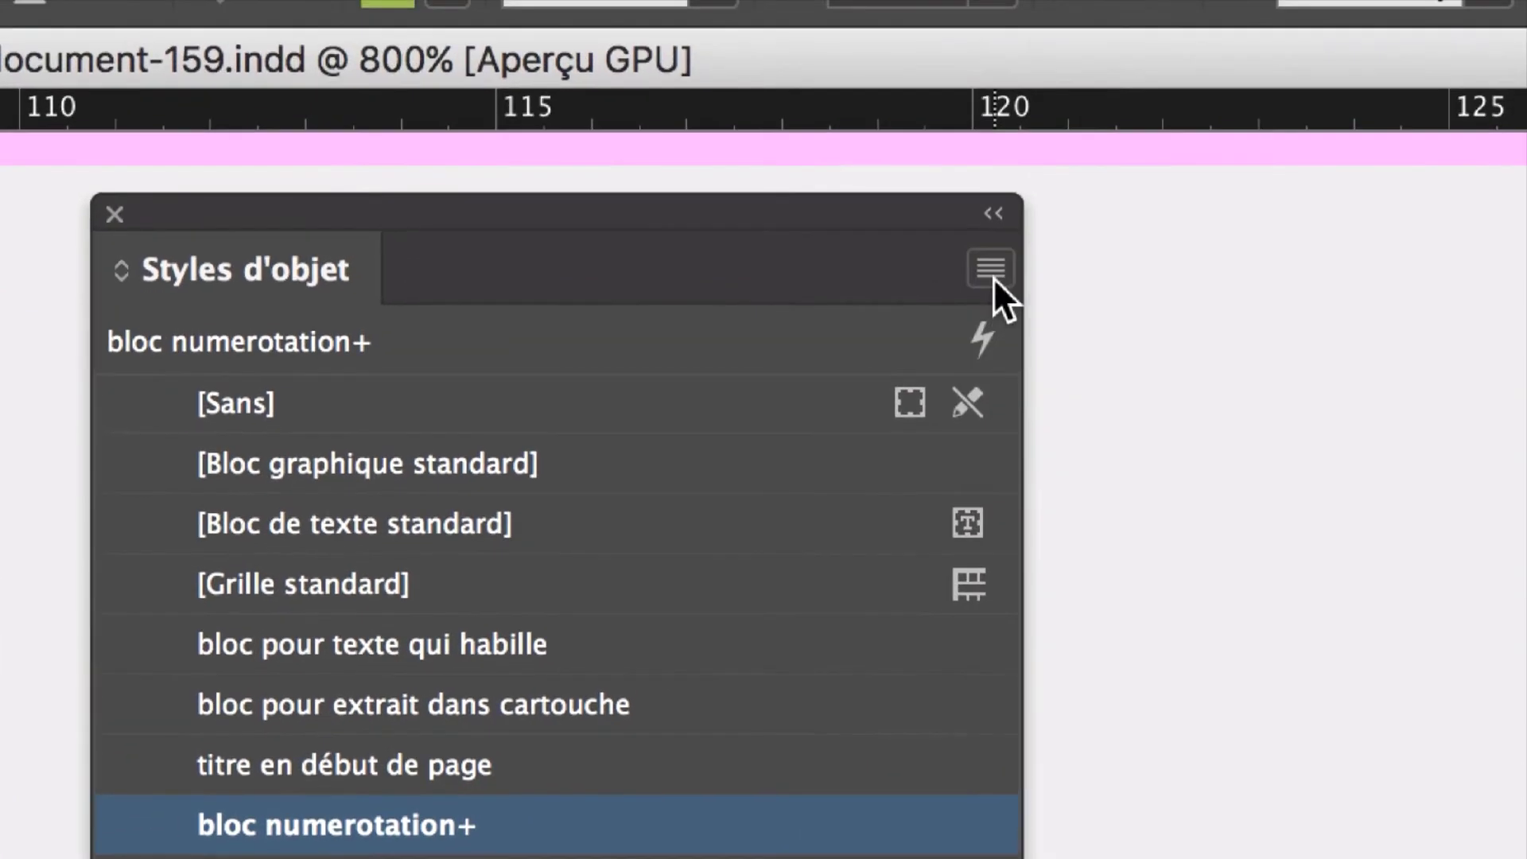
left_click(990, 277)
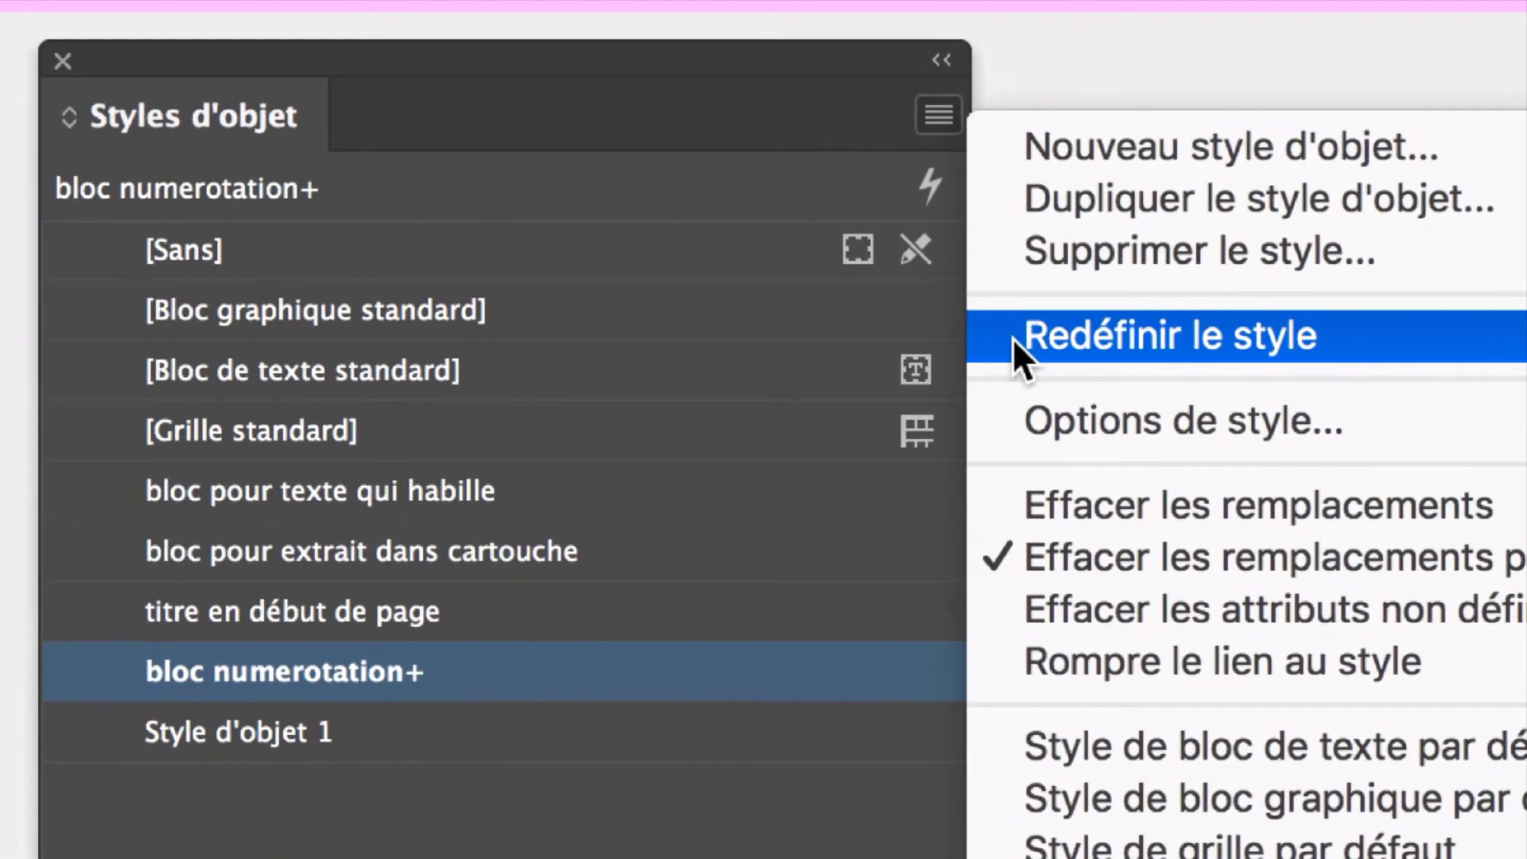
left_click(1013, 337)
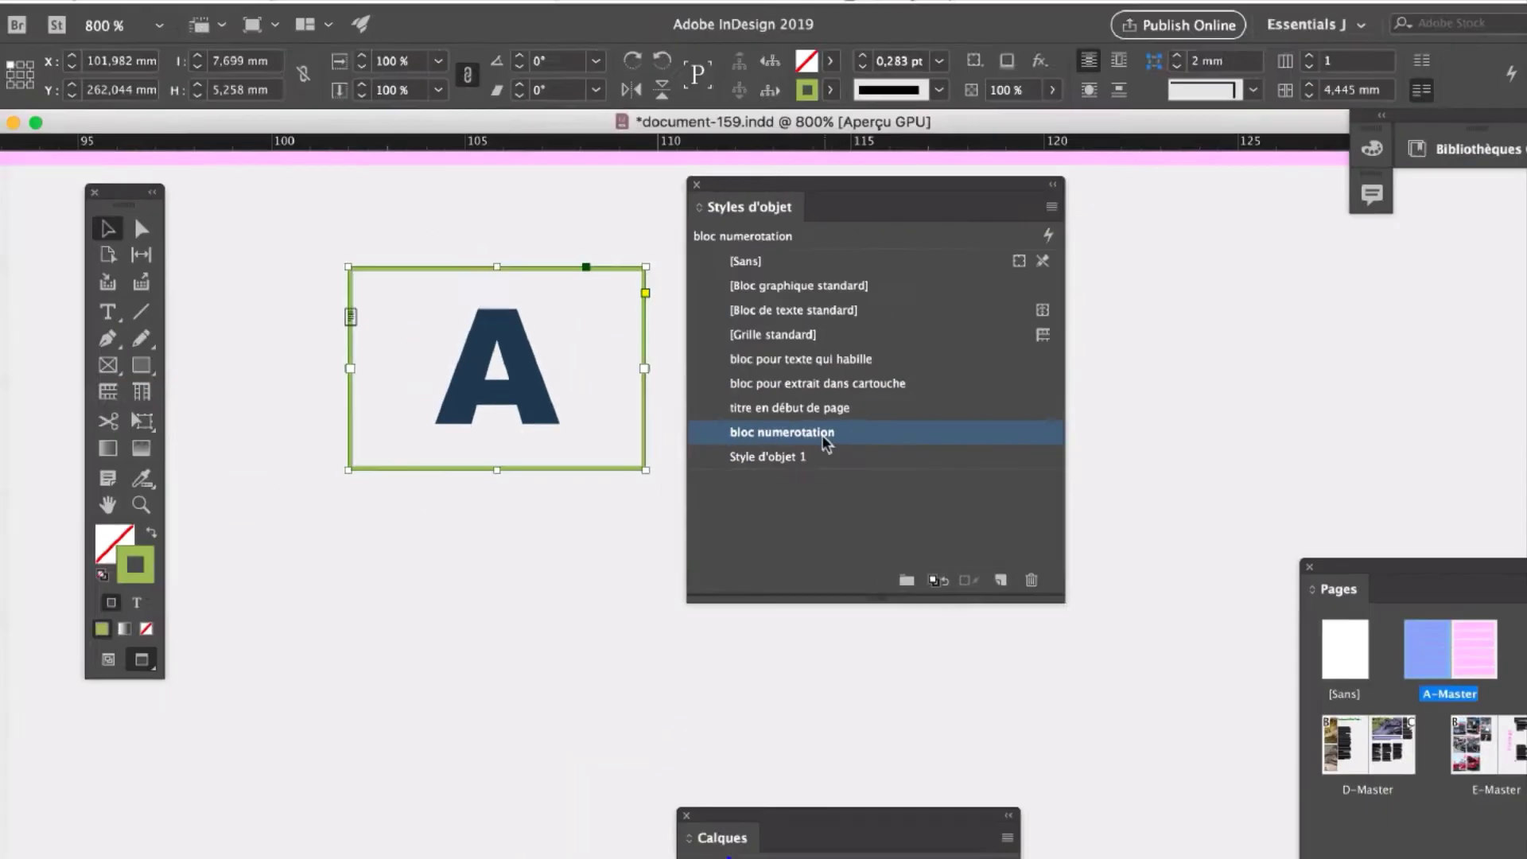
double_click(887, 431)
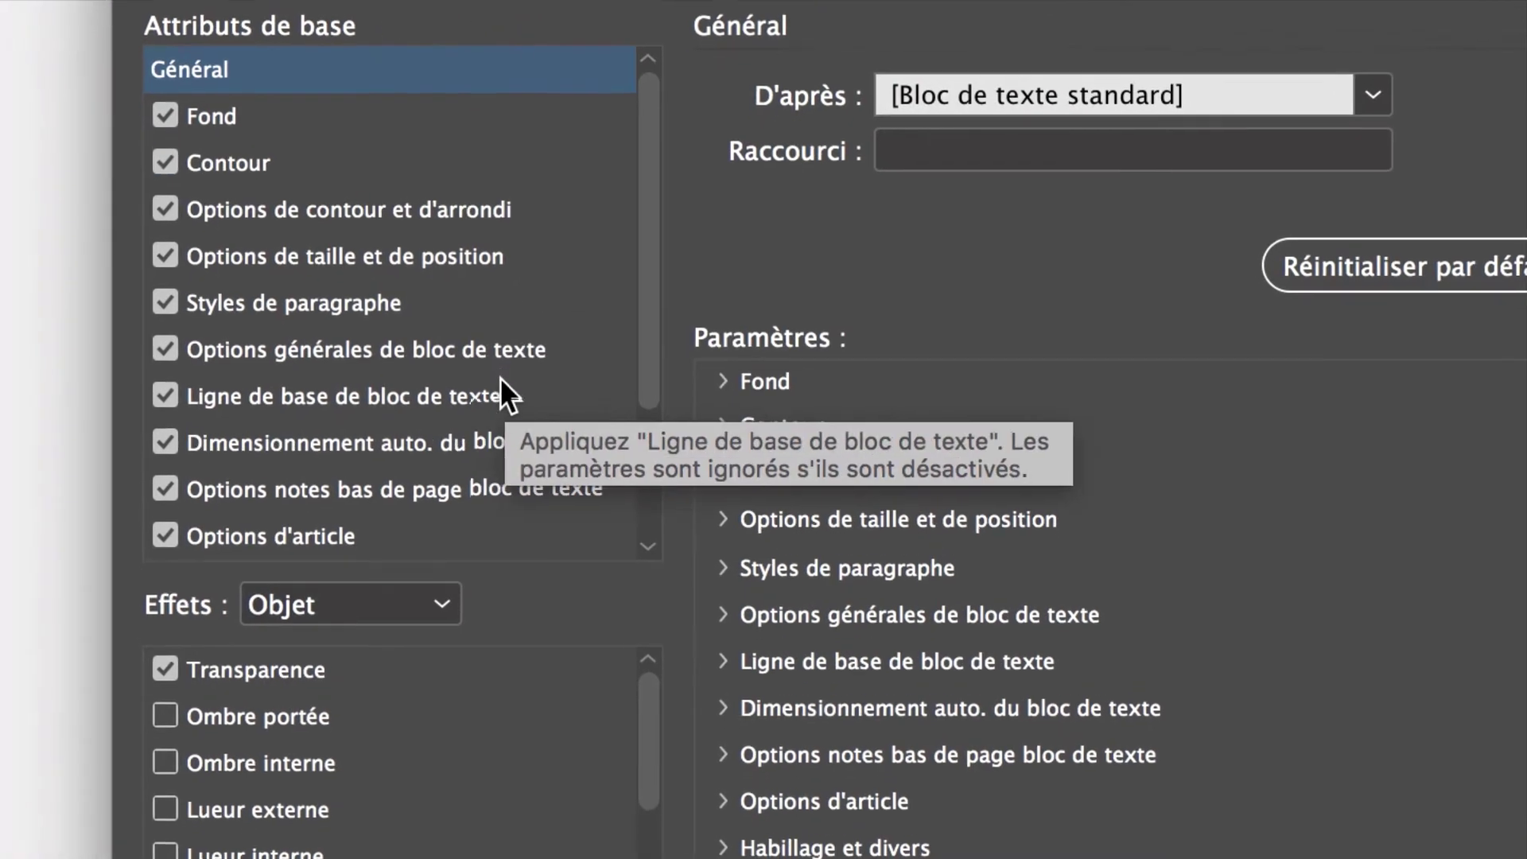
- Review the general text-frame options and baseline options of the bloc numerotation object style, and close them without saving
left_click(501, 360)
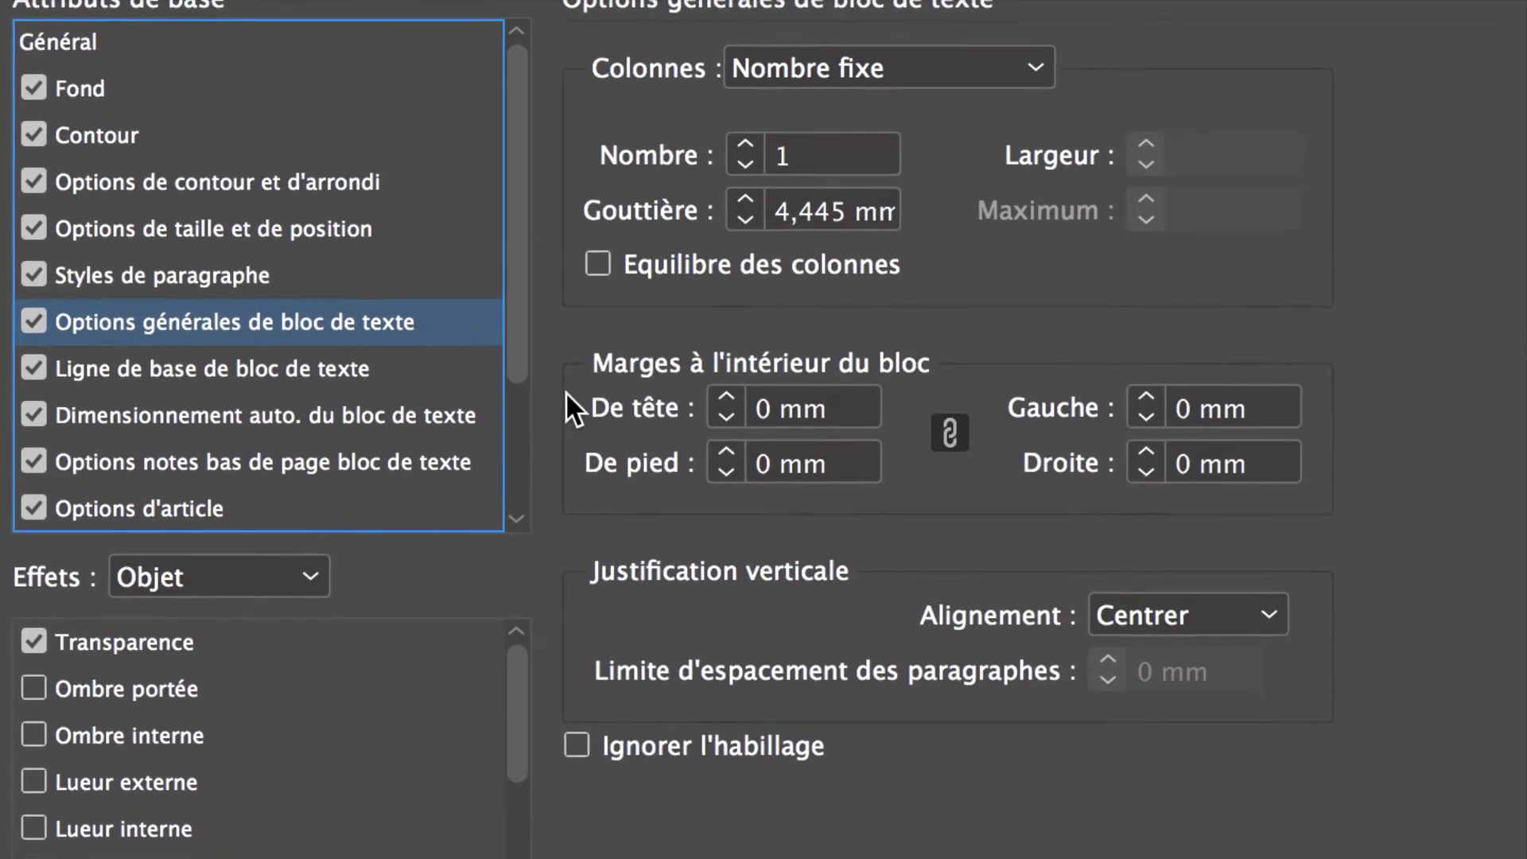
left_click(523, 388)
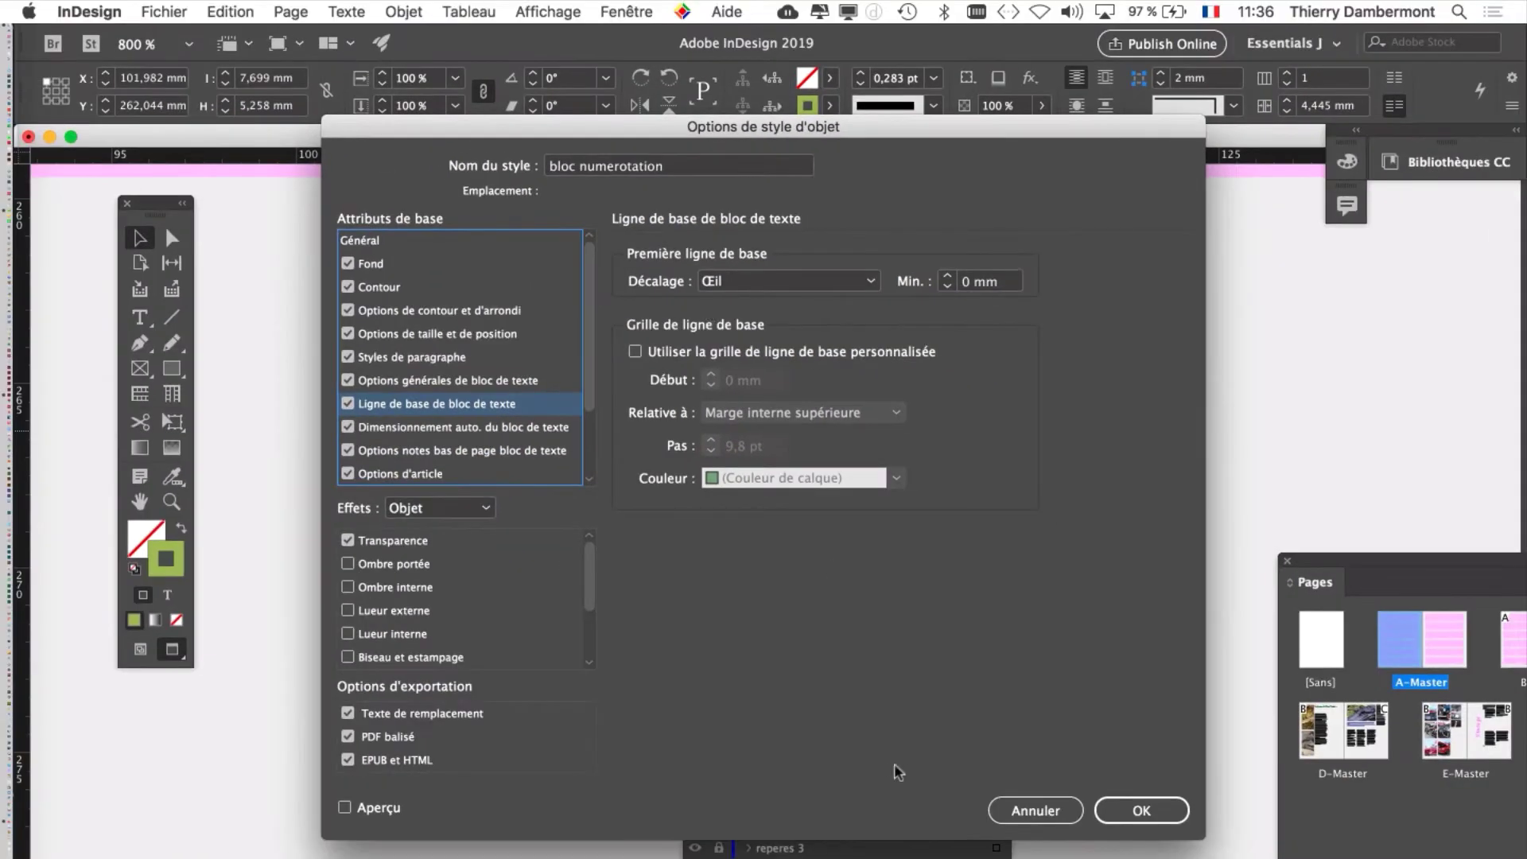
left_click(1031, 809)
- Move the object styles list aside and examine the page-number frame on the right page of A-Master up close
scroll(602, 465, "down", 3)
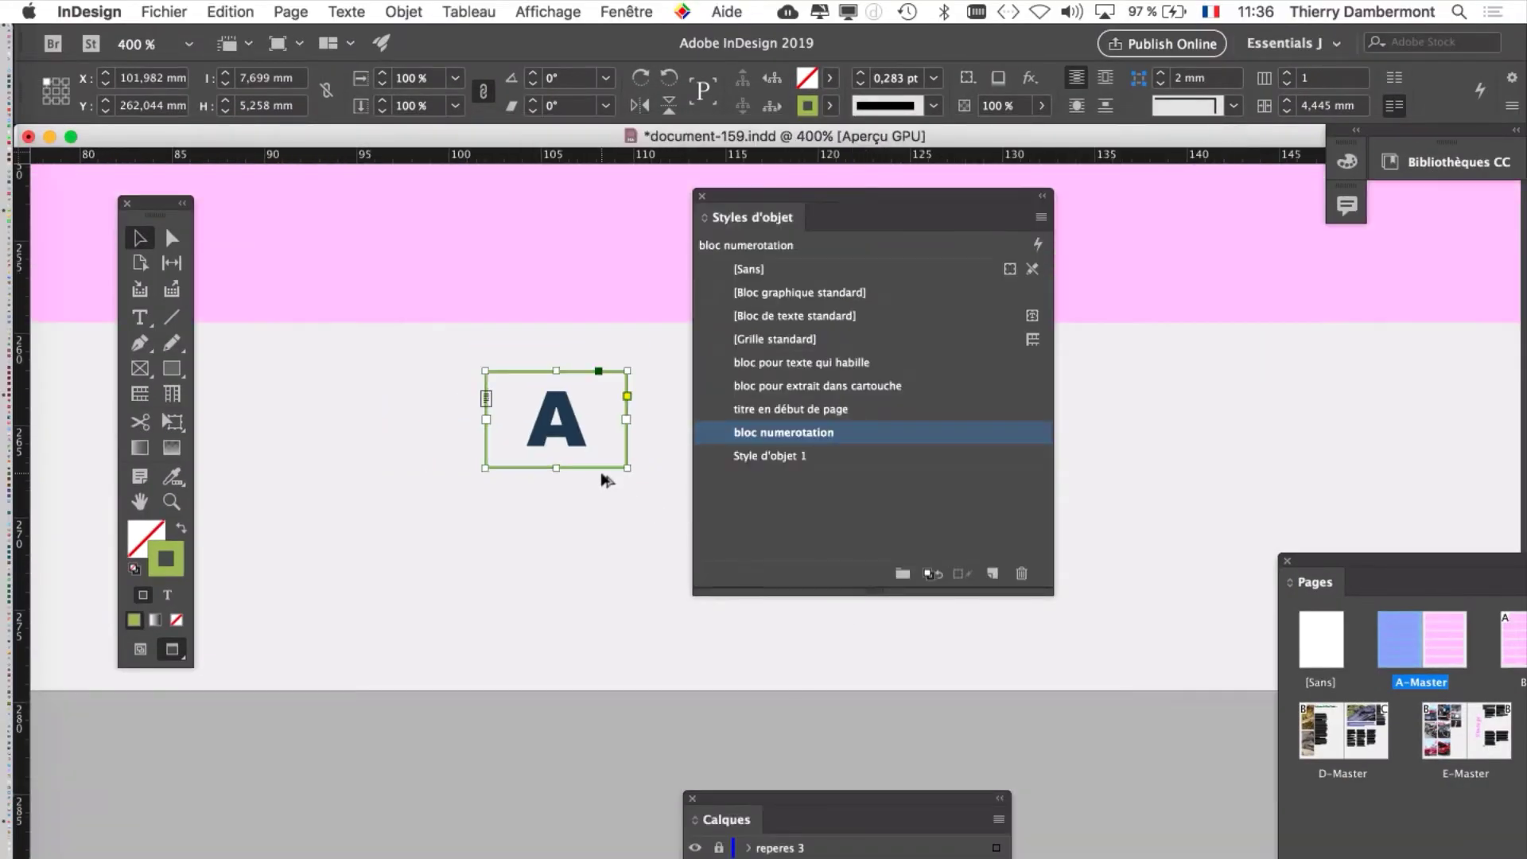
left_click_drag(822, 198, 390, 237)
scroll(814, 466, "down", 4)
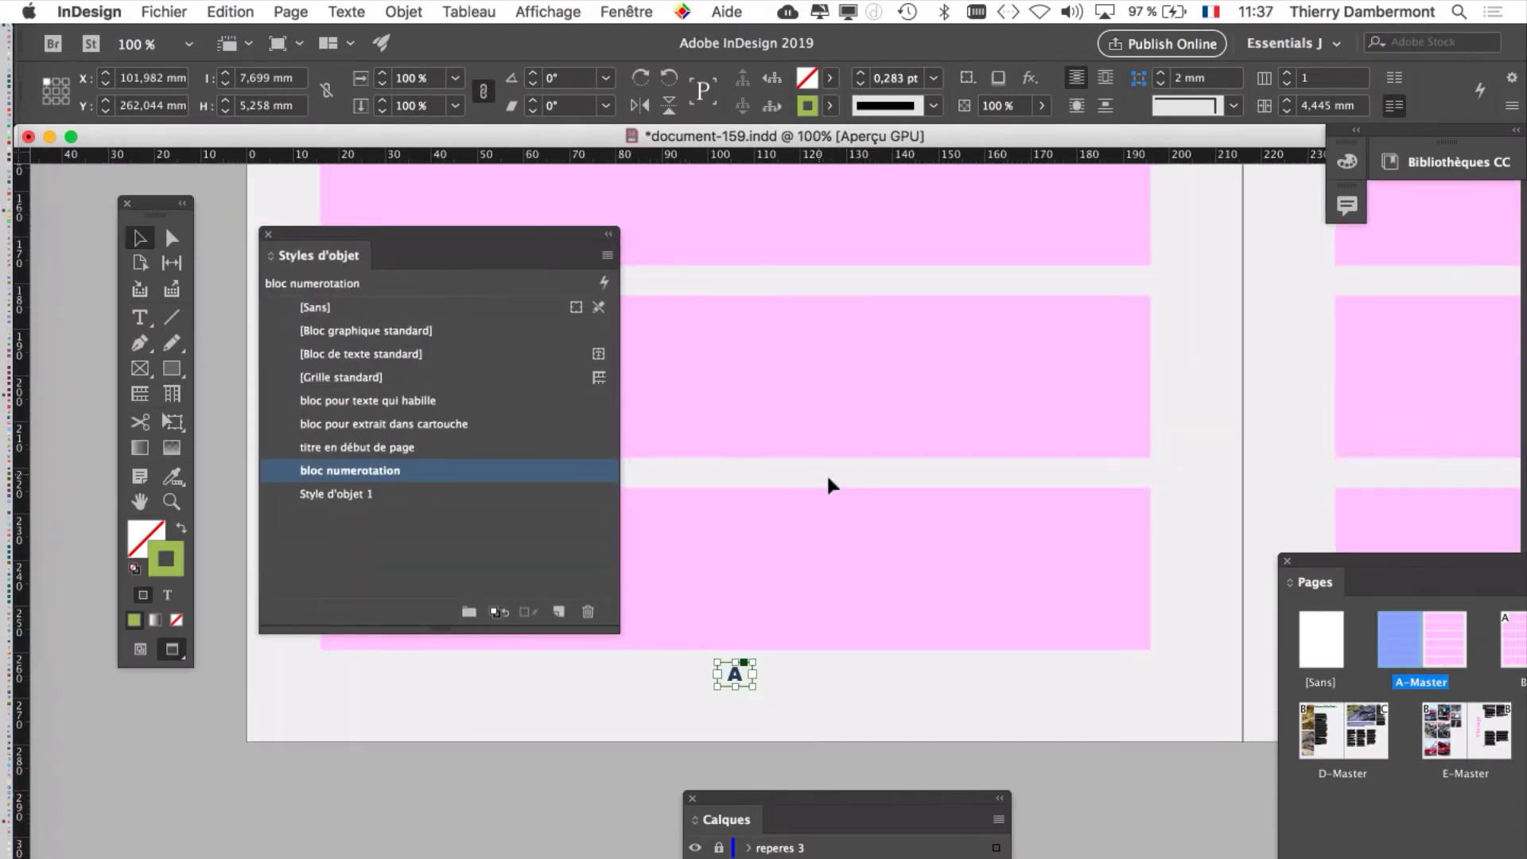
scroll(1108, 467, "right", 5)
scroll(742, 364, "up", 3)
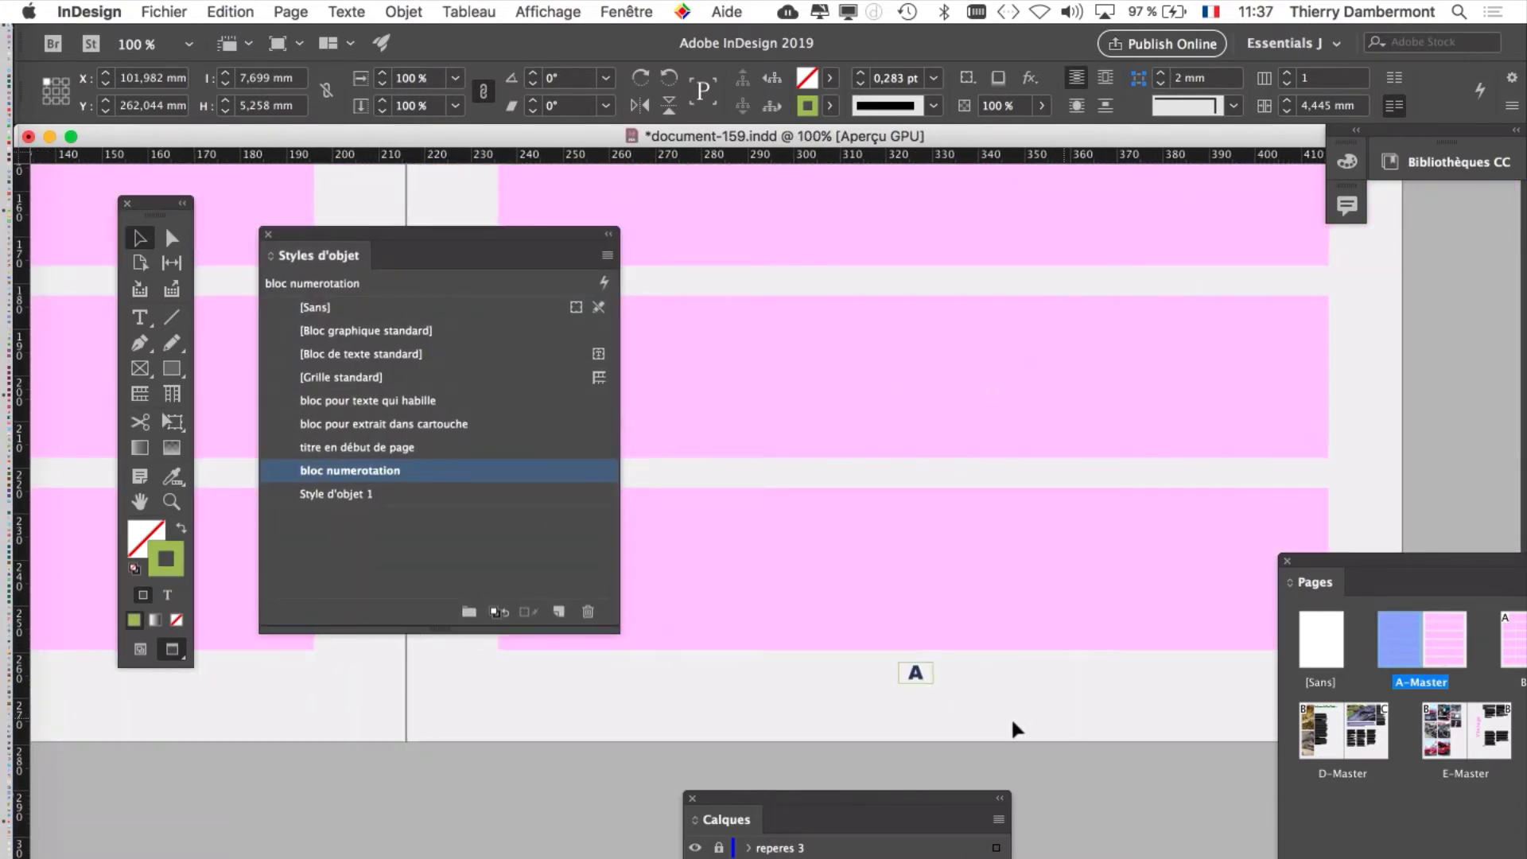
scroll(870, 671, "up", 4)
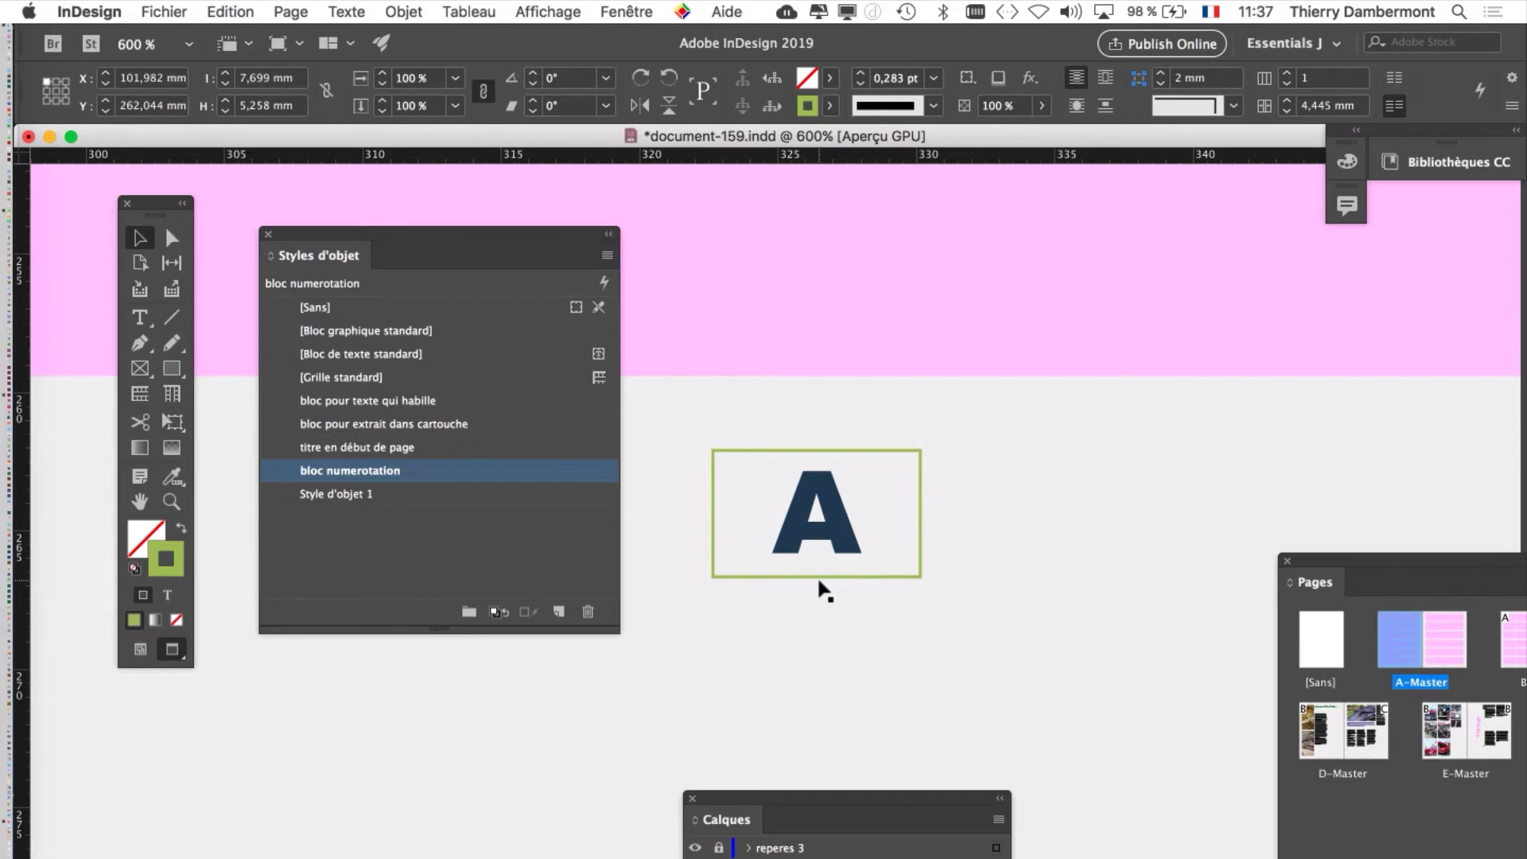
key("super+minus")
key("super+minus")
key("super+minus")
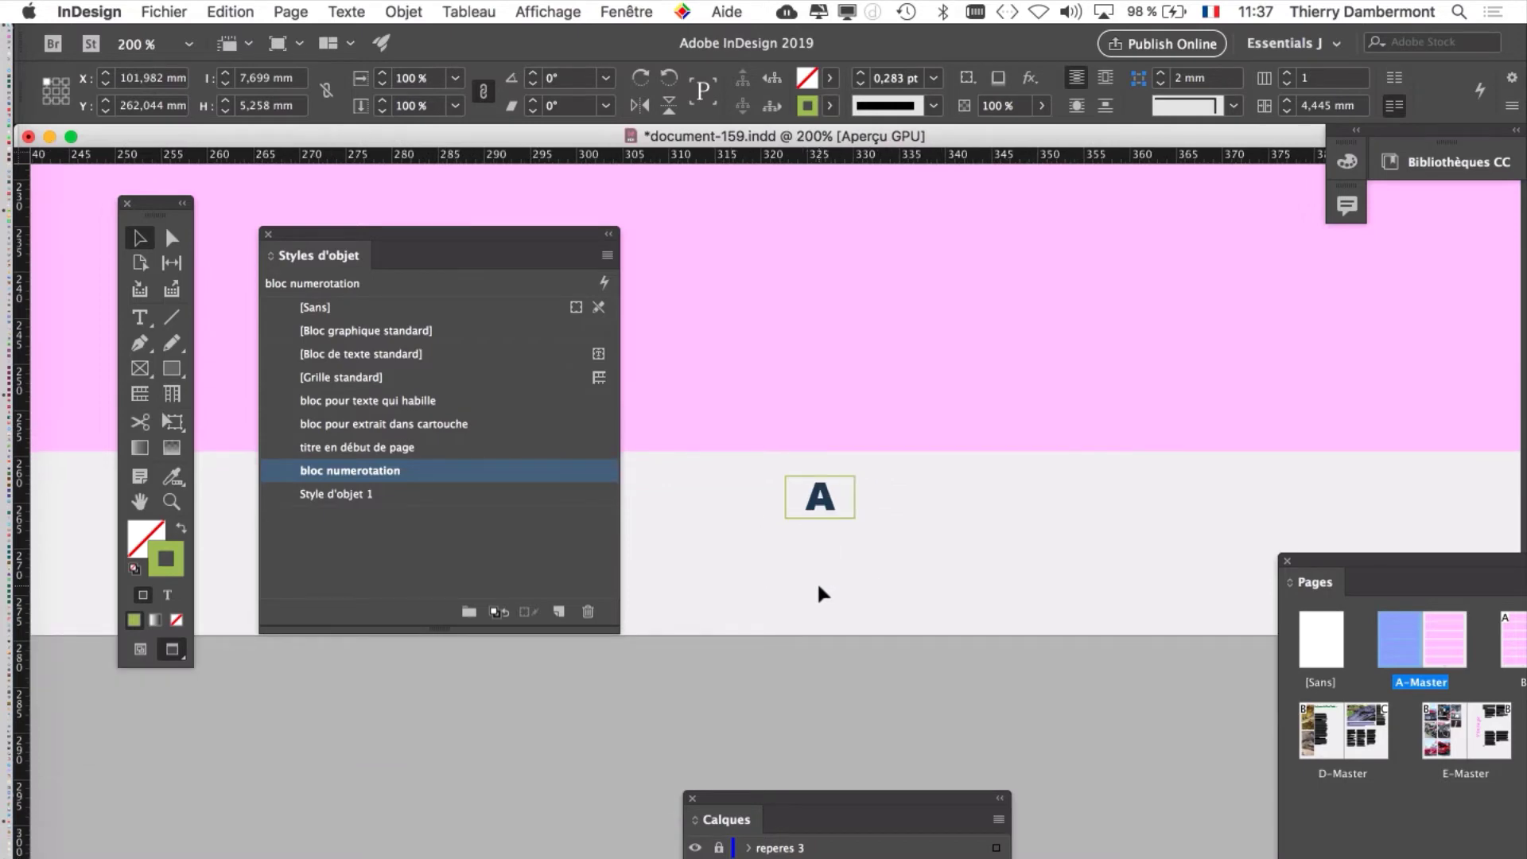
key("super+minus")
key("super+minus")
key("super+minus")
key("super+minus")
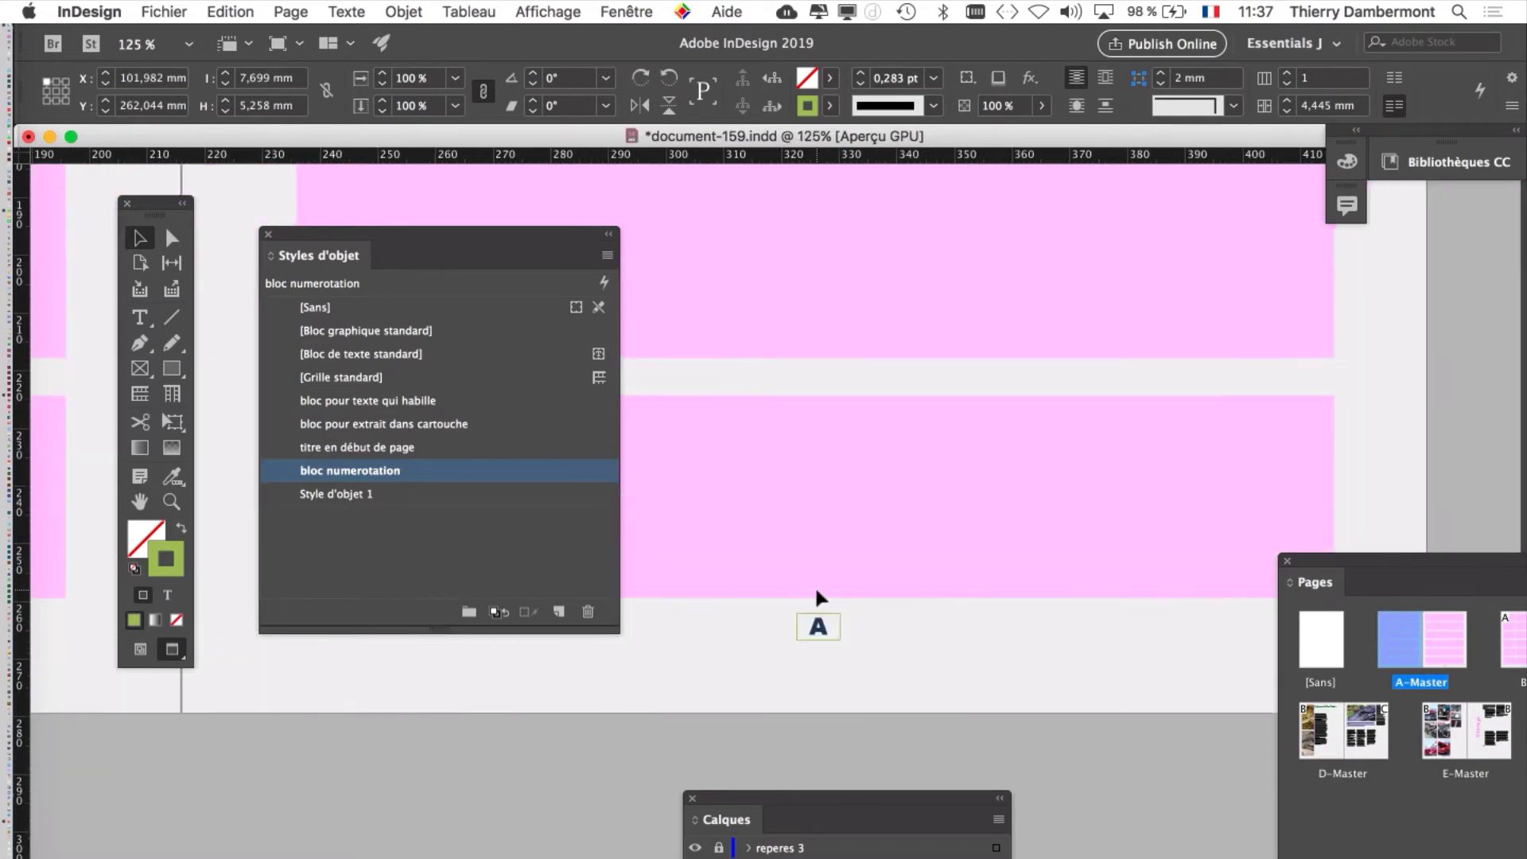
- Reopen the bloc numerotation style's options to recheck its text-frame settings, cancel, and move the object styles list clear of the pages
left_click_drag(449, 240, 1001, 186)
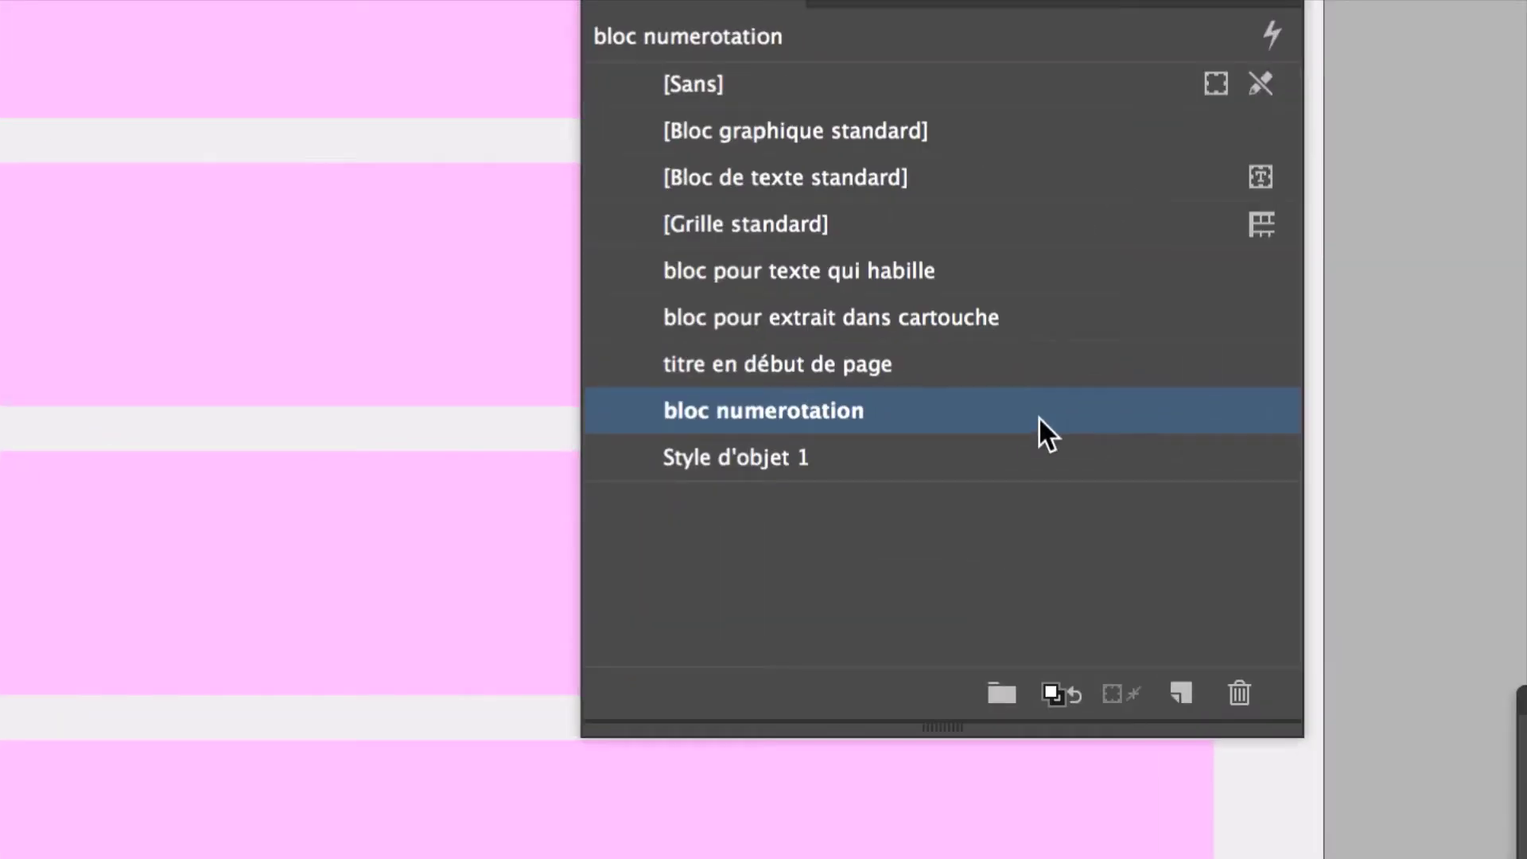
double_click(1037, 423)
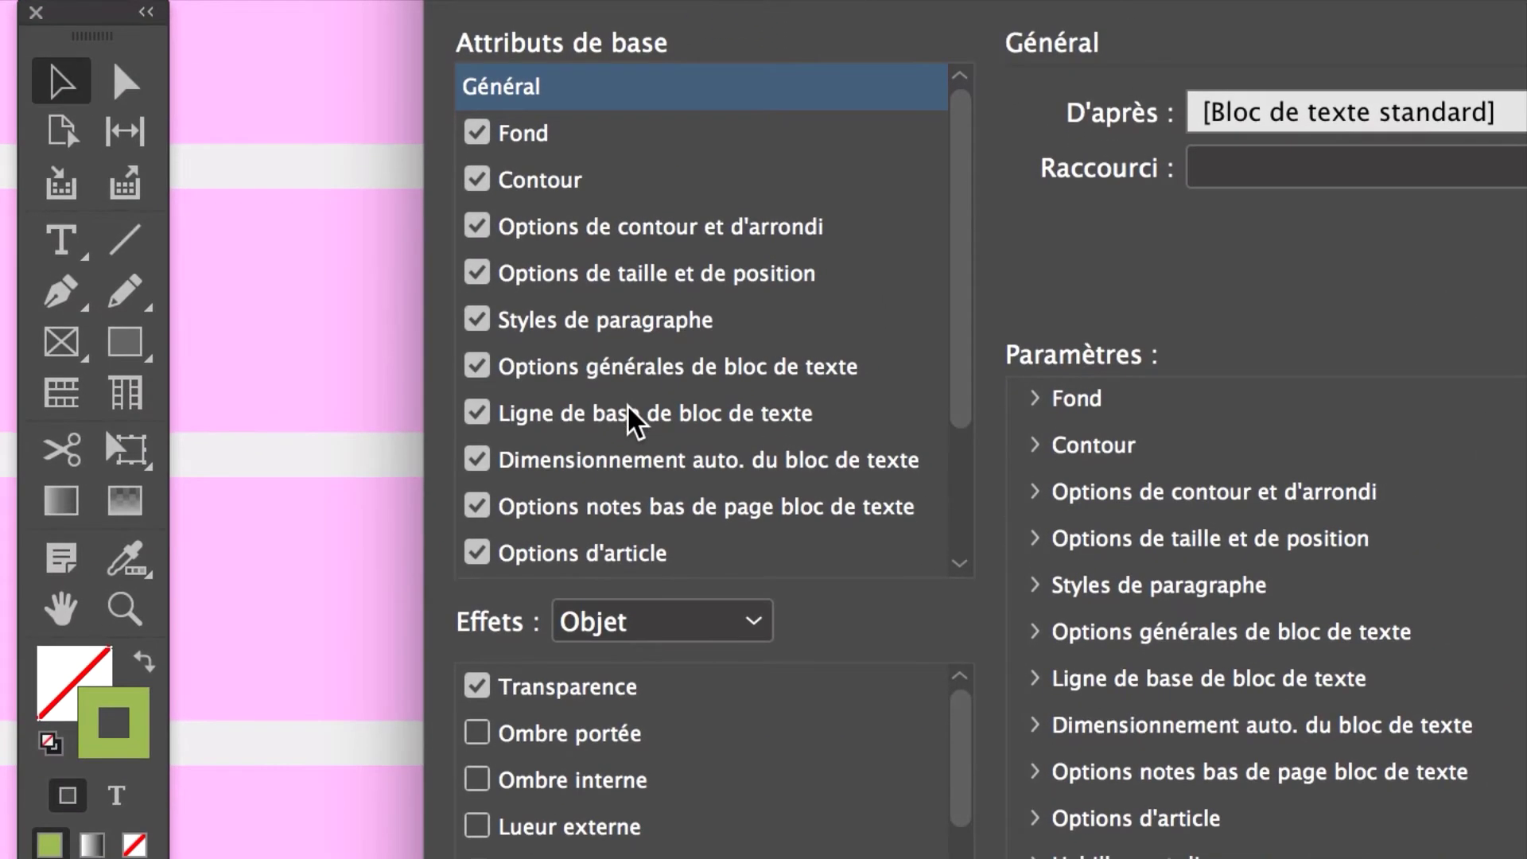
left_click(630, 362)
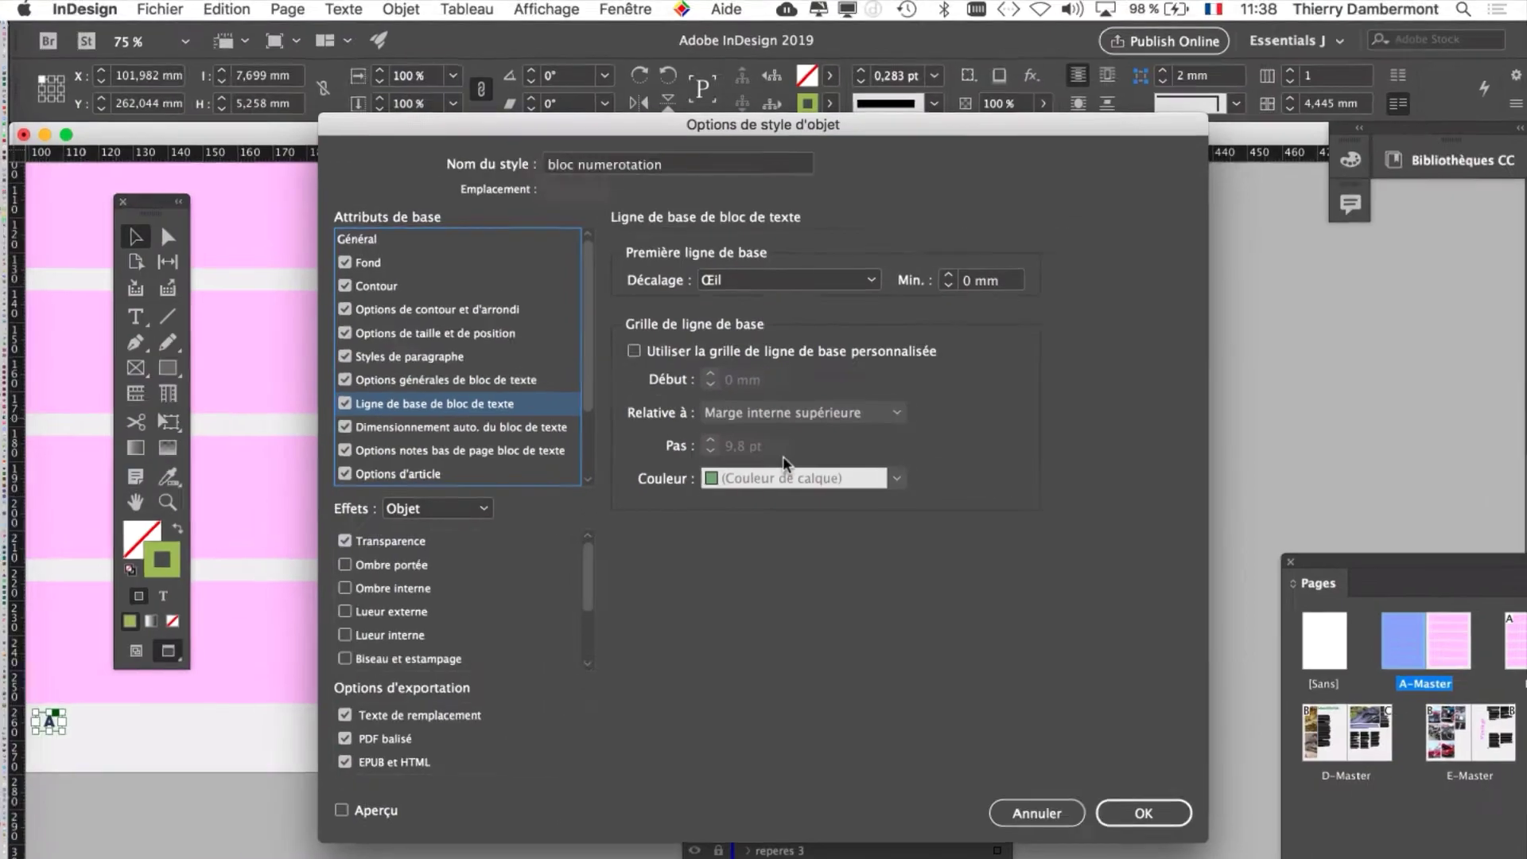
left_click(1031, 808)
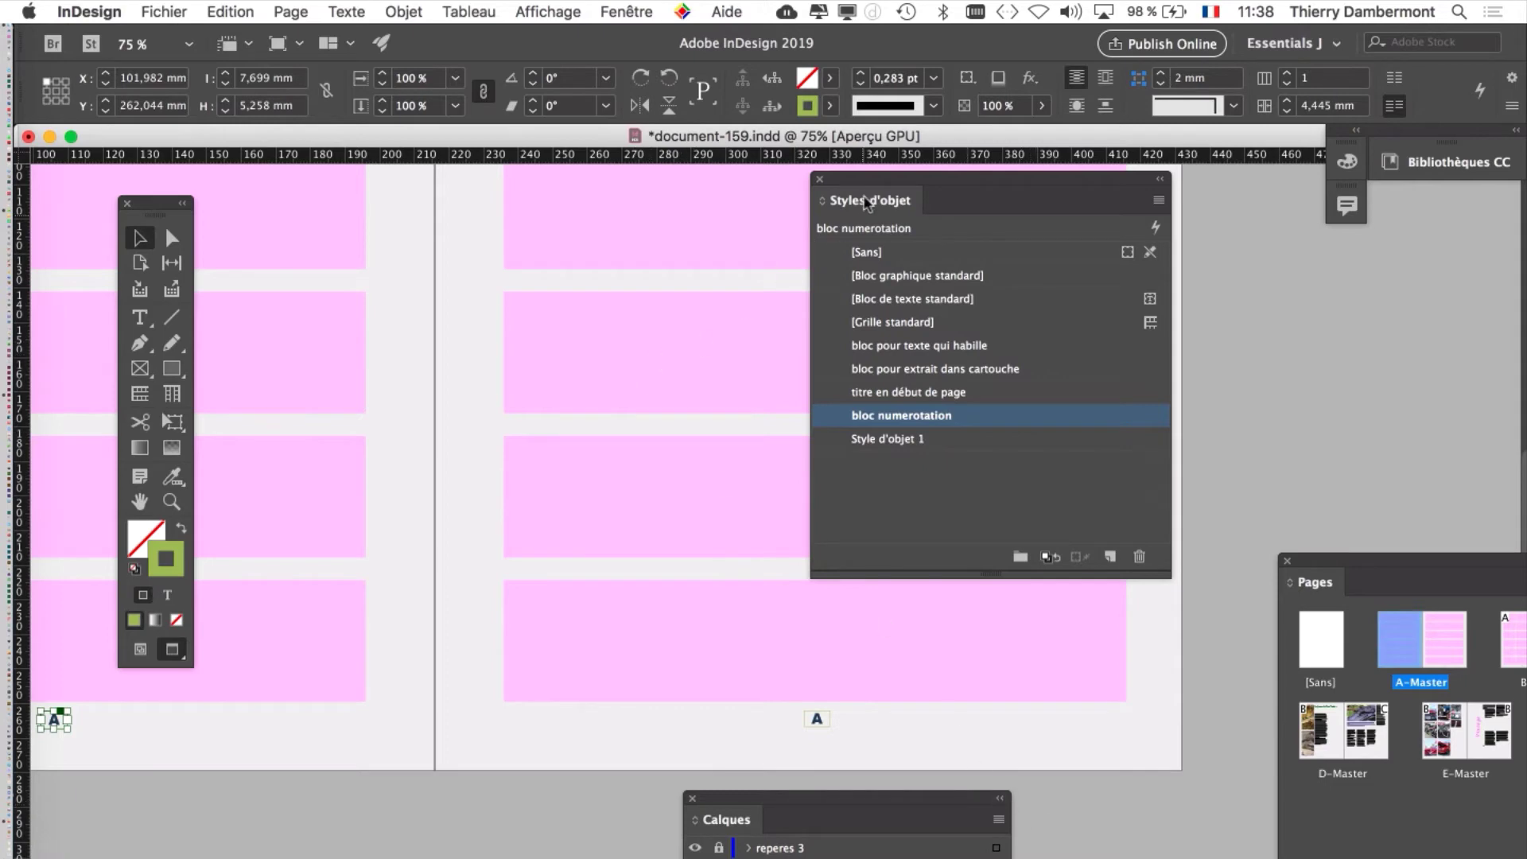
left_click_drag(864, 188, 969, 219)
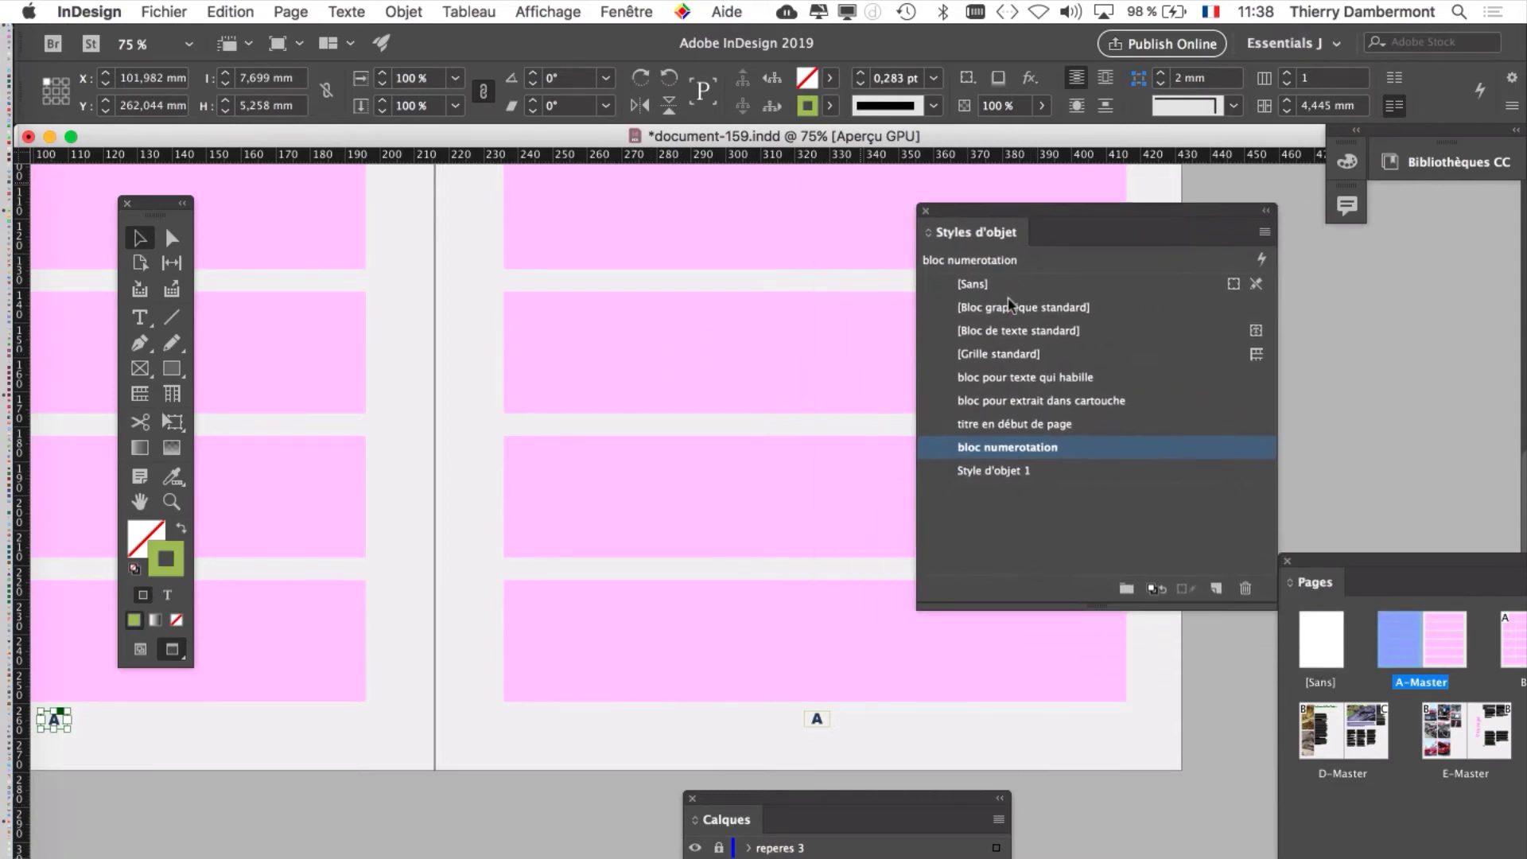
double_click(1105, 450)
left_click(1033, 809)
left_click_drag(956, 207, 1144, 255)
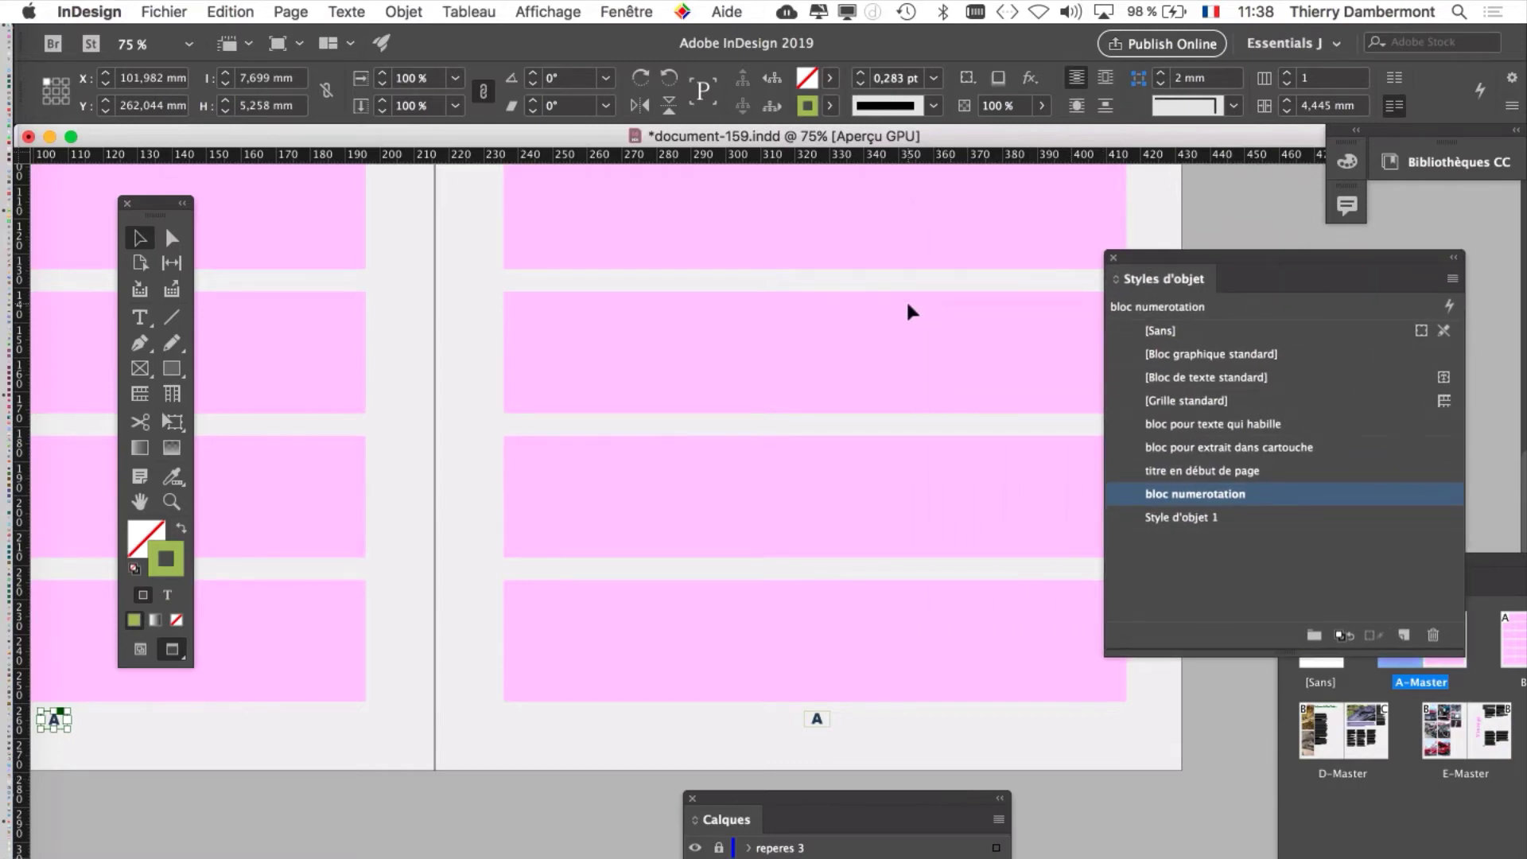
- Deselect the page-number frame on A-Master's left page, inspect it at high magnification, and bring the layers list beside it
key("super+minus")
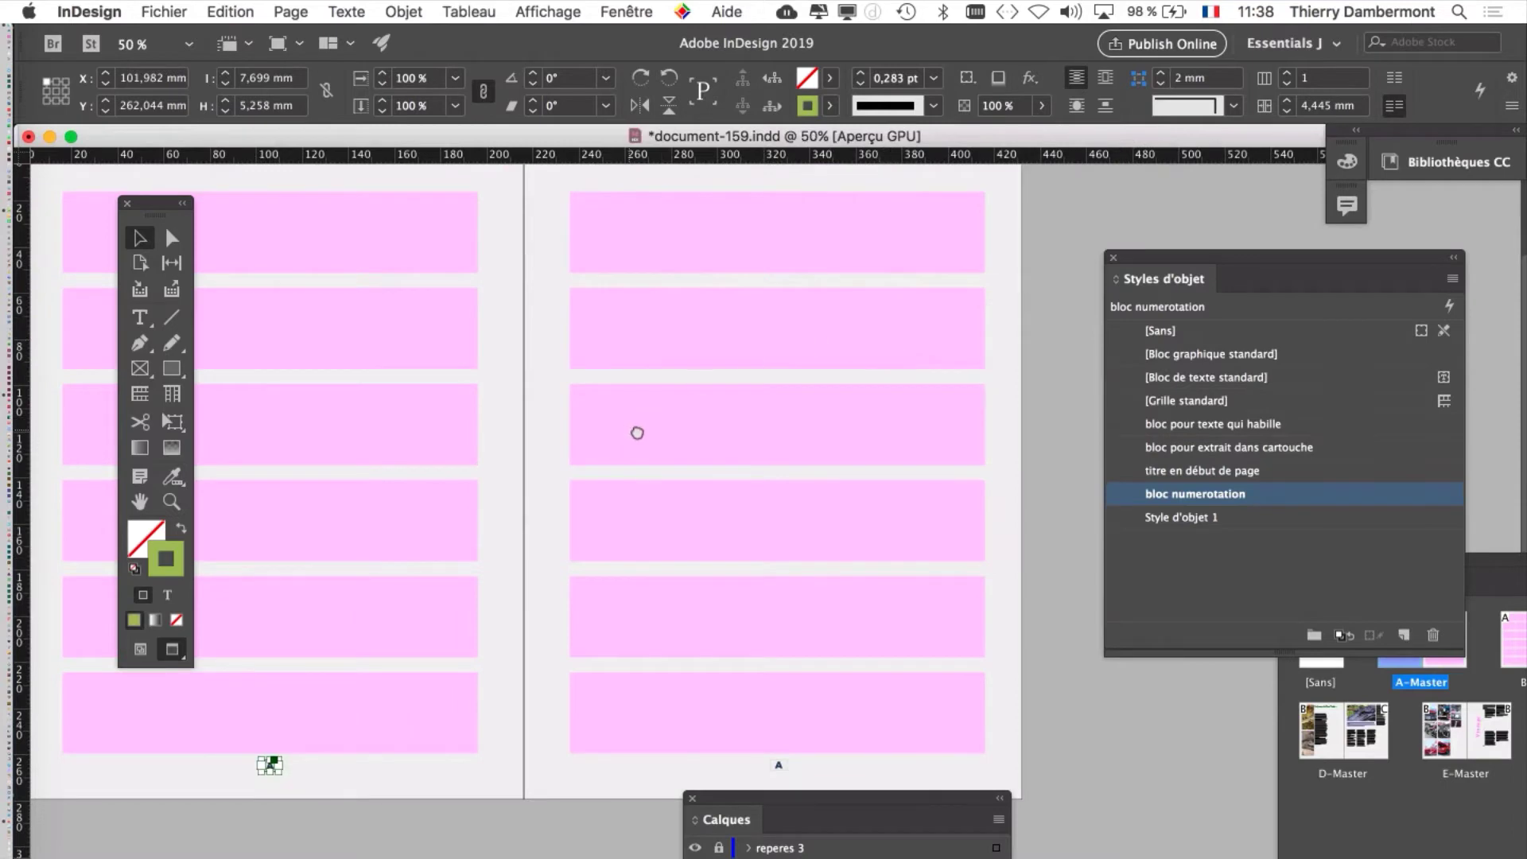
scroll(636, 433, "left", 5)
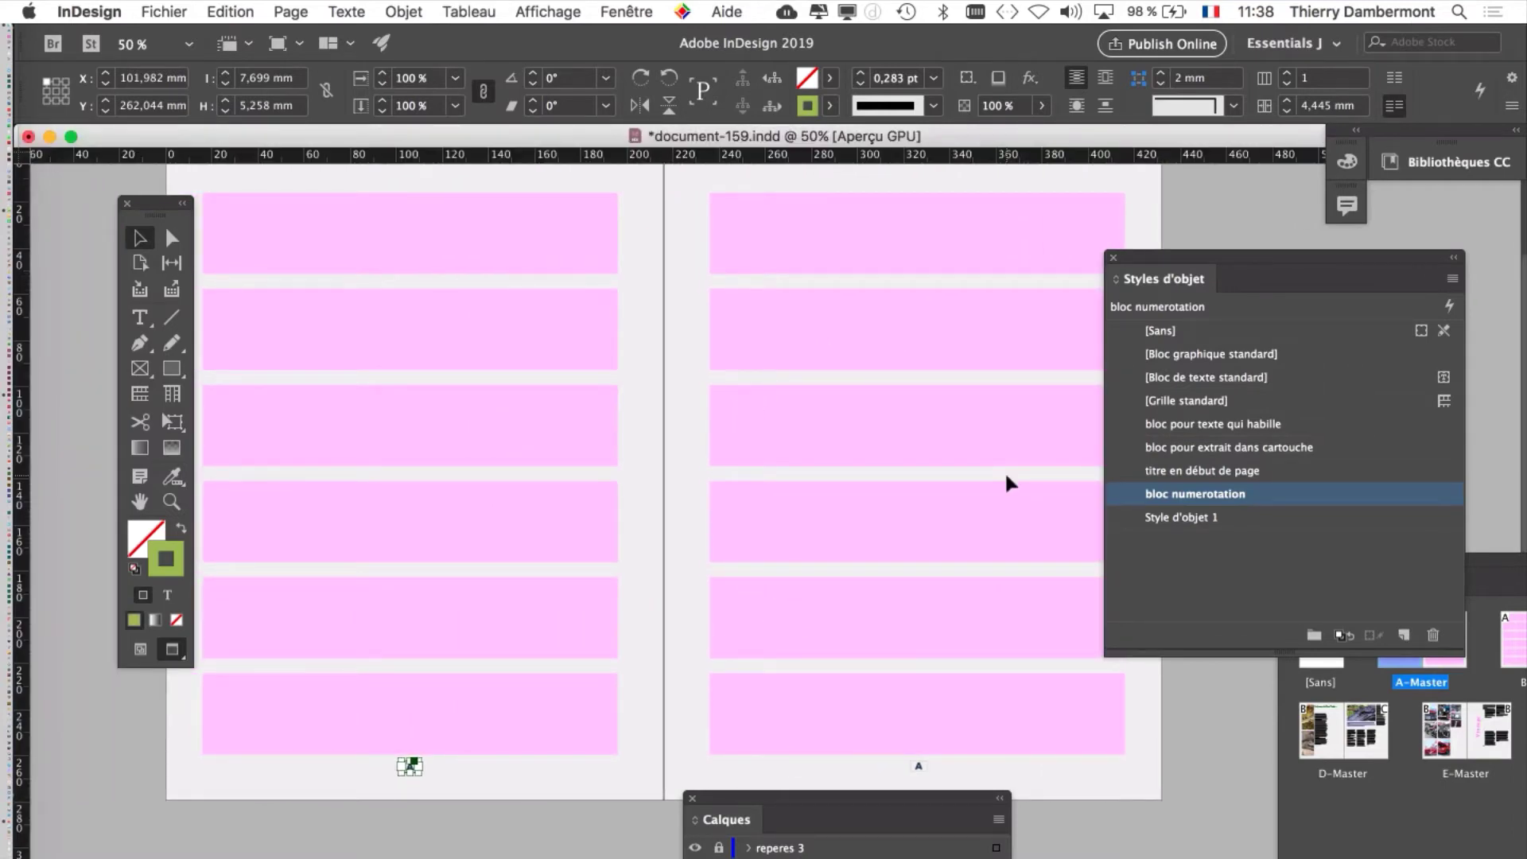
left_click(392, 805)
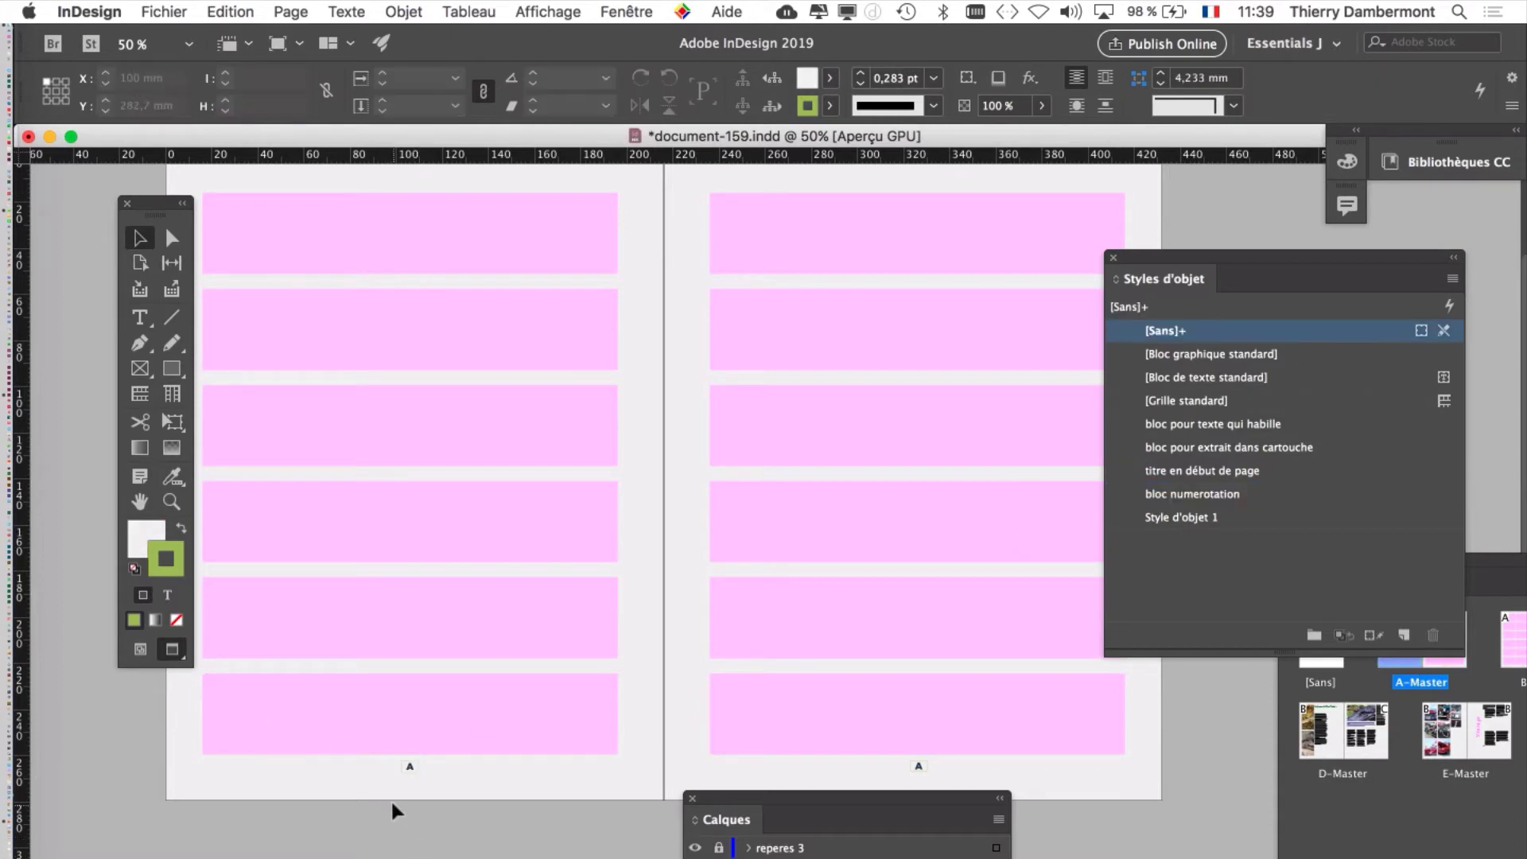
scroll(379, 787, "up", 3)
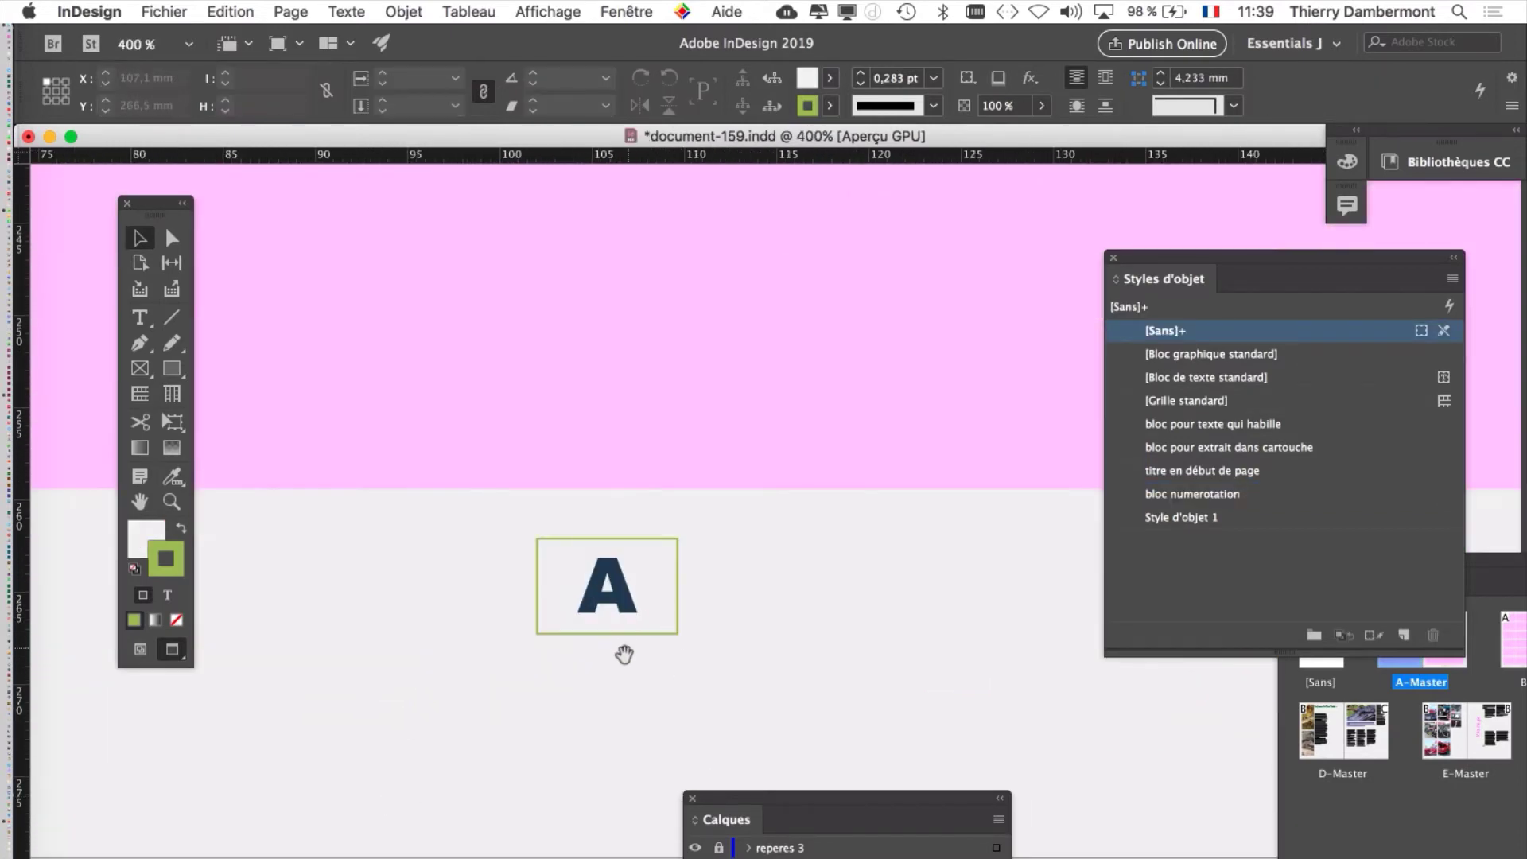
scroll(622, 636, "up", 2)
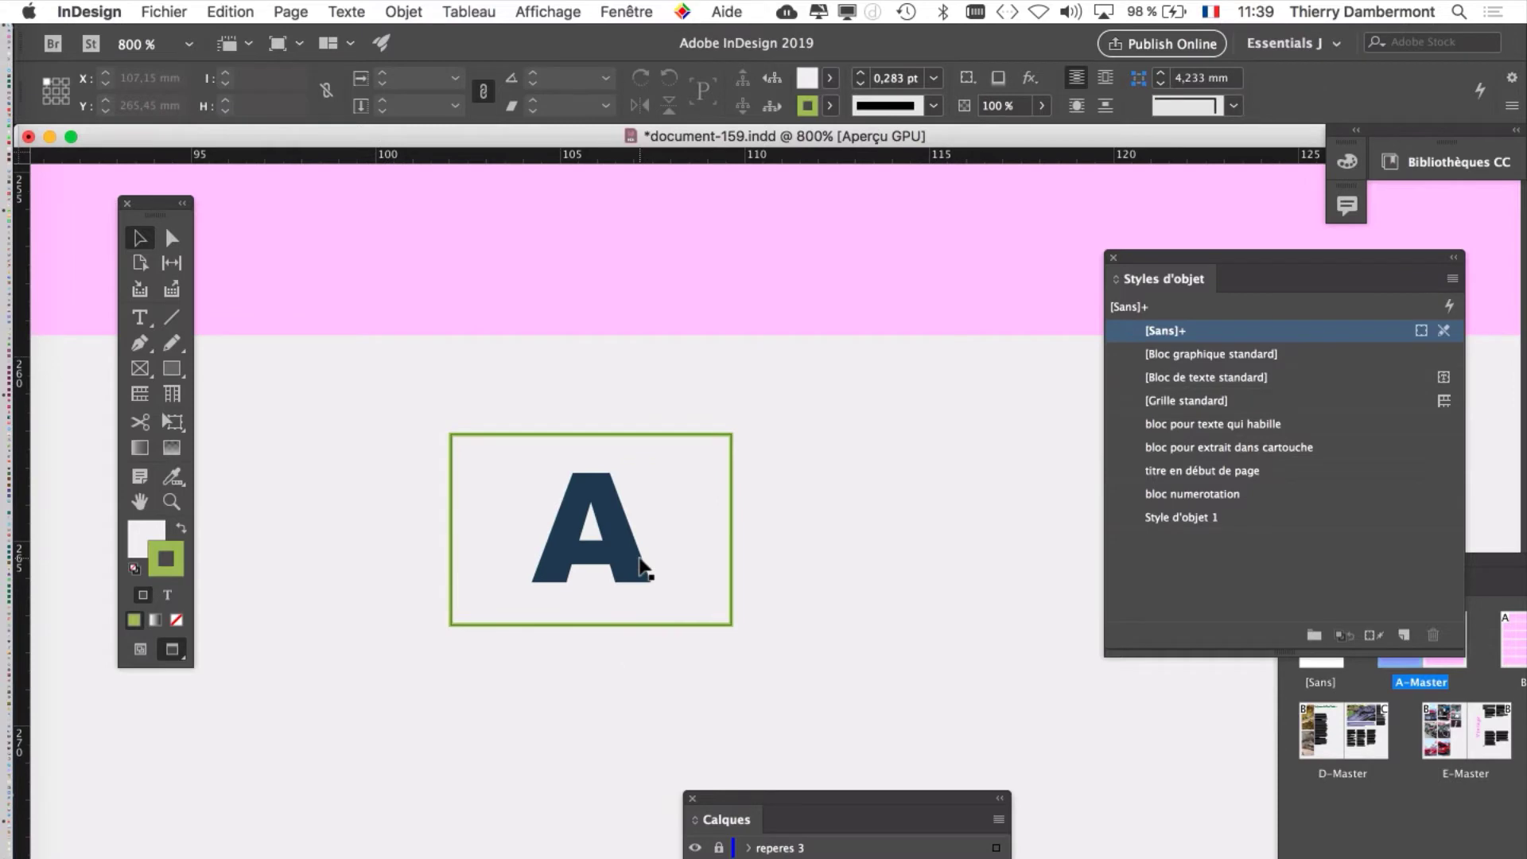
left_click_drag(745, 800, 838, 194)
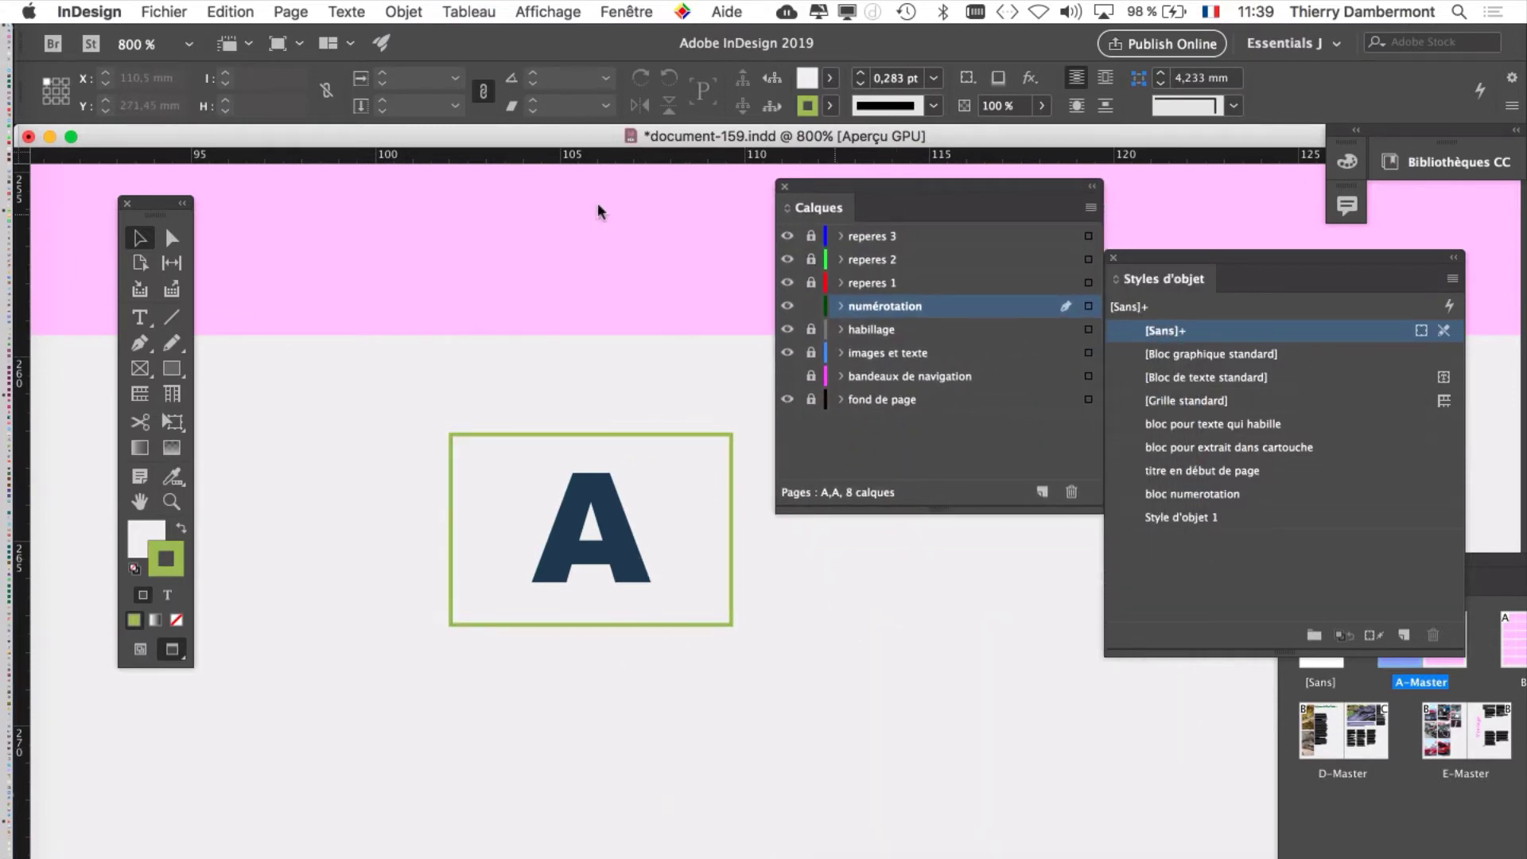
- Undo the redefinition of the bloc numerotation object style
left_click(213, 11)
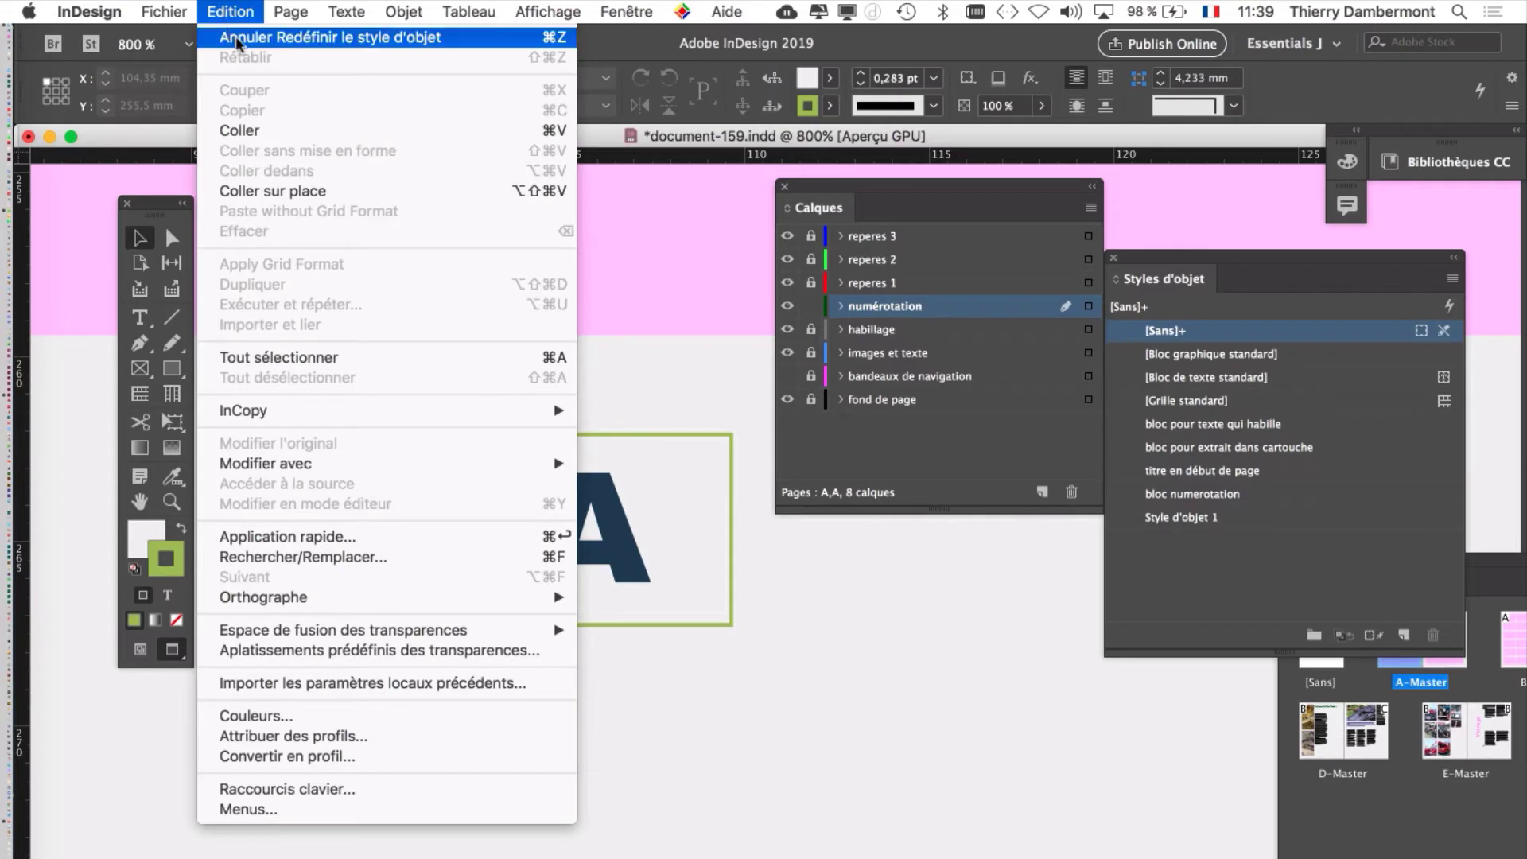
left_click(236, 38)
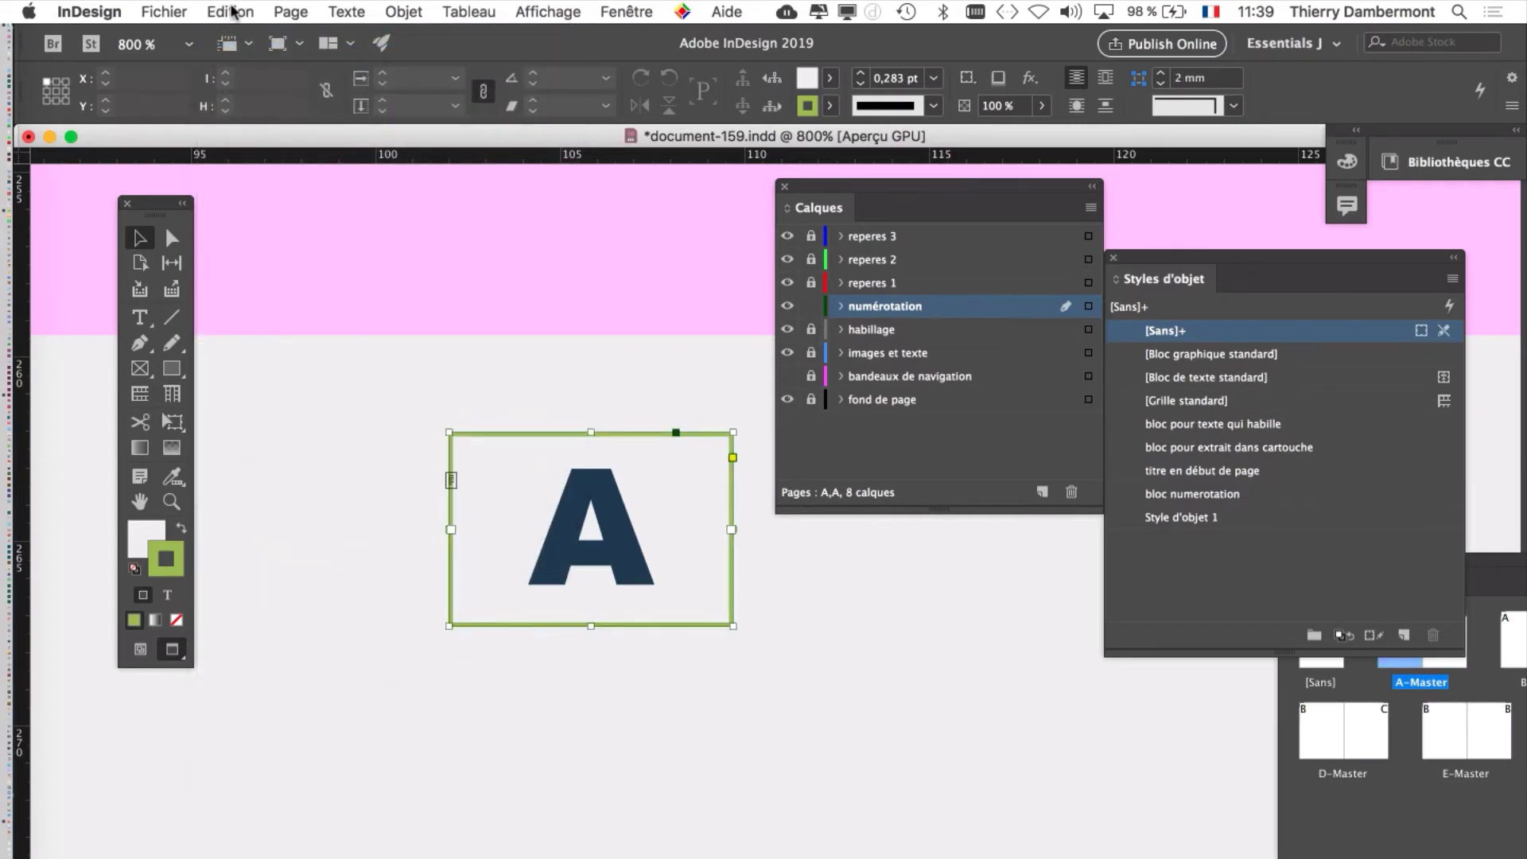
left_click(232, 11)
left_click(231, 10)
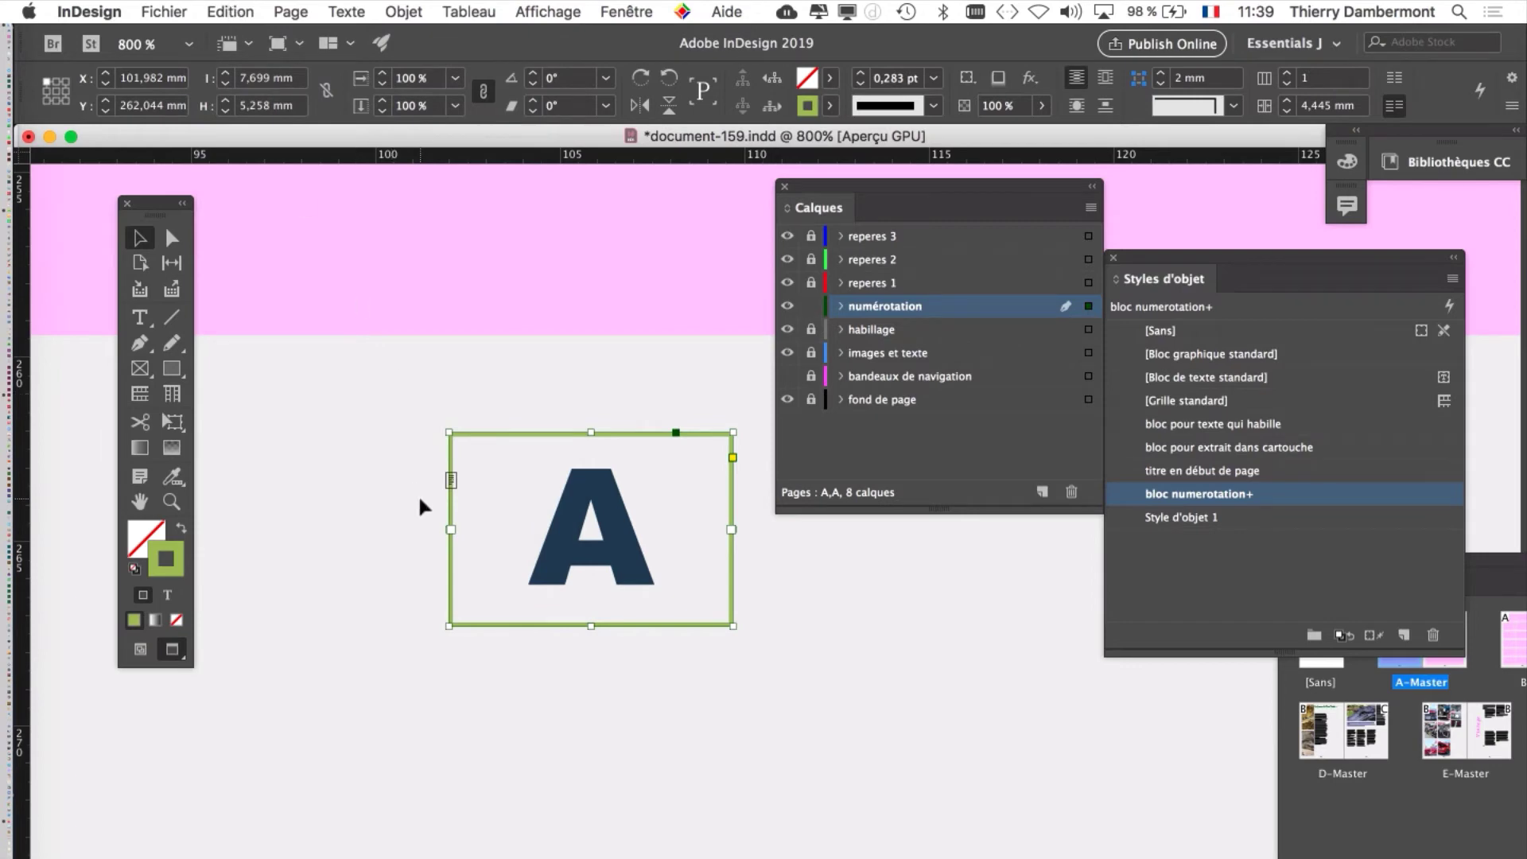
scroll(704, 624, "up", 1)
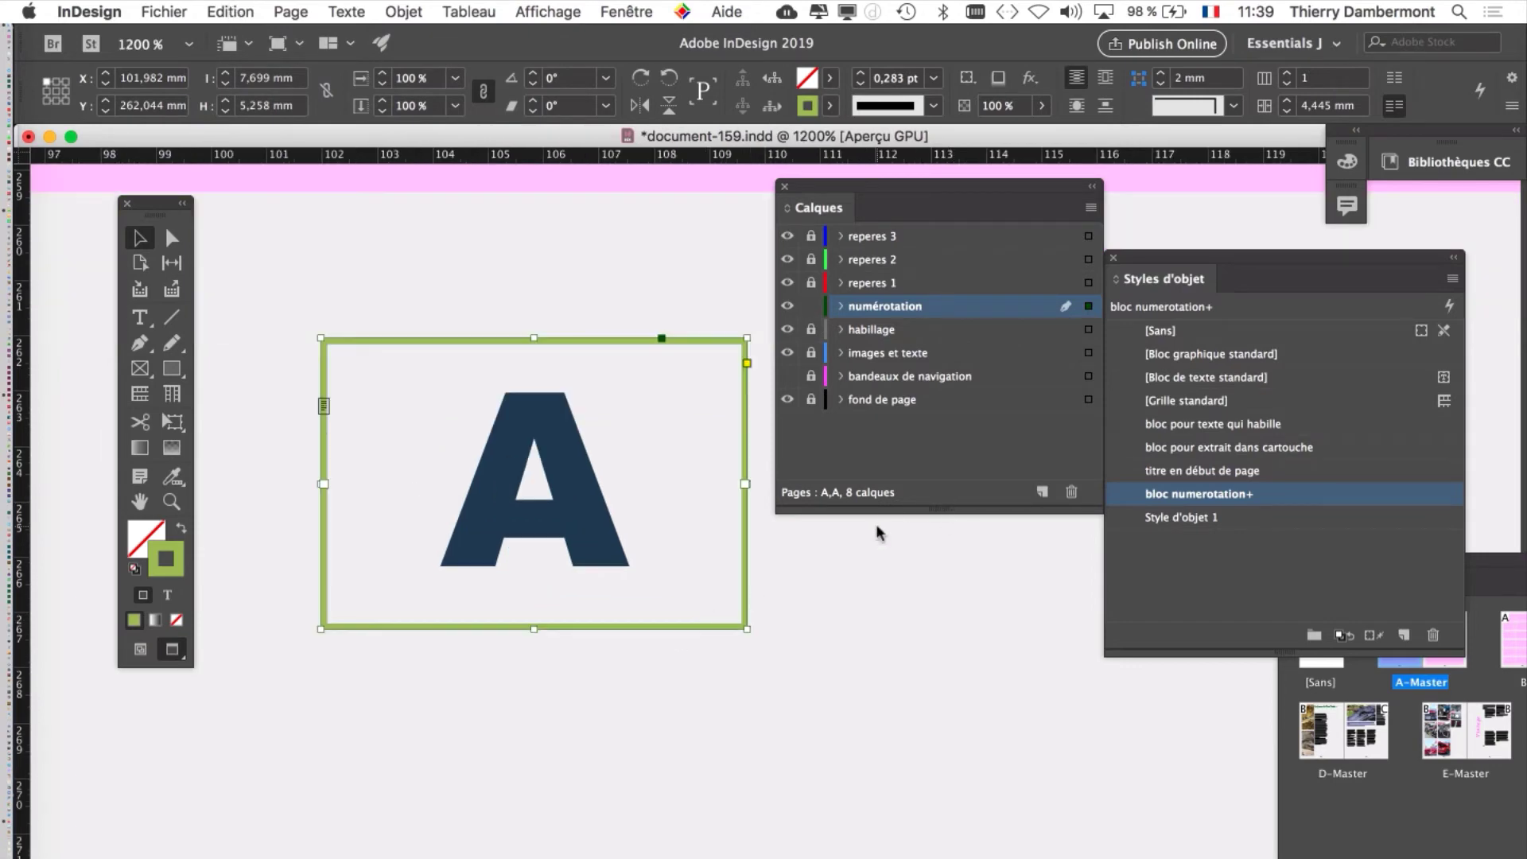
- Move the layers list aside and place the object styles beside the page-number frame to examine bloc numerotation's override mark
left_click_drag(987, 187, 427, 784)
left_click_drag(1135, 258, 885, 253)
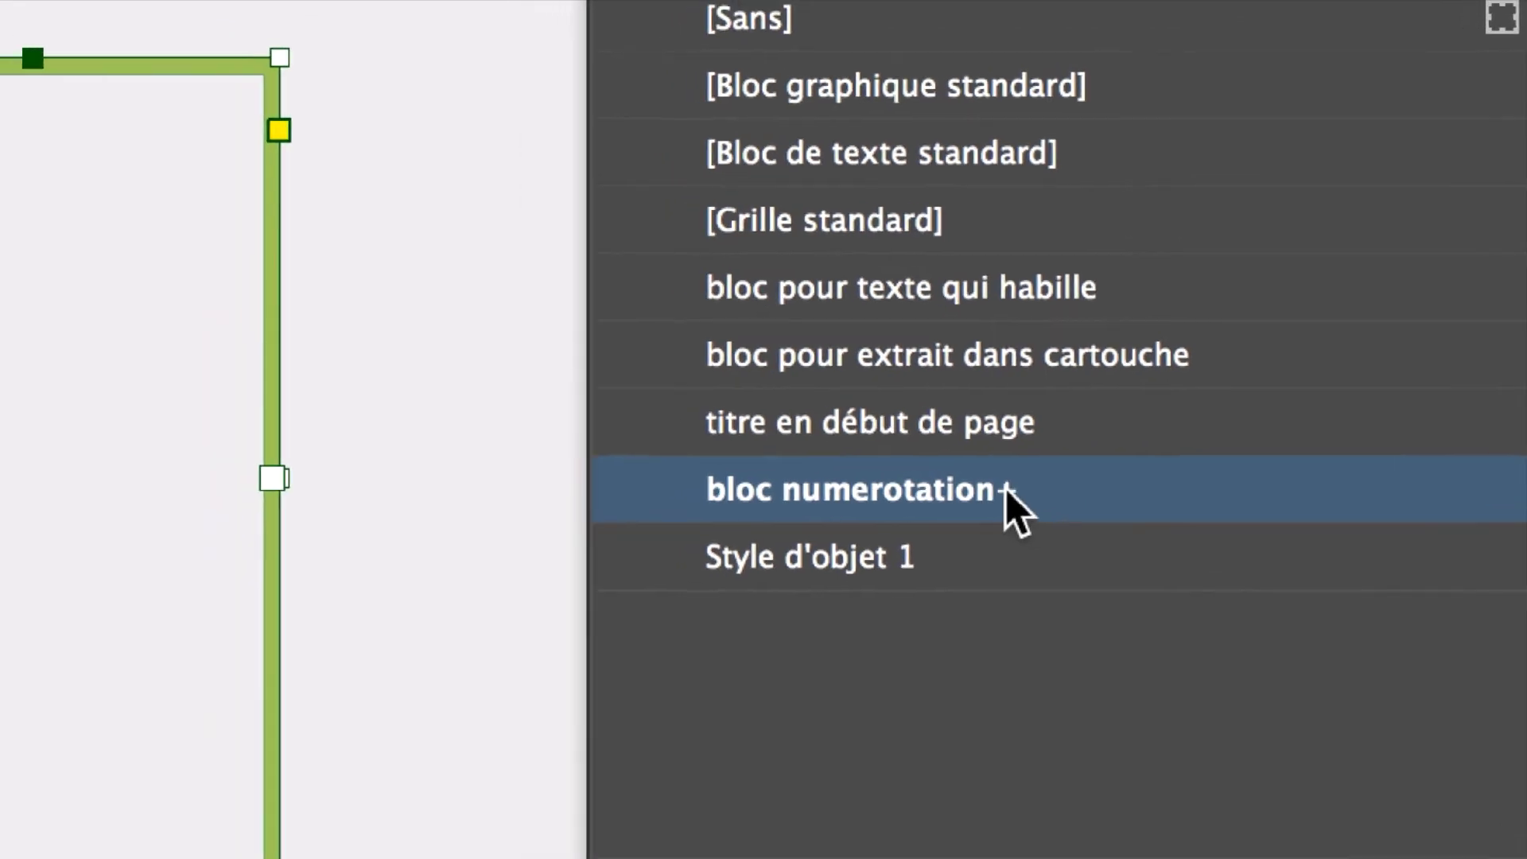
mouse_move(1007, 493)
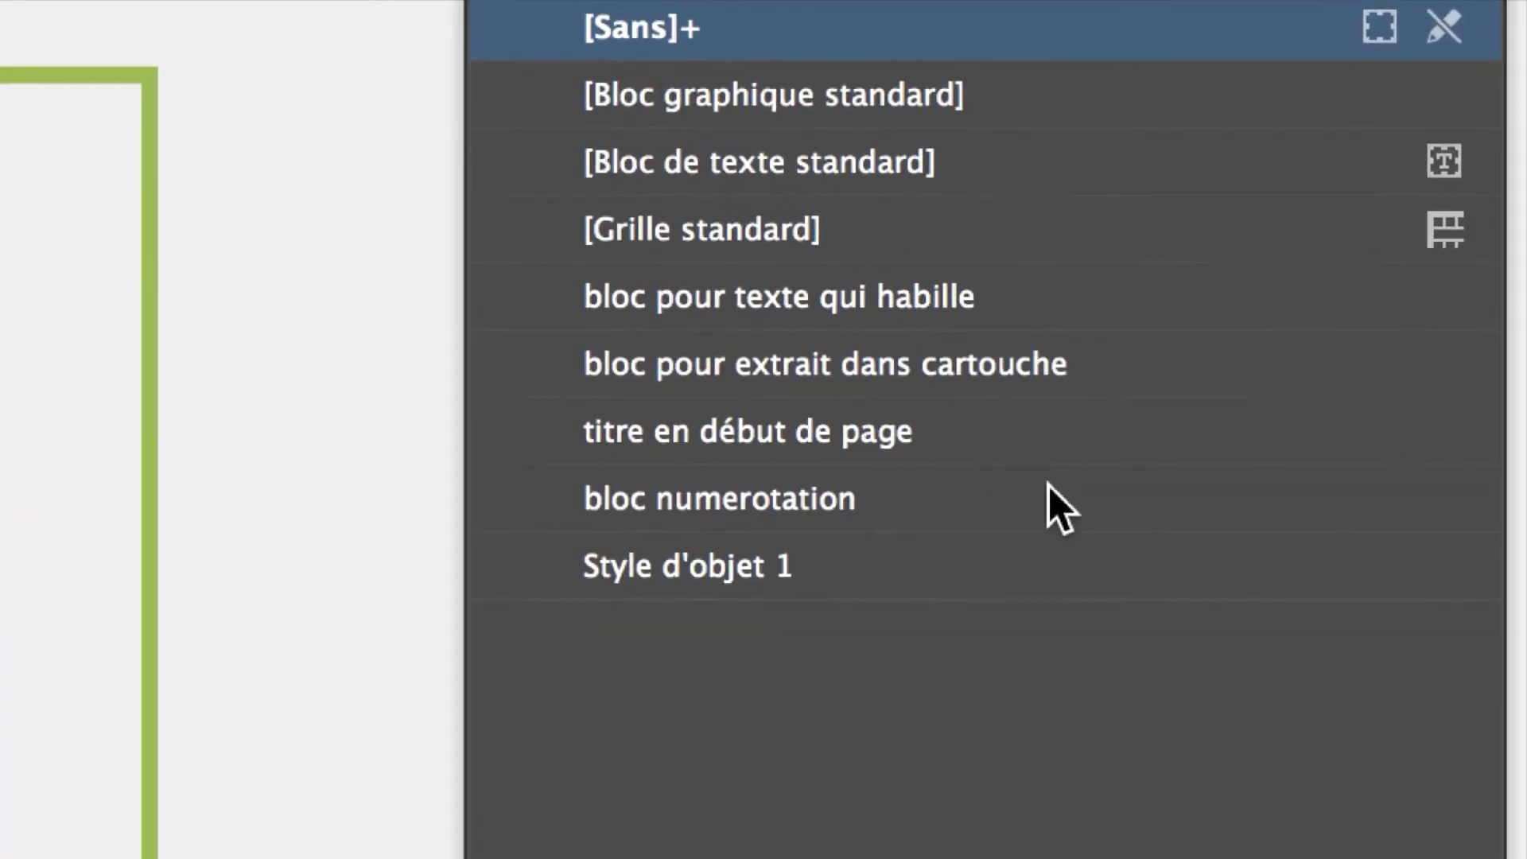
- With no frame selected, check which paragraph style the bloc numerotation object style uses, and cancel its options
double_click(1065, 501)
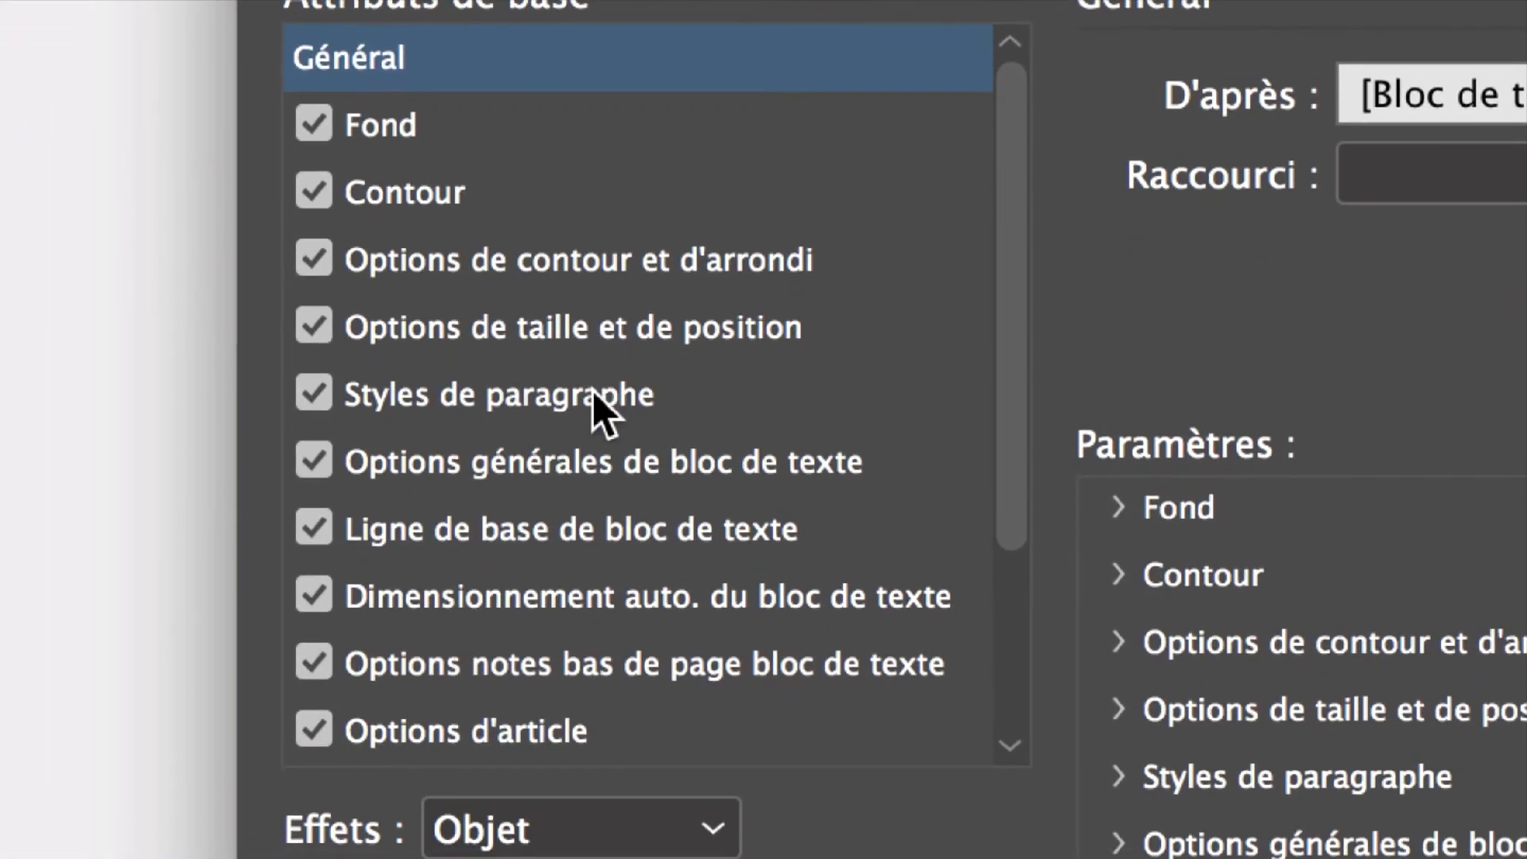
left_click(594, 395)
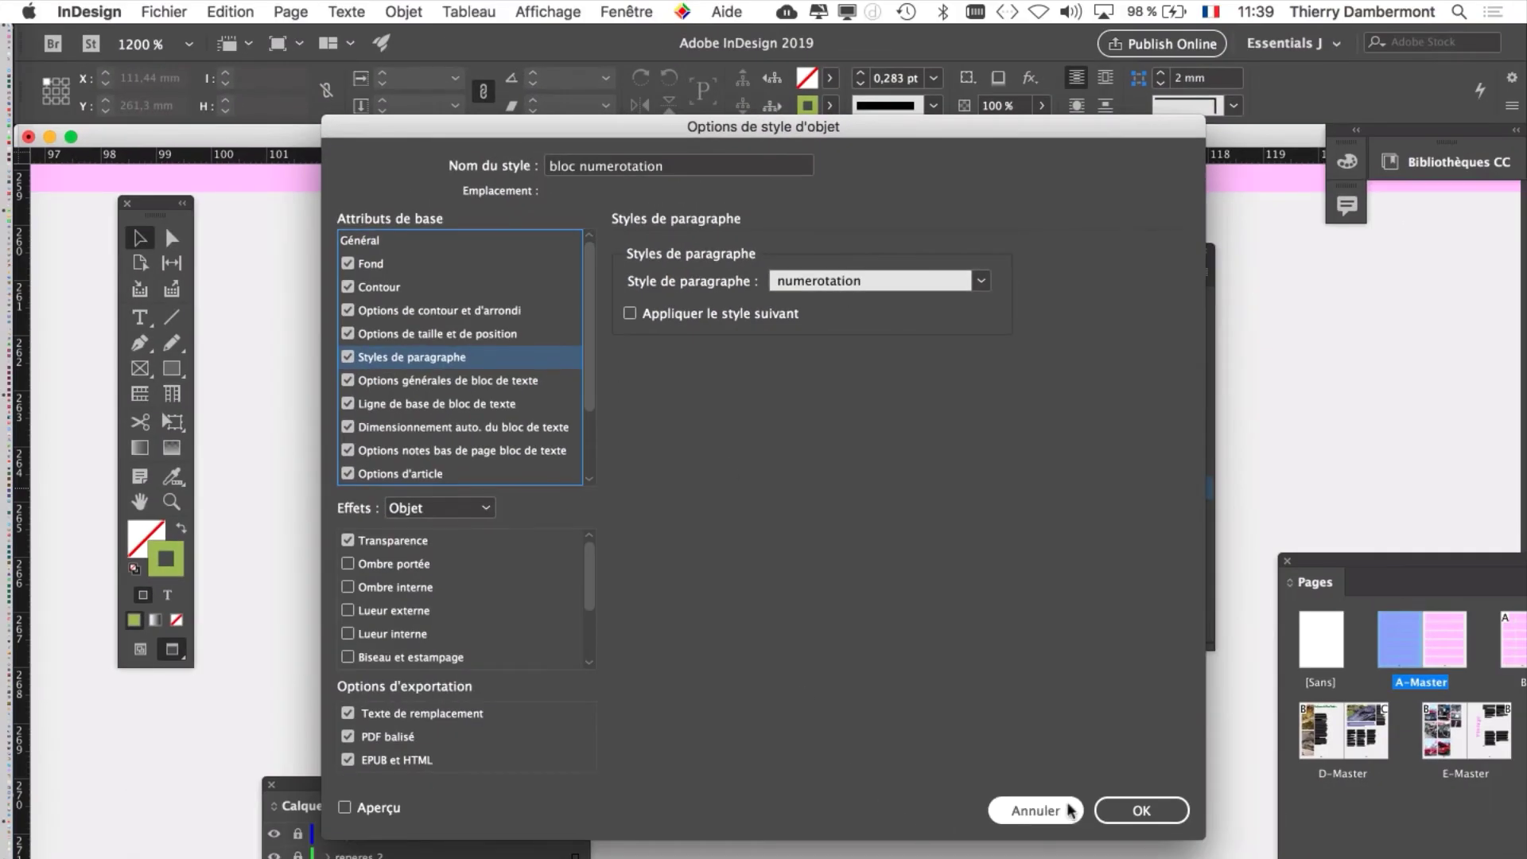
left_click(1034, 811)
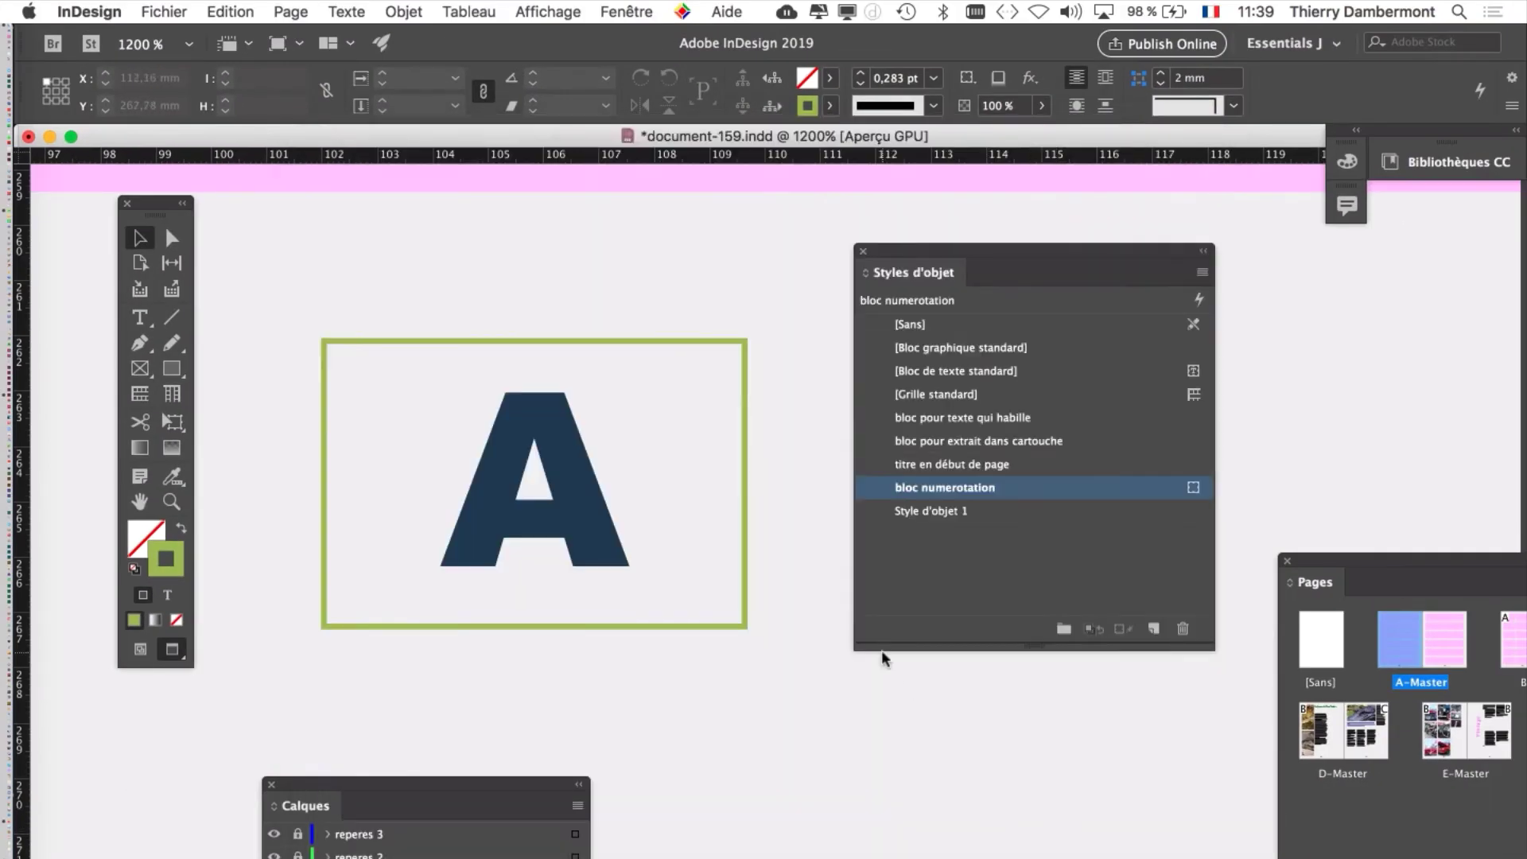
- Move the object styles out of the way, display the paragraph styles (Styles de paragraphe), and place them beside the page-number frame
left_click_drag(932, 251, 765, 745)
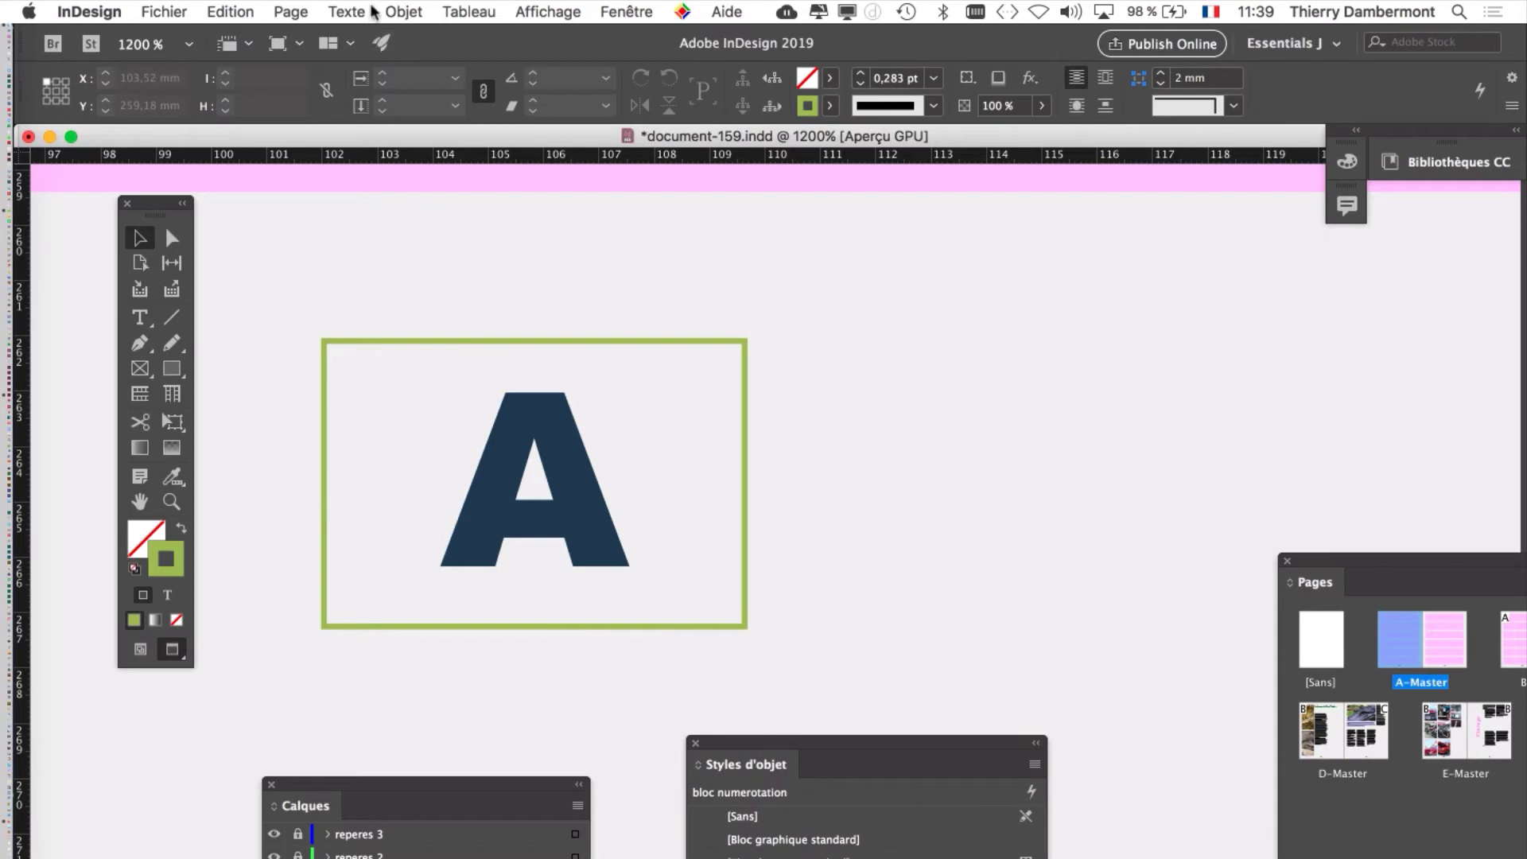
left_click(368, 13)
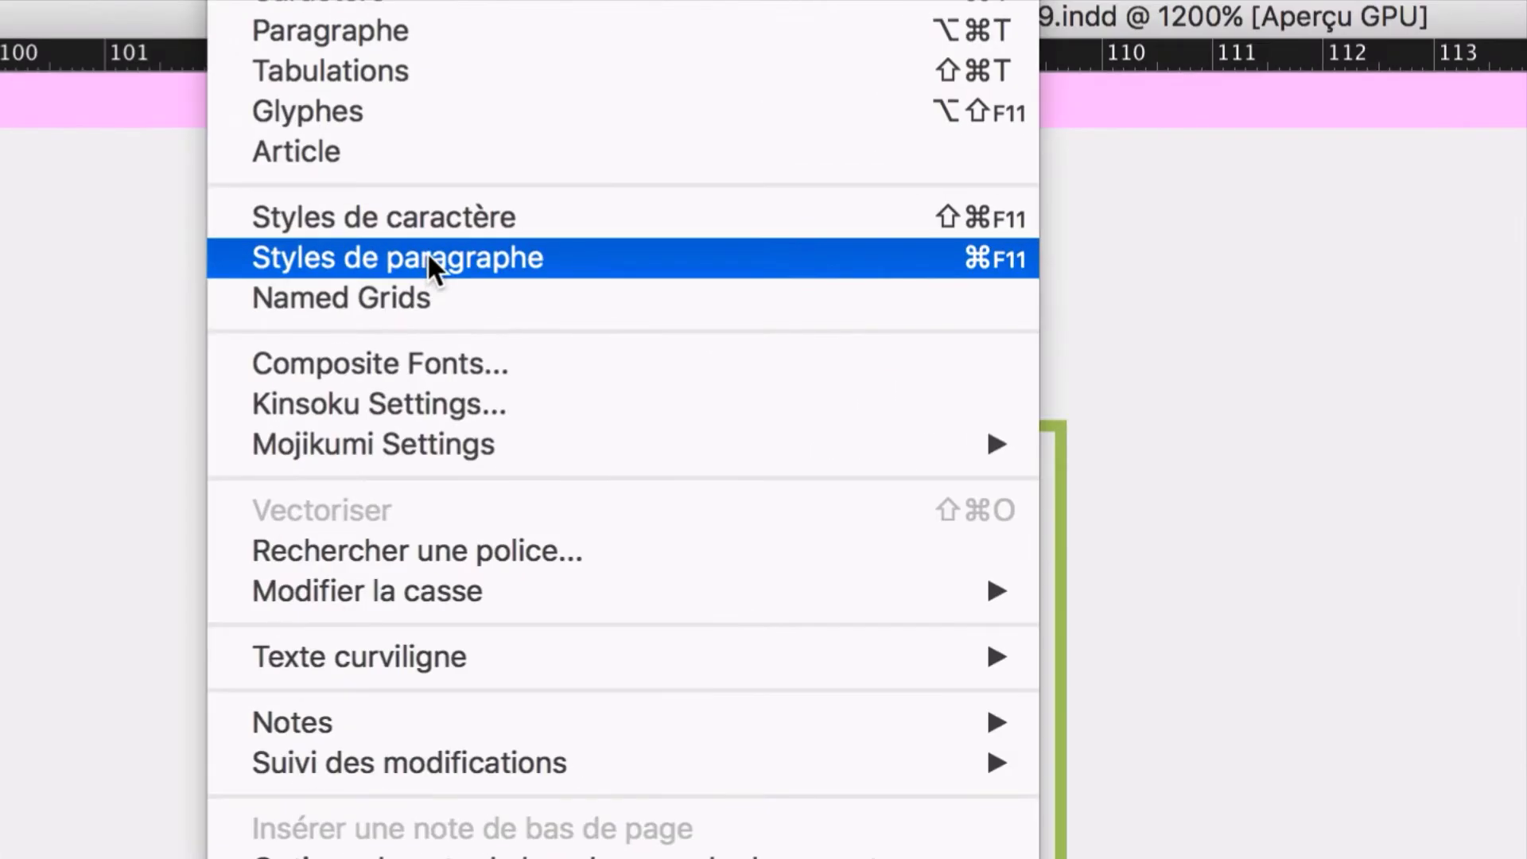
left_click(427, 254)
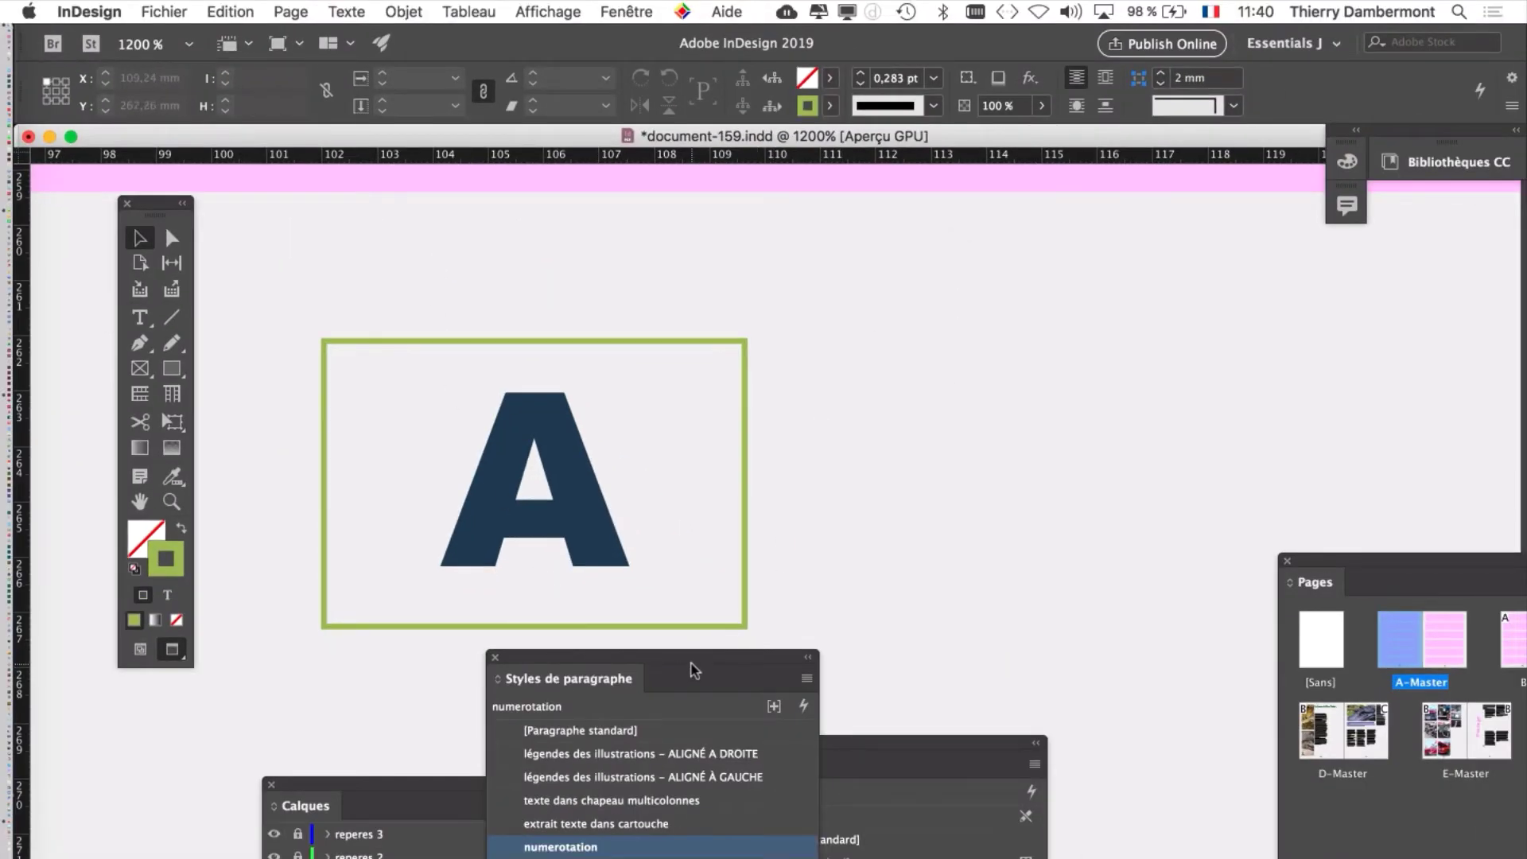
left_click_drag(691, 668, 1034, 238)
- Select the page-number frame on the left page of A-Master and highlight the marker text inside it with the Type tool
left_click(708, 337)
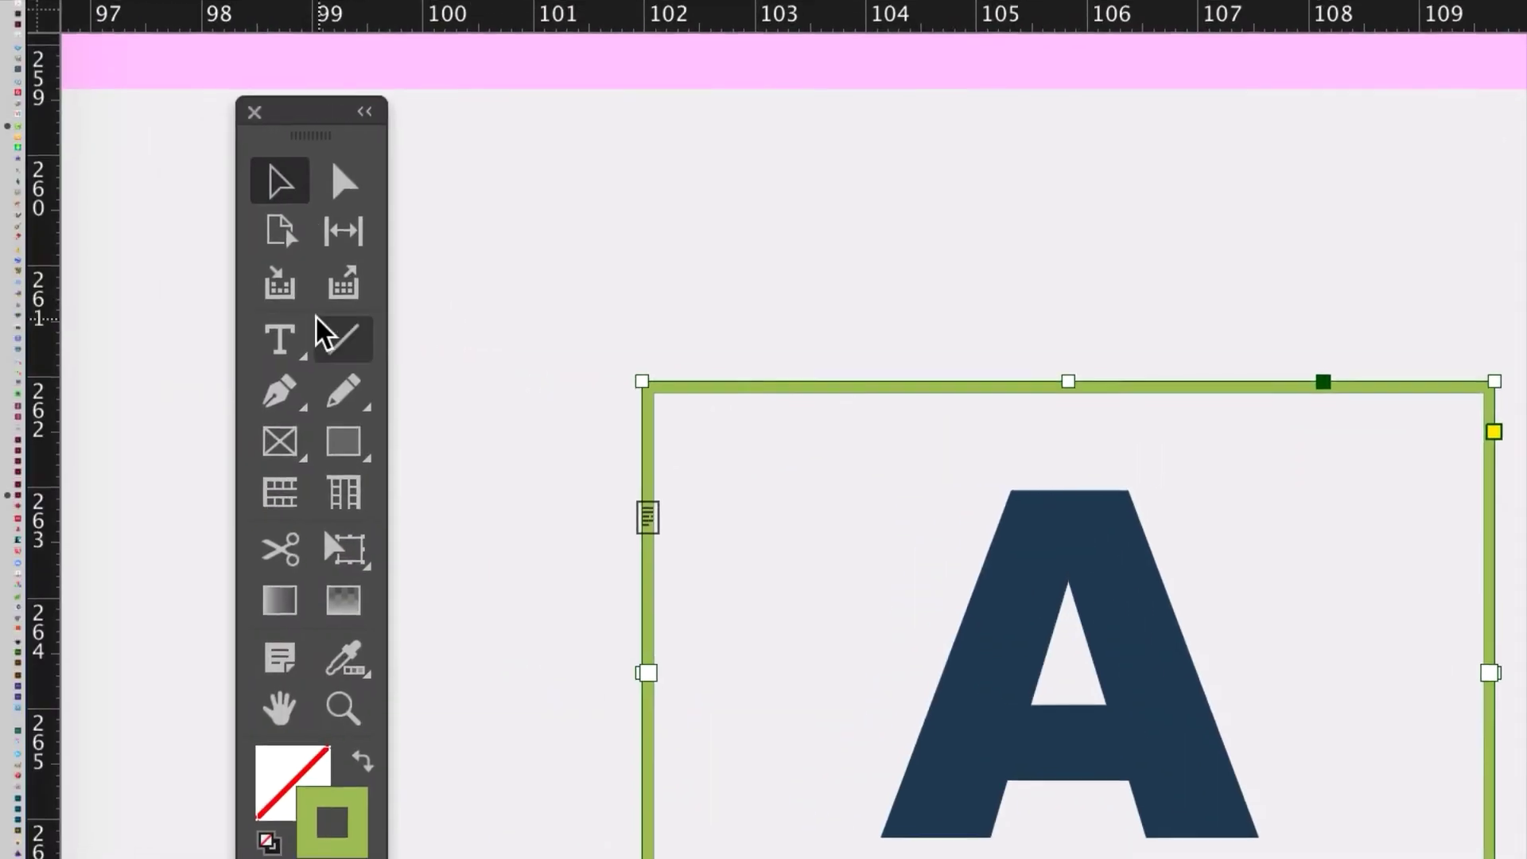
left_click(306, 326)
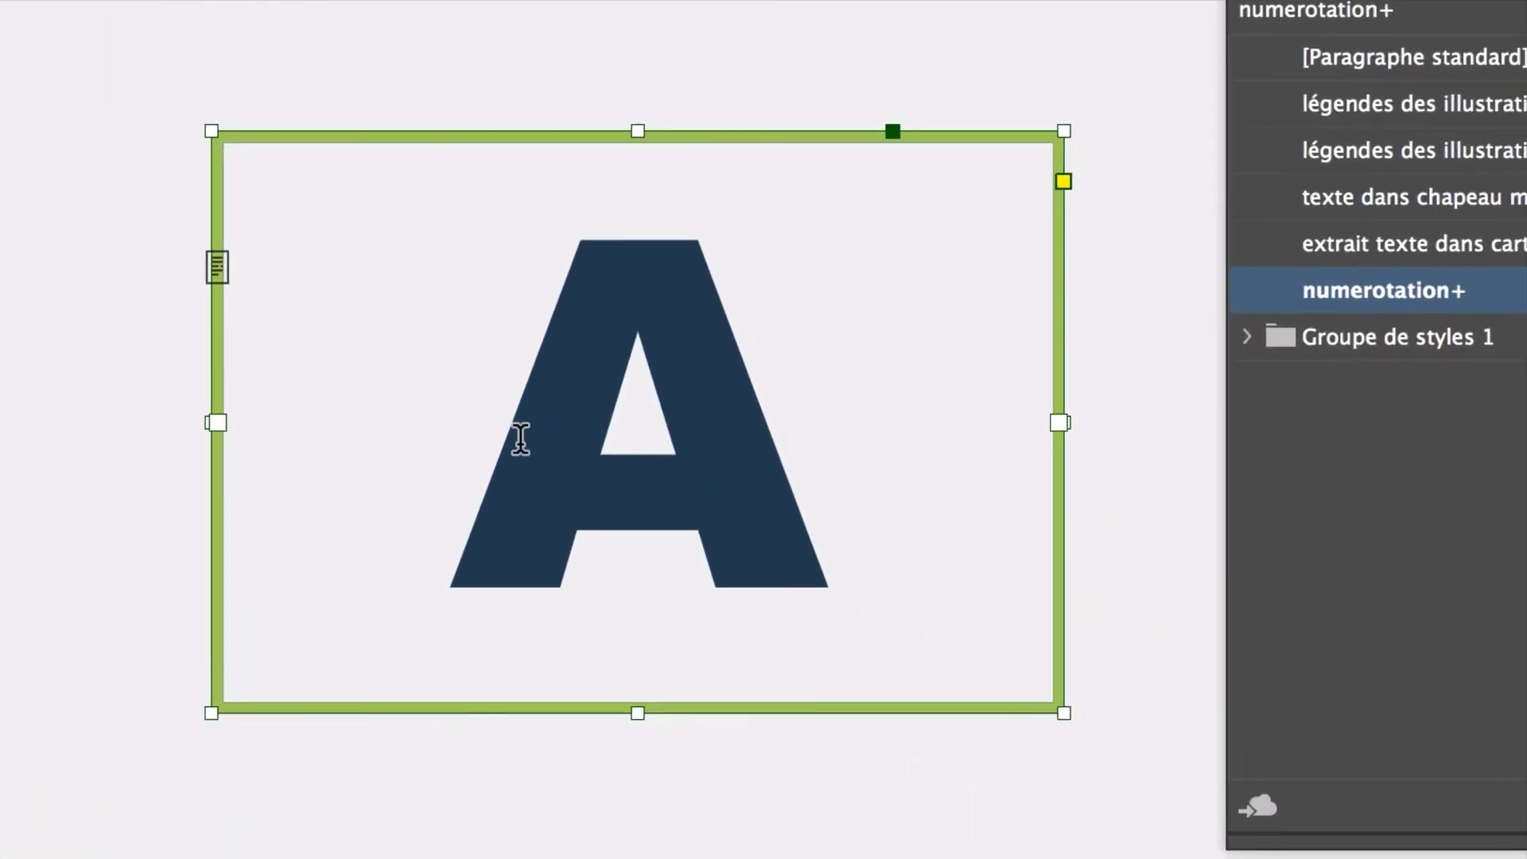
double_click(1141, 684)
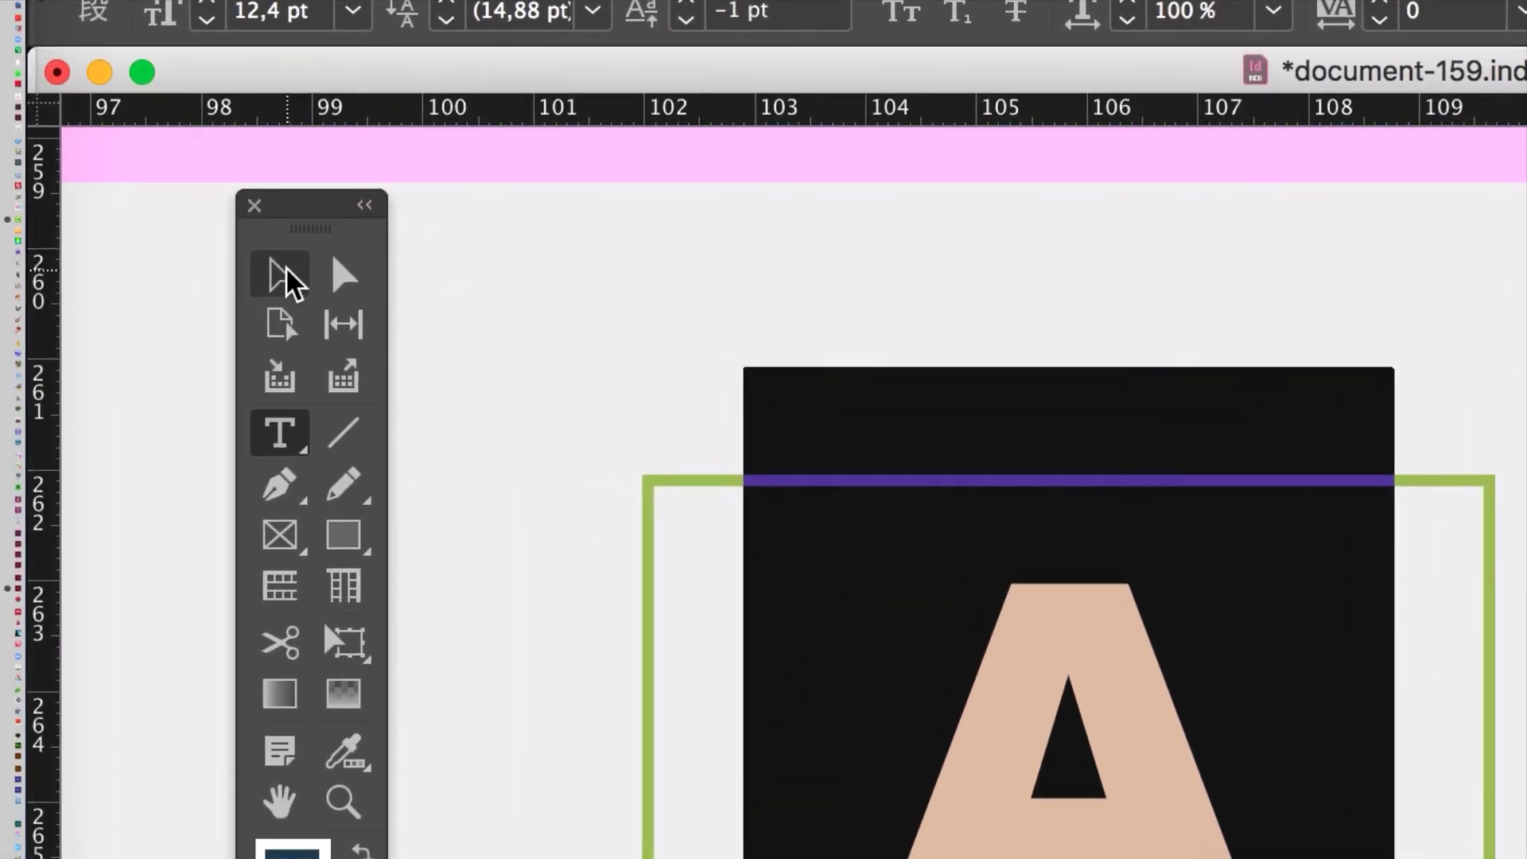
- Compare the page-number frame with its marker text, and redefine the numerotation paragraph style from the highlighted marker
left_click(289, 280)
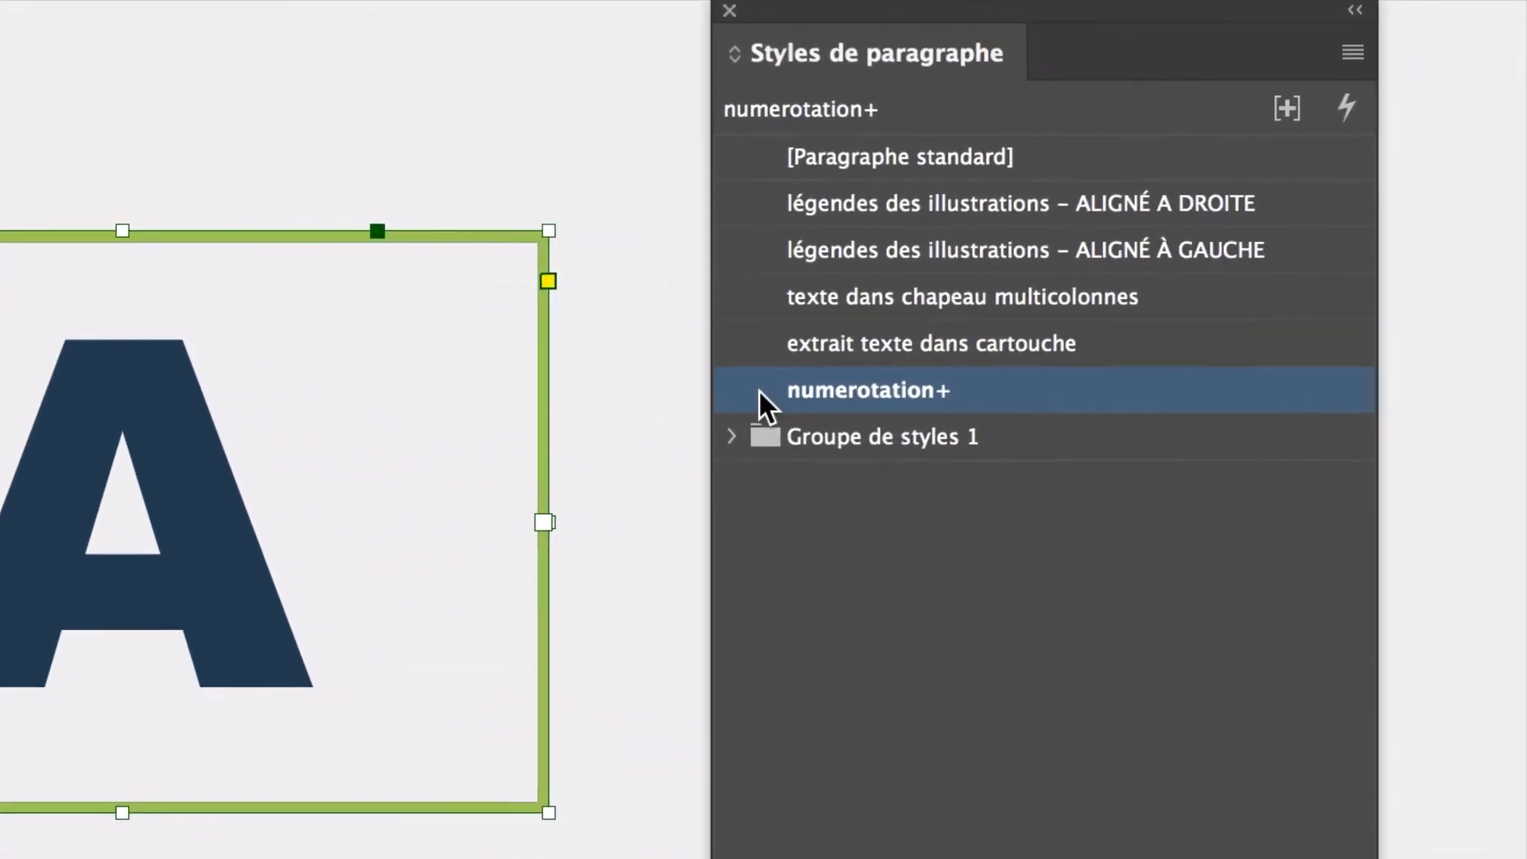
mouse_move(984, 402)
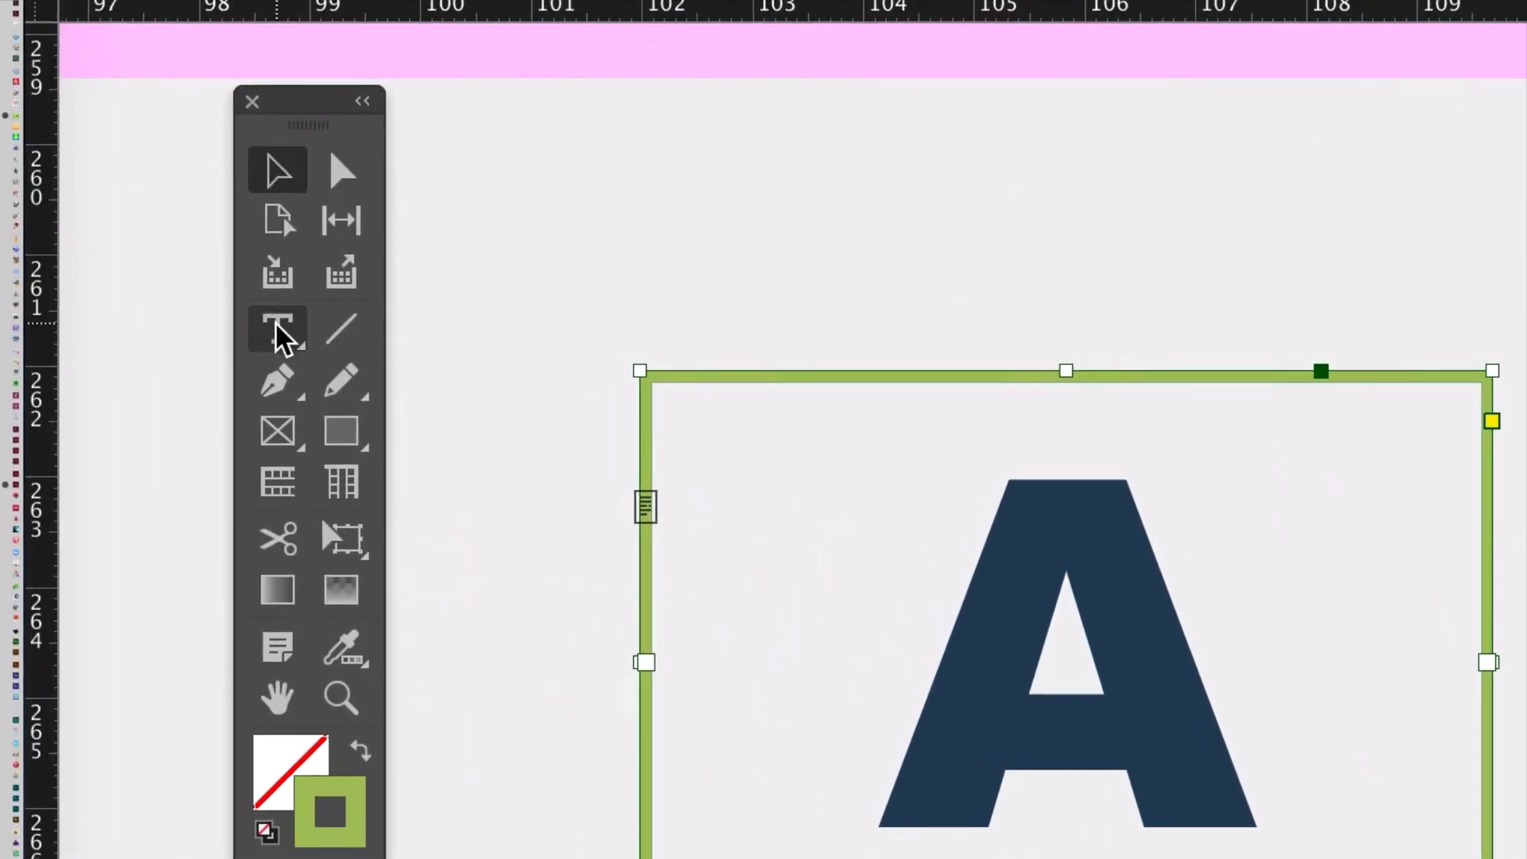
left_click(275, 322)
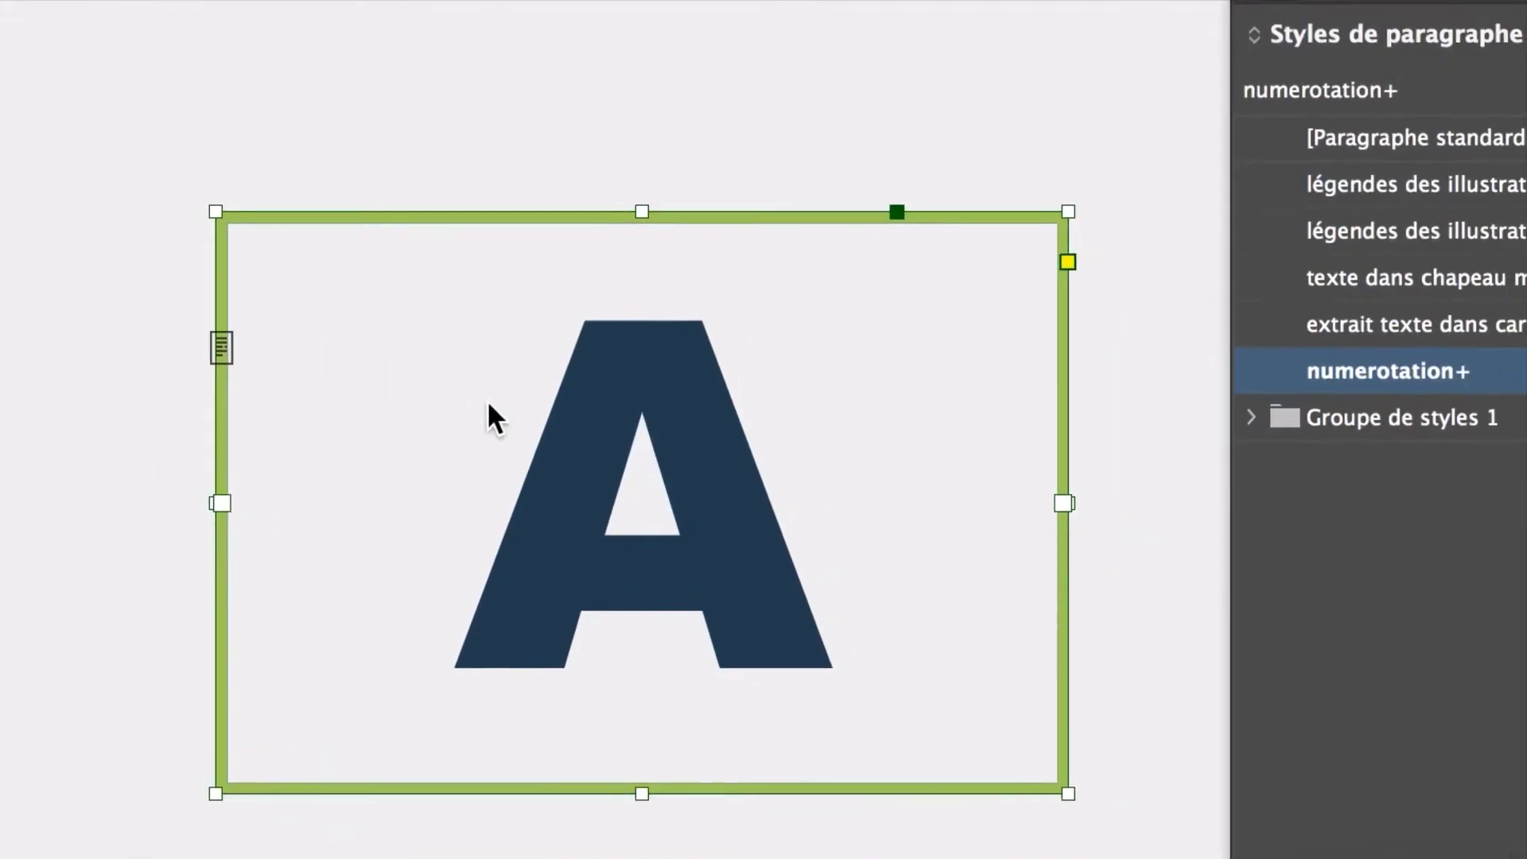
double_click(1106, 600)
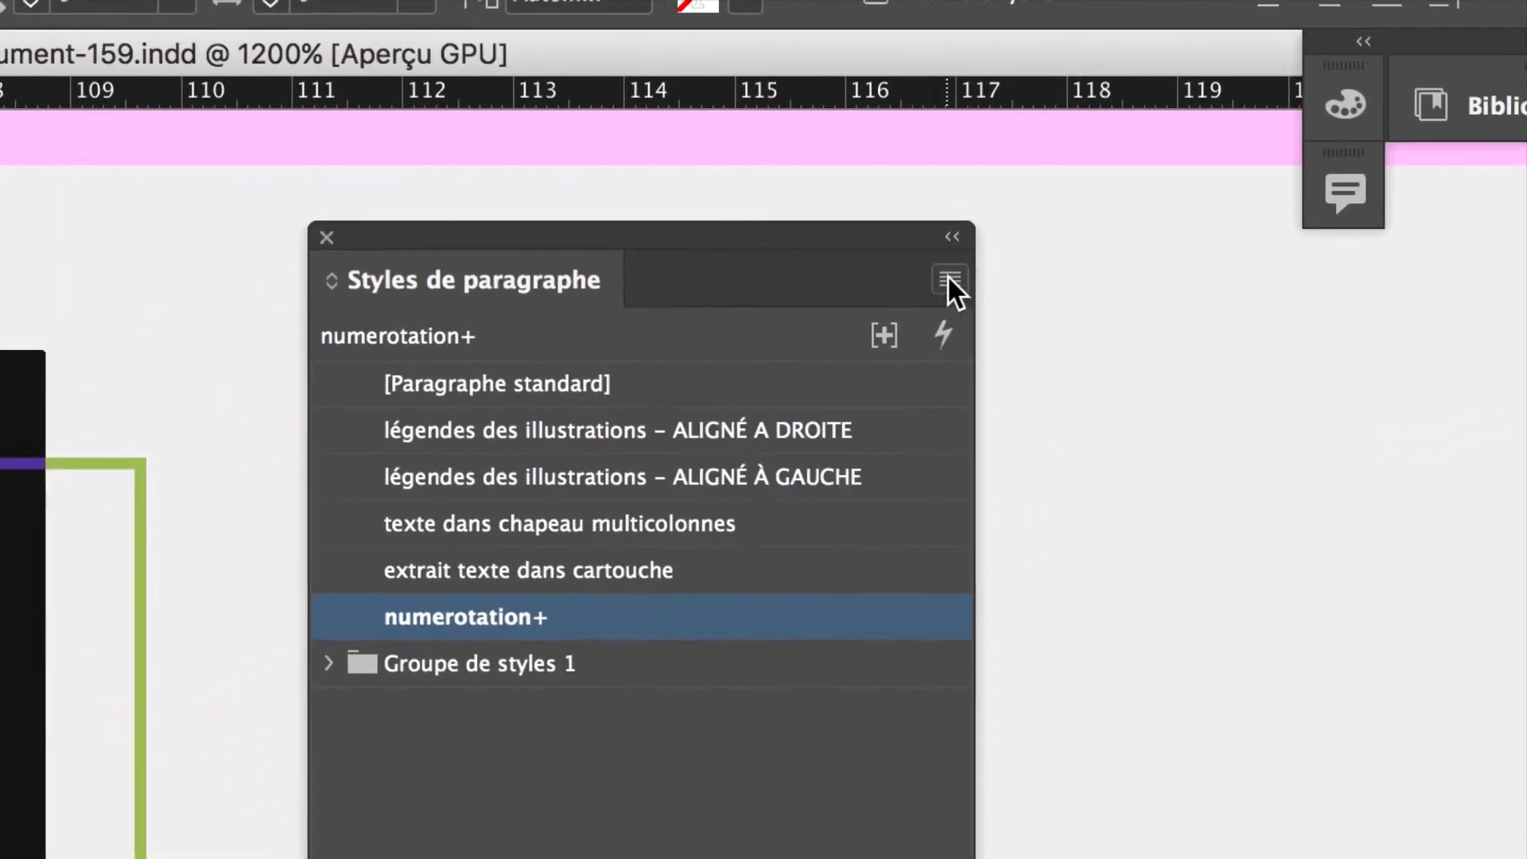
left_click(949, 277)
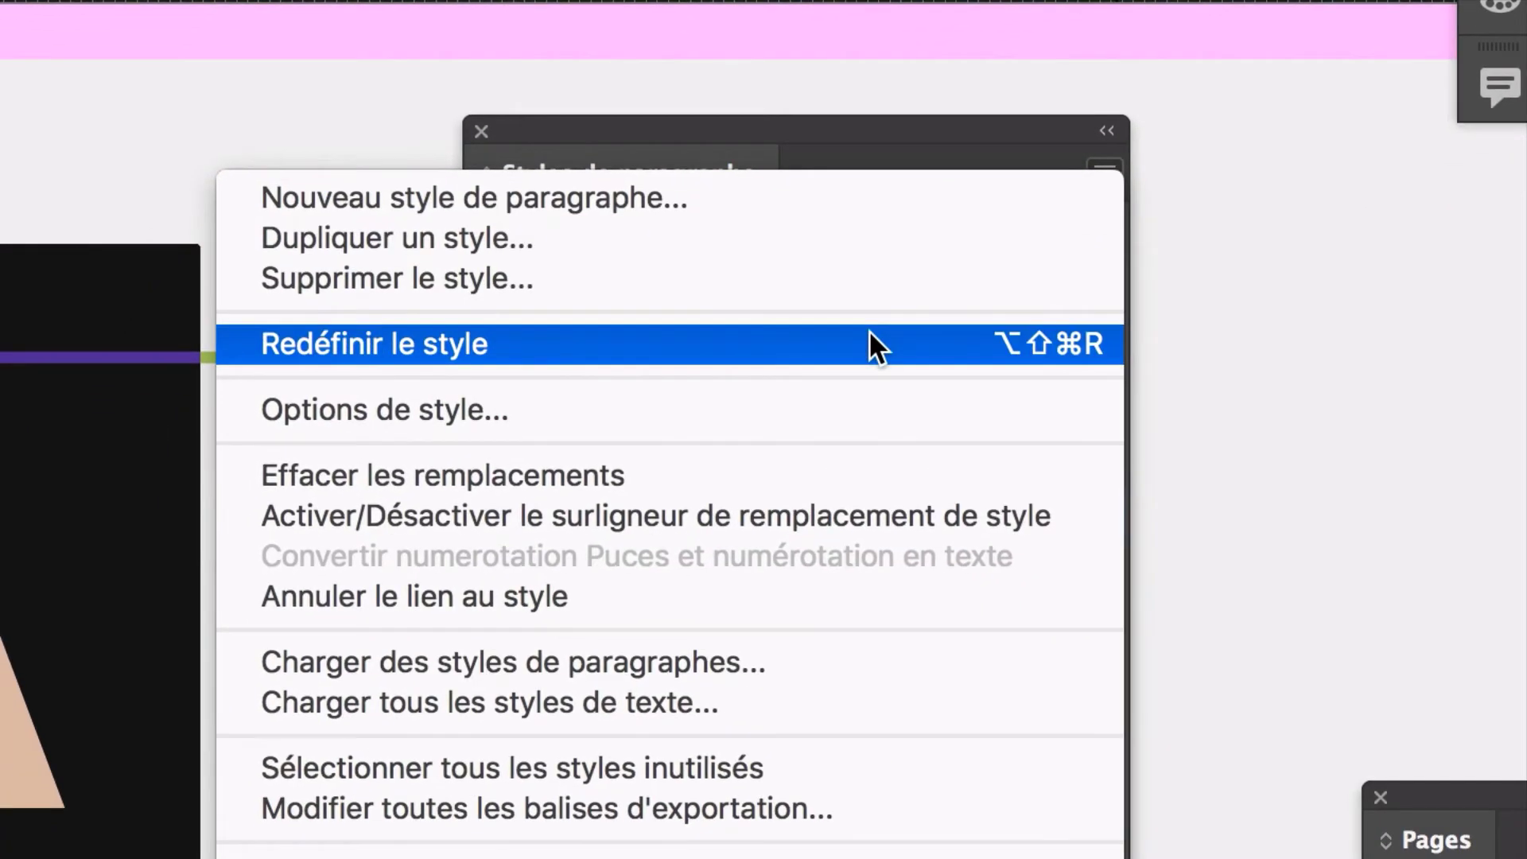
left_click(869, 342)
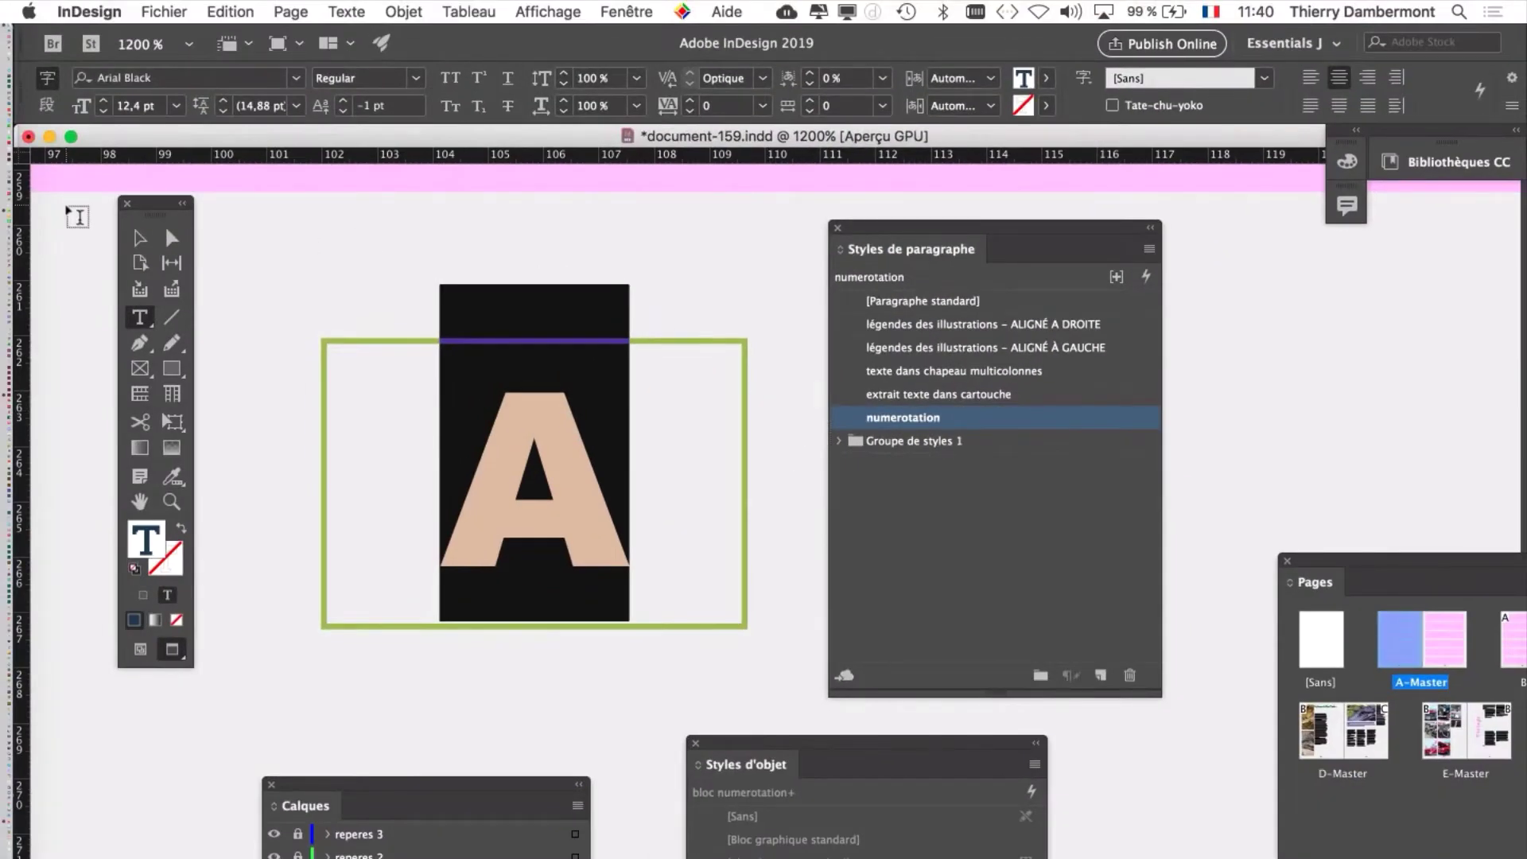
- Redefine the bloc numerotation object style from the selected page-number frame, close the object and paragraph styles, and deselect the frame
left_click(139, 237)
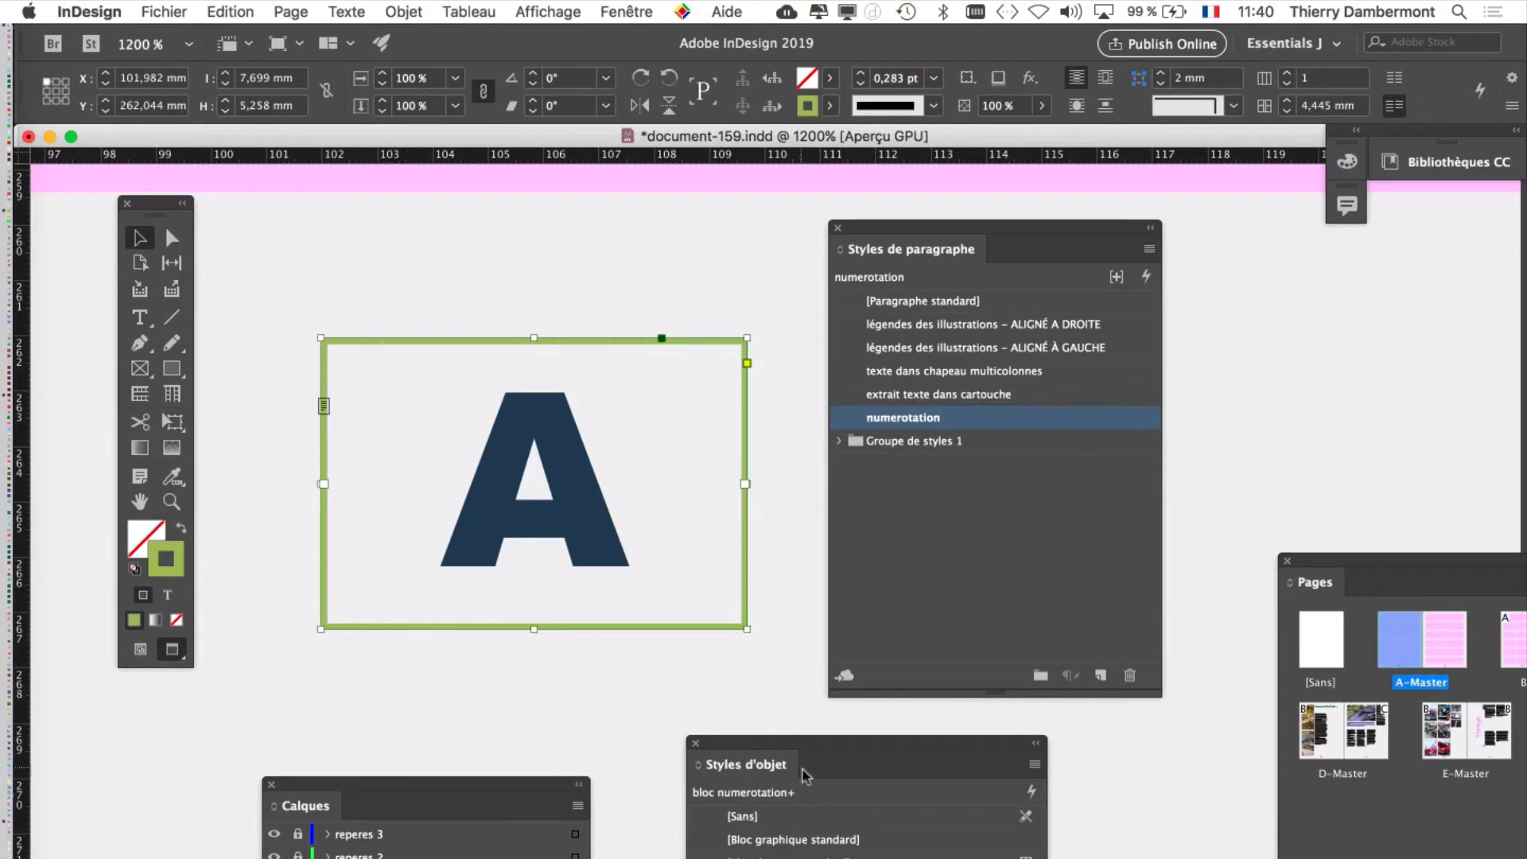
left_click_drag(774, 749, 715, 177)
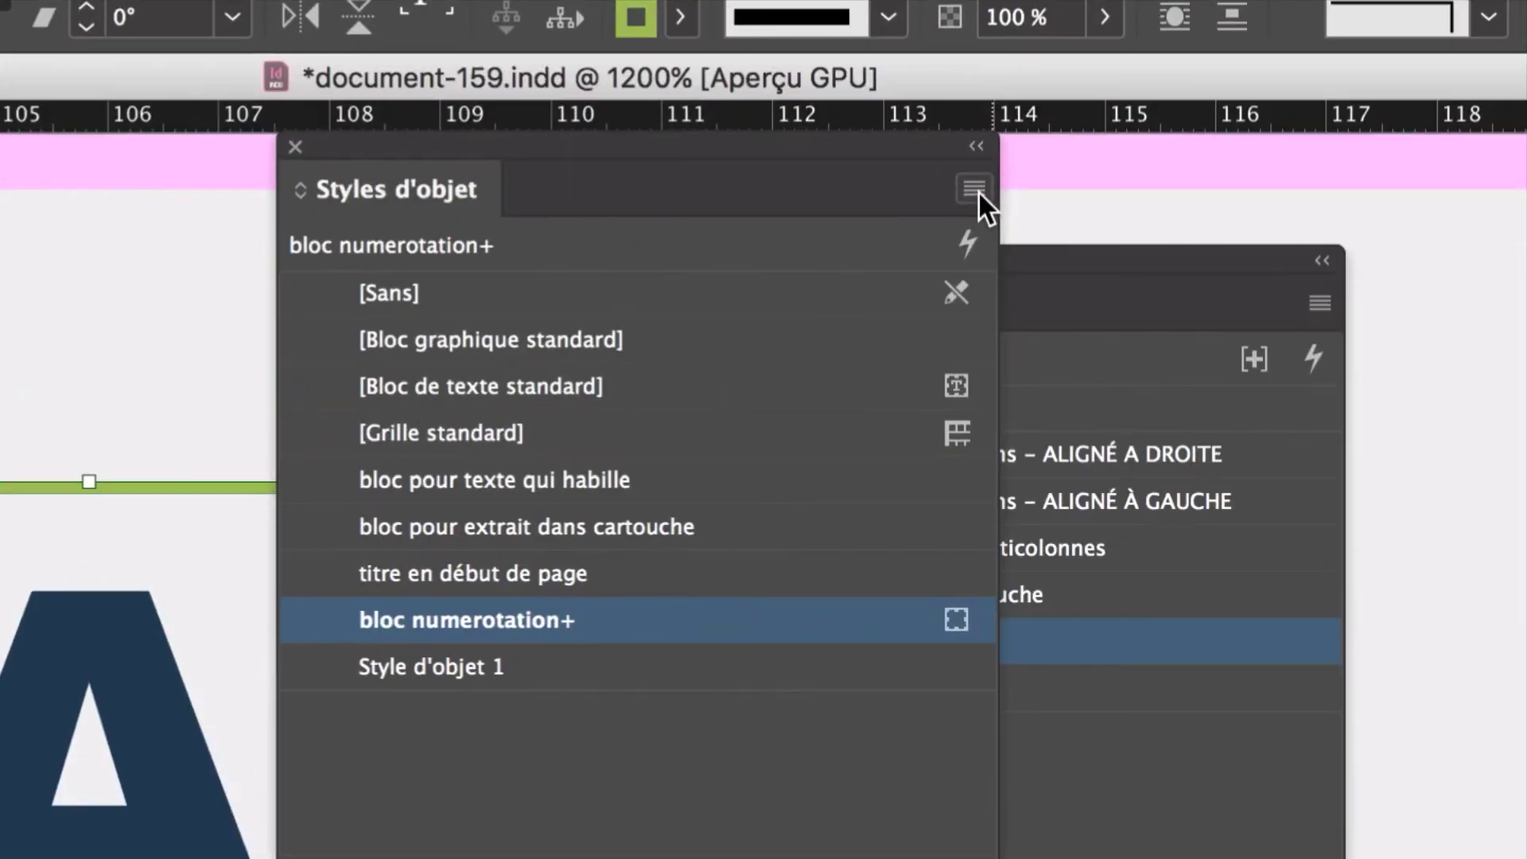
left_click(975, 189)
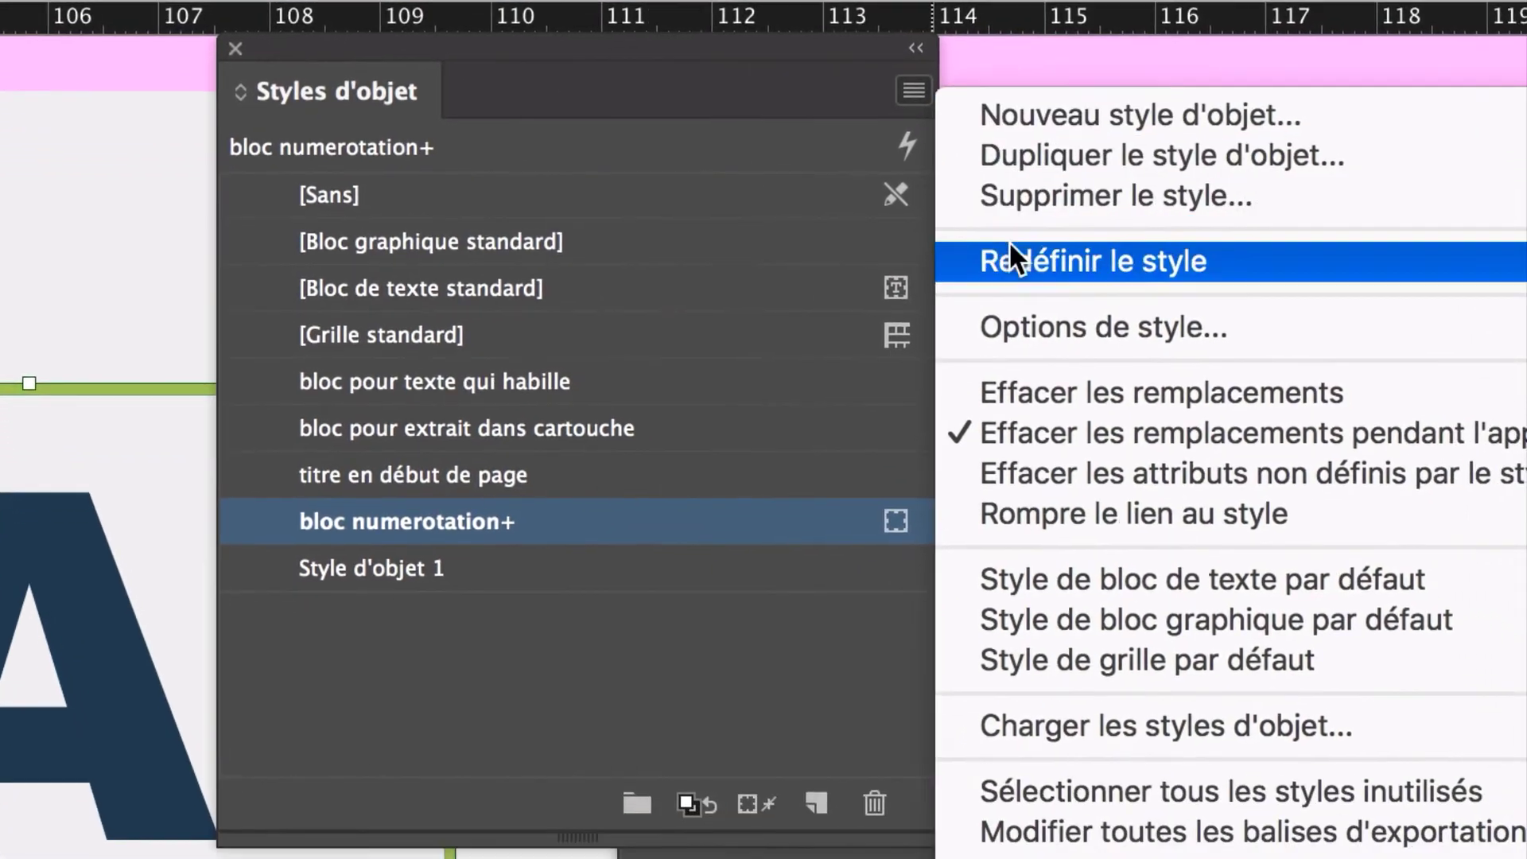
left_click(1009, 247)
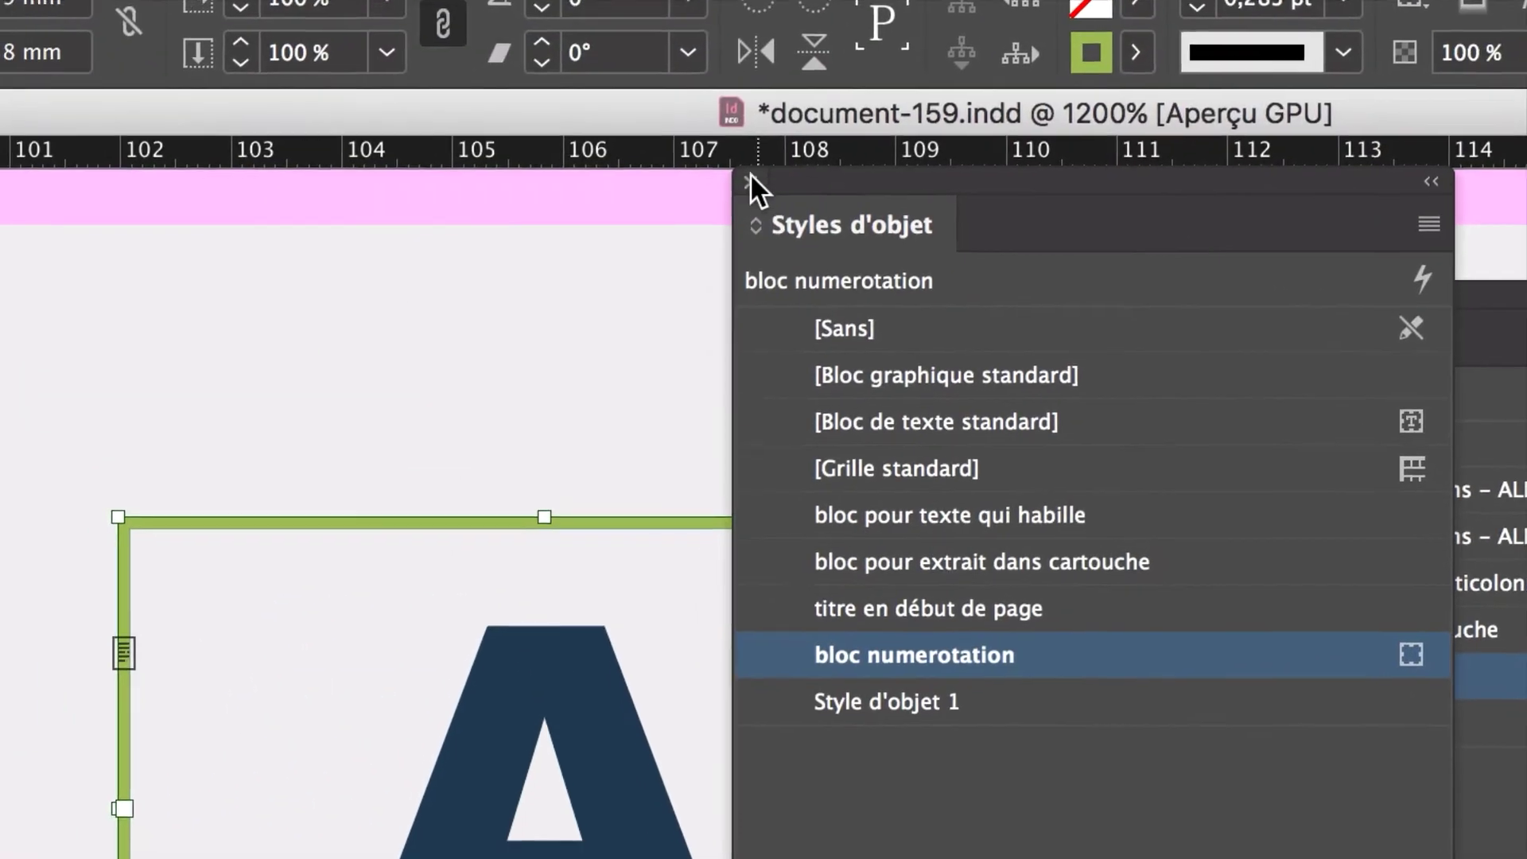
left_click(710, 141)
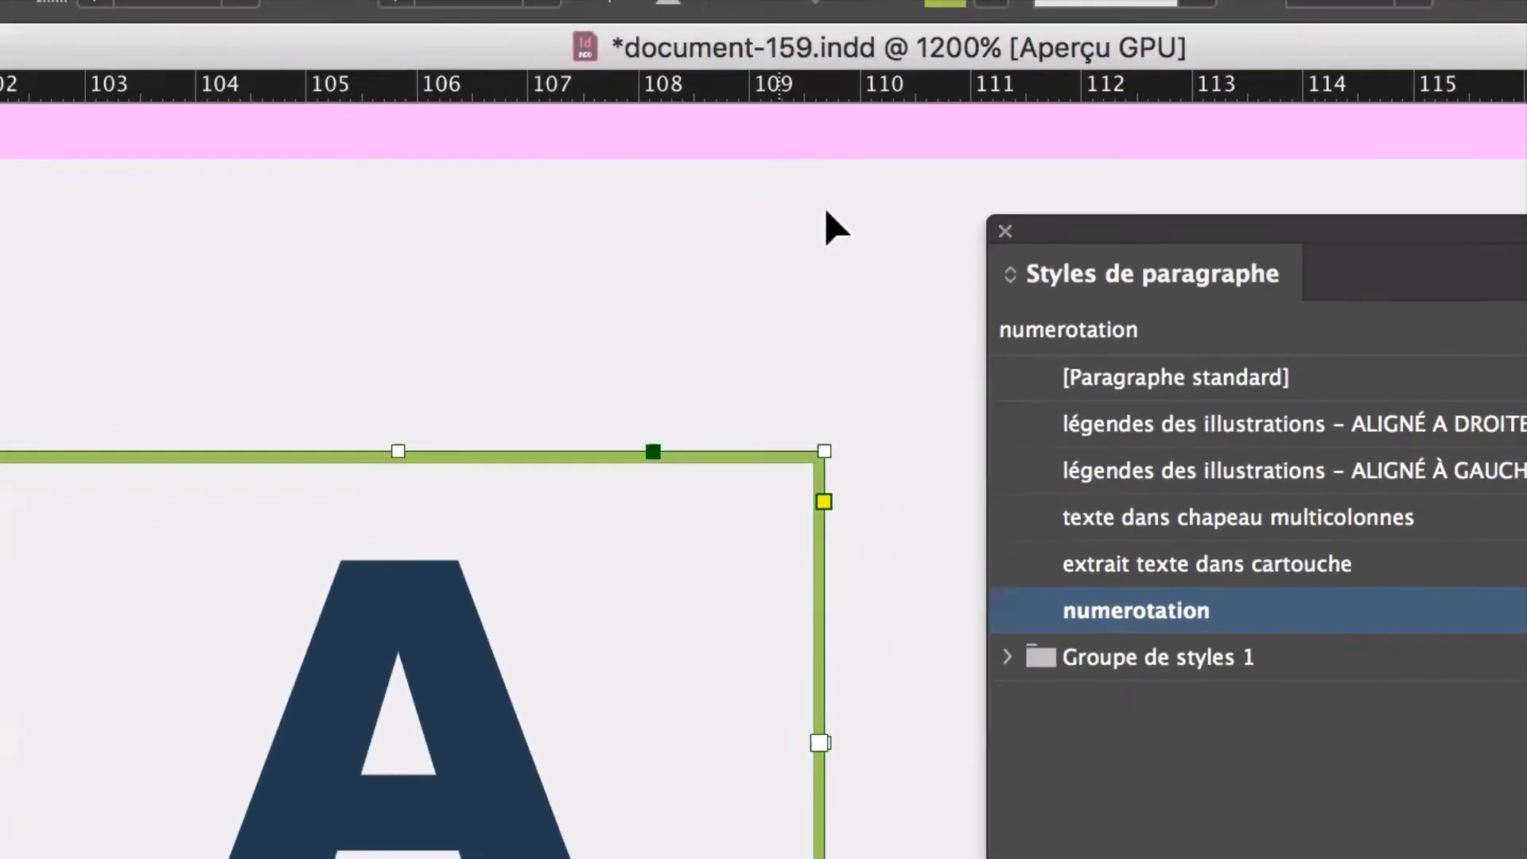
left_click(886, 214)
left_click(850, 236)
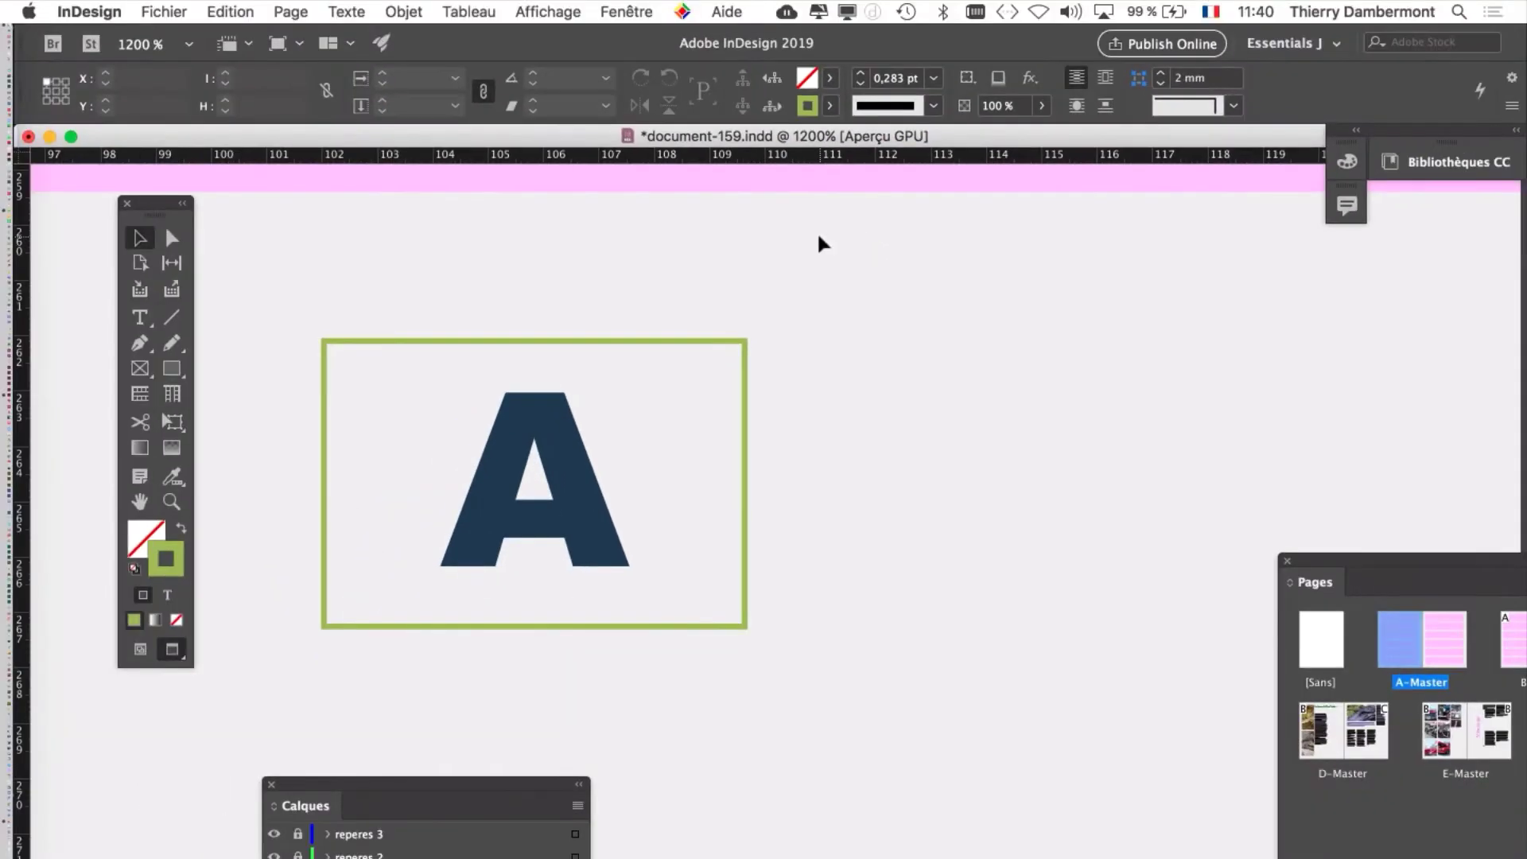
- Examine the page-number frames on the left and right pages of A-Master, and view the whole spread
scroll(858, 227, "down", 5)
scroll(802, 248, "down", 1)
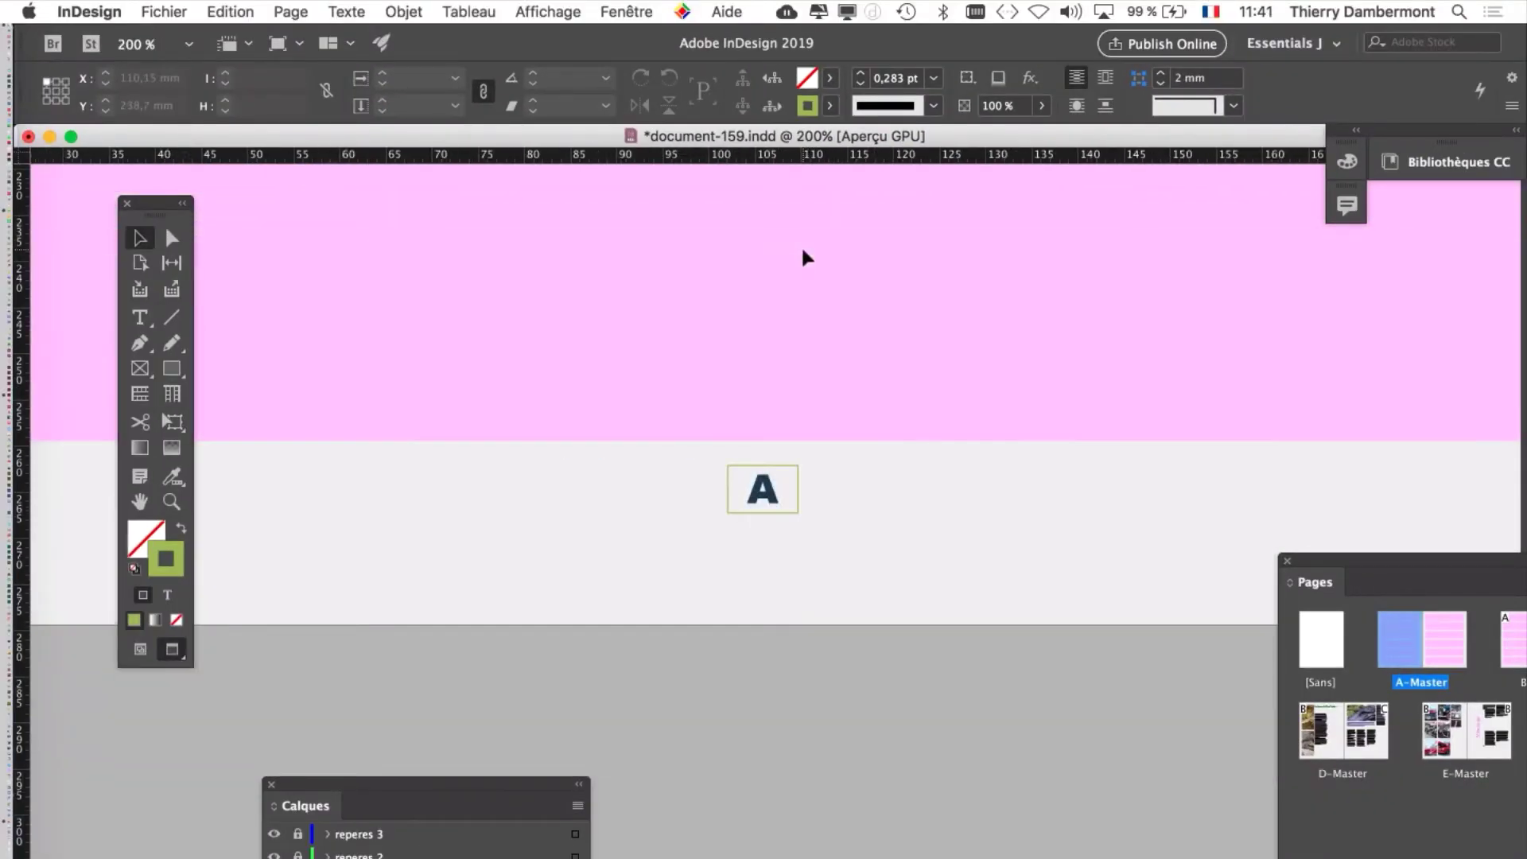
scroll(1188, 459, "down", 2)
scroll(1188, 459, "right", 15)
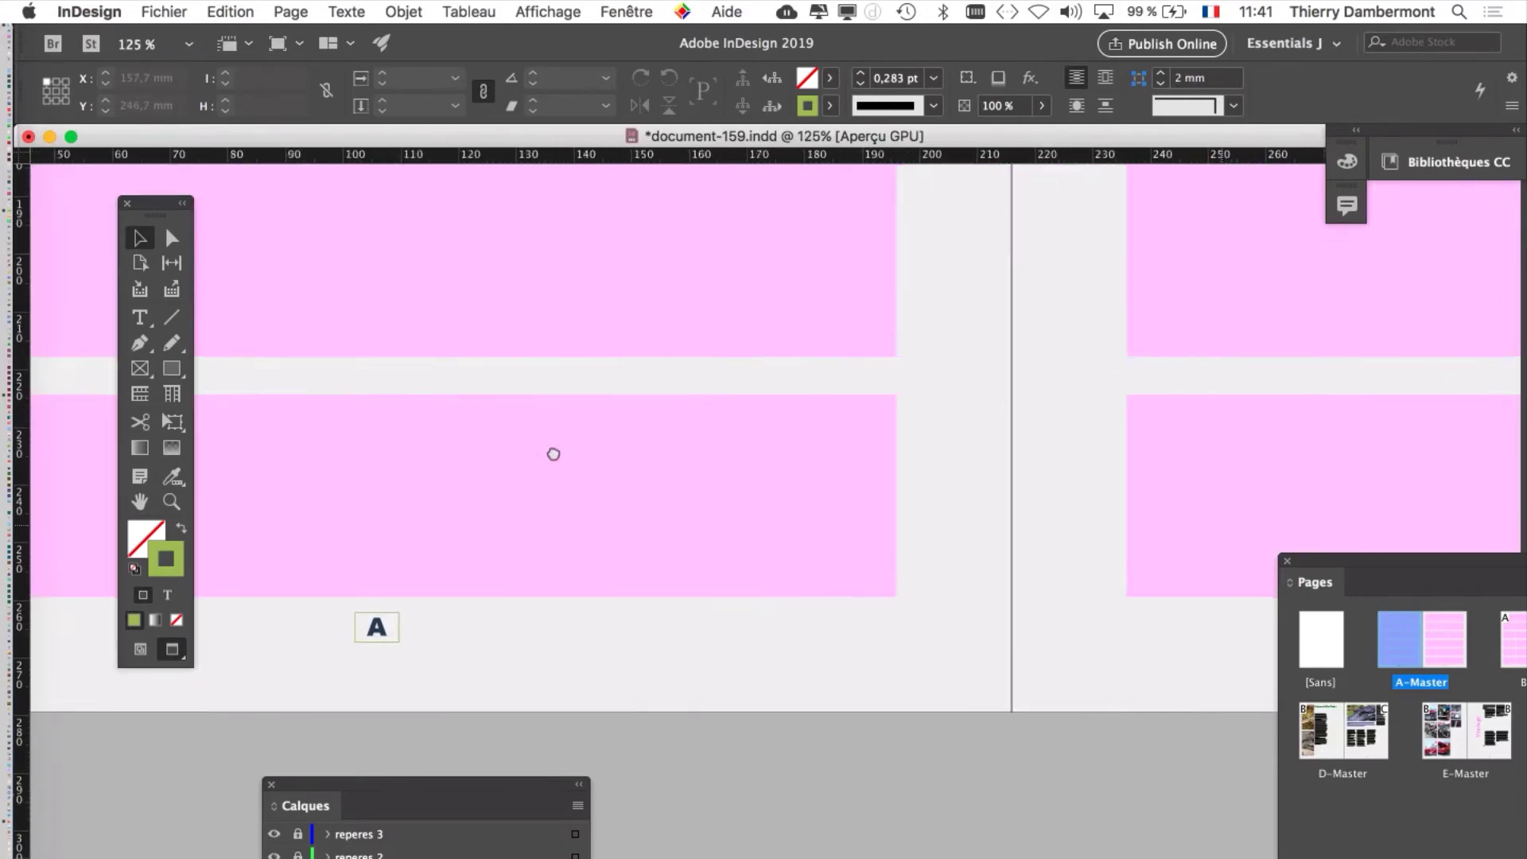
scroll(890, 644, "up", 3)
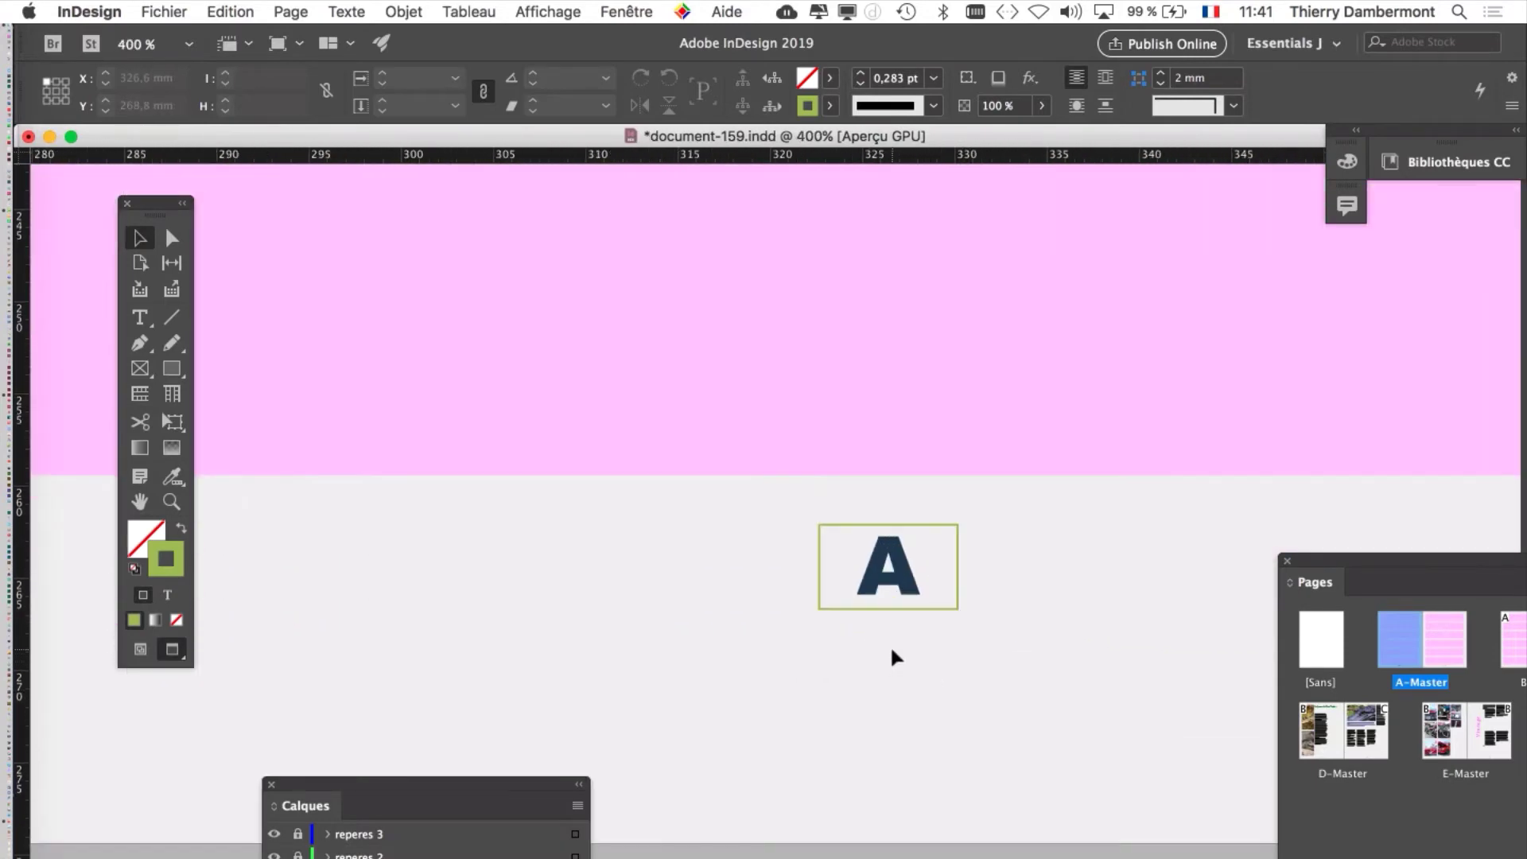
scroll(891, 642, "down", 3)
scroll(889, 643, "down", 1)
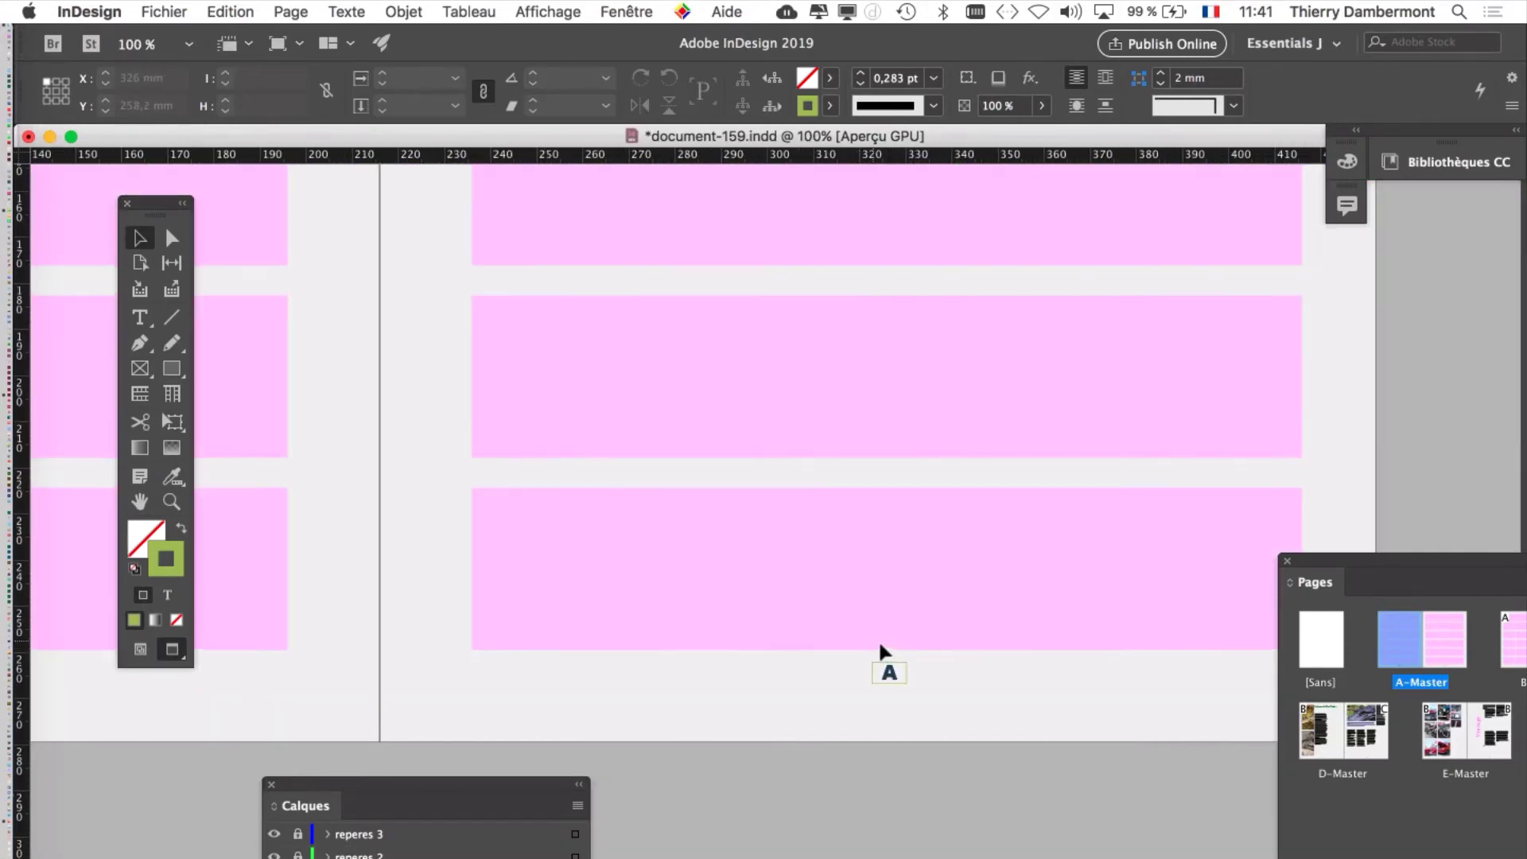
scroll(880, 648, "left", 10)
scroll(819, 489, "right", 4)
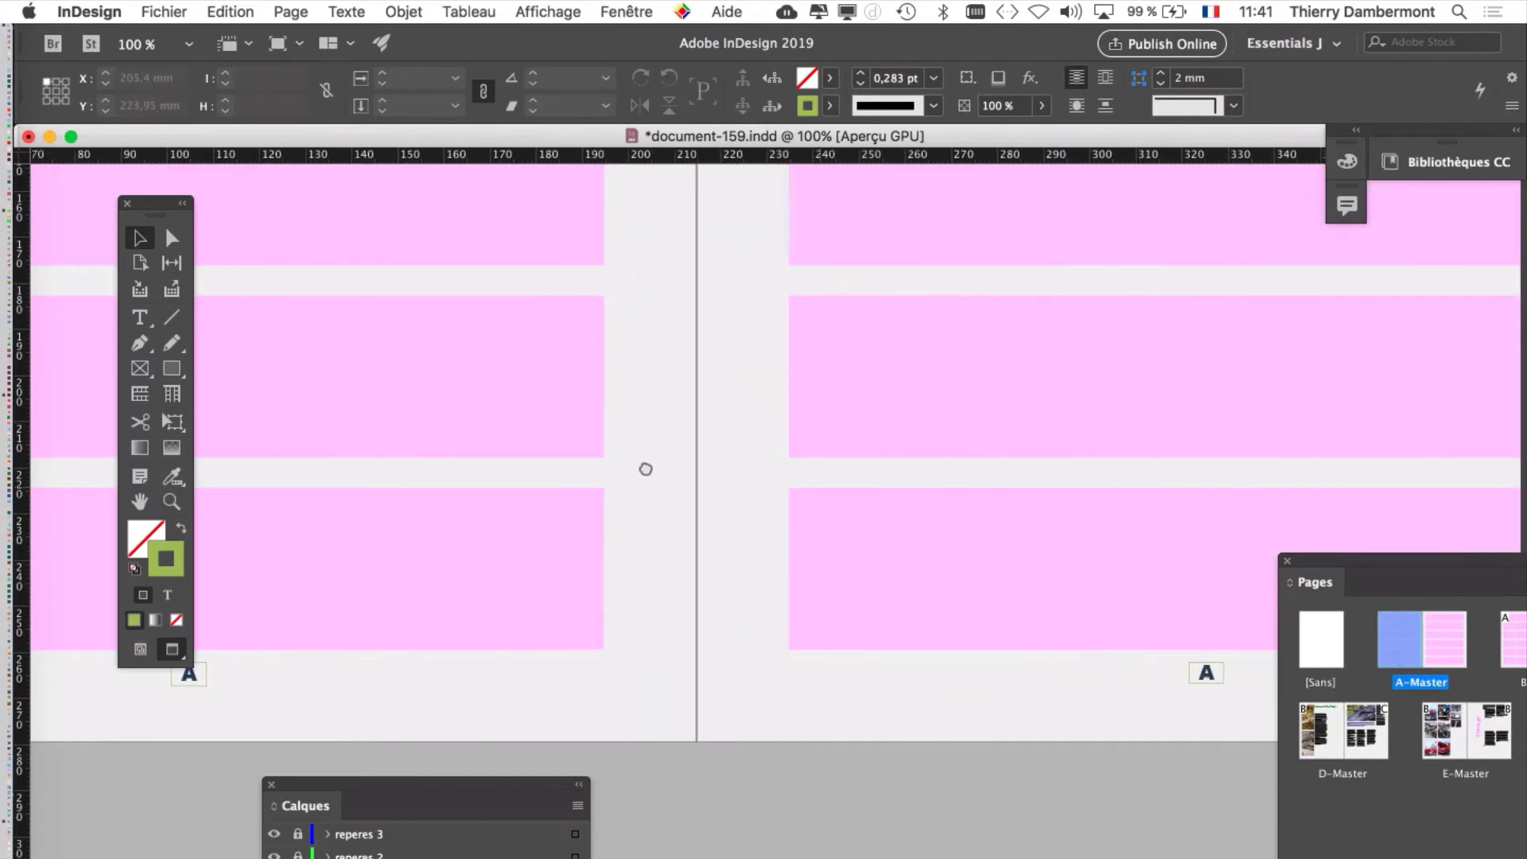
scroll(757, 521, "down", 1)
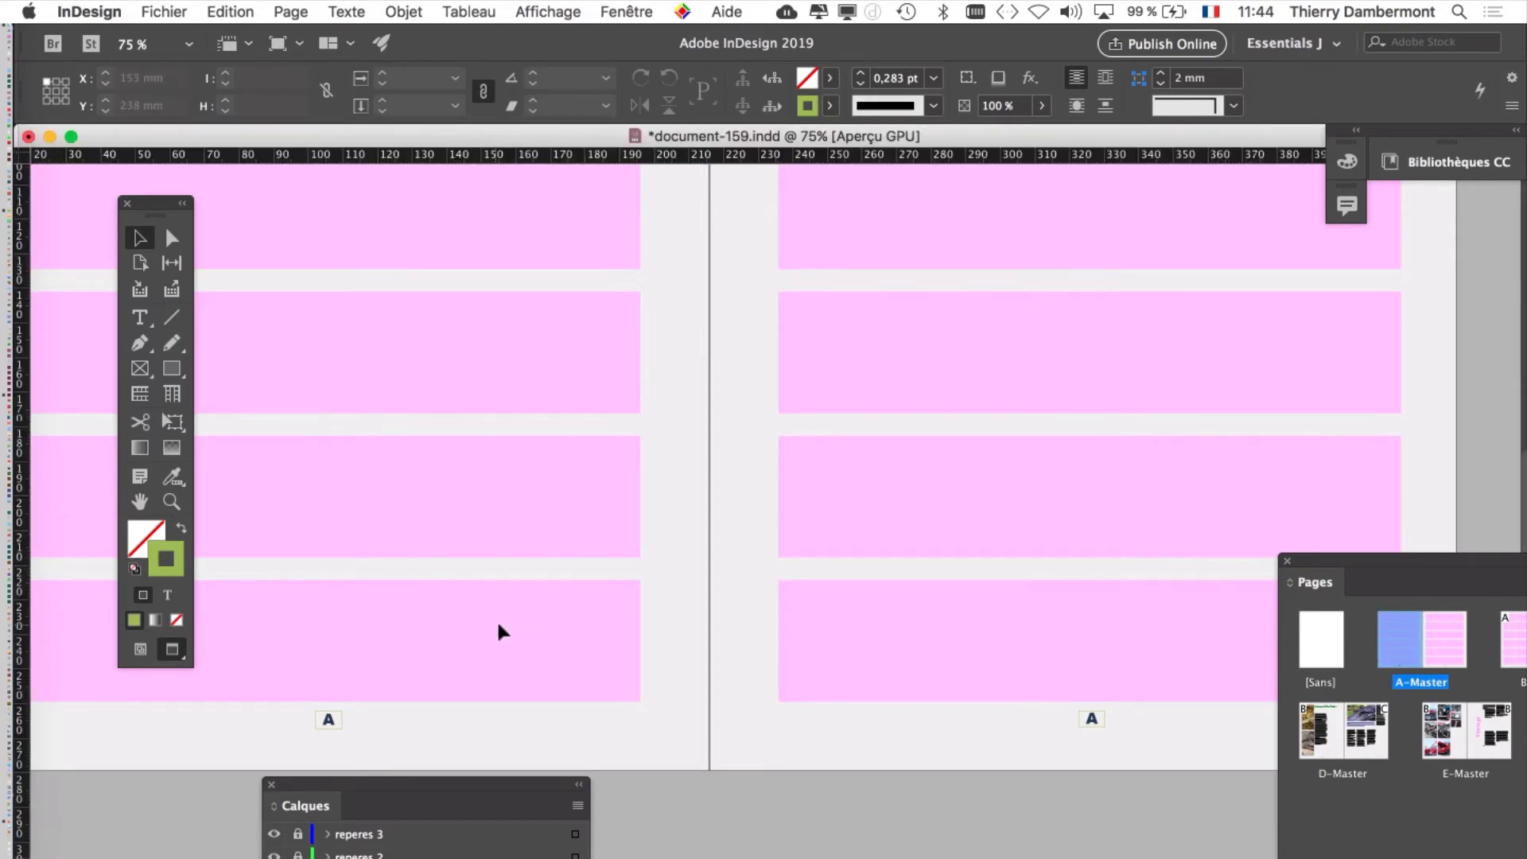
key("super+minus")
scroll(798, 344, "left", 5)
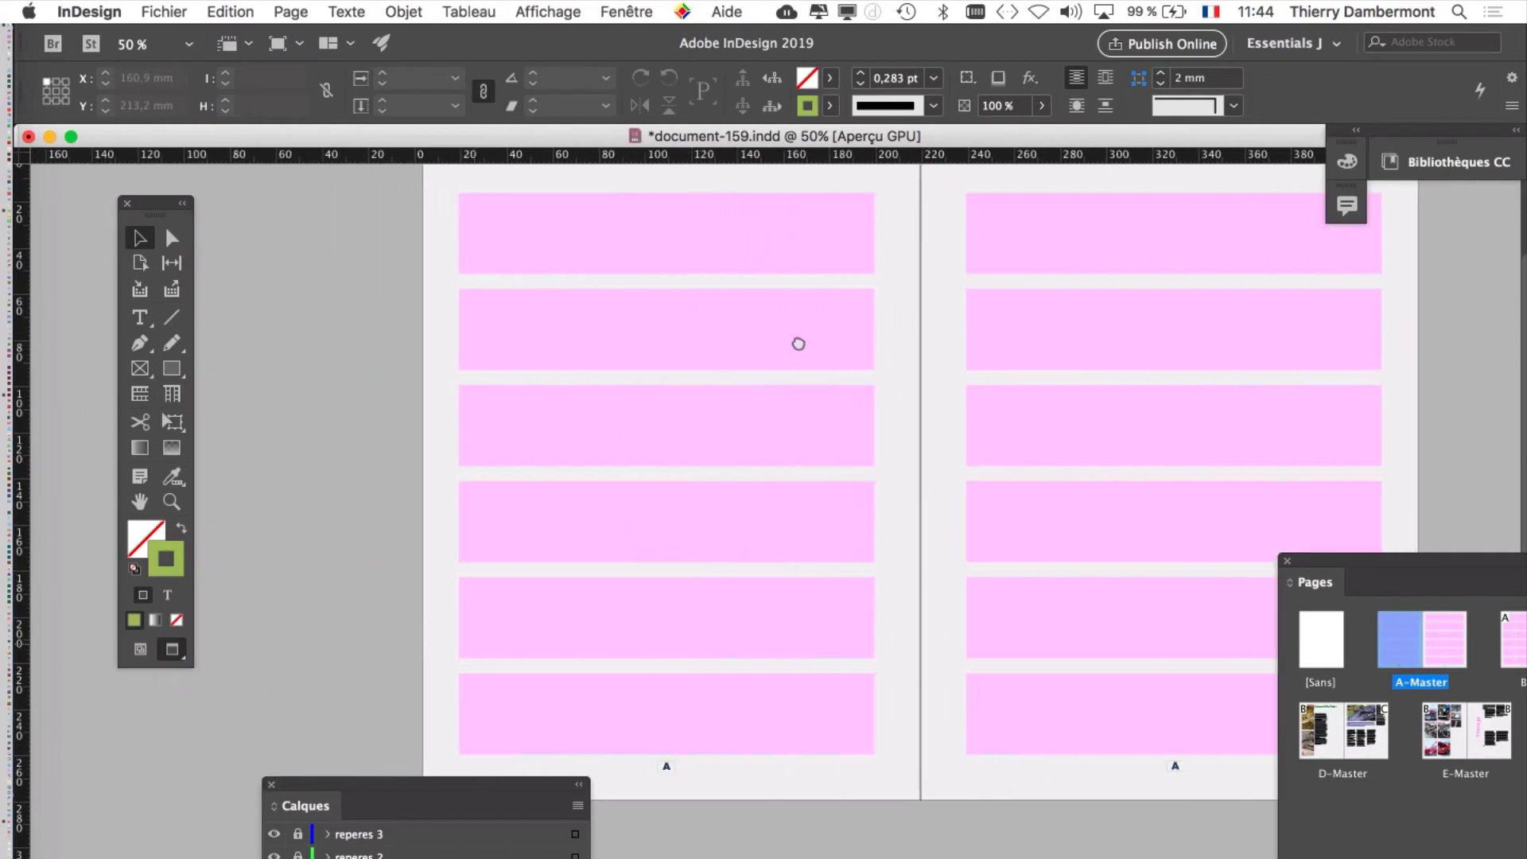
- Move the layers list off the spread and save a copy of the document as document-160.indd
left_click_drag(522, 784, 316, 787)
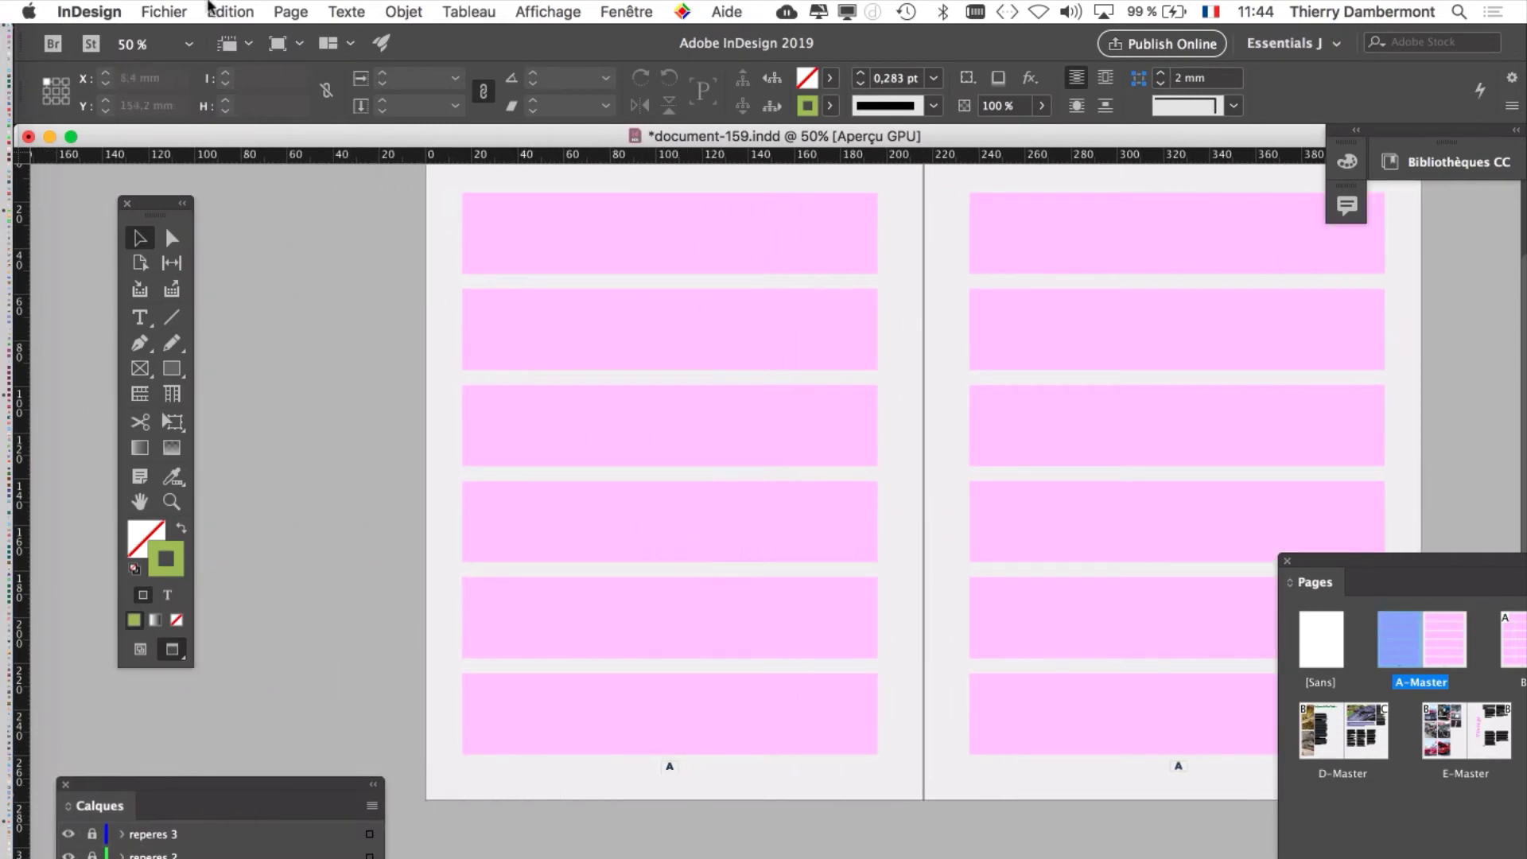
left_click(164, 11)
left_click(226, 169)
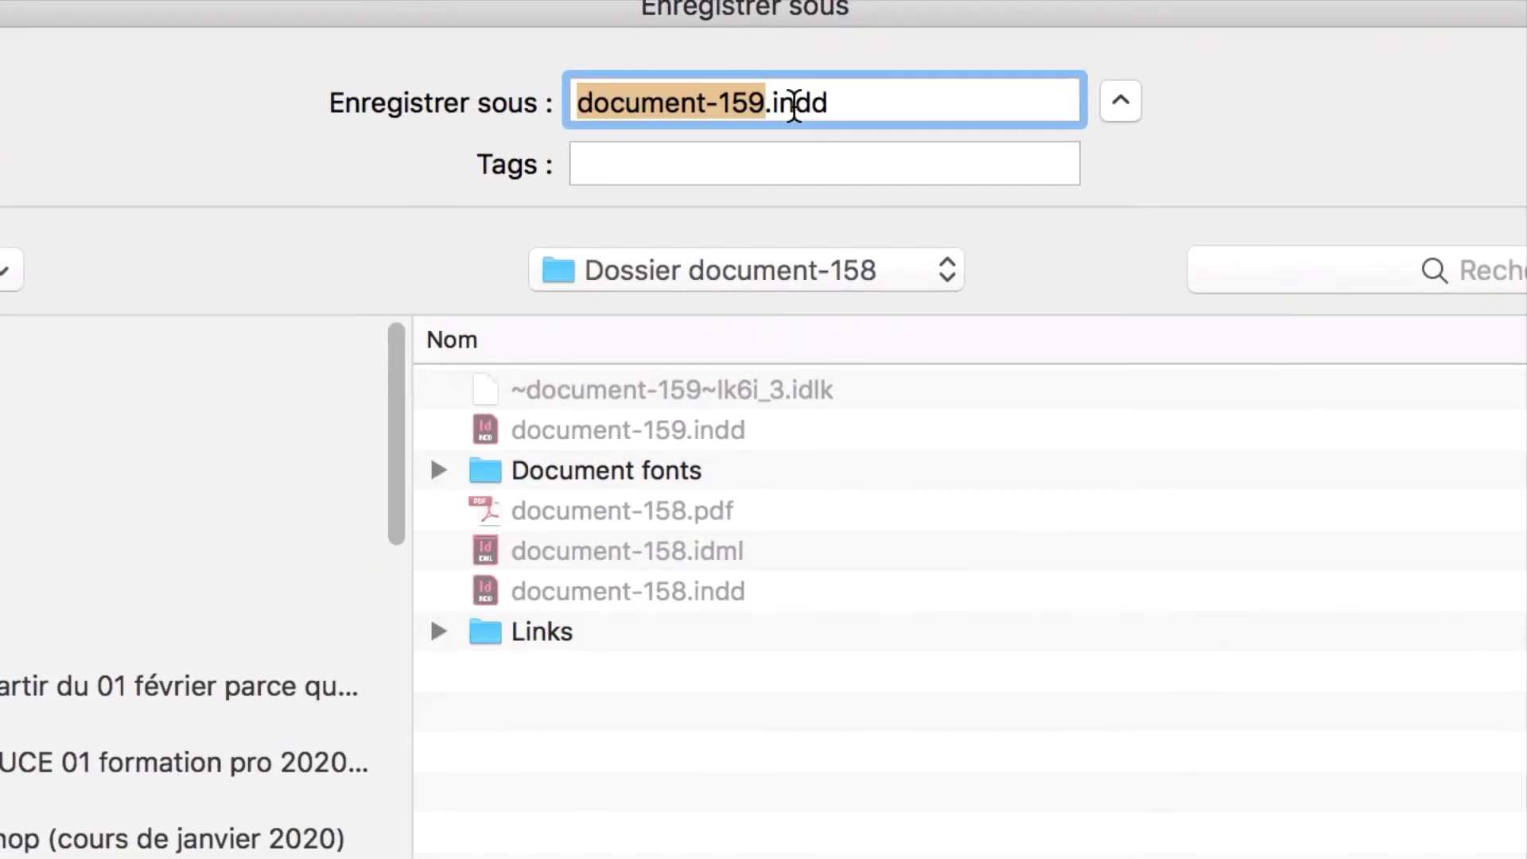
left_click(765, 103)
key("BackSpace")
key("BackSpace")
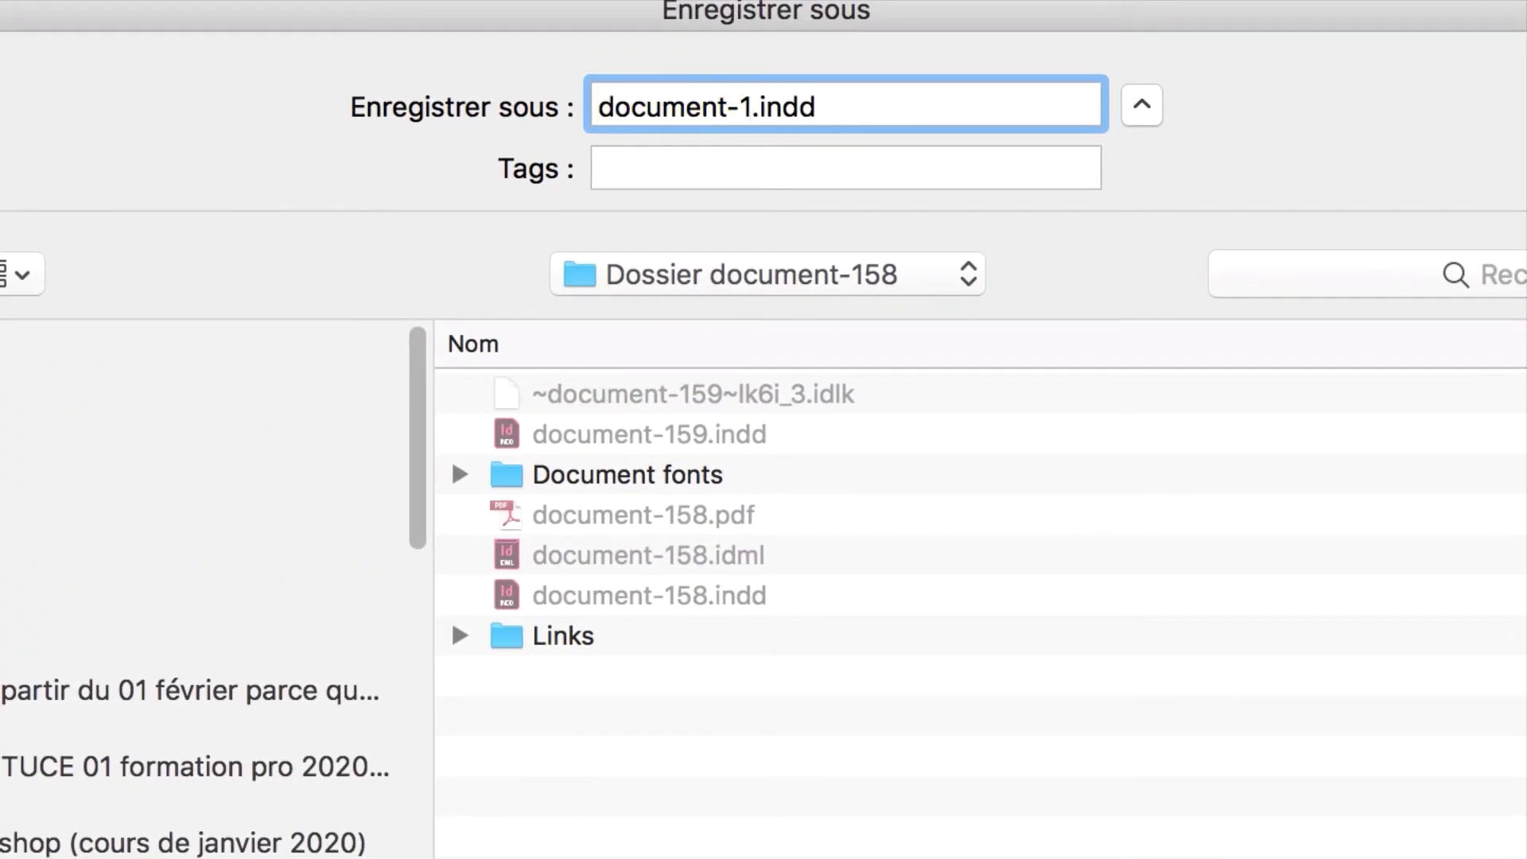
type("60")
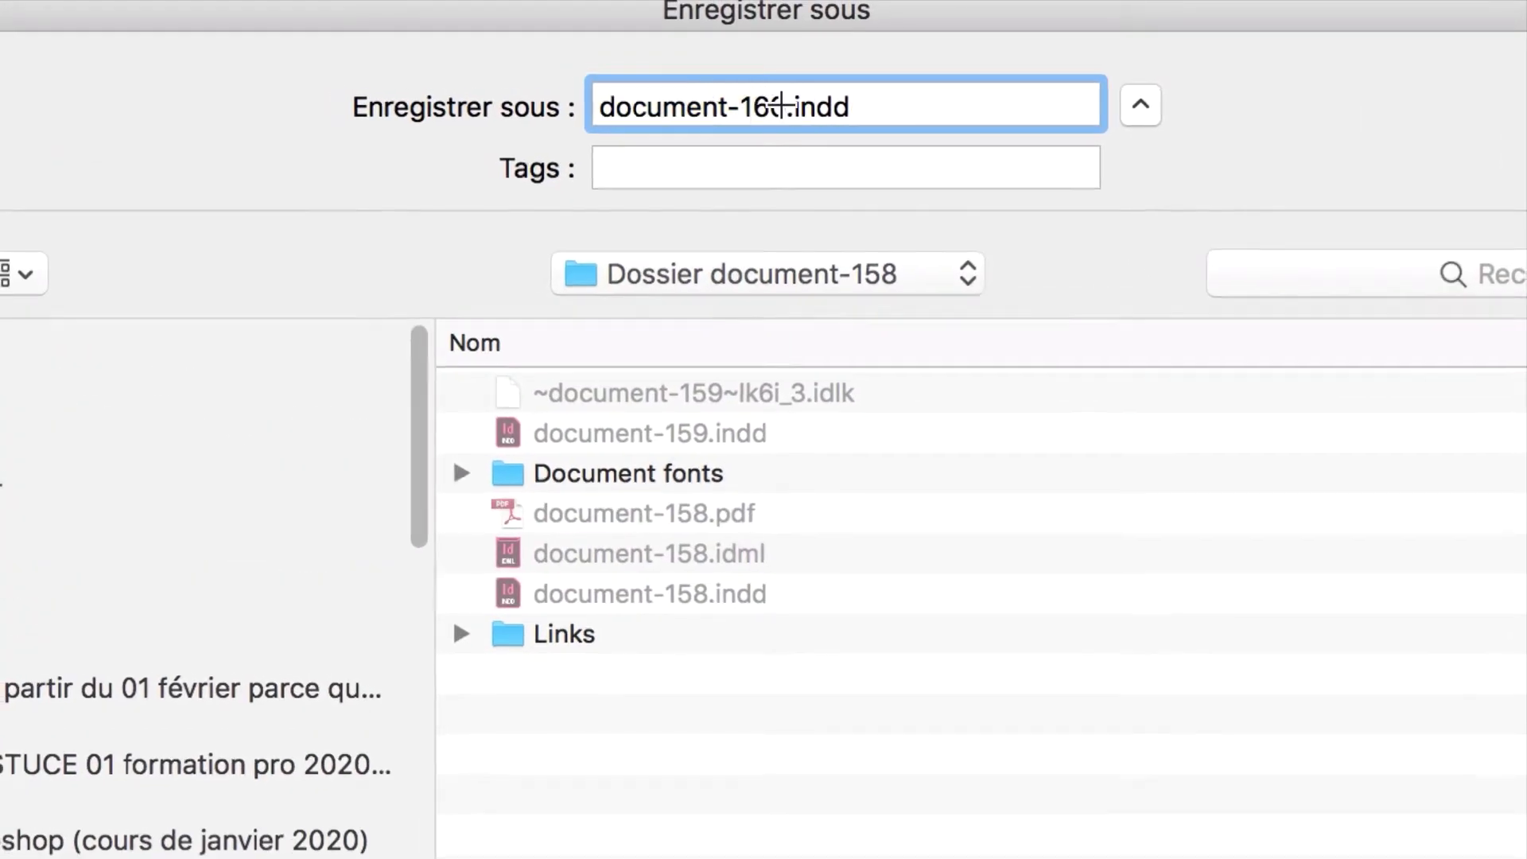
key("Return")
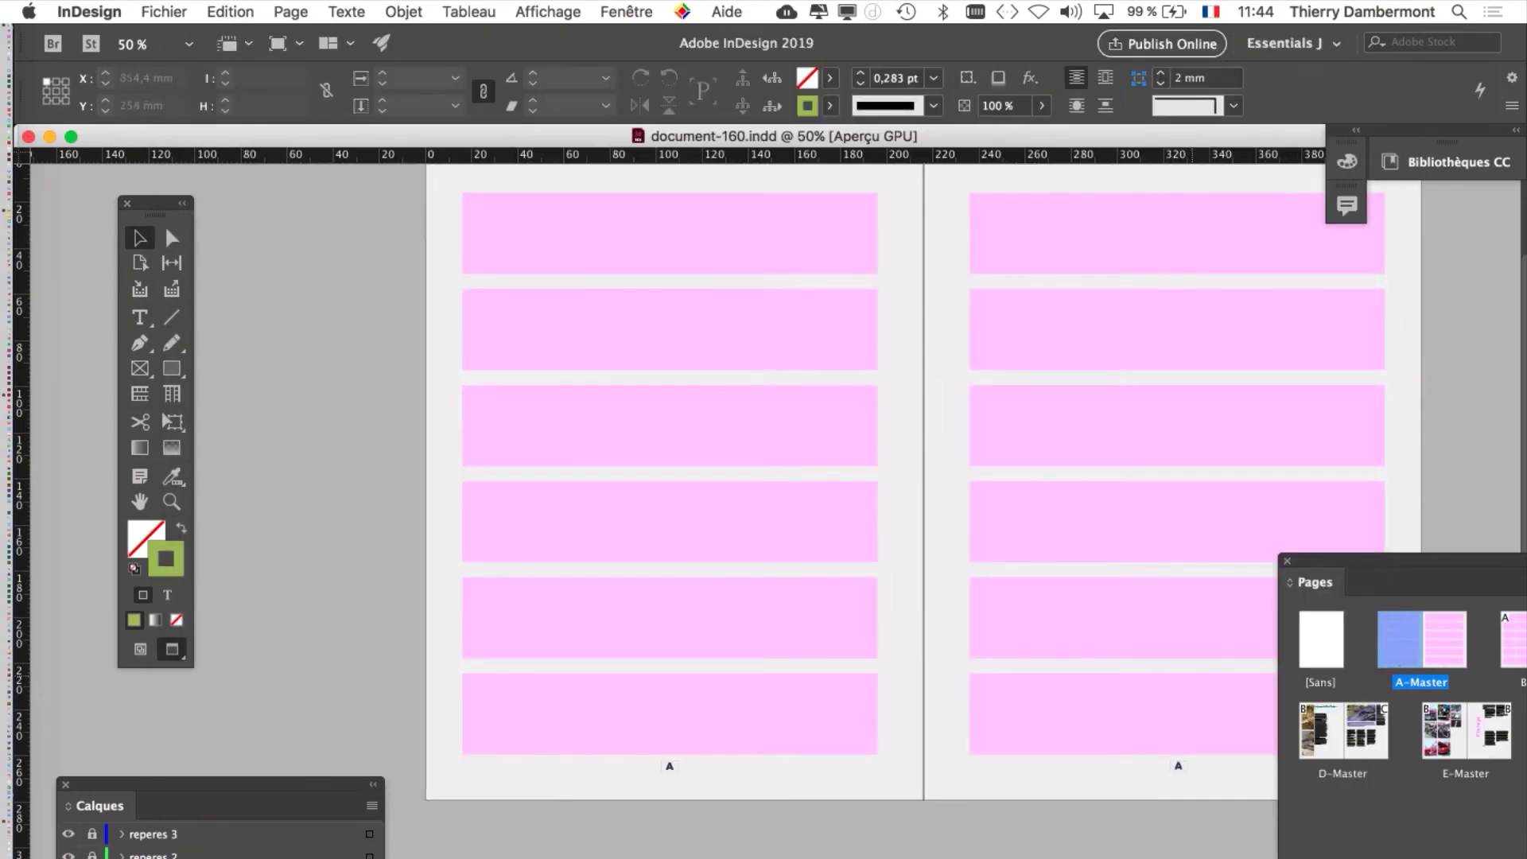
- Show frame edges and guides, and position the page-number frame on A-Master's left page at X 102 mm, Y 262 mm
key("super+equal")
key("super+equal")
key("super+equal")
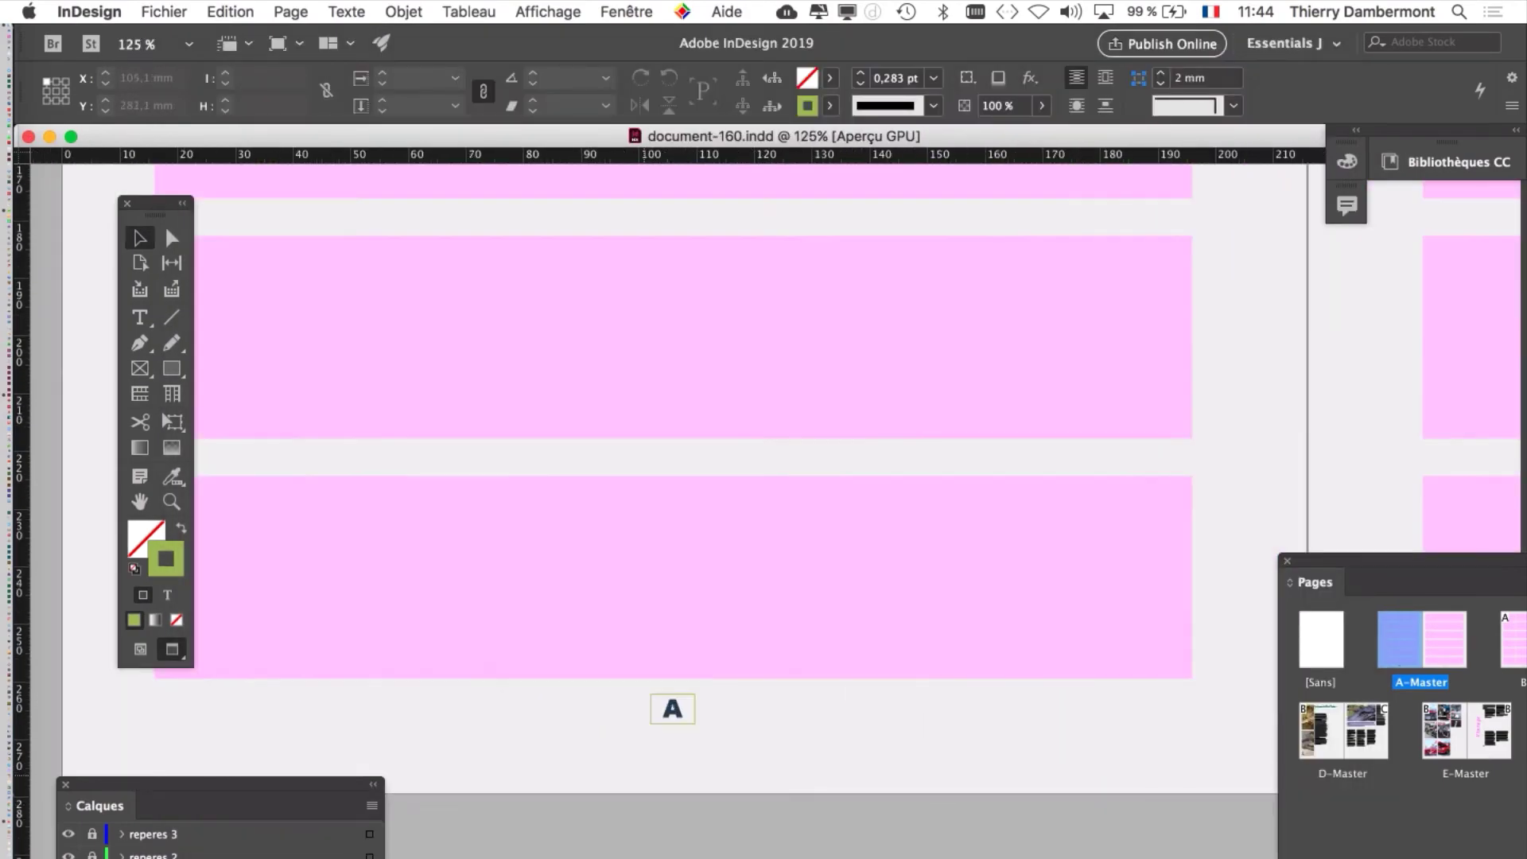
scroll(668, 477, "left", 5)
scroll(667, 477, "down", 2)
key("w")
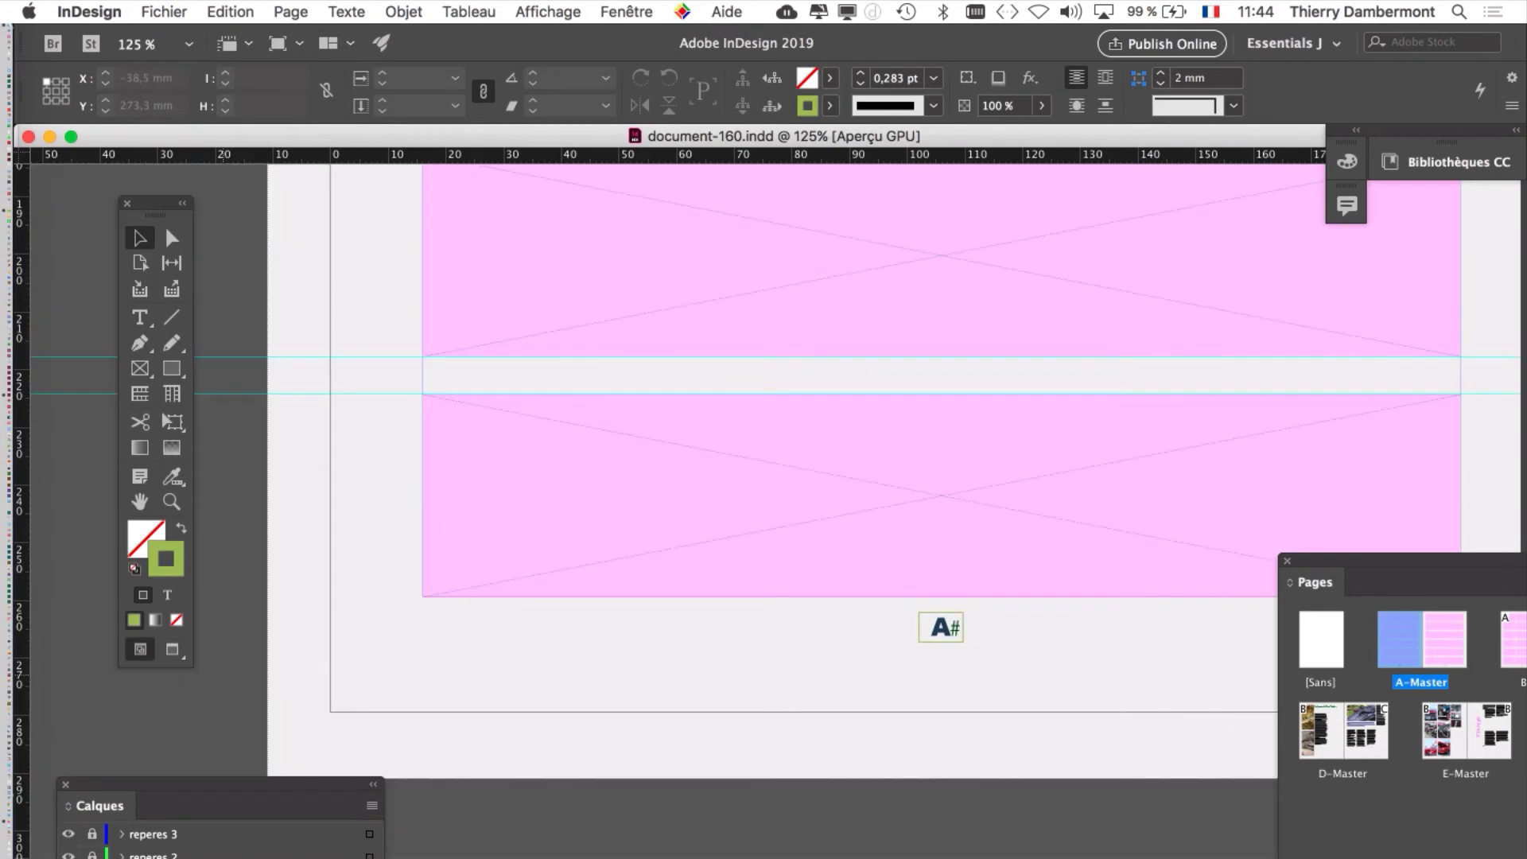
left_click(940, 628)
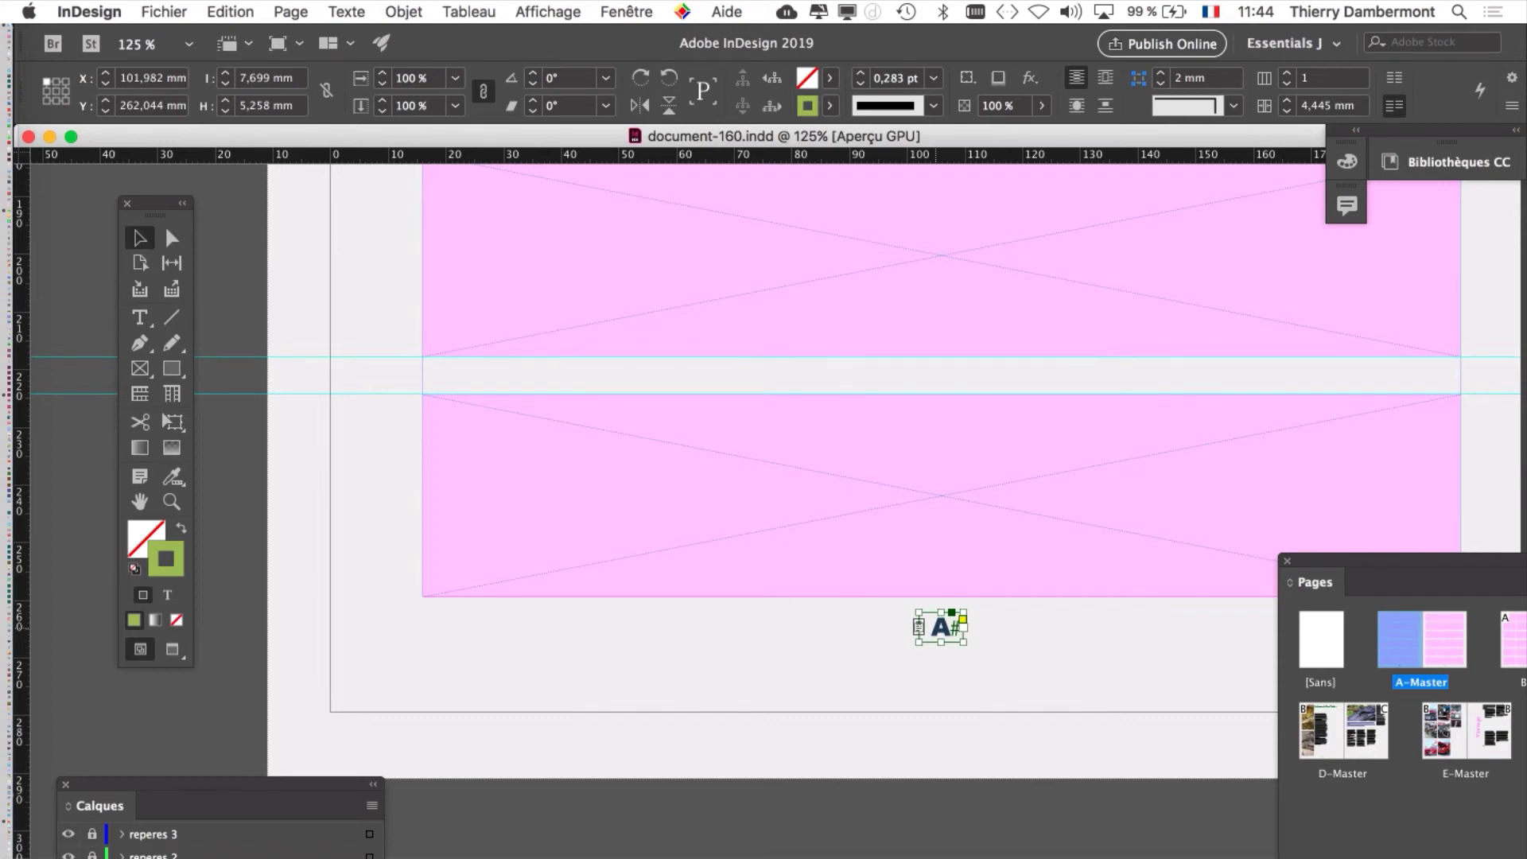
key("super+shift+a")
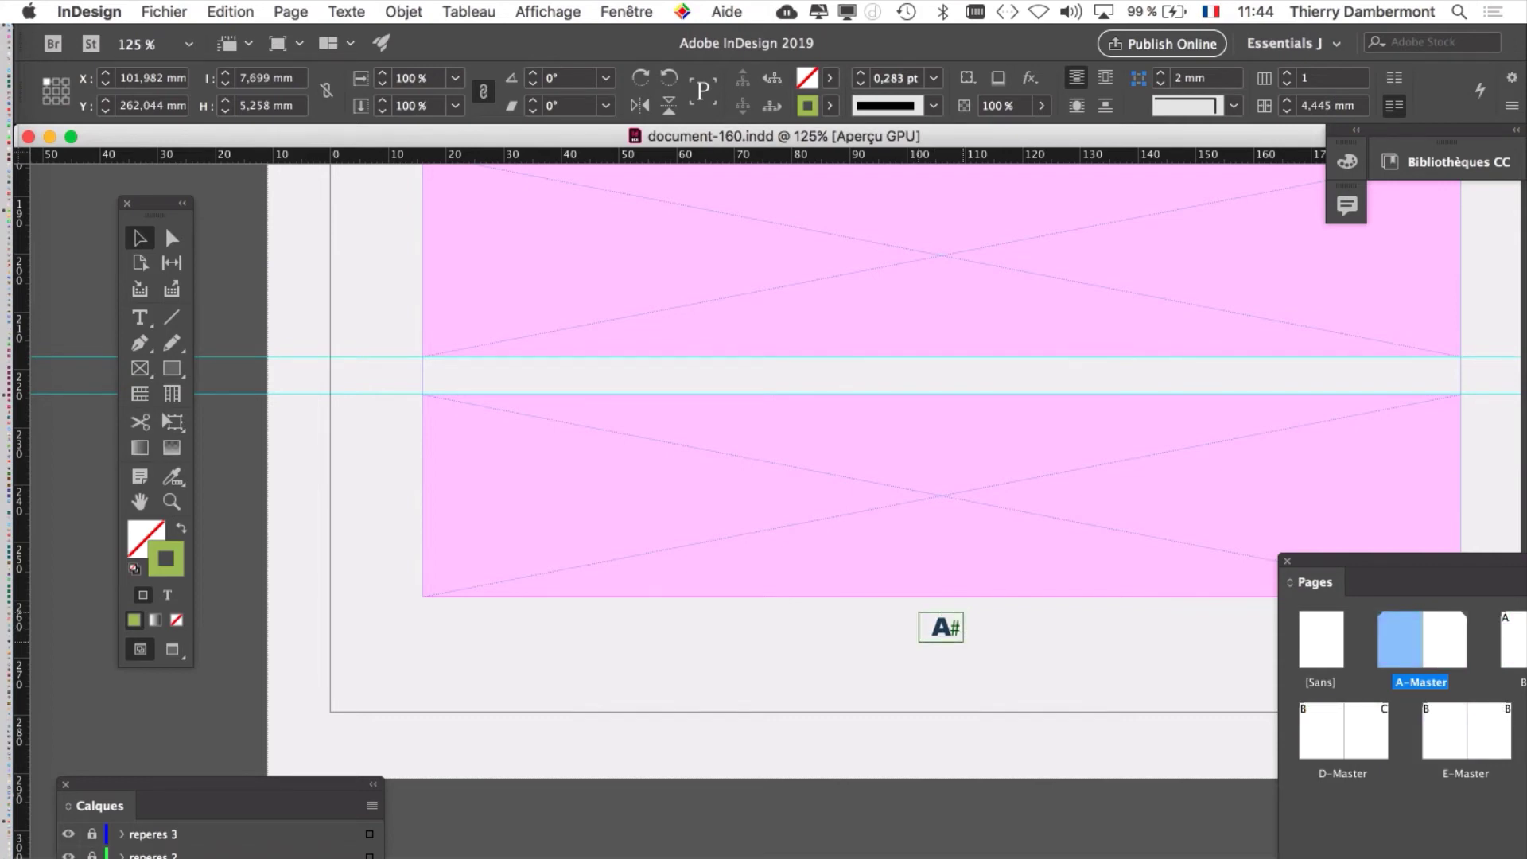
key("super+a")
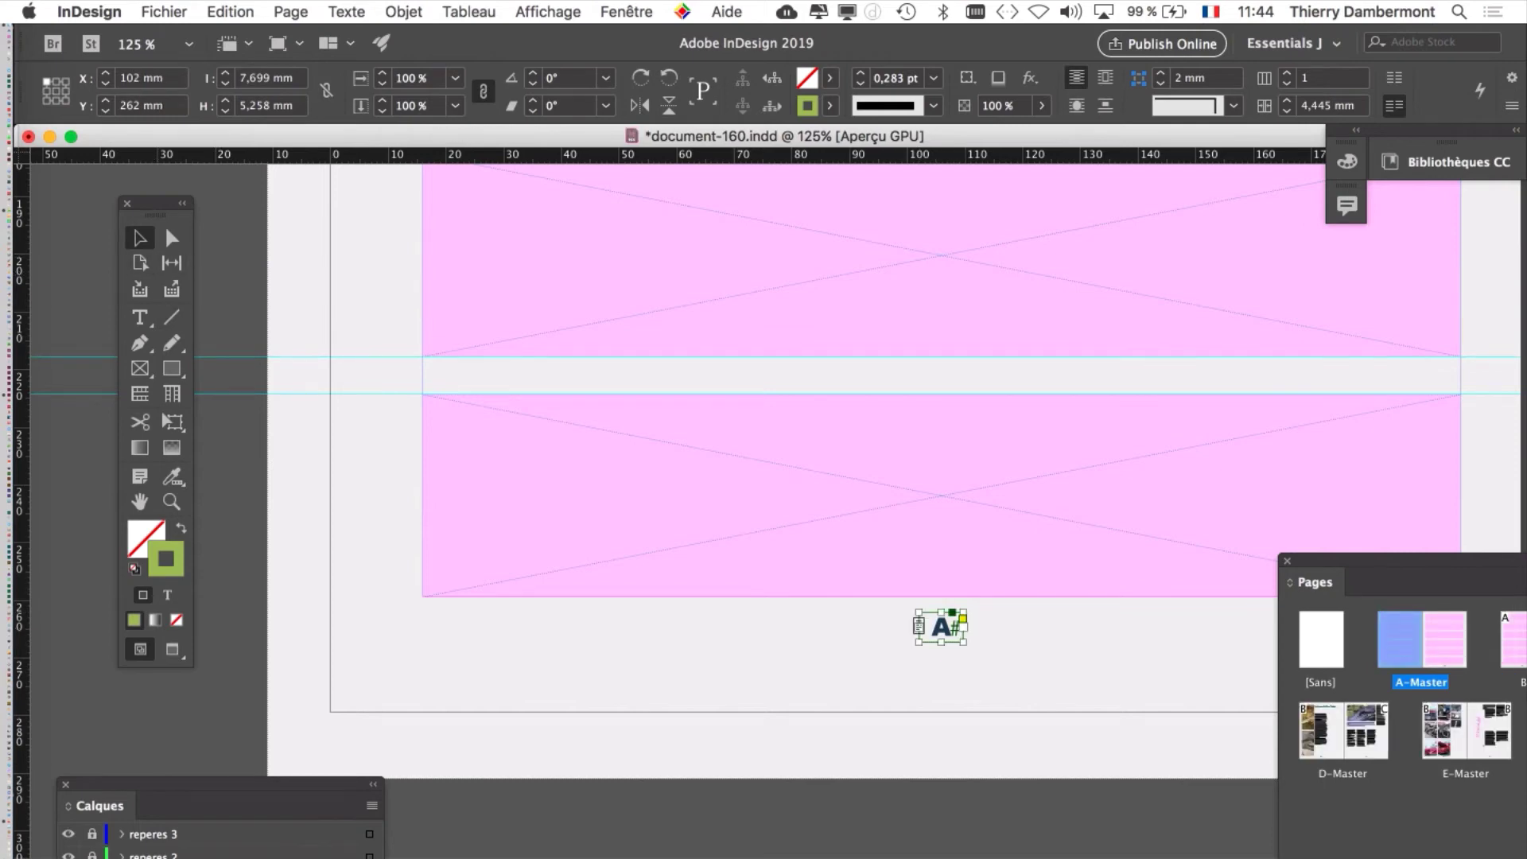
- Move the page-number frame to the bottom outer corner of A-Master's left page, at X 0 mm, Y 274,142 mm
left_click(366, 11)
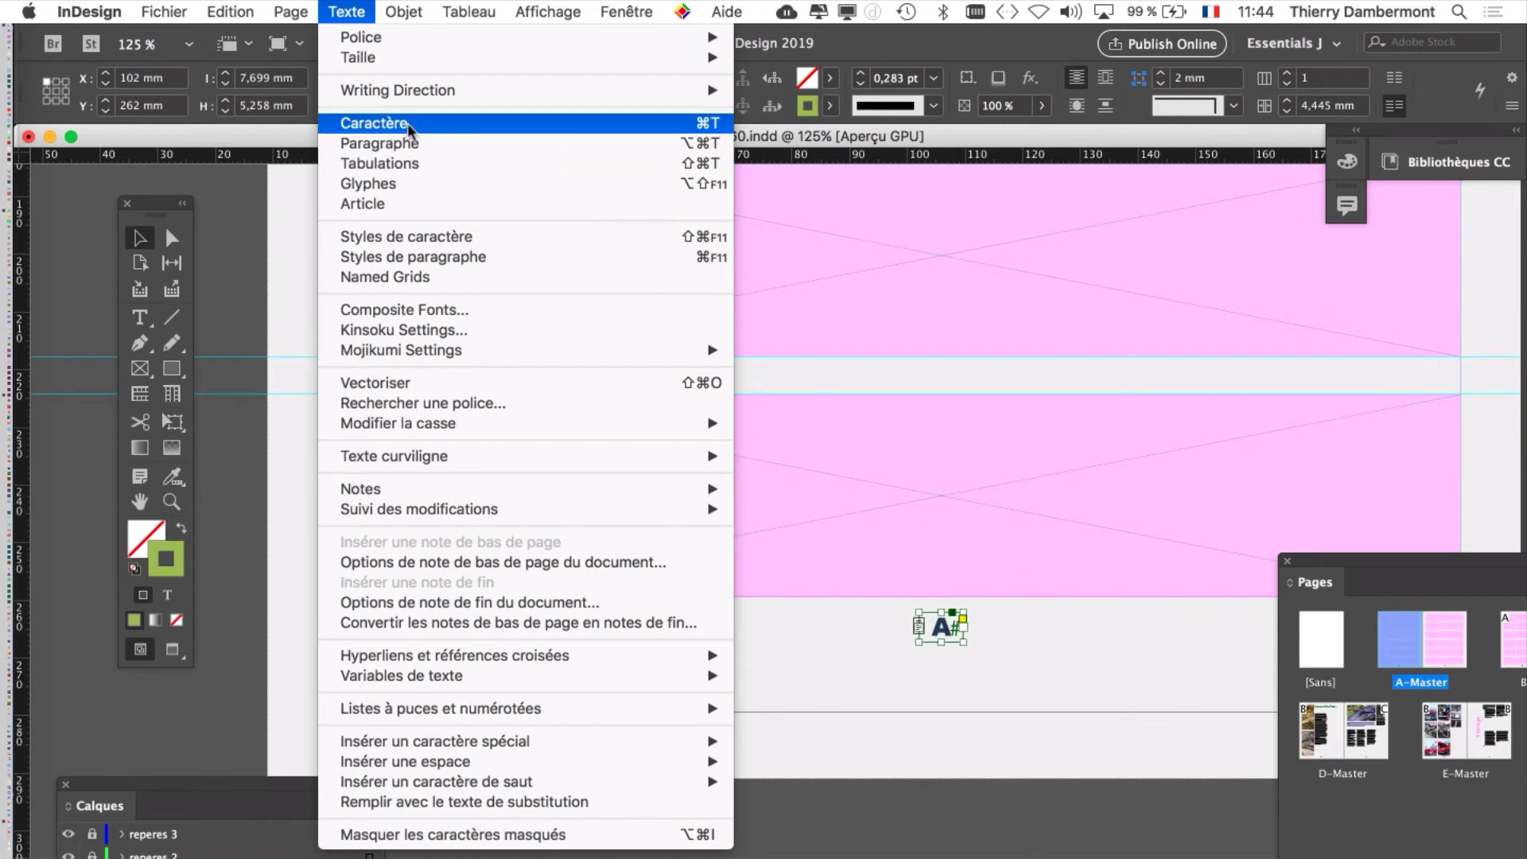
left_click(407, 122)
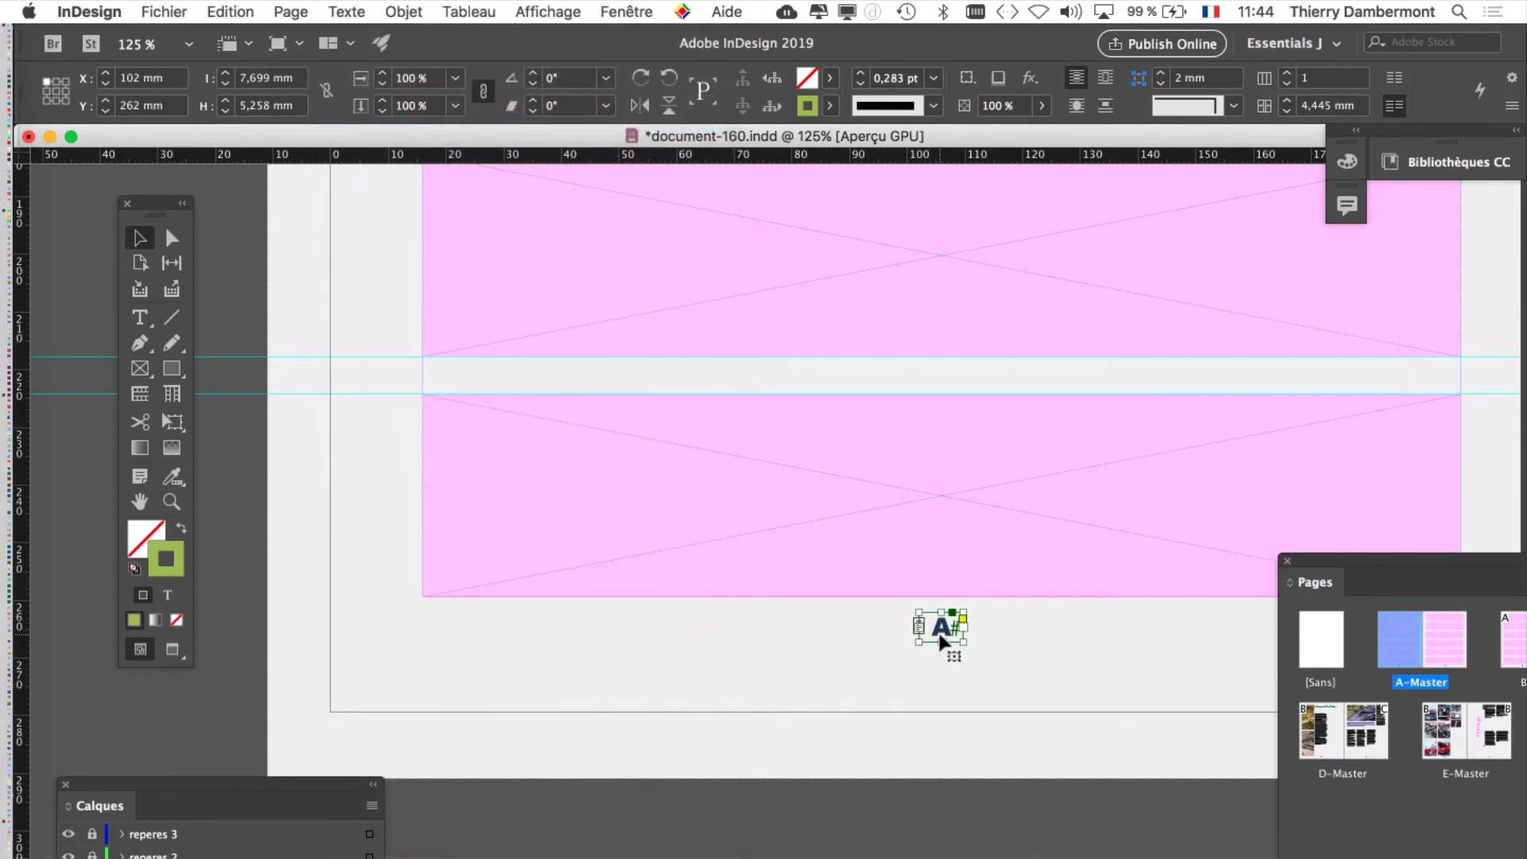
left_click_drag(936, 631, 352, 700)
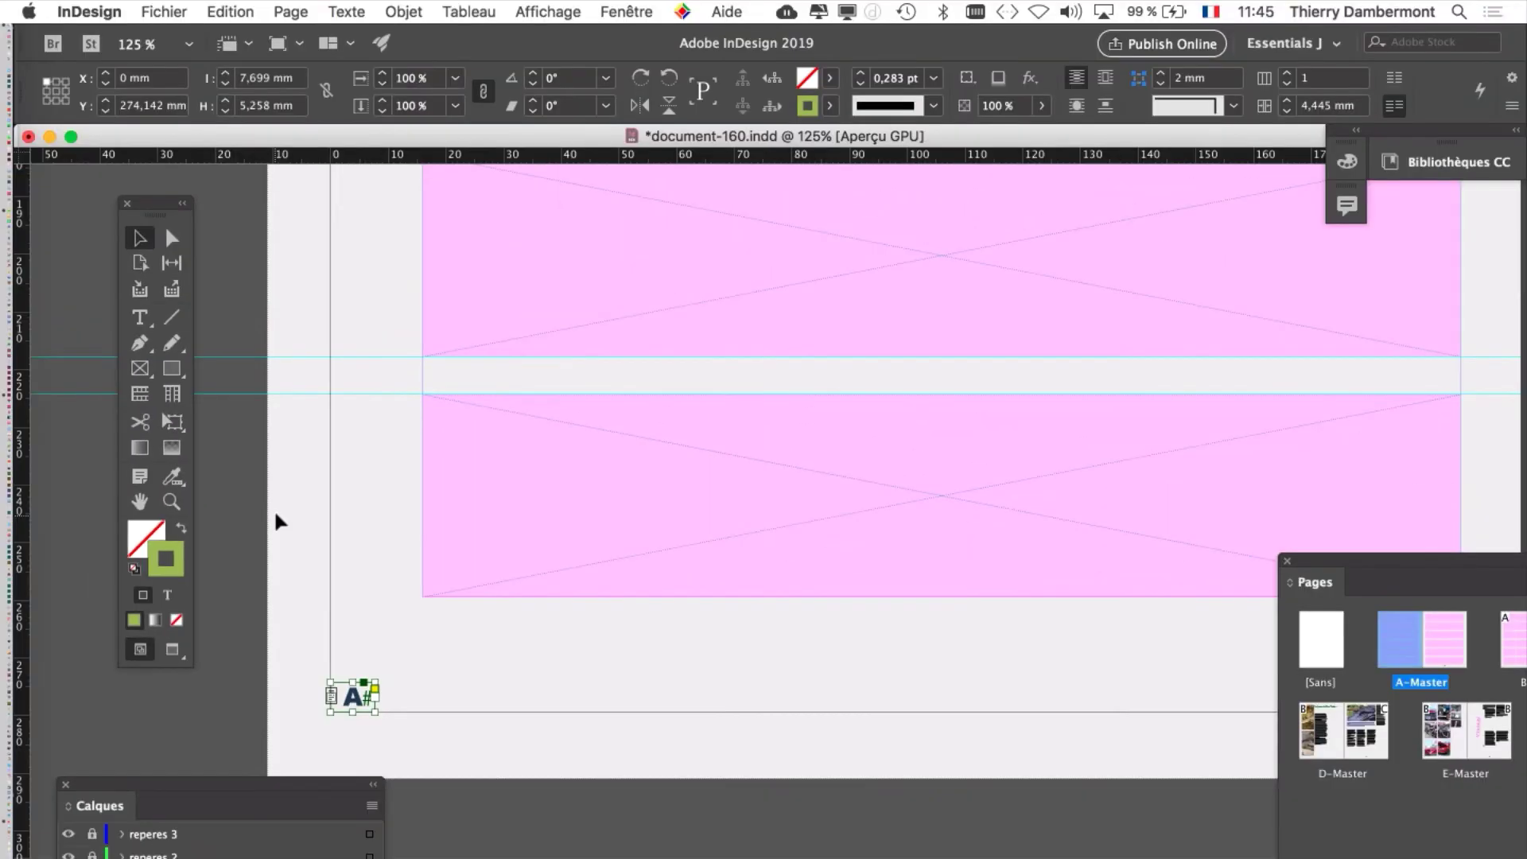
- Display page 16 to check its page number, fit the page in the window, and move the pages list aside
left_click_drag(1335, 562, 816, 113)
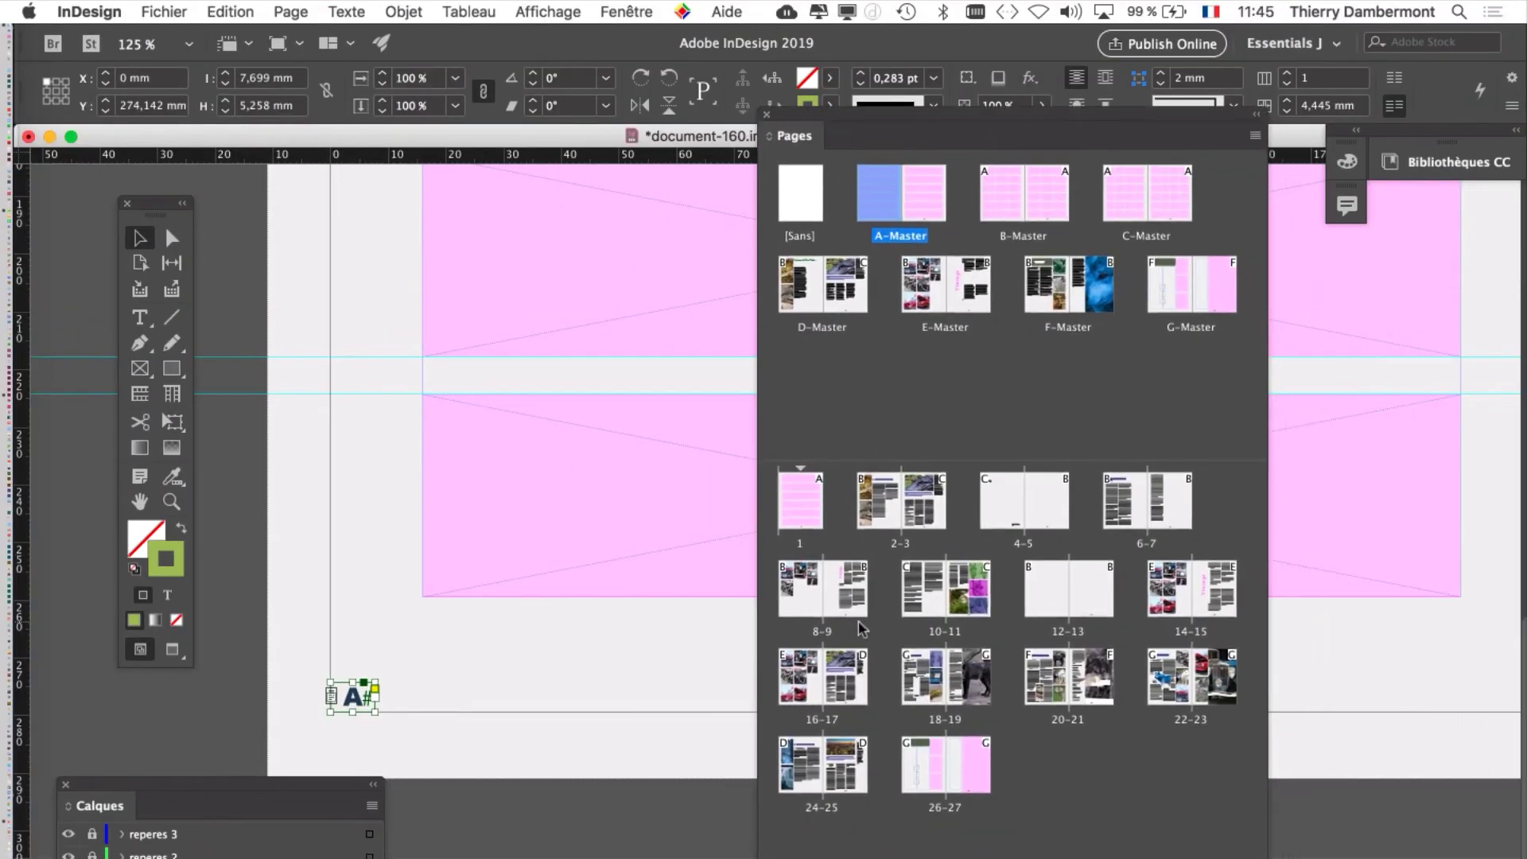
left_click(814, 676)
double_click(814, 676)
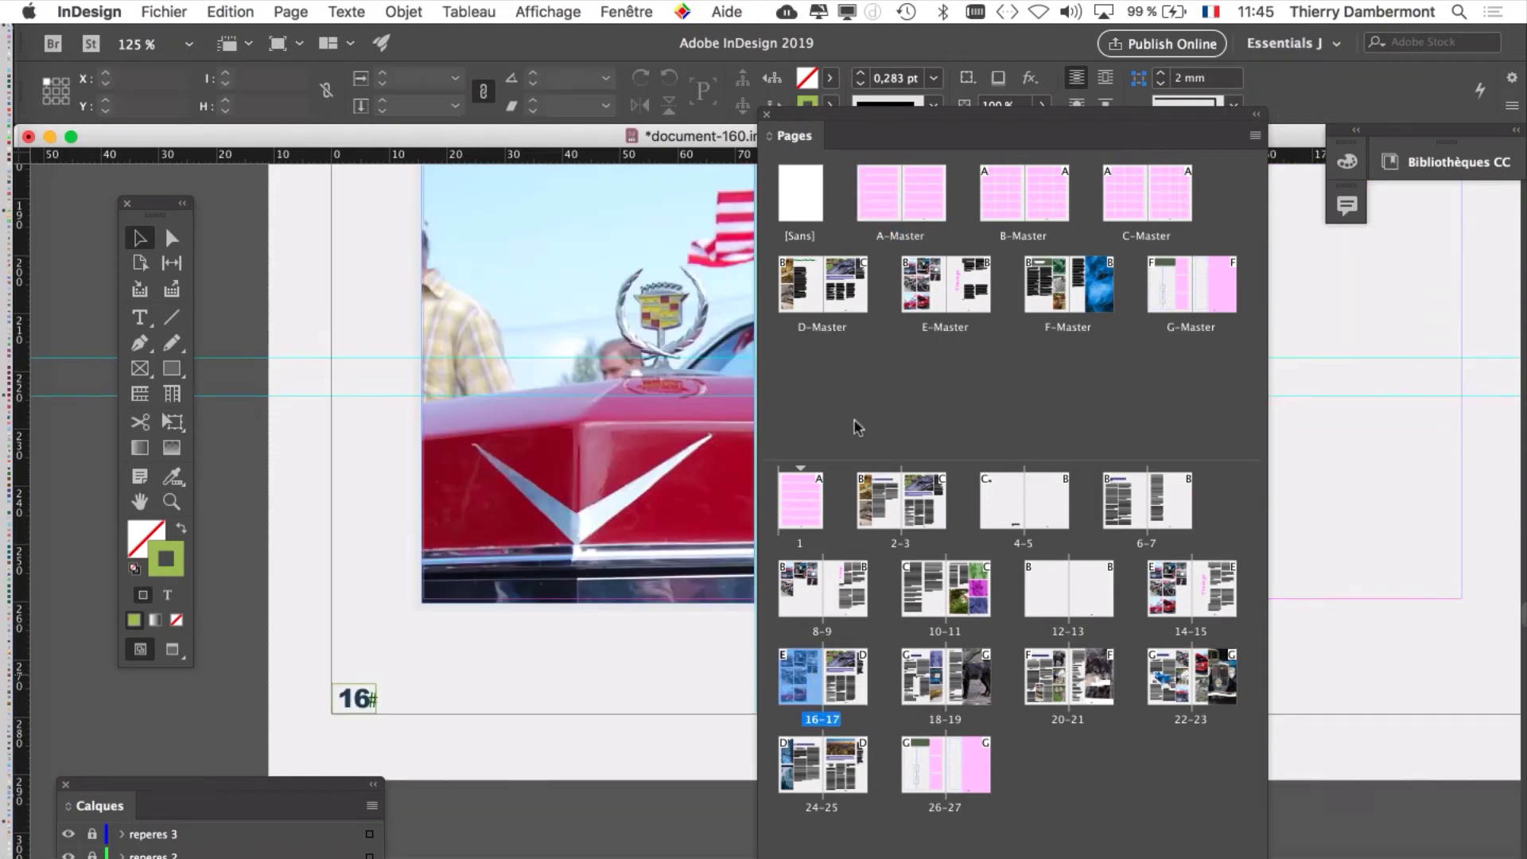
key("super+0")
left_click_drag(866, 131, 1083, 220)
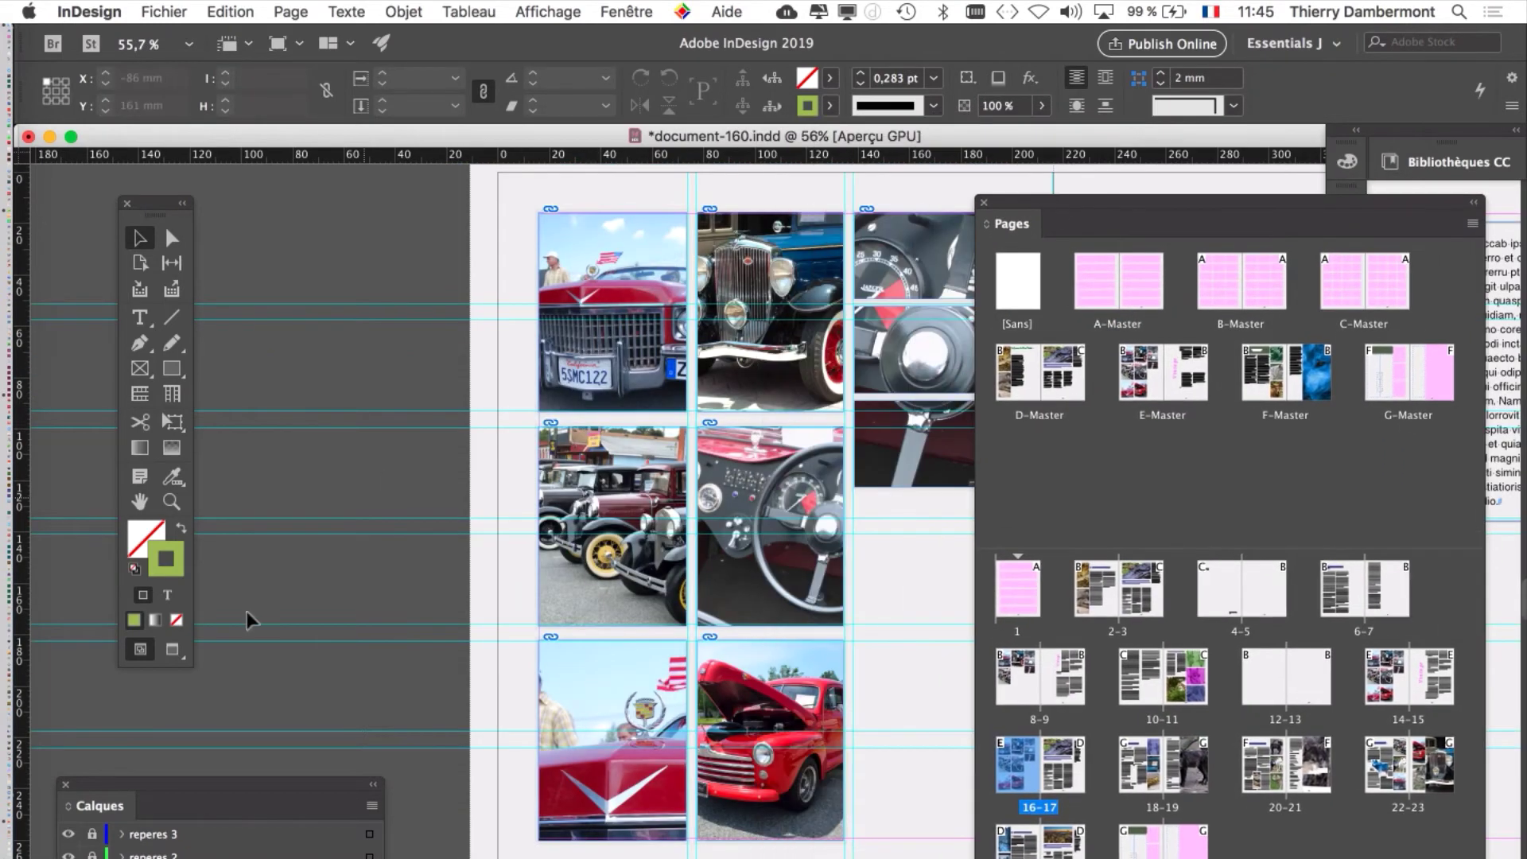
- Preview pages 16-17 without guides and examine the page number in the corner and the margins around the photos
left_click(172, 649)
scroll(644, 833, "up", 5, "alt")
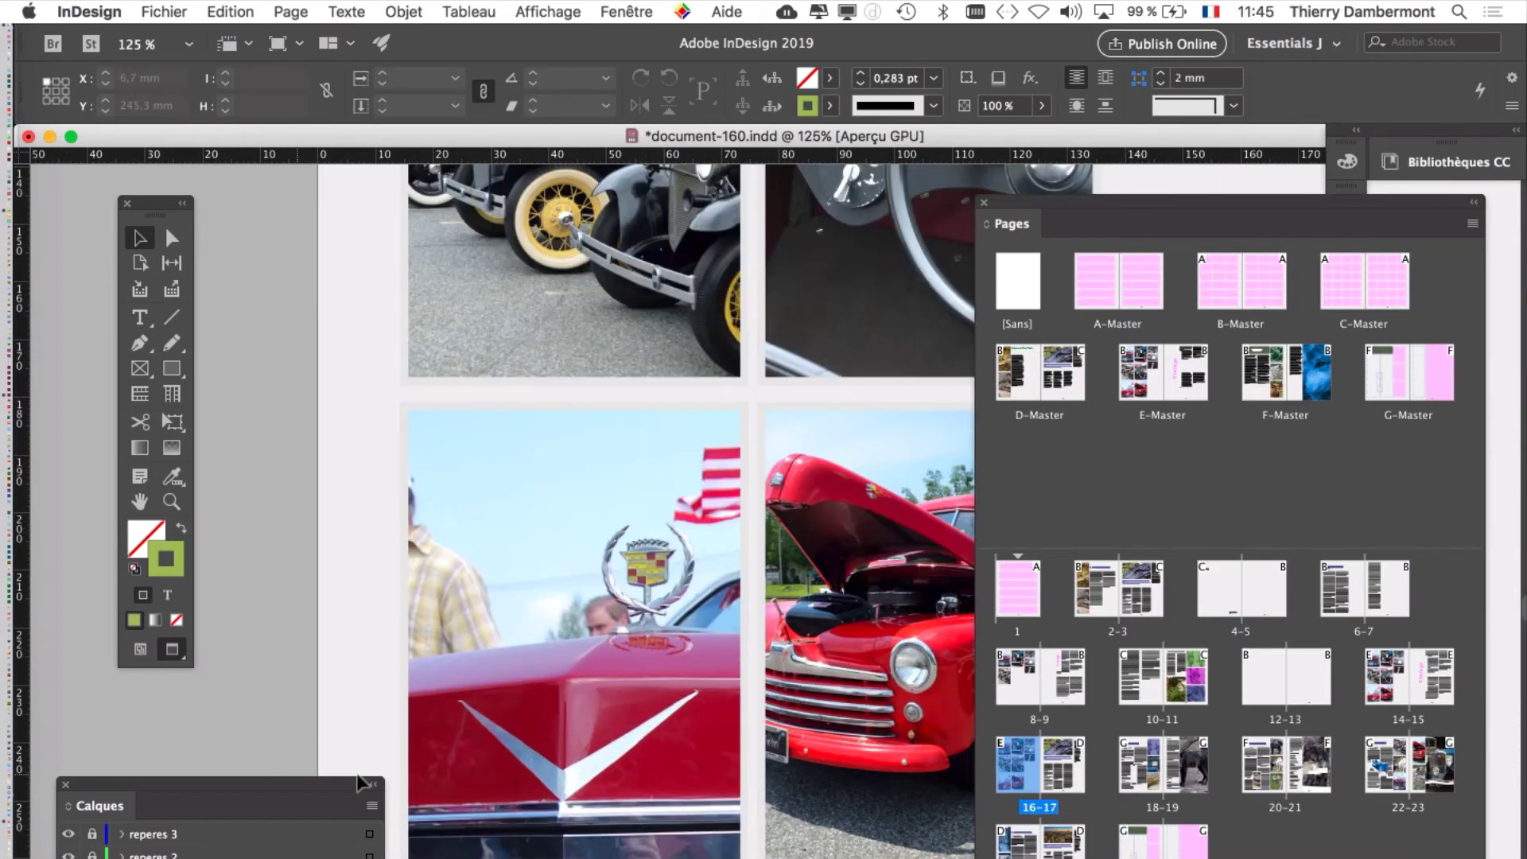
scroll(687, 544, "down", 3)
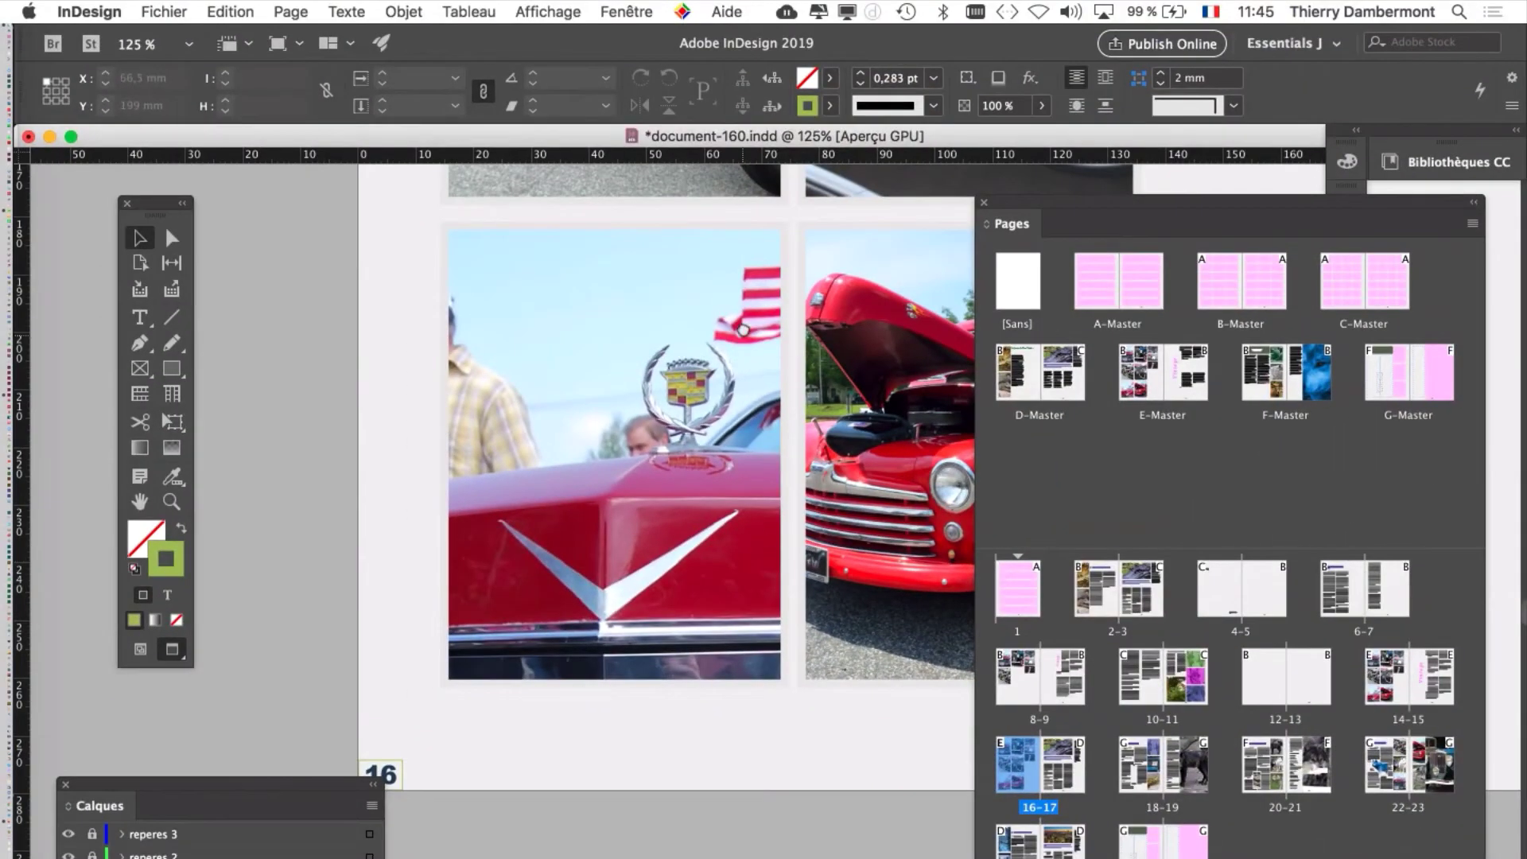
scroll(675, 660, "up", 5)
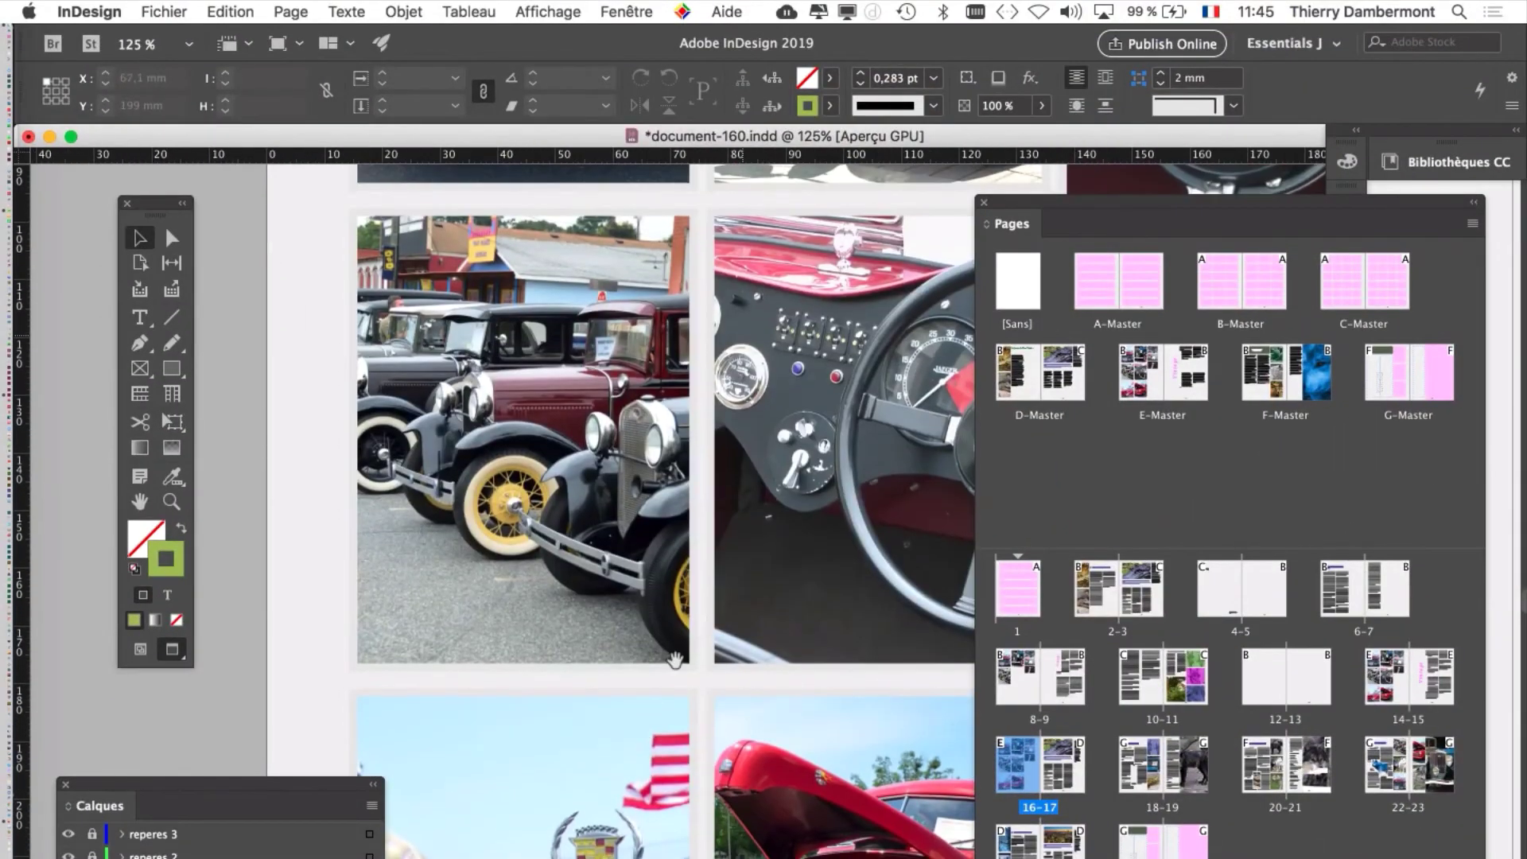
scroll(674, 660, "up", 5)
scroll(674, 660, "right", 3)
scroll(653, 640, "right", 10)
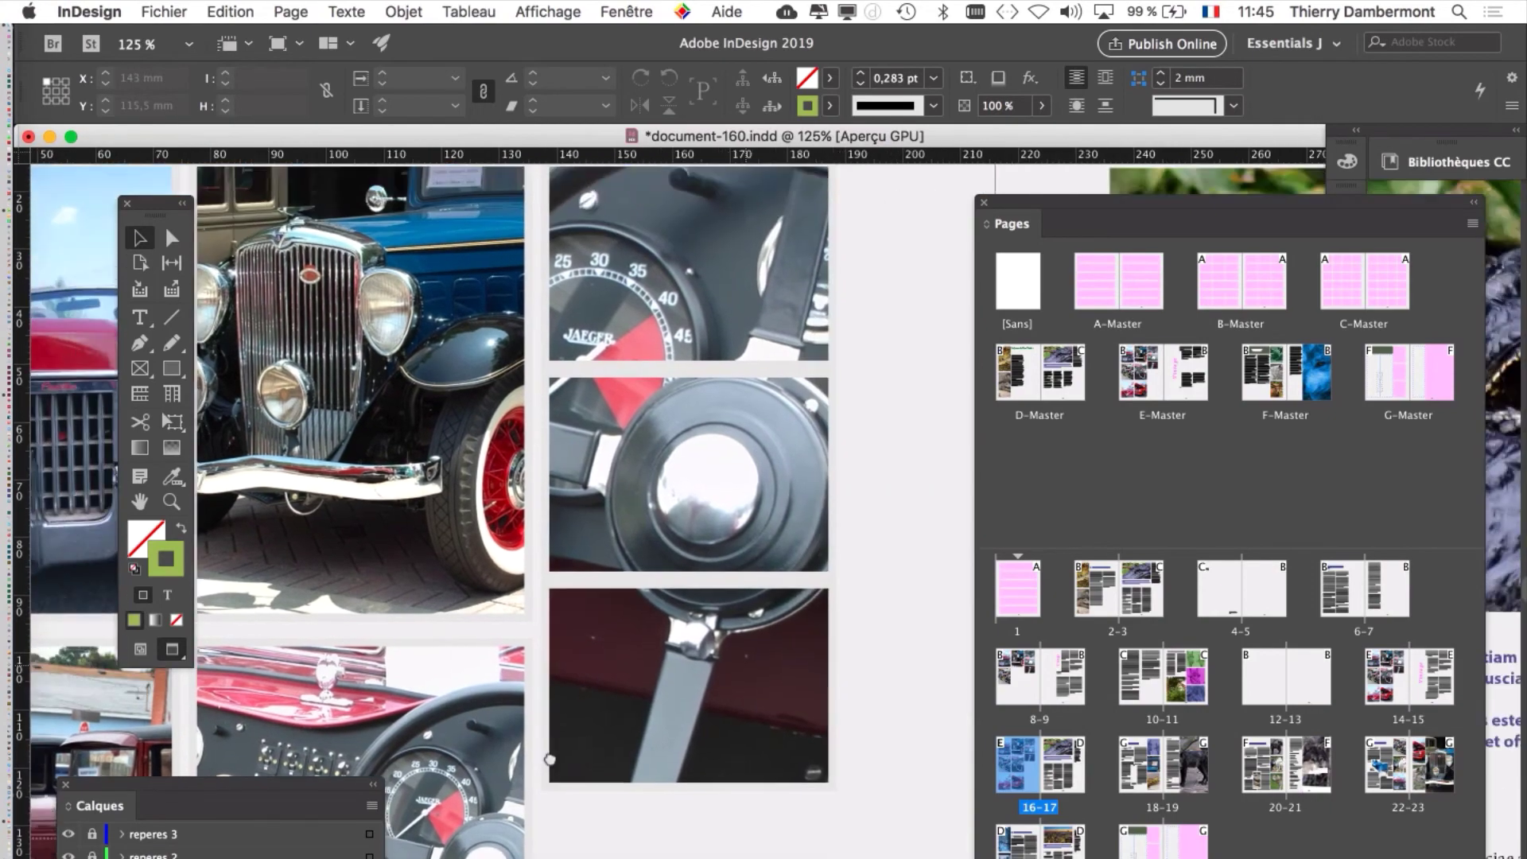
scroll(709, 639, "up", 3)
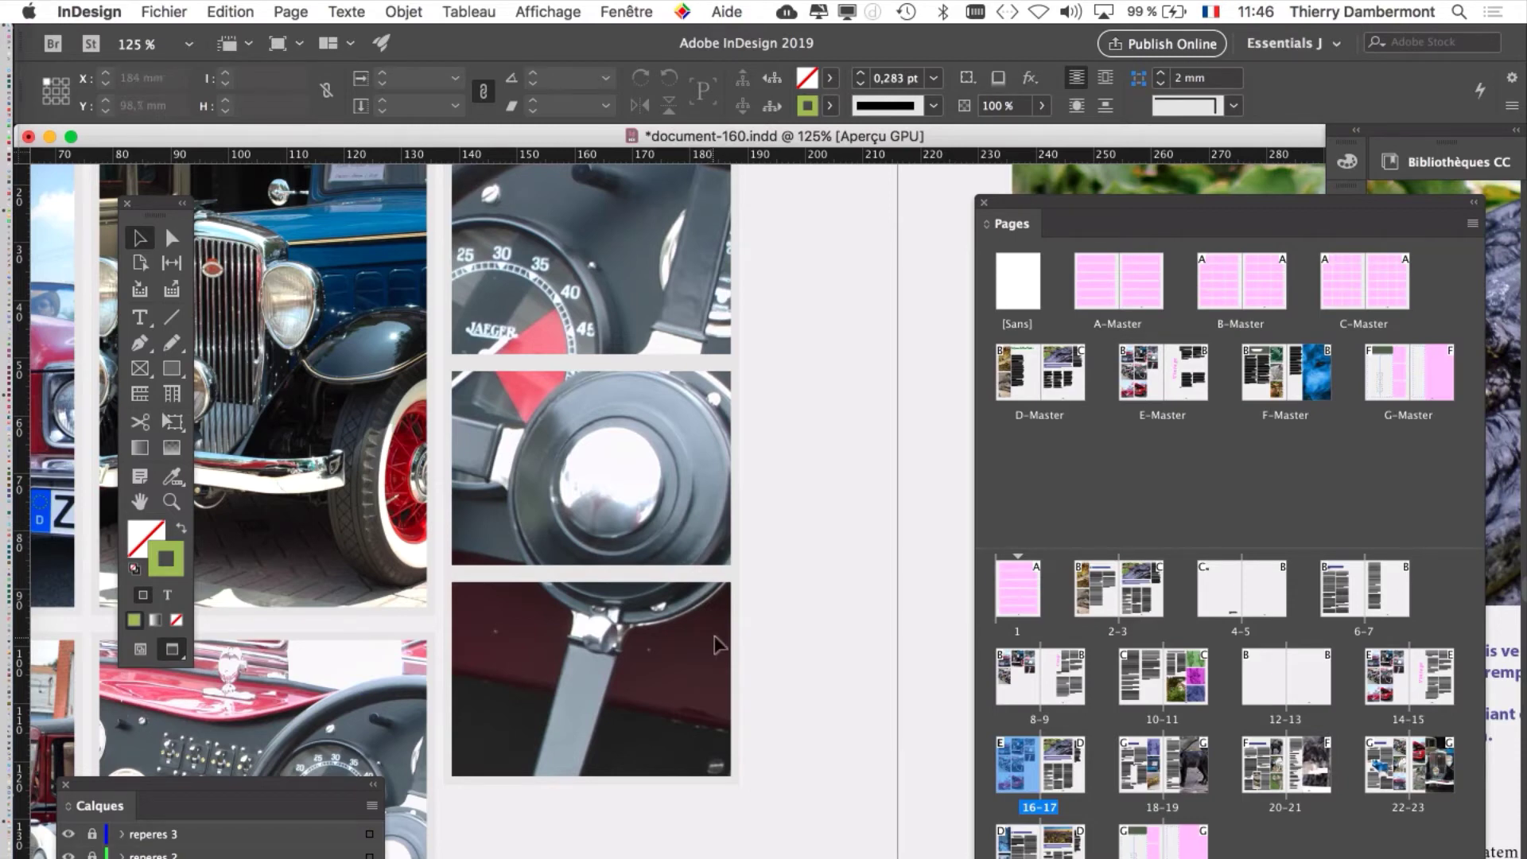
- Display the lower outer corner of A-Master's left page with guides and frame edges, and move the layers list aside
double_click(1101, 294)
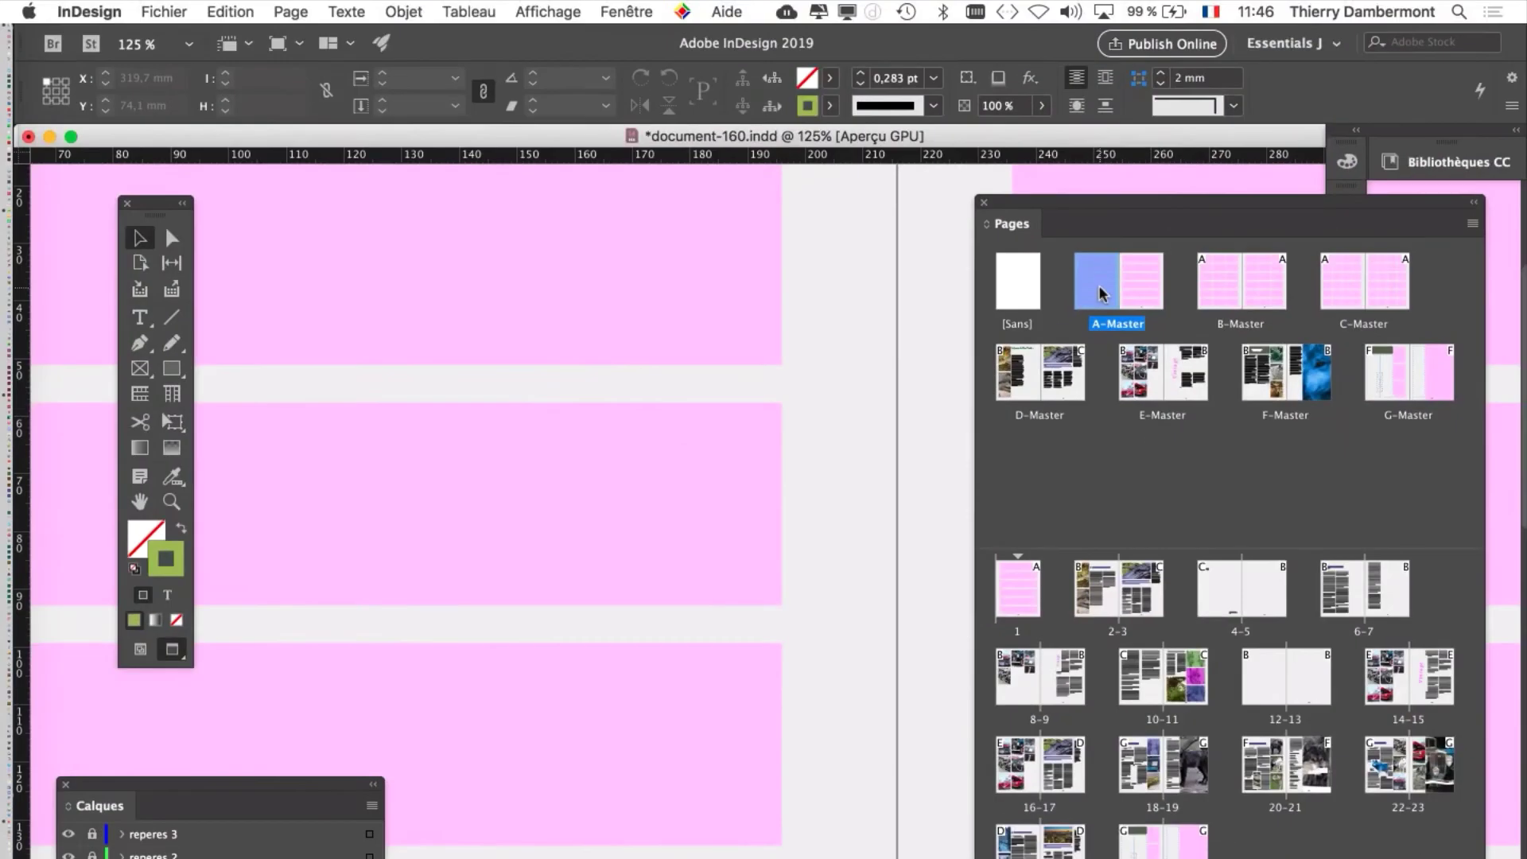
key("super+minus")
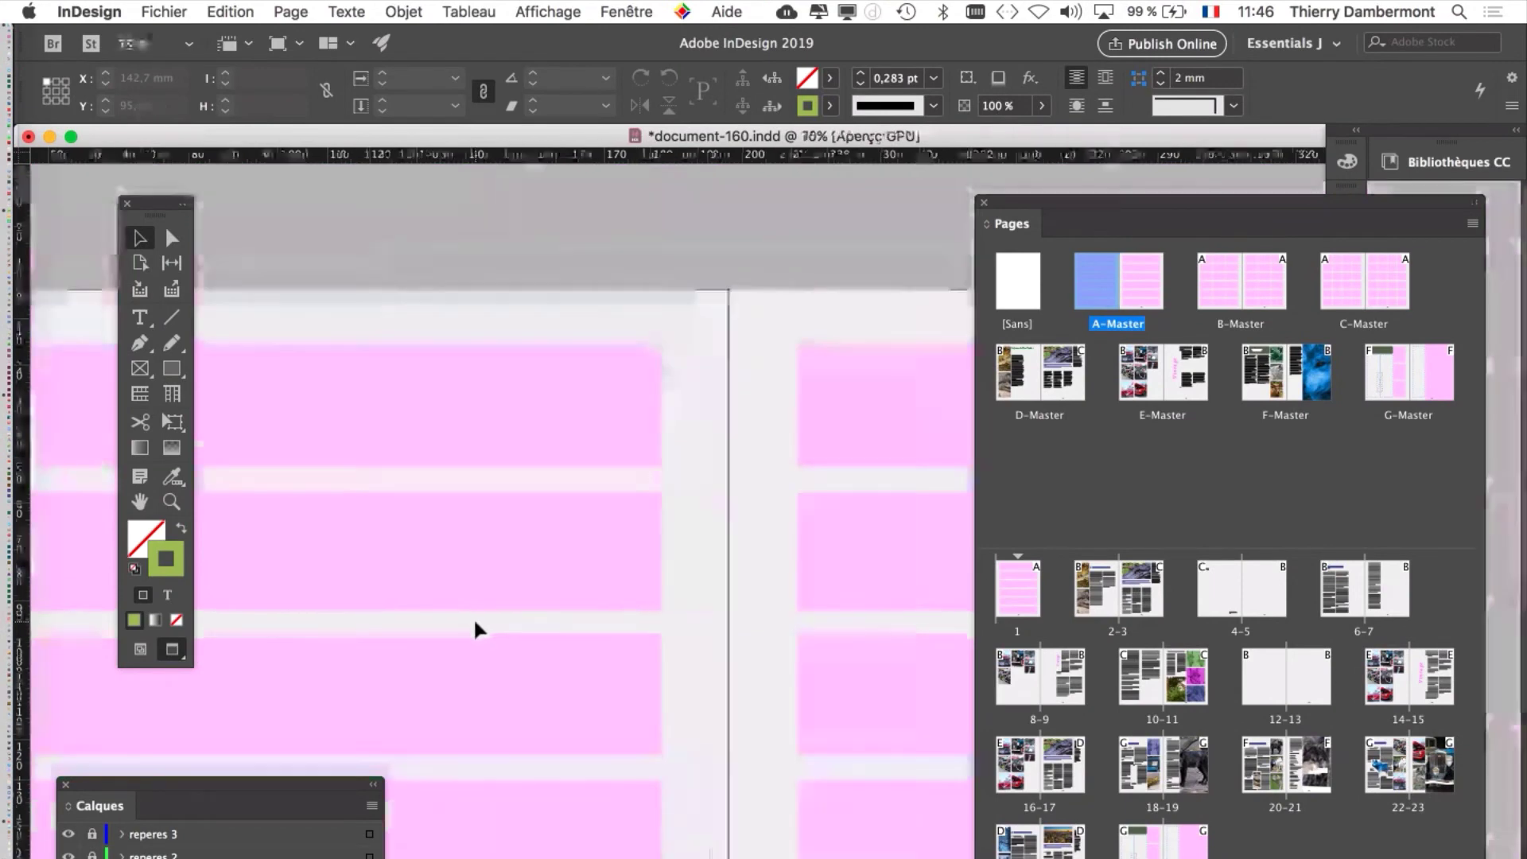
key("super+minus")
scroll(567, 500, "down", 5)
scroll(567, 500, "right", 2)
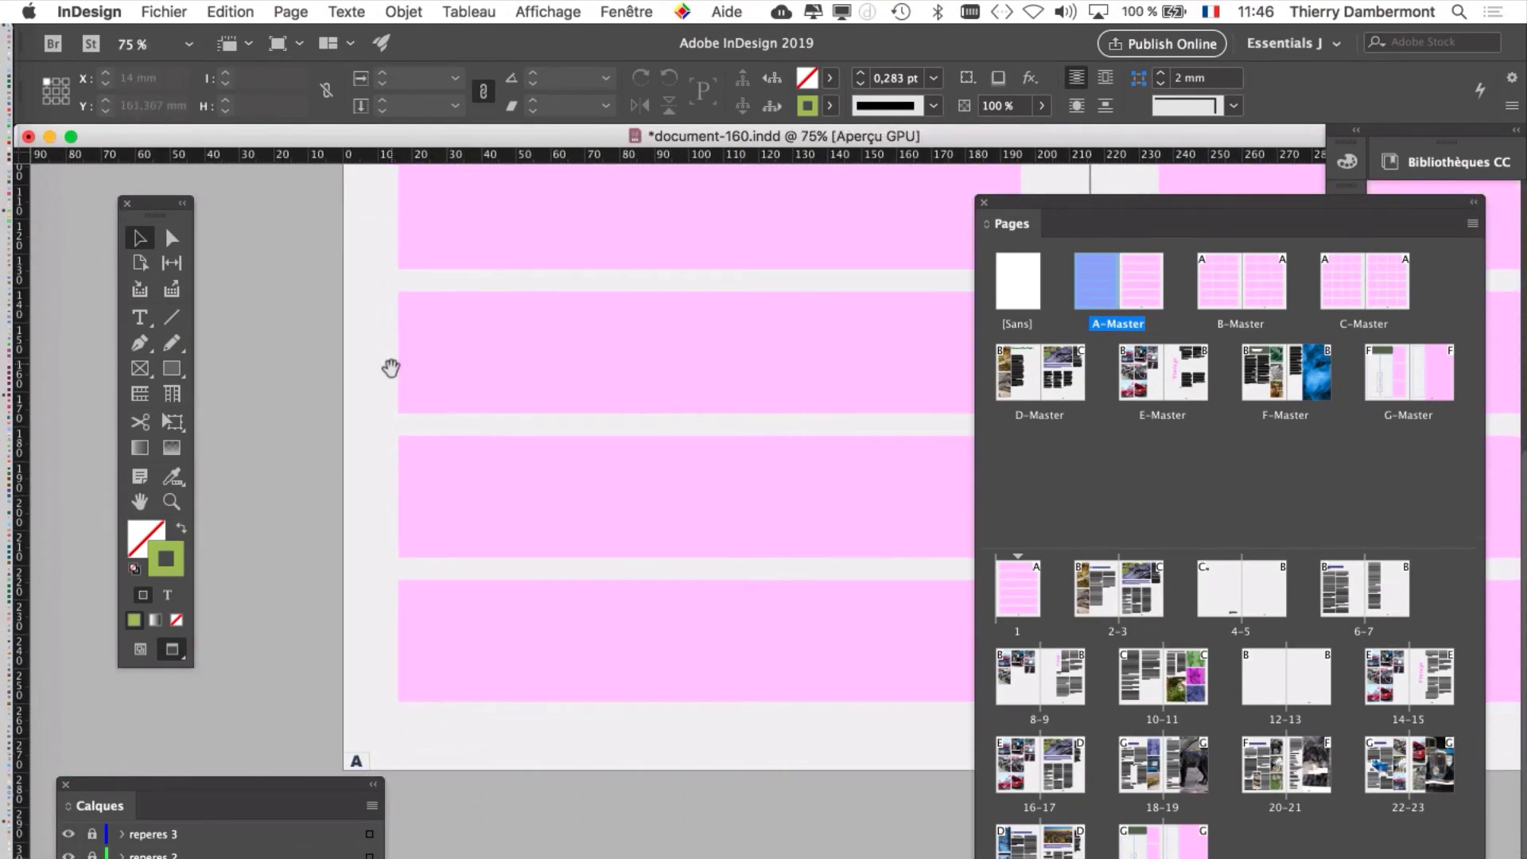
left_click_drag(340, 789, 186, 785)
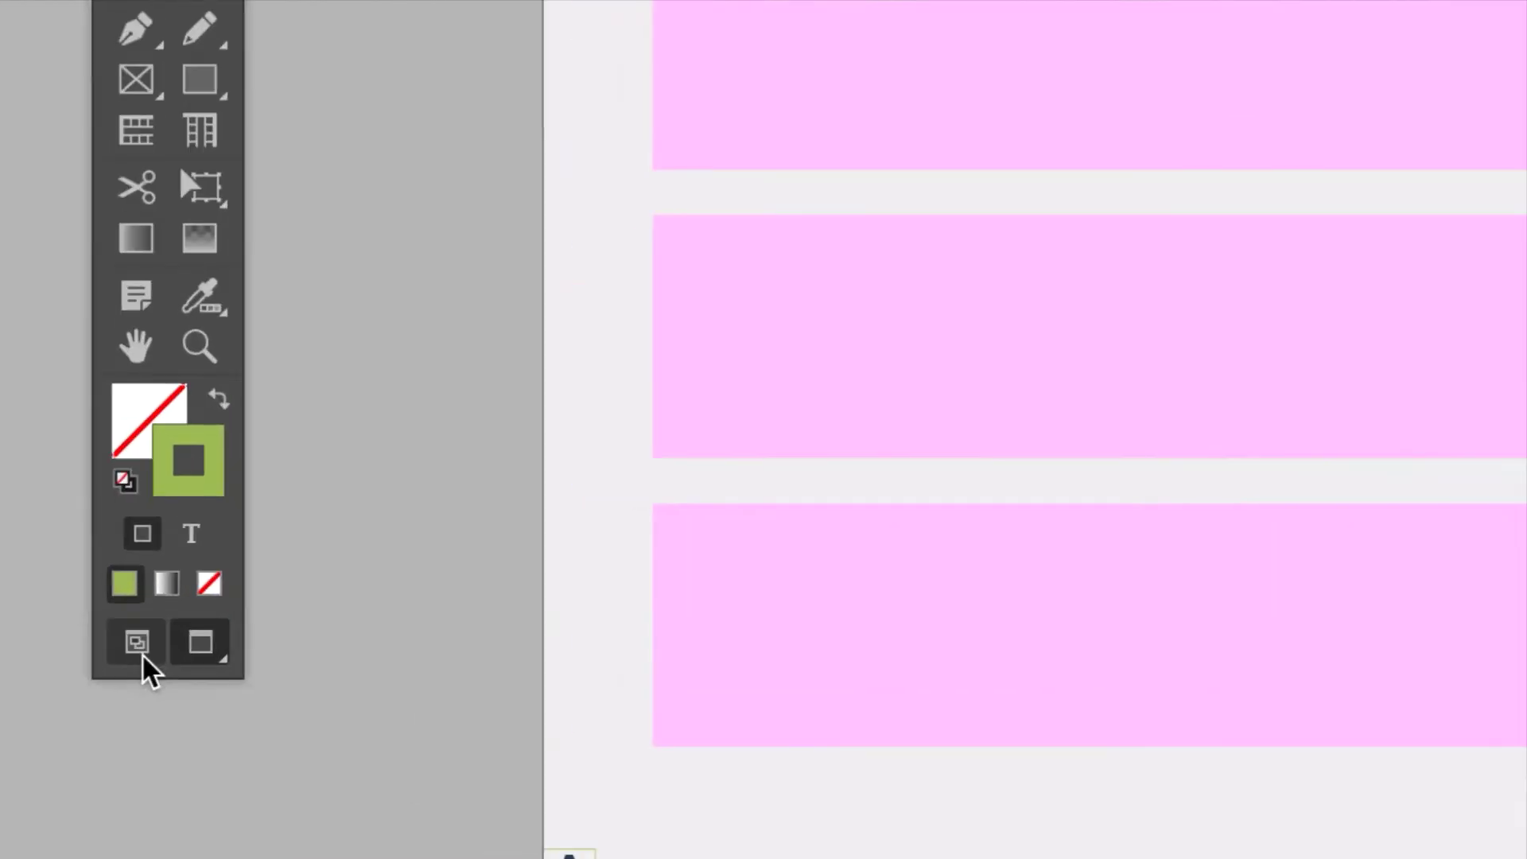
left_click(141, 651)
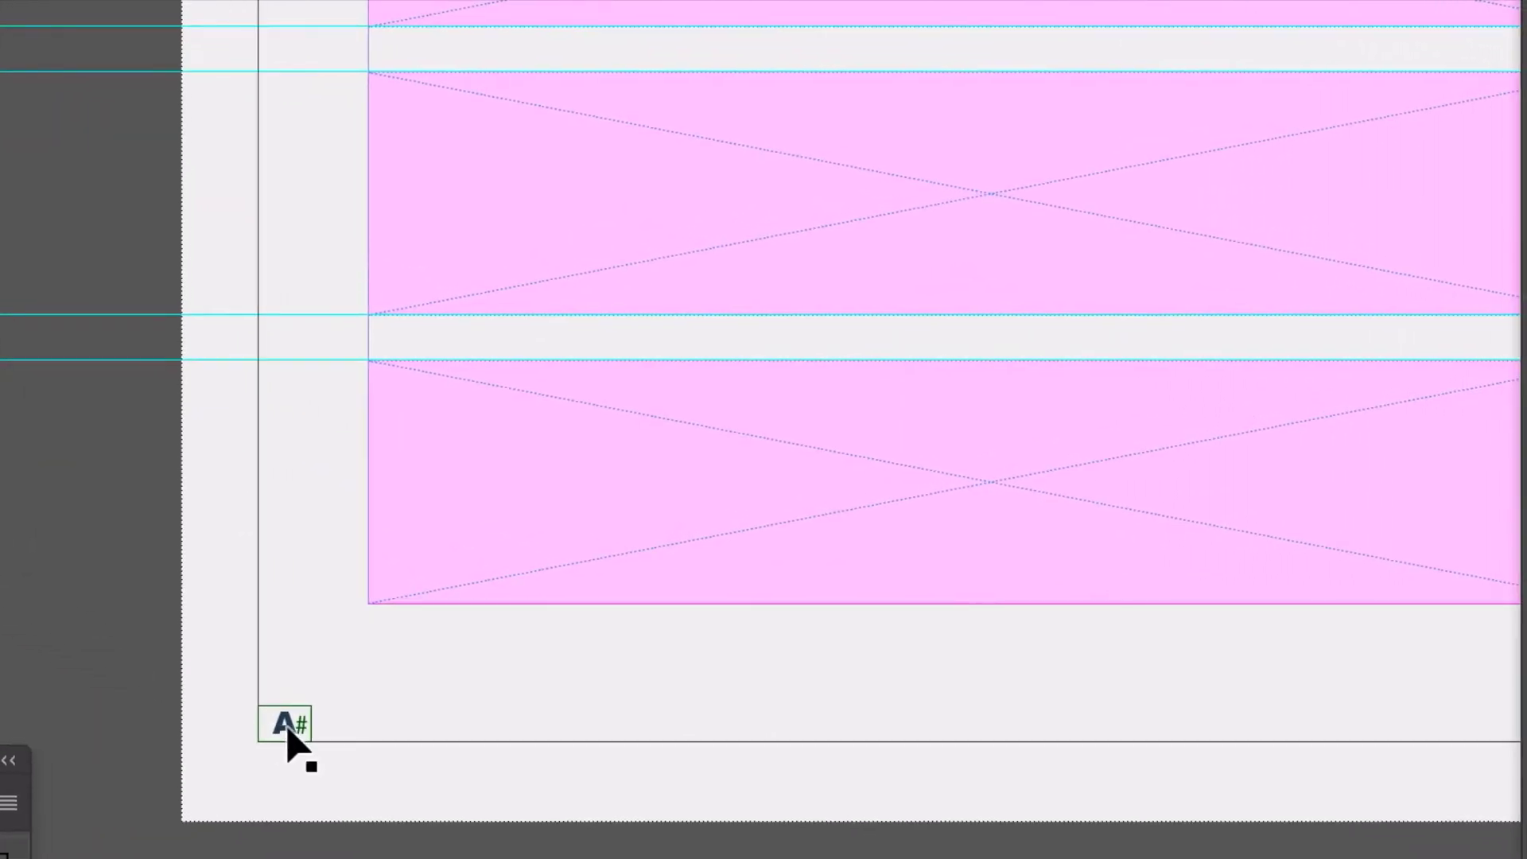
- Move the page-number frame on A-Master's left page inward and up to about X 12,15 mm, Y 263,981 mm
left_click(288, 729)
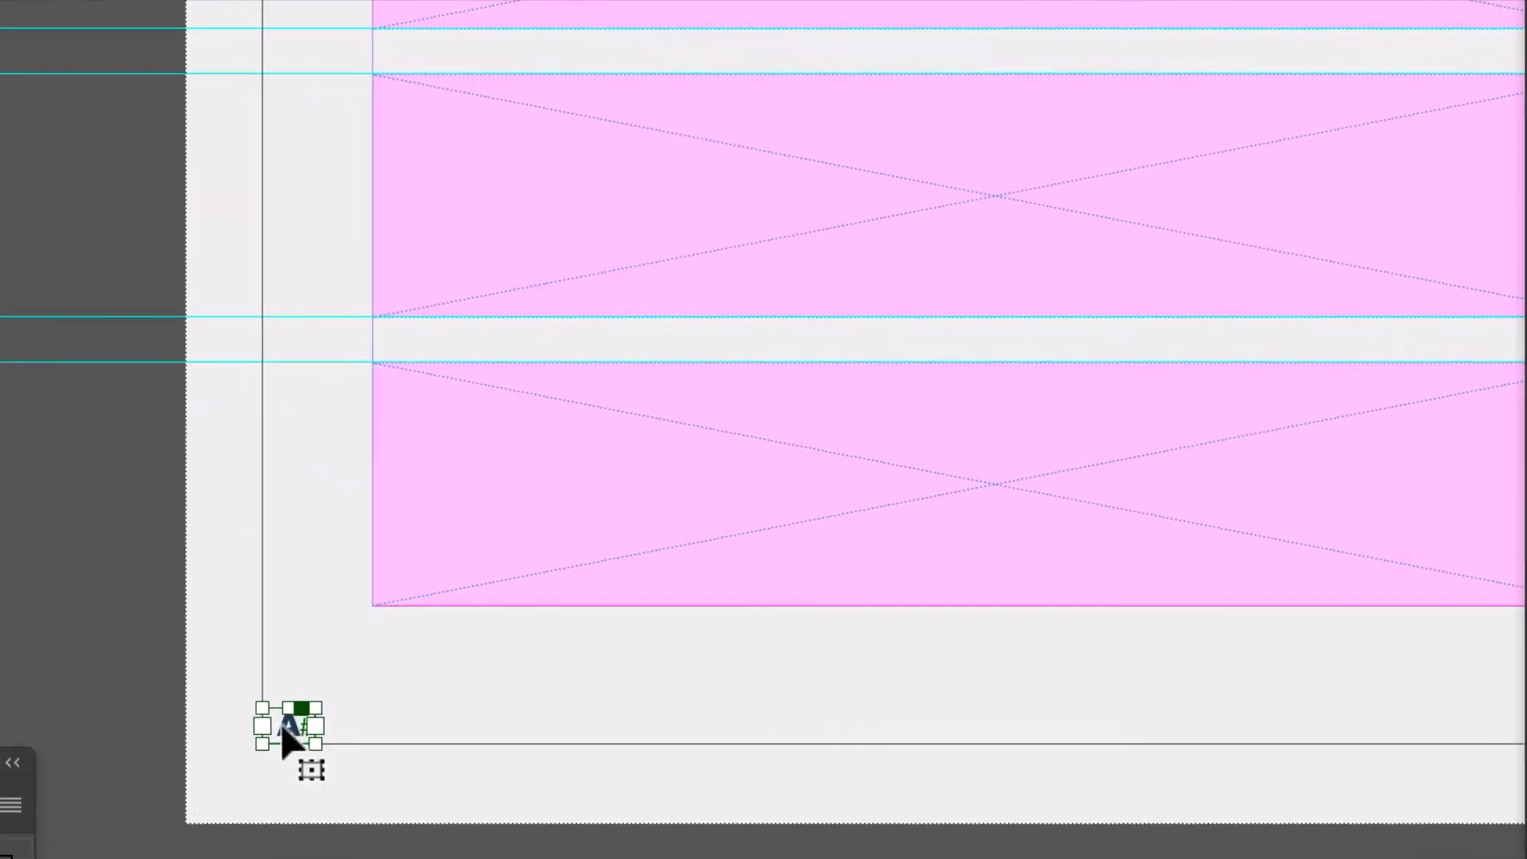
left_click_drag(288, 729, 371, 647)
mouse_move(315, 702)
left_mouse_down()
mouse_move(300, 713)
mouse_move(337, 708)
mouse_move(307, 712)
mouse_move(330, 715)
mouse_move(296, 687)
mouse_move(310, 719)
left_mouse_up()
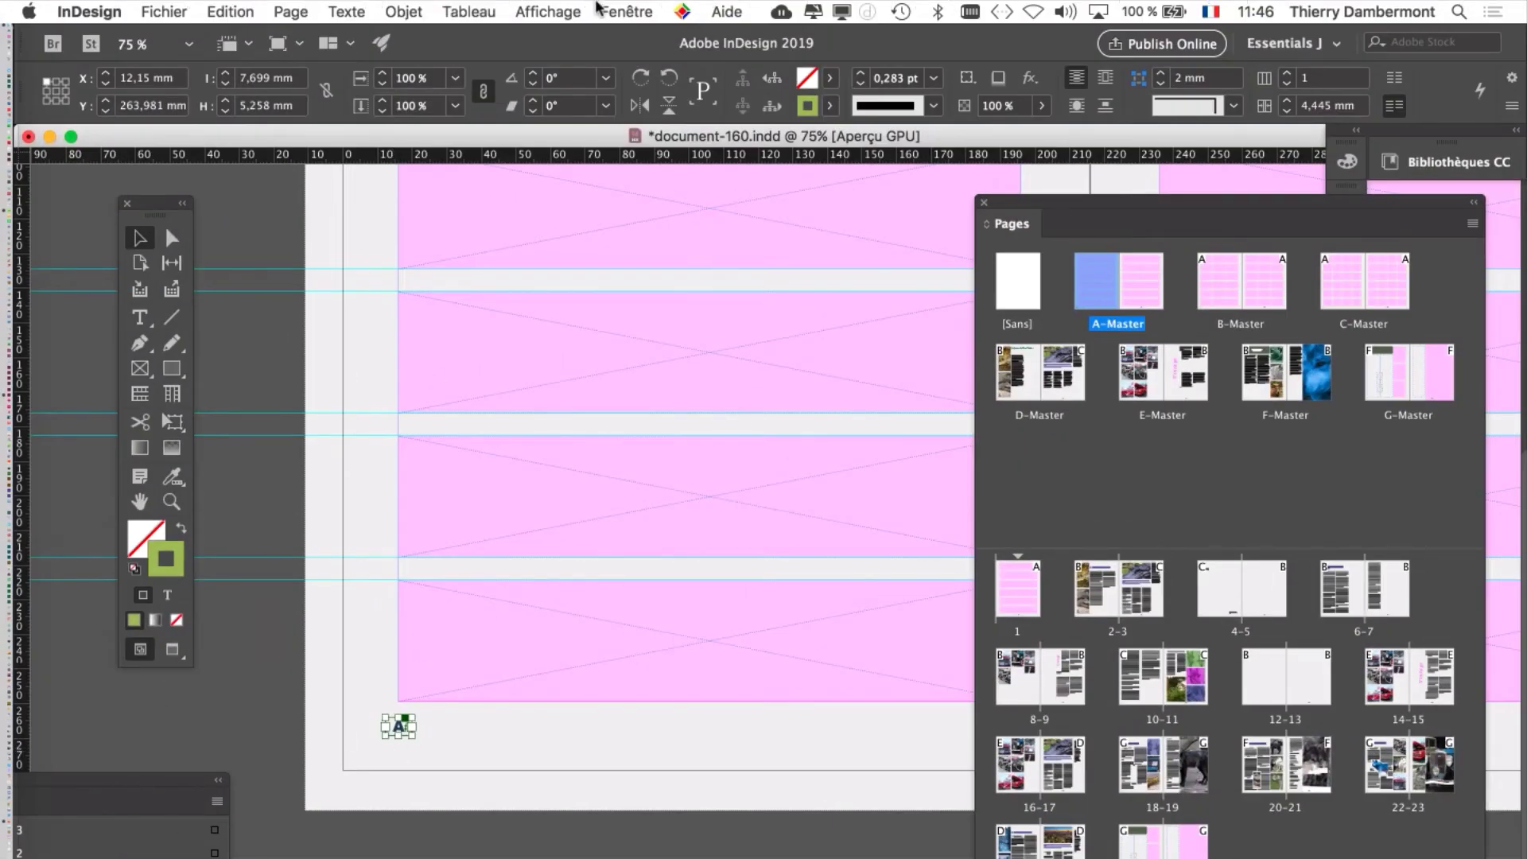
- Check the Repères commentés option, reposition the page-number frame at X 14,1 mm, Y 264,3 mm below the last pink block, and deselect it
left_click(559, 9)
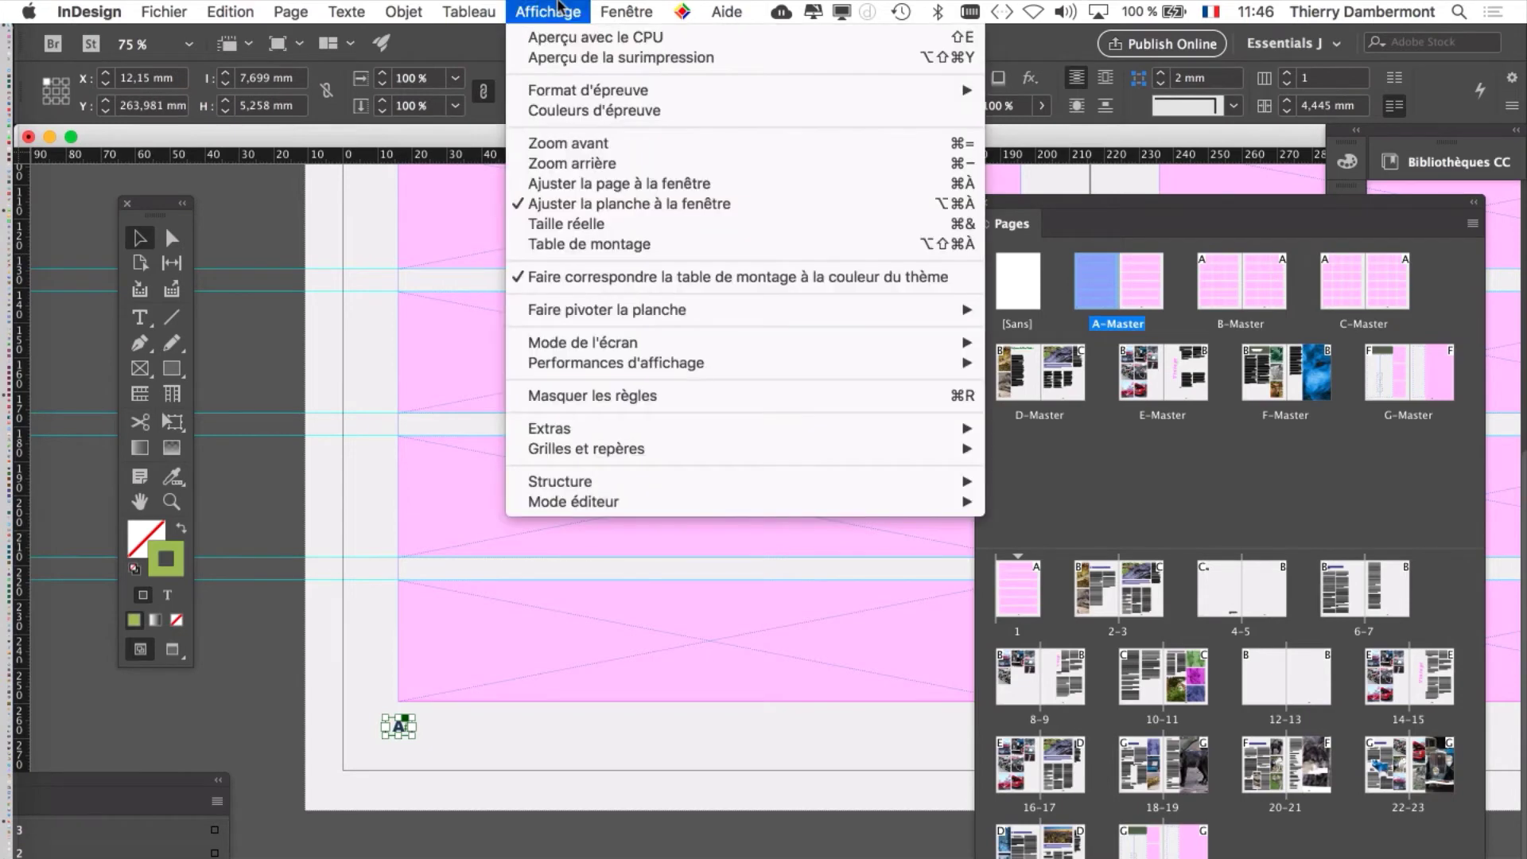
mouse_move(611, 453)
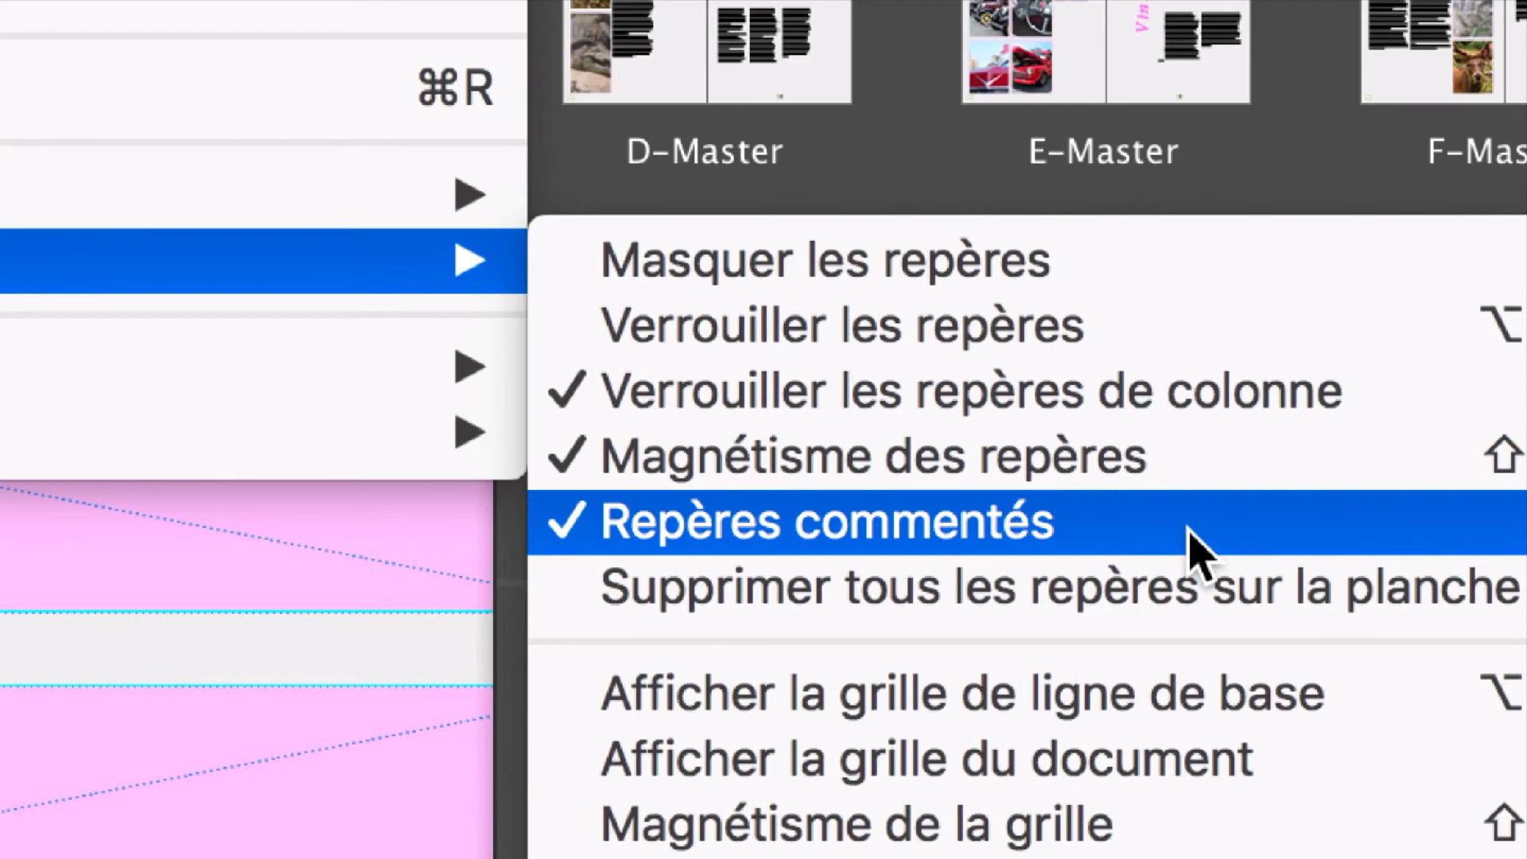
left_click(1189, 529)
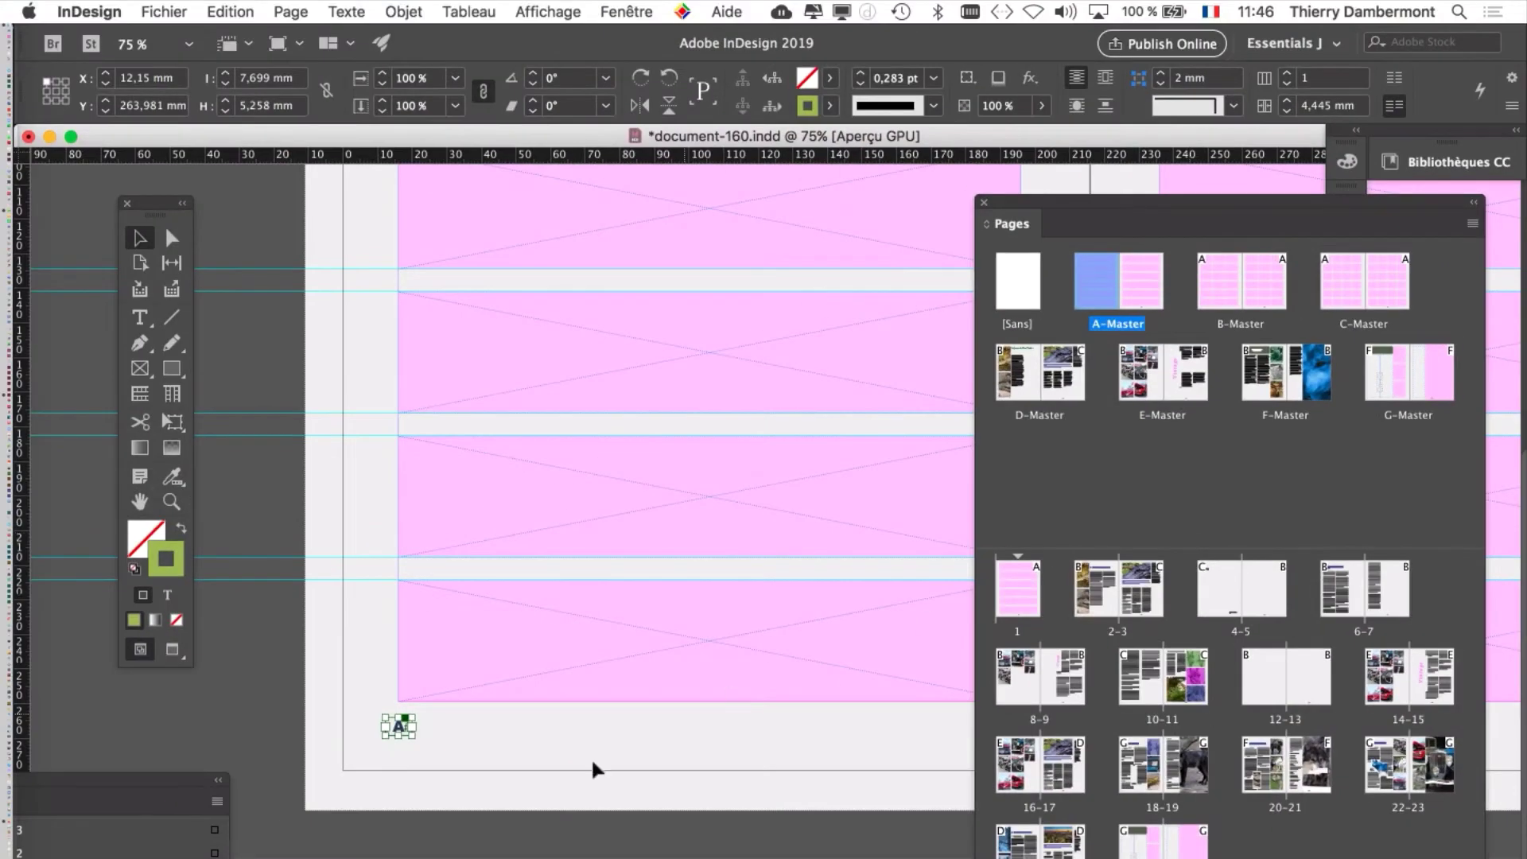
scroll(372, 752, "up", 3)
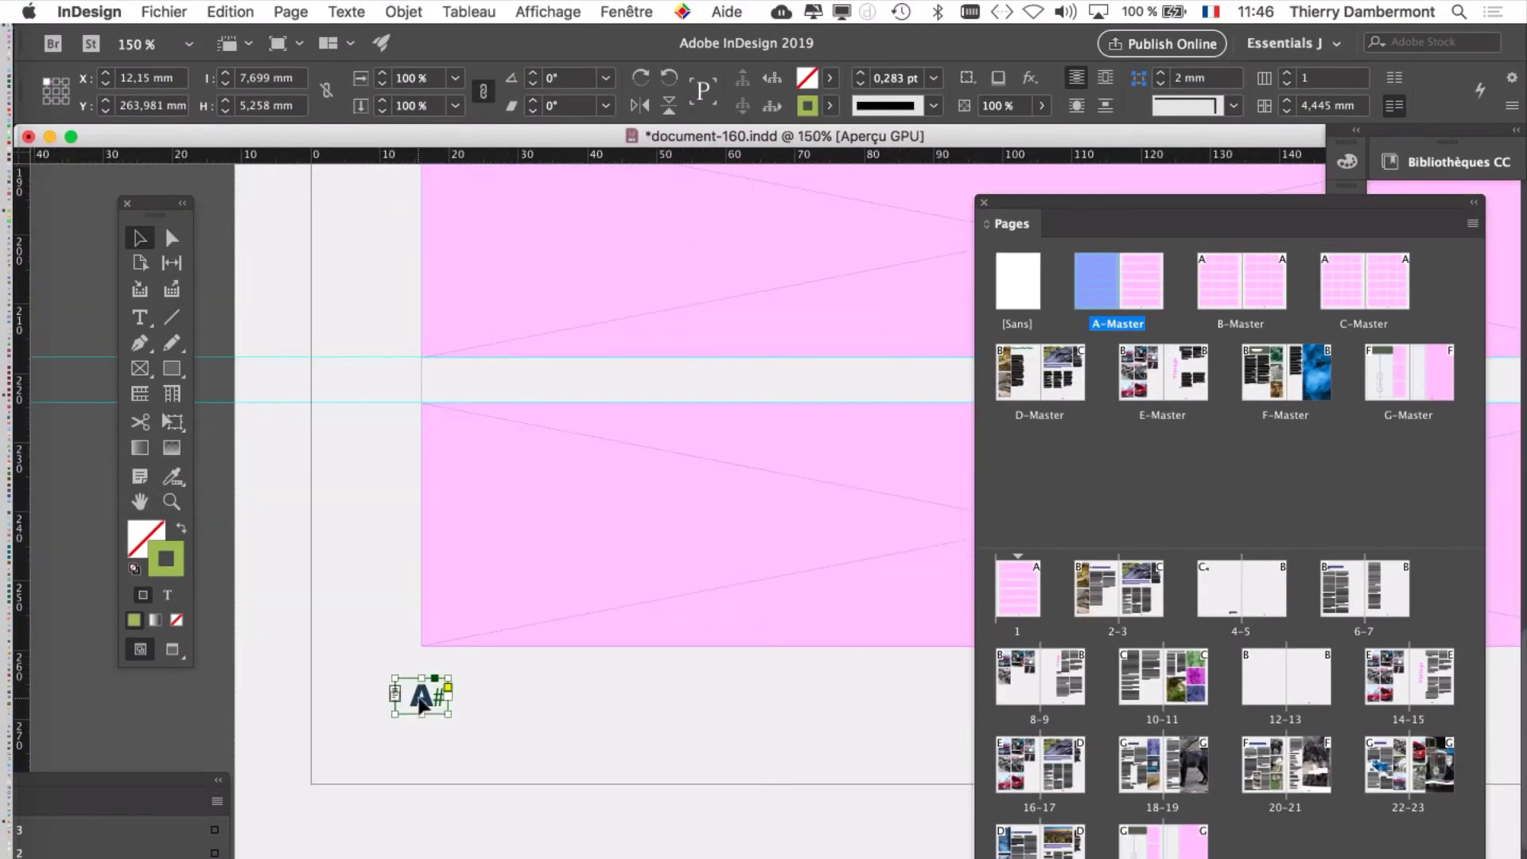
left_click_drag(422, 694, 327, 690)
scroll(493, 706, "up", 3)
scroll(572, 704, "down", 4)
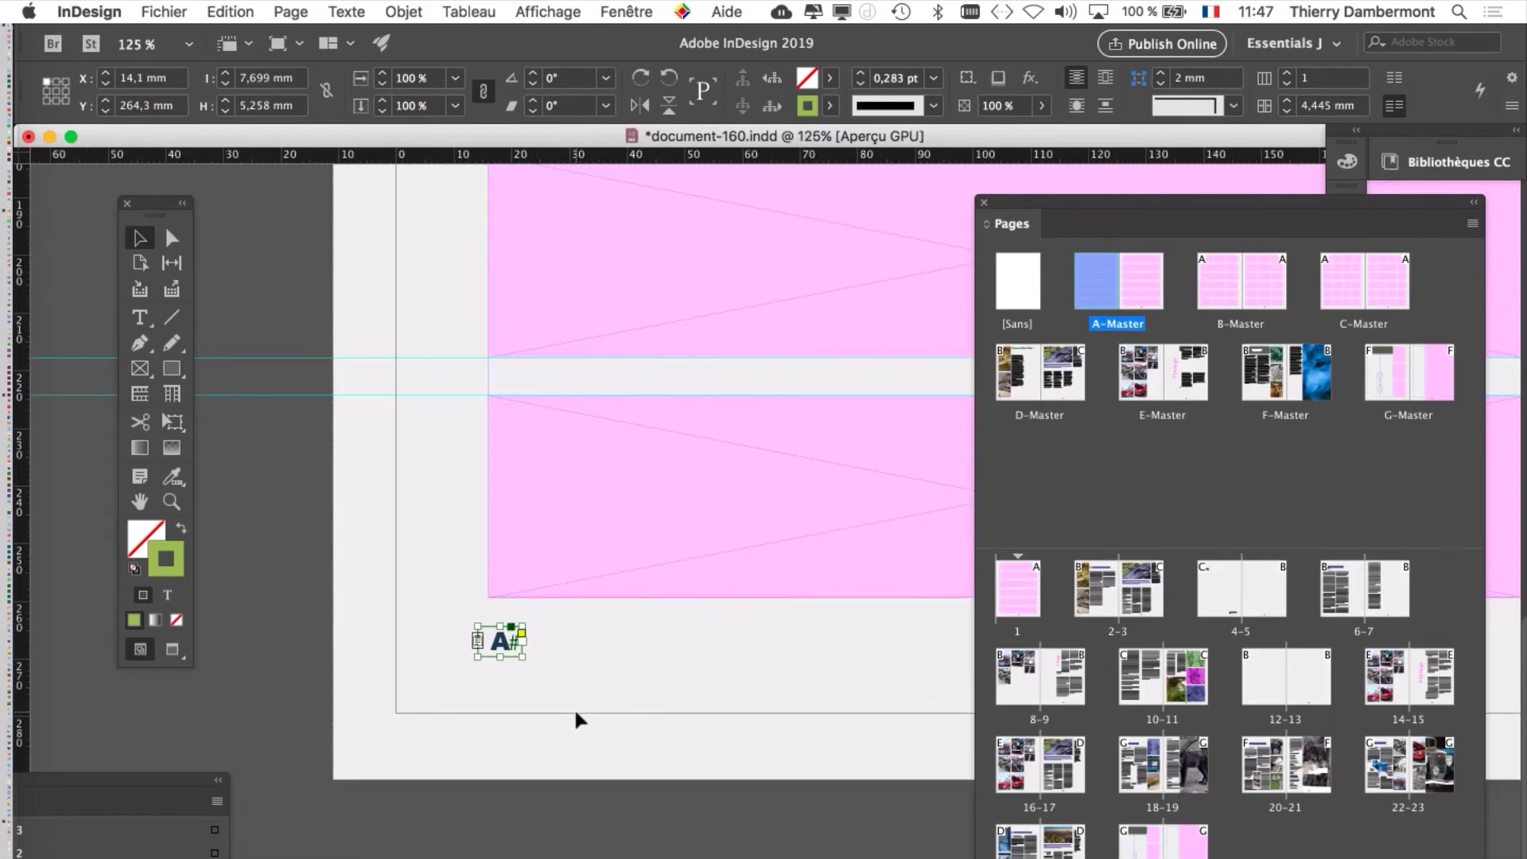
scroll(574, 708, "down", 2)
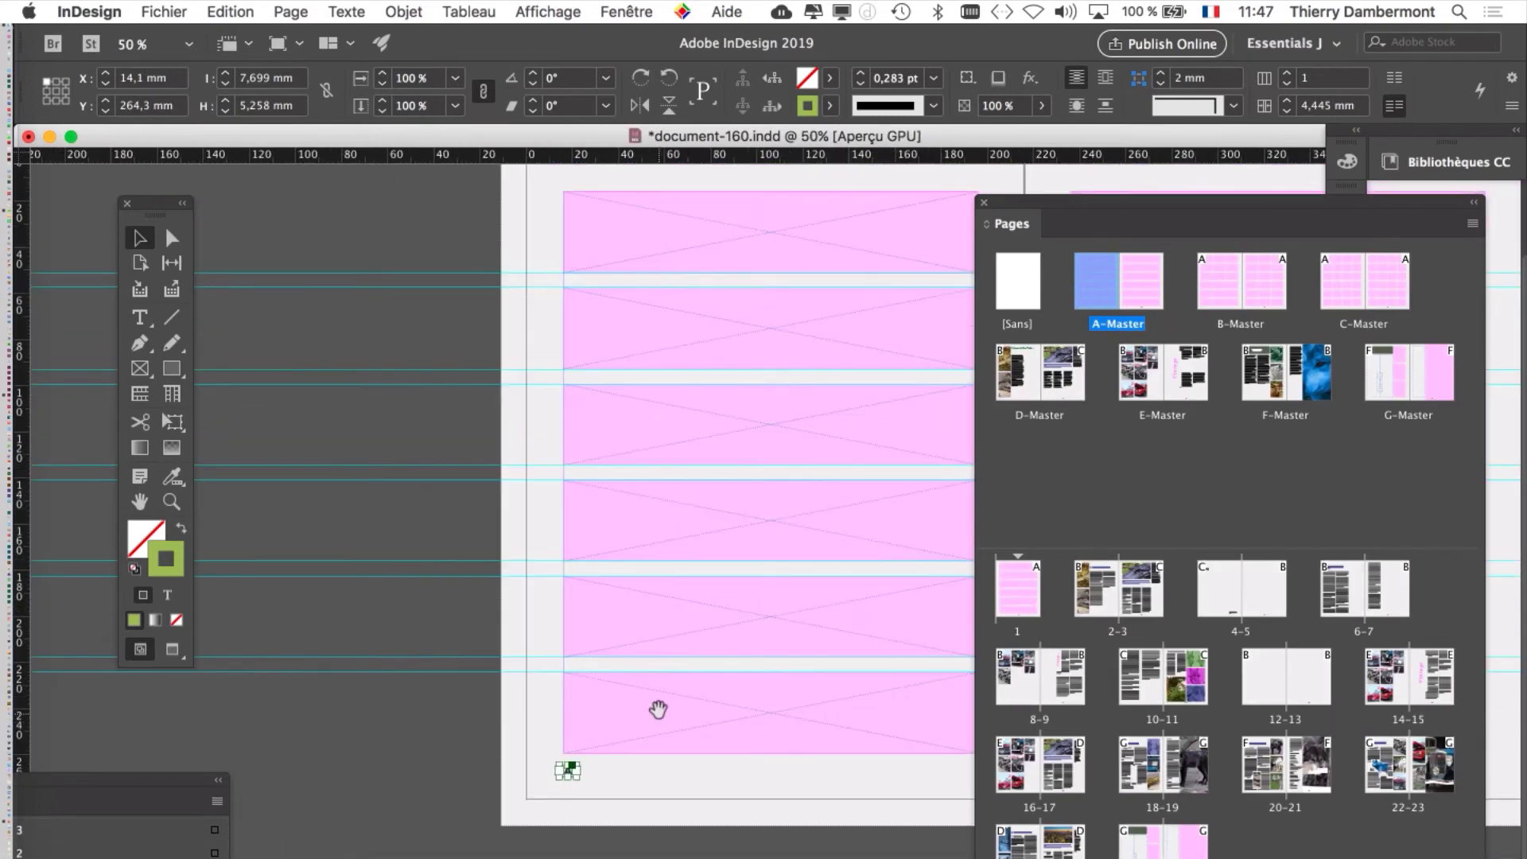
scroll(482, 410, "right", 2)
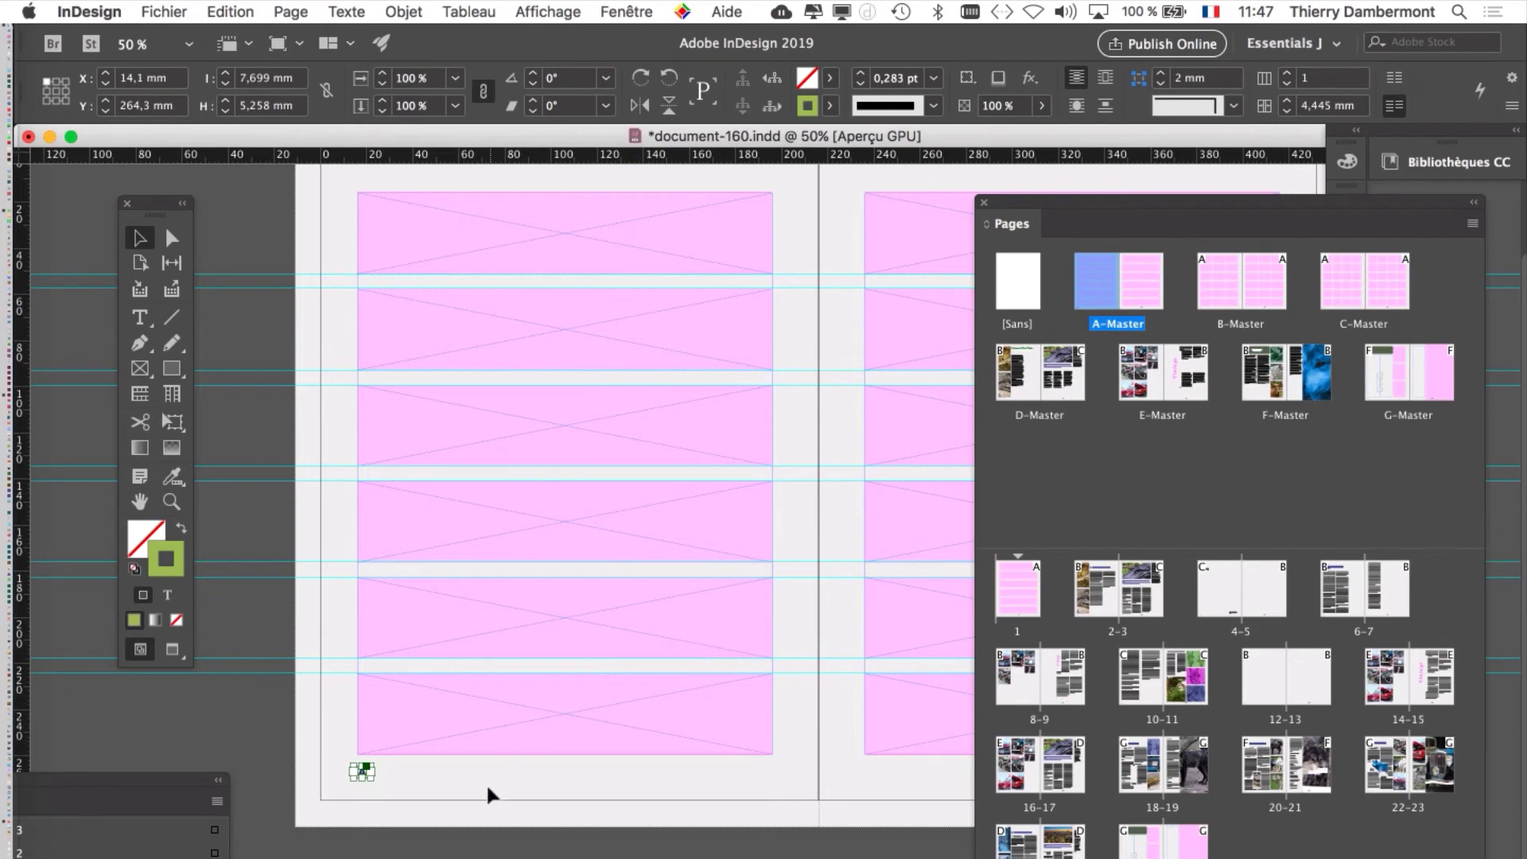
left_click(473, 819)
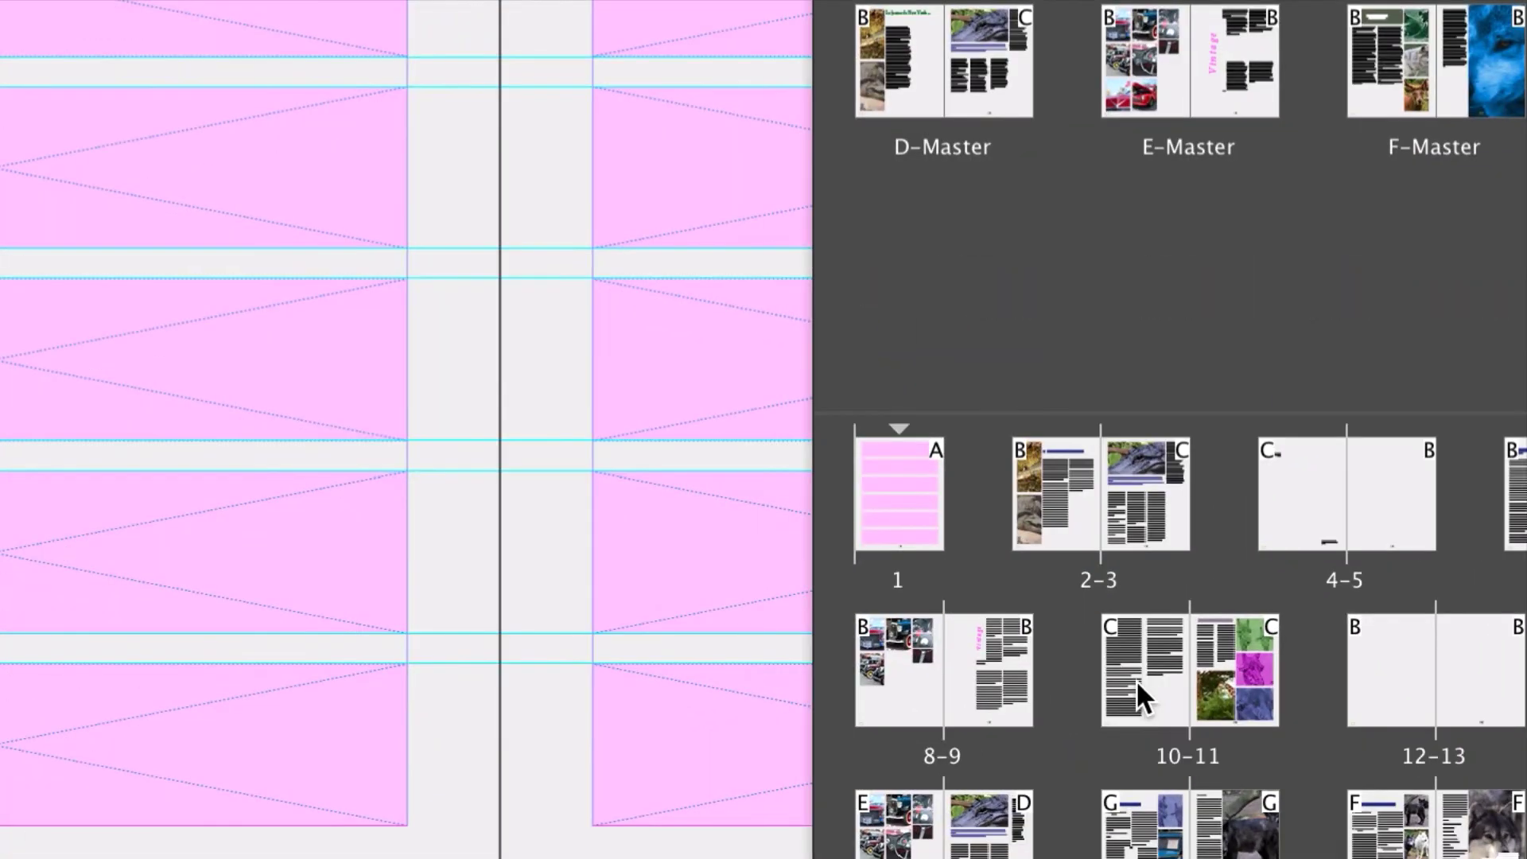
- Display page 10 in Aperçu mode and check the position of its page number against the text column
left_click(1136, 679)
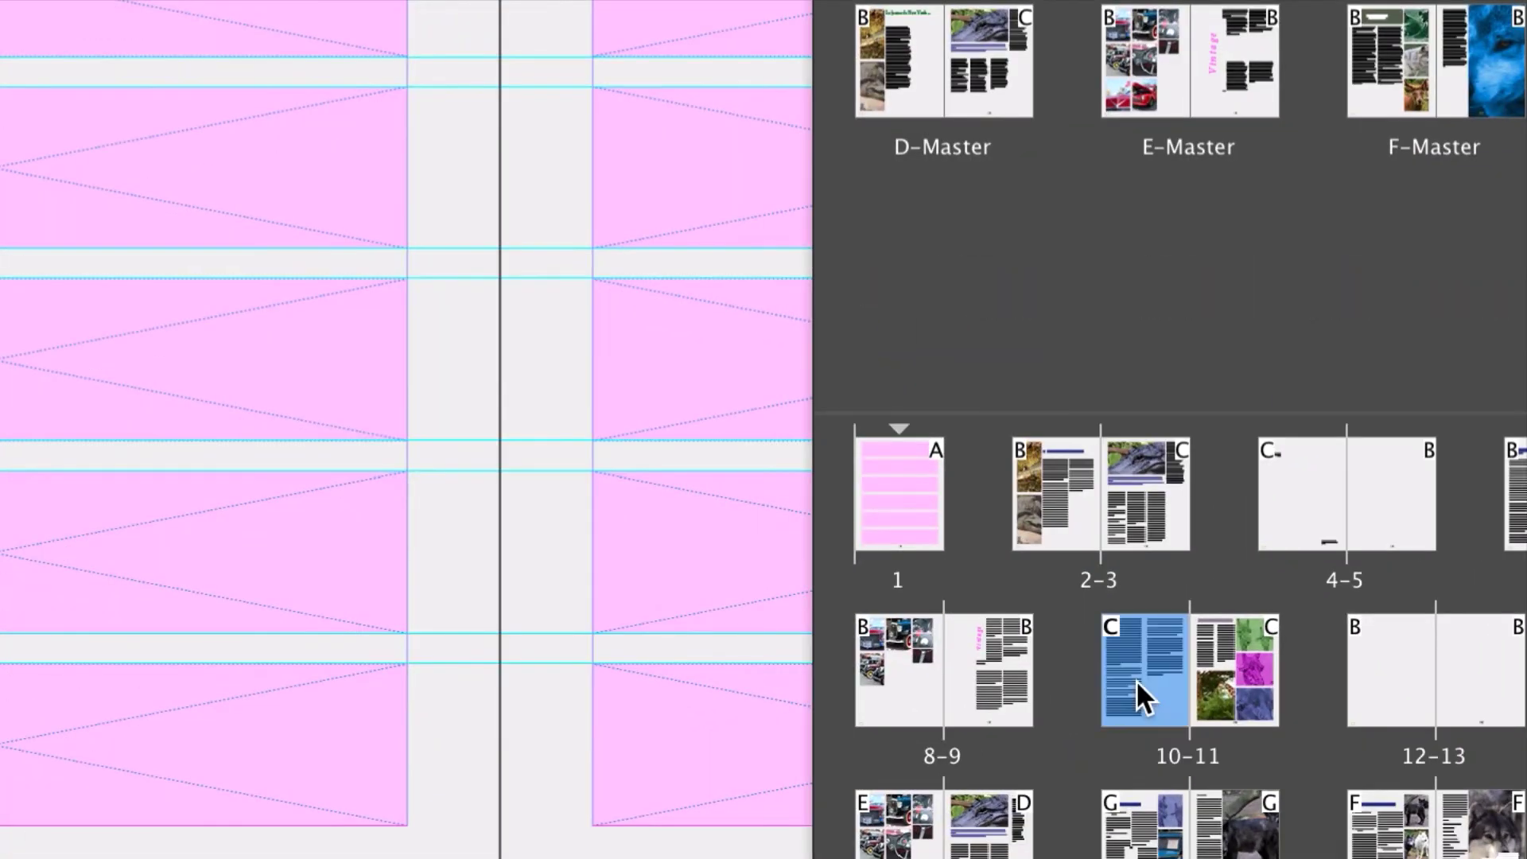
double_click(1136, 679)
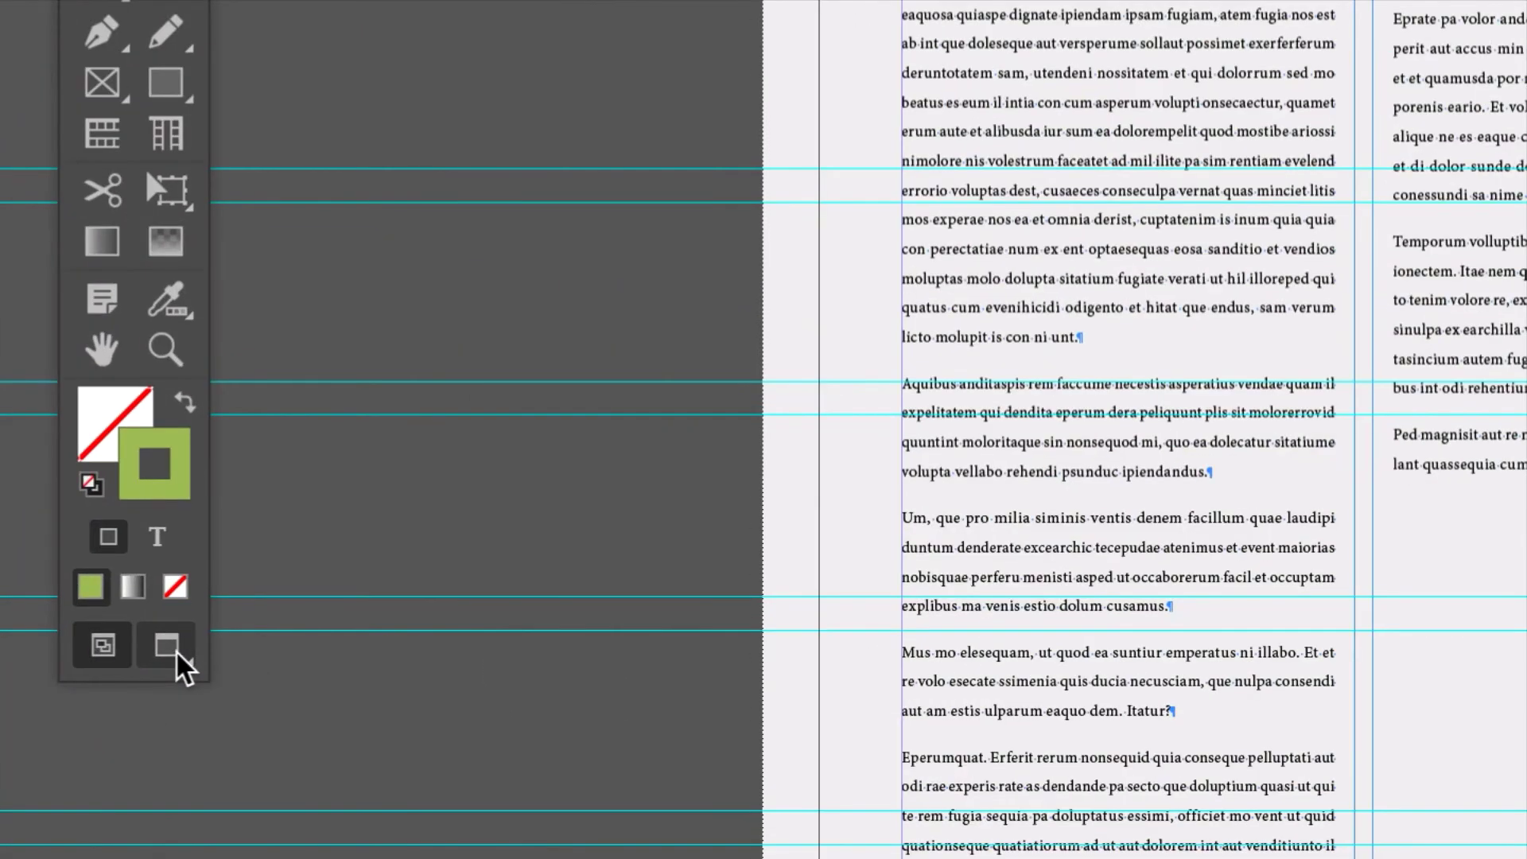
left_click(175, 651)
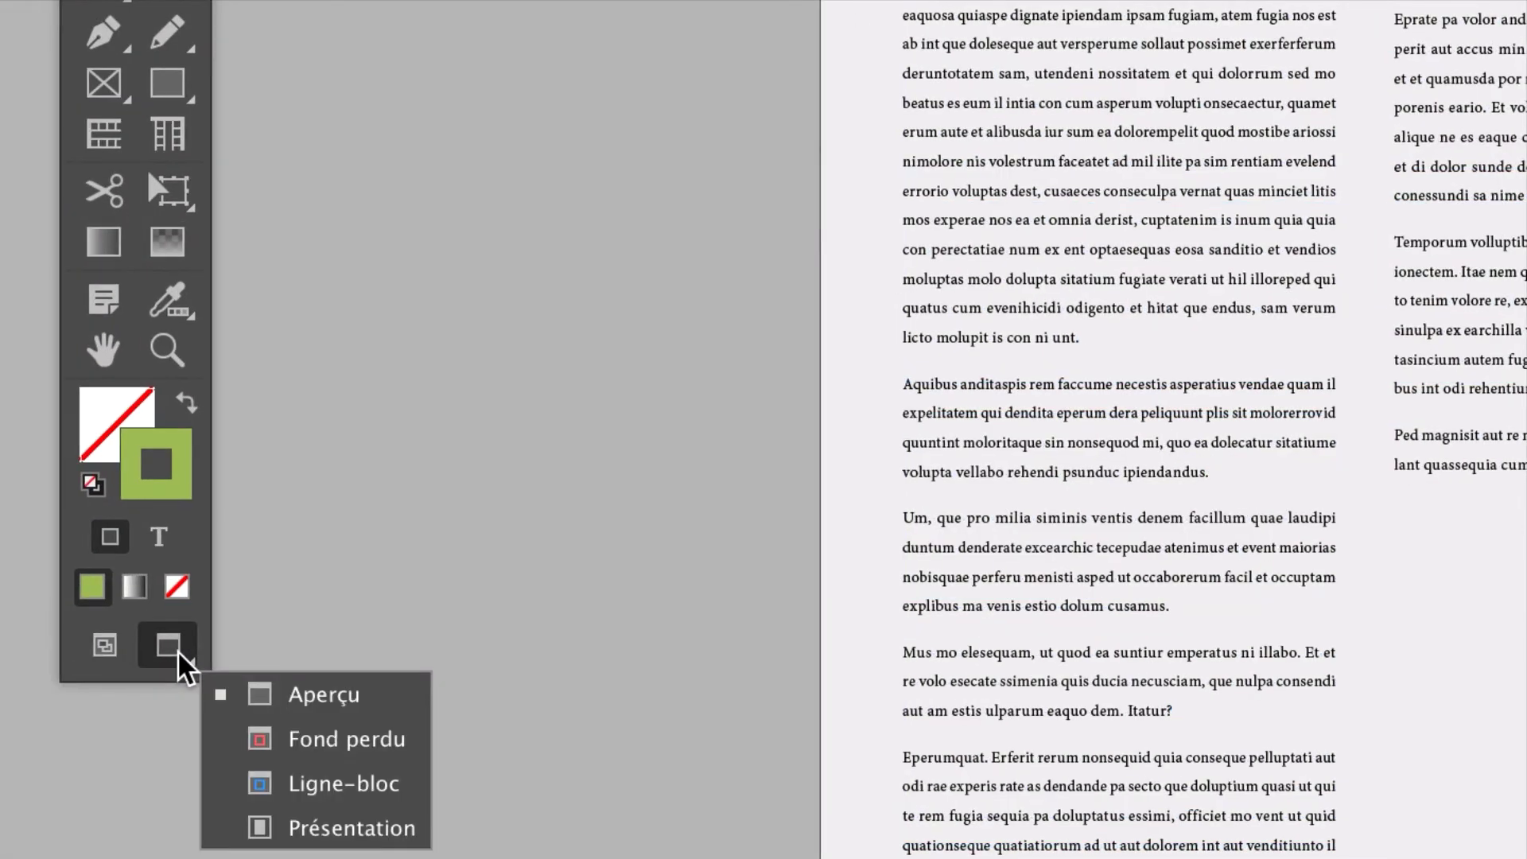
left_click(300, 597)
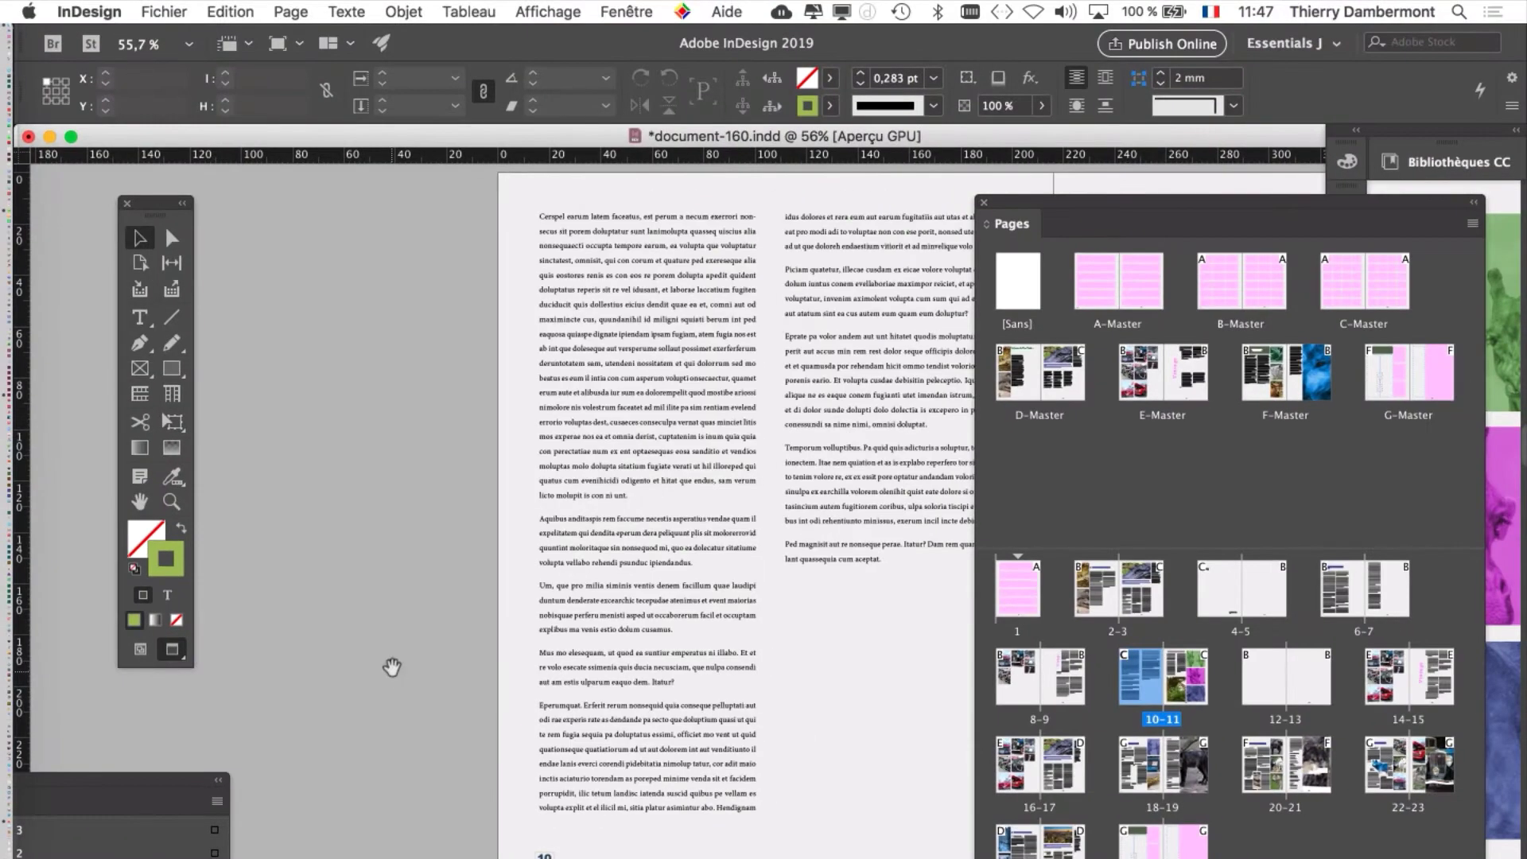
scroll(334, 478, "down", 5)
scroll(342, 533, "up", 2)
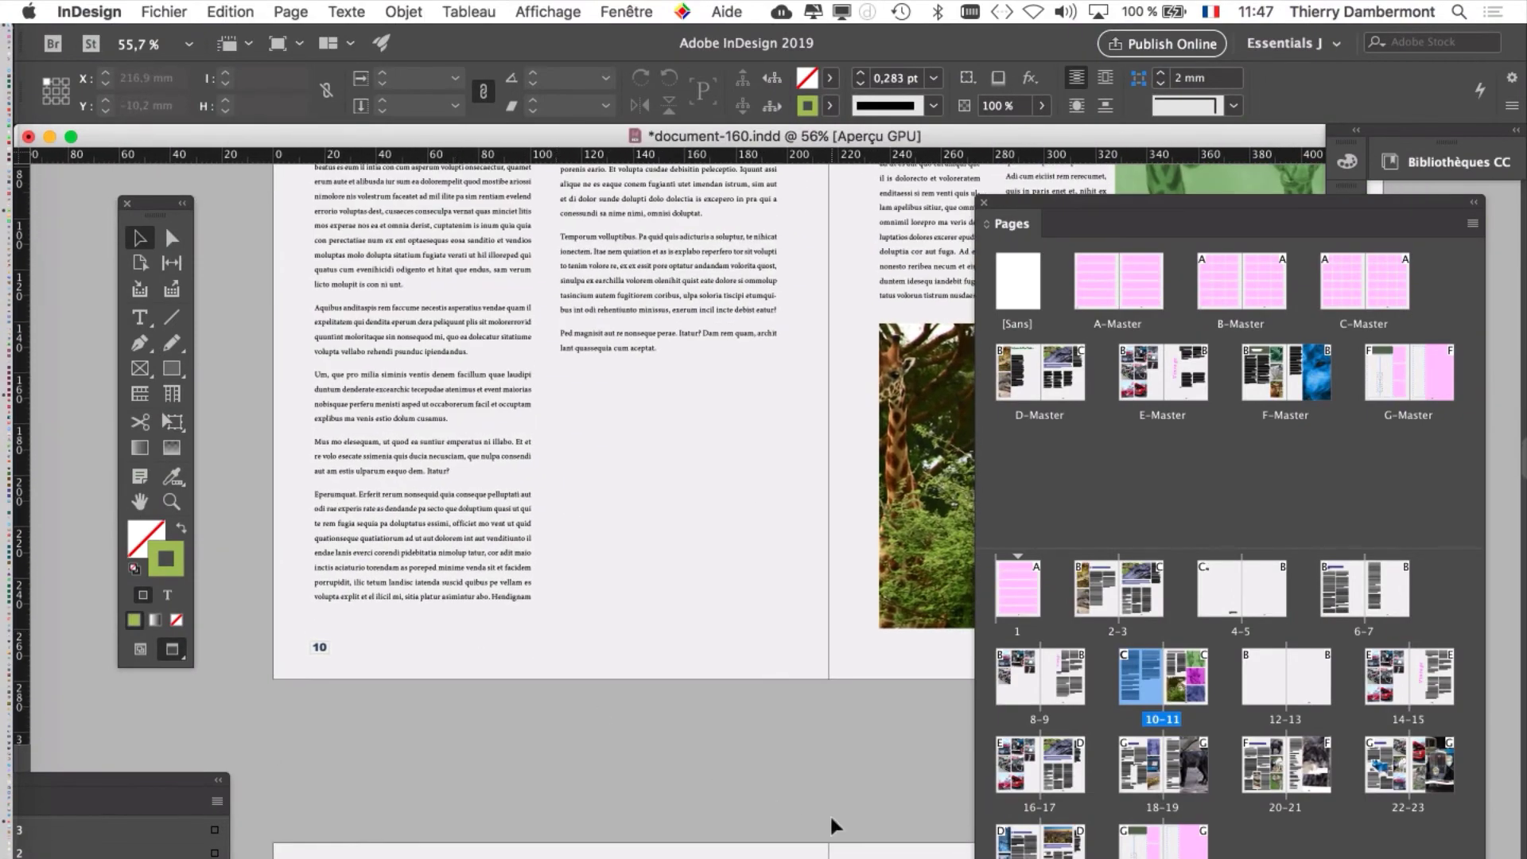
- Move the page-number frame on A-Master's left page into the outer margin at X 9 mm, Y 264,1 mm, and check page 10
double_click(1094, 286)
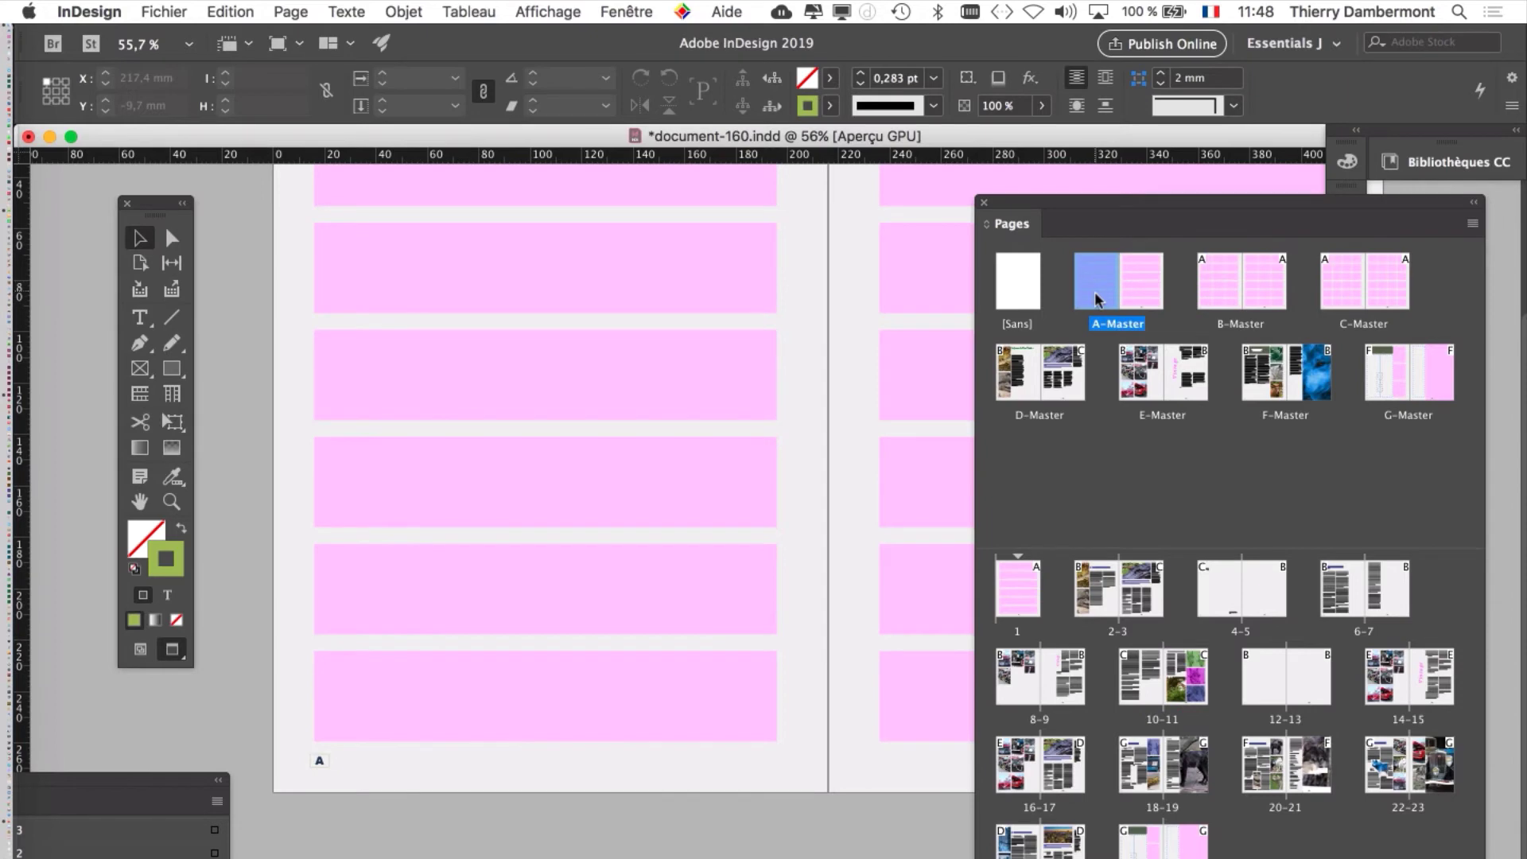
left_click_drag(1065, 207, 879, 58)
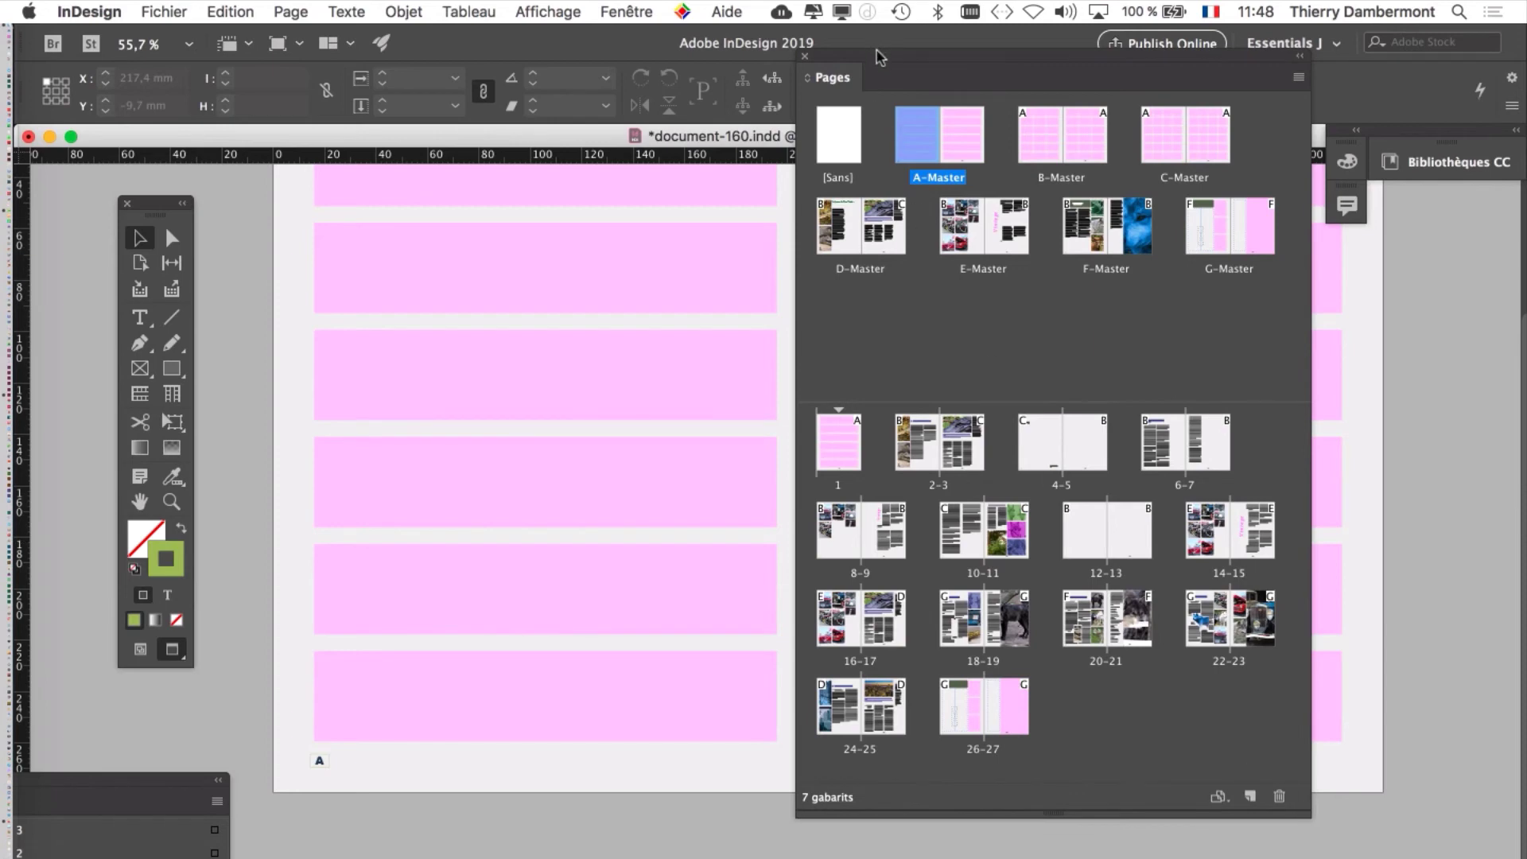
left_click_drag(878, 58, 1322, 159)
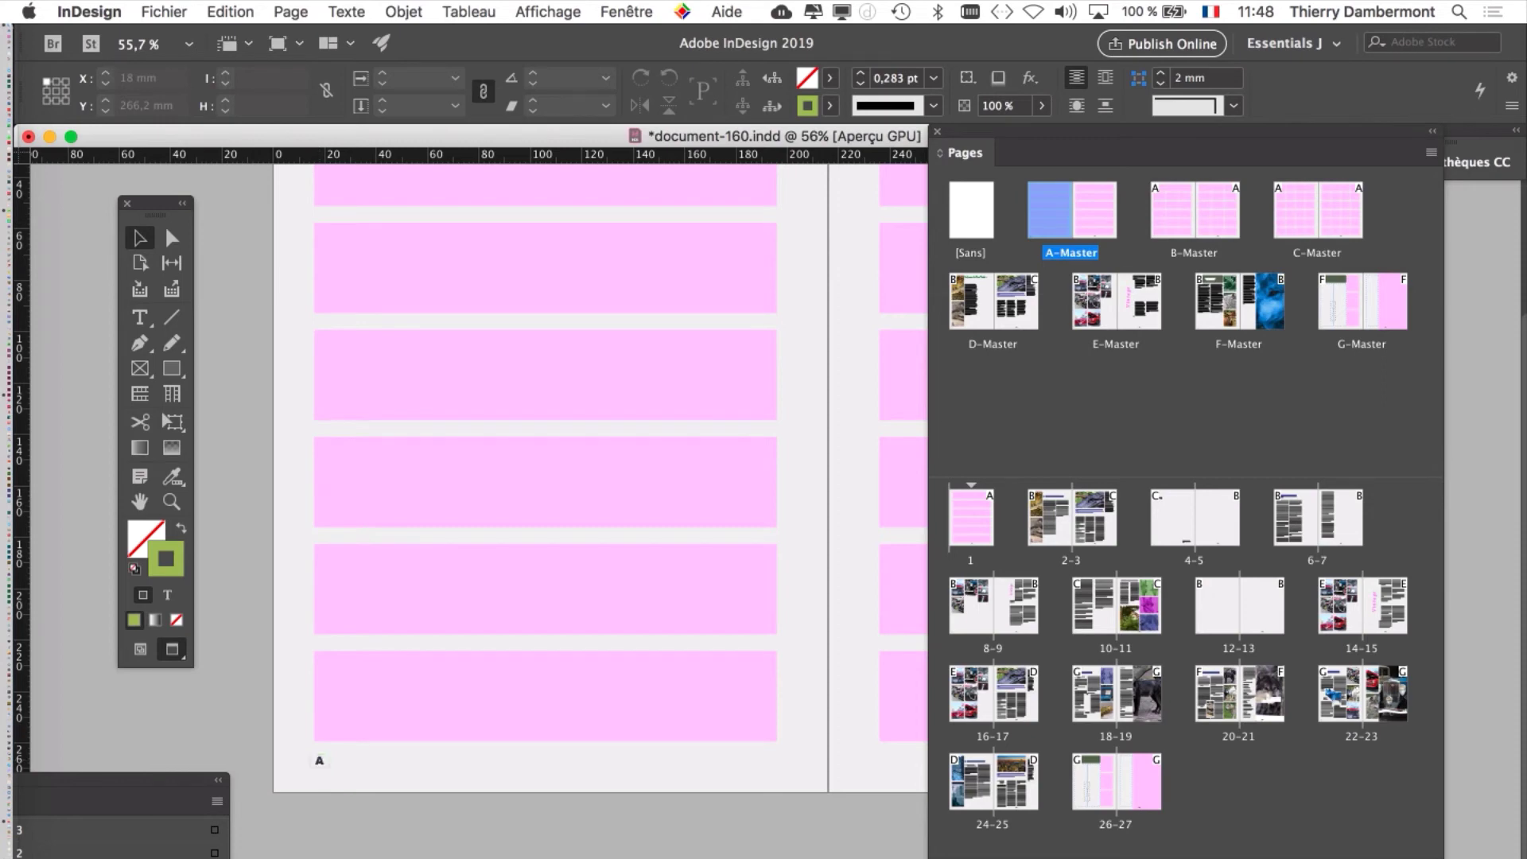
scroll(320, 768, "up", 1)
scroll(320, 767, "up", 2)
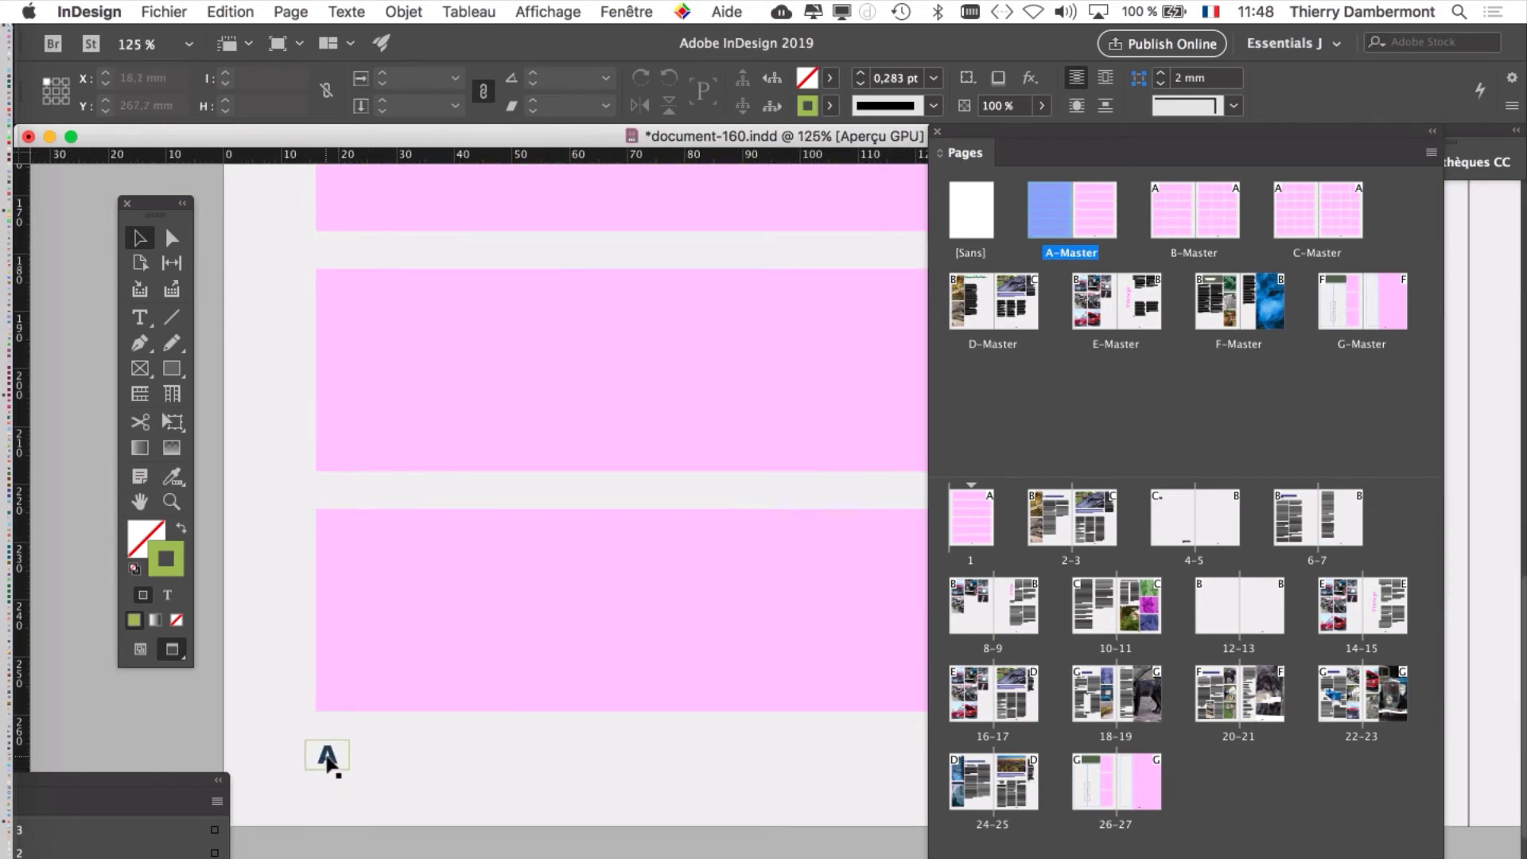
left_click_drag(323, 760, 1176, 628)
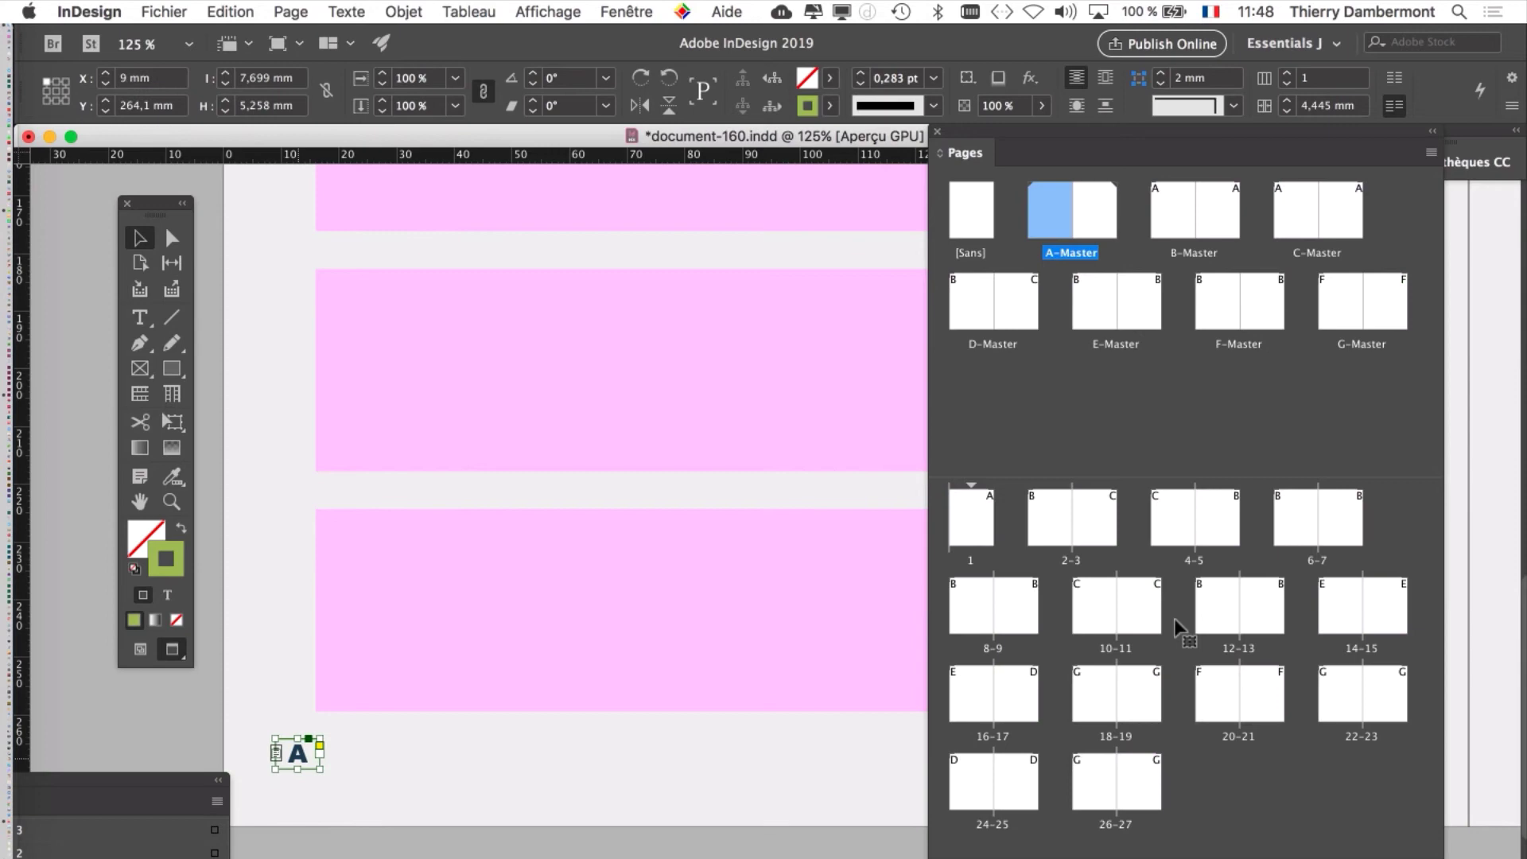
double_click(1094, 609)
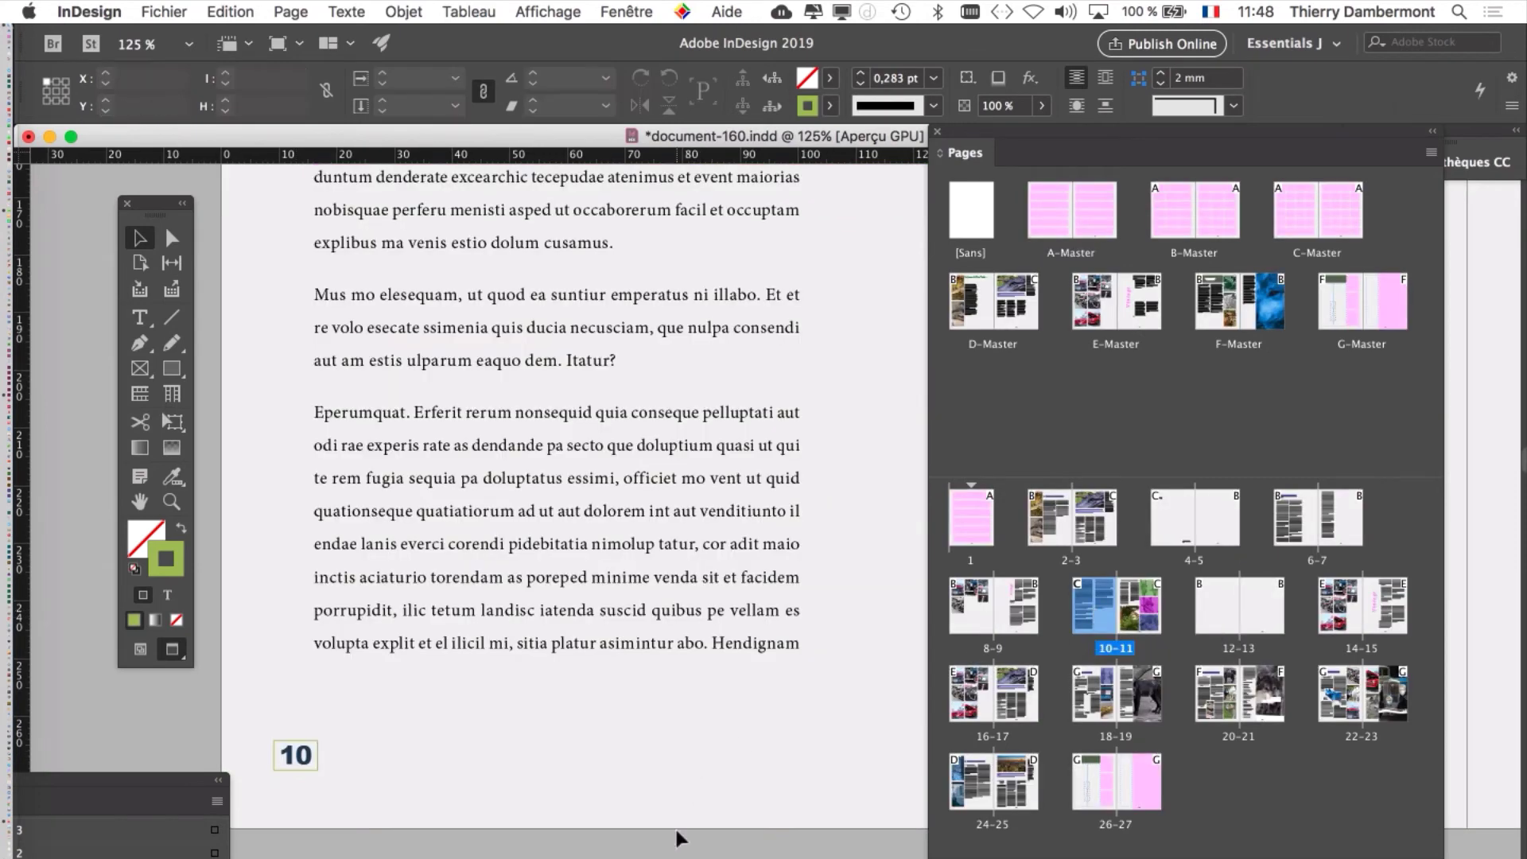
scroll(678, 832, "down", 1)
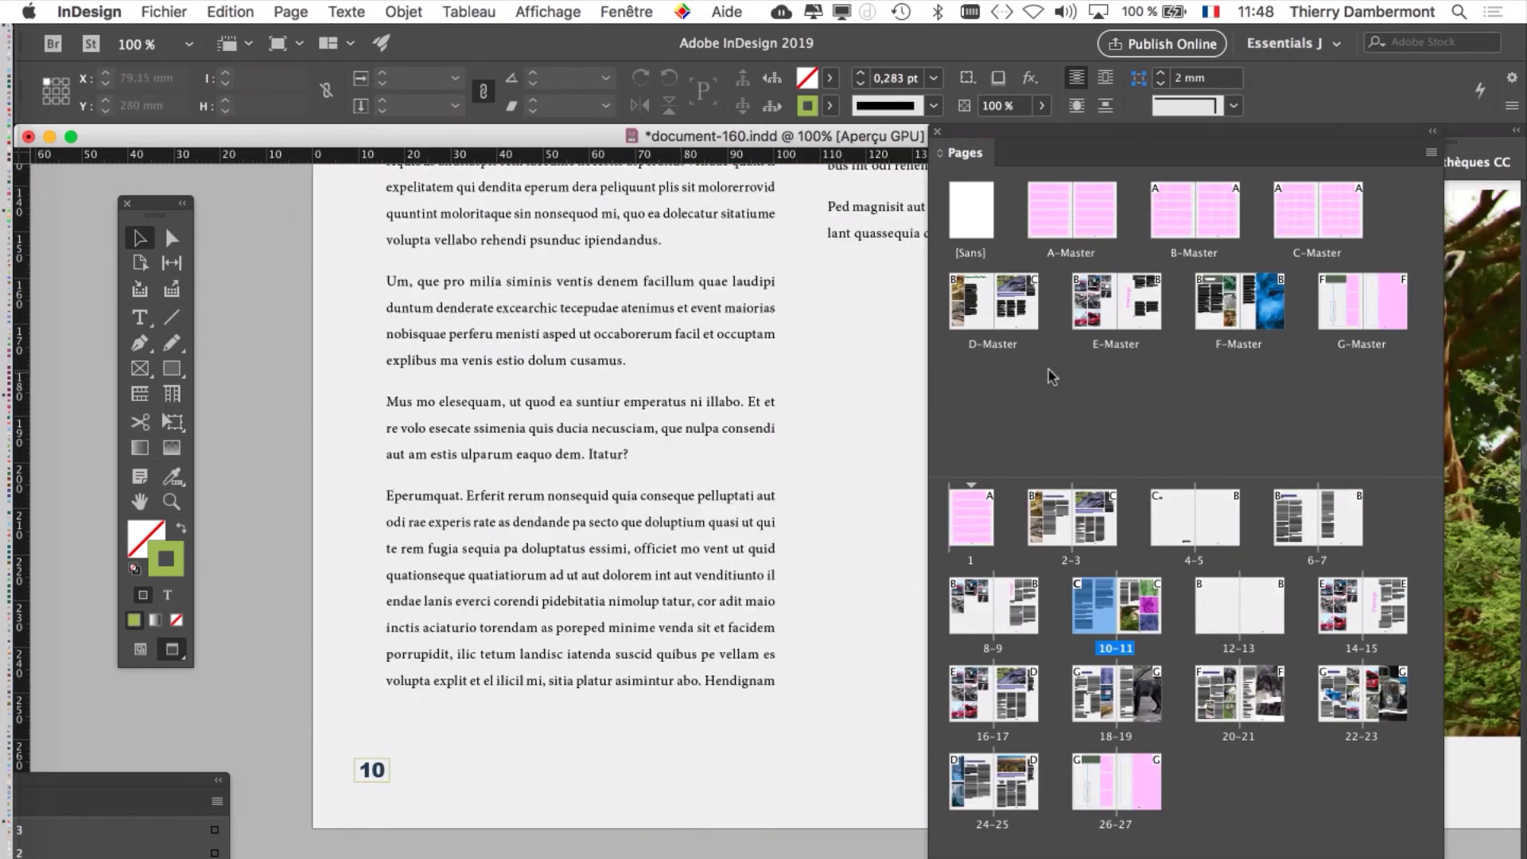
- Display A-Master's left page and split the document-160.indd window into two views
double_click(1060, 212)
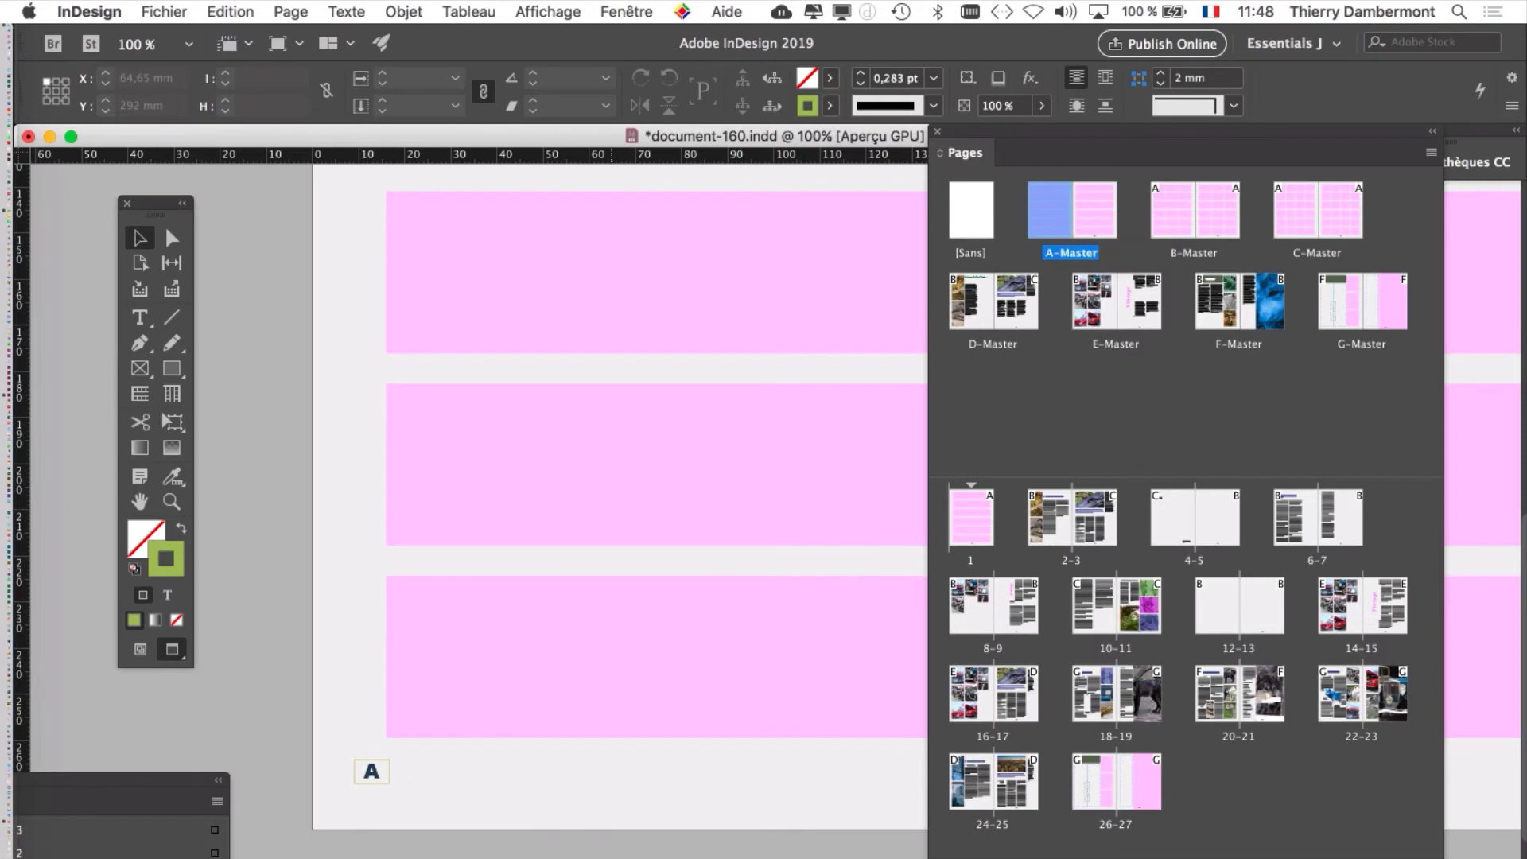
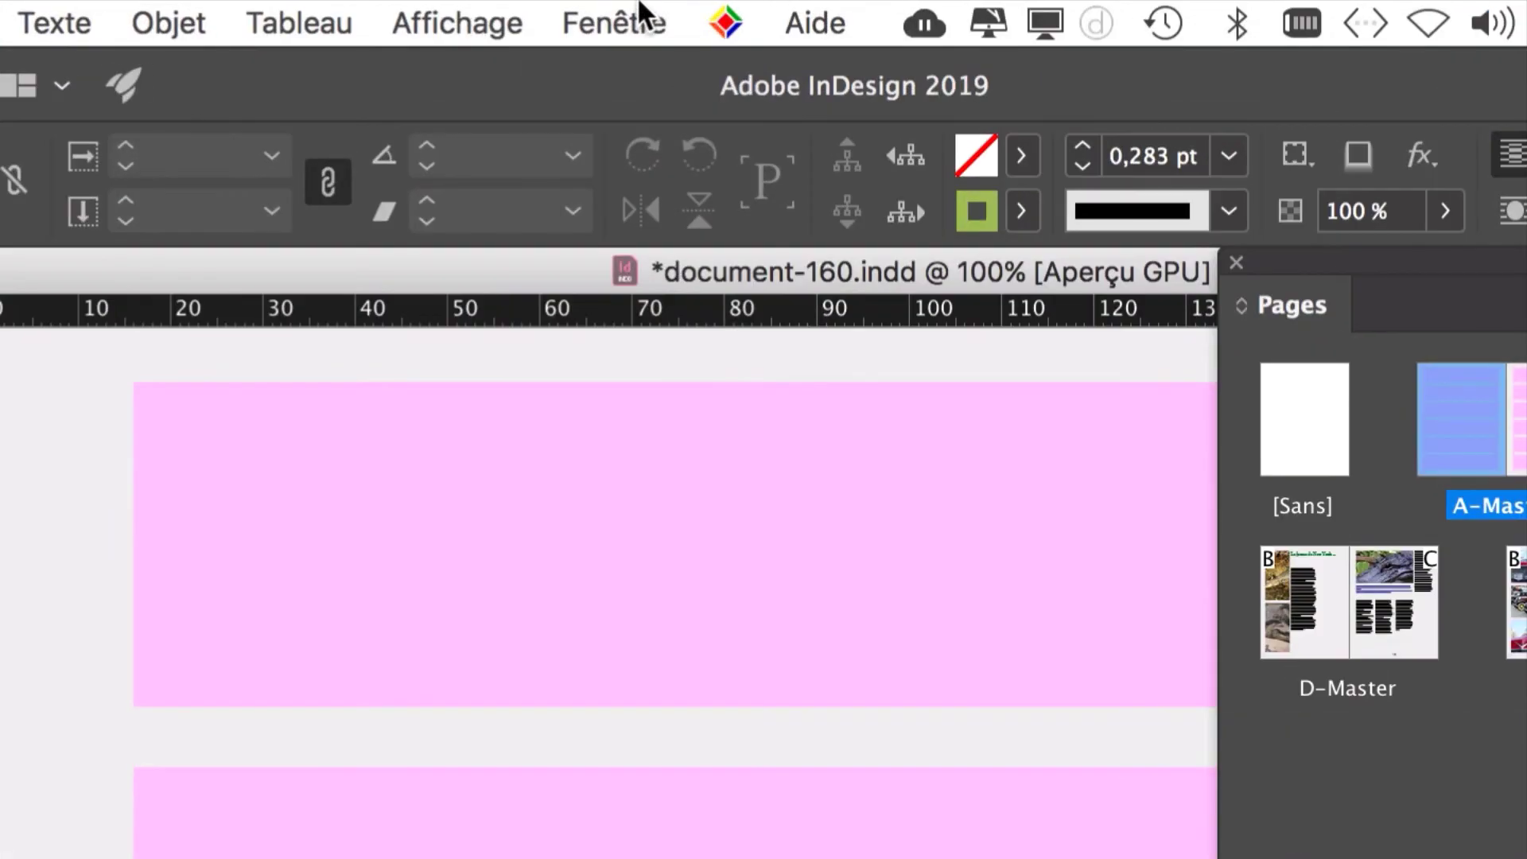
left_click(639, 6)
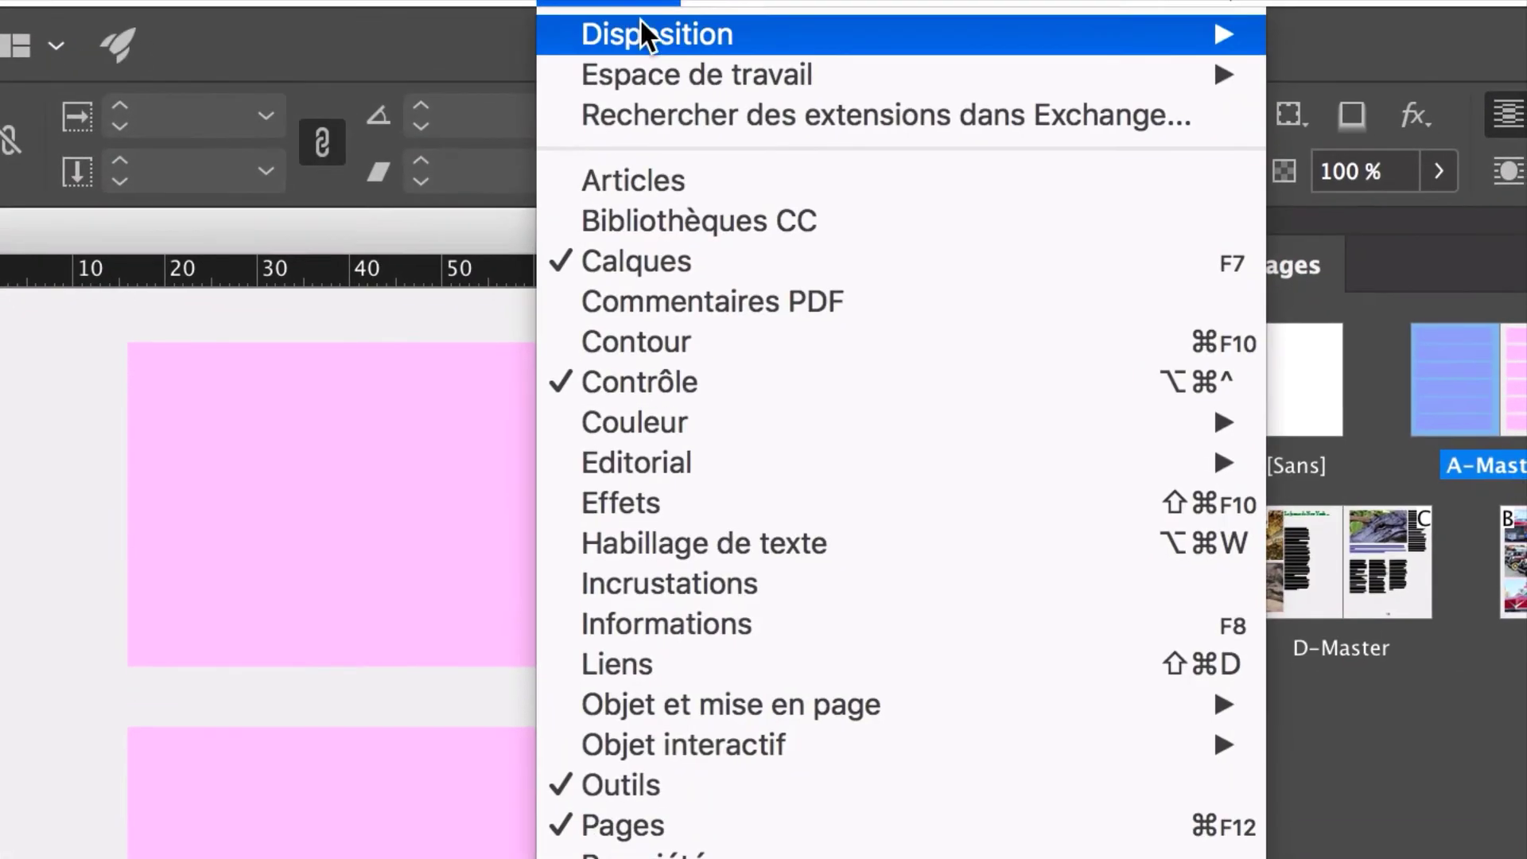
mouse_move(688, 75)
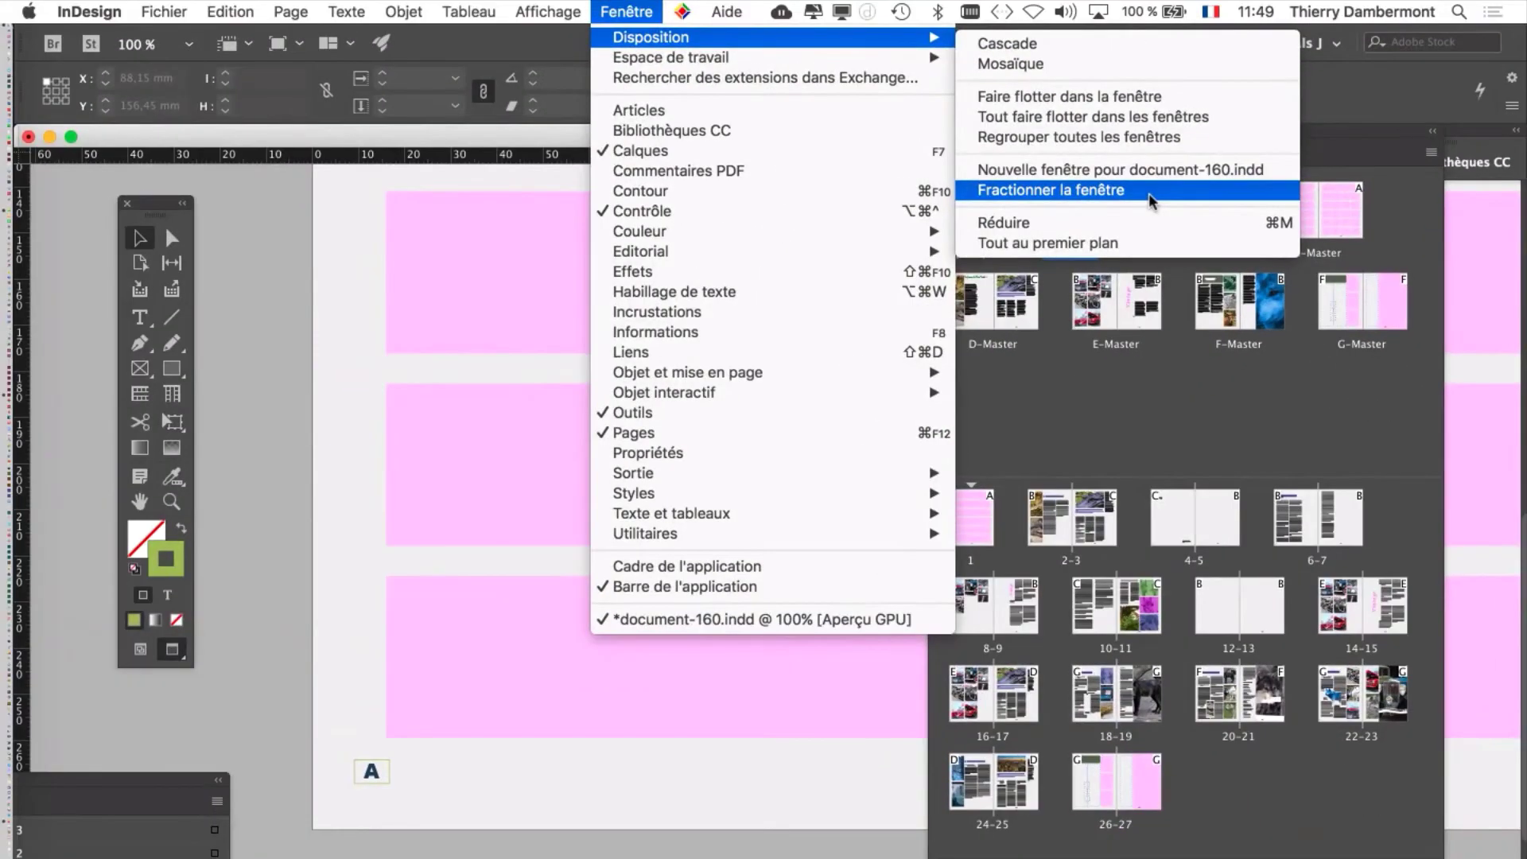
left_click(1150, 200)
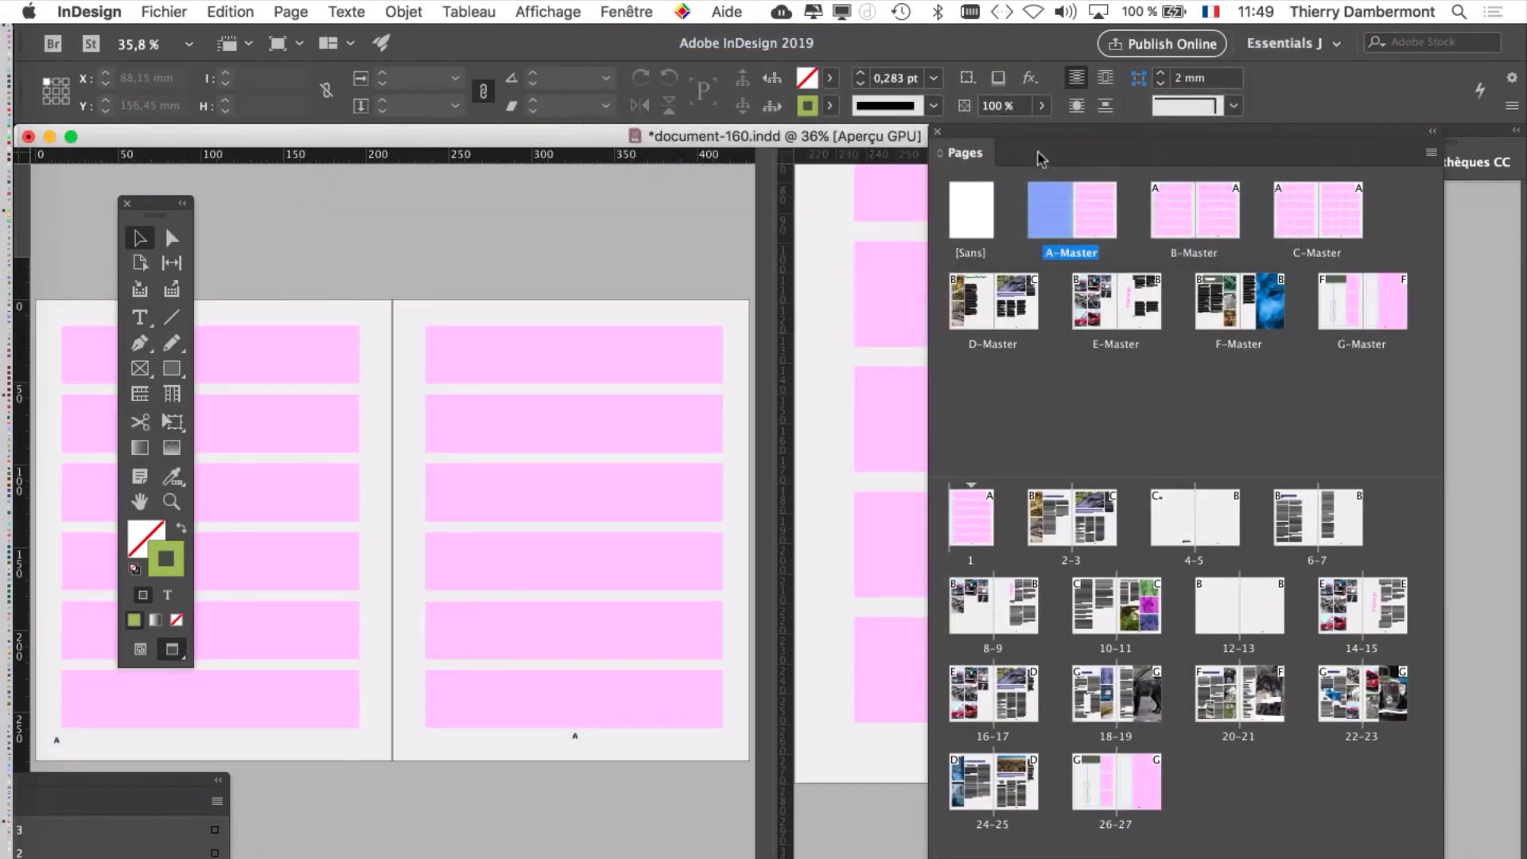
- Move the Pages panel aside, showing A-Master in one half of the split window and page 18 in the other
left_click_drag(978, 133, 1071, 776)
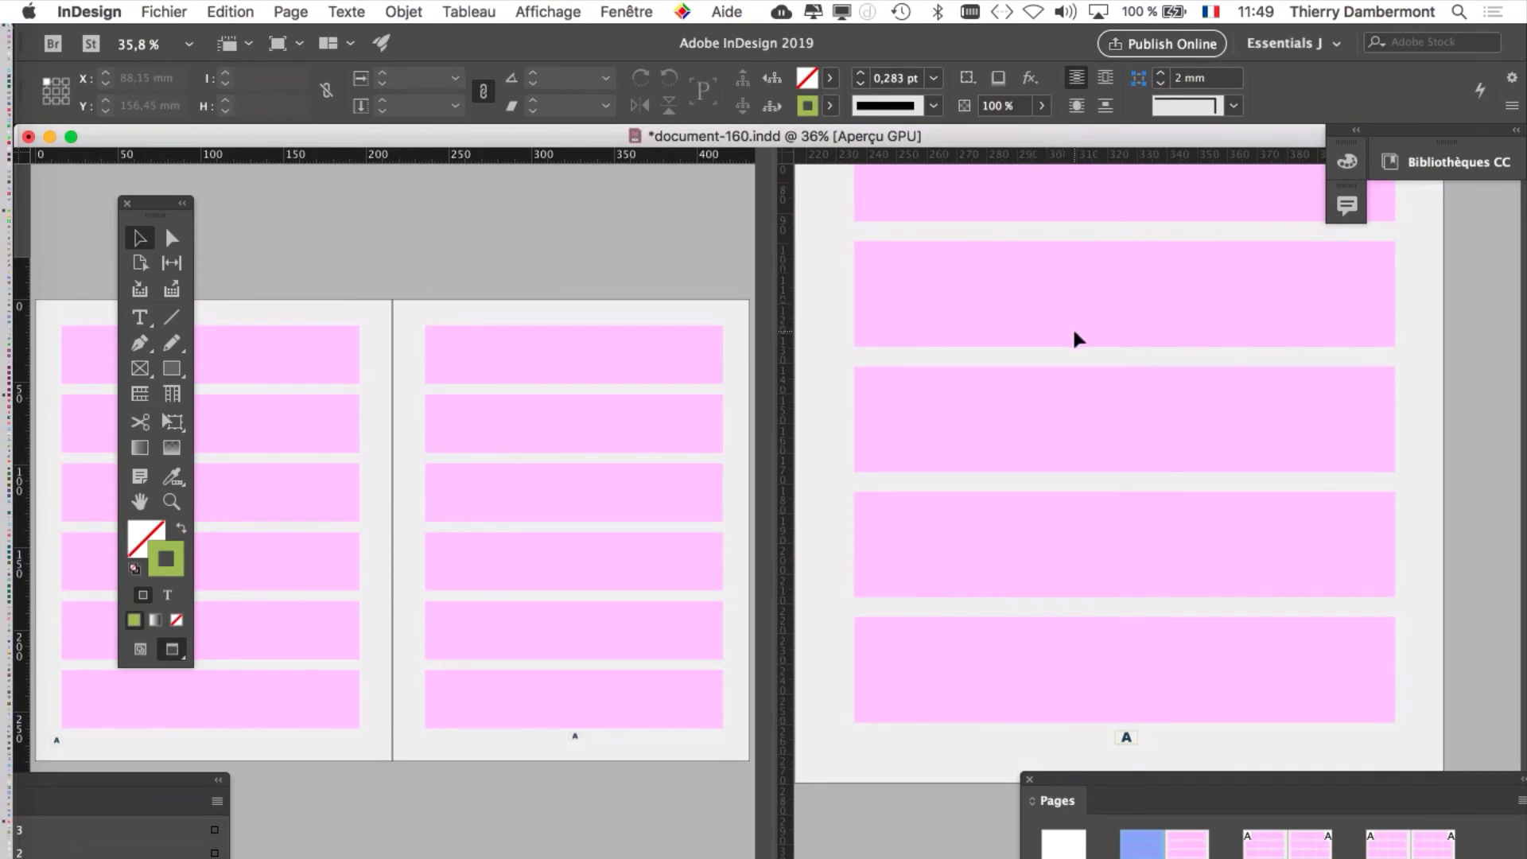
left_click_drag(1179, 787, 384, 159)
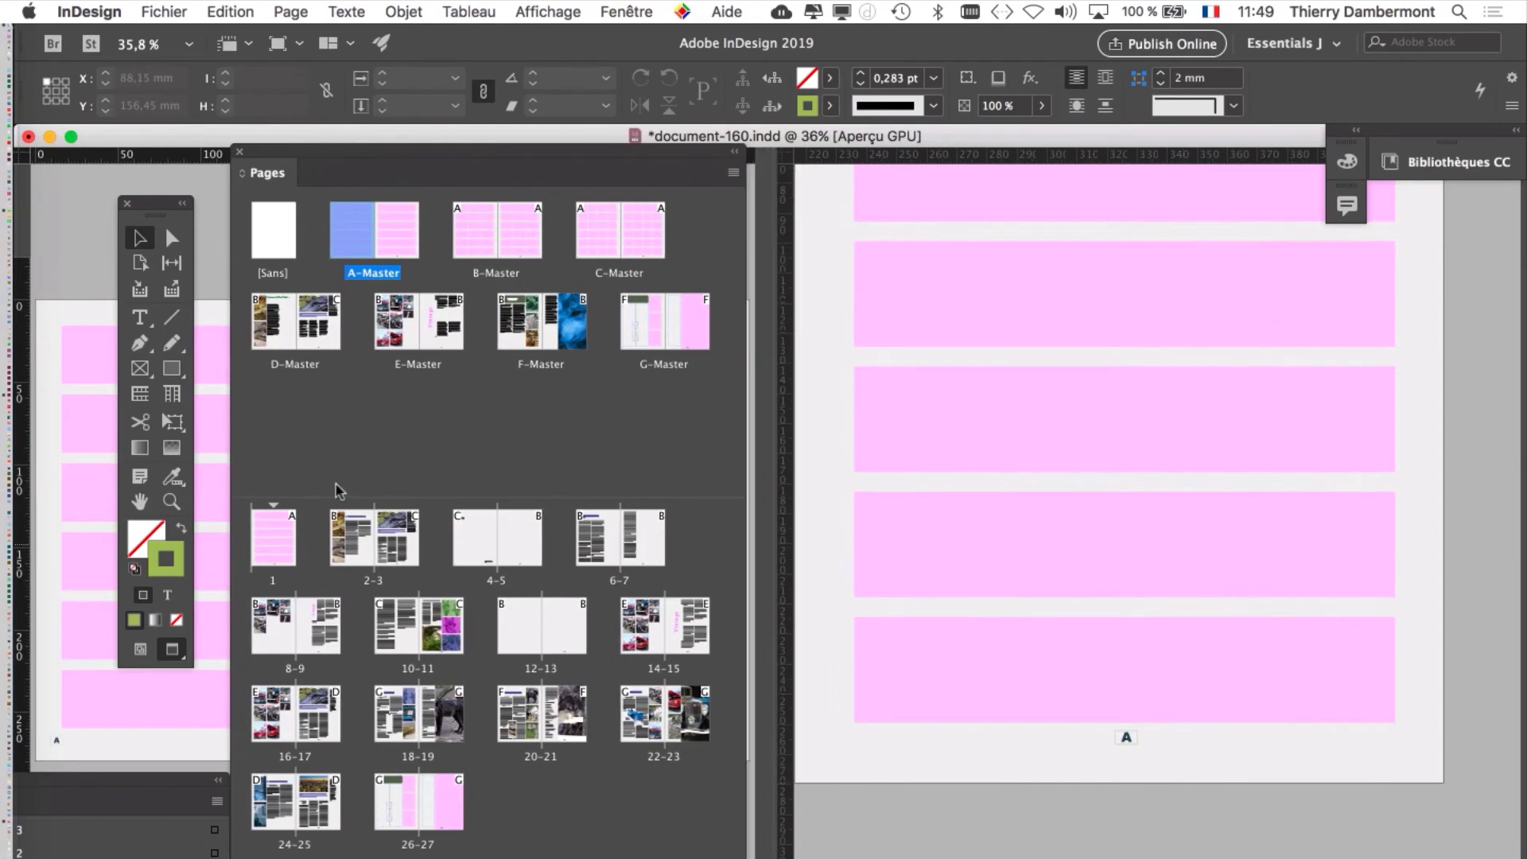
double_click(408, 628)
left_click(1196, 460)
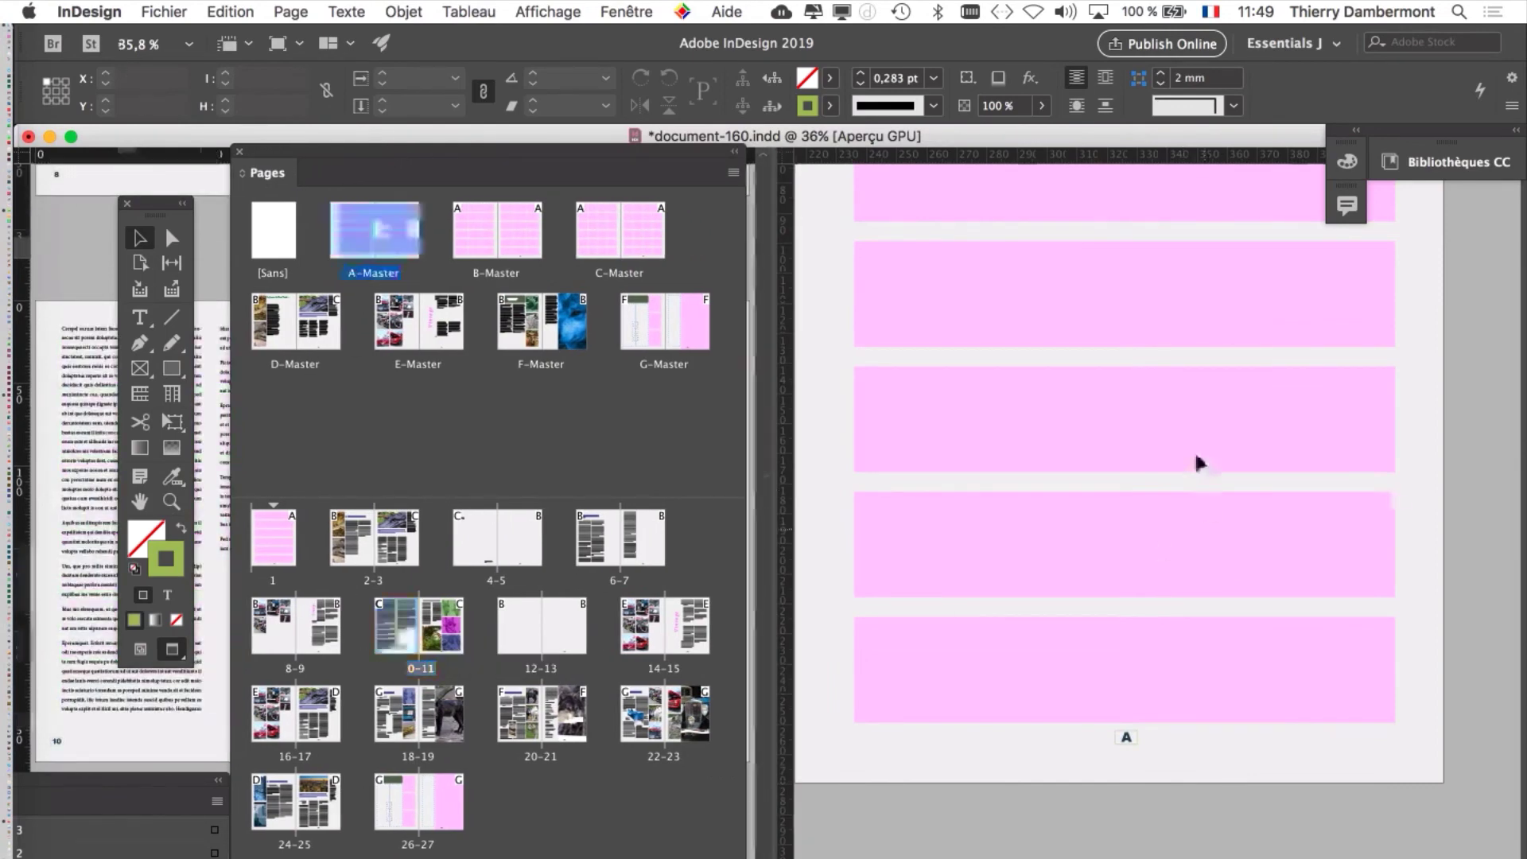
double_click(404, 634)
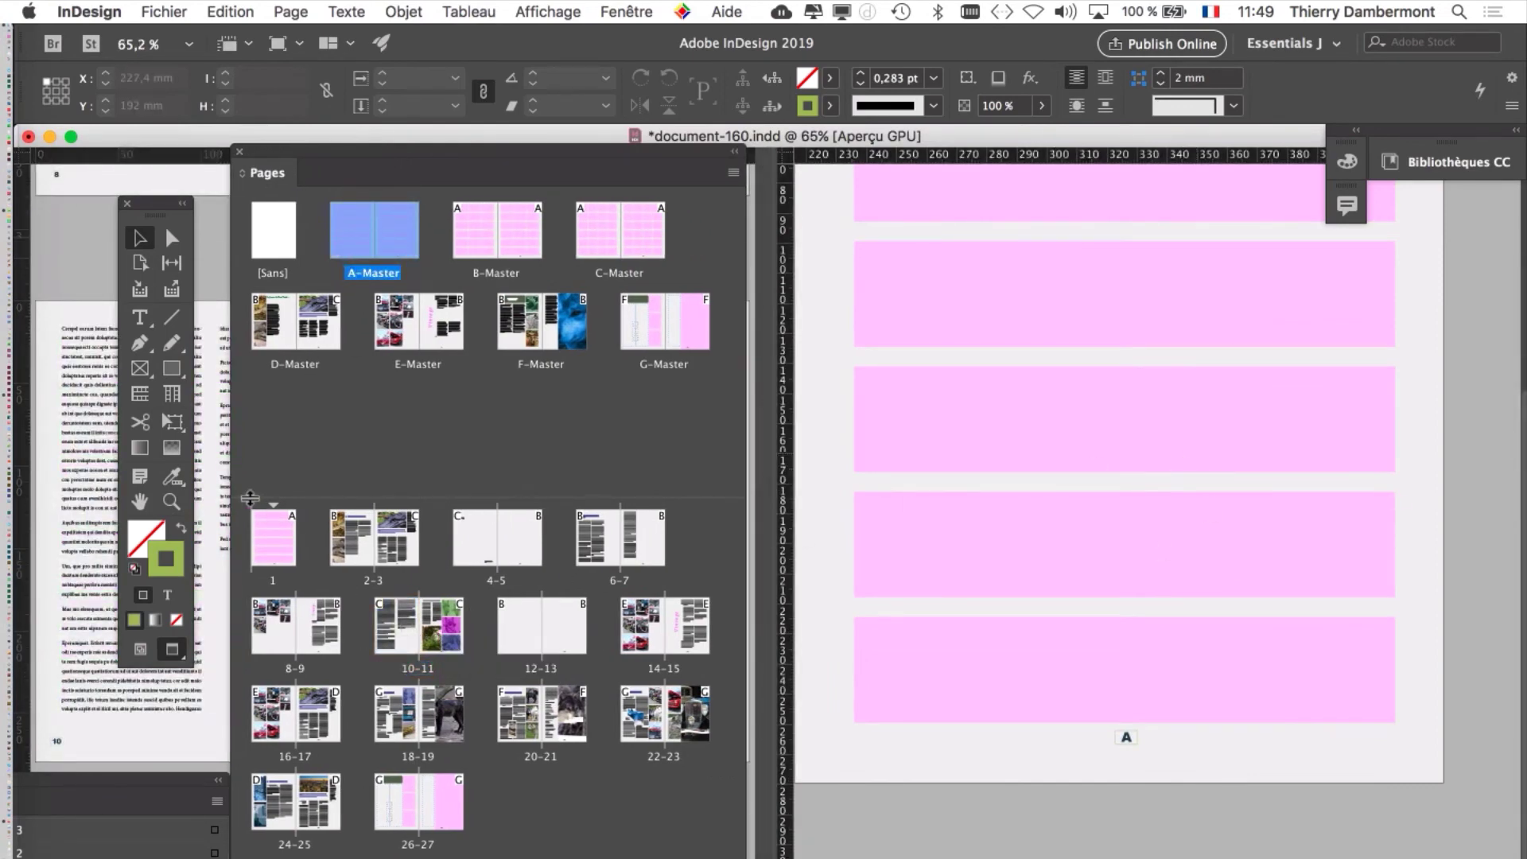
double_click(346, 239)
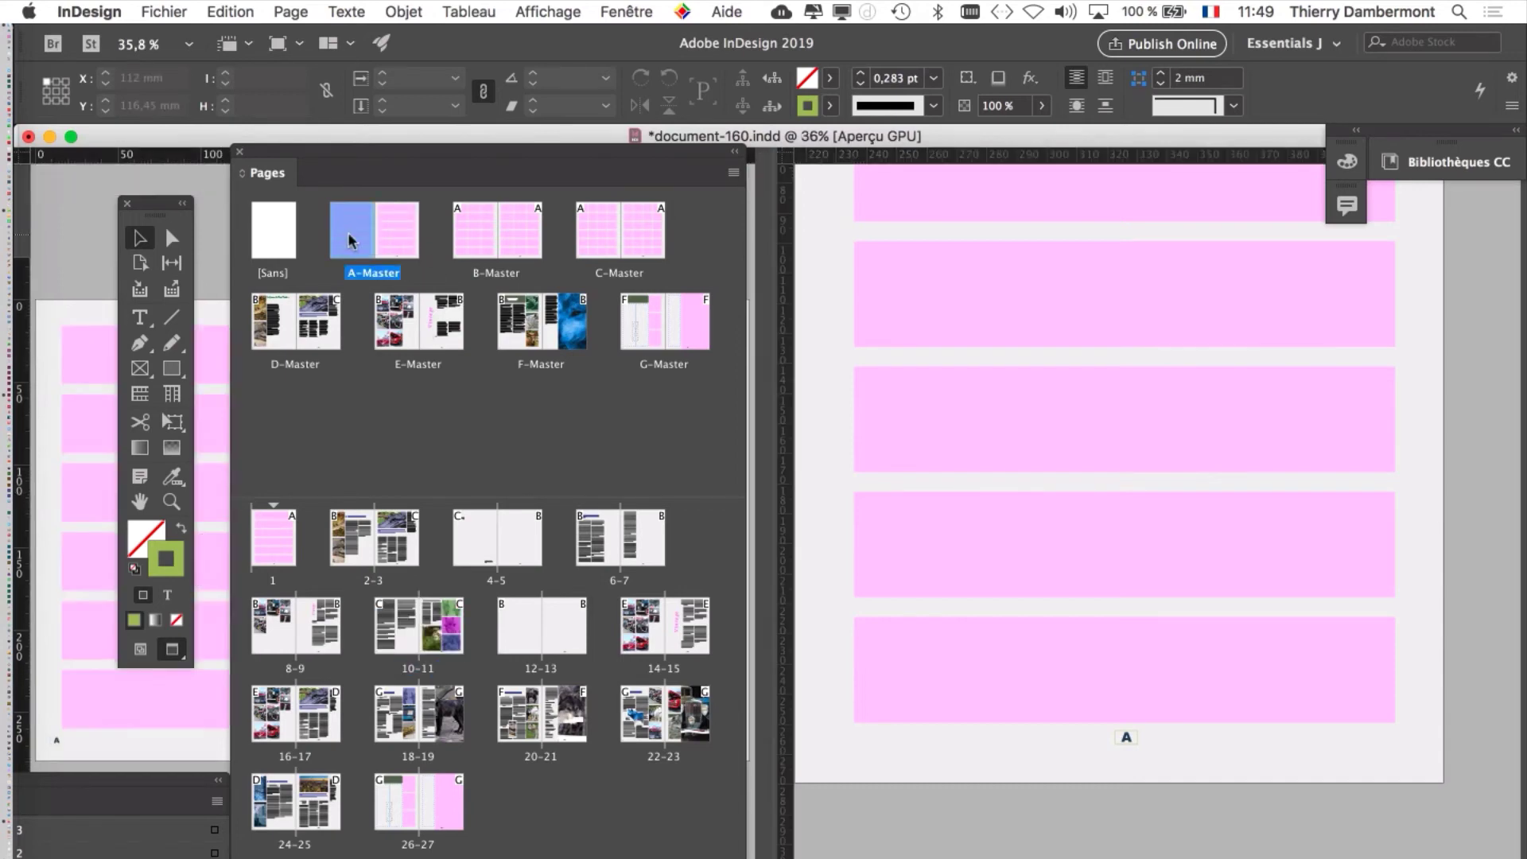
mouse_move(402, 155)
left_mouse_down()
mouse_move(903, 275)
mouse_move(375, 146)
left_mouse_up()
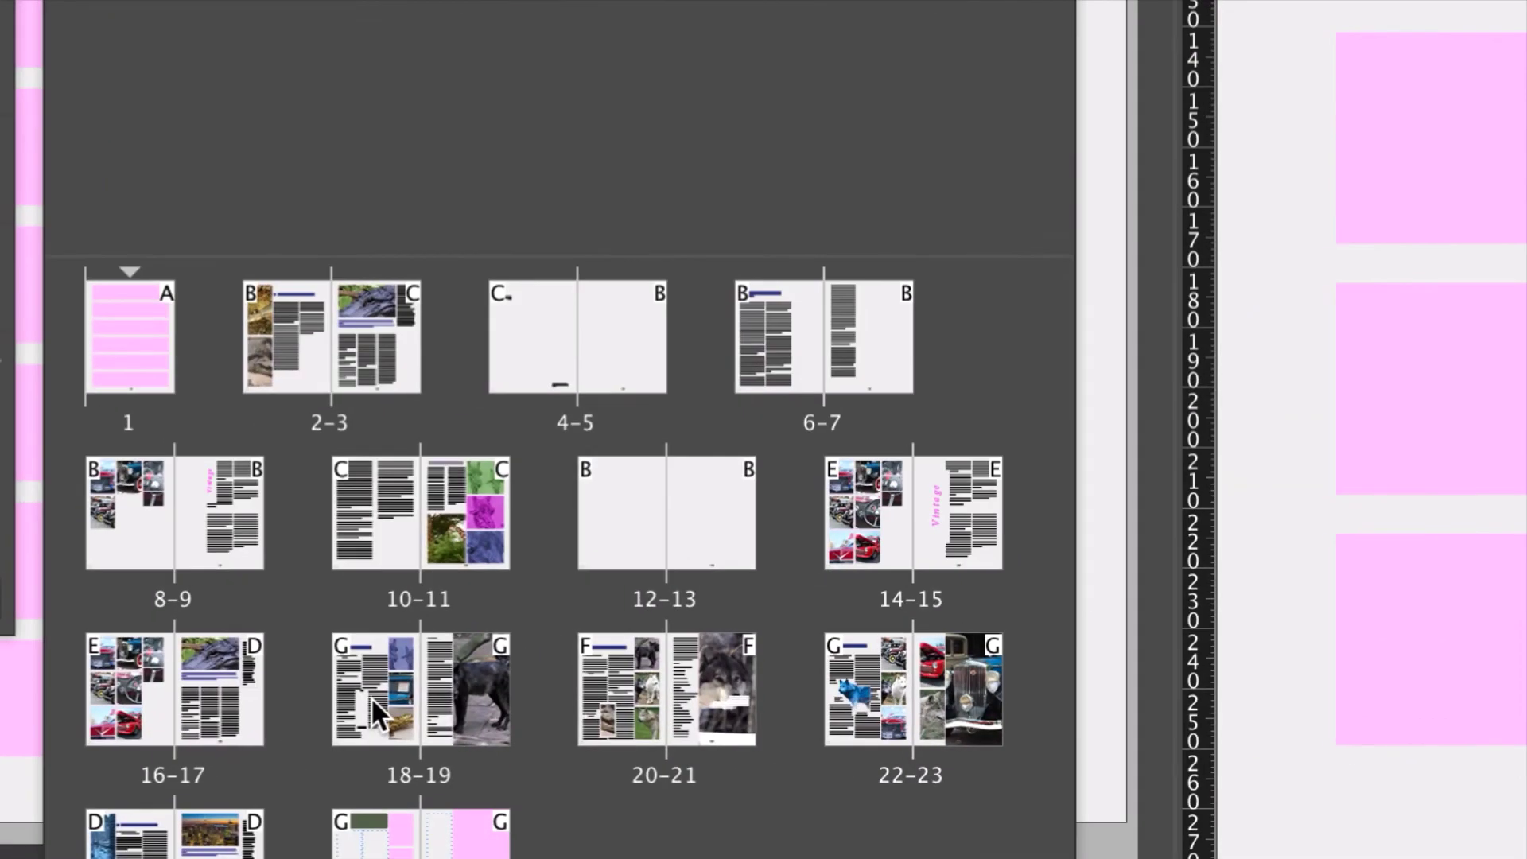
left_click(366, 696)
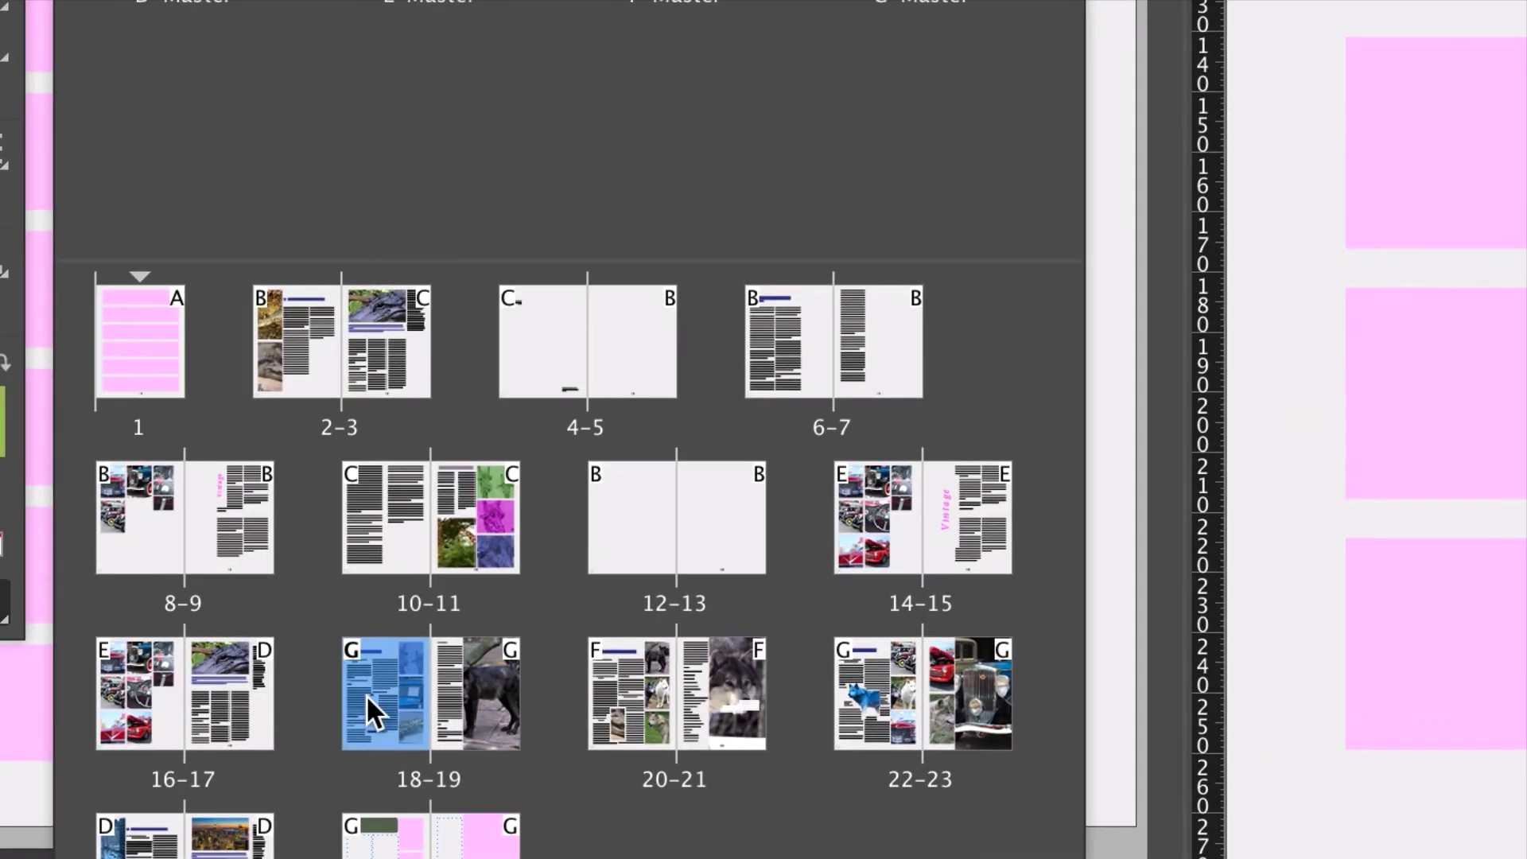
double_click(365, 697)
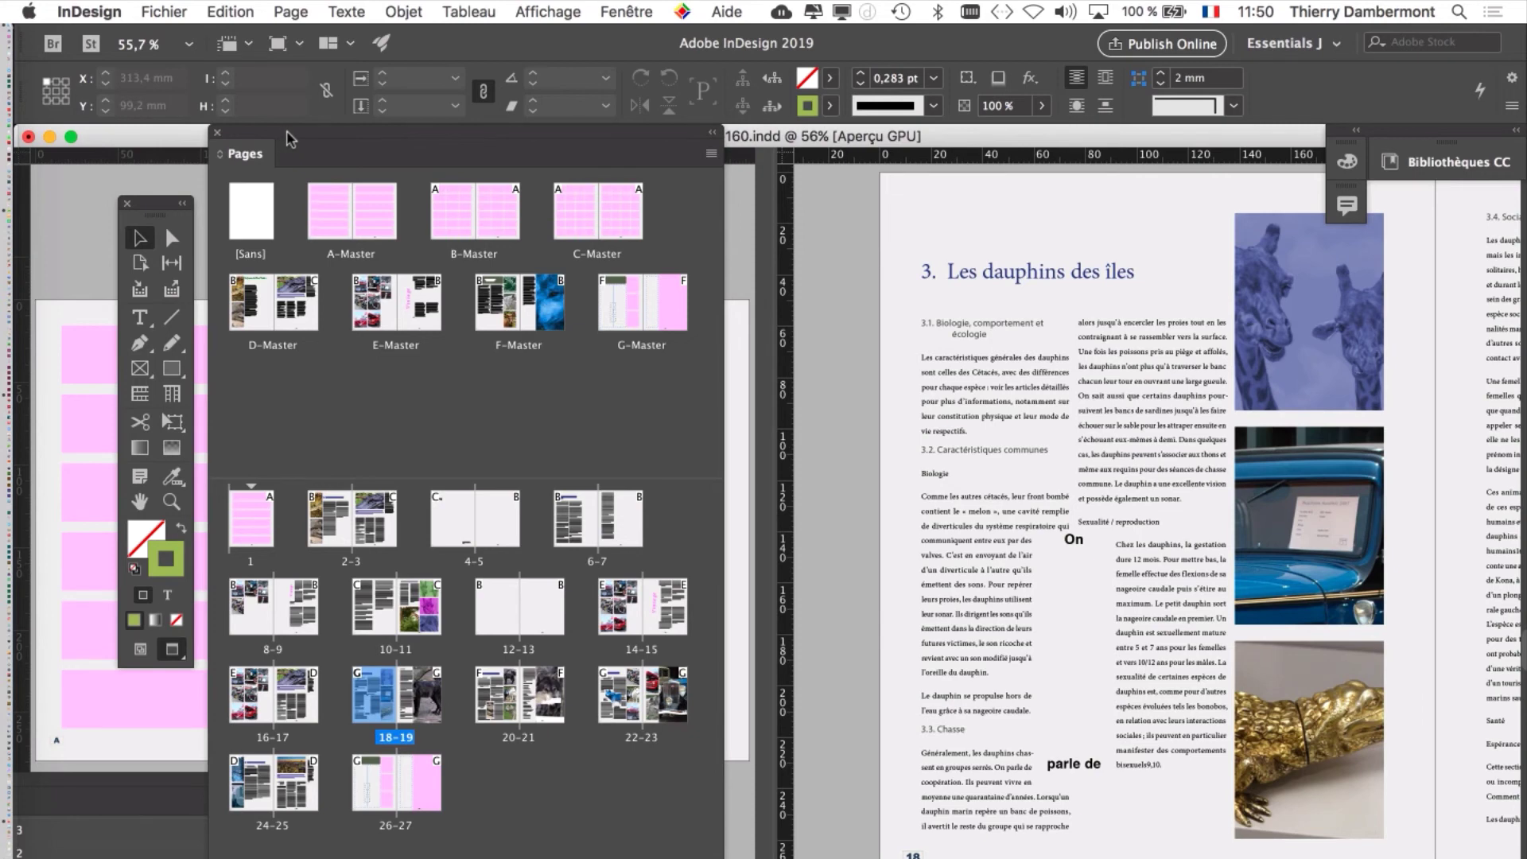
- Collapse the Pages panel and move the page-number frame on A-Master's left page inward to X 20,5 mm, Y 265,6 mm, beside page 18's view
double_click(286, 130)
scroll(92, 739, "up", 5)
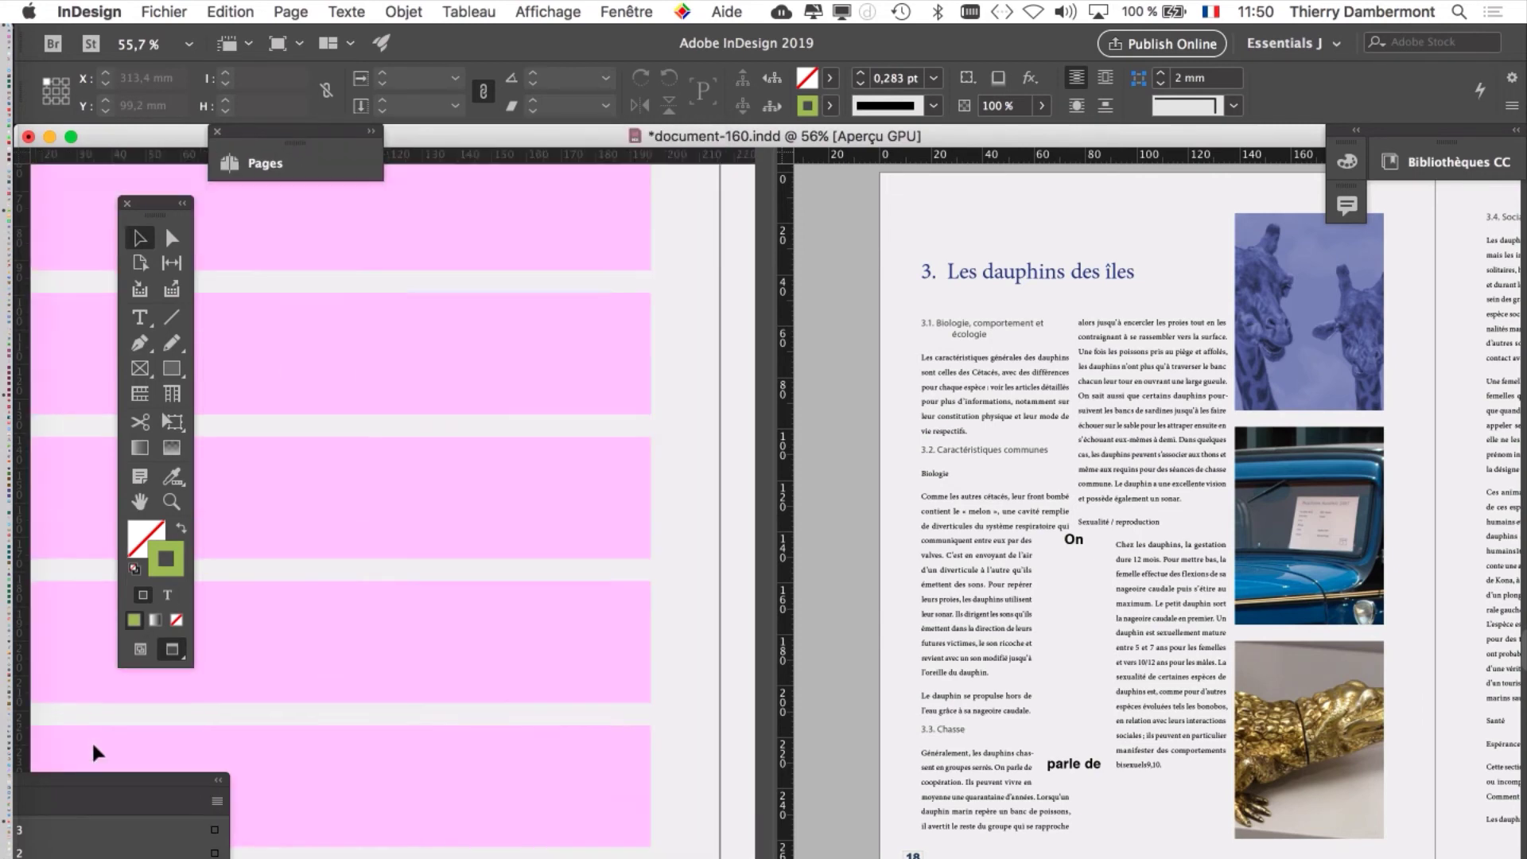
left_click_drag(93, 739, 634, 583)
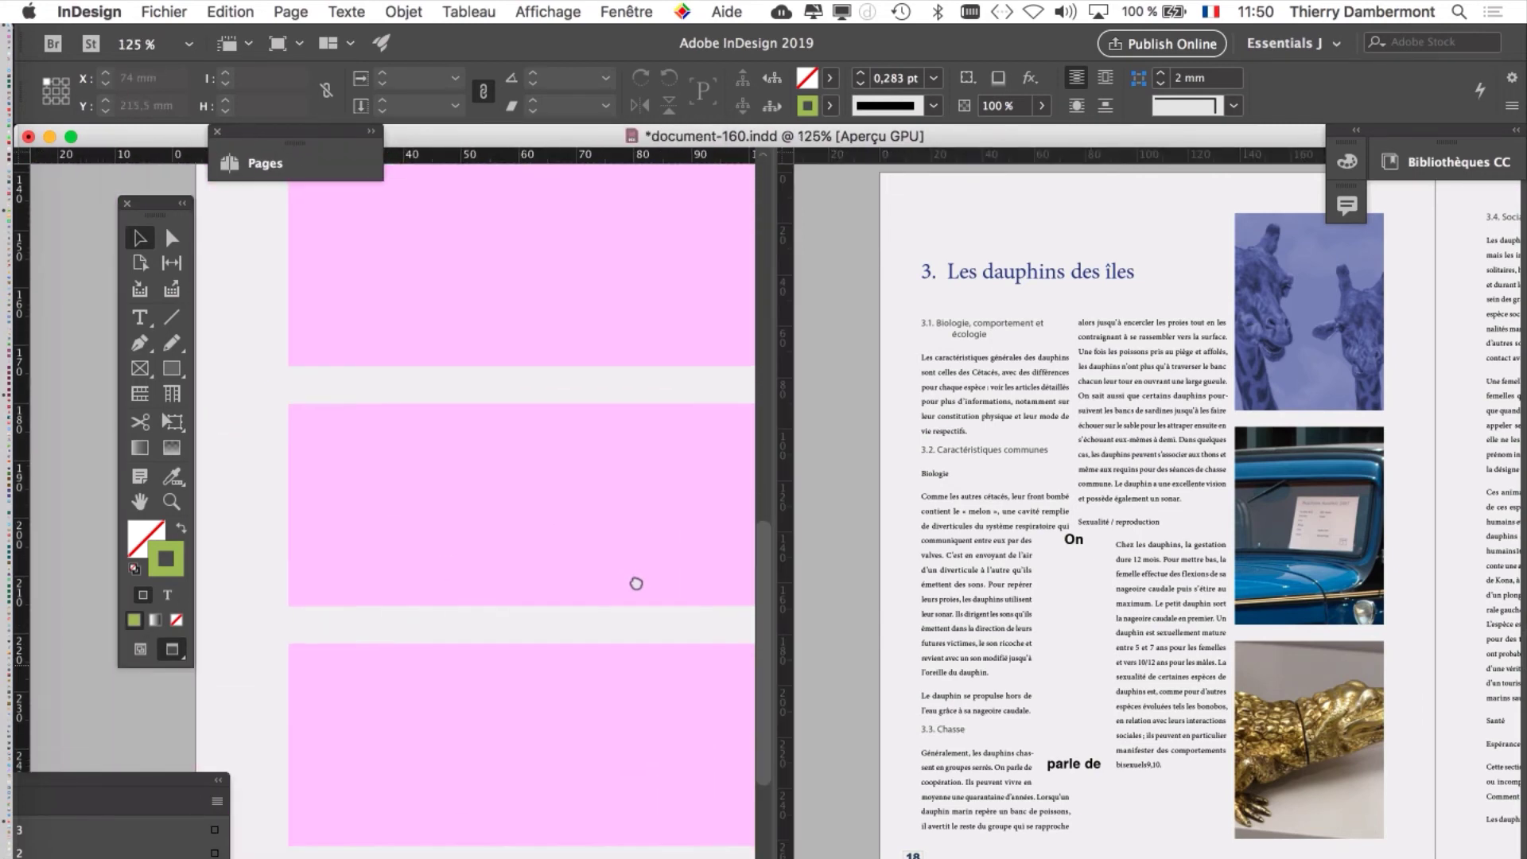
left_click_drag(402, 744, 520, 482)
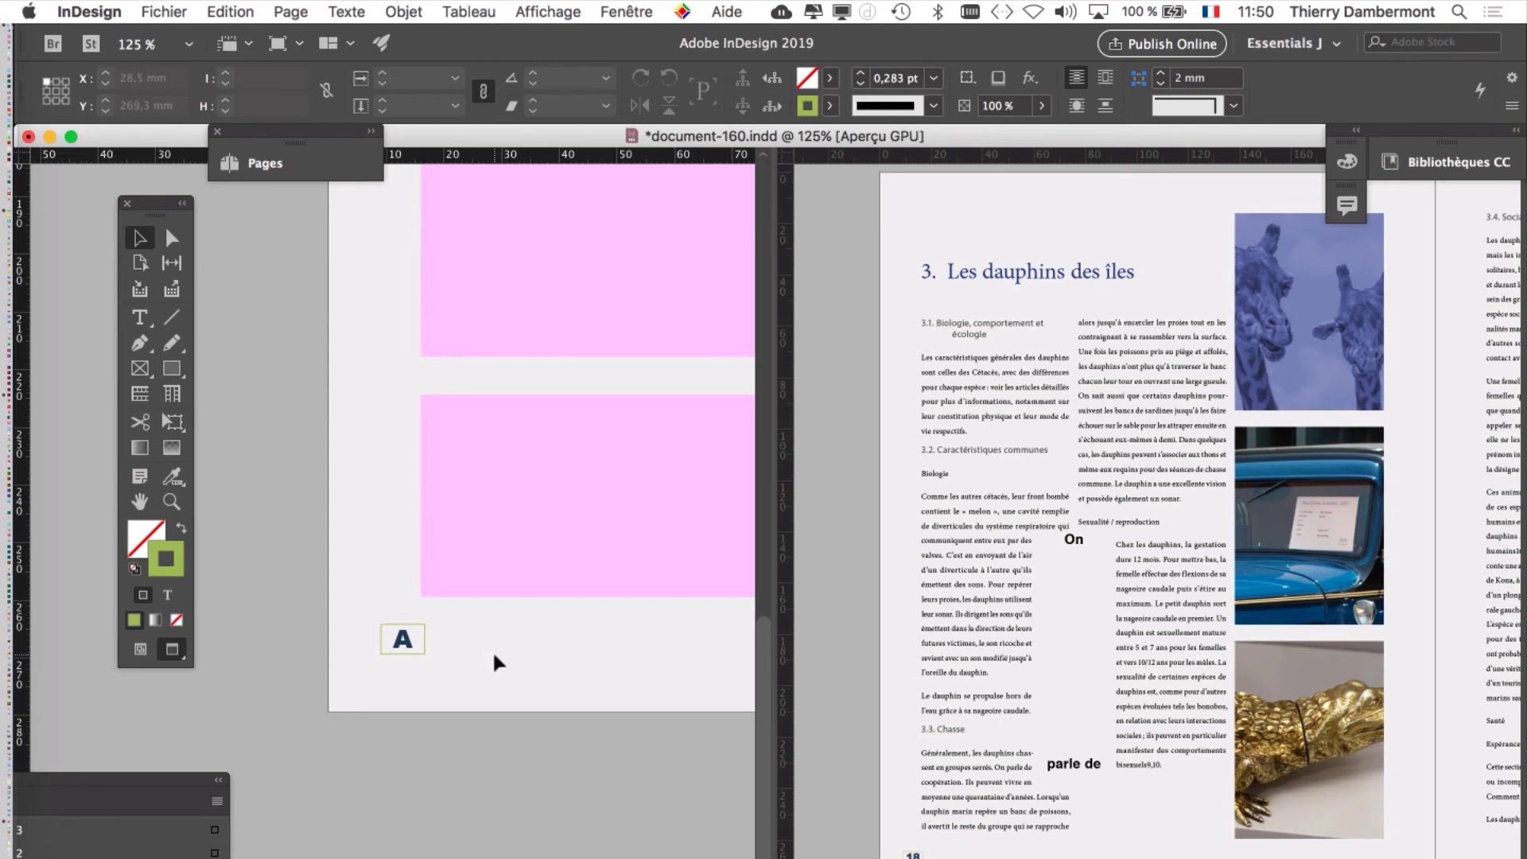
scroll(420, 646, "up", 4)
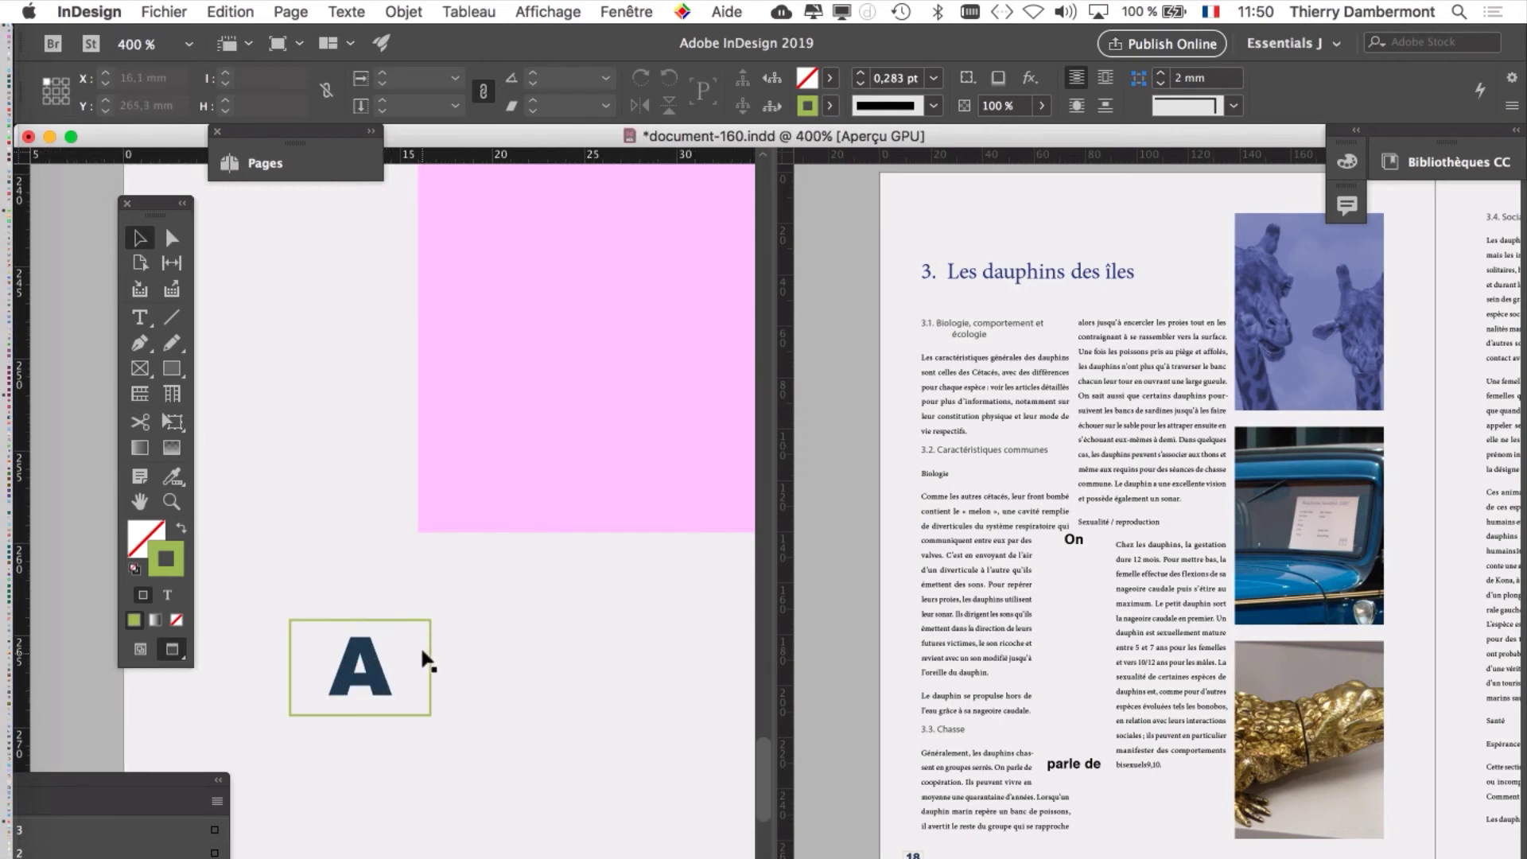
left_click(1050, 714)
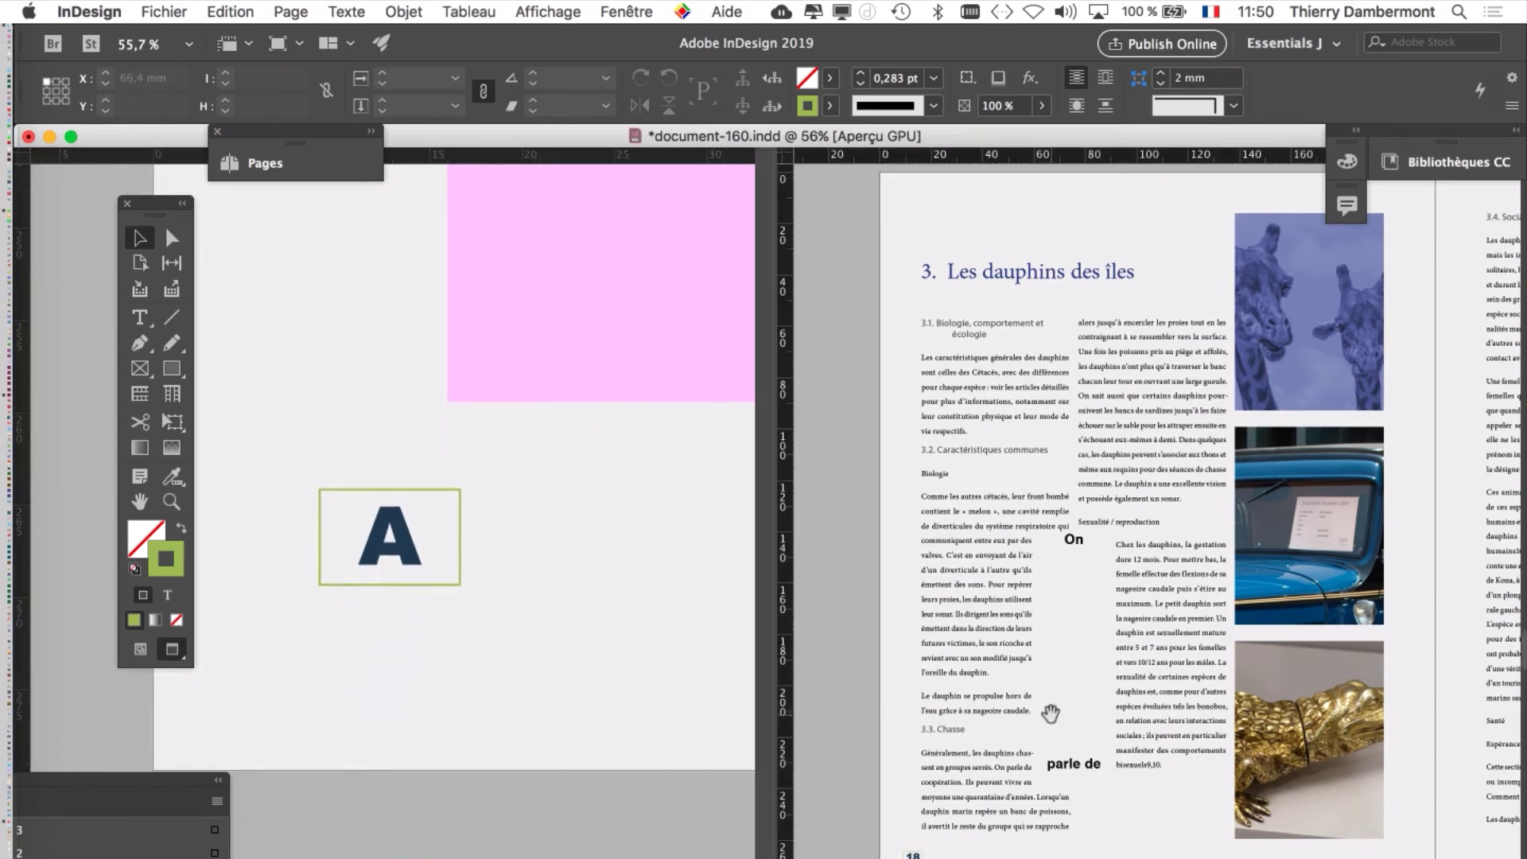
left_click_drag(1076, 697, 1066, 600)
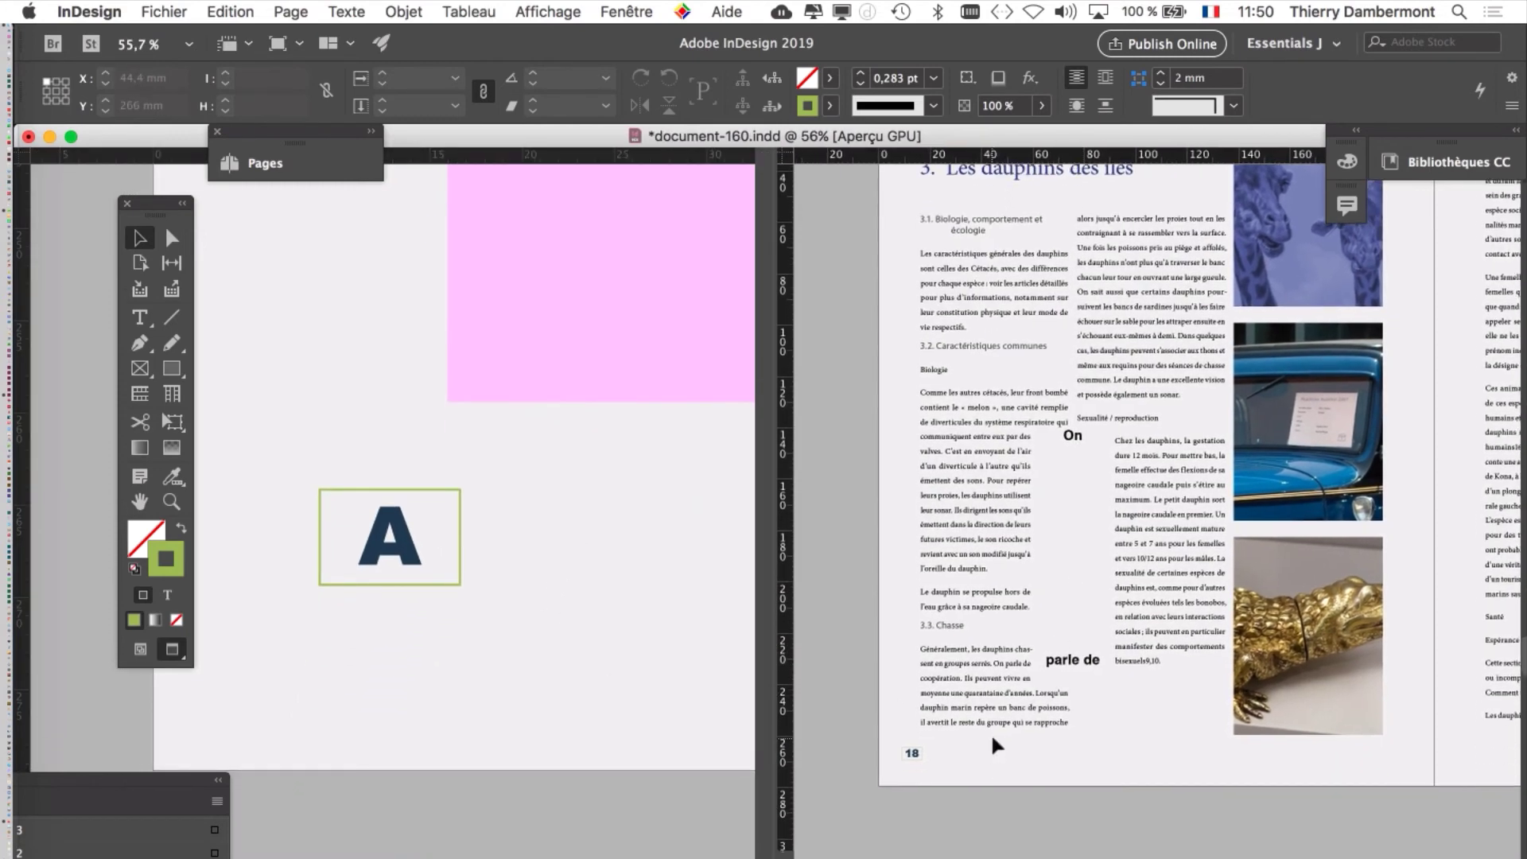
key("super+1")
scroll(991, 732, "down", 1)
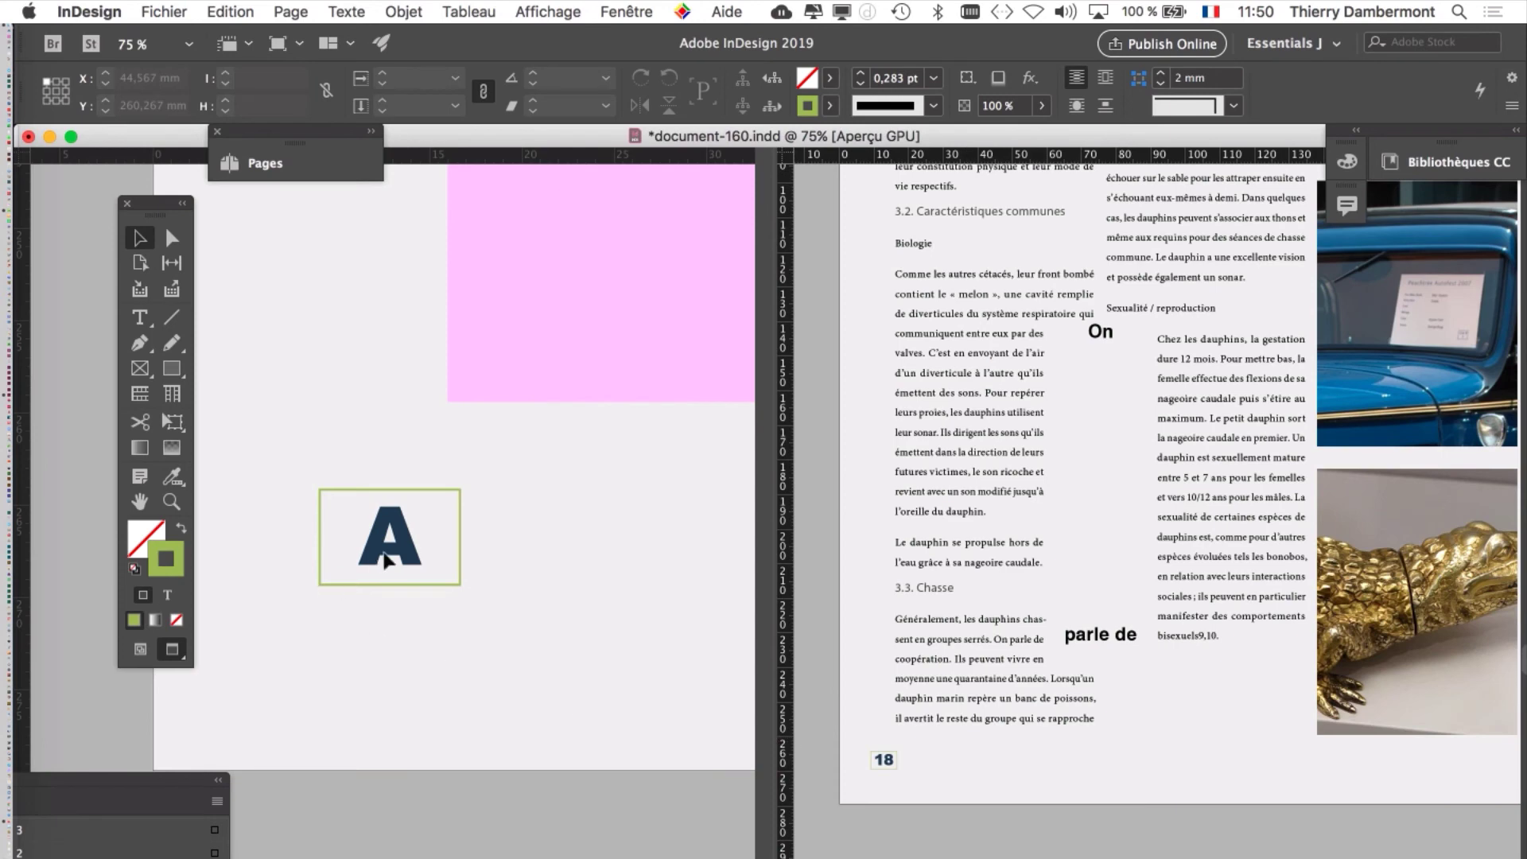
left_click(404, 501)
left_click_drag(415, 486, 609, 404)
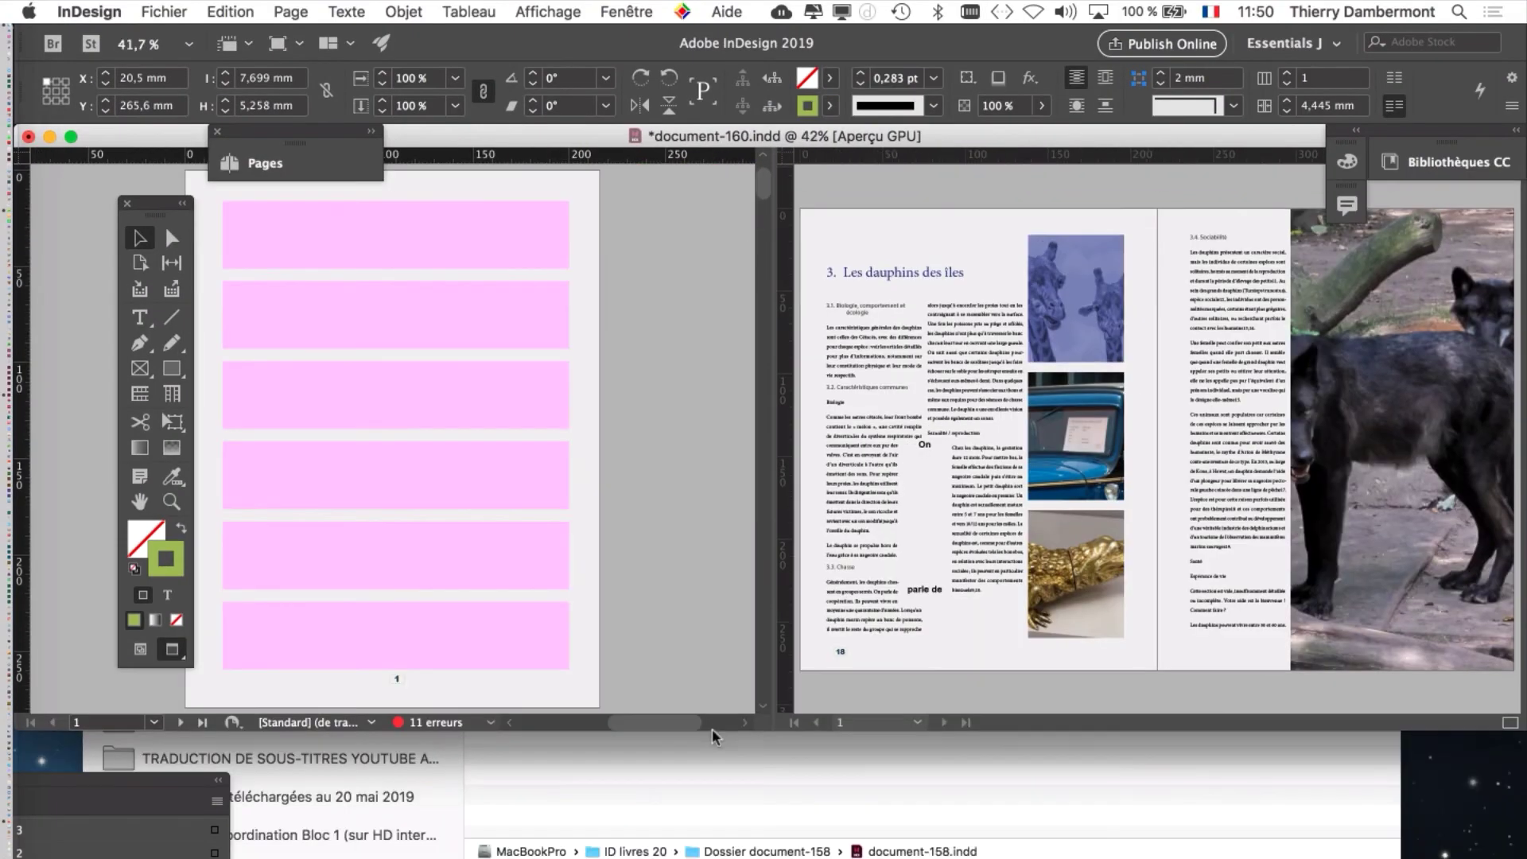
- Bring A-Master back in place of page 1 in the first view and close the Pages panel
key("super+alt+h")
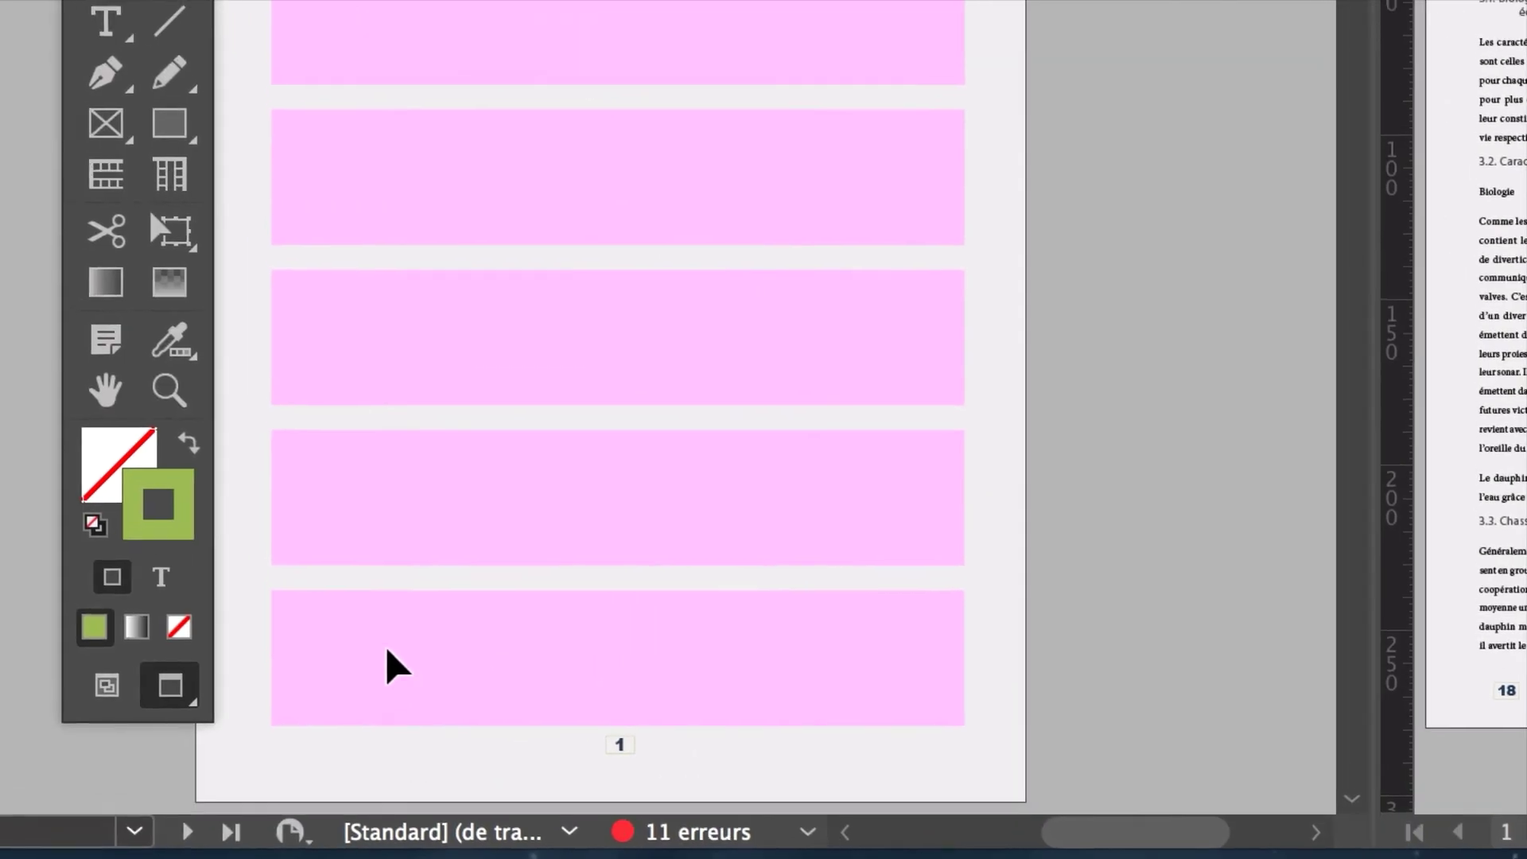
key("super+minus")
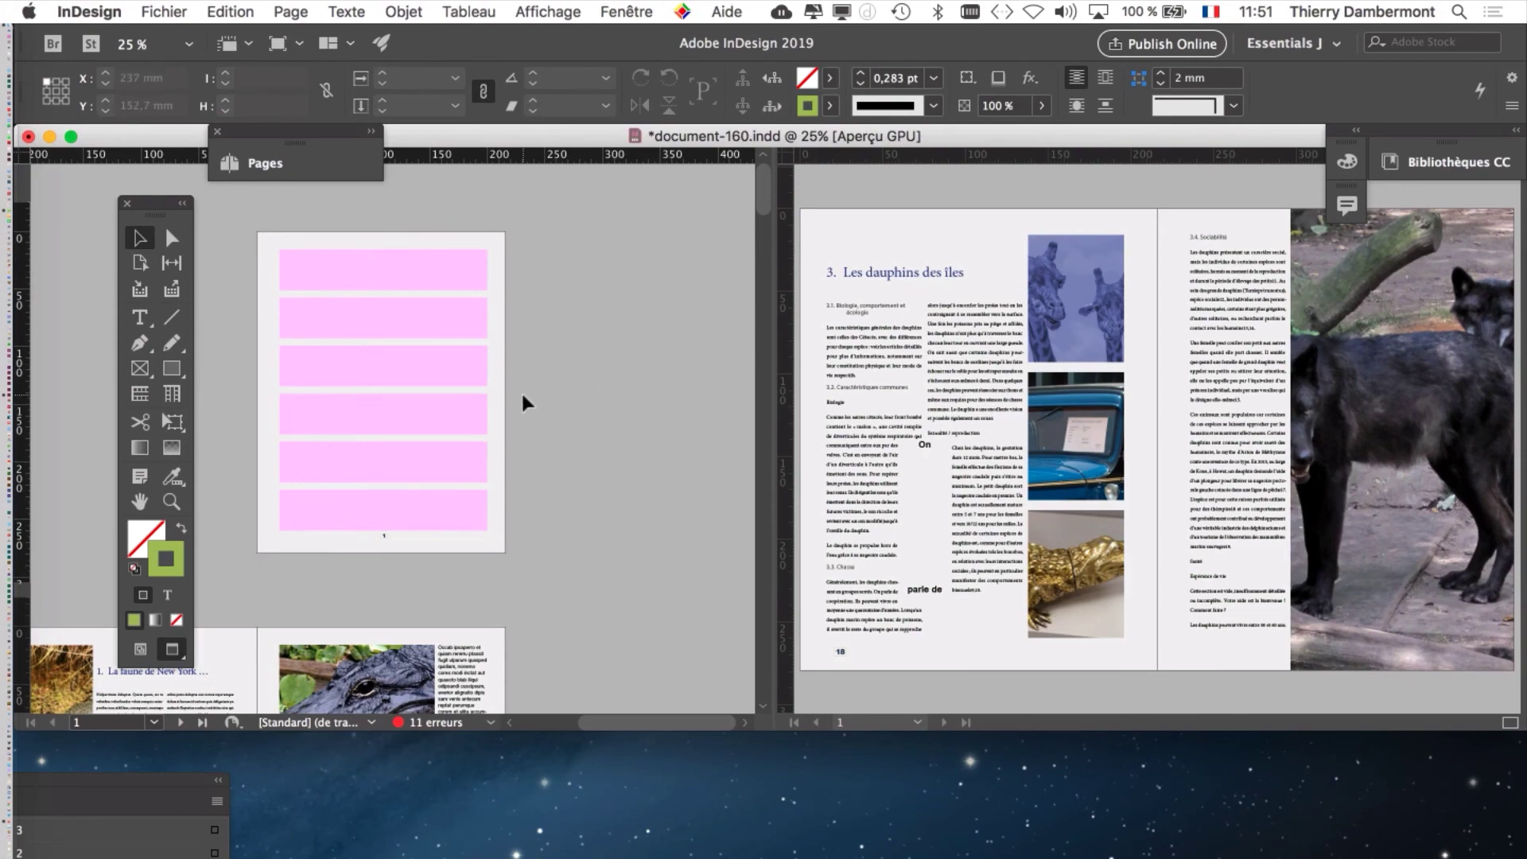
left_click(626, 11)
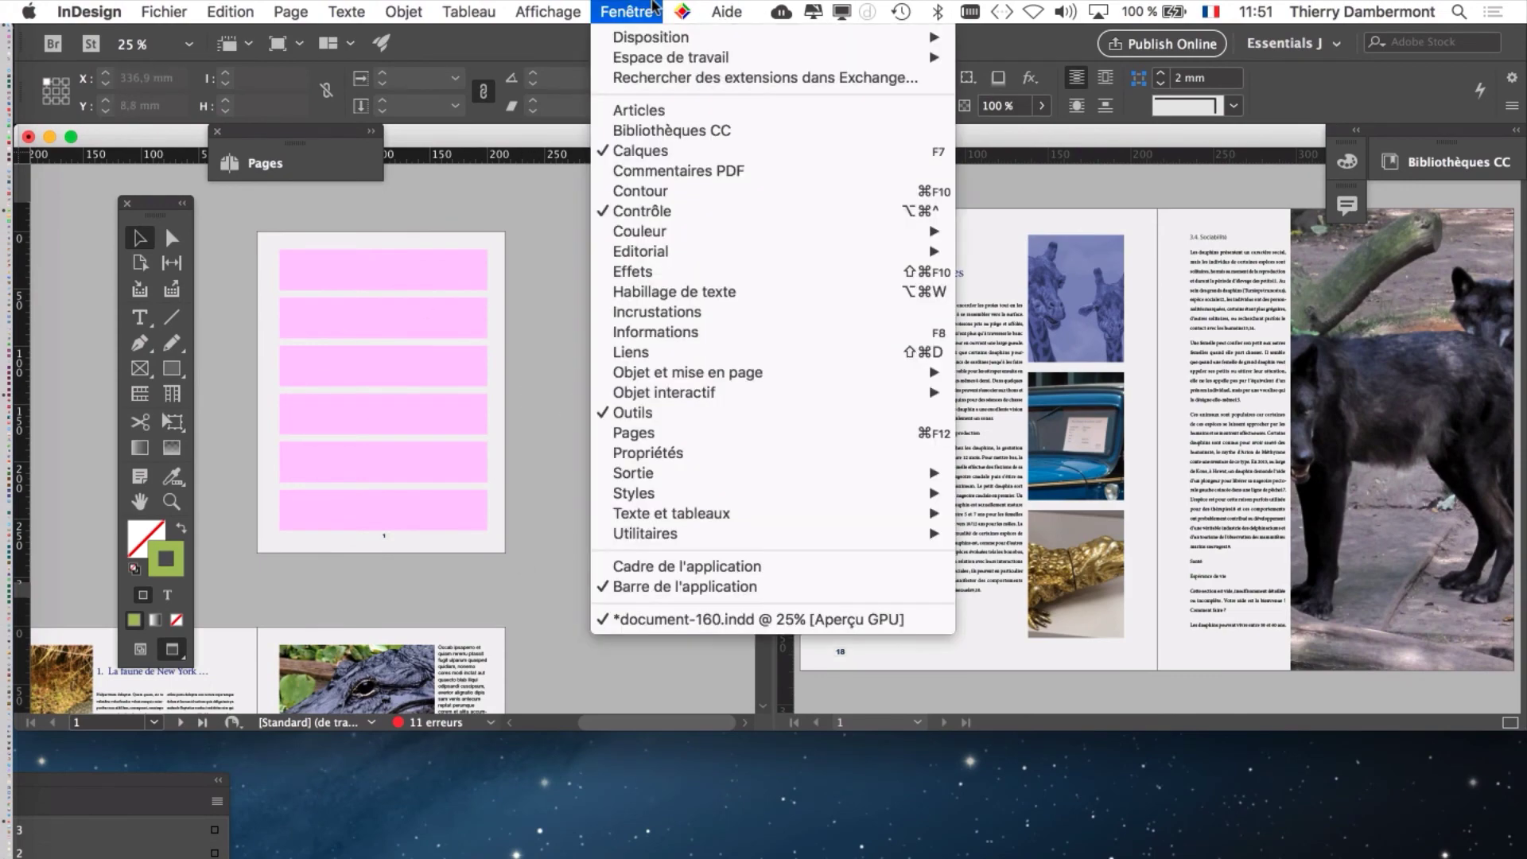
left_click(731, 432)
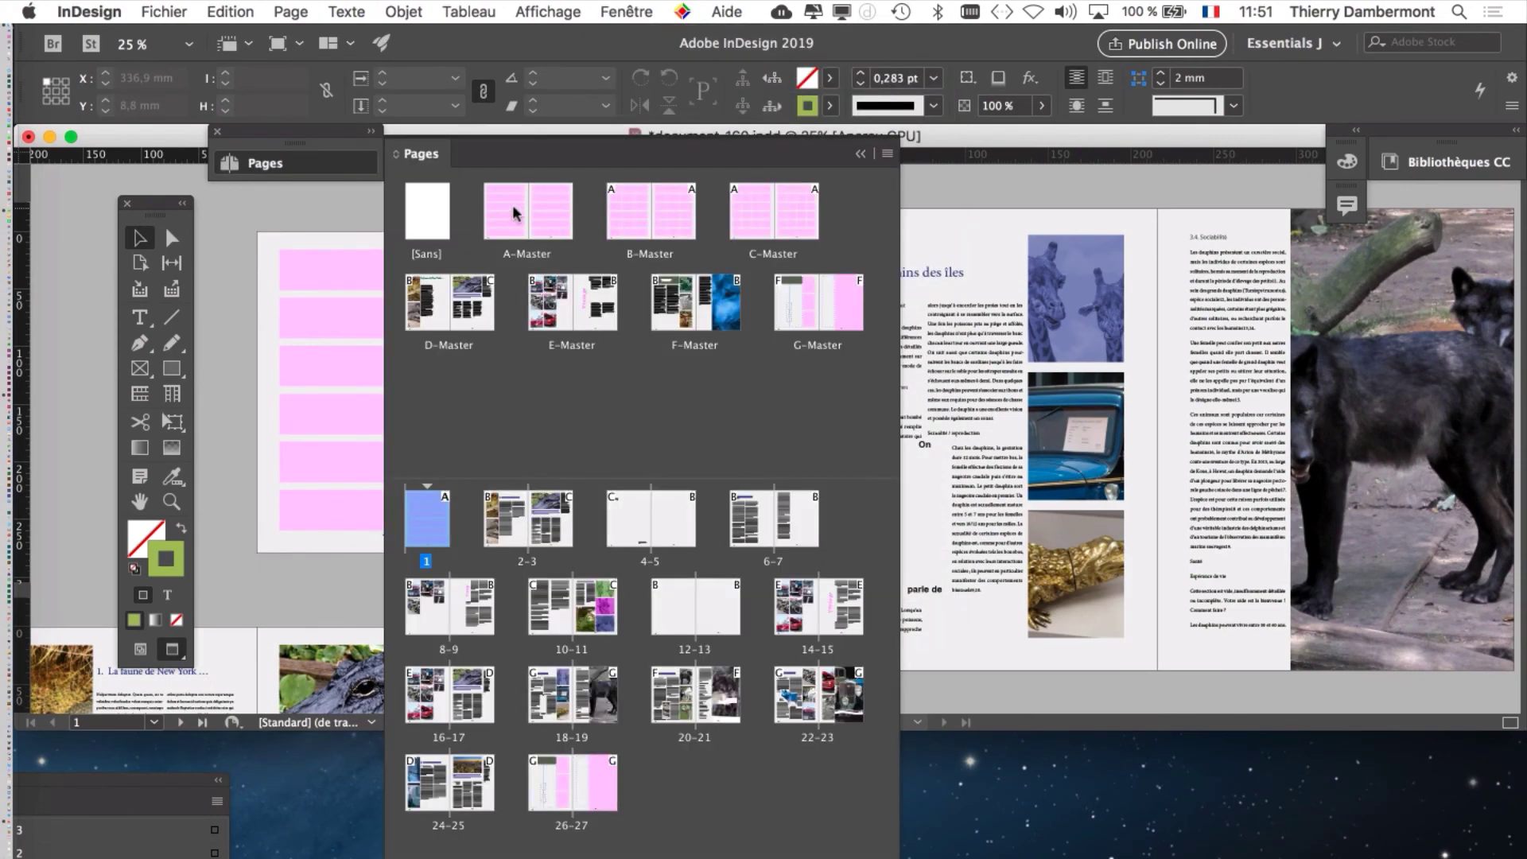
double_click(513, 213)
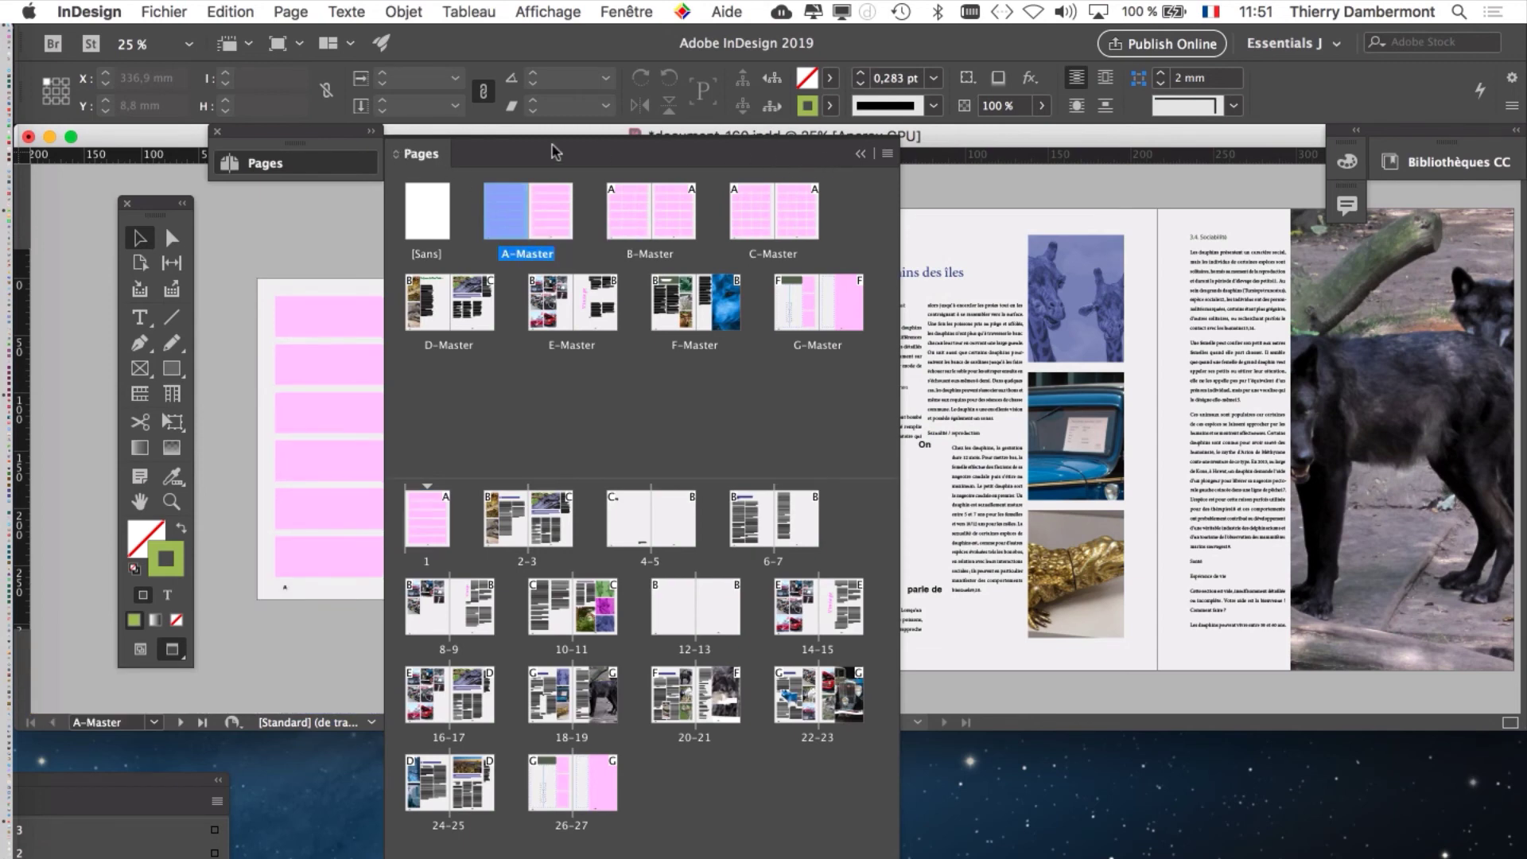
left_click(218, 132)
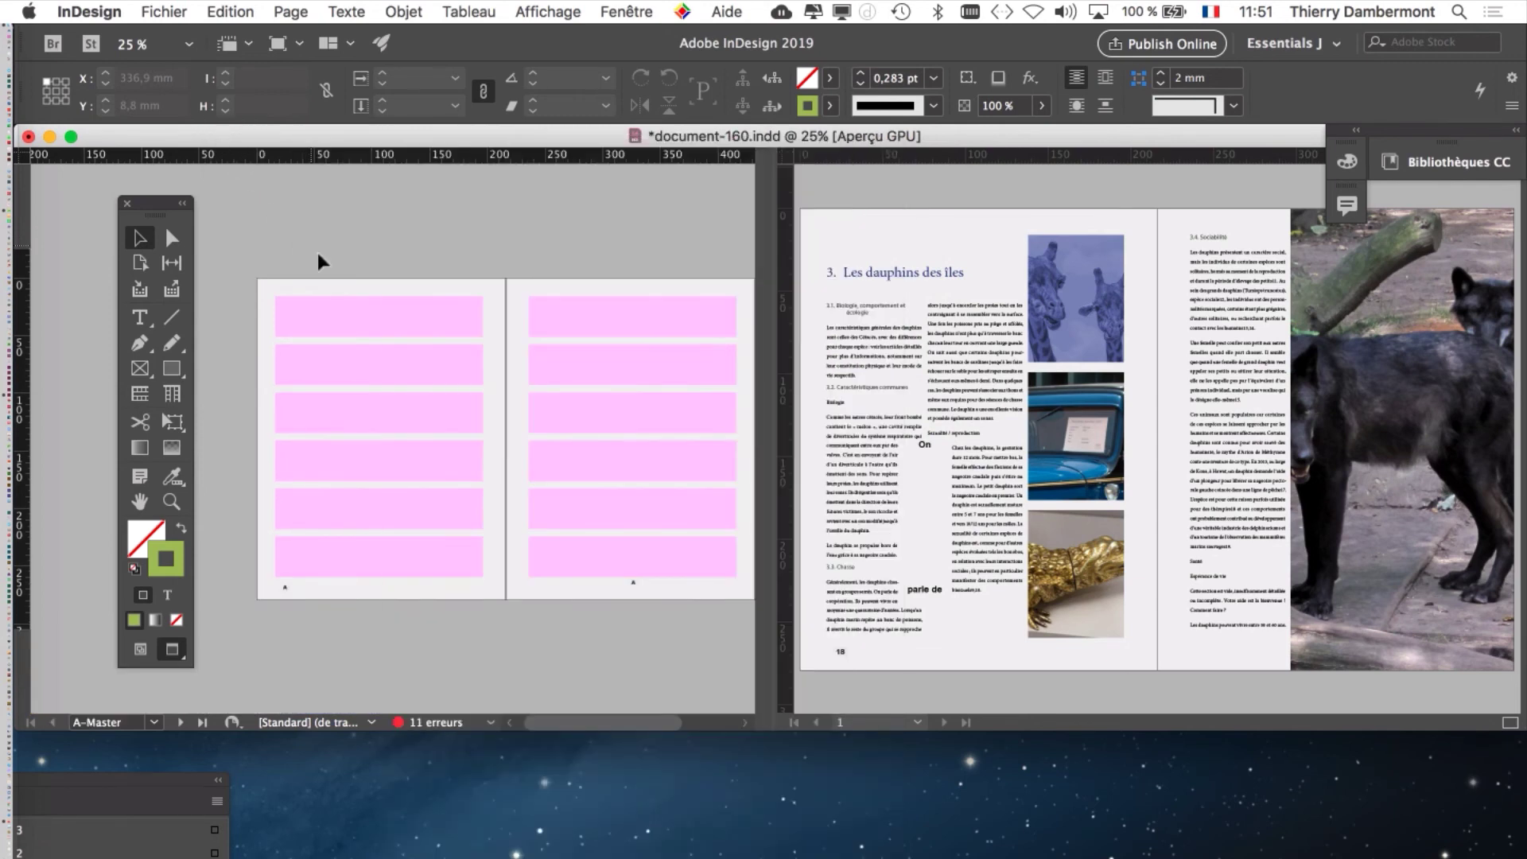
- Move the page-number frame on A-Master's left page further inward to X 25,3 mm, Y 266 mm, and examine it up close
left_click(303, 568)
left_click(304, 568)
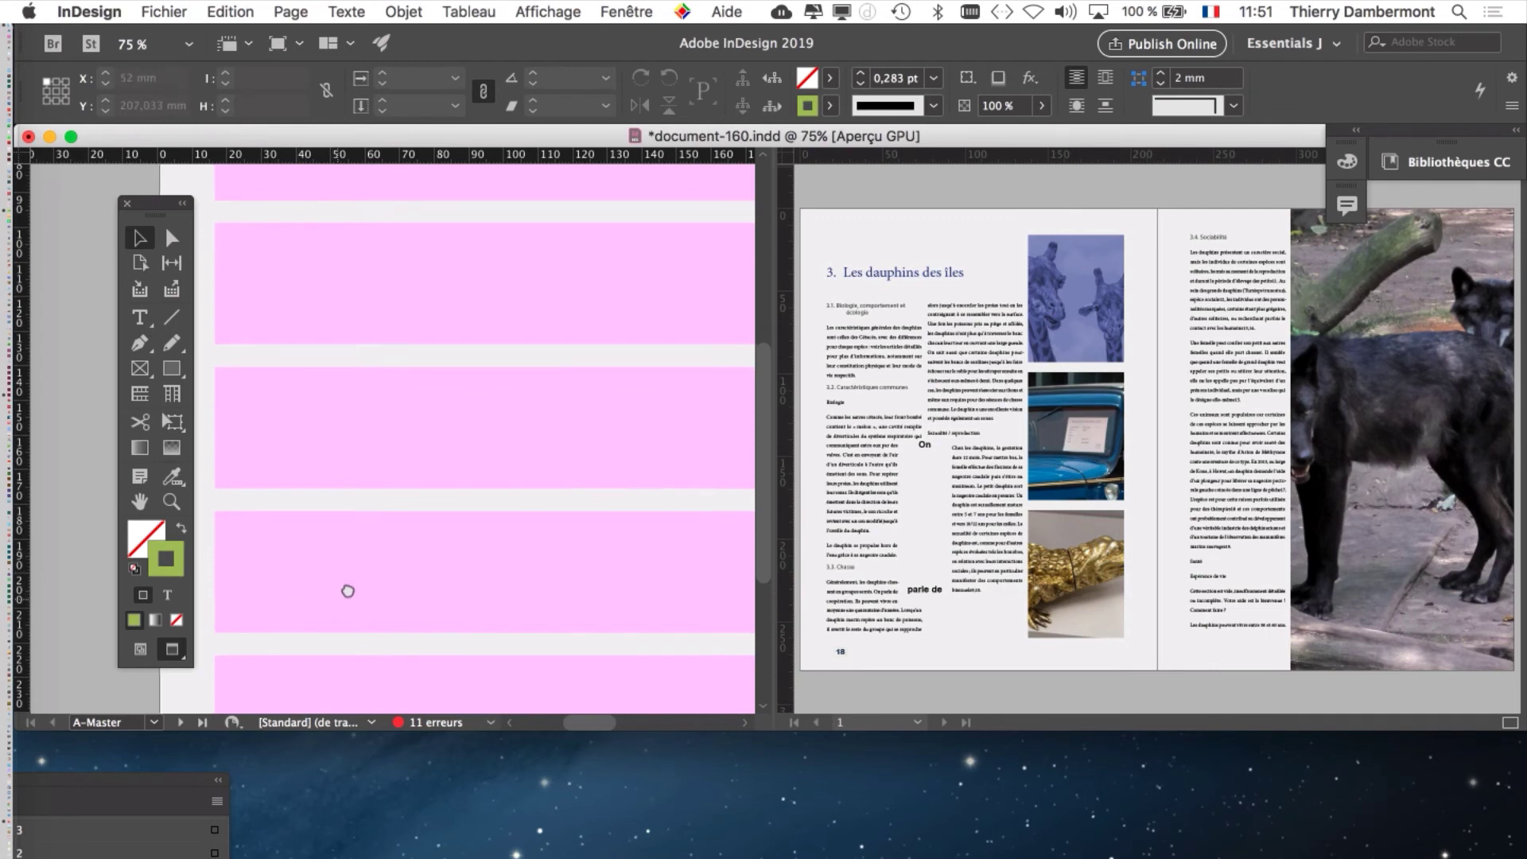
key("super+equal")
key("super+equal")
left_click(478, 525)
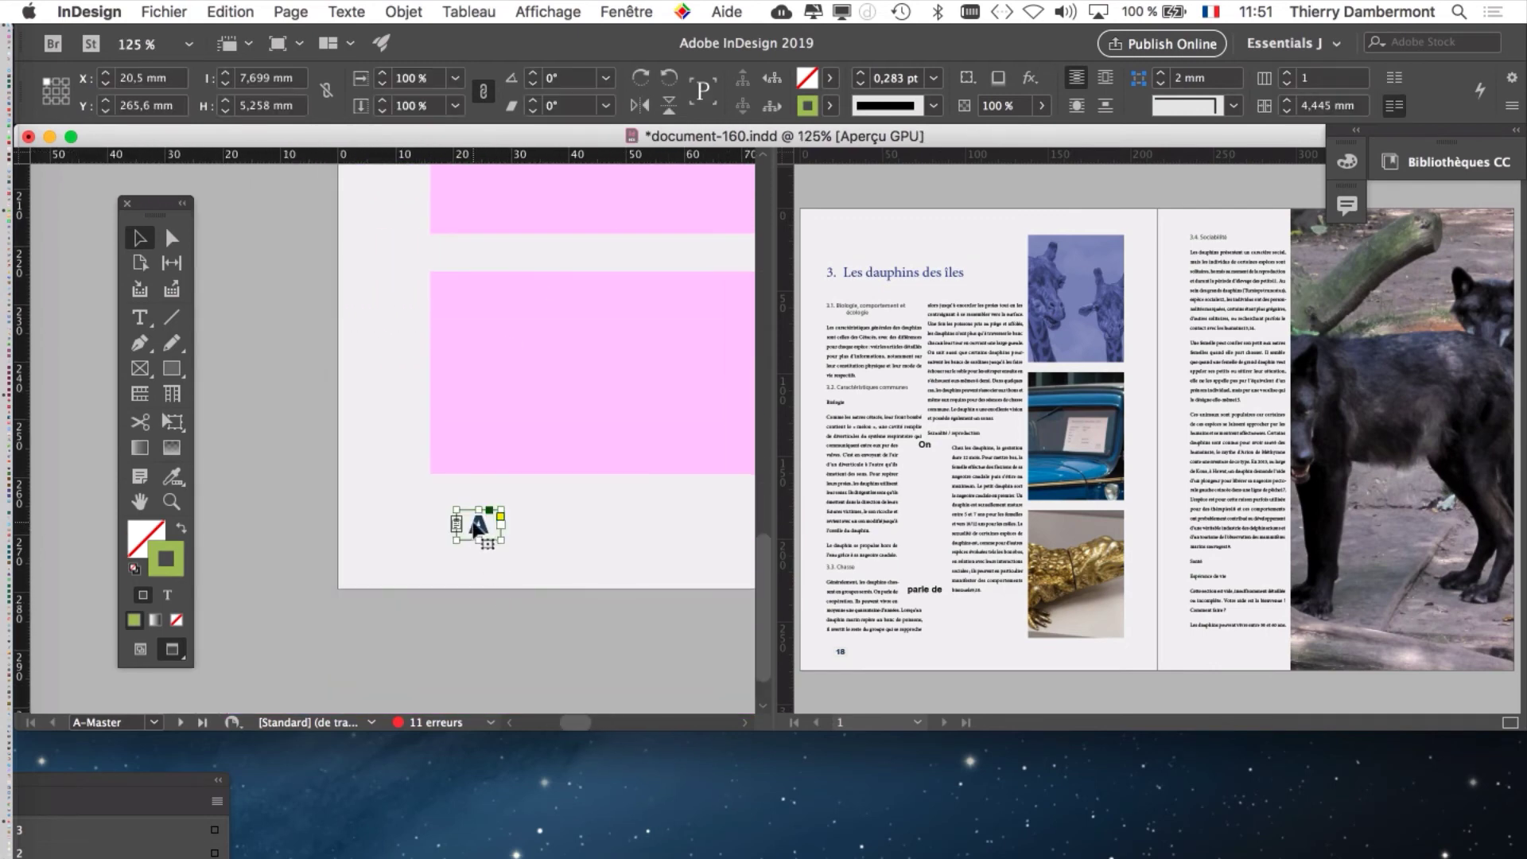
mouse_move(476, 521)
left_mouse_down()
mouse_move(412, 511)
mouse_move(495, 533)
left_mouse_up()
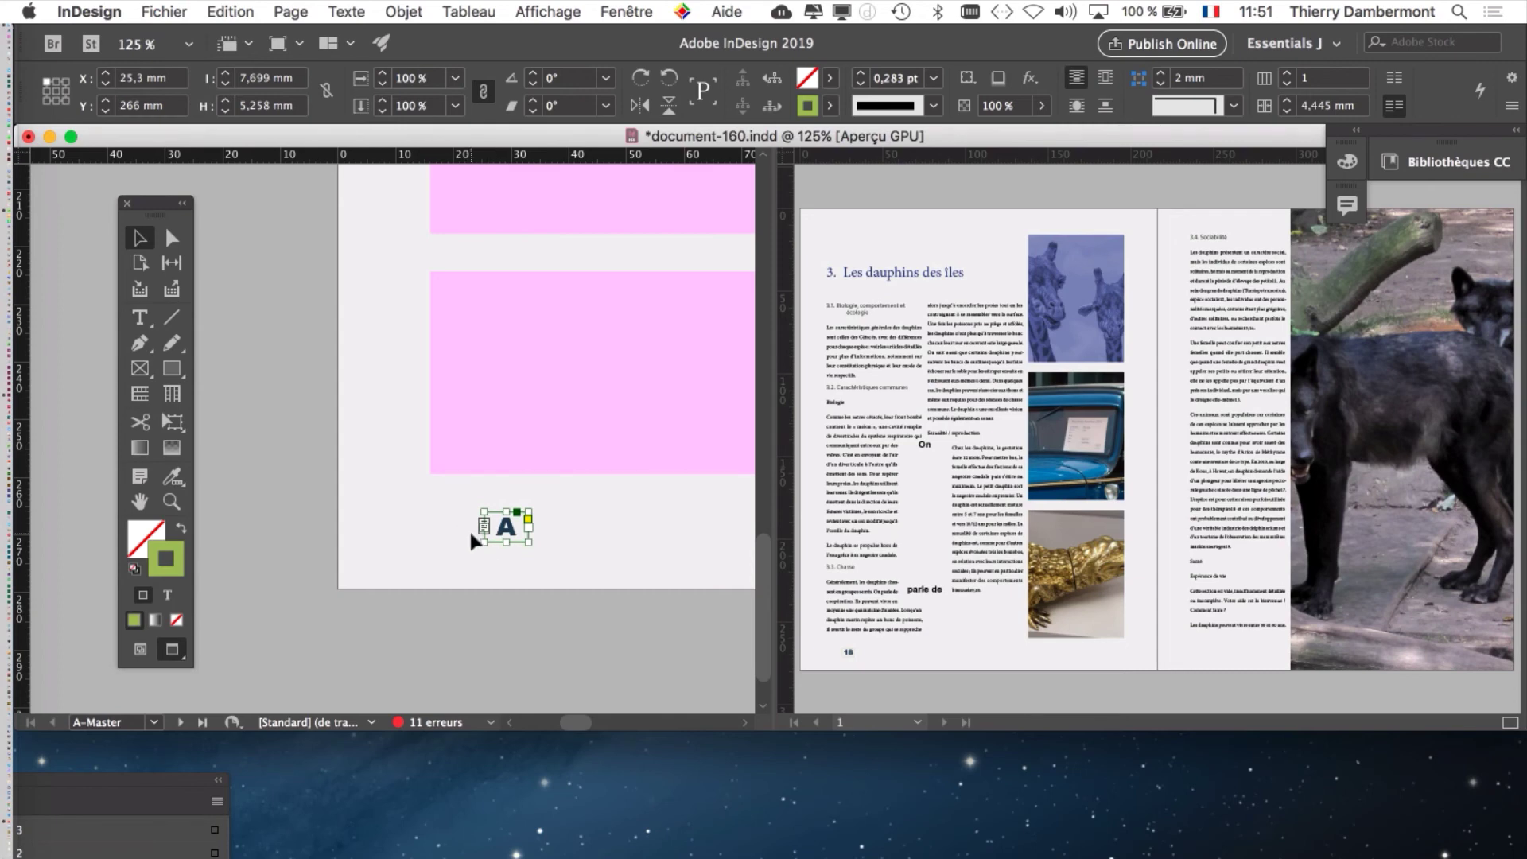
scroll(471, 534, "up", 2)
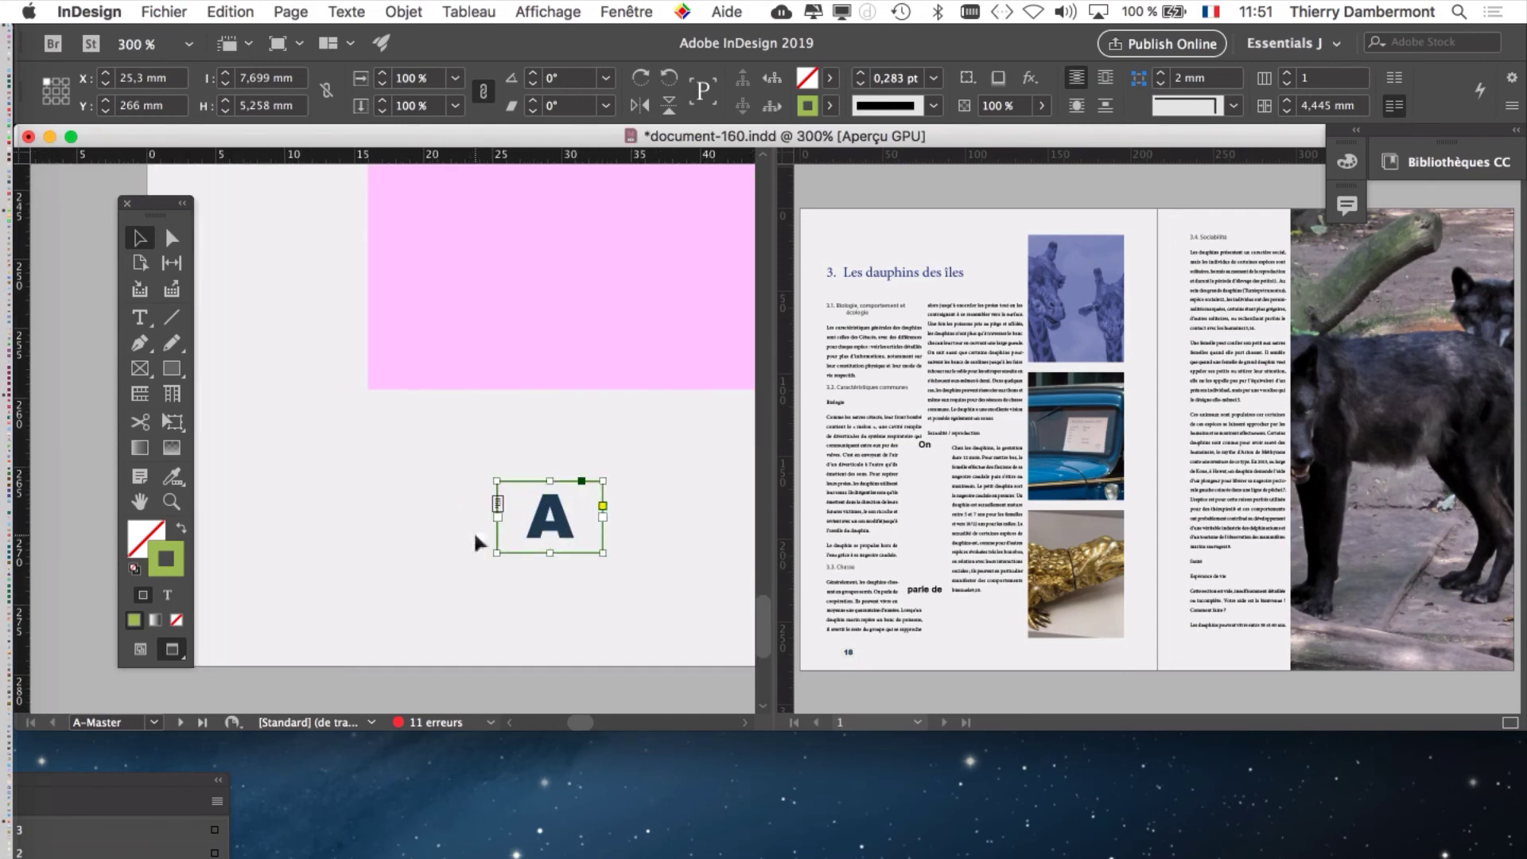
scroll(474, 531, "up", 2)
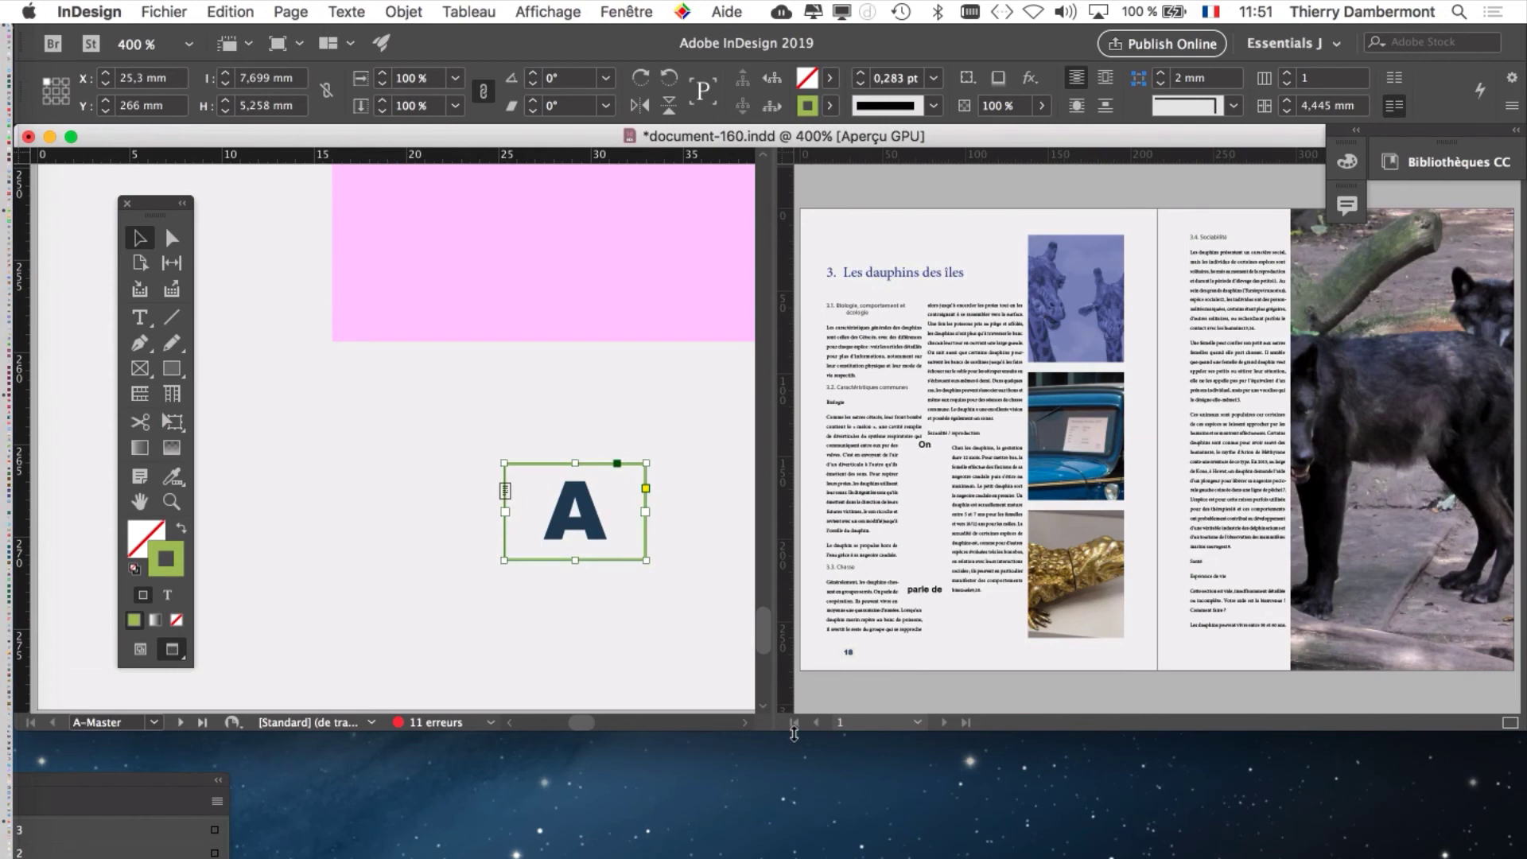
- Fit A-Master's spread in both views, unsplit the document window, and deselect the page-number frame
key("super+alt+0")
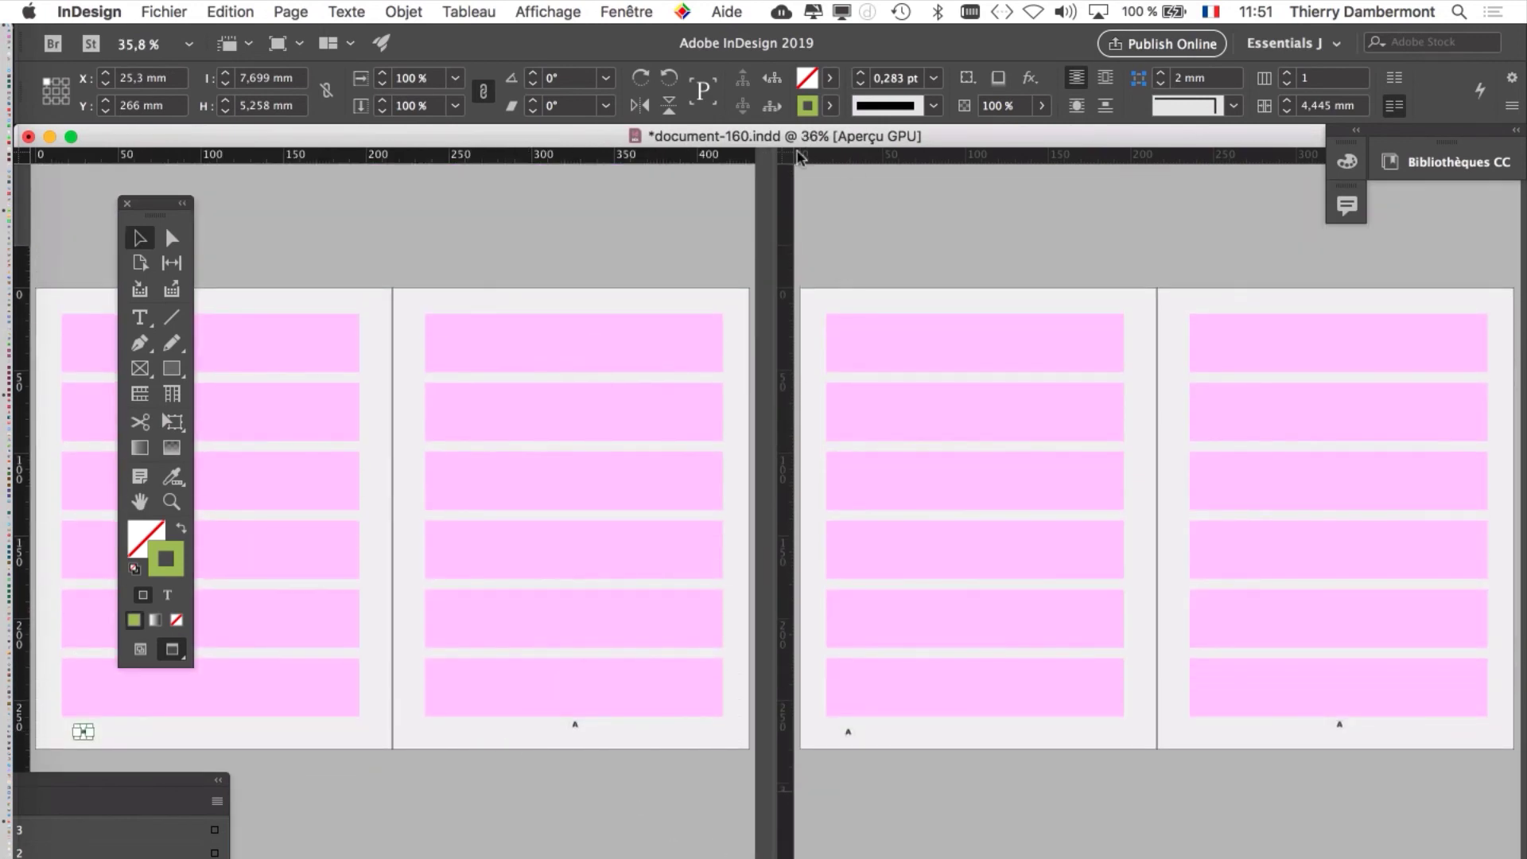
left_click(559, 12)
mouse_move(627, 12)
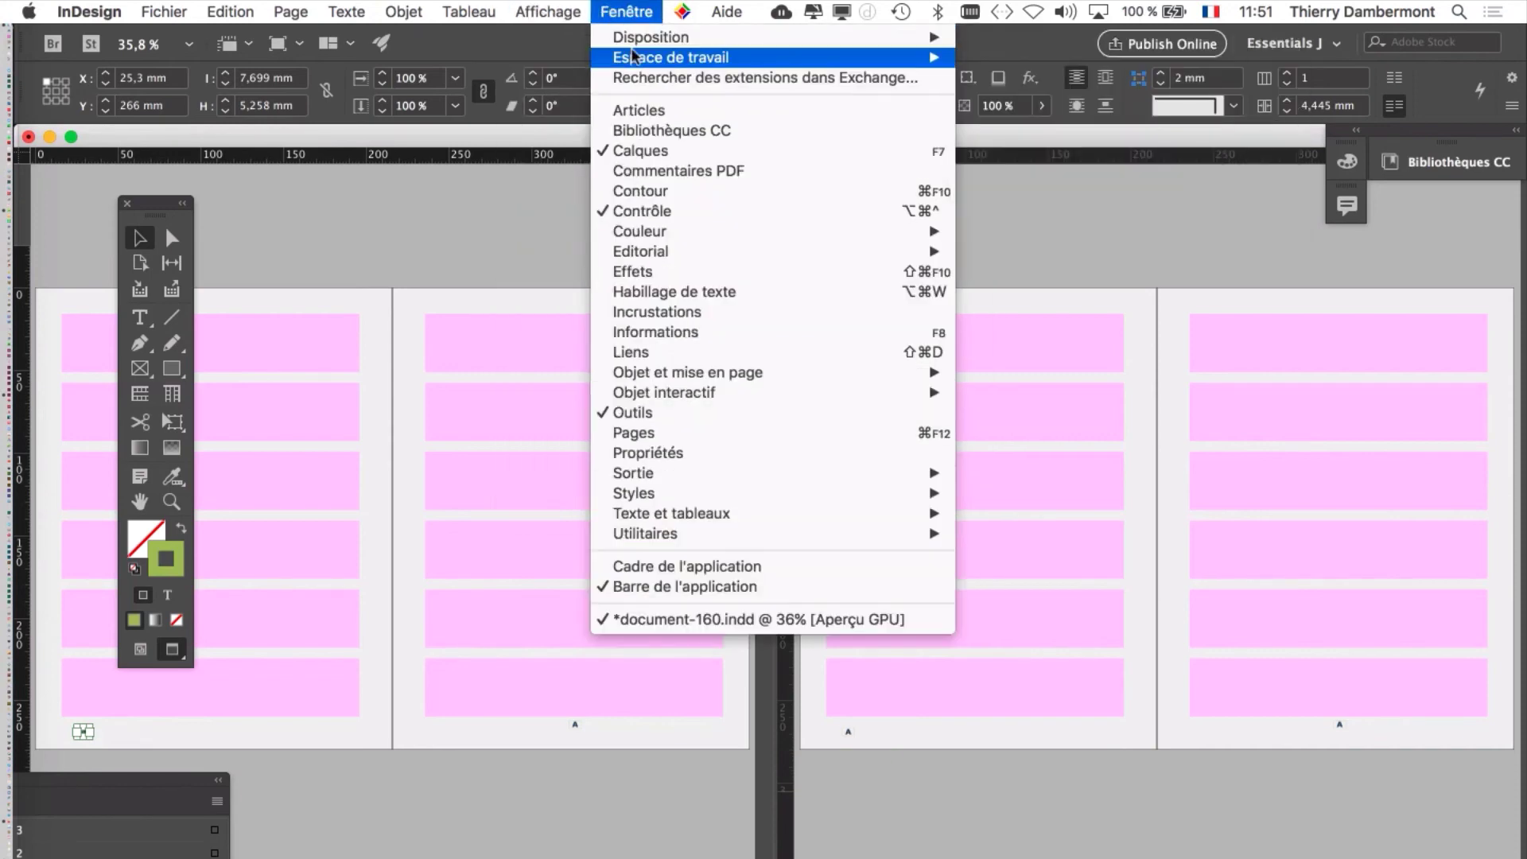
mouse_move(634, 55)
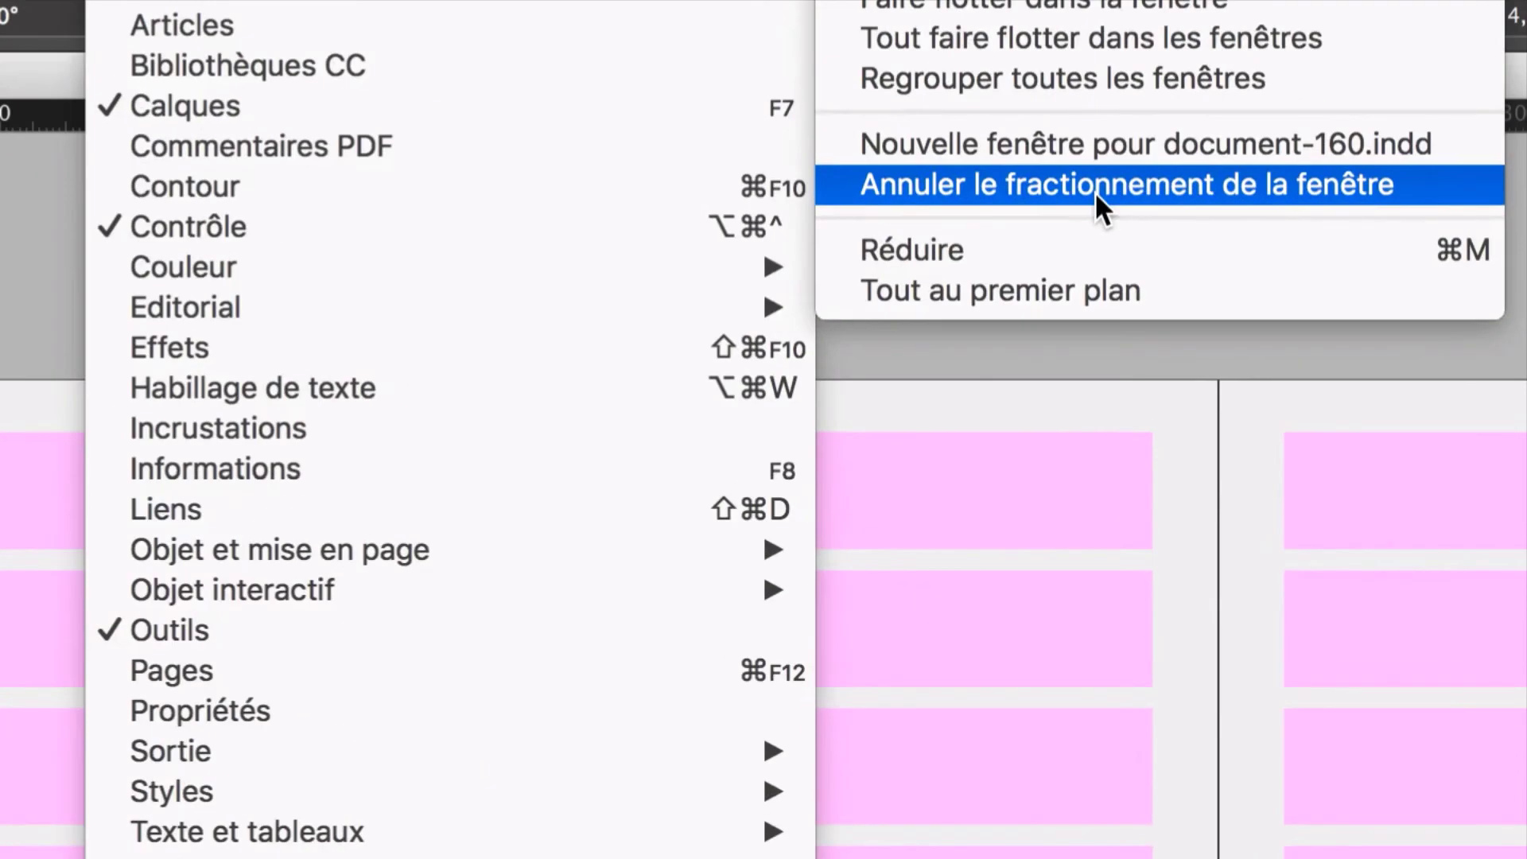
left_click(1096, 194)
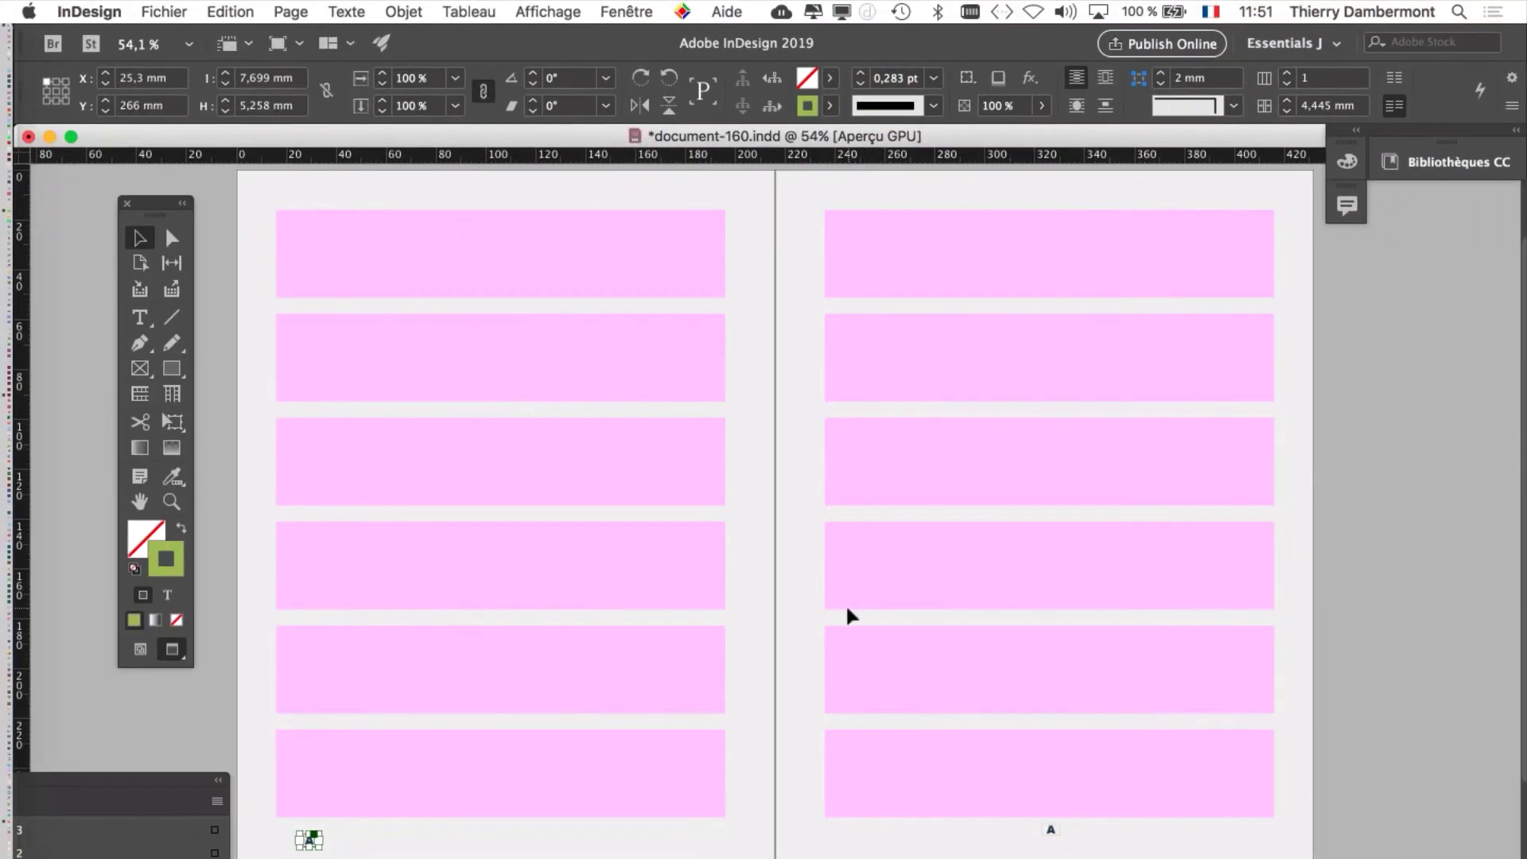
left_click(1406, 751)
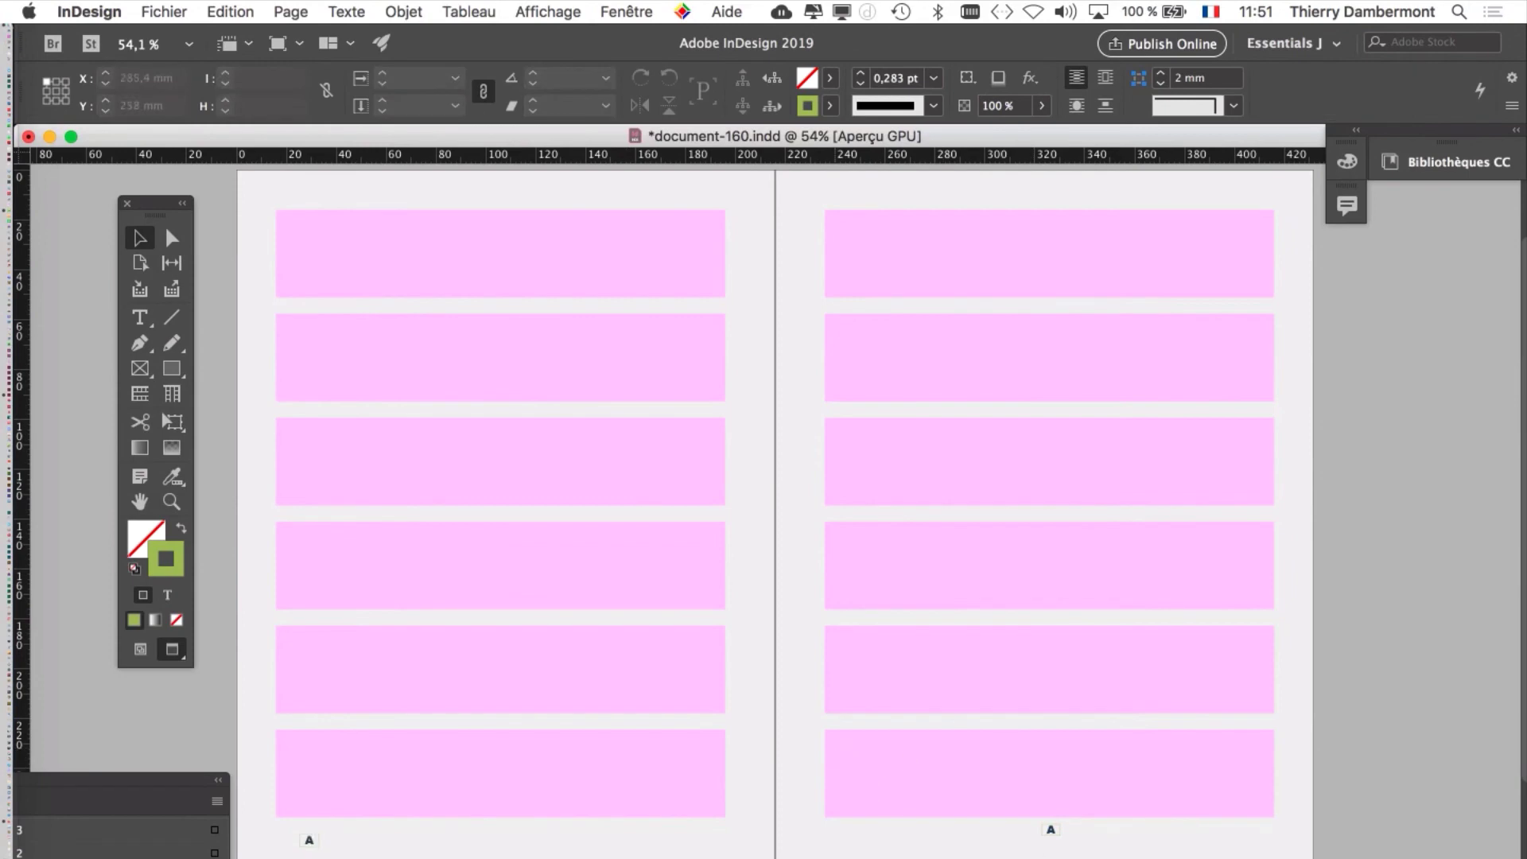
- Switch the screen mode to Normal to work around the page number at the foot of A-Master's left page
key("super+1")
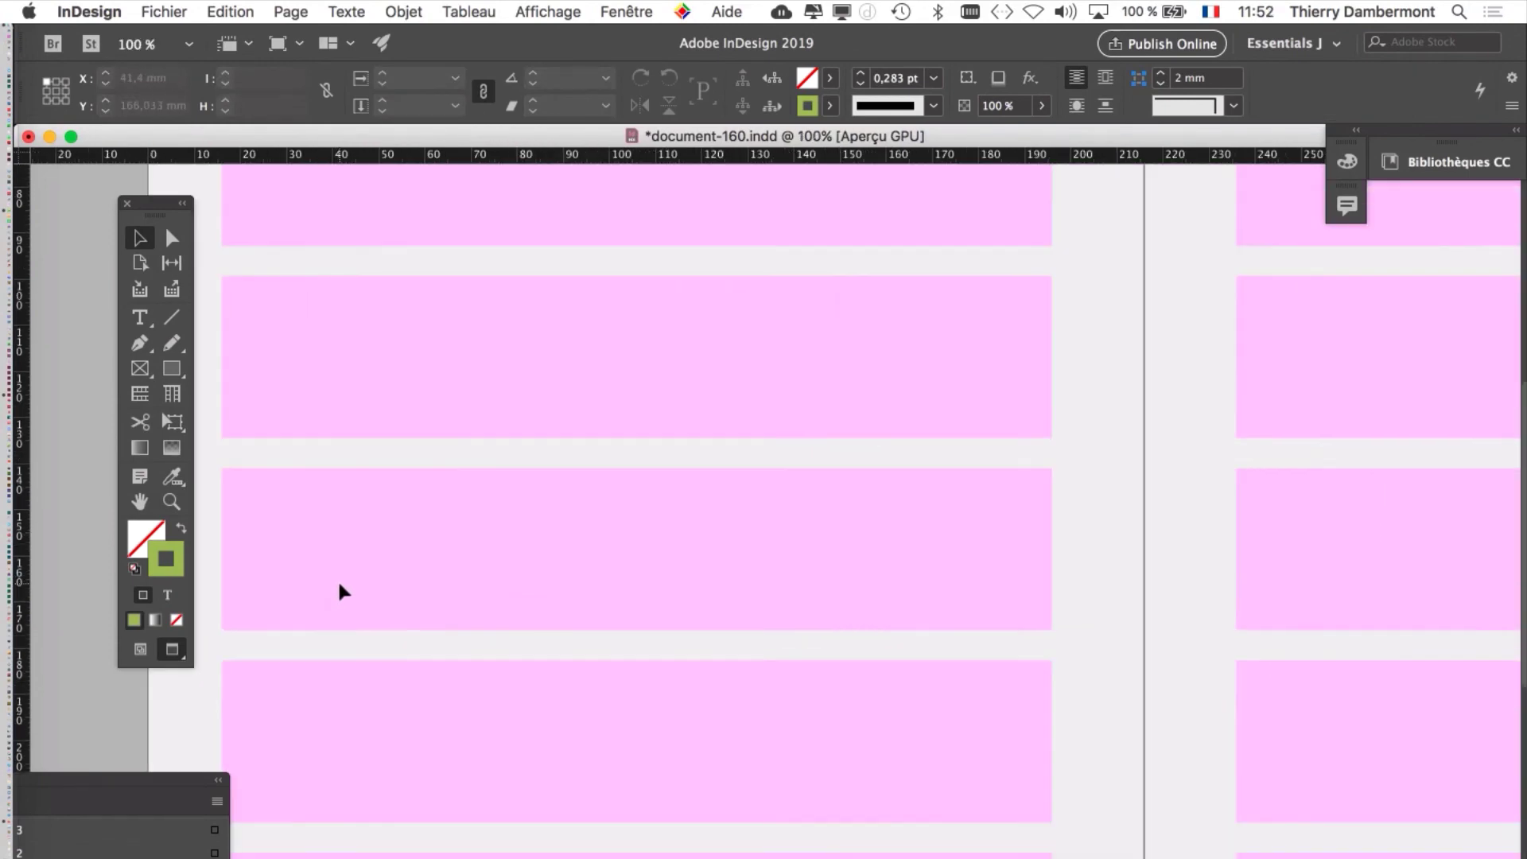
key("super+equal")
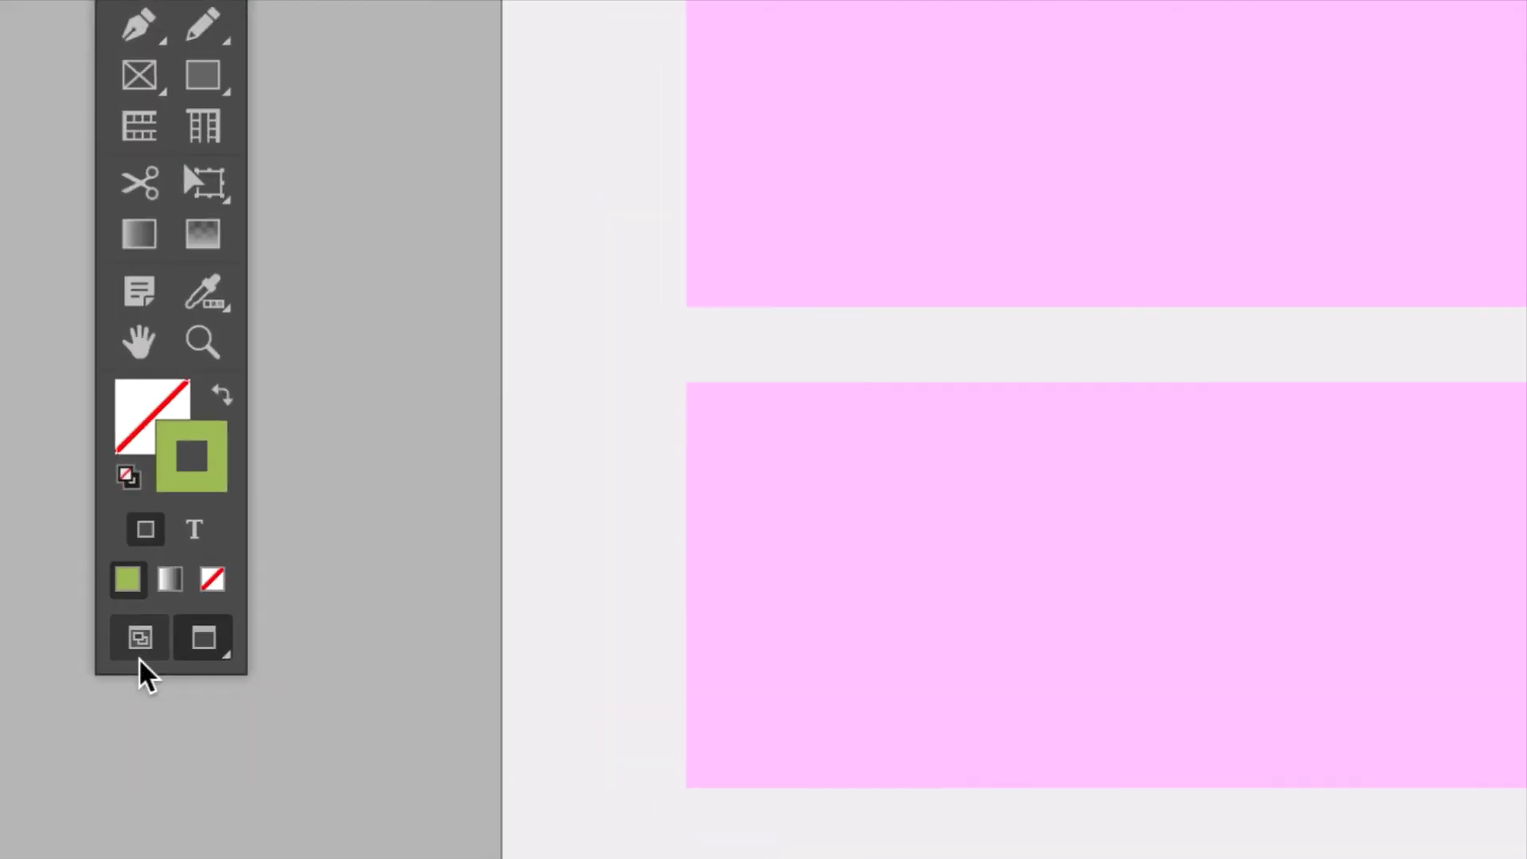
left_click(138, 644)
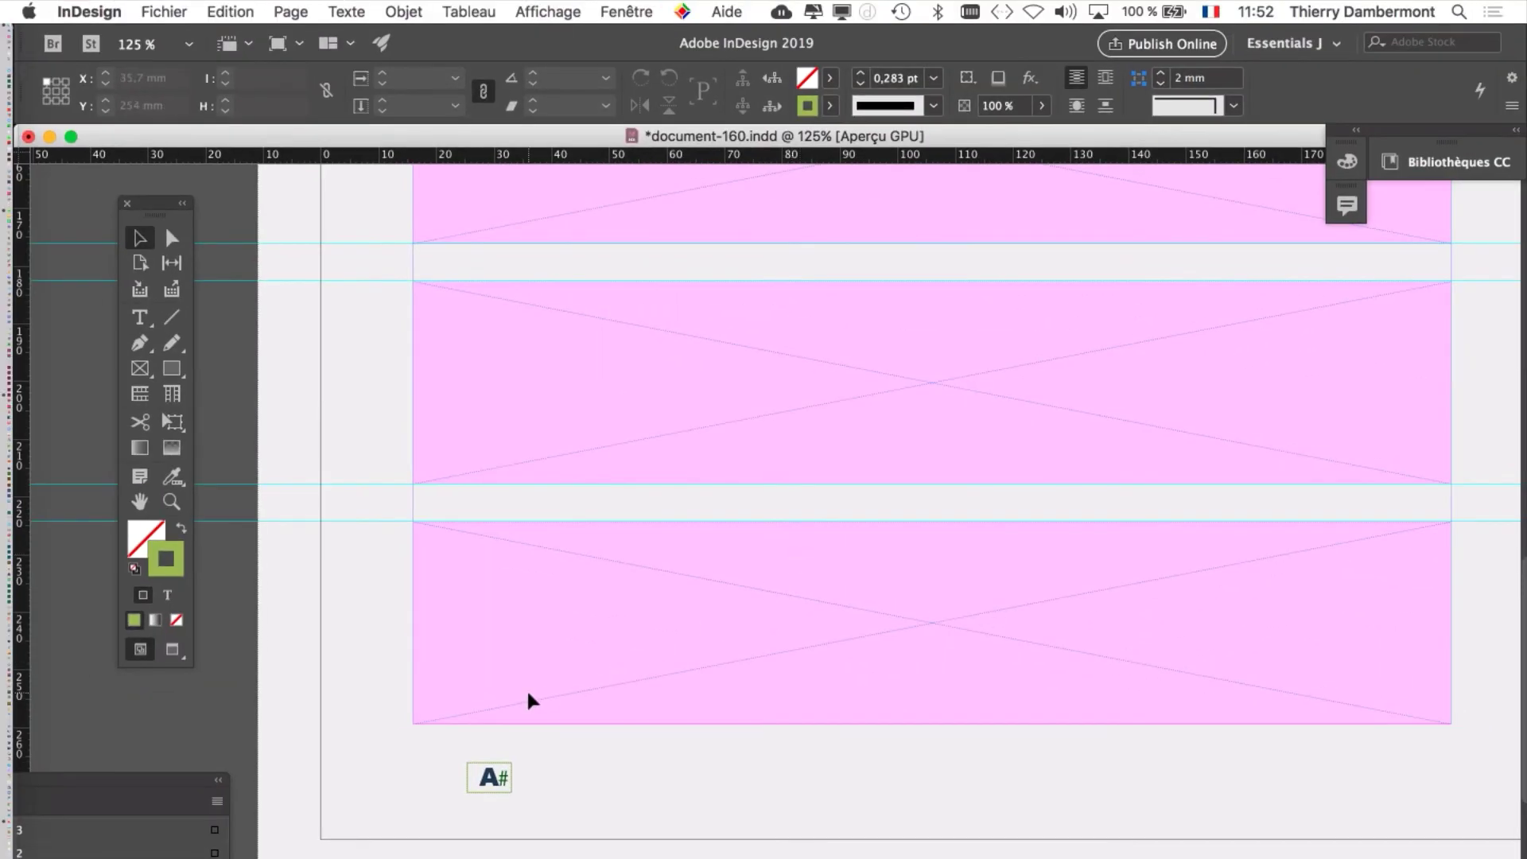
scroll(526, 689, "up", 2)
left_click_drag(602, 695, 855, 307)
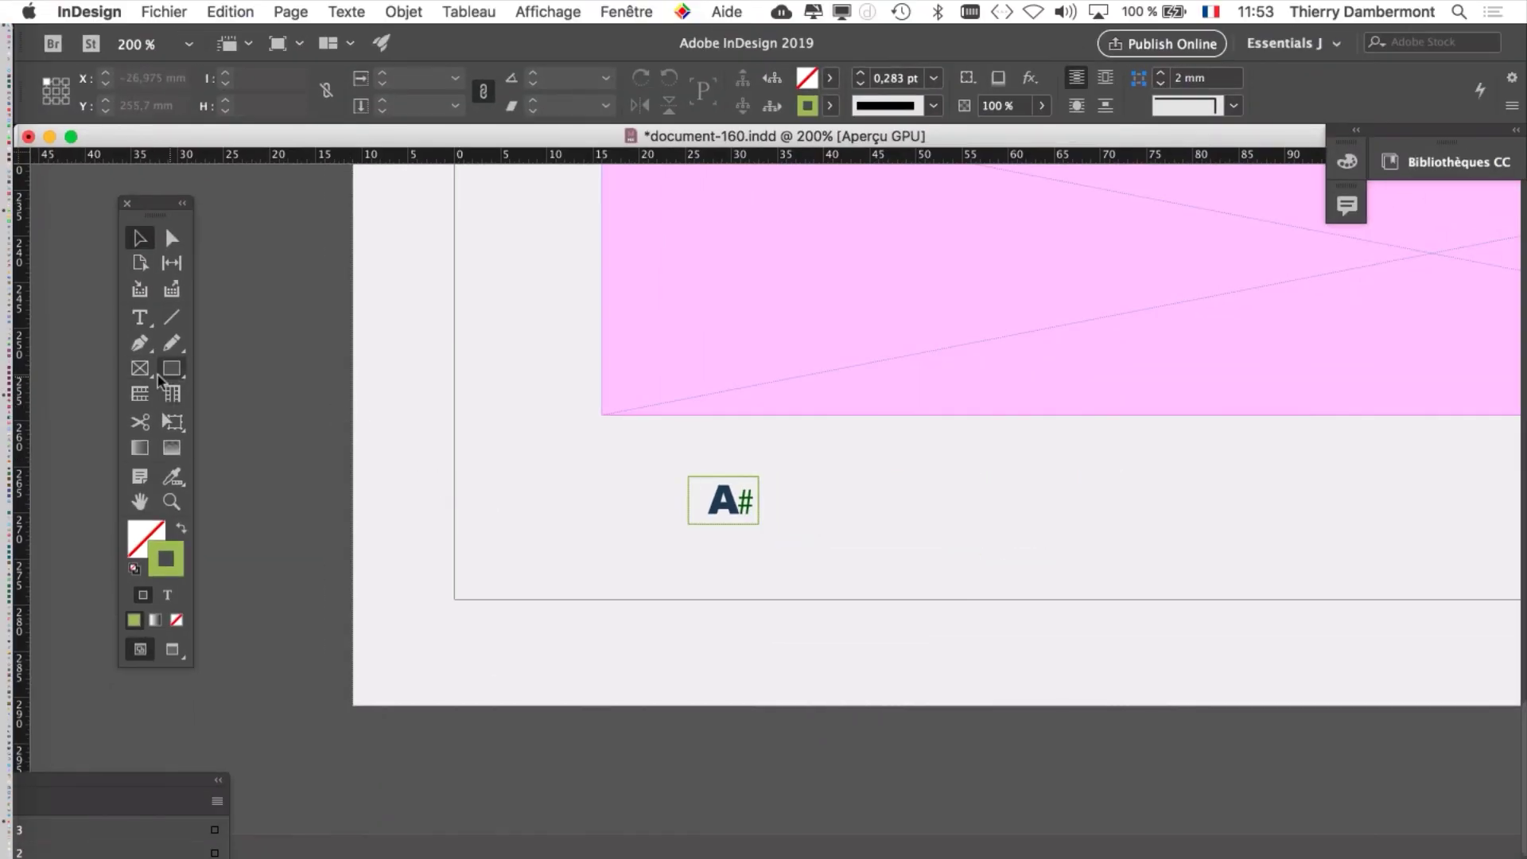
- Draw a rectangle frame with no fill and no stroke across the left page's outer edge, beside the page number
left_click(172, 372)
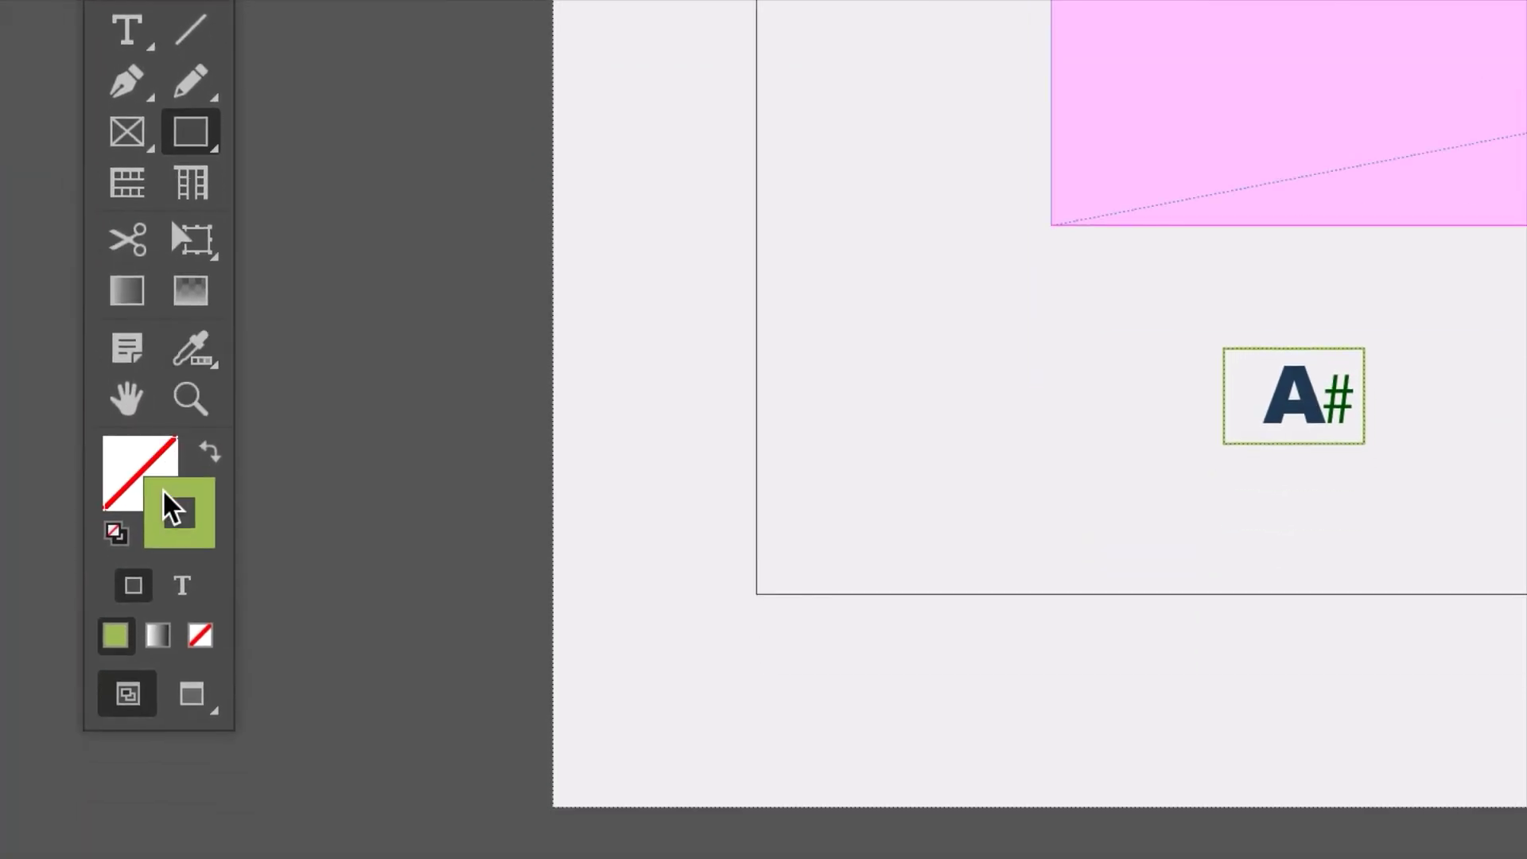
left_click(128, 131)
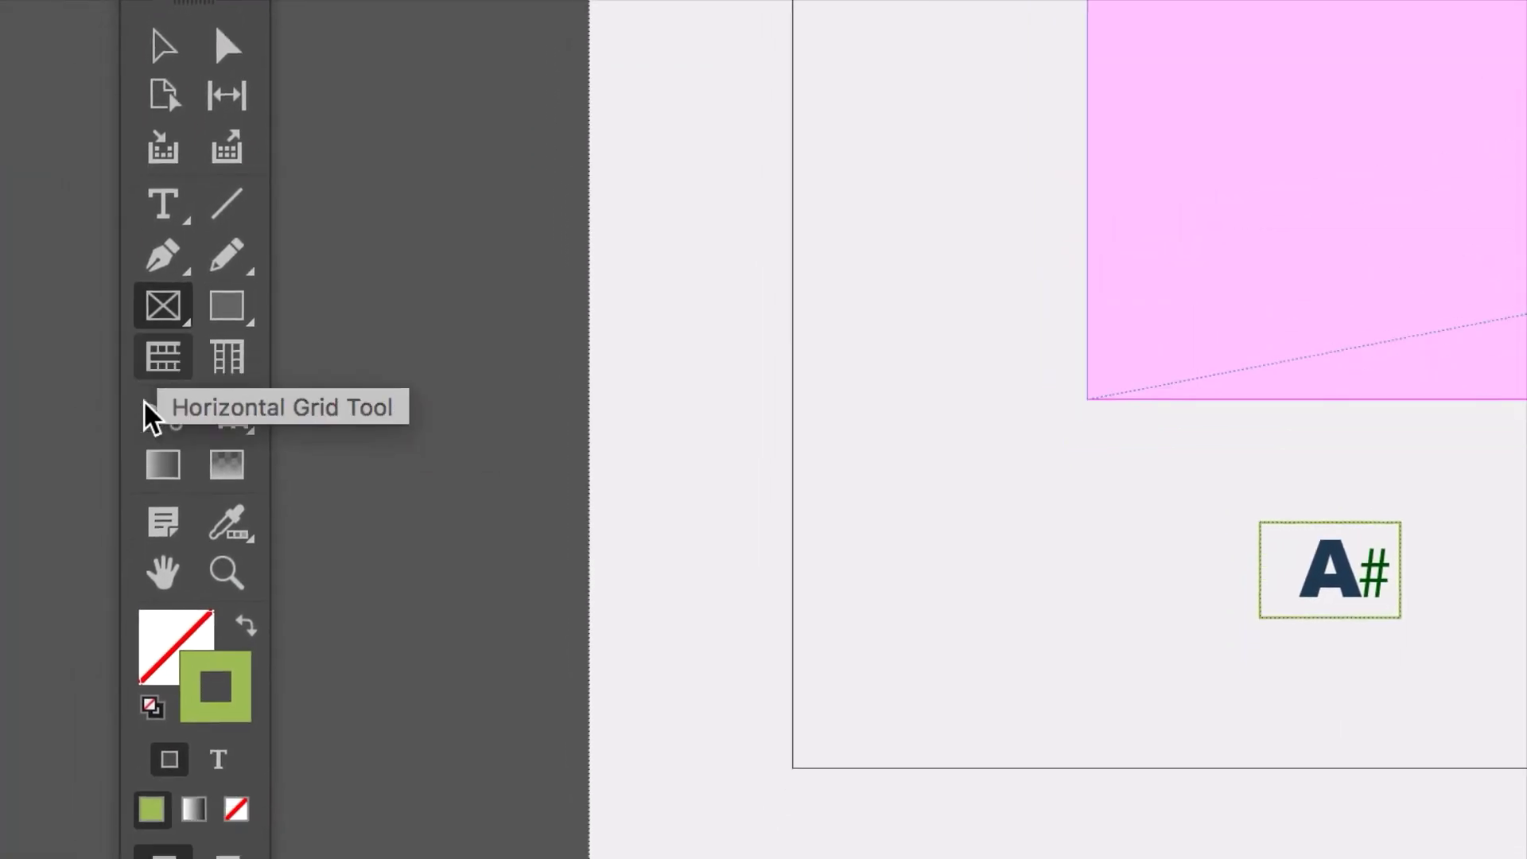
left_click(221, 855)
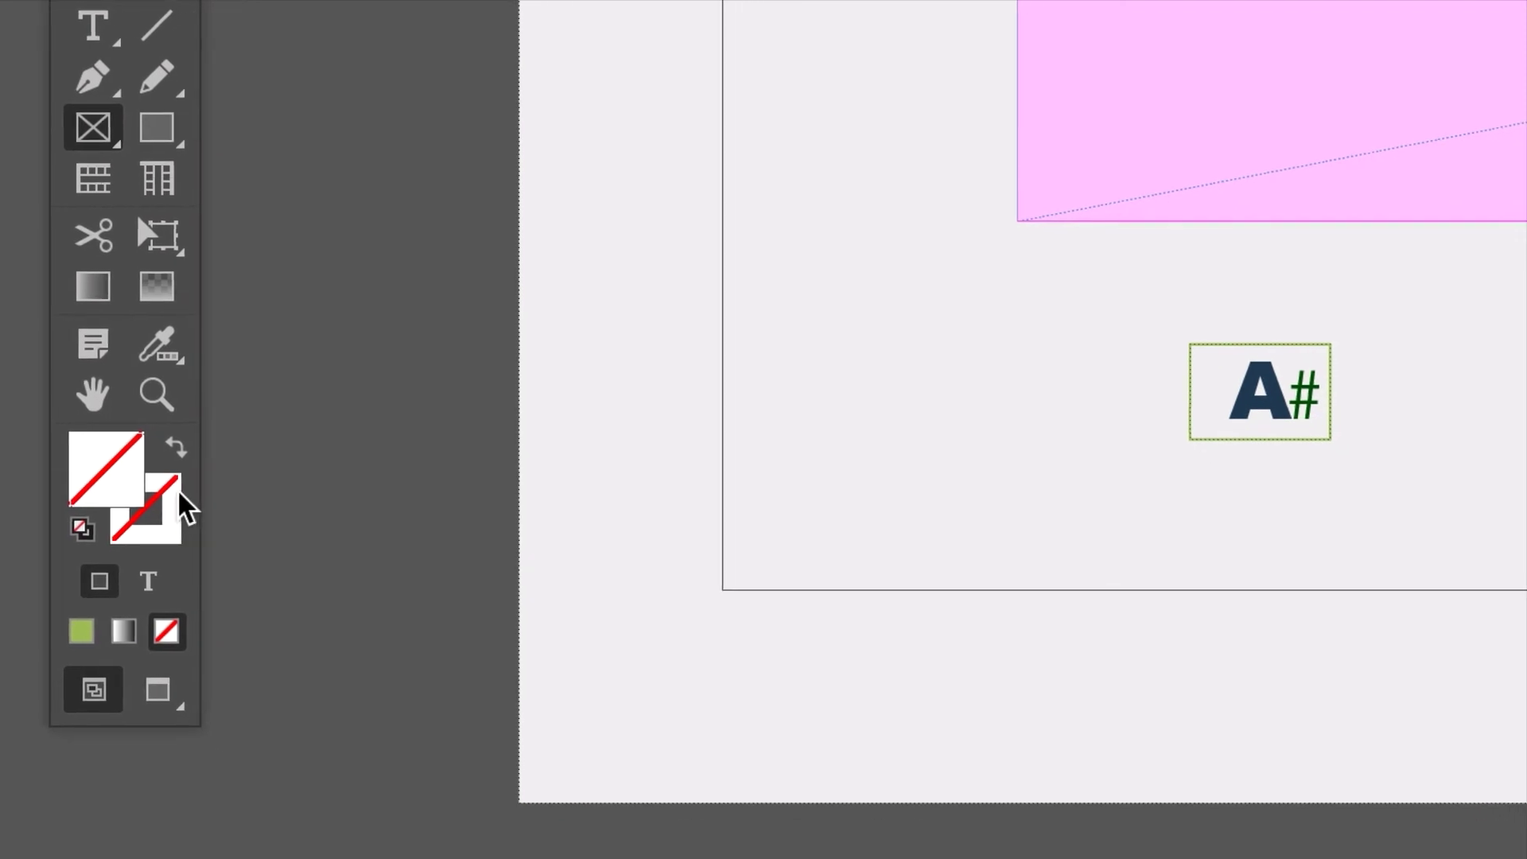
left_click(224, 511)
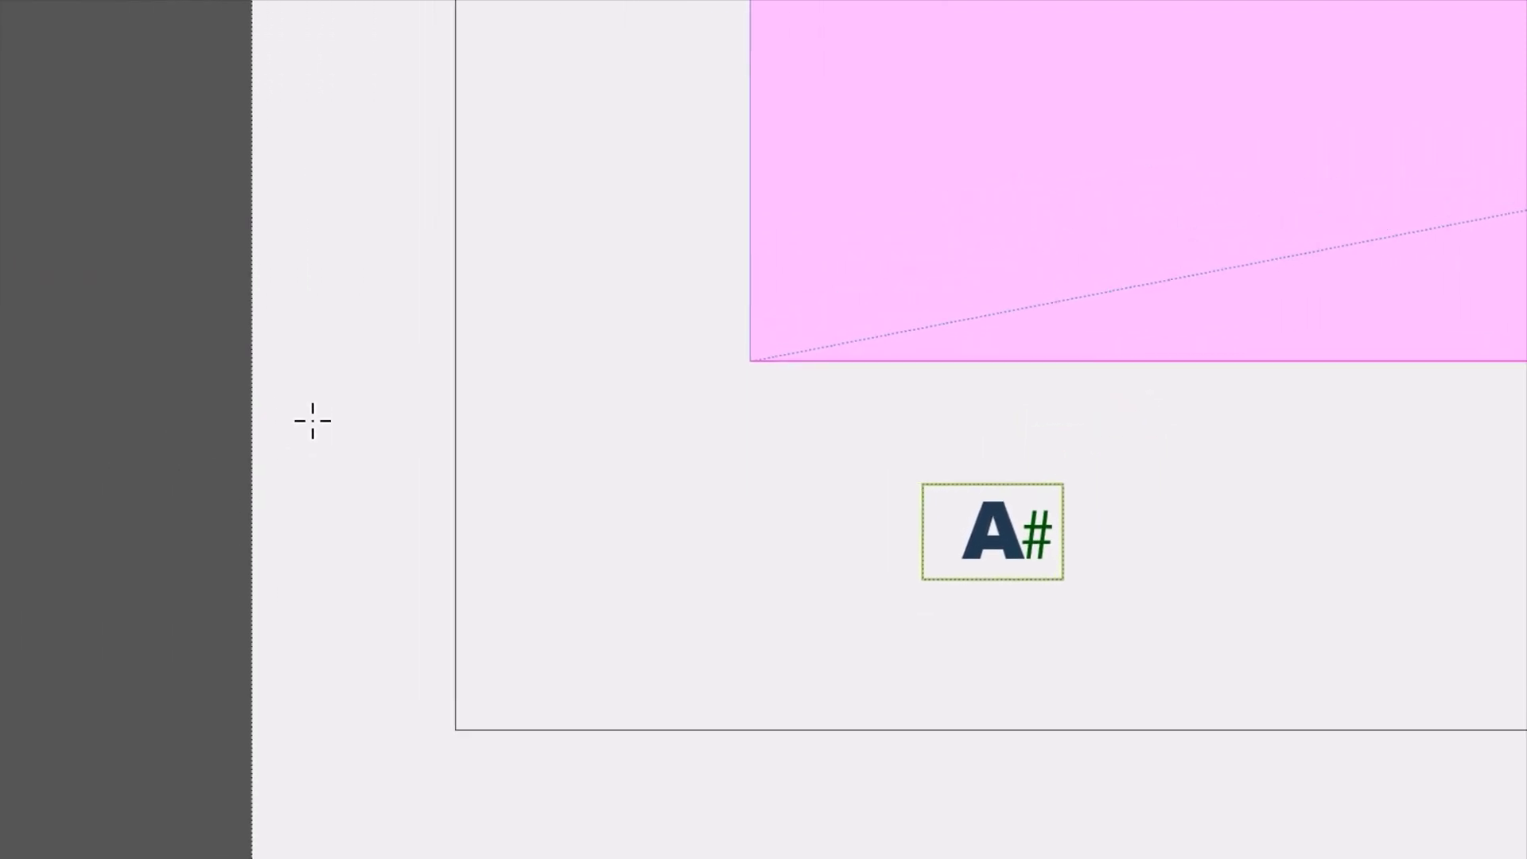
left_click_drag(559, 384, 848, 530)
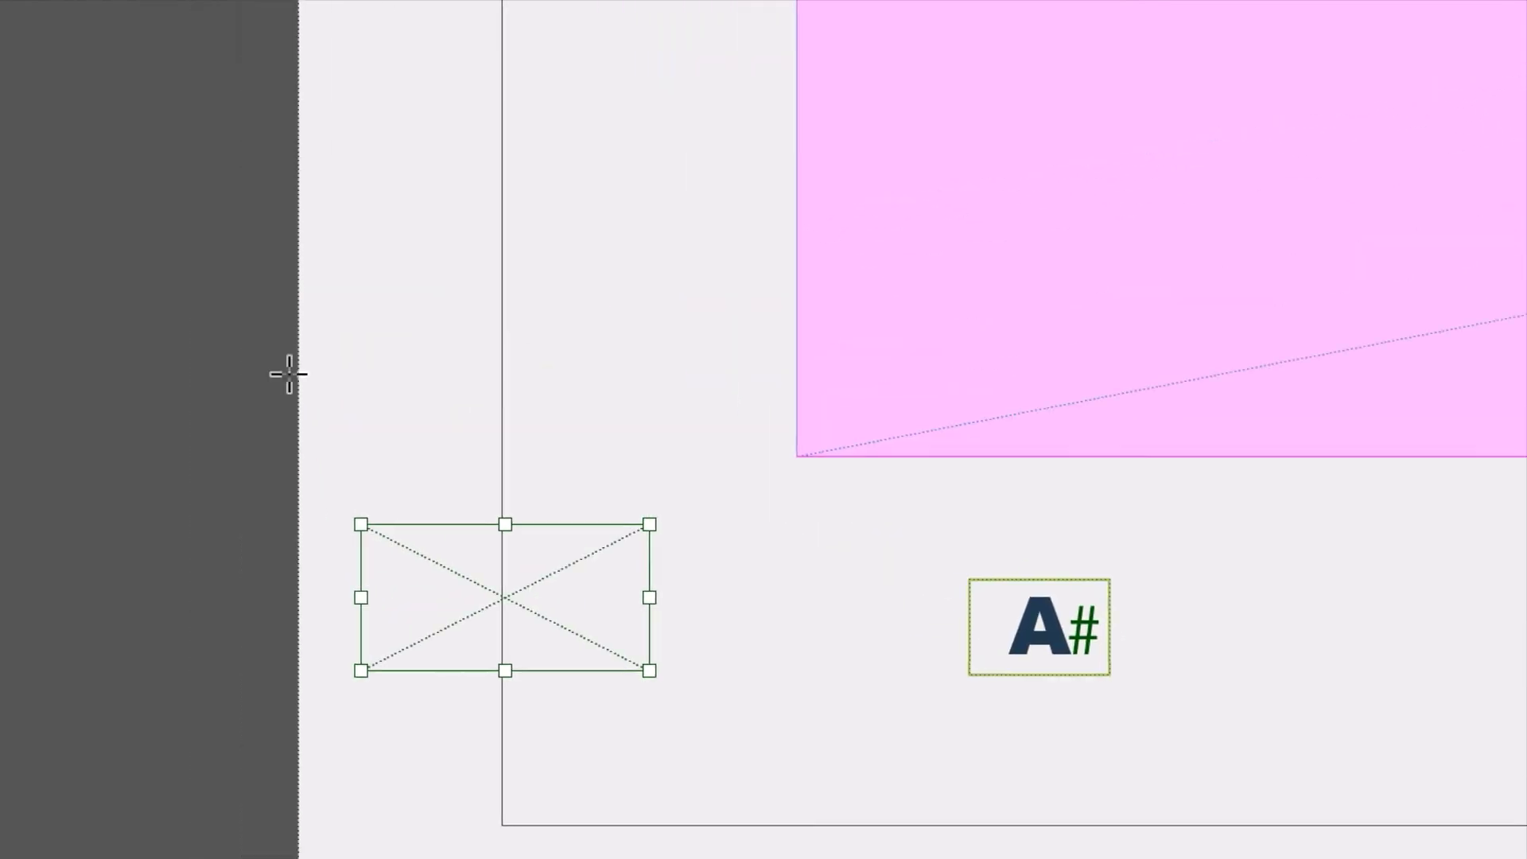
- Resize the frame to 36,35 × 14,5 mm so it spans from the outer bleed edge to the page-number frame
left_click(151, 286)
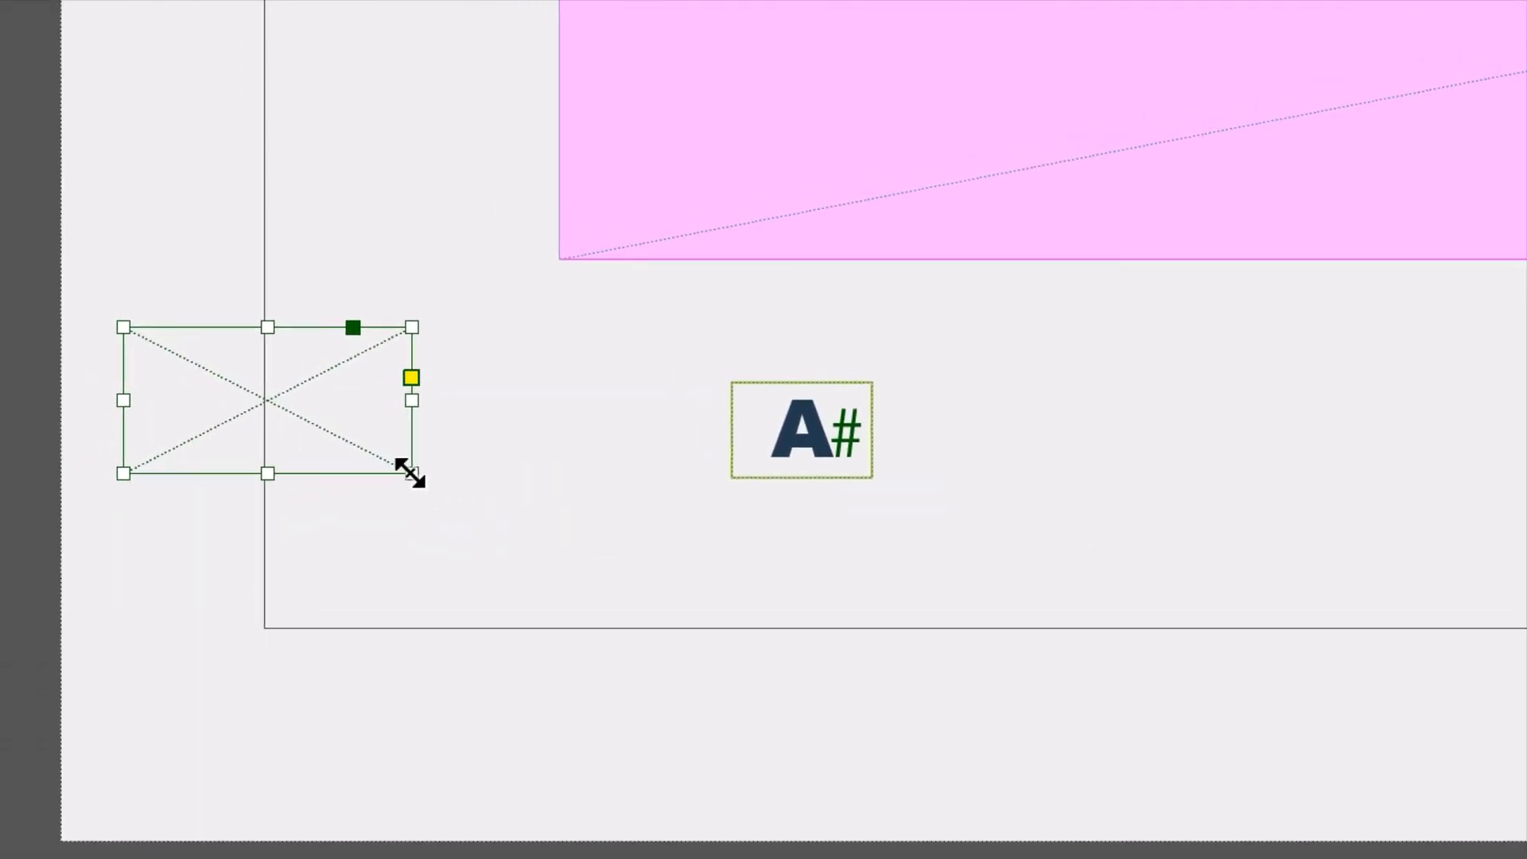
left_click_drag(921, 840, 1171, 858)
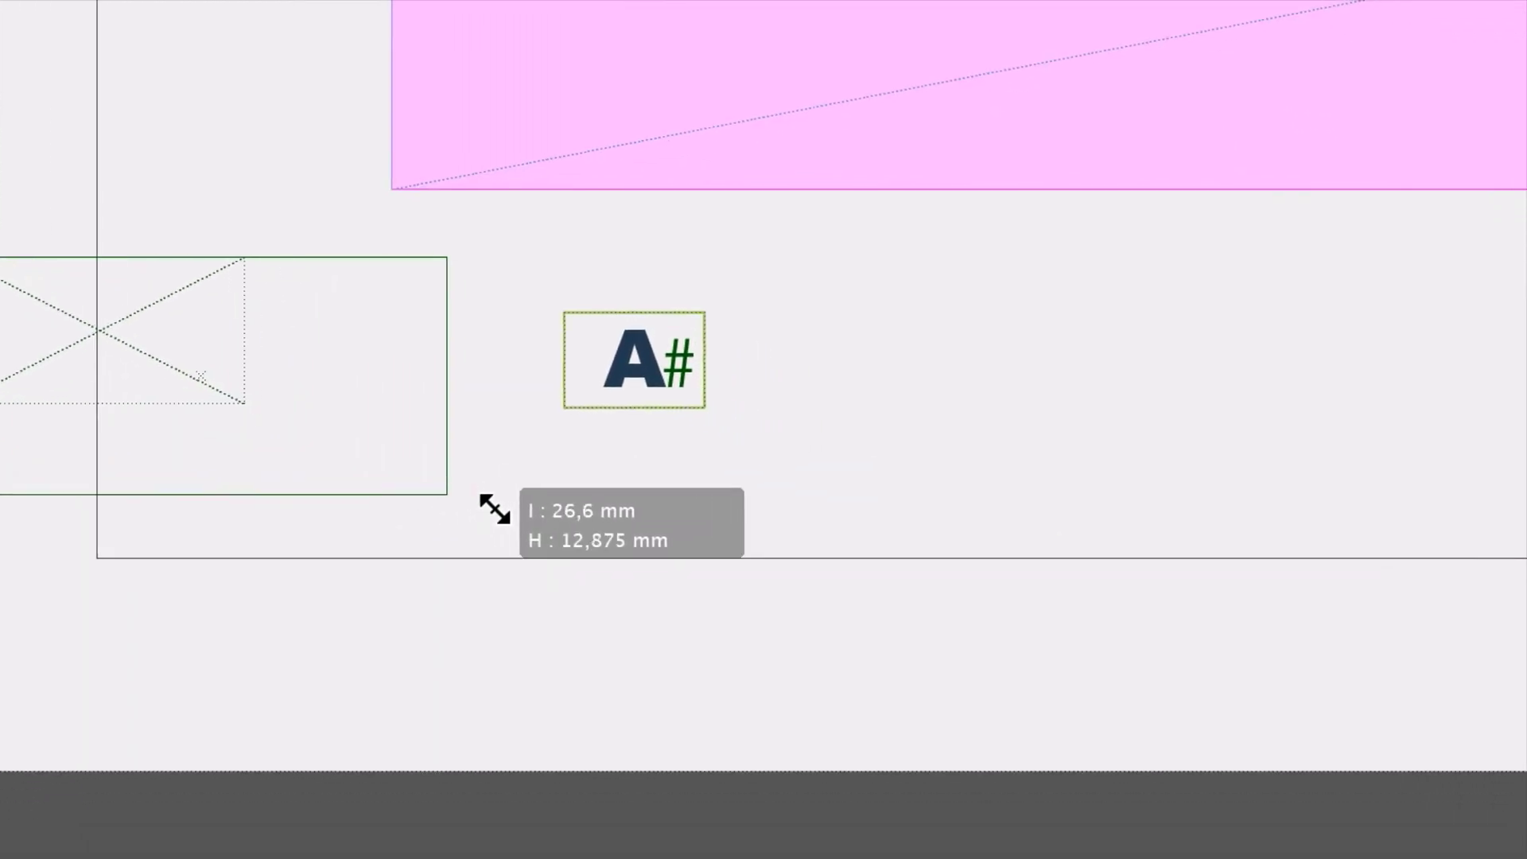
left_click_drag(494, 509, 517, 516)
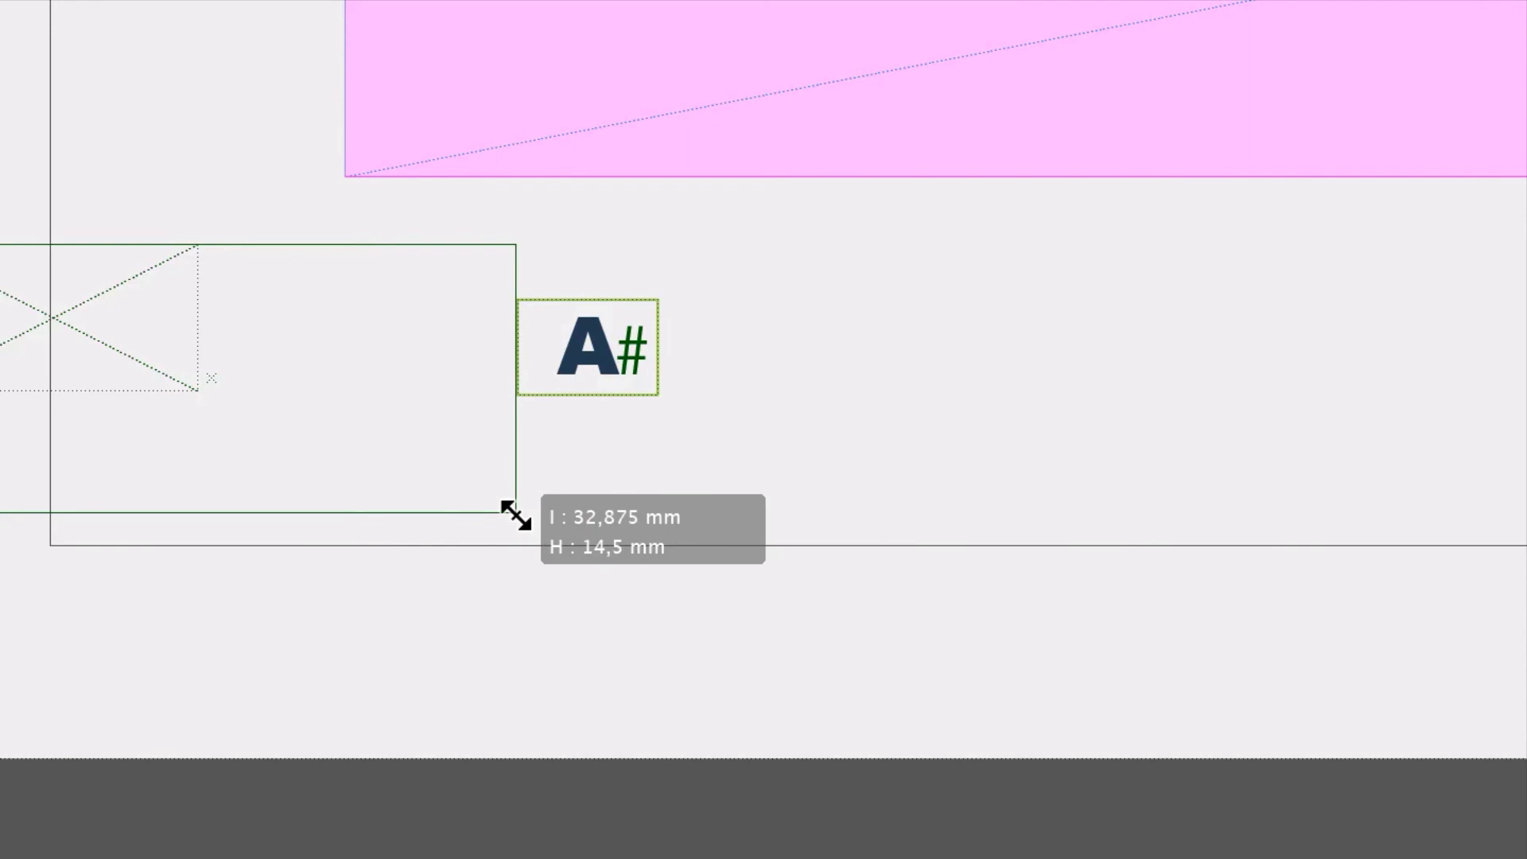
left_click_drag(515, 515, 518, 460)
scroll(517, 497, "up", 5)
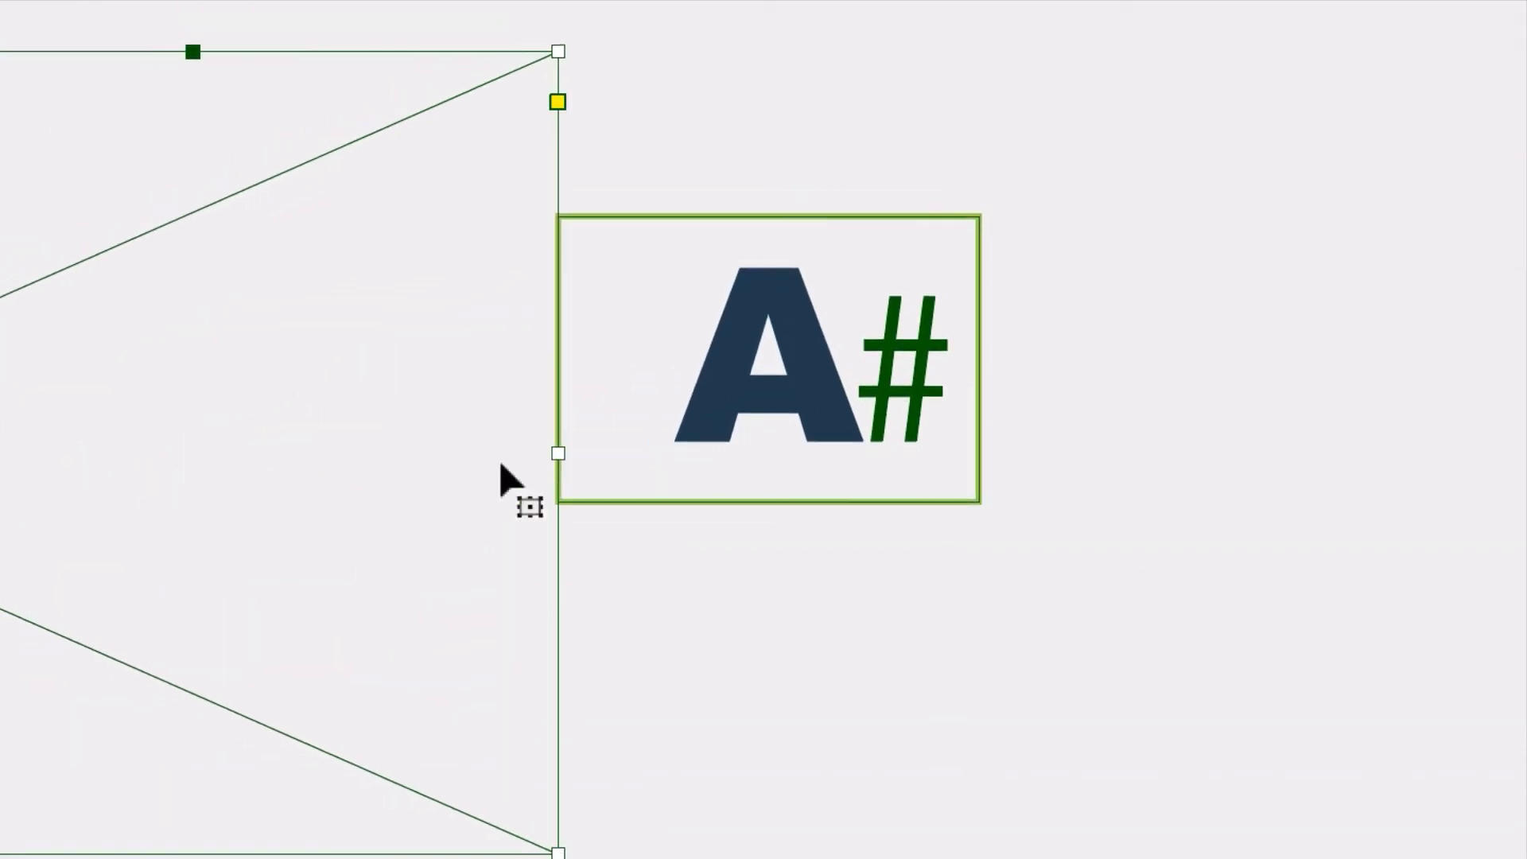
scroll(375, 477, "left", 3)
scroll(381, 480, "down", 2)
left_click_drag(381, 480, 562, 477)
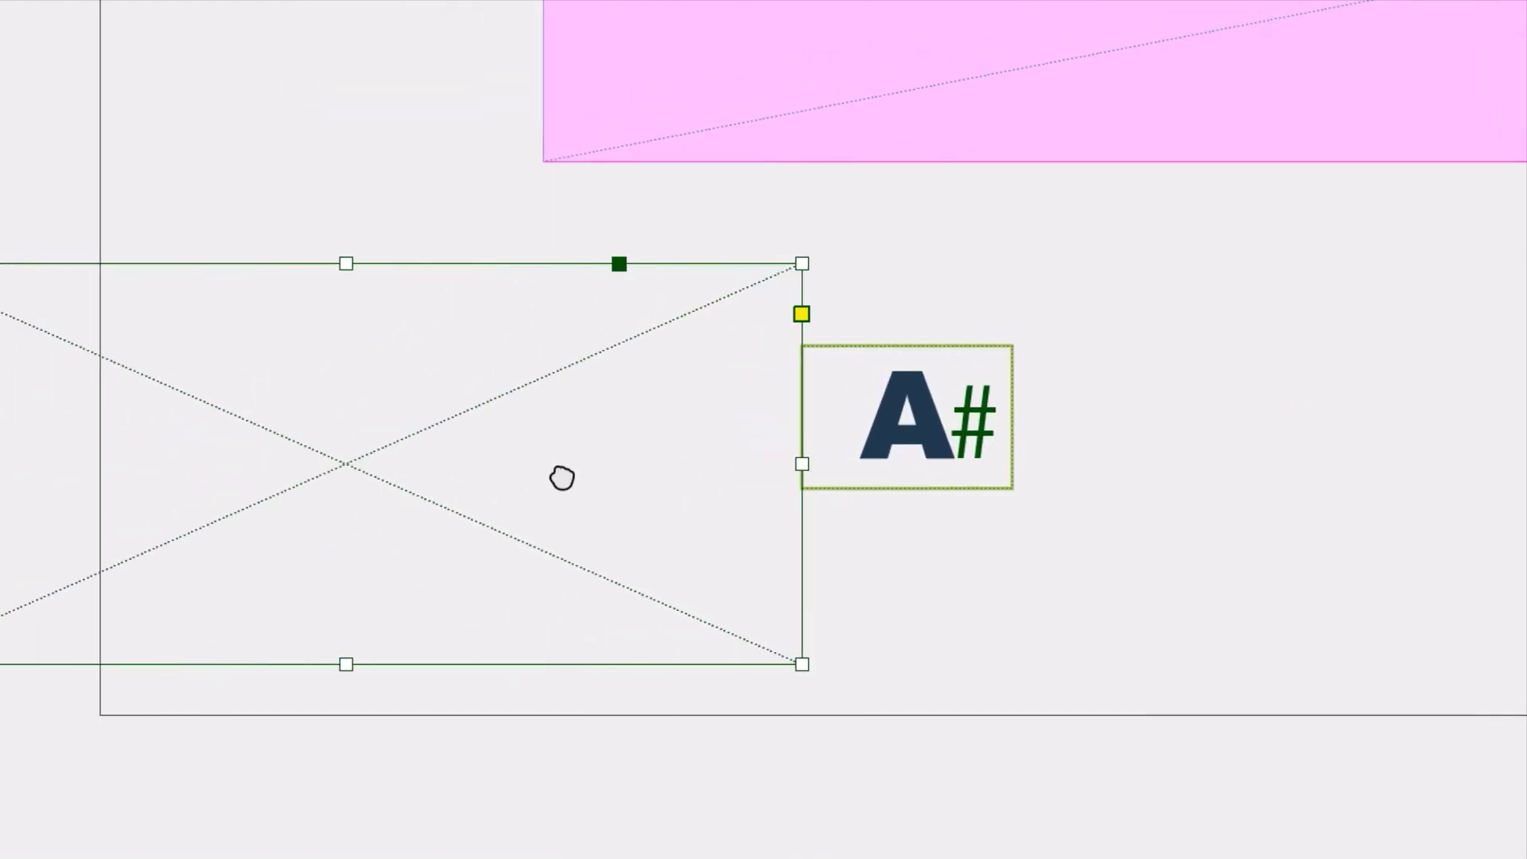
left_click_drag(337, 470, 303, 473)
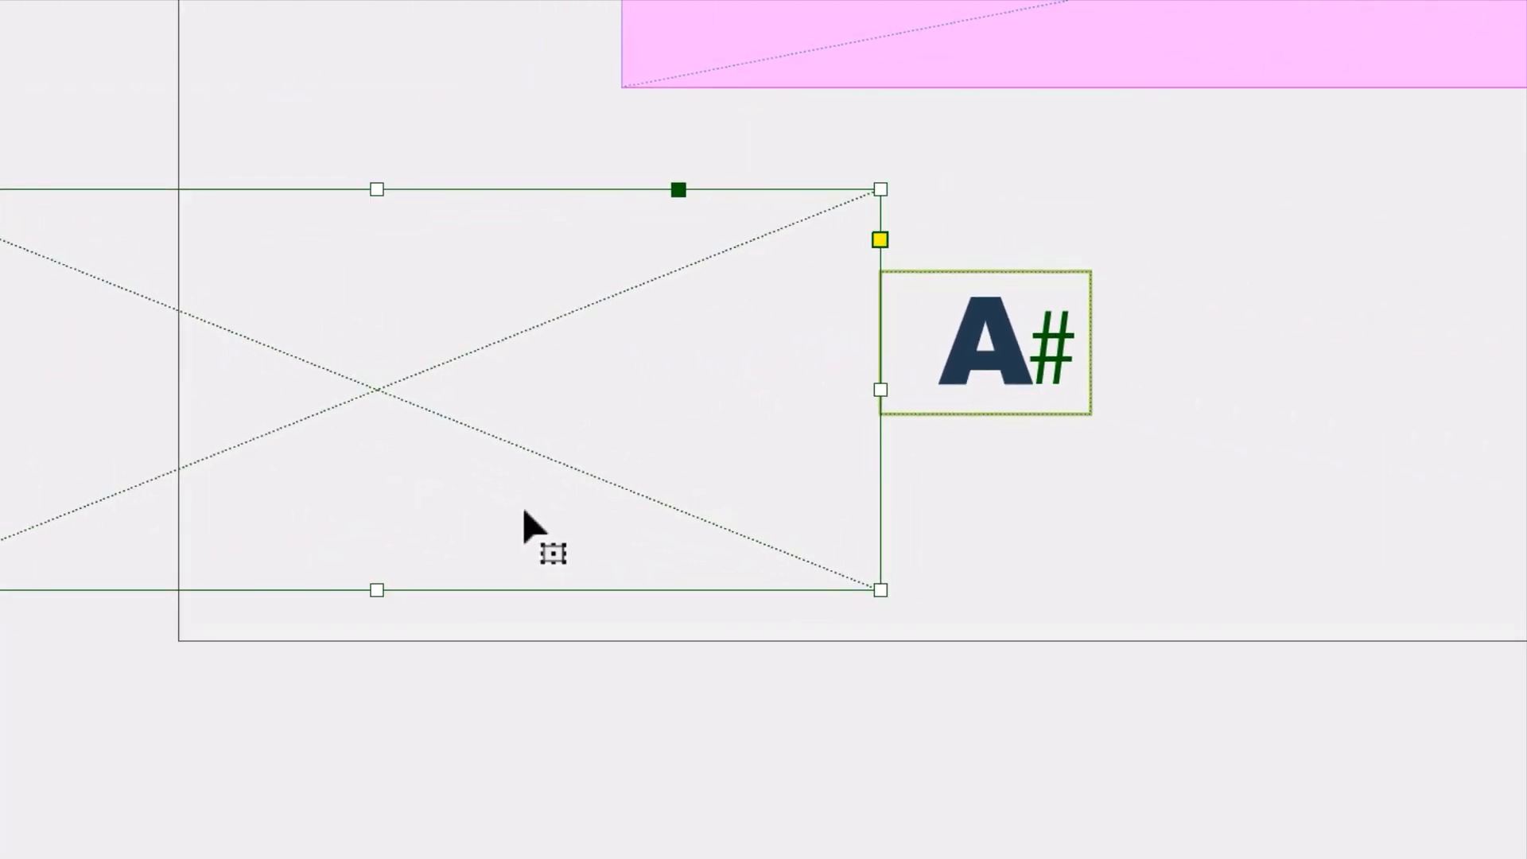
scroll(522, 524, "down", 2)
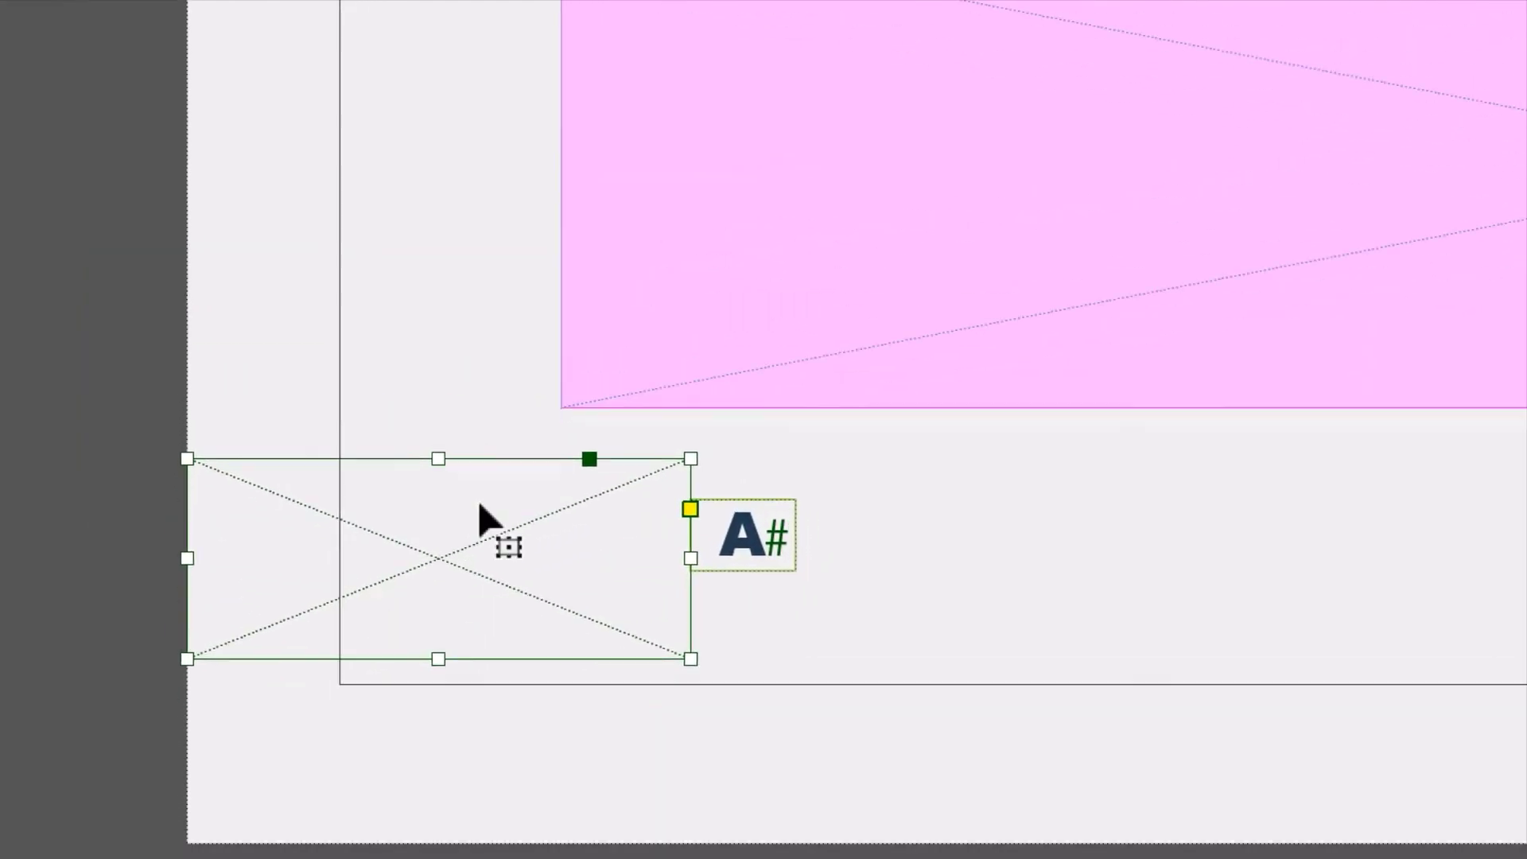
- Duplicate the frame below the page number and resize the copy to 9,8 × 19,7 mm, reaching down to the bottom bleed edge
key("ctrl+shift+a")
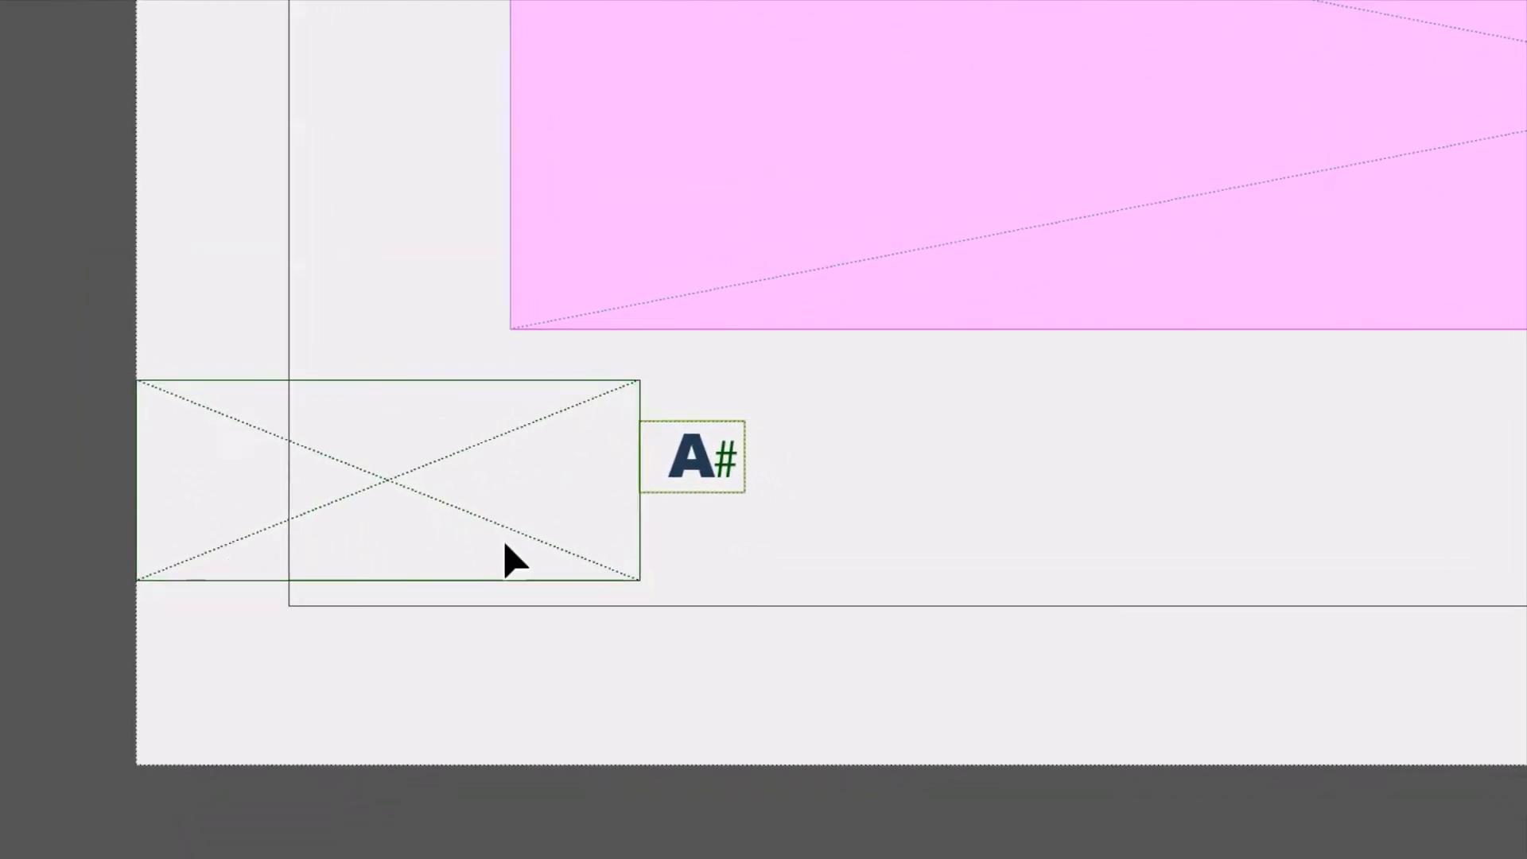
left_click_drag(506, 544, 881, 750)
left_click_drag(642, 627, 643, 626)
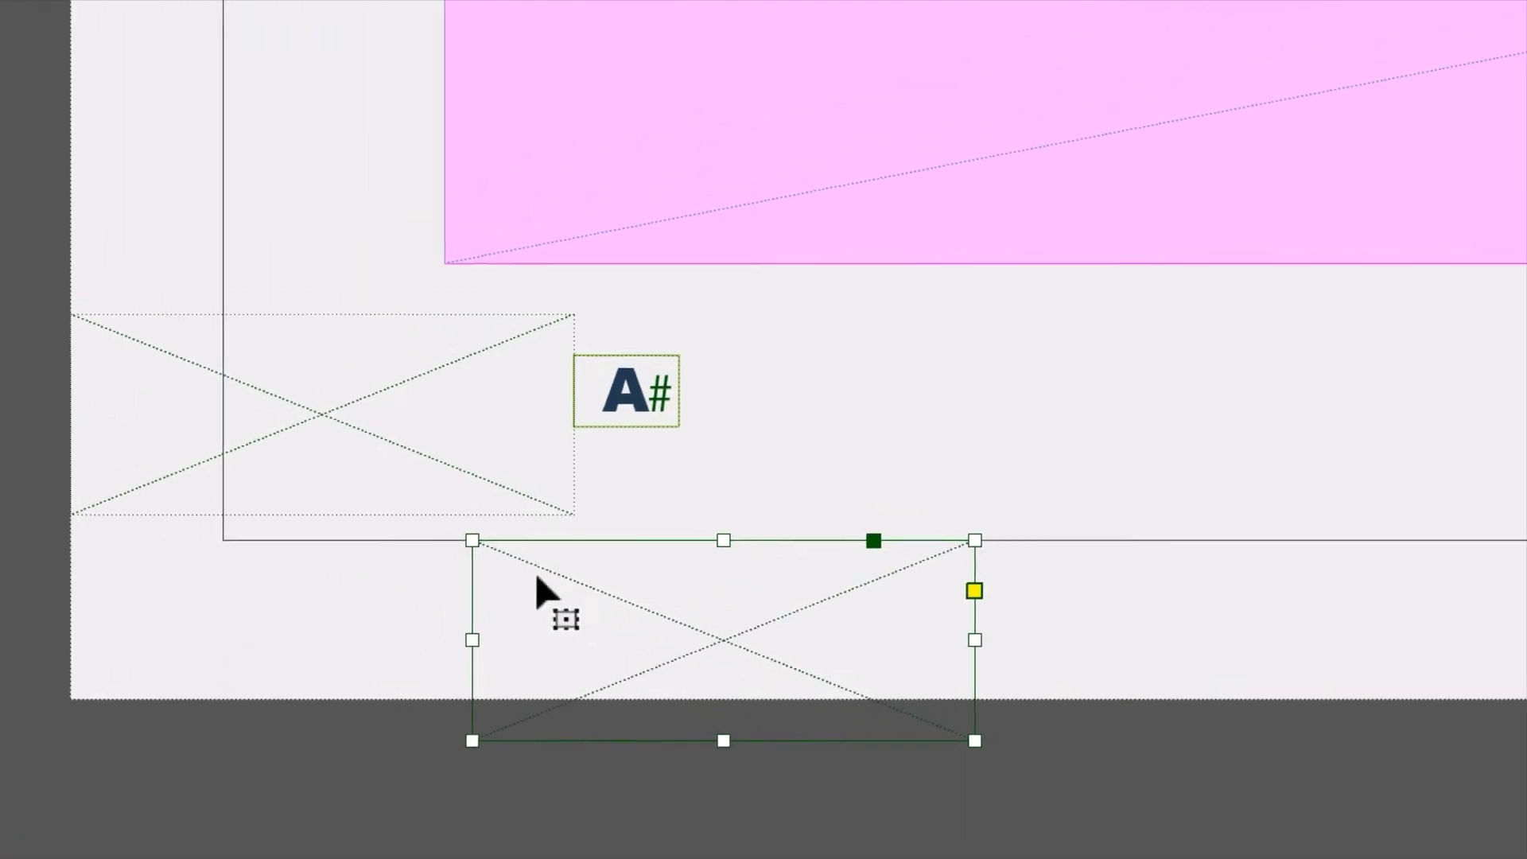
left_click_drag(284, 468, 396, 402)
left_click_drag(555, 544, 569, 494)
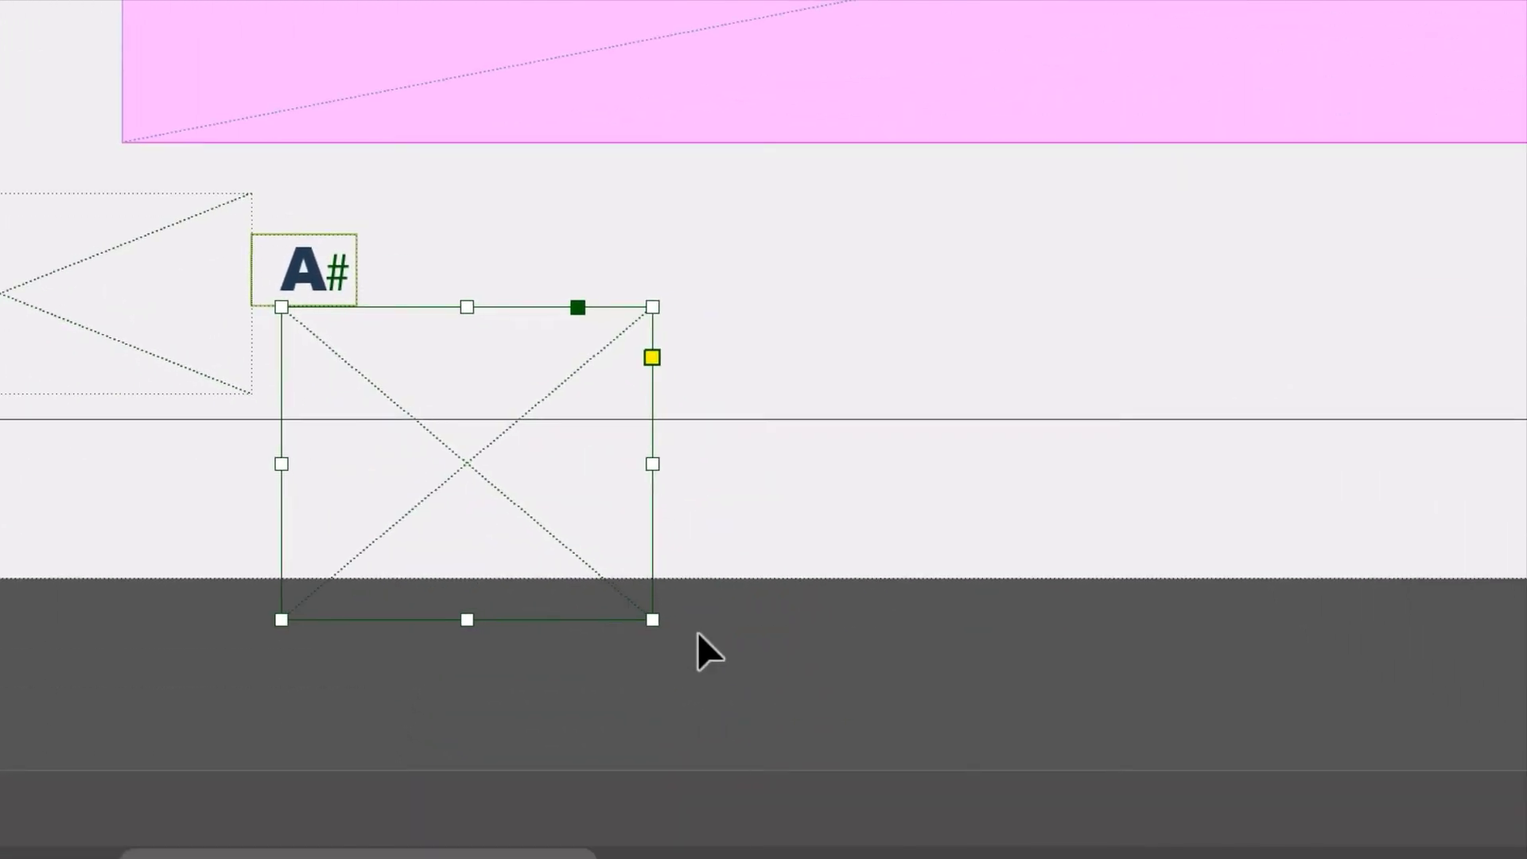
left_click_drag(930, 831, 760, 786)
left_click_drag(625, 614, 560, 621)
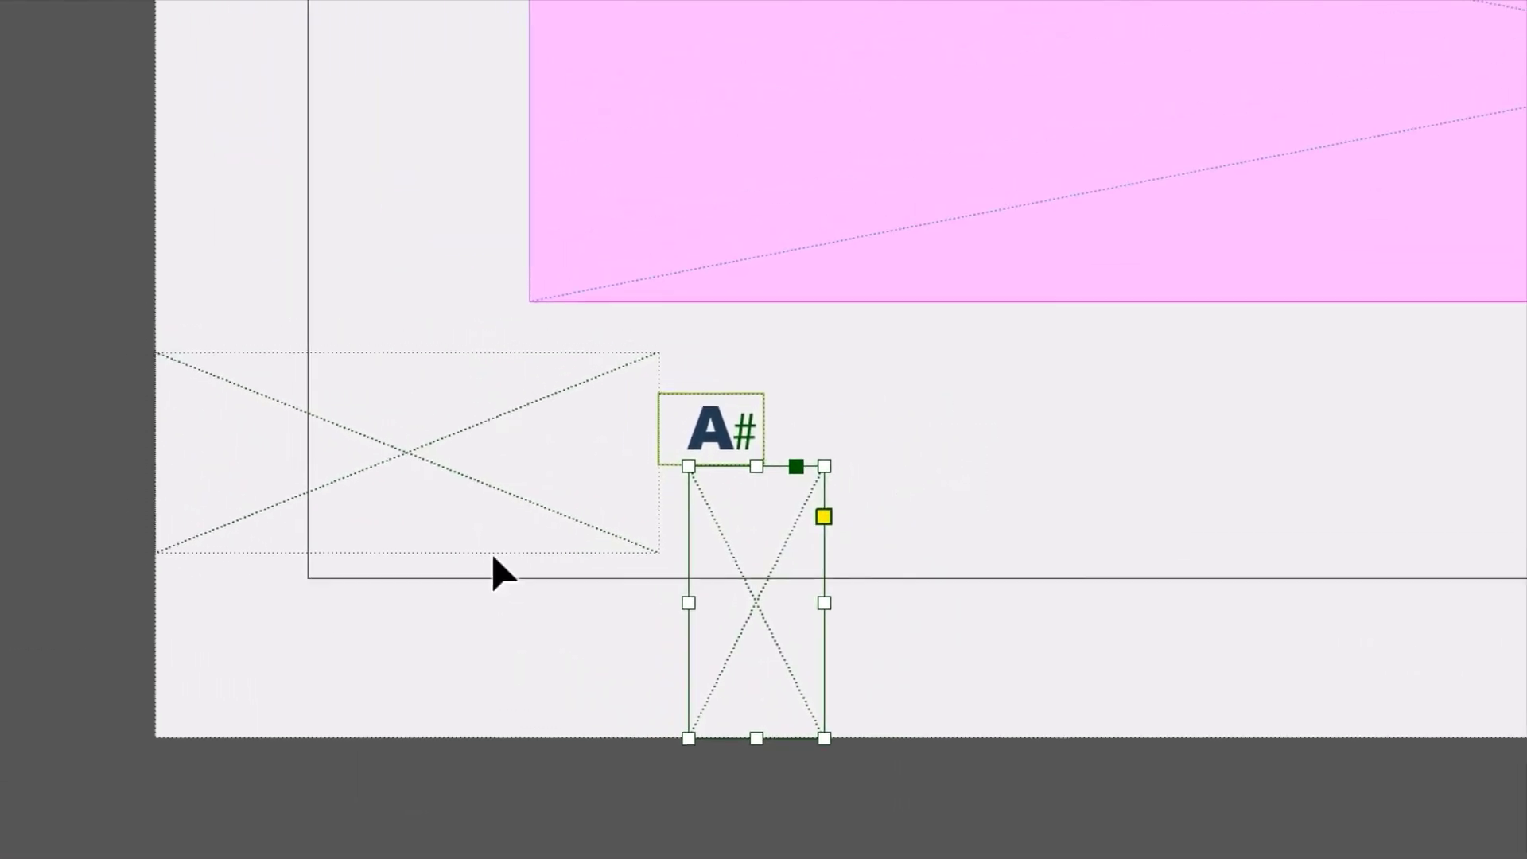
- Select both spacer frames around the left page's number and cut them
left_click(113, 346)
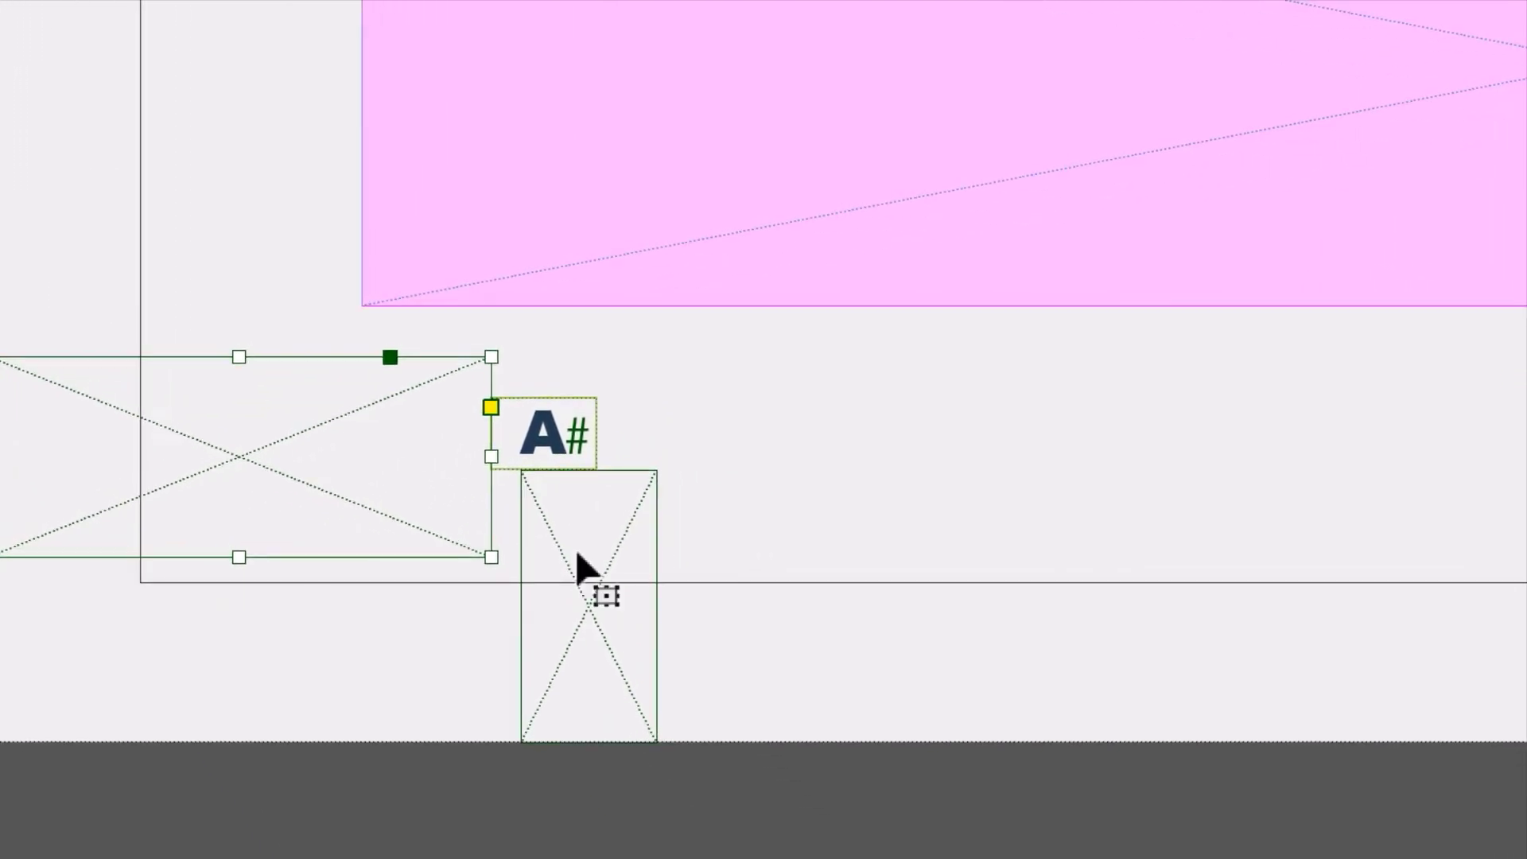
left_click(579, 560)
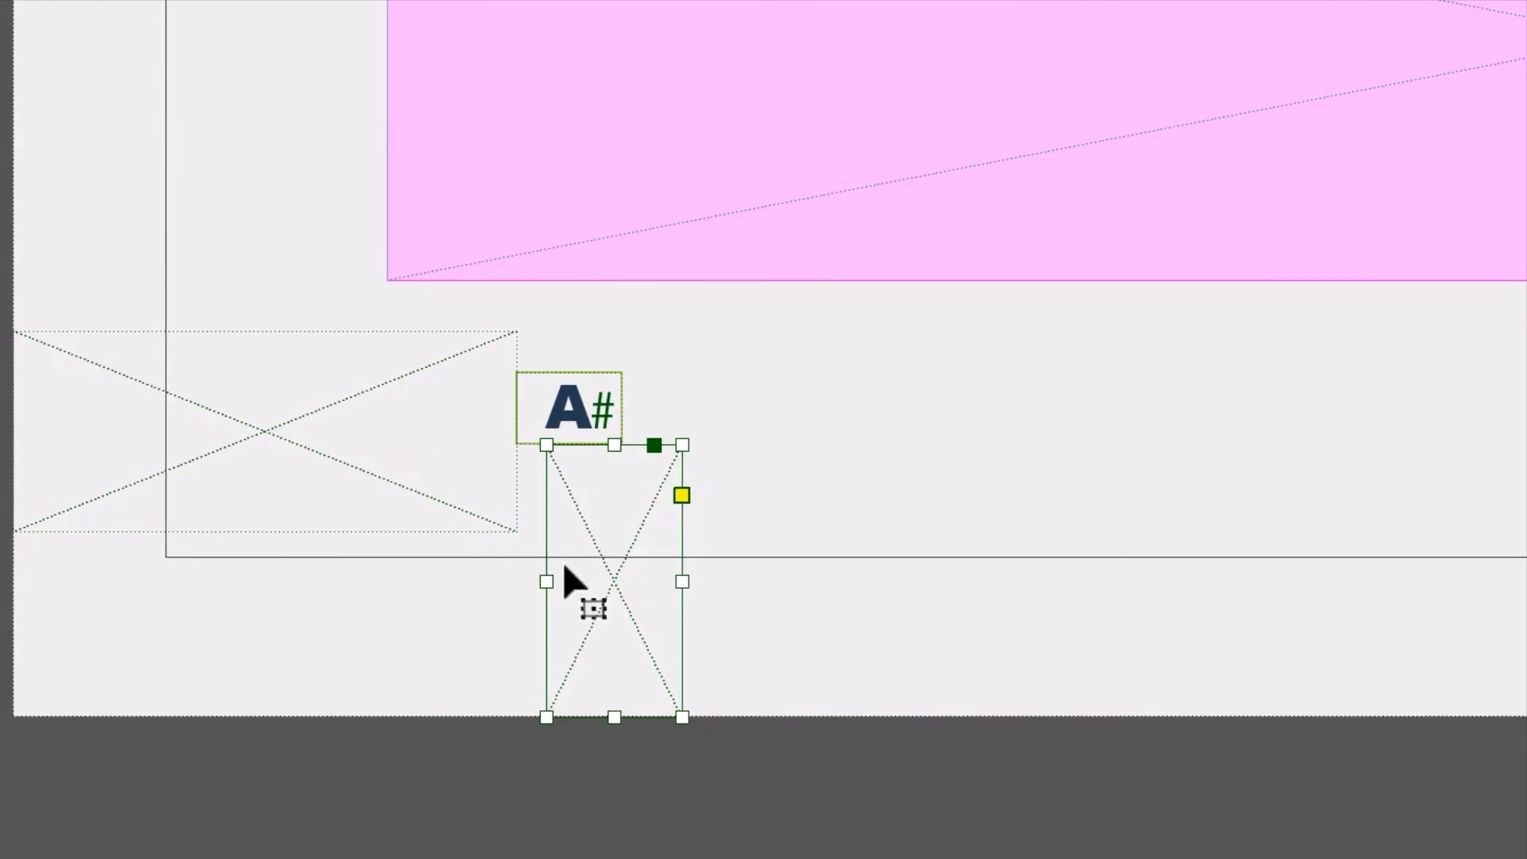
left_click(339, 463, "shift")
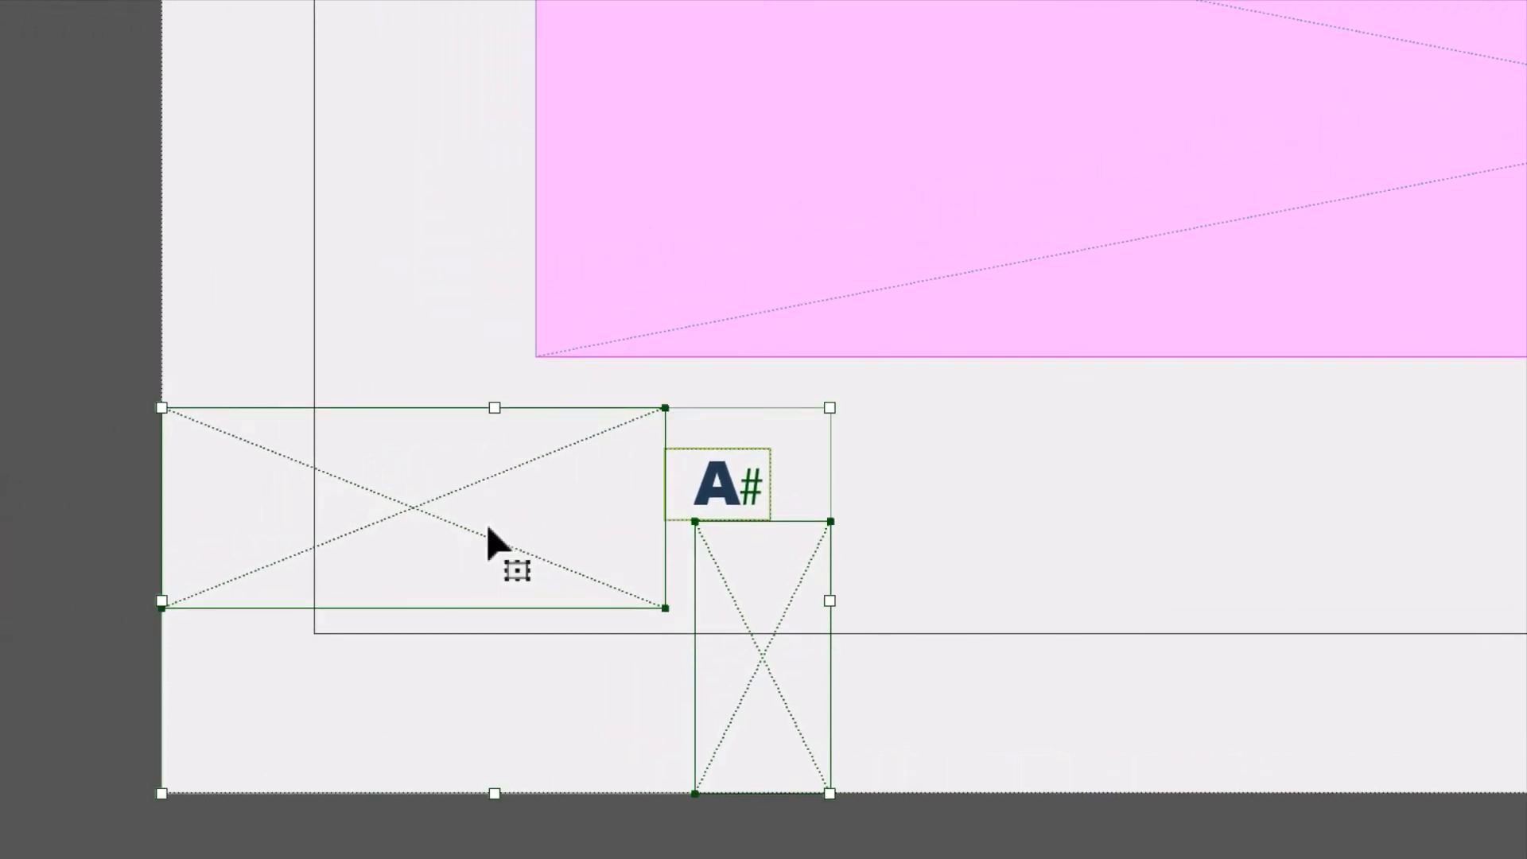
key("Delete")
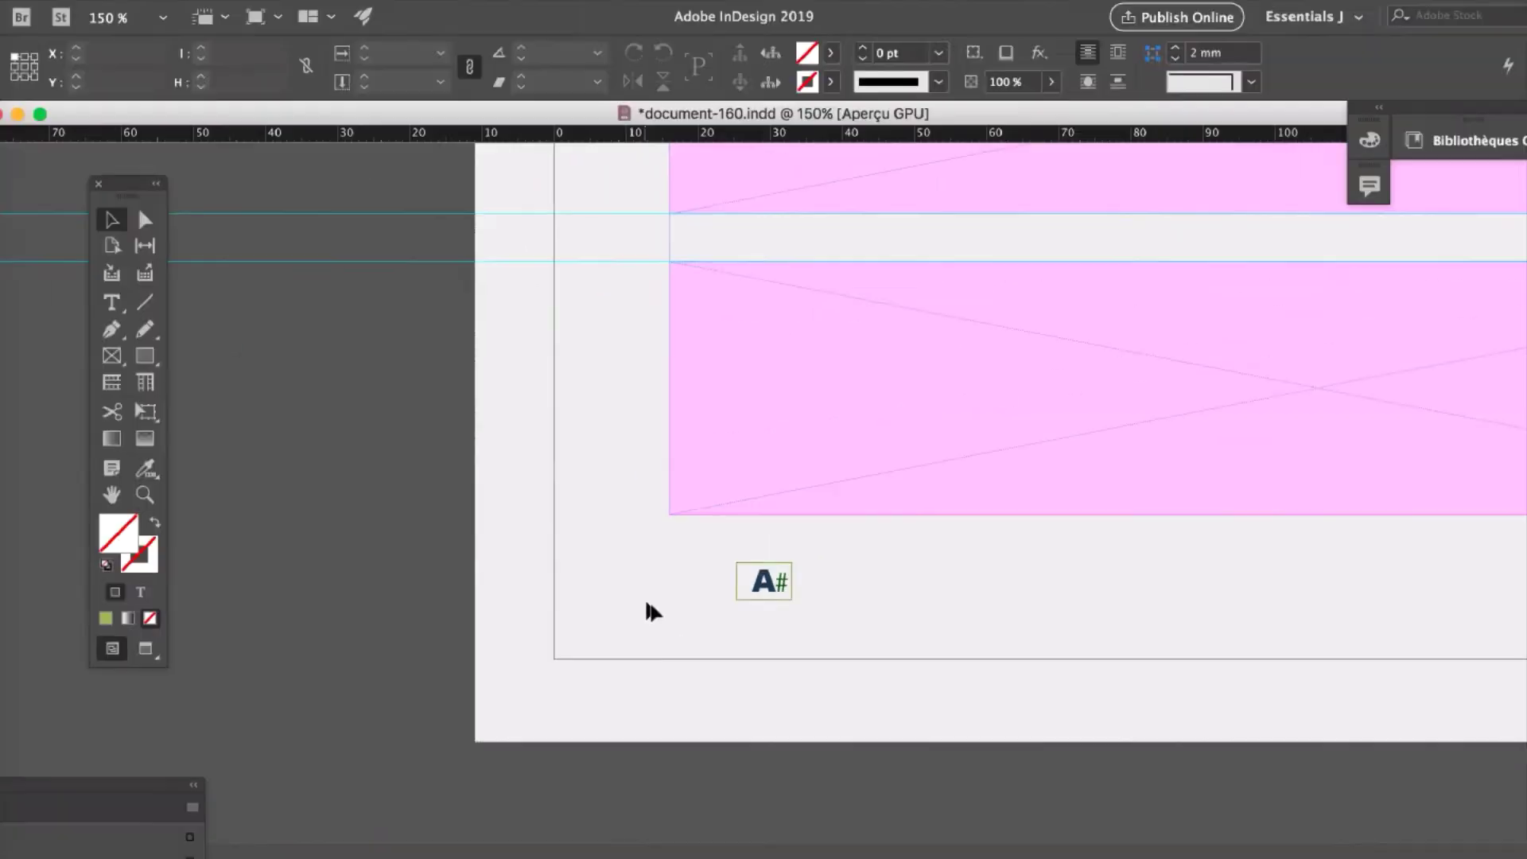
- Paste the two spacer frames near the lower outer corner of A-Master's right page
scroll(1281, 552, "up", 3)
scroll(1217, 578, "right", 5)
scroll(984, 634, "left", 5)
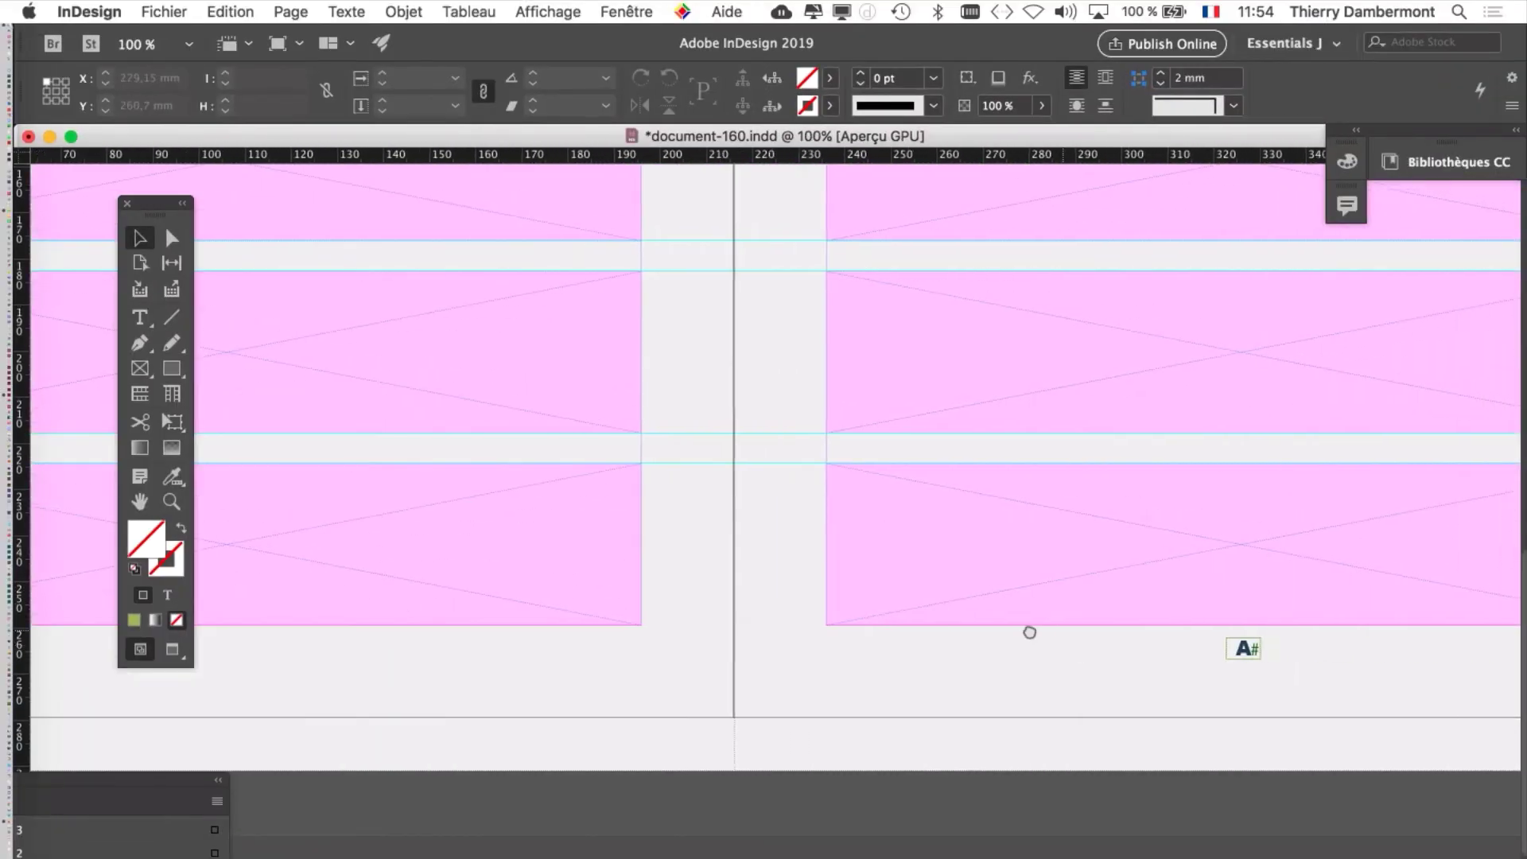
scroll(1029, 631, "right", 4)
key("super+equal")
key("super+equal")
scroll(958, 674, "right", 5)
scroll(957, 674, "down", 2)
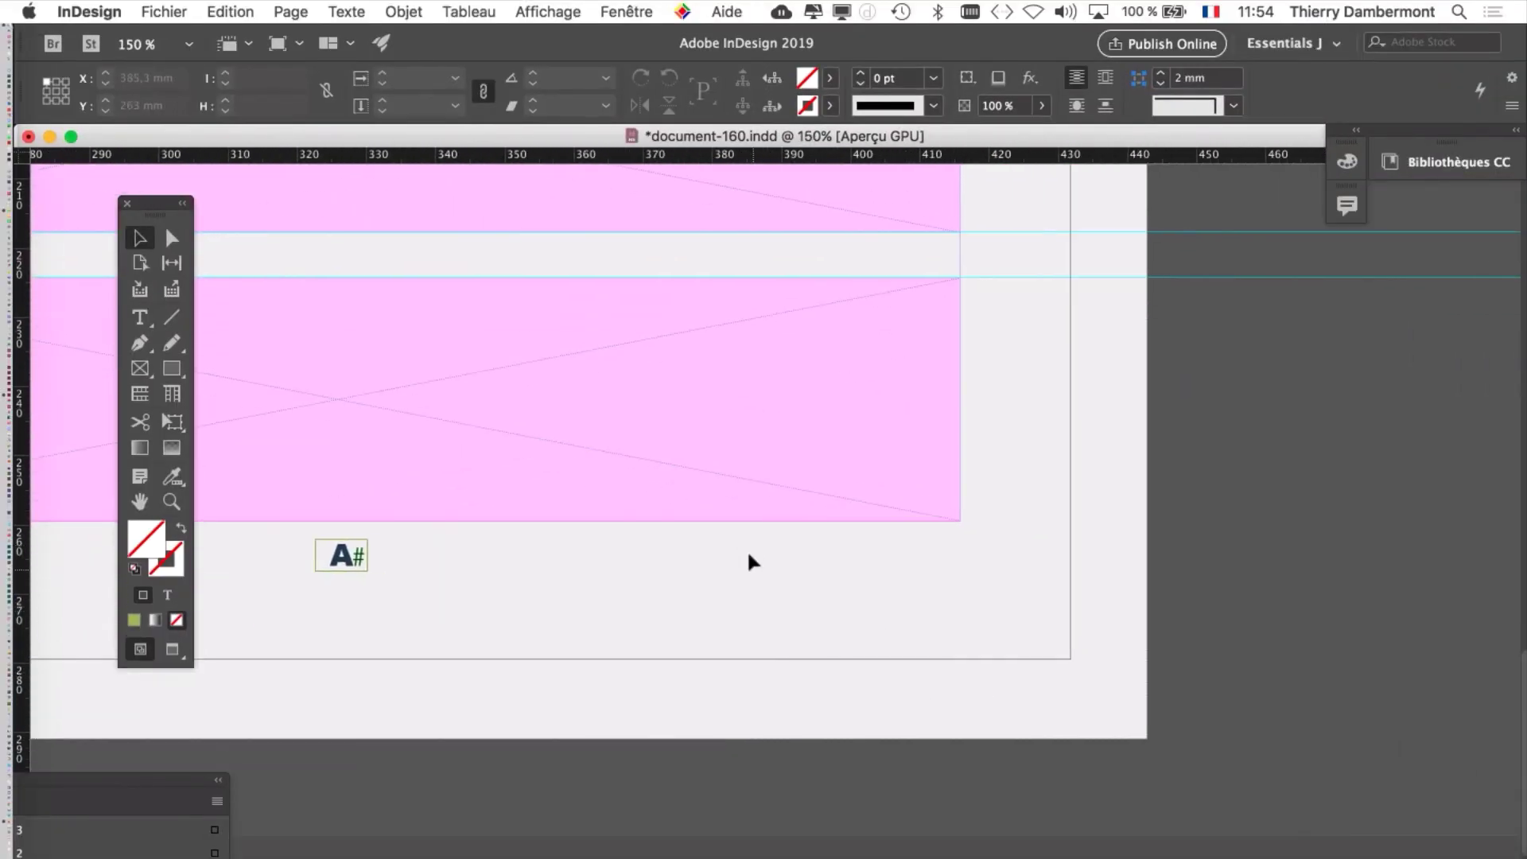
key("super+z")
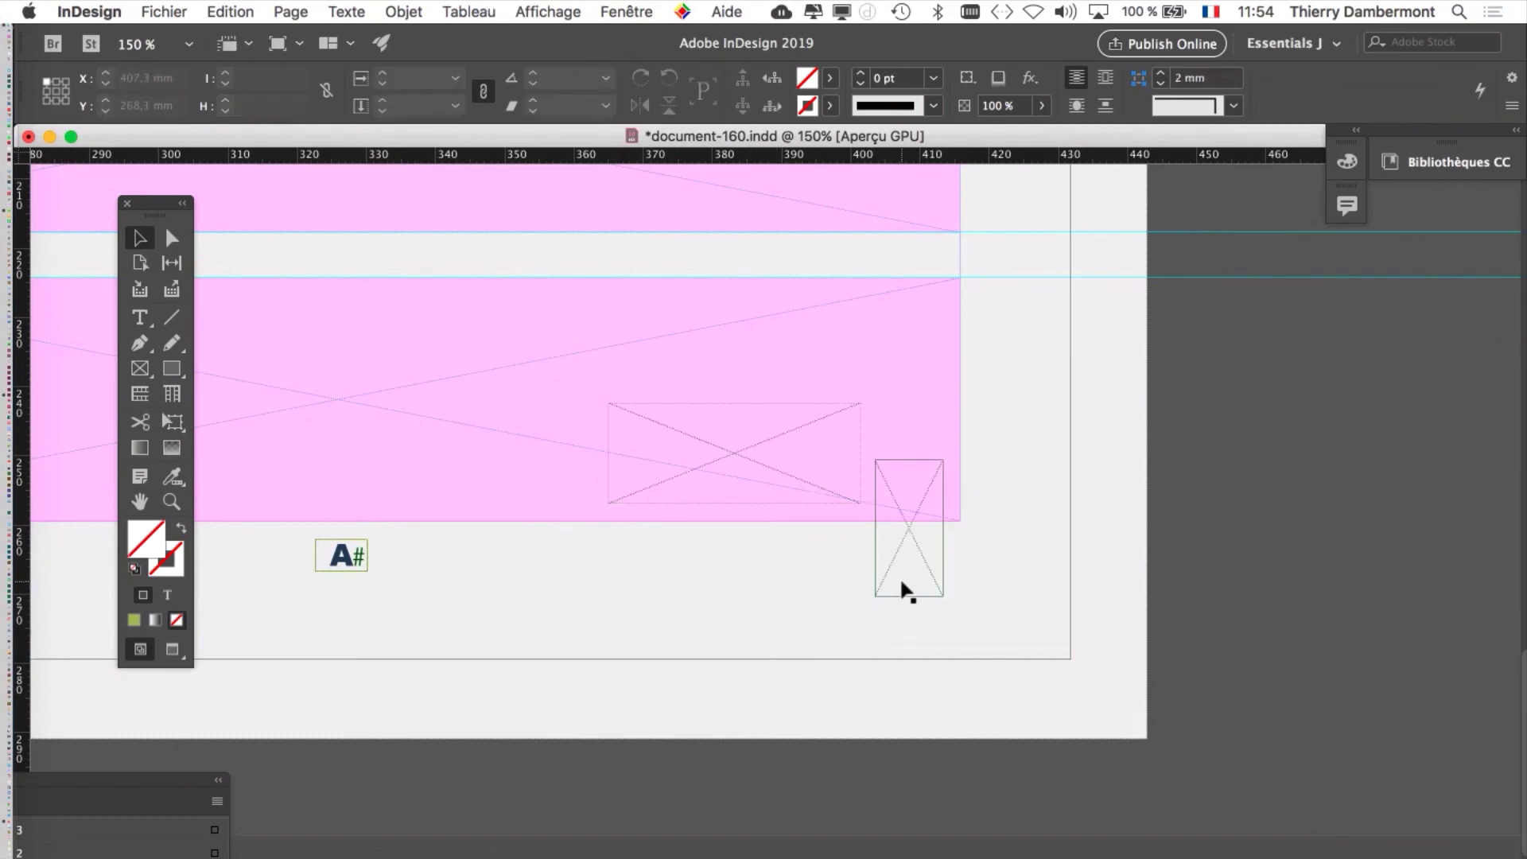
- Move the narrow frame down to the right page's bottom bleed edge and the wide frame to X 407,2 mm, Y 256,2 mm, at the outer edge
left_click(902, 588)
left_click_drag(909, 565, 1028, 745)
key("super+equal")
key("super+equal")
left_click_drag(580, 272, 1149, 461)
scroll(1048, 540, "down", 1)
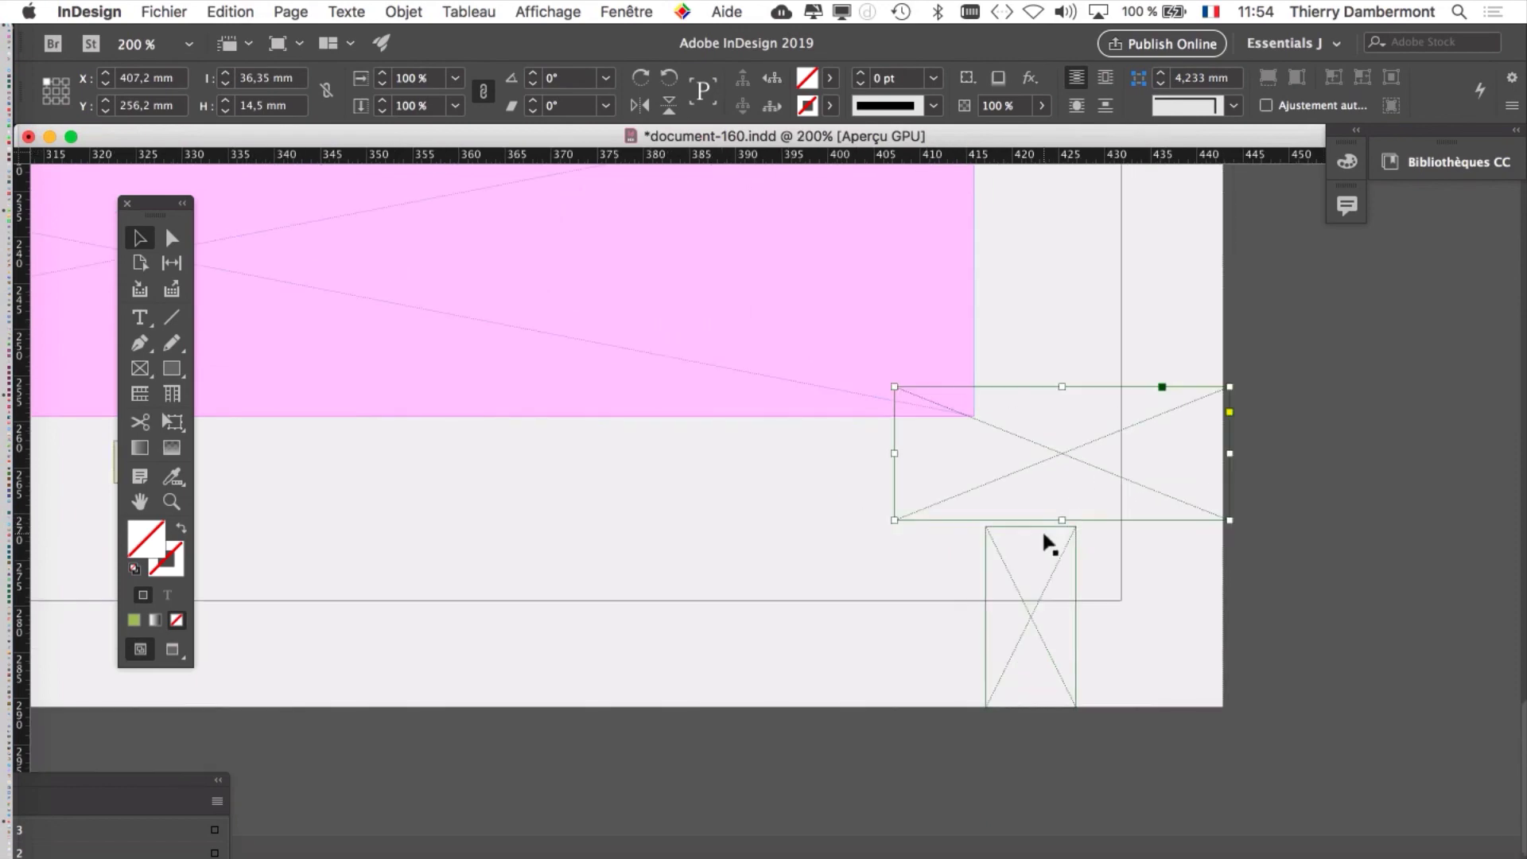
- Move the narrow spacer frame inward along the bottom bleed edge to X 395,3 mm, Y 271,3 mm, clear of the wide spacer
scroll(1048, 545, "down", 2)
scroll(842, 580, "down", 1)
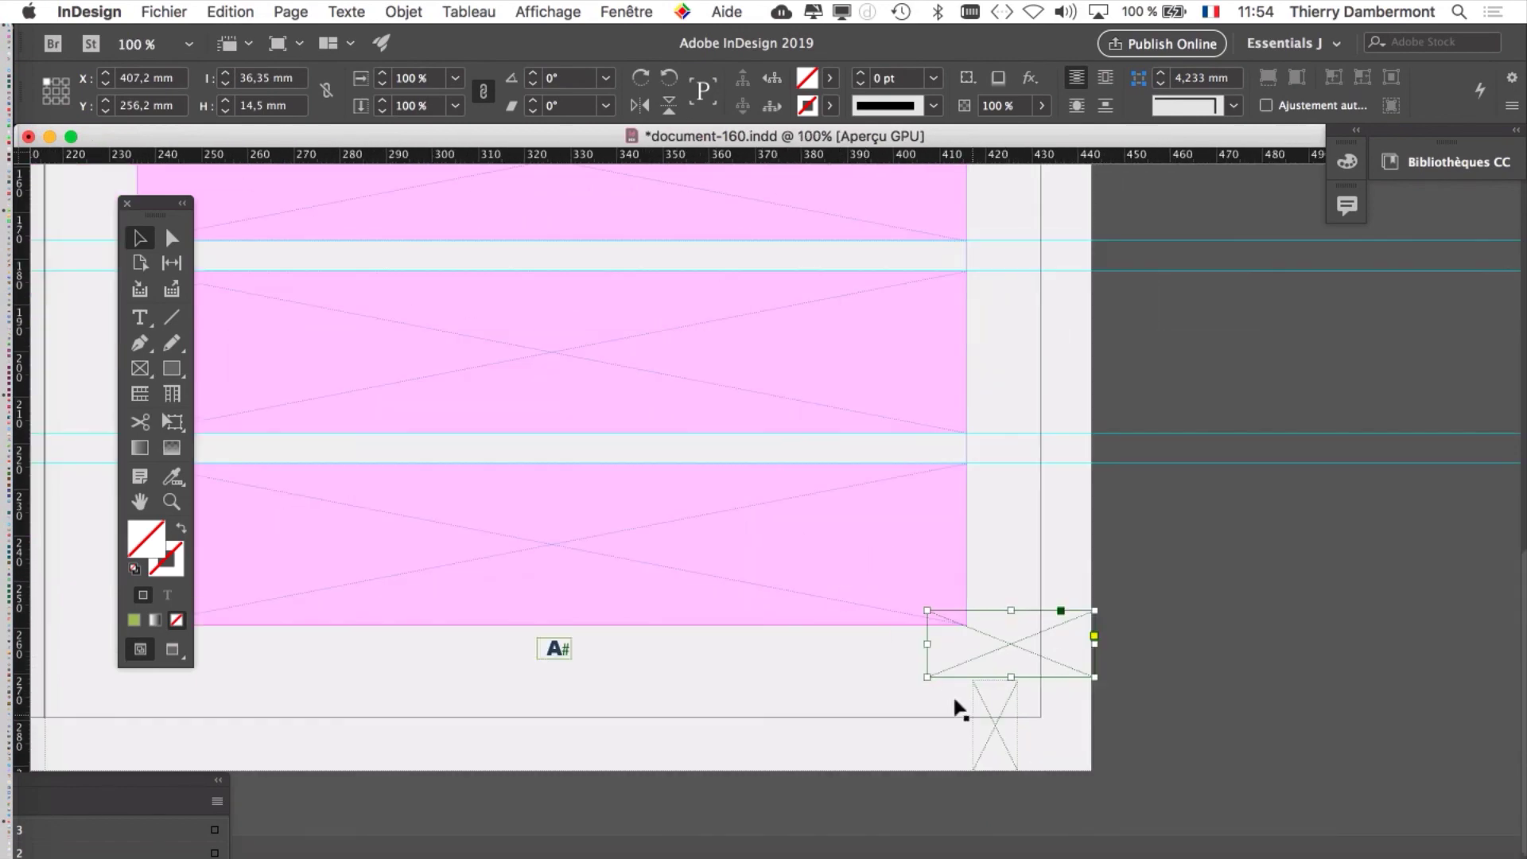
left_click(993, 730)
scroll(992, 729, "up", 2)
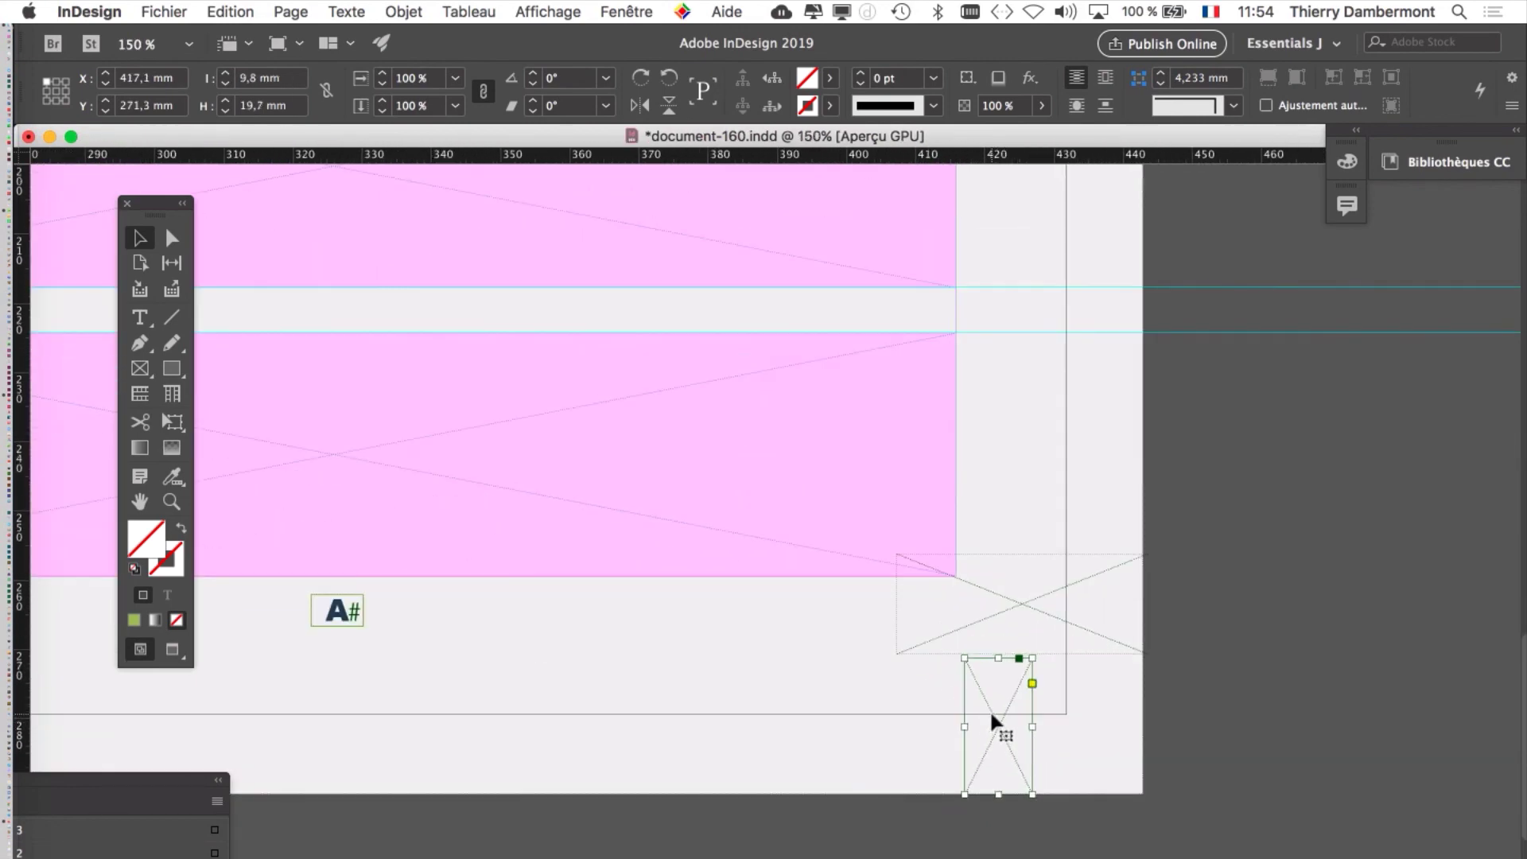
left_click_drag(992, 722, 843, 723)
scroll(843, 722, "up", 2)
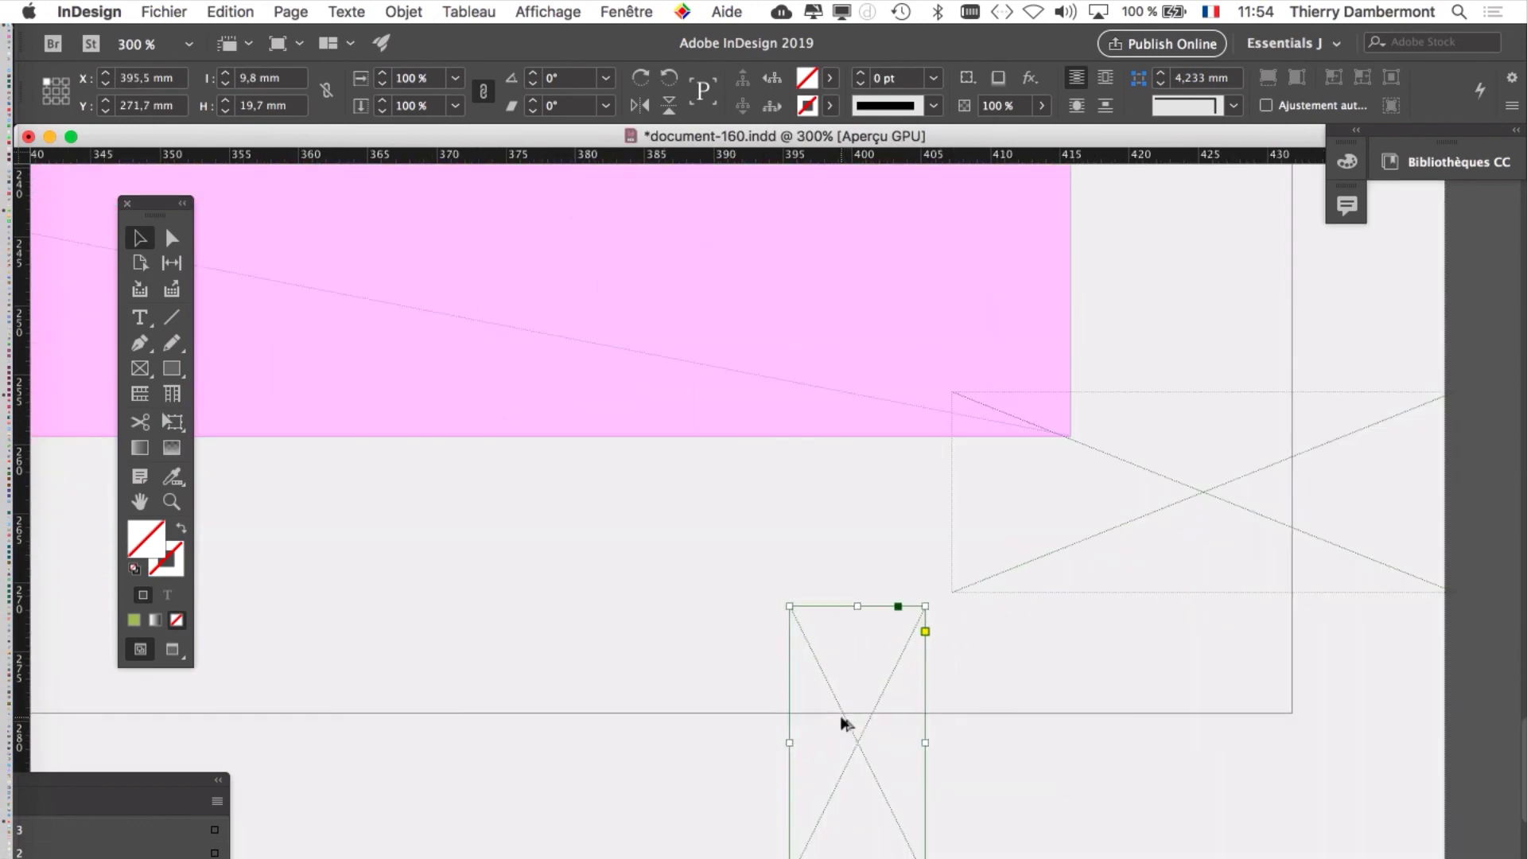
scroll(847, 738, "down", 5)
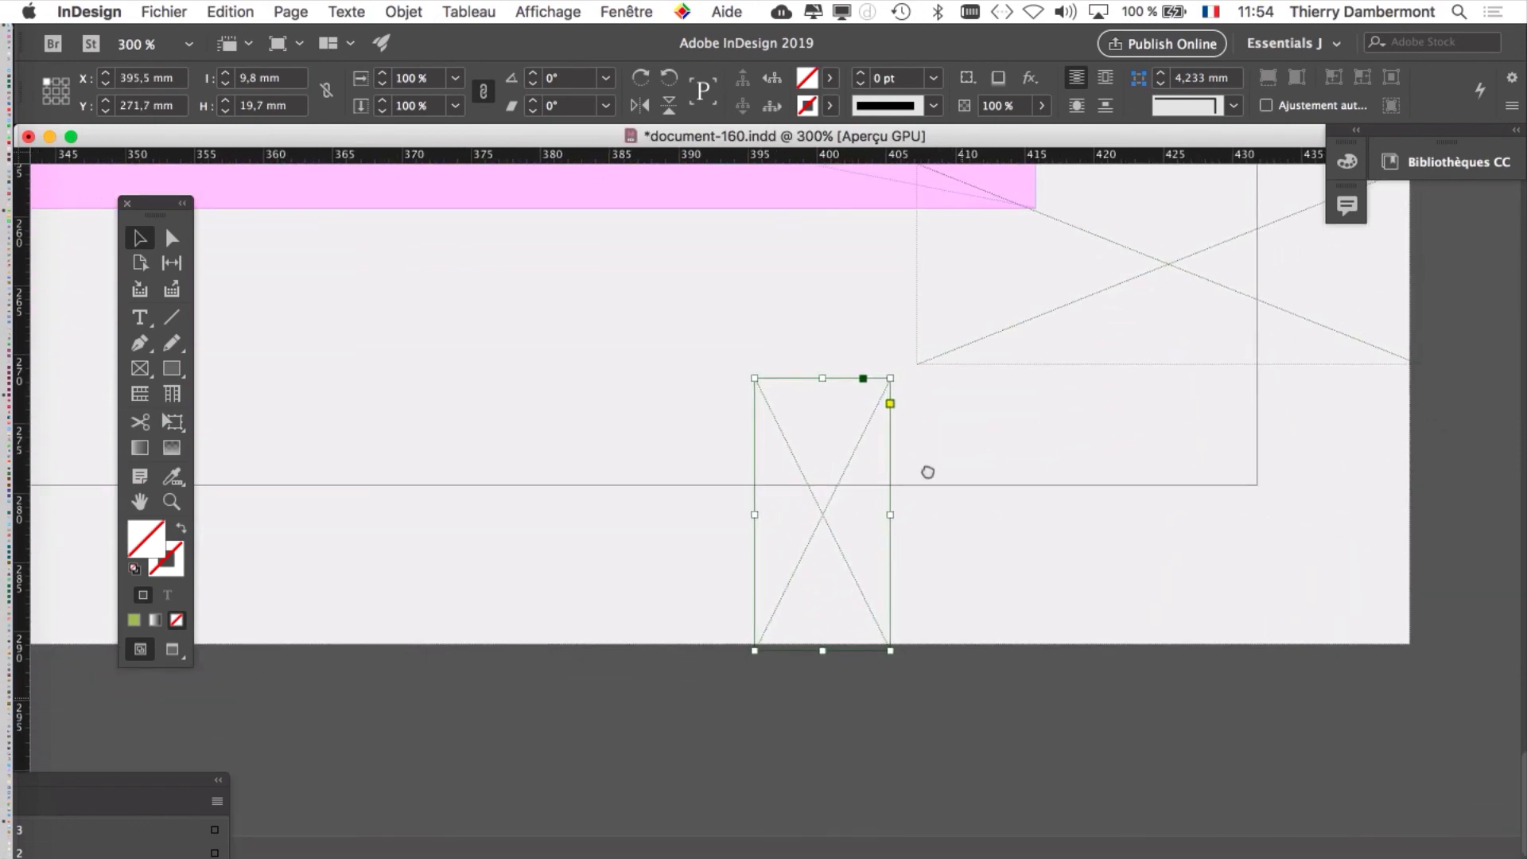
mouse_move(853, 525)
left_mouse_down()
mouse_move(852, 501)
mouse_move(849, 528)
left_mouse_up()
left_click_drag(975, 494, 999, 652)
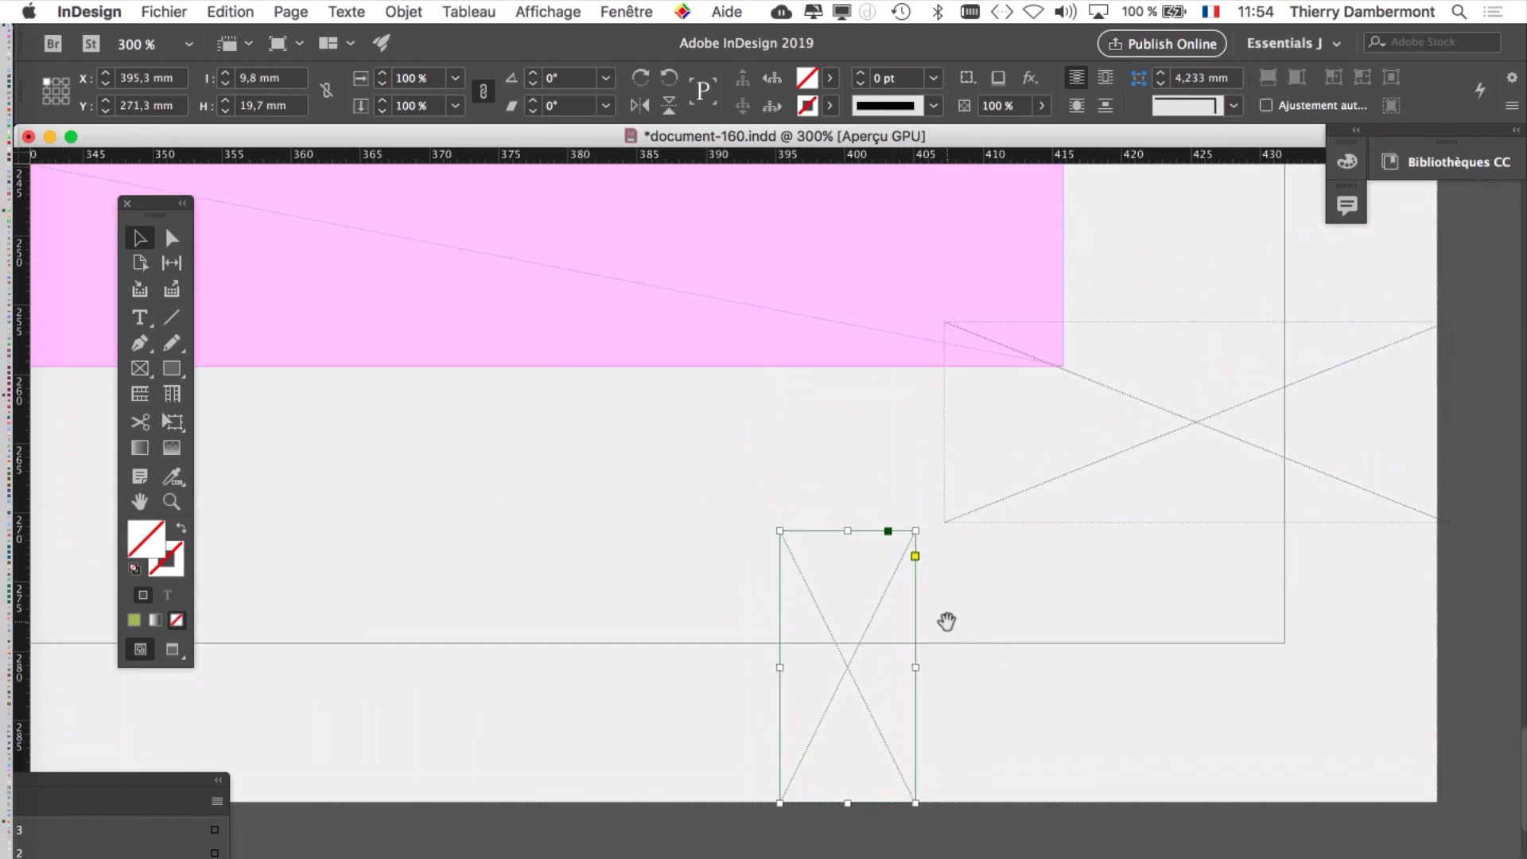
left_click_drag(1180, 459, 1245, 452)
left_click(763, 573)
- Move the right page's number frame to X 399,05 mm, resting on the narrow spacer and touching the wide spacer's inner edge
left_click_drag(601, 512, 941, 504)
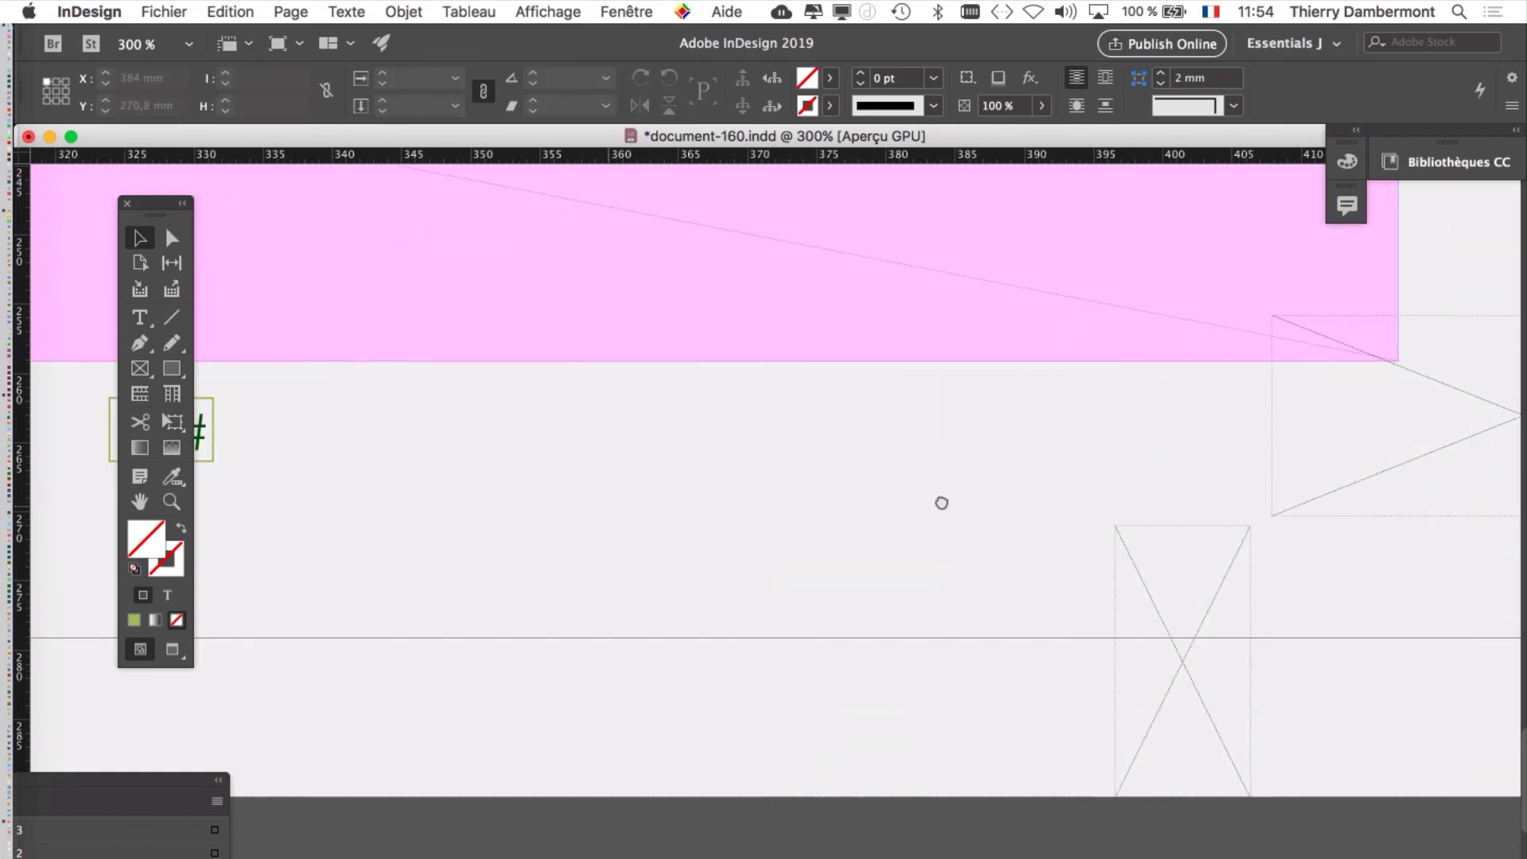
left_click_drag(408, 511, 476, 510)
left_click(233, 432)
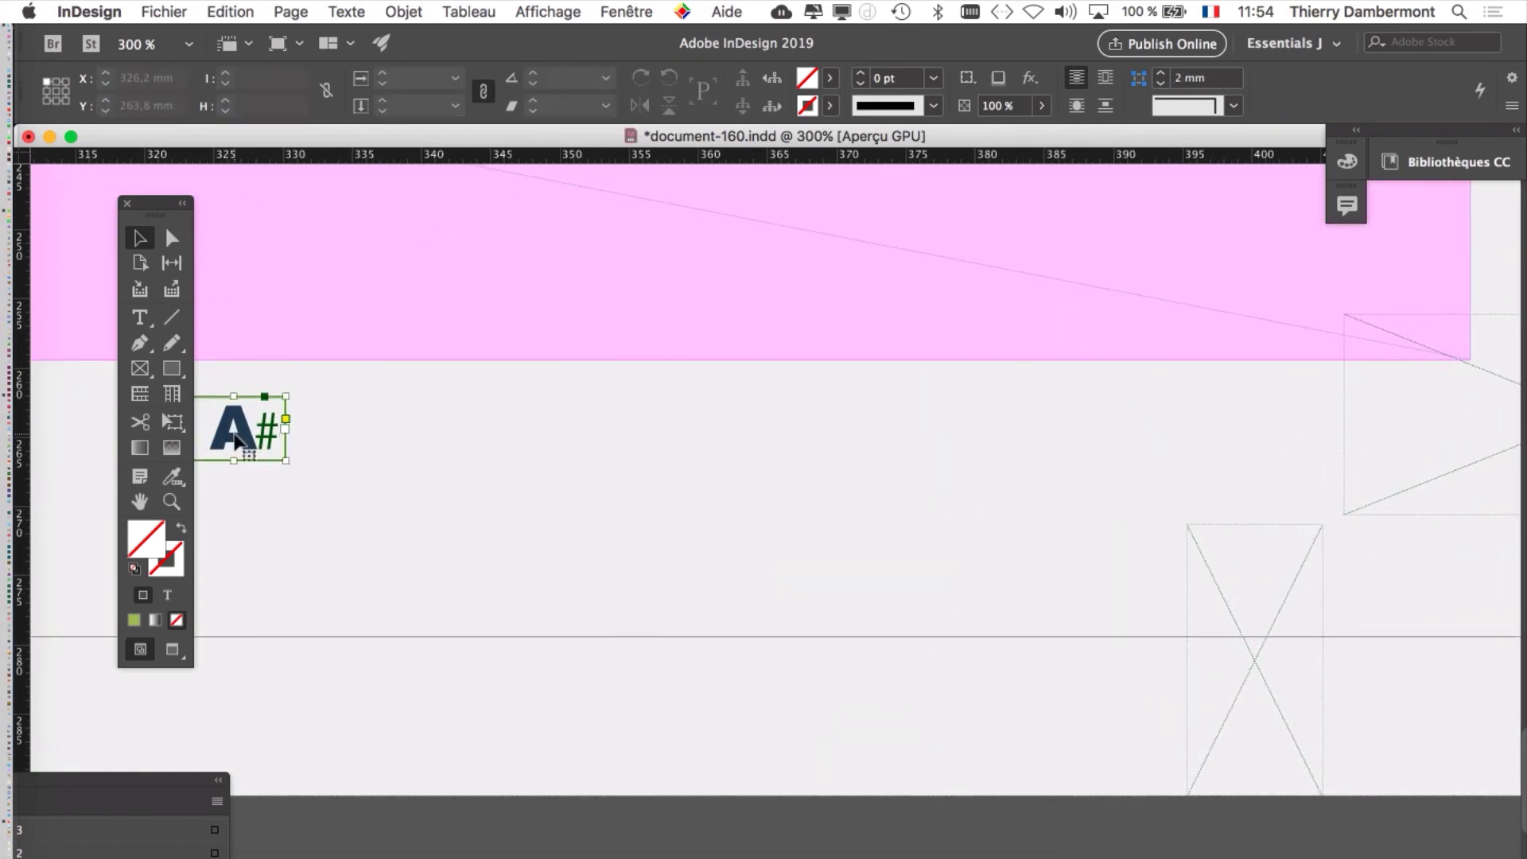
left_click_drag(233, 432, 974, 452)
left_click_drag(944, 545, 566, 467)
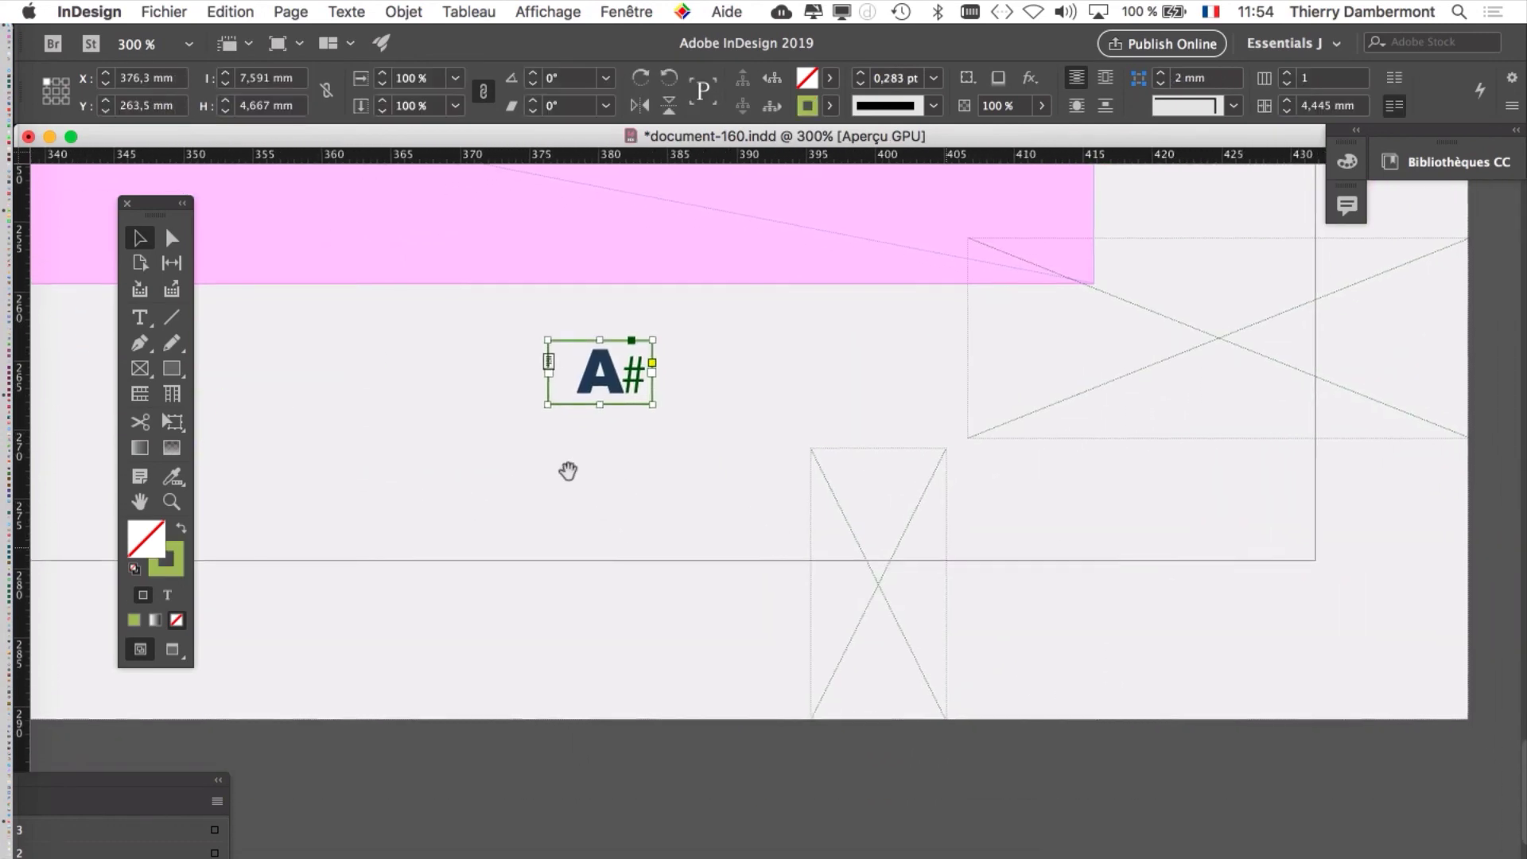
left_click_drag(590, 378, 934, 412)
key("super+equal")
key("super+equal")
key("super+equal")
key("super+equal")
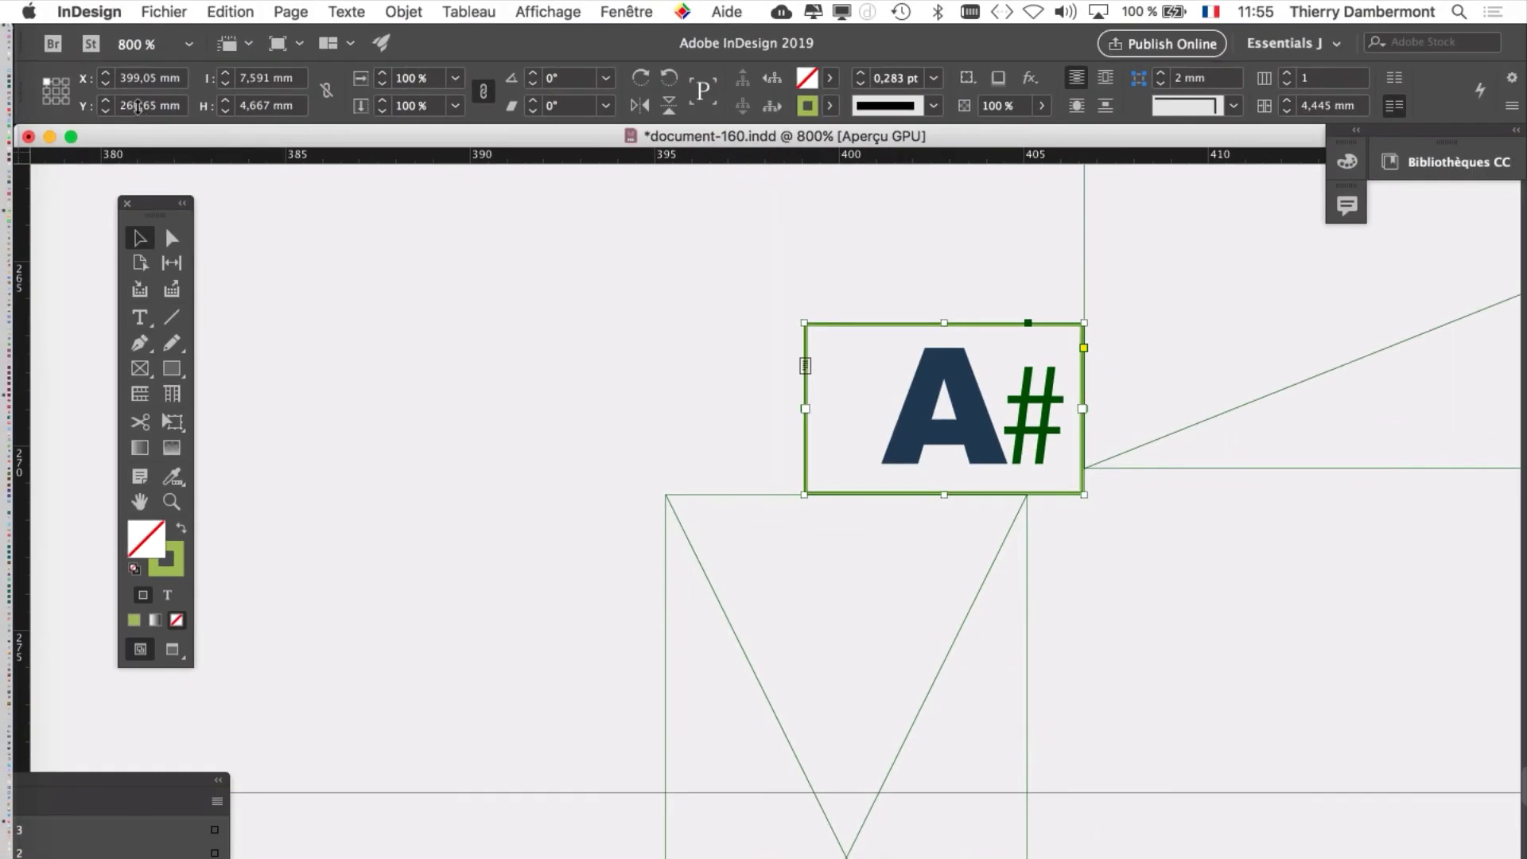
left_click(543, 342)
- Move both spacer frames together off the right page onto the pasteboard, at X 477 mm, Y 243,1 mm
scroll(543, 342, "down", 1)
scroll(543, 346, "down", 4)
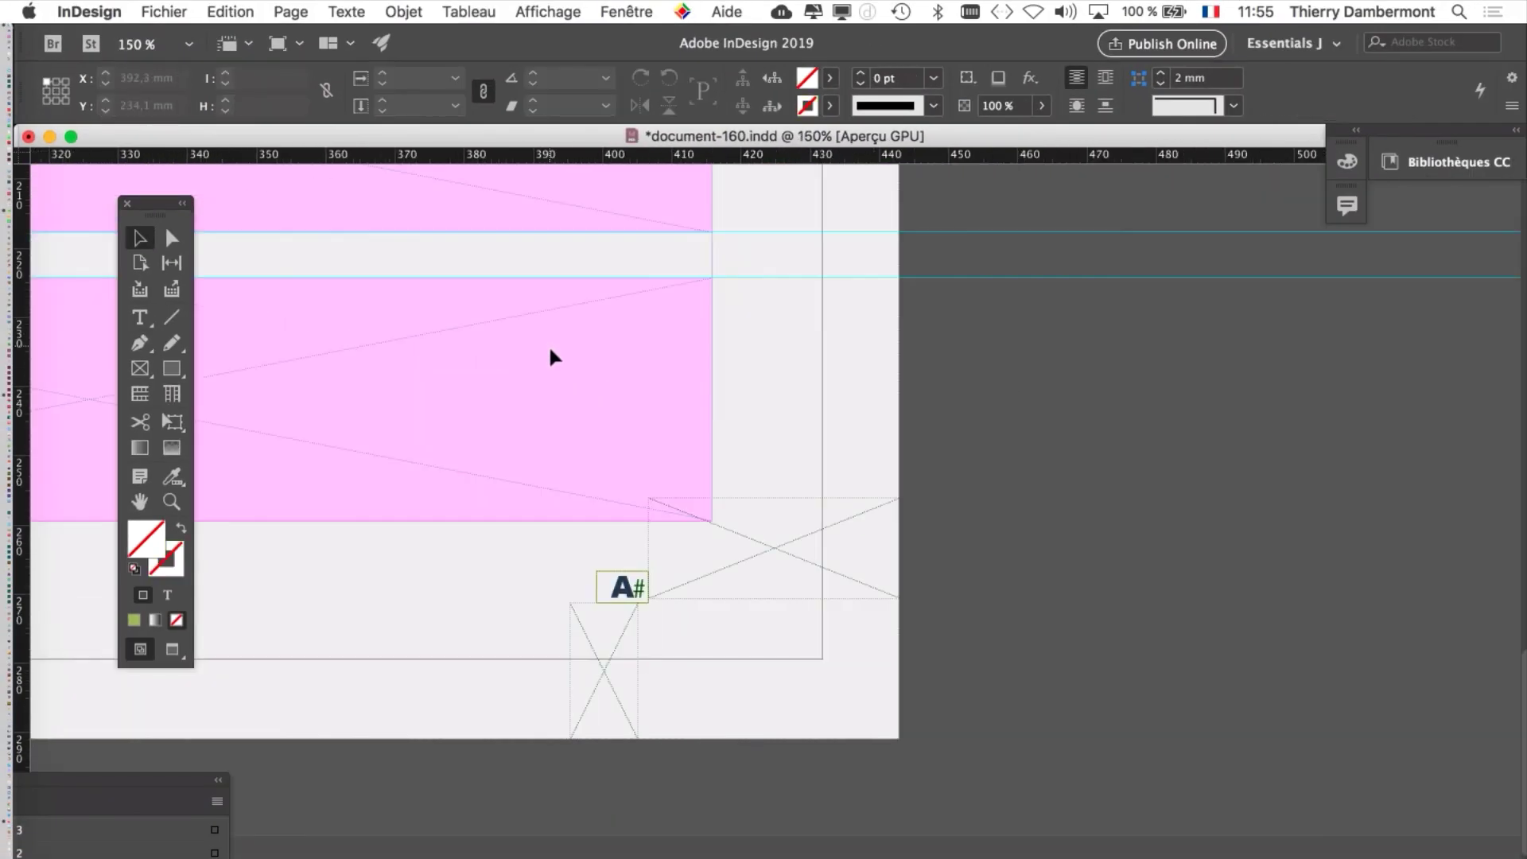
scroll(593, 433, "down", 1)
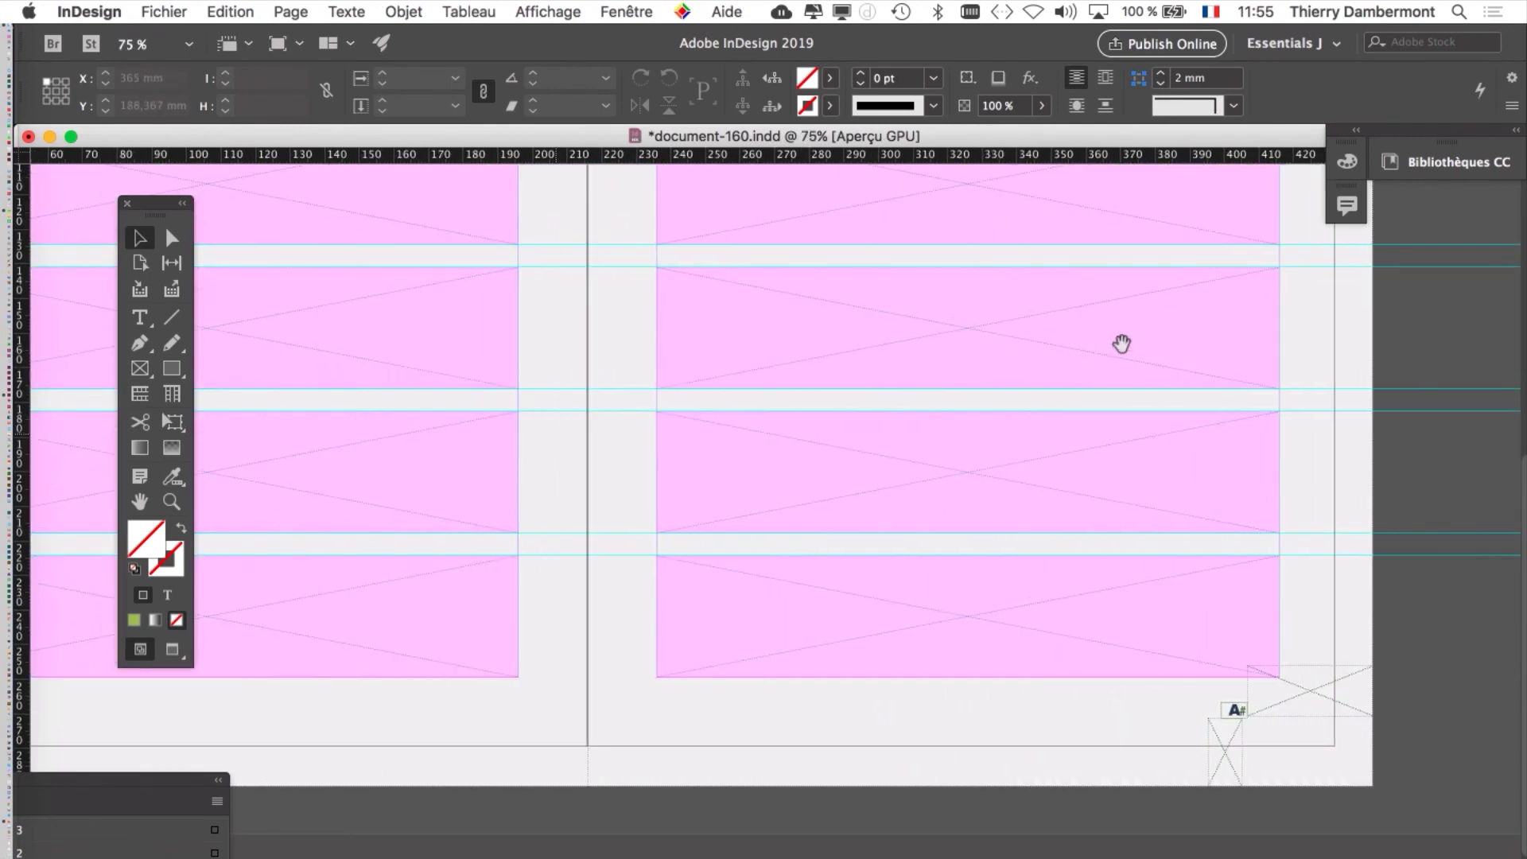
scroll(795, 668, "up", 3)
left_click(791, 714)
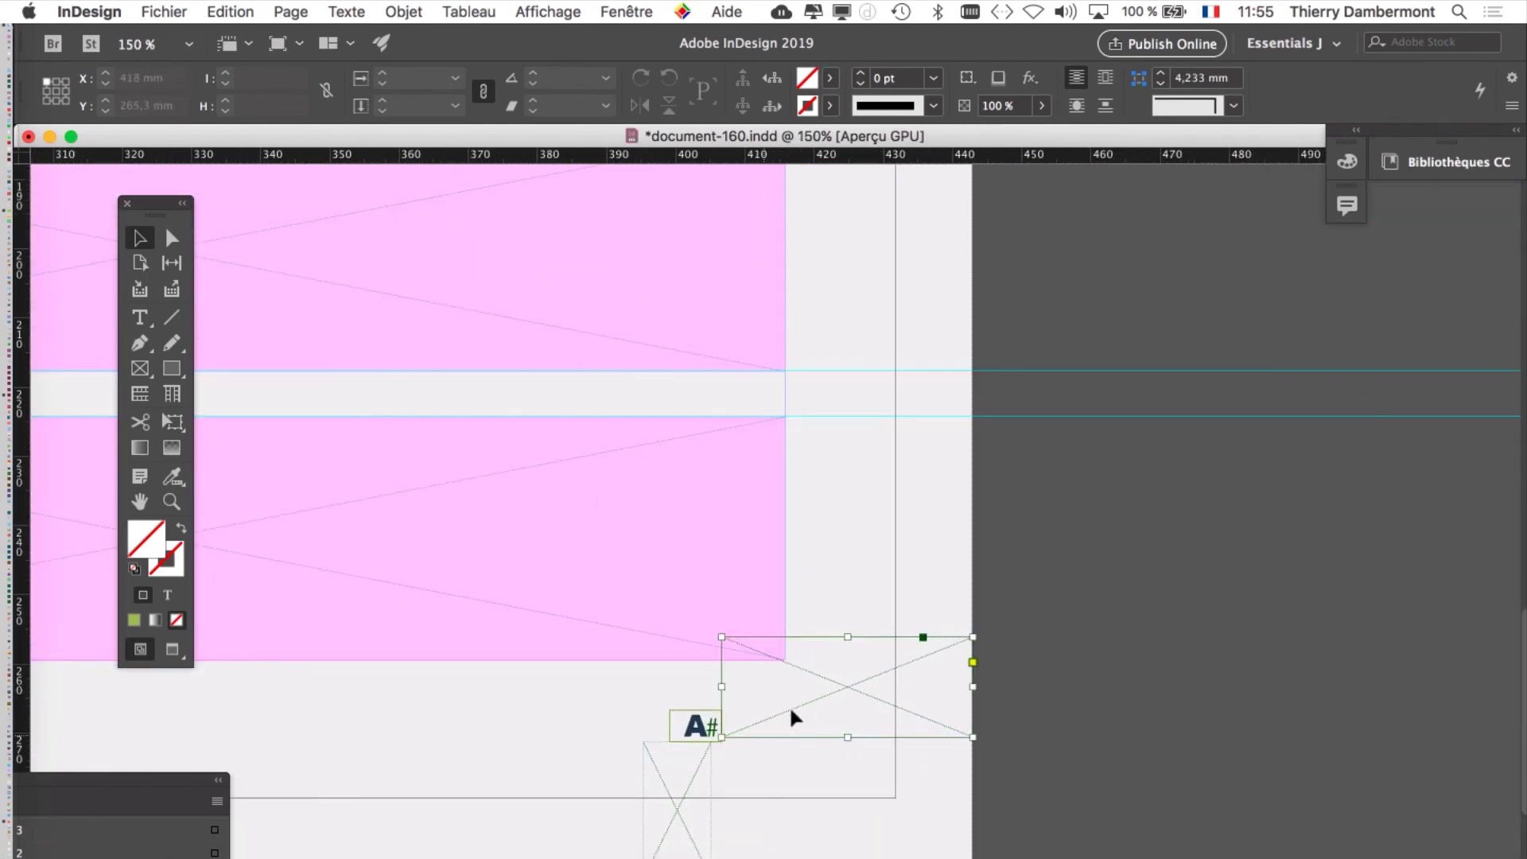
left_click(691, 811, "shift")
left_click_drag(692, 811, 1162, 772)
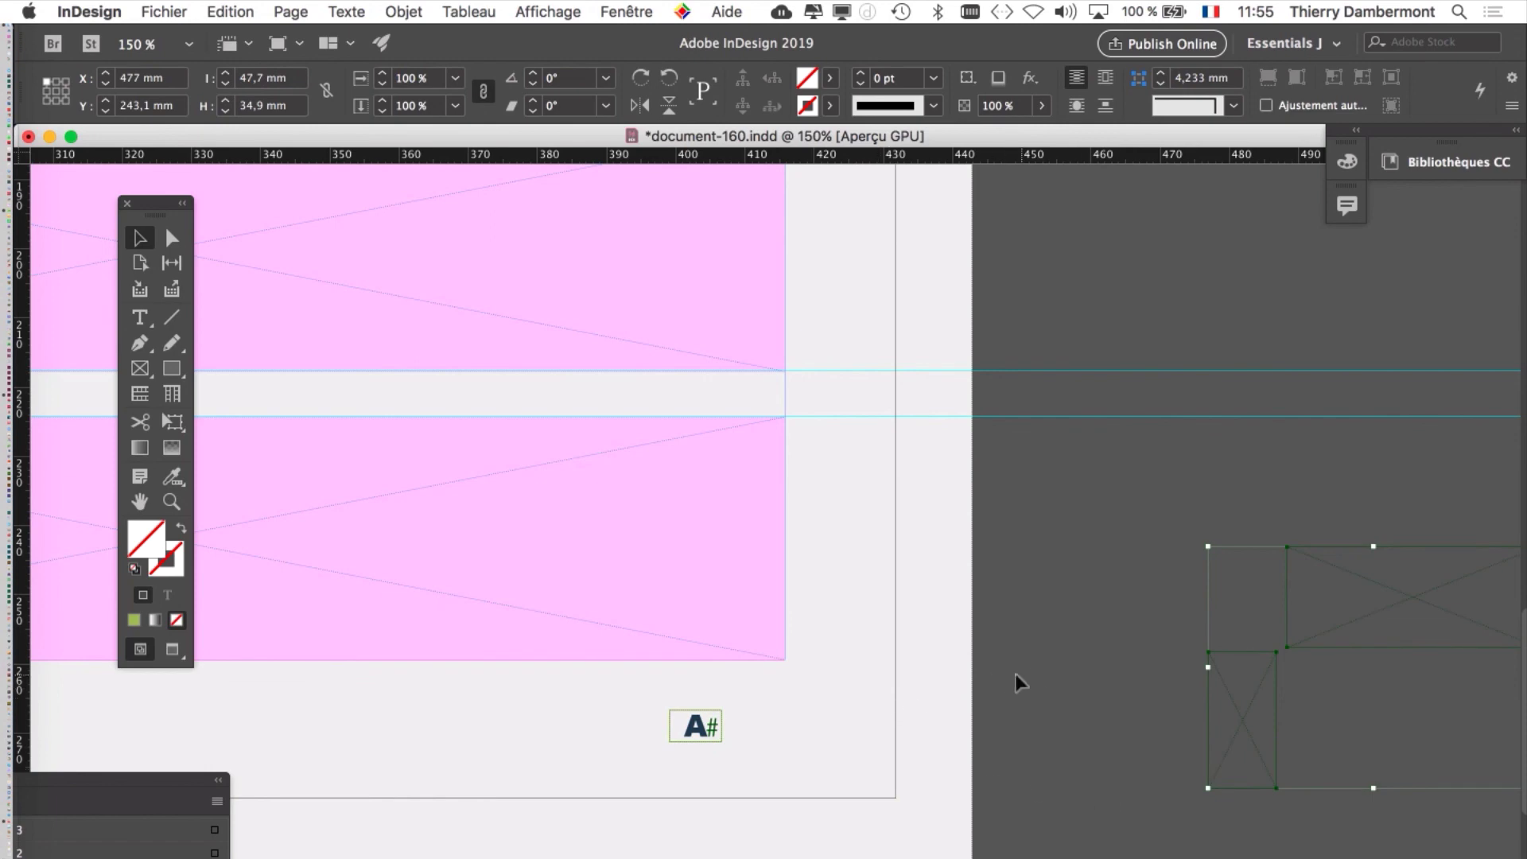
left_click(811, 657)
scroll(770, 637, "down", 5)
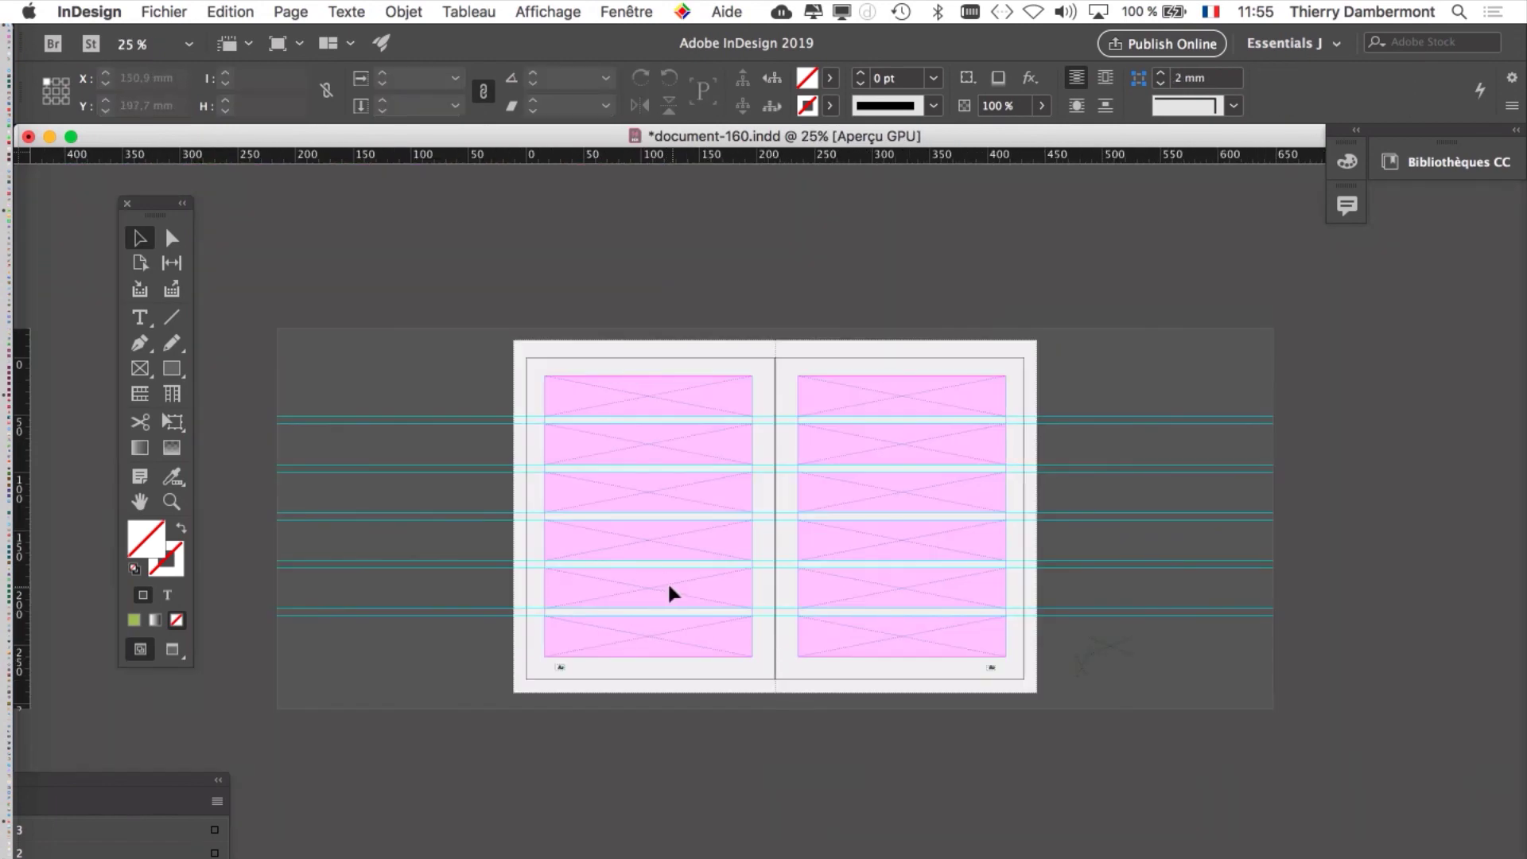
scroll(668, 592, "up", 3)
left_click_drag(852, 695, 564, 355)
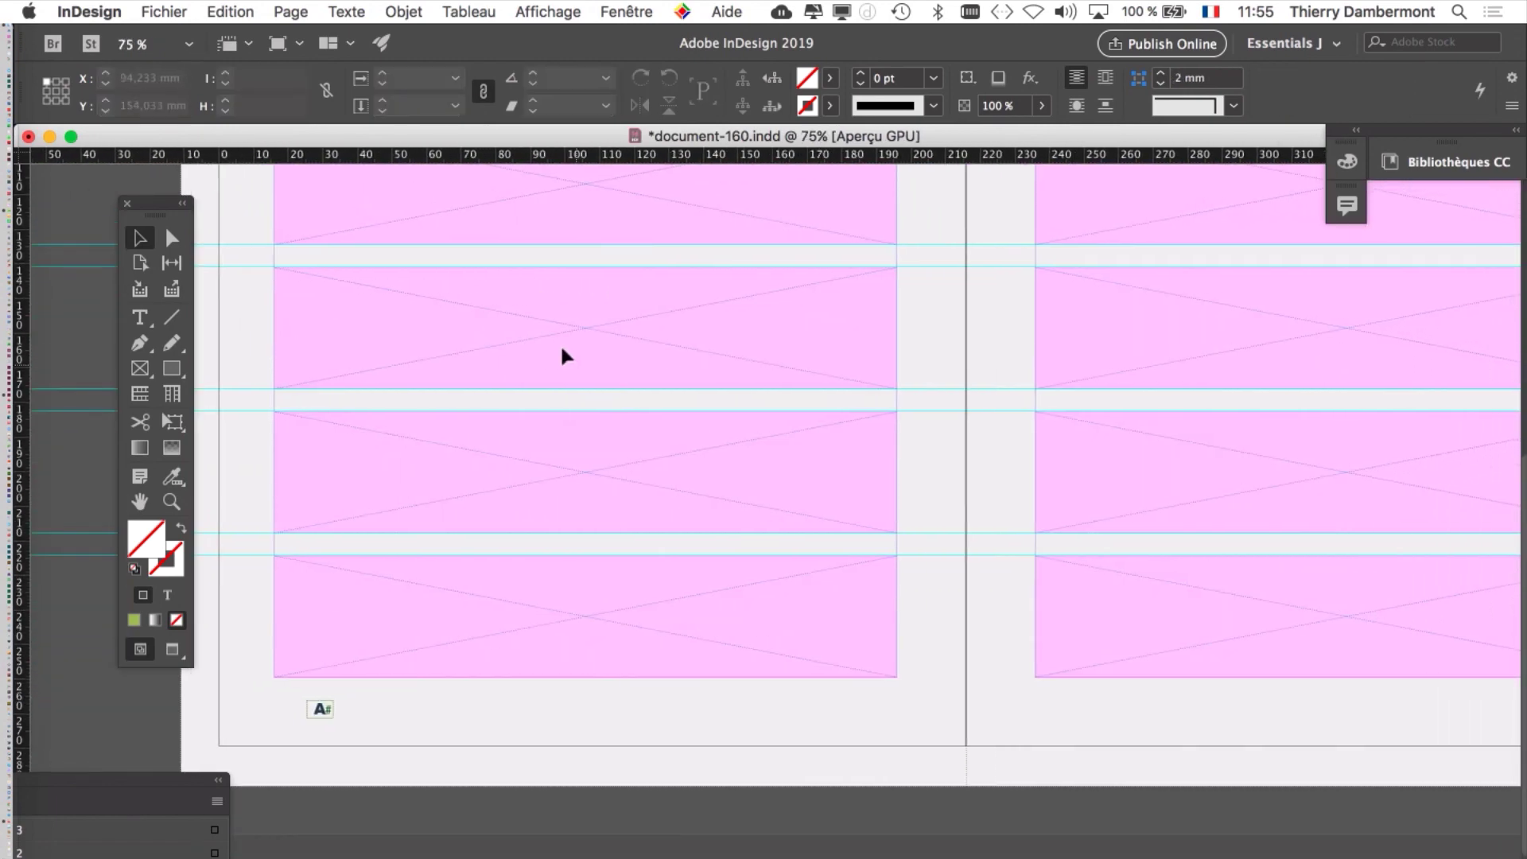
scroll(1097, 696, "down", 2)
scroll(999, 671, "right", 3)
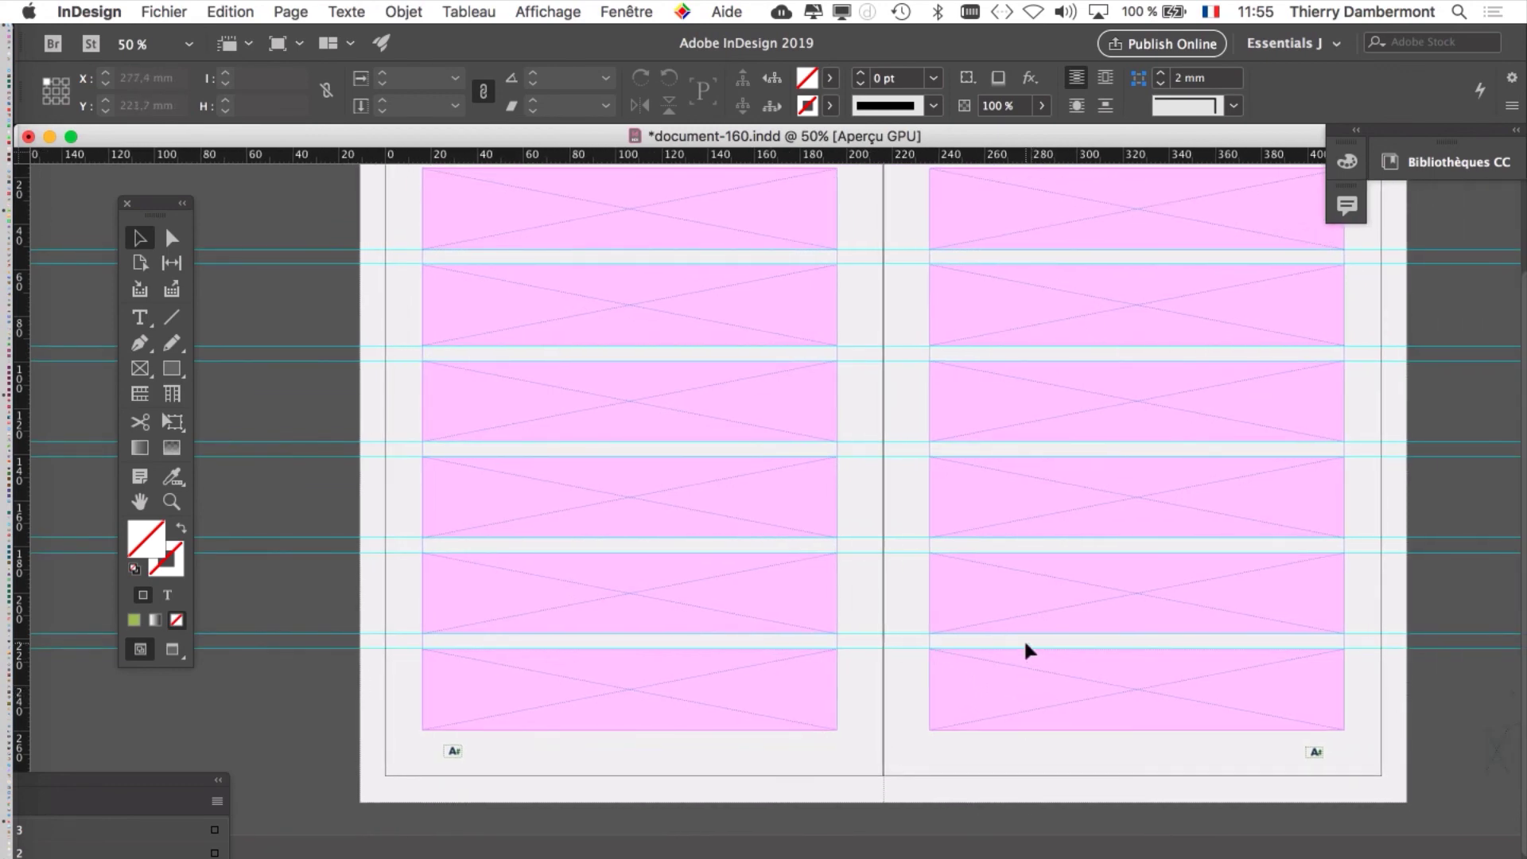
- Start saving the document under a new name and select the last digit of document-160 for replacement
left_click(164, 11)
left_click(239, 172)
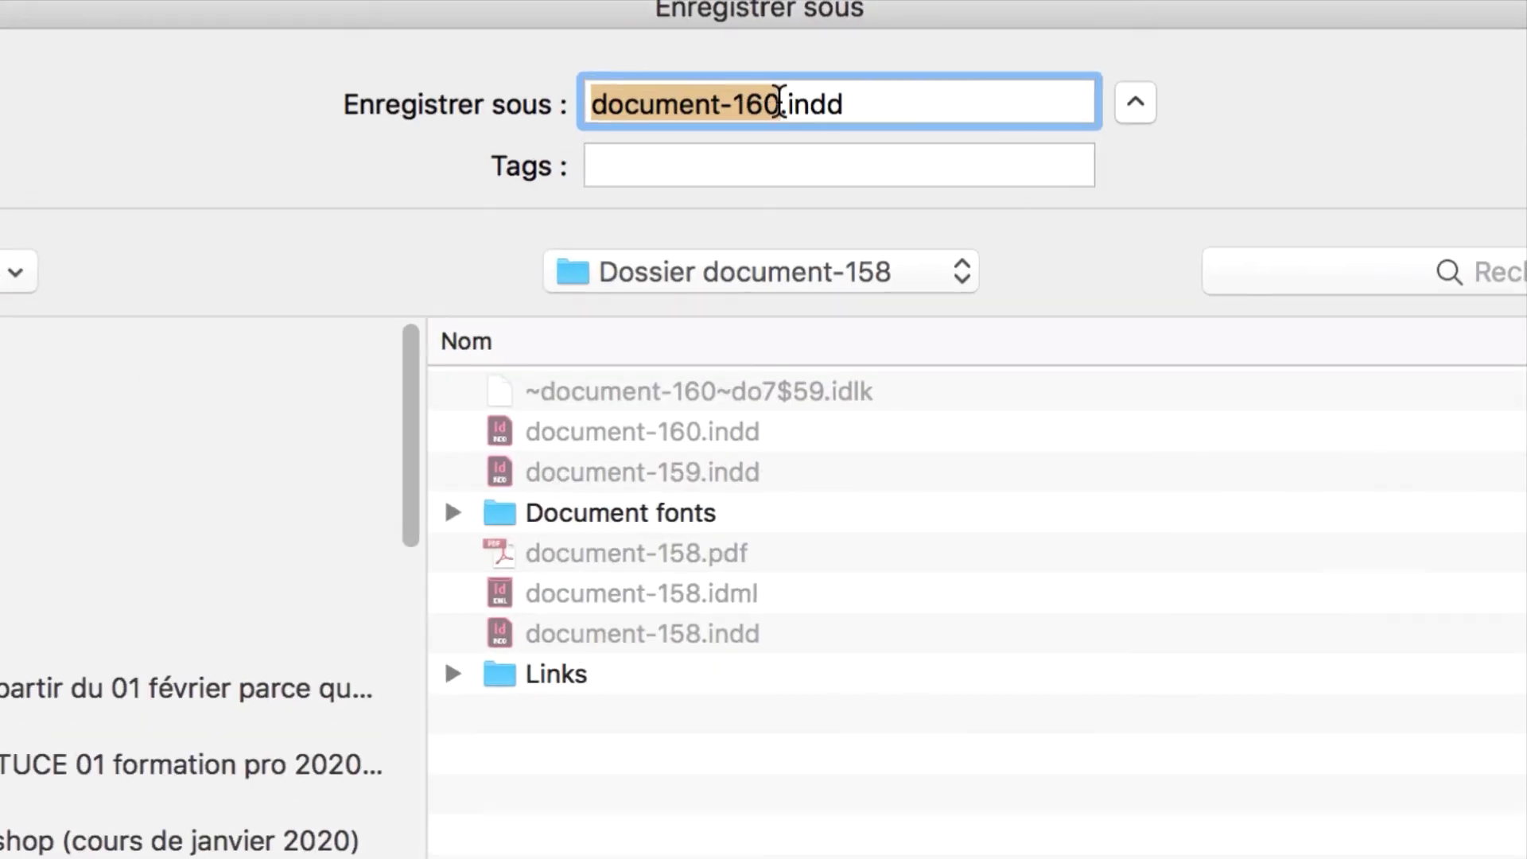
left_click(778, 103)
key("shift+Left")
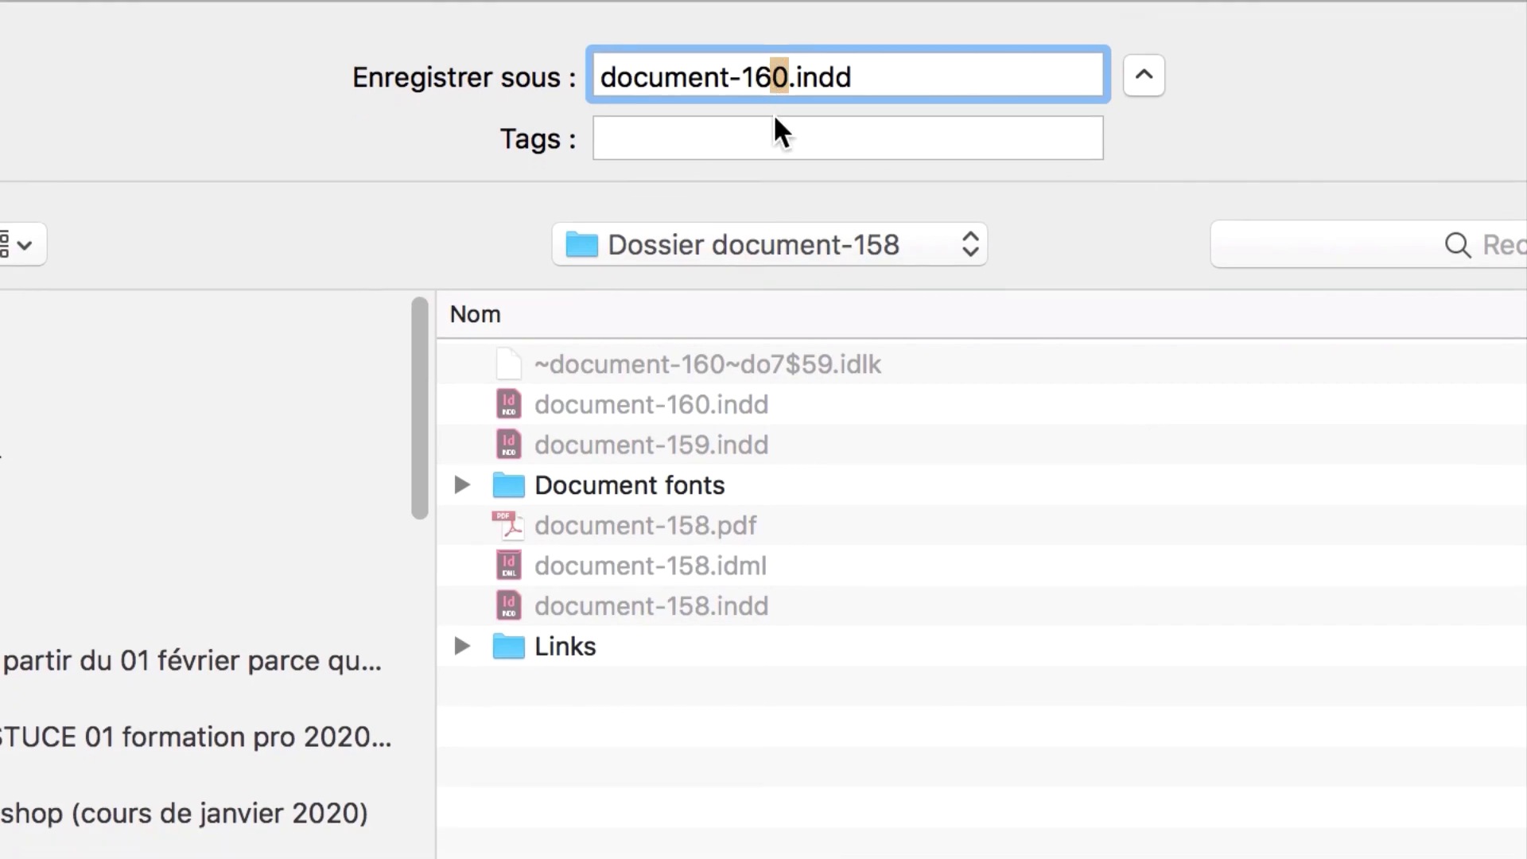